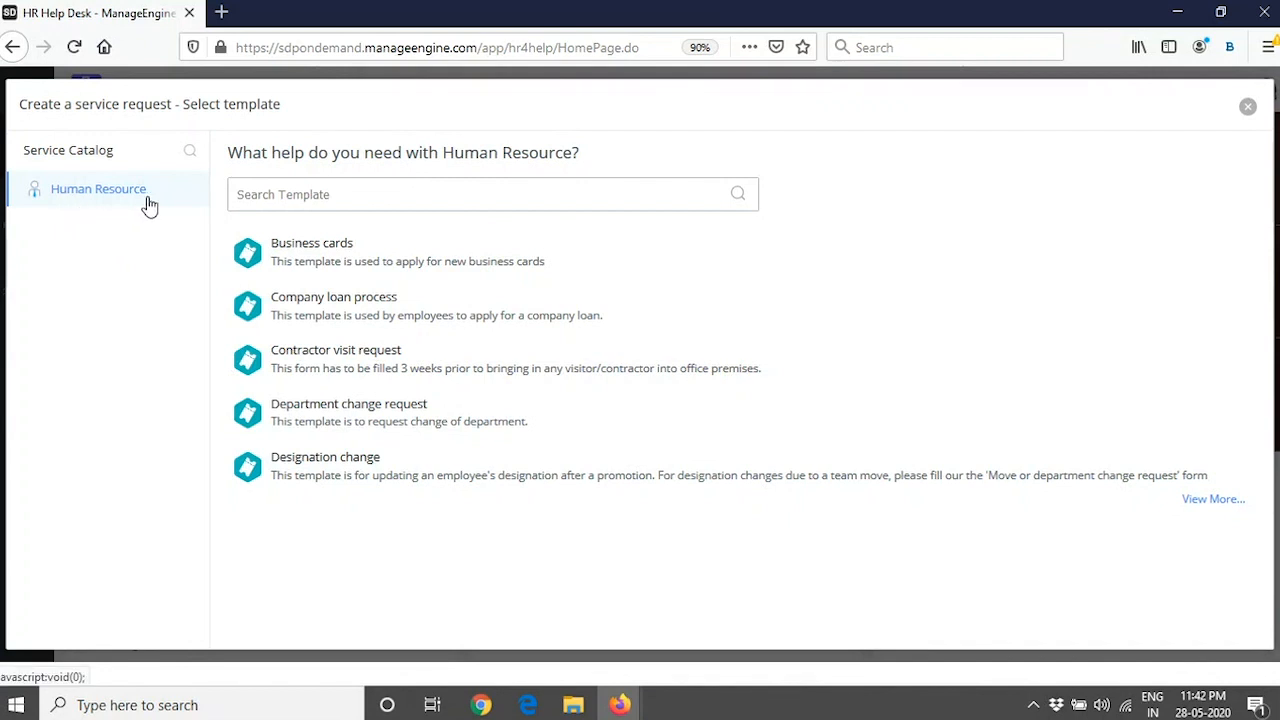
# - Start a service request from the Employee onboarding template in the full Human Resource template list
pyautogui.click(1214, 499)
pyautogui.scroll(-2, 824, 410)
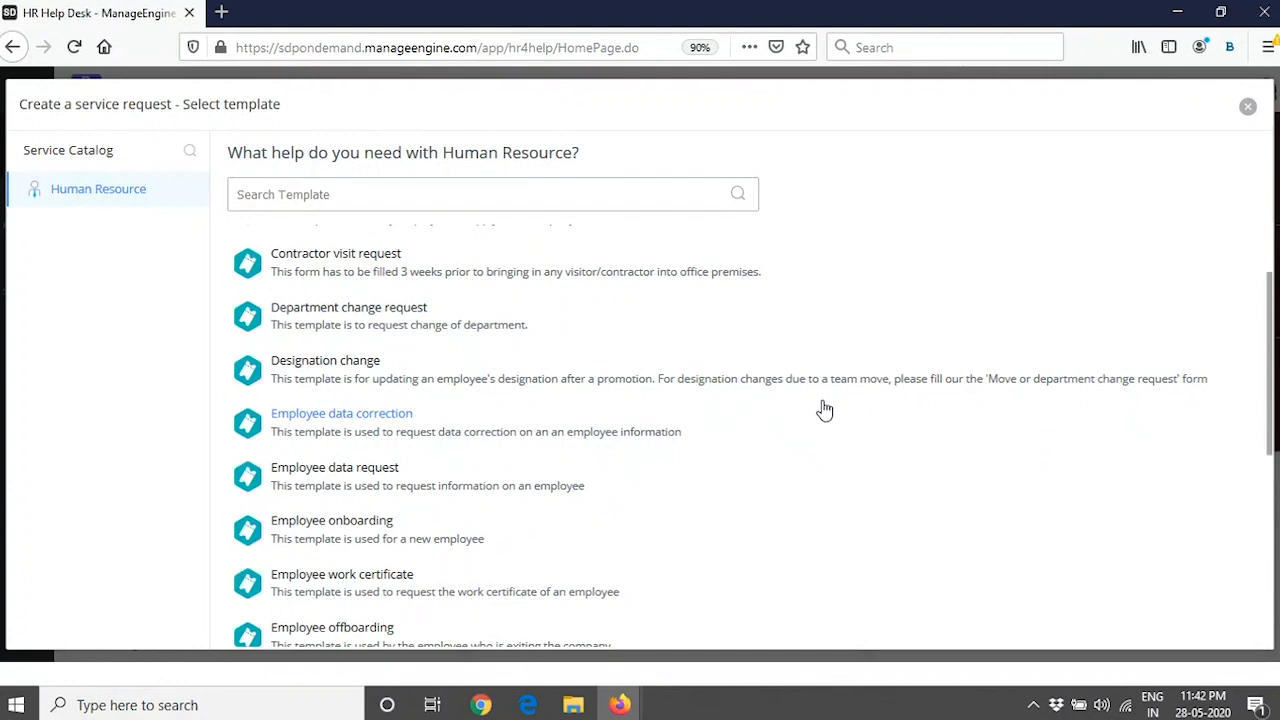
pyautogui.scroll(-2, 824, 410)
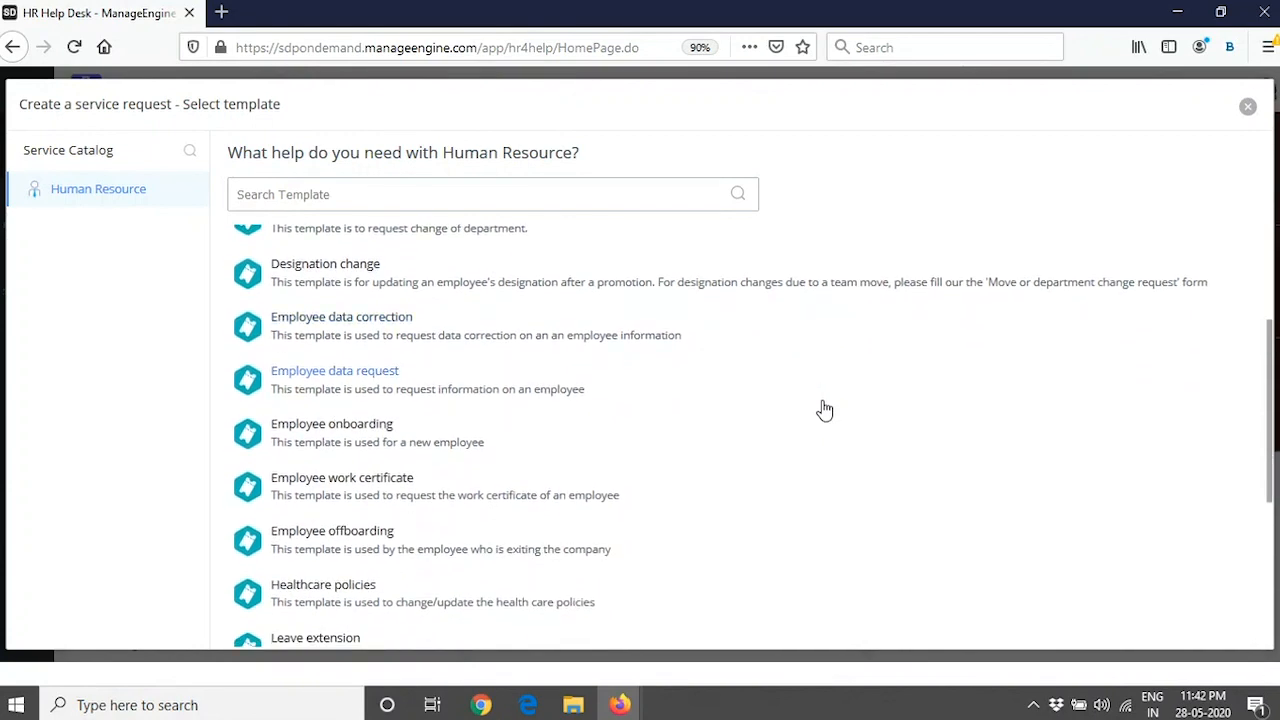
pyautogui.click(351, 430)
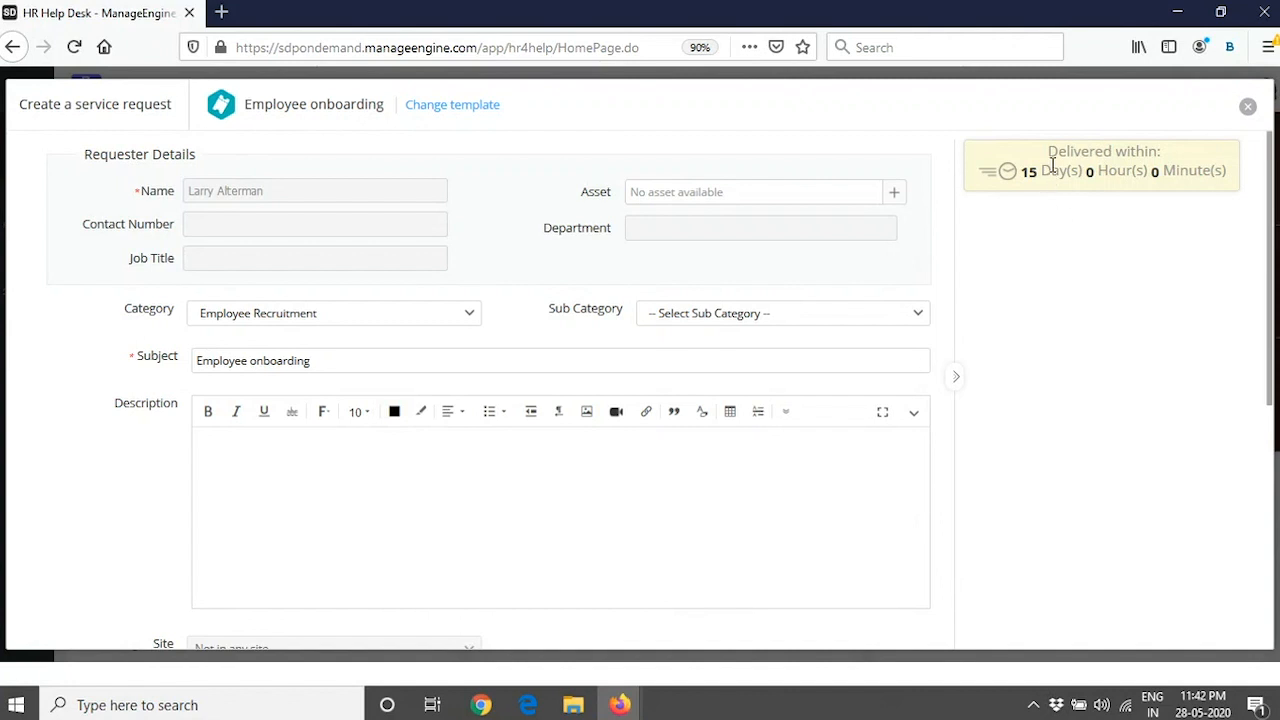
# - Review the onboarding form's delivery time, sub category options and resource details section
pyautogui.moveTo(1047, 150); pyautogui.dragTo(1232, 186)
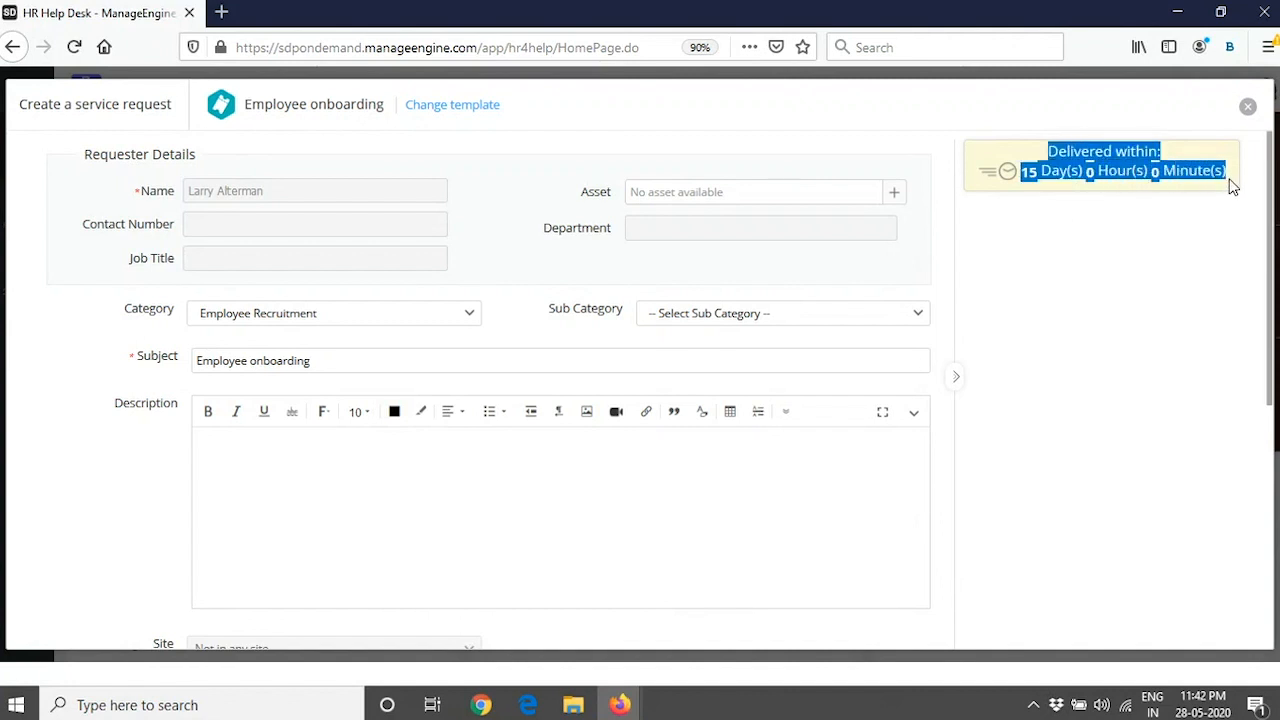
pyautogui.click(1180, 240)
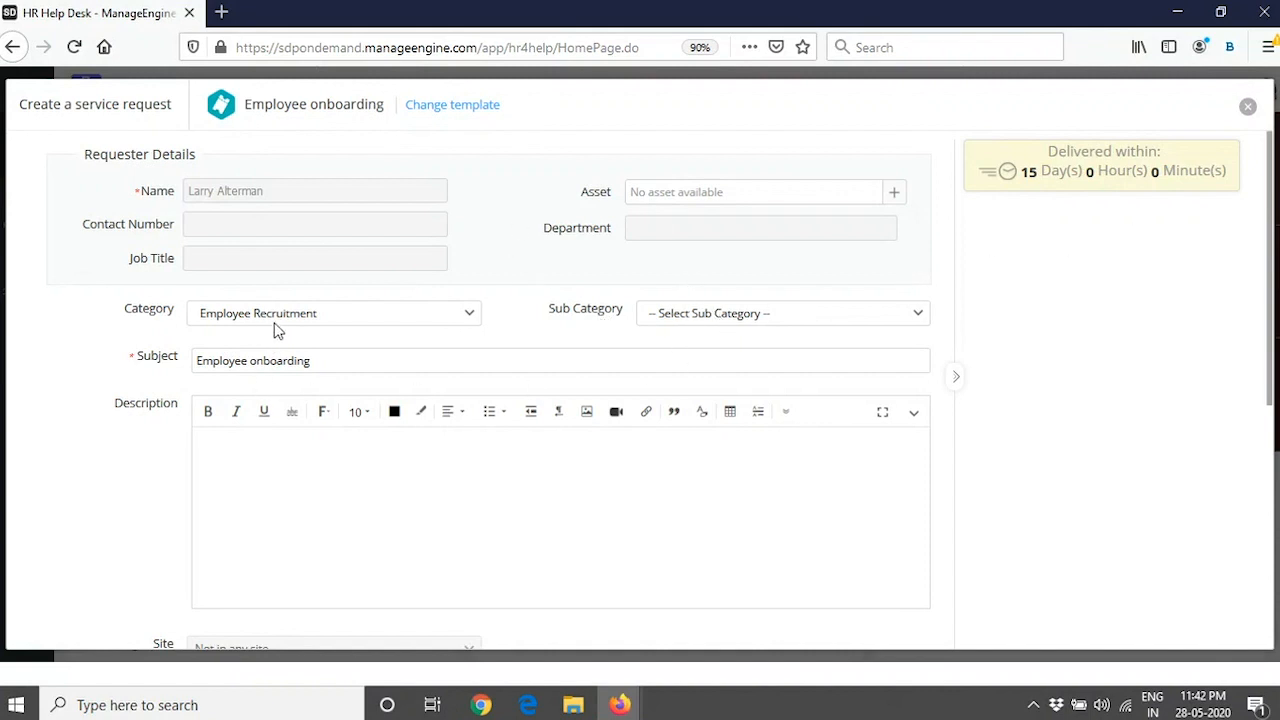
pyautogui.click(701, 316)
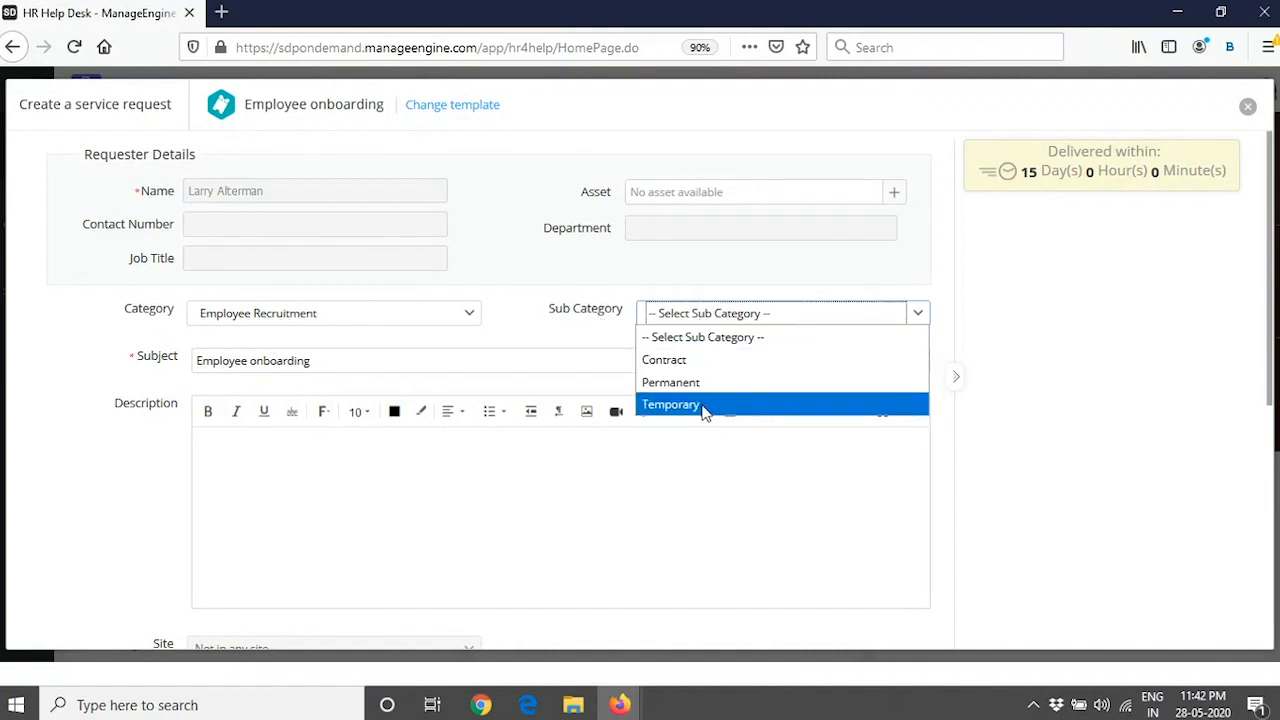
pyautogui.click(540, 327)
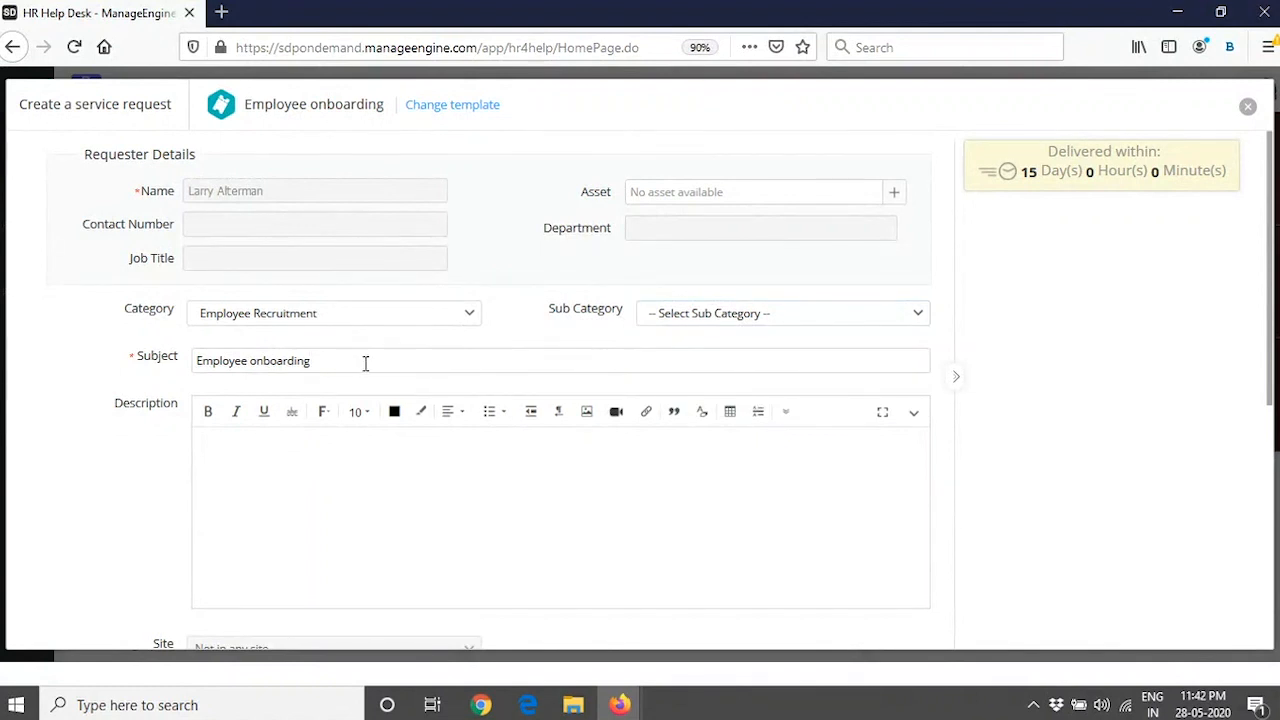
pyautogui.scroll(-2, 366, 363)
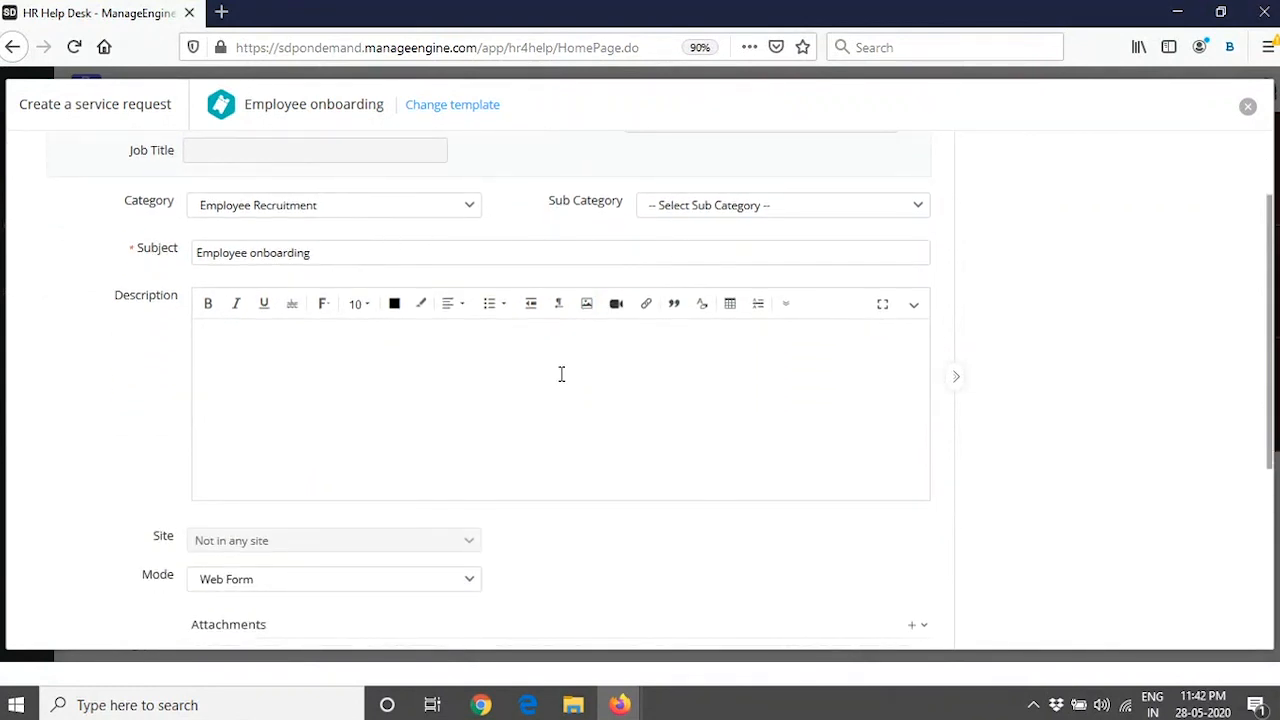
pyautogui.scroll(-6, 563, 371)
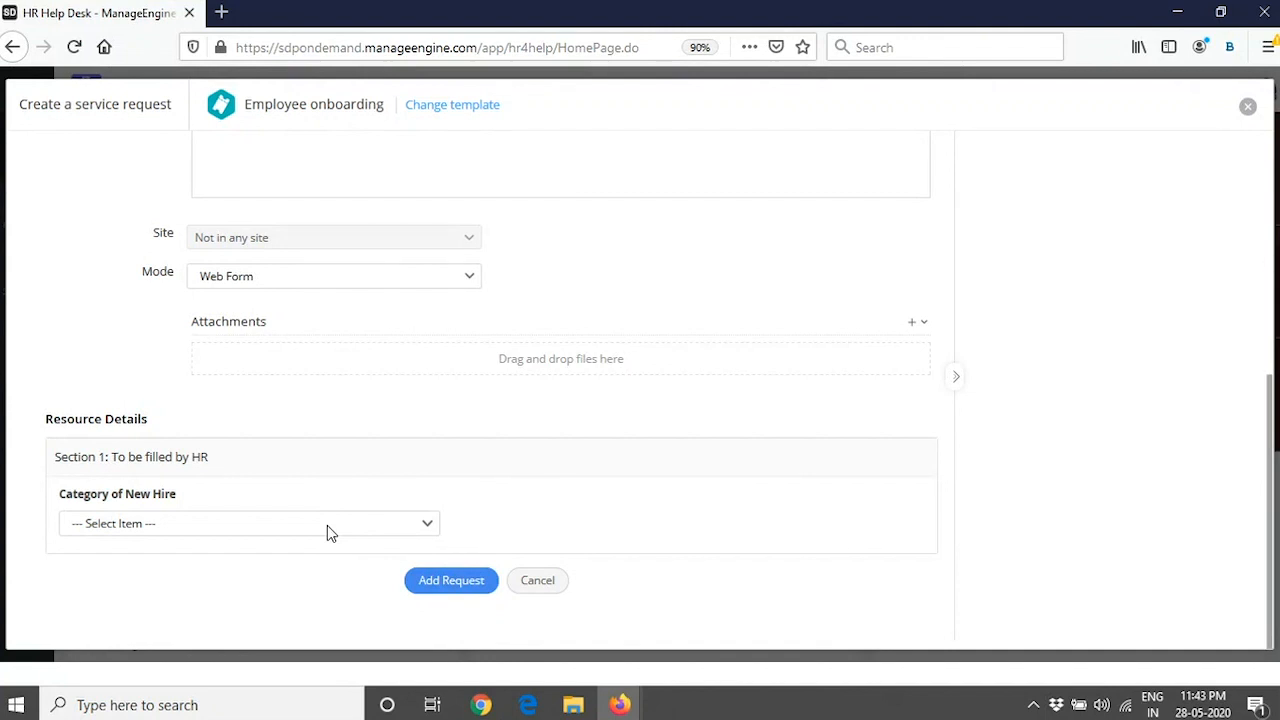
pyautogui.scroll(5, 349, 511)
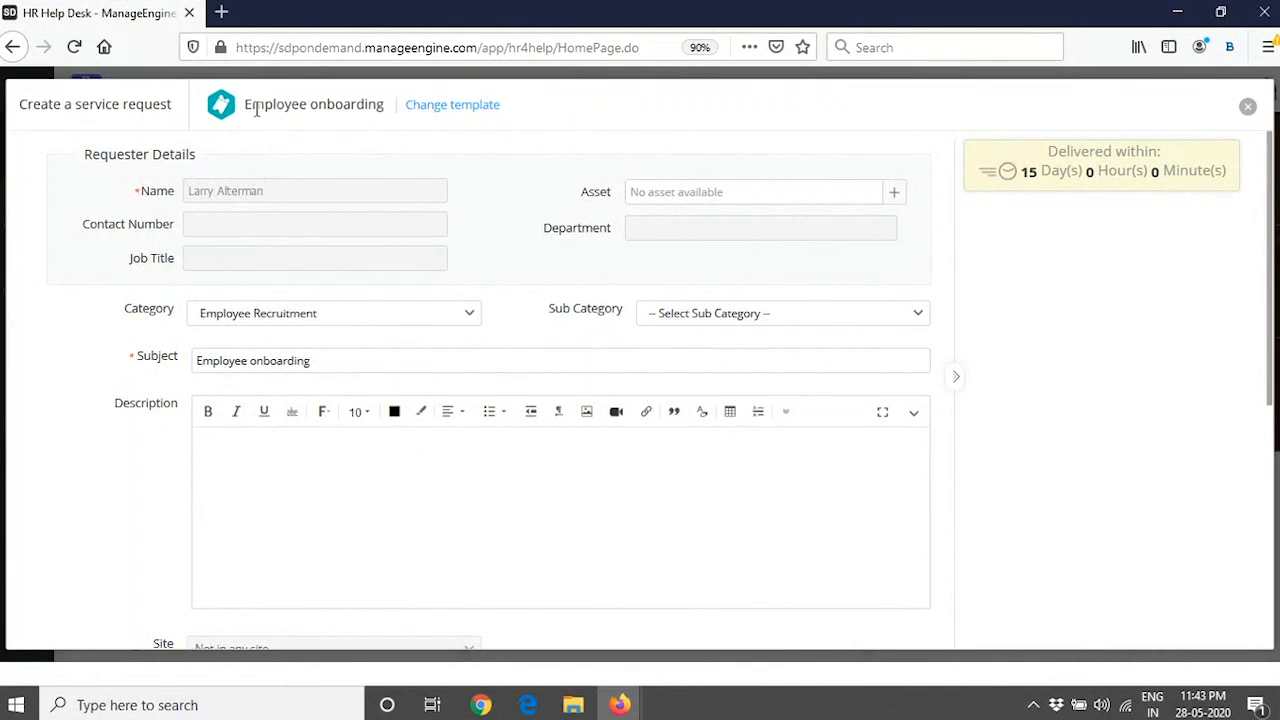
# - Set the request's sub category to Permanent
pyautogui.click(713, 315)
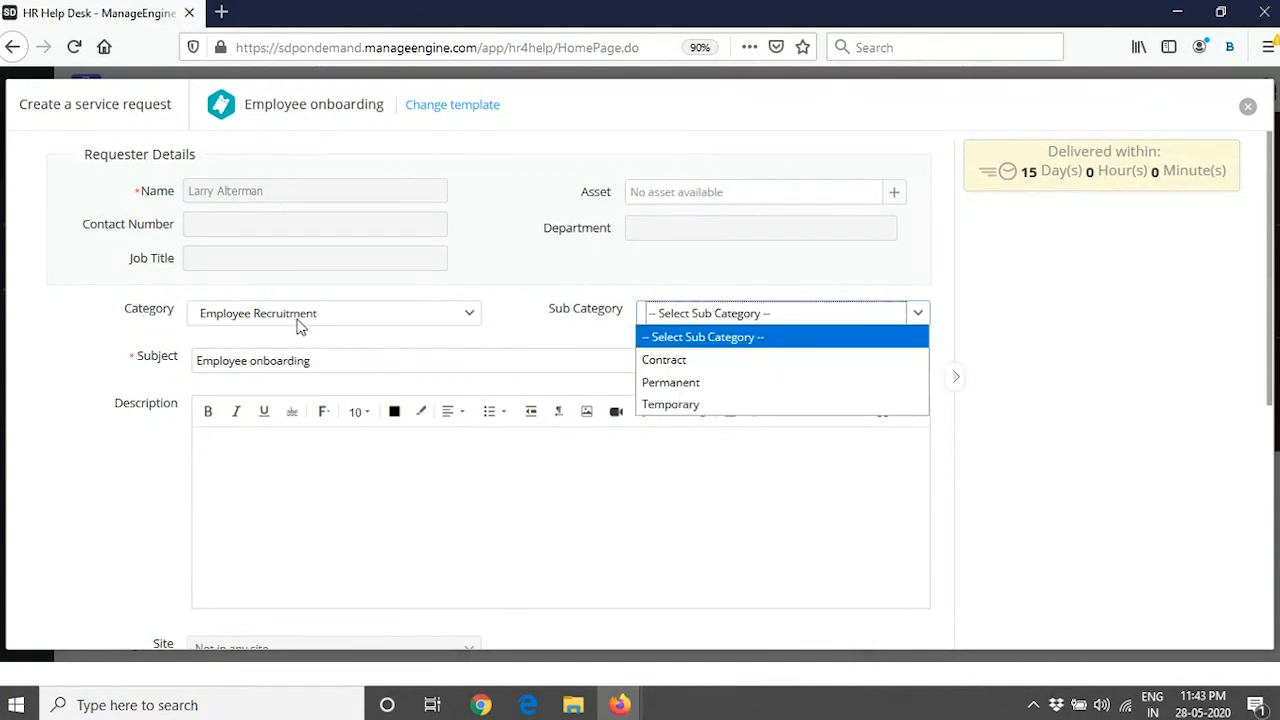
pyautogui.click(714, 383)
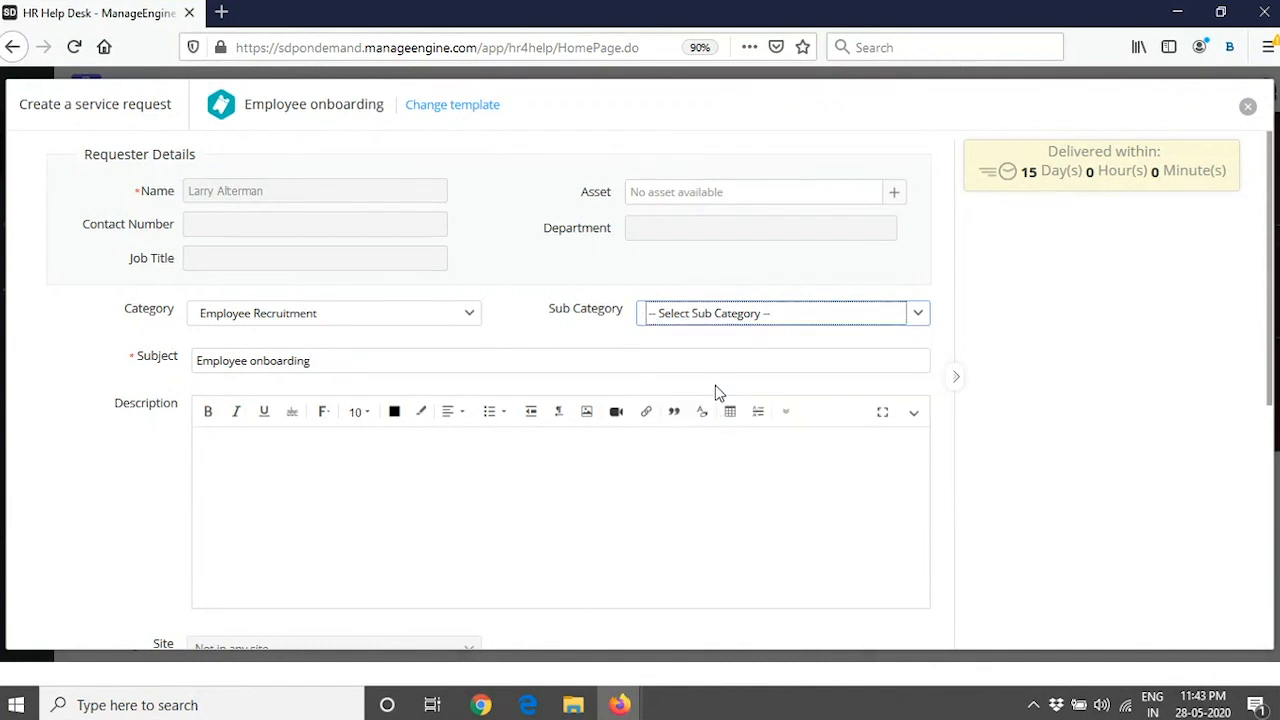
pyautogui.scroll(-2, 715, 384)
pyautogui.scroll(-3, 714, 384)
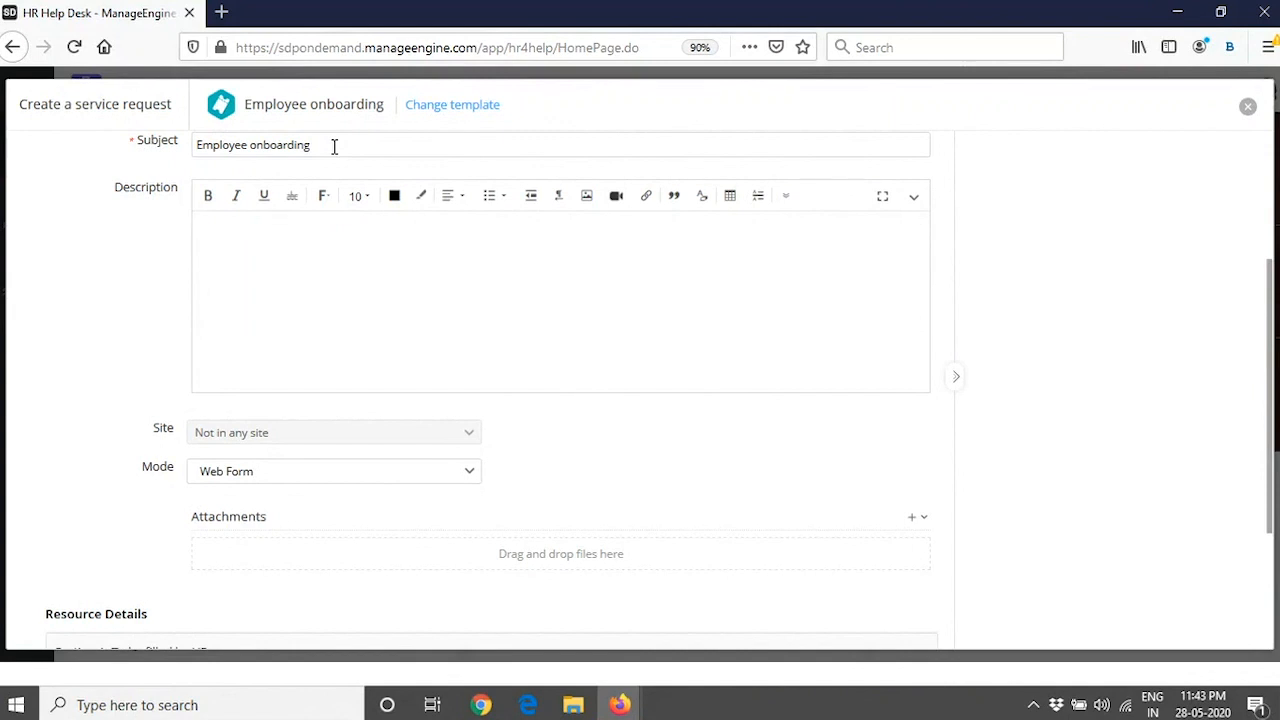
pyautogui.scroll(-4, 345, 180)
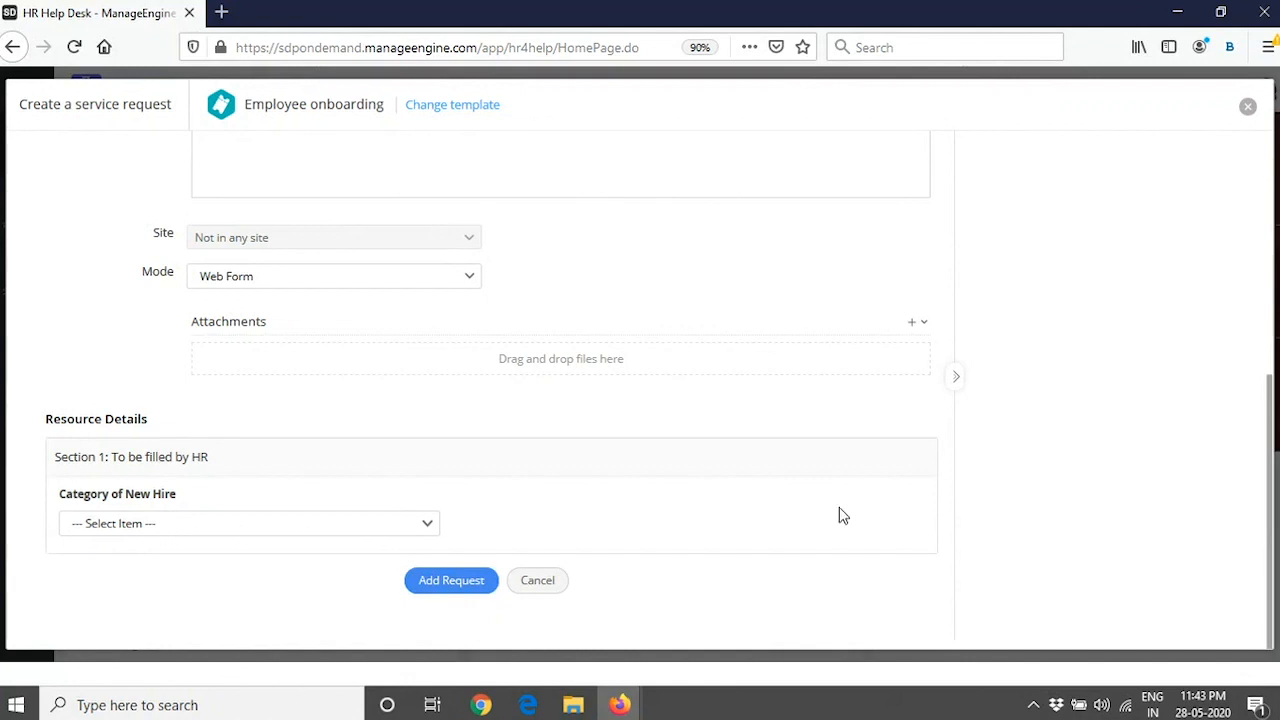
pyautogui.scroll(4, 846, 460)
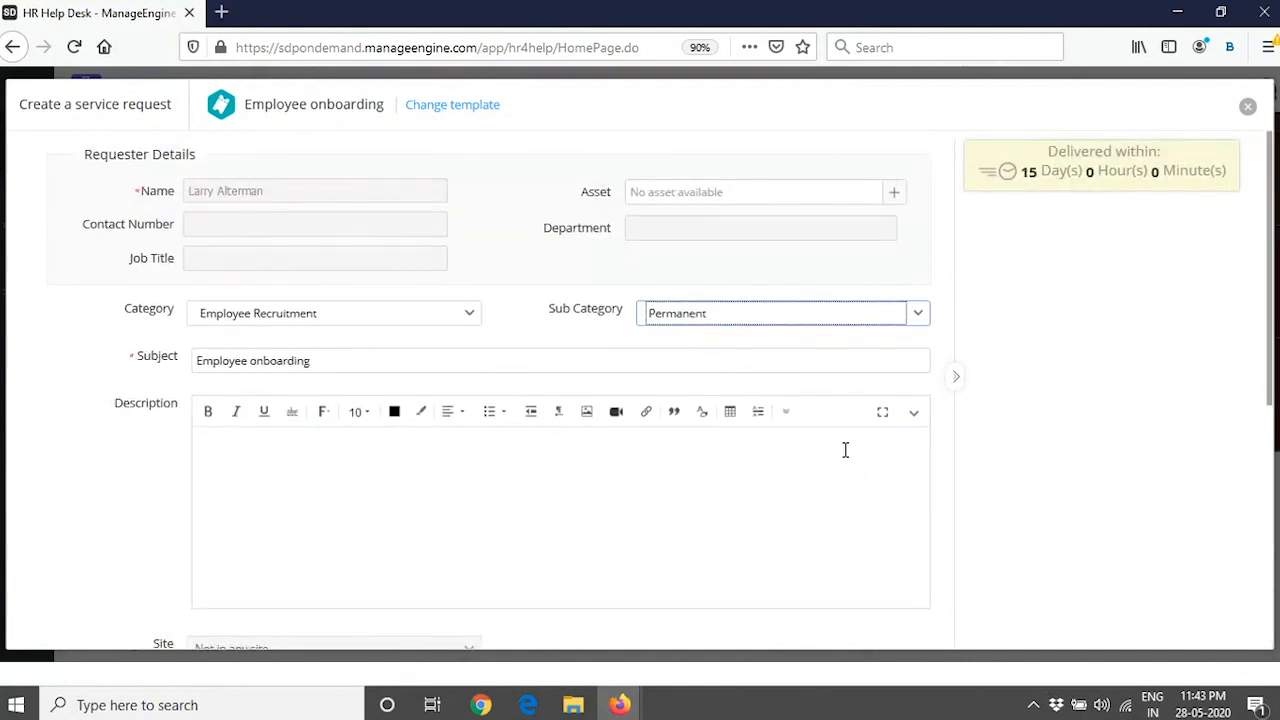
# - Set the category of new hire to Permanent in the HR section of the resource details
pyautogui.scroll(-4, 845, 450)
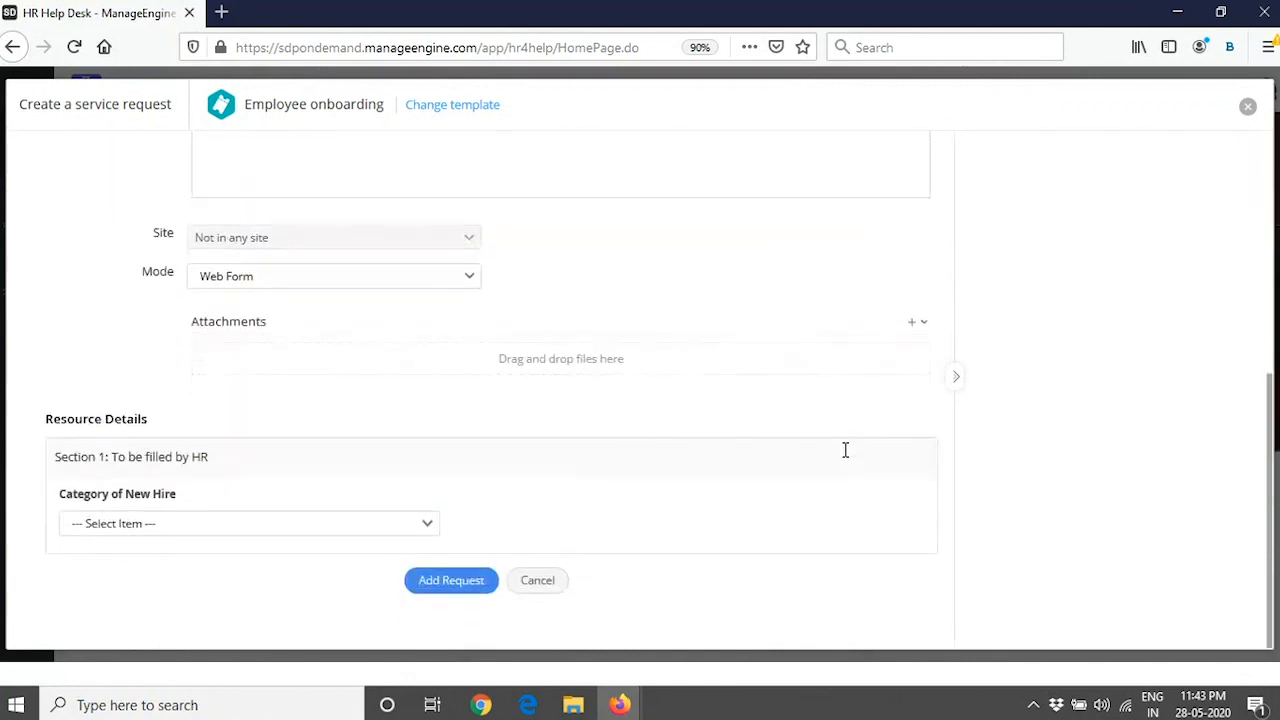
pyautogui.click(212, 528)
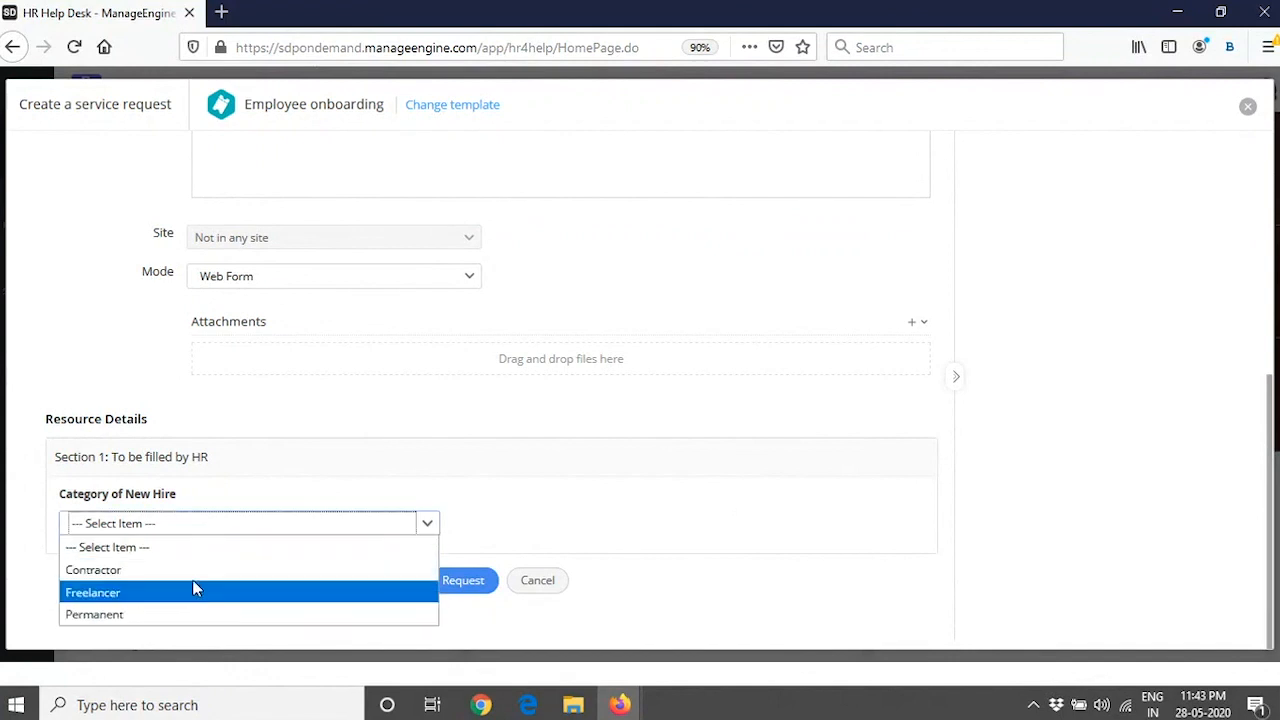
pyautogui.click(195, 613)
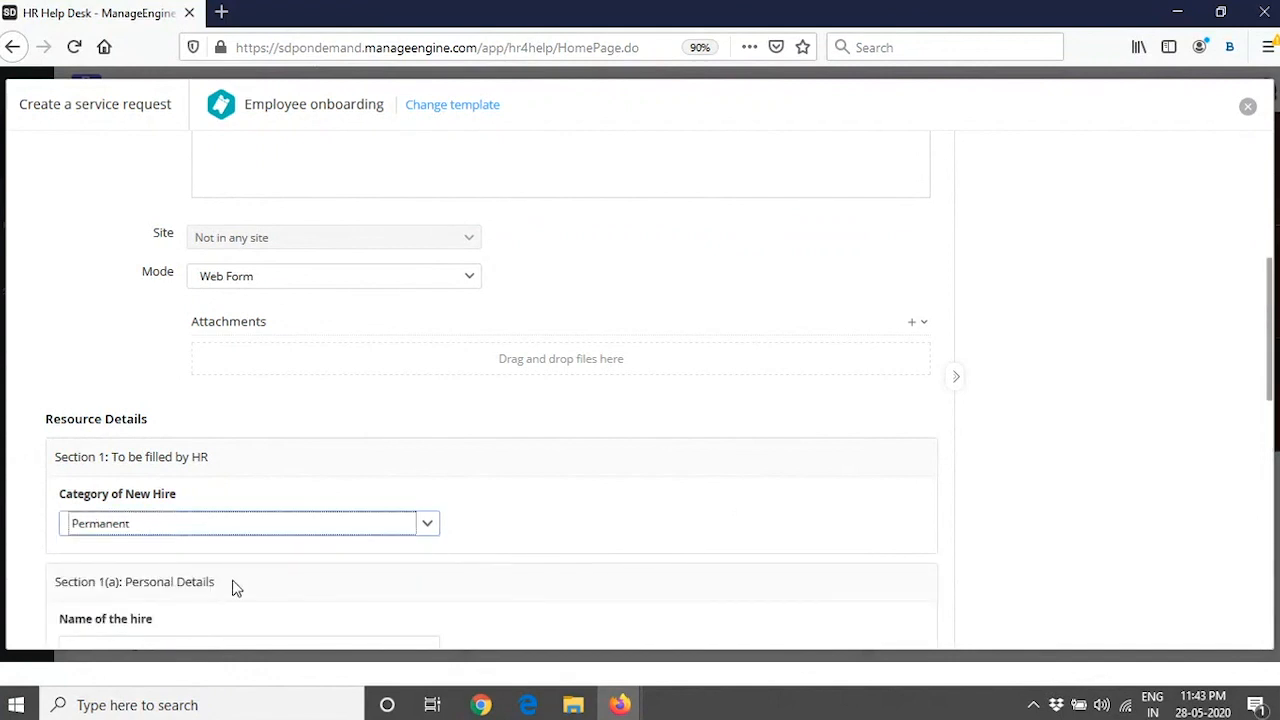
# - Examine the personal details fields for a permanent hire and the available new hire categories
pyautogui.scroll(-4, 594, 464)
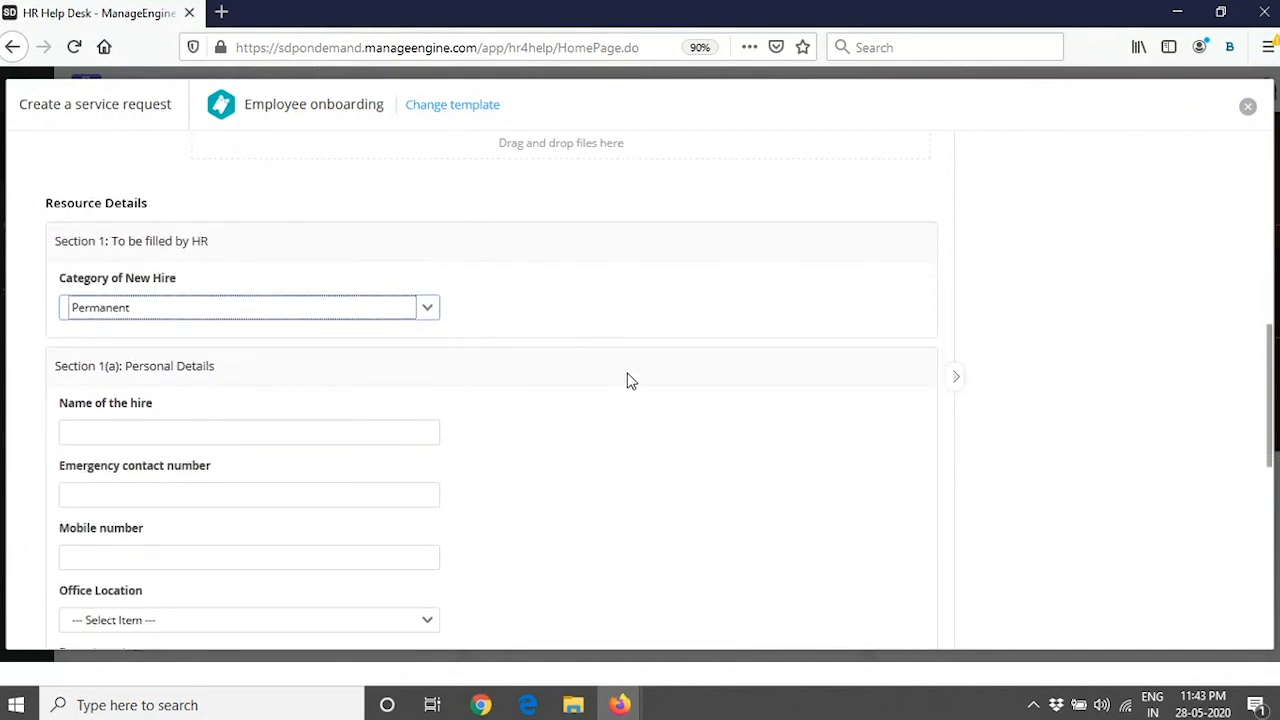
pyautogui.scroll(-4, 630, 380)
pyautogui.scroll(2, 630, 380)
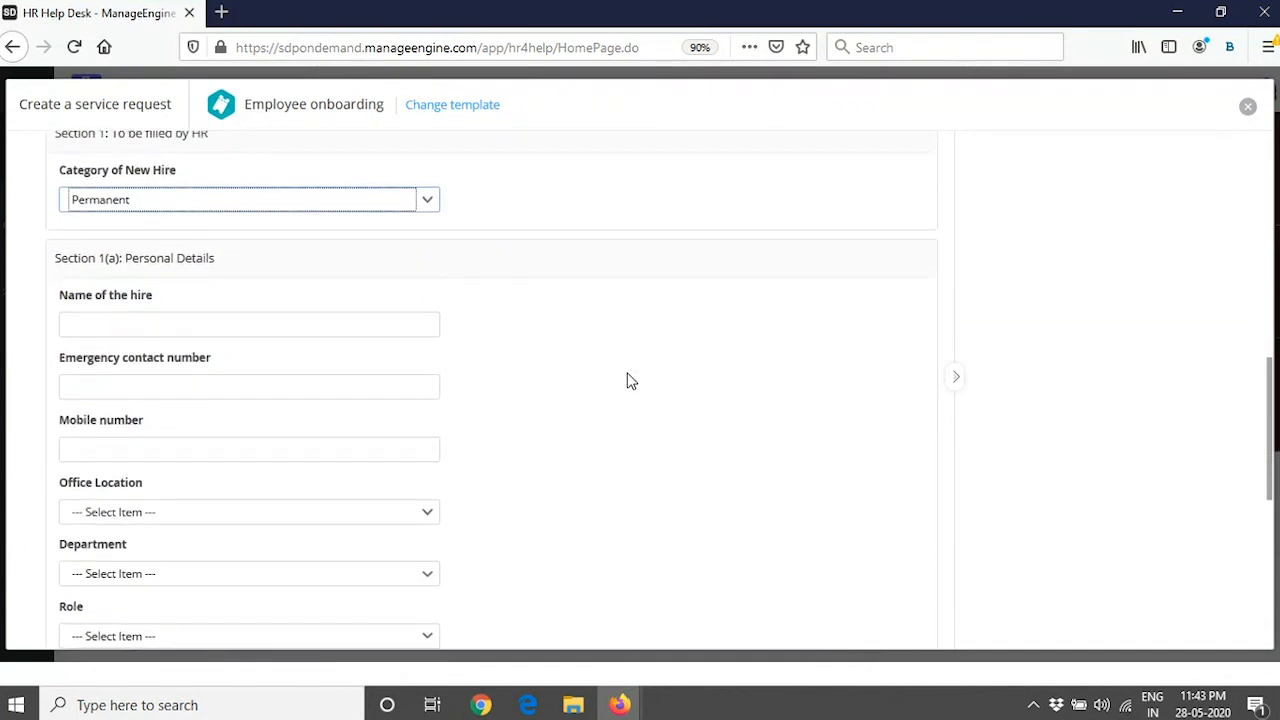
pyautogui.scroll(2, 638, 390)
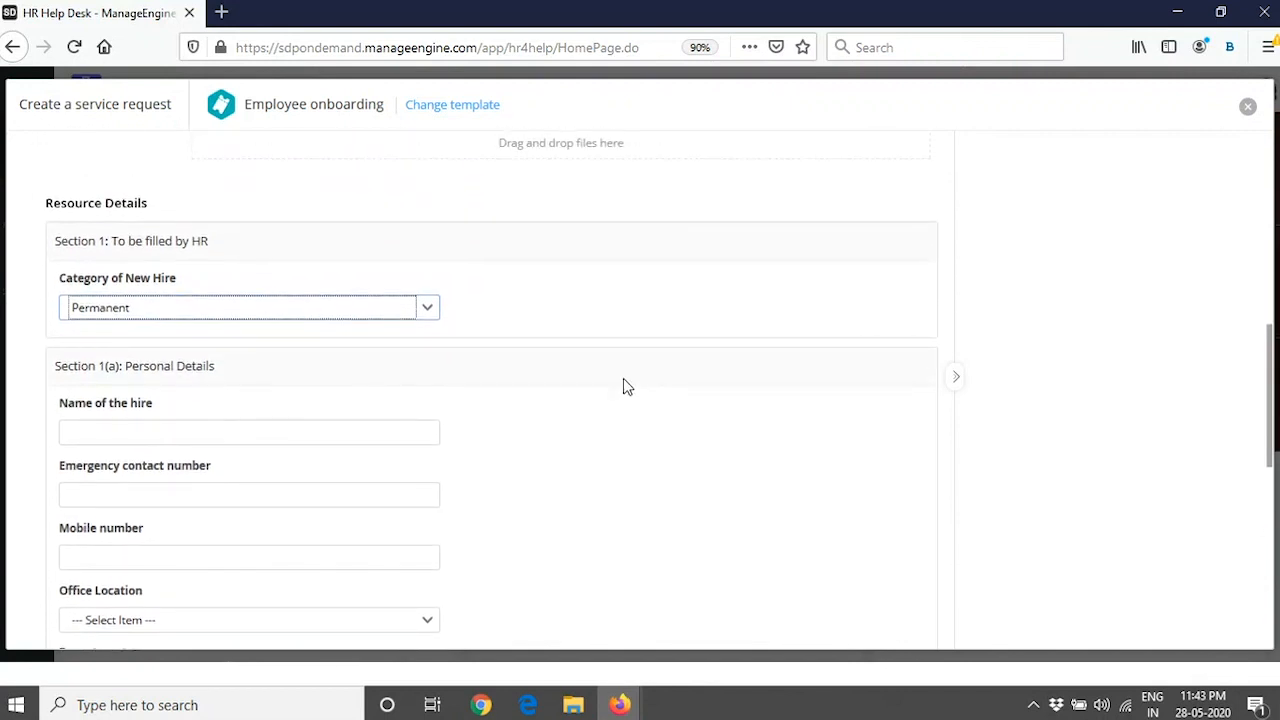
pyautogui.click(259, 319)
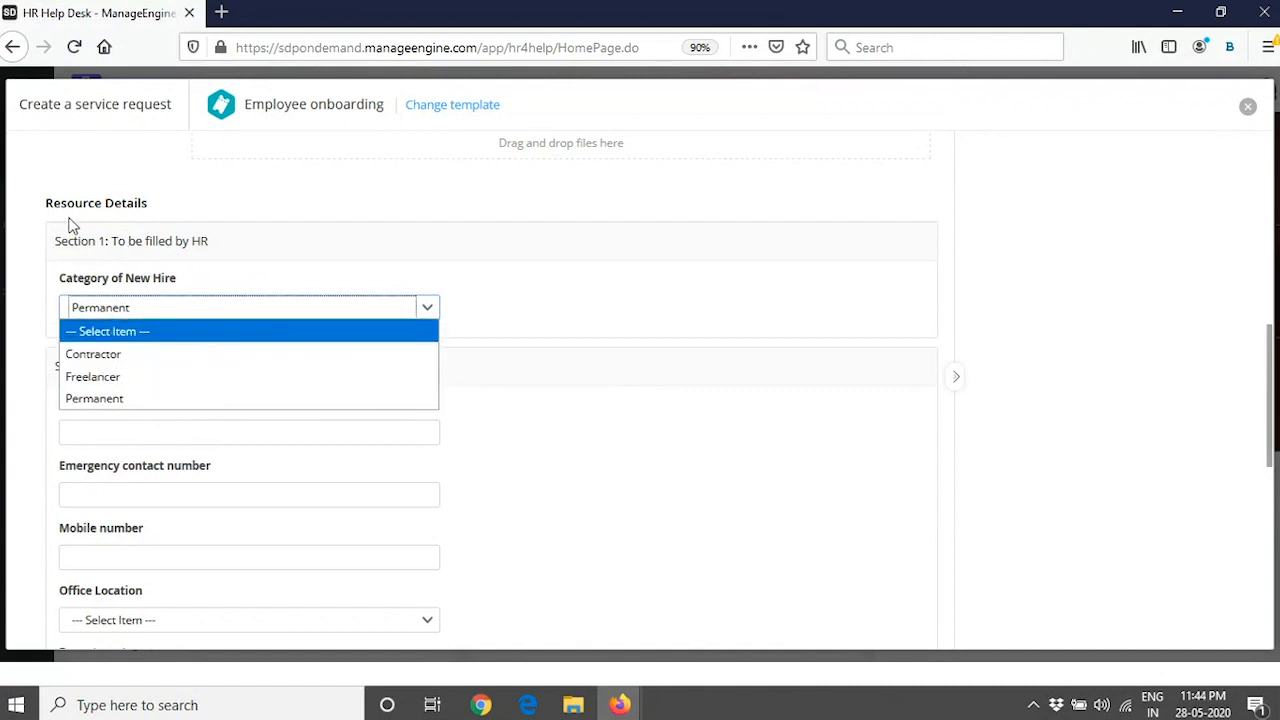
pyautogui.click(205, 198)
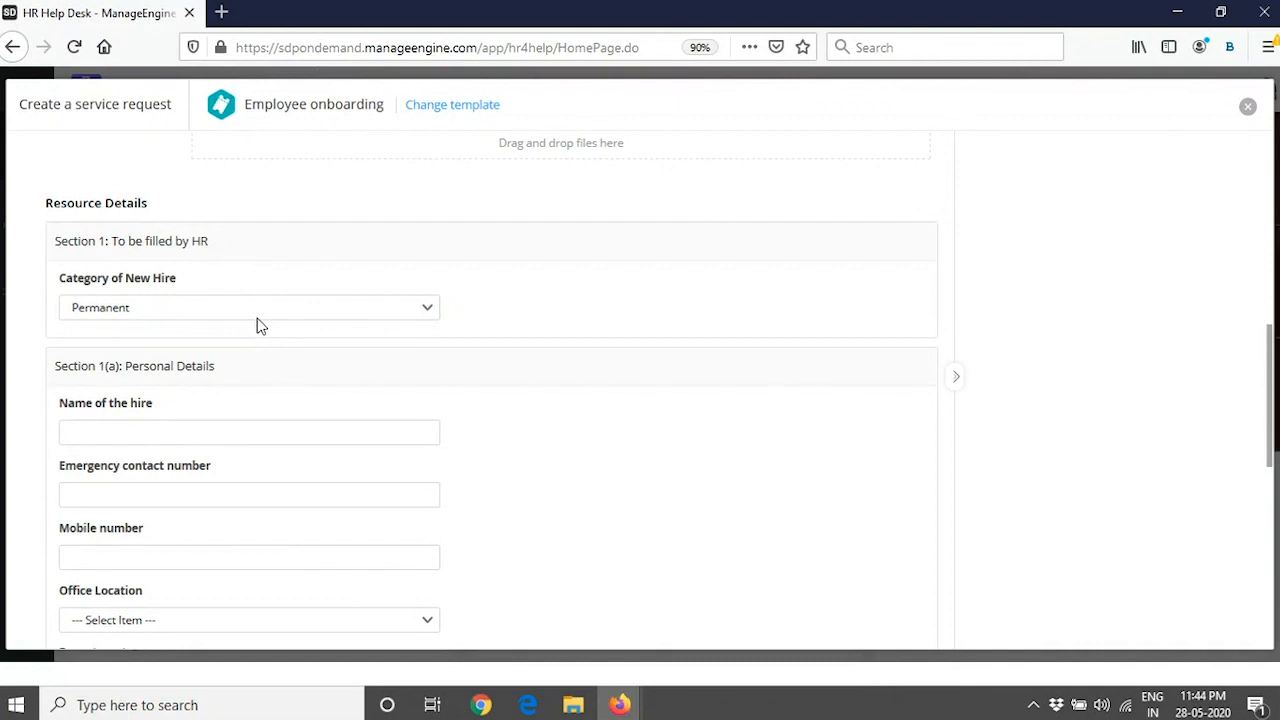
# - Fill in the hire's name, emergency contact number and mobile number in the personal details section
pyautogui.scroll(-2, 452, 377)
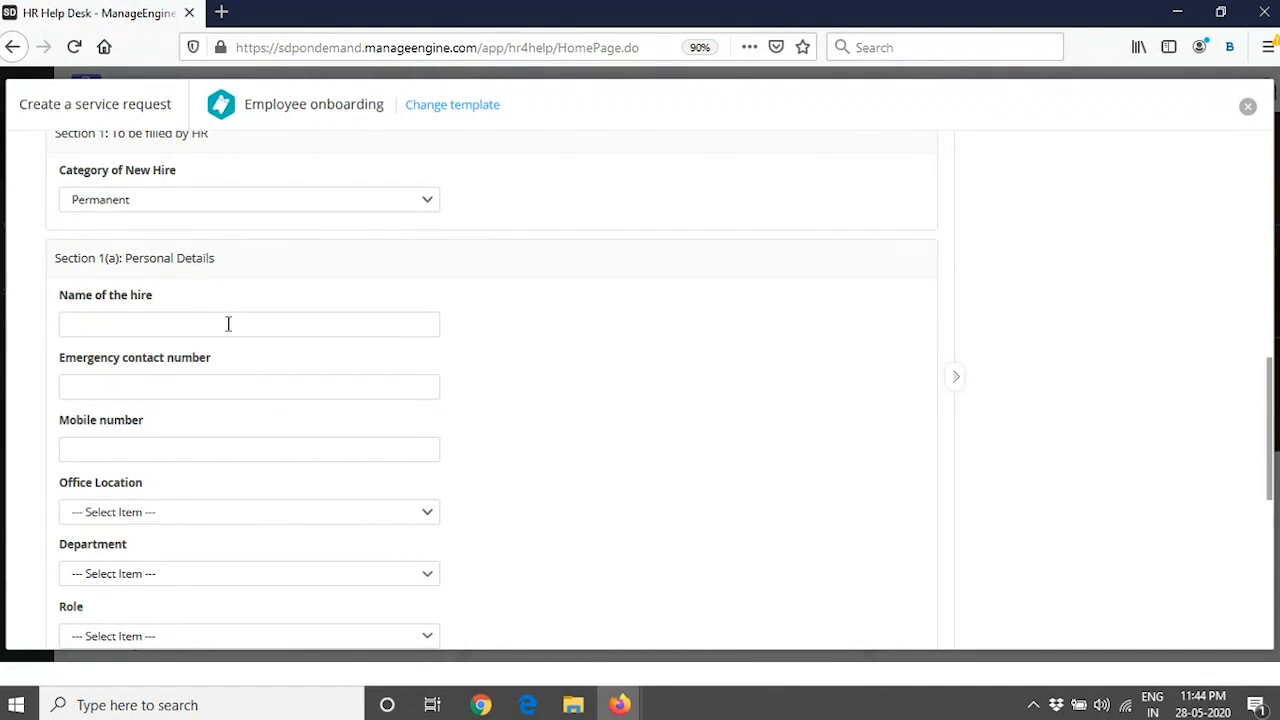
pyautogui.click(203, 334)
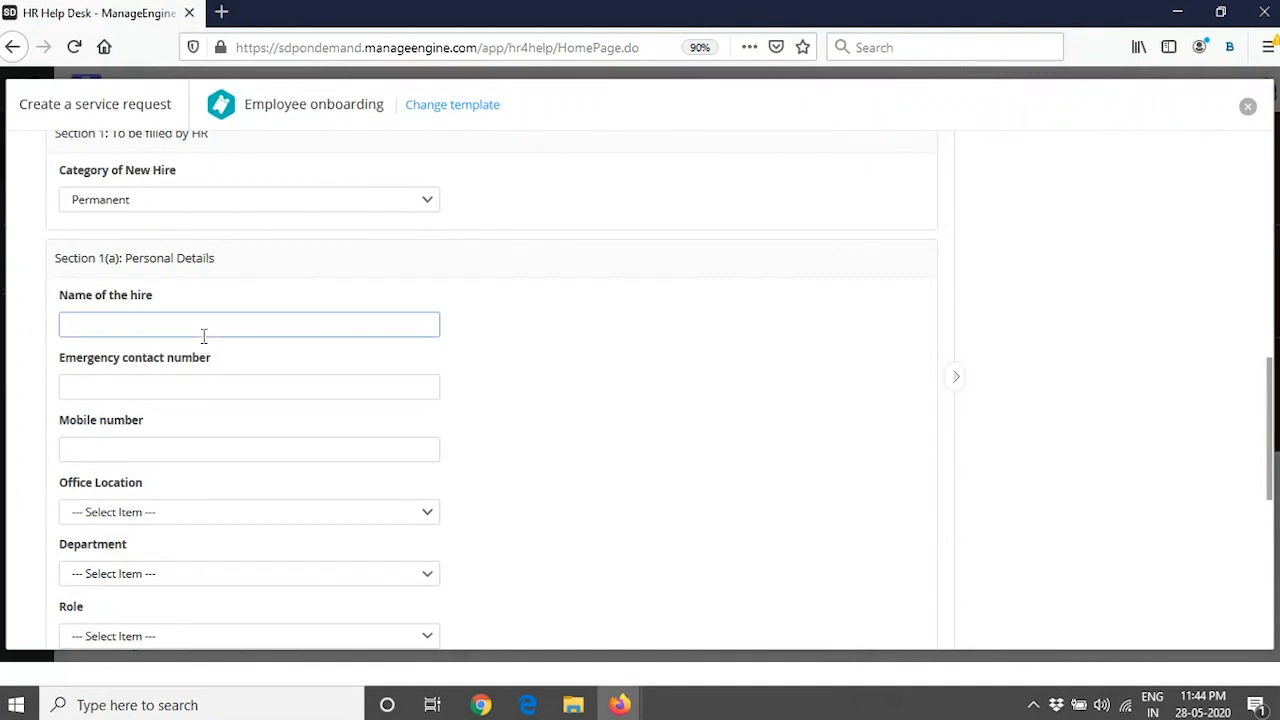
pyautogui.write('Sanjay')
pyautogui.scroll(-2, 169, 357)
pyautogui.click(189, 285)
pyautogui.write('1234456')
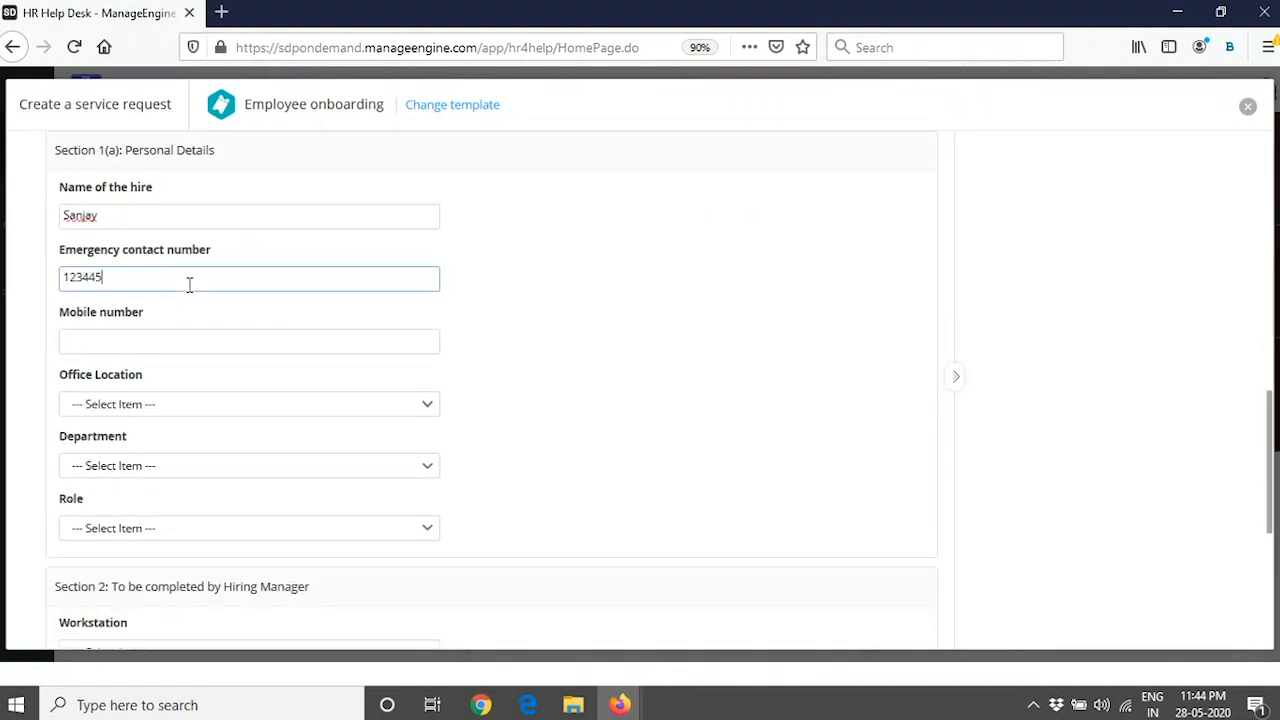
pyautogui.click(115, 349)
pyautogui.write('987')
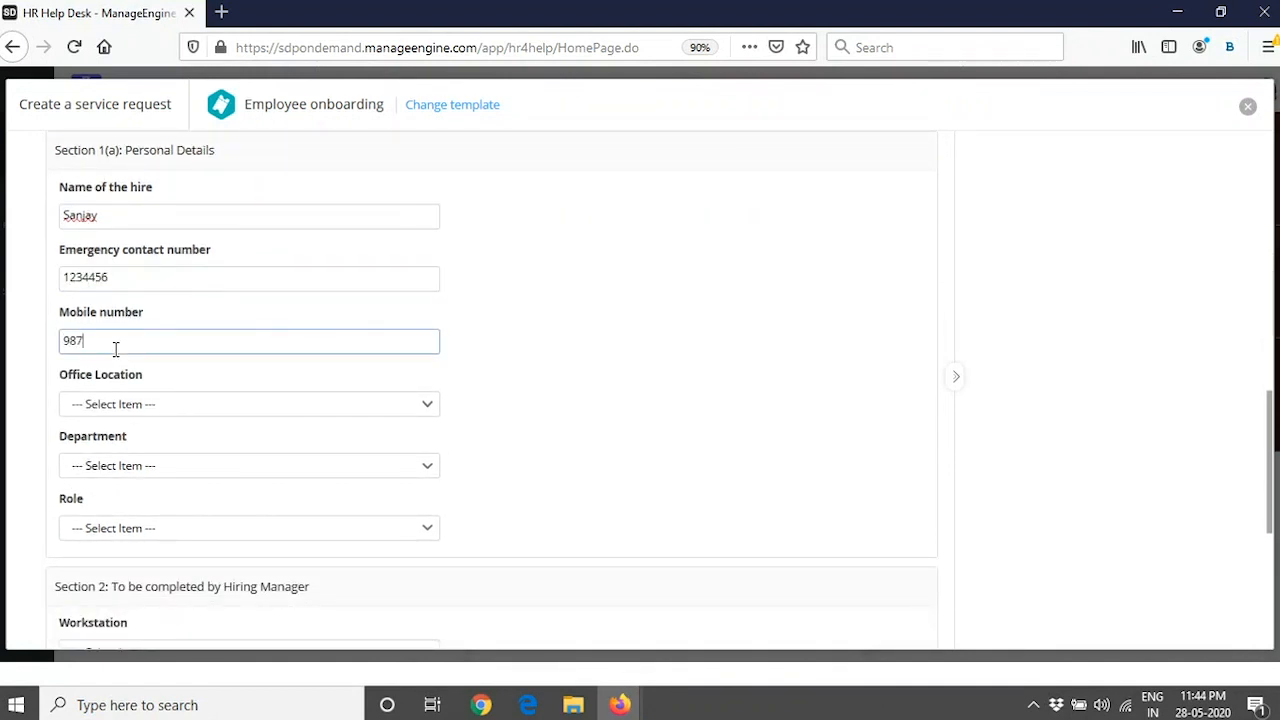
pyautogui.write('5543')
# - Set the hire's department to Sales and the role to Sales Officer
pyautogui.scroll(-2, 480, 440)
pyautogui.click(400, 358)
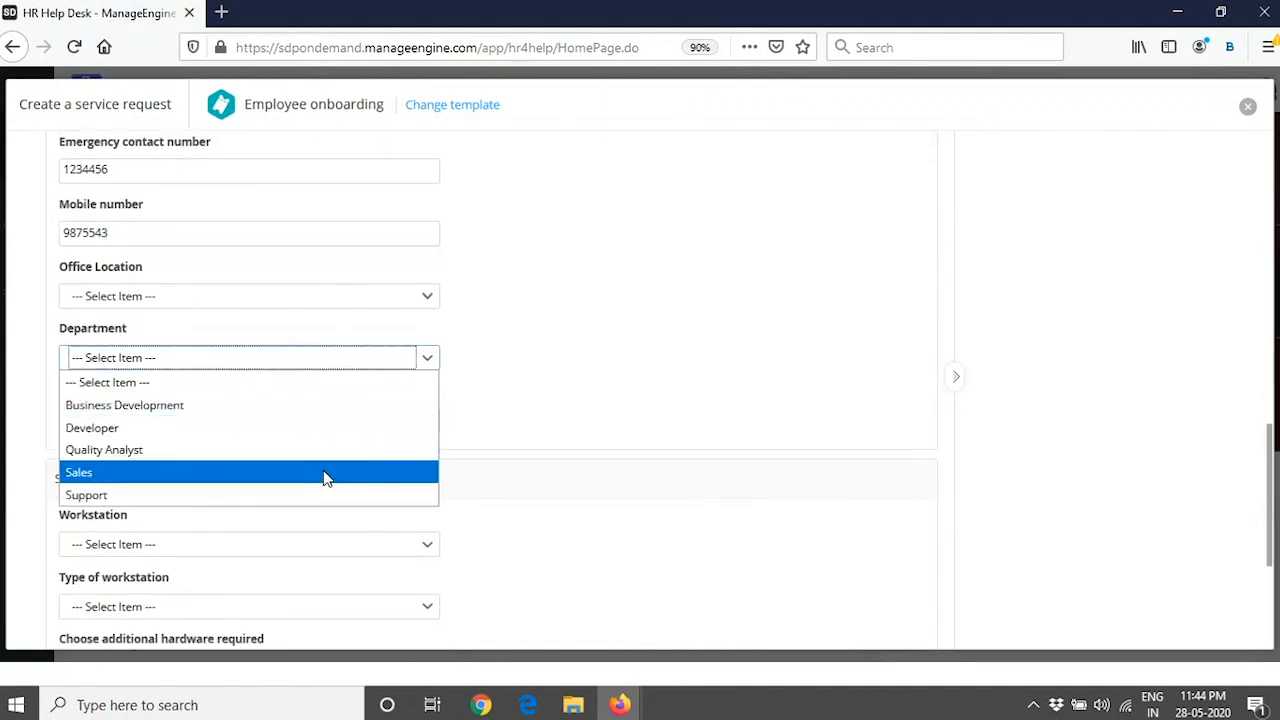
pyautogui.click(322, 473)
pyautogui.click(310, 421)
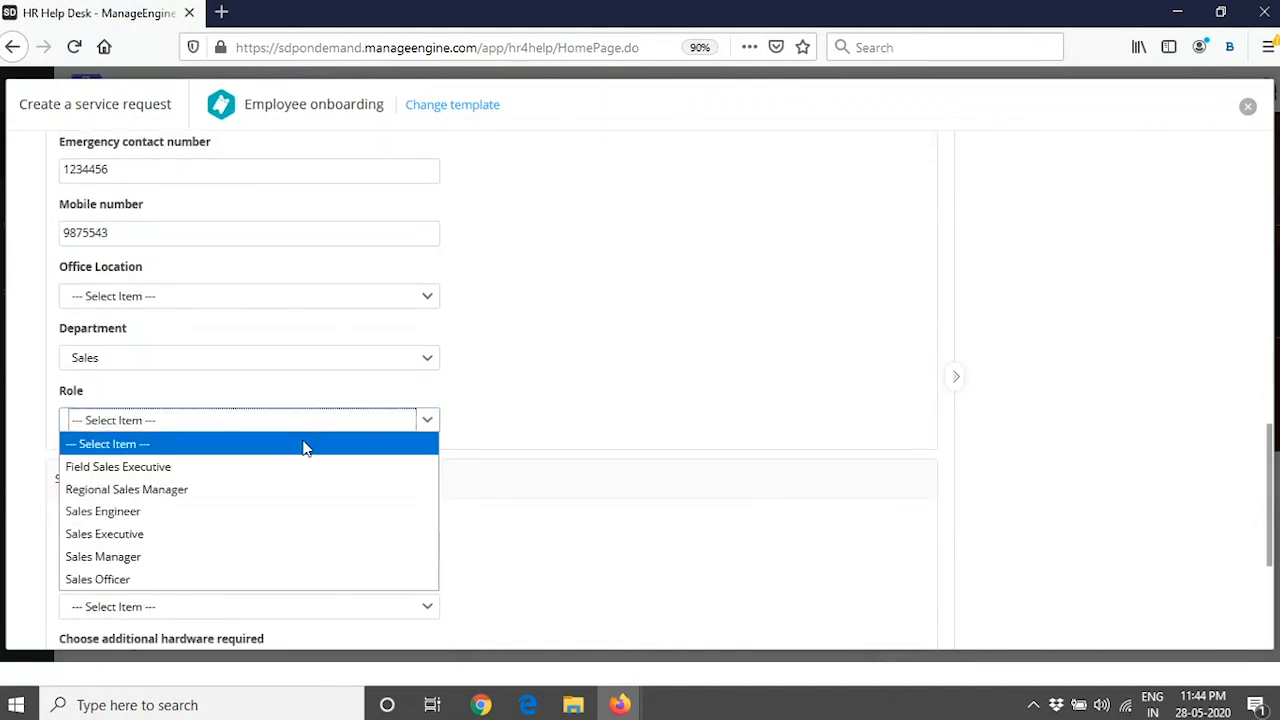
pyautogui.click(286, 576)
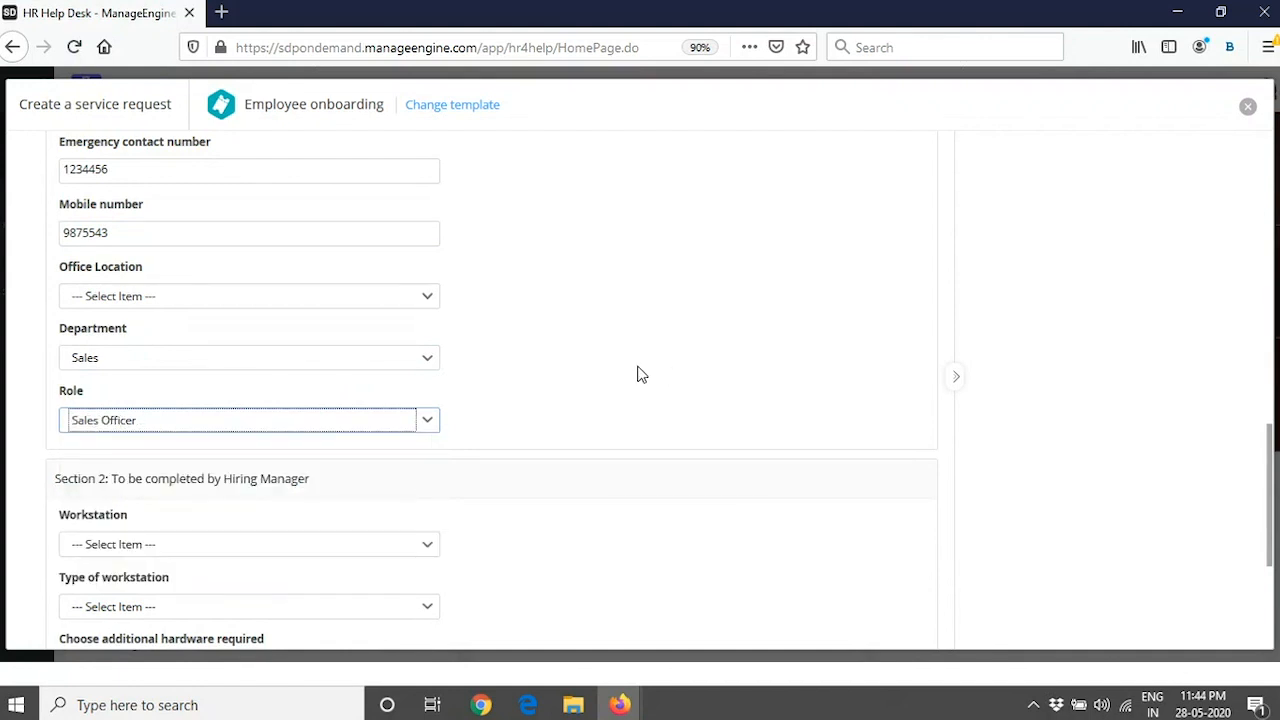
# - Submit the onboarding request without filling in the hiring manager section, and open the added request
pyautogui.scroll(-3, 640, 372)
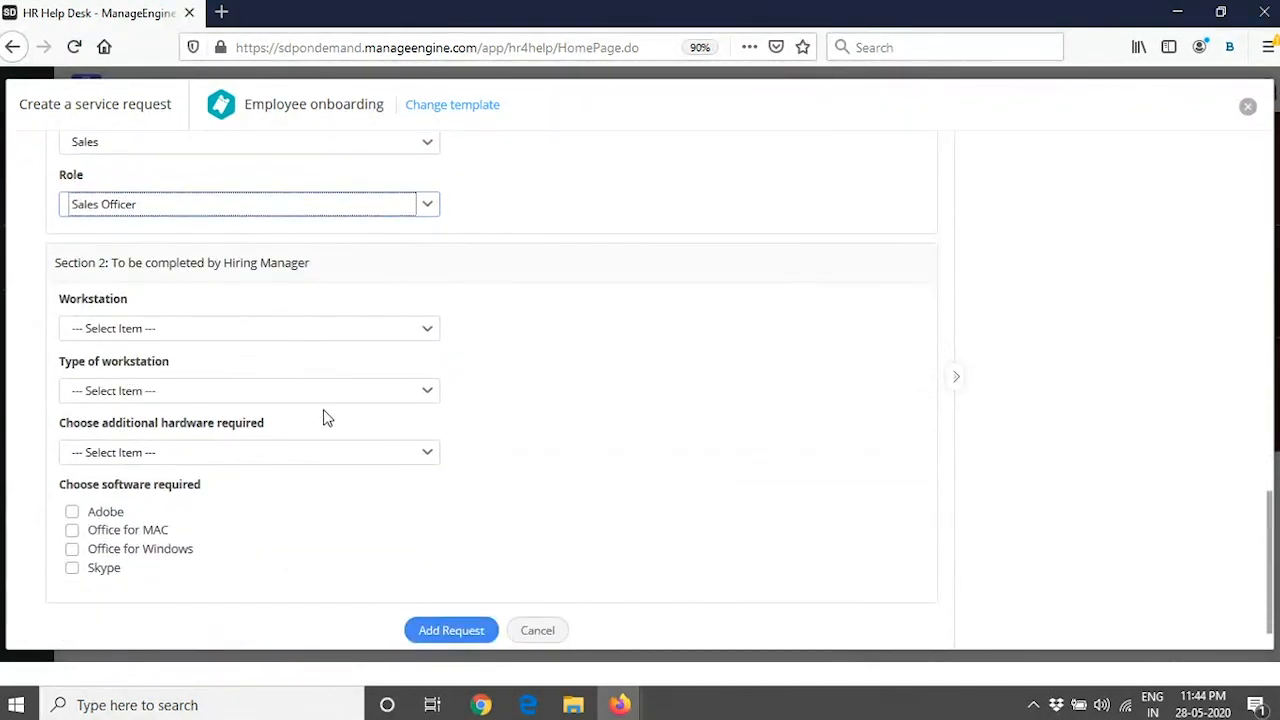
pyautogui.click(456, 630)
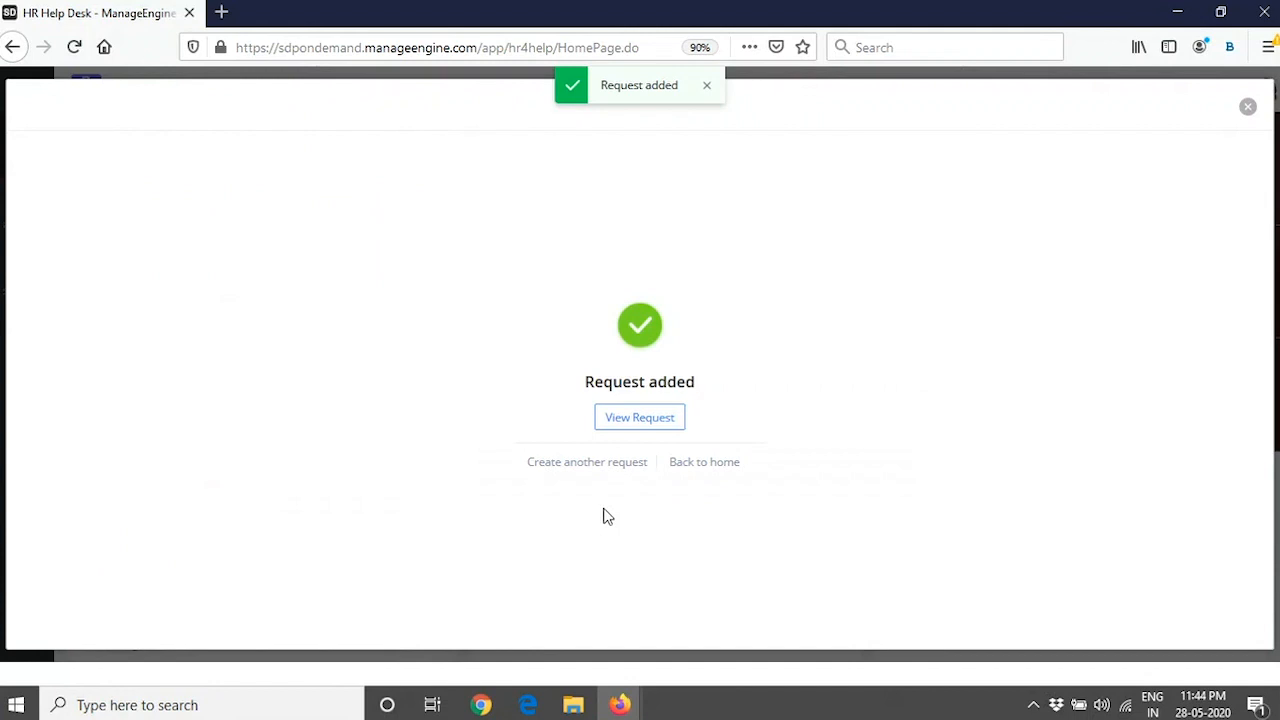
pyautogui.click(674, 424)
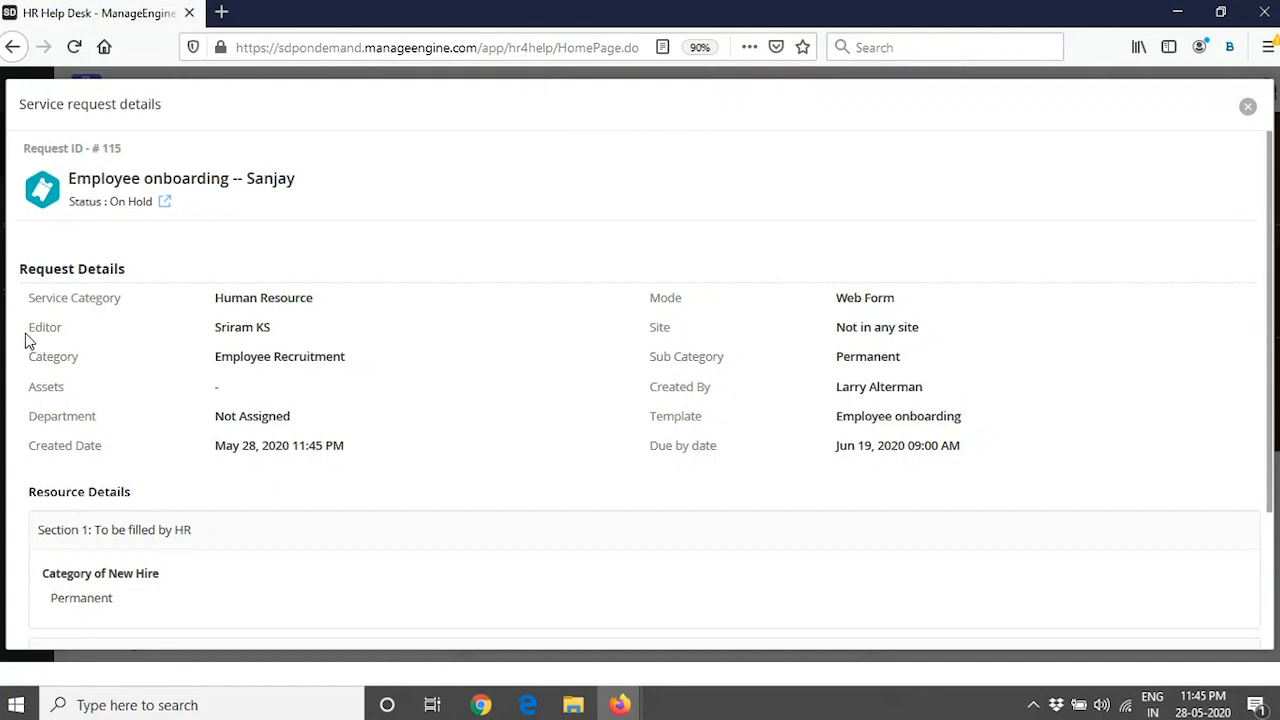
# - Review the submitted request's details, including its editor and the expanded resource details
pyautogui.moveTo(30, 327); pyautogui.dragTo(64, 332)
pyautogui.scroll(-2, 320, 351)
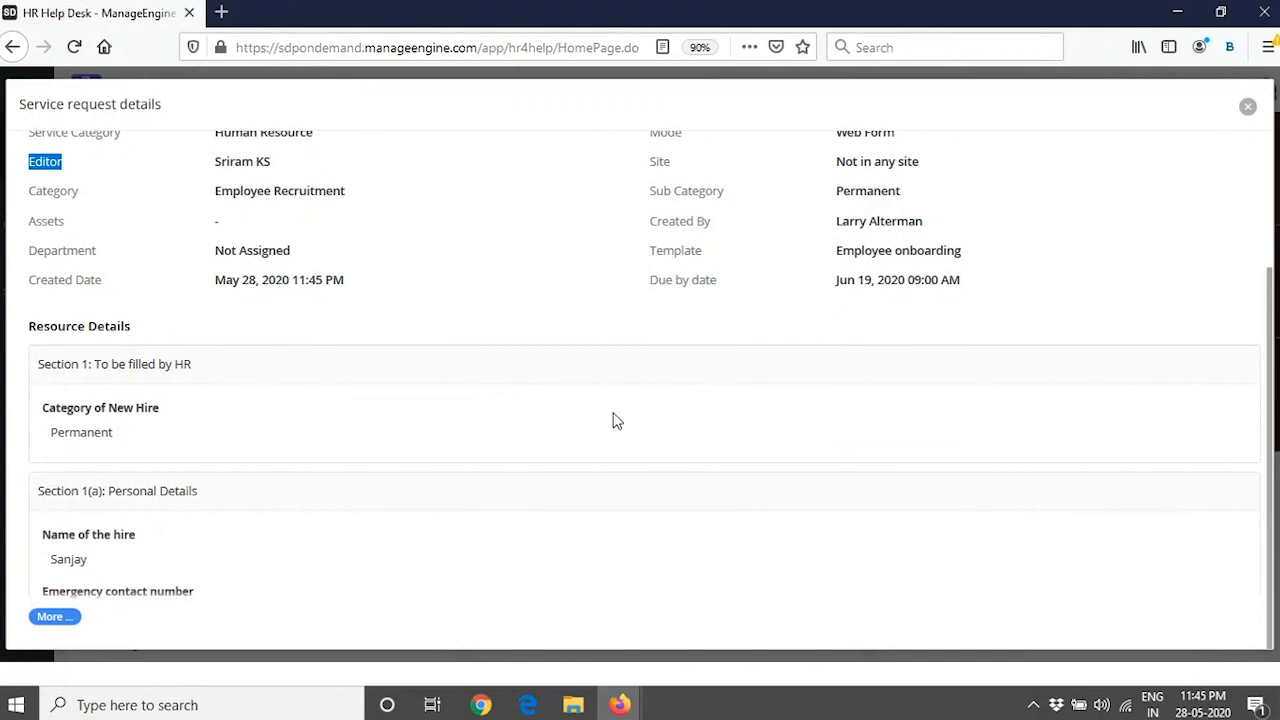
pyautogui.click(50, 618)
pyautogui.scroll(-2, 562, 500)
pyautogui.scroll(4, 560, 500)
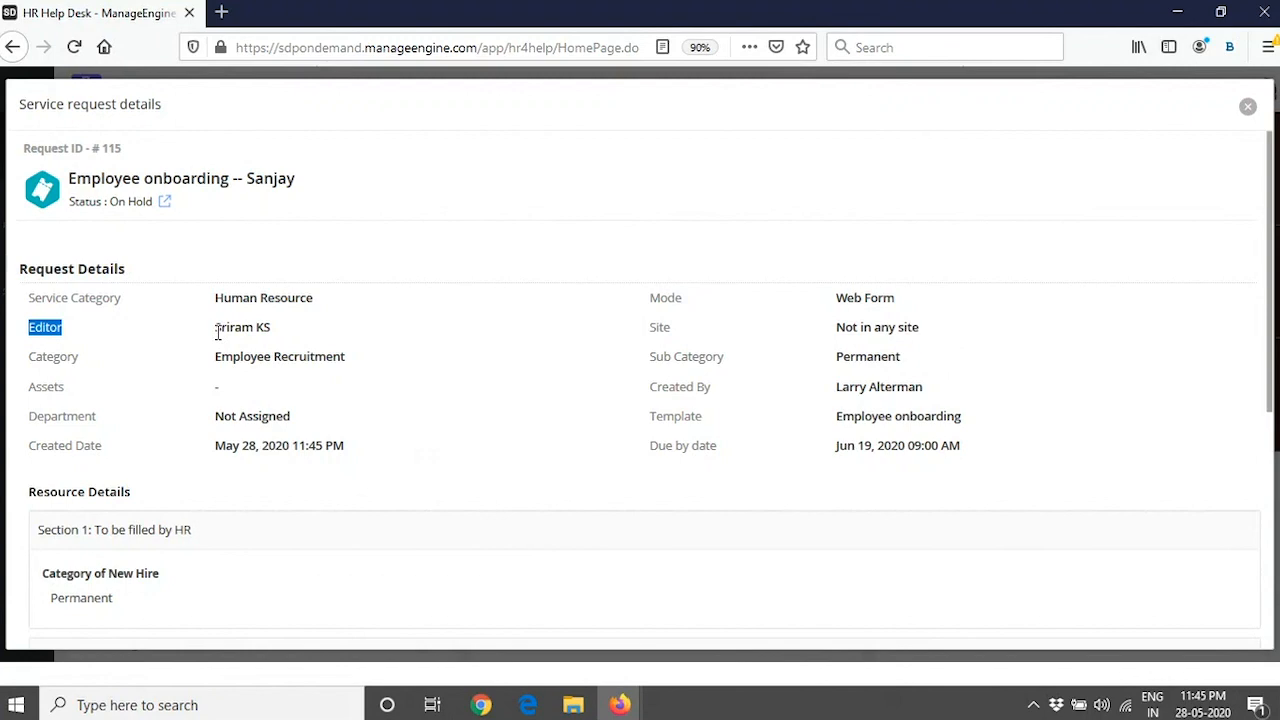
# - Switch to the editor's session, open the new onboarding request from the refreshed Awaiting My Update list, and check the signed-in account
pyautogui.scroll(-5, 217, 333)
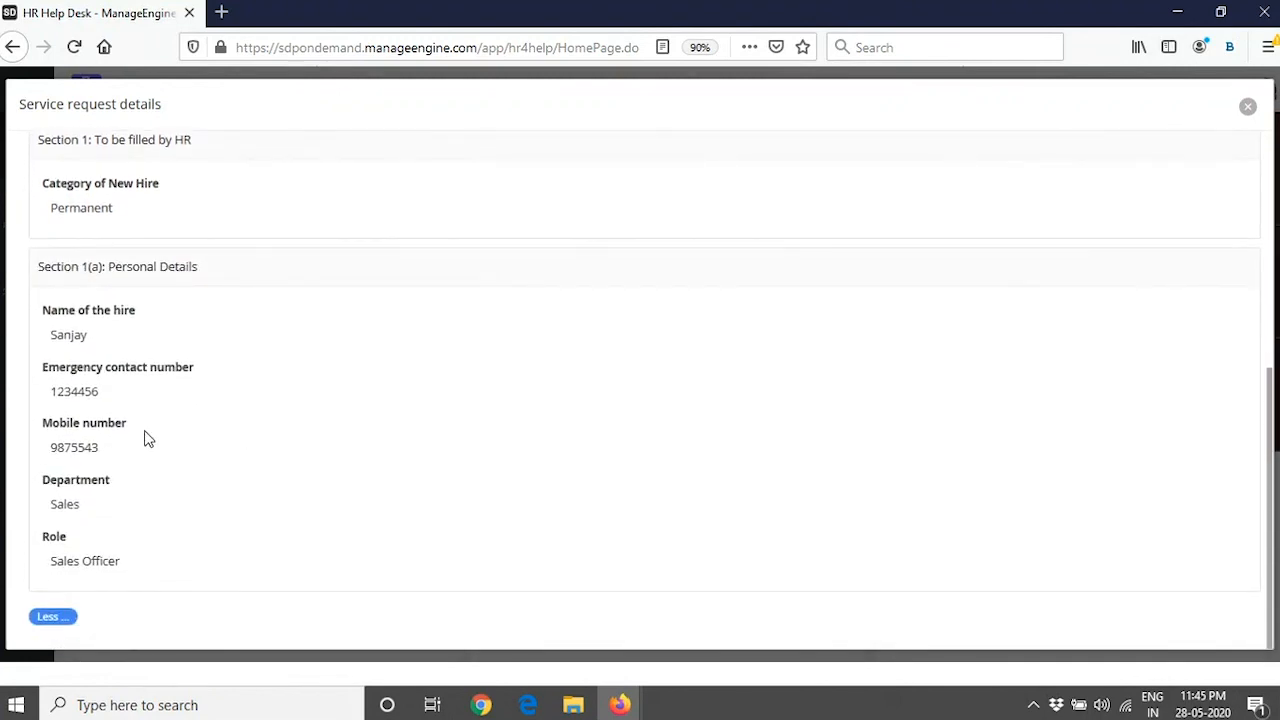
pyautogui.scroll(5, 332, 457)
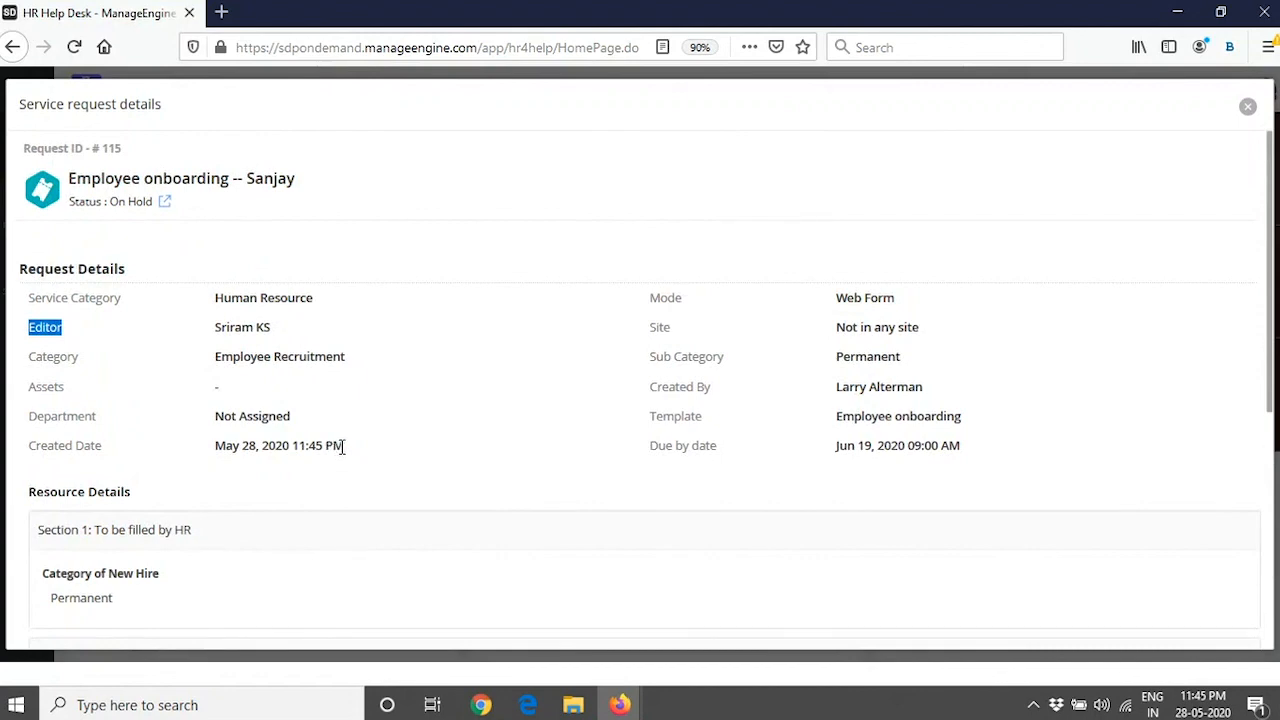
pyautogui.hotkey('alt', 'Tab')
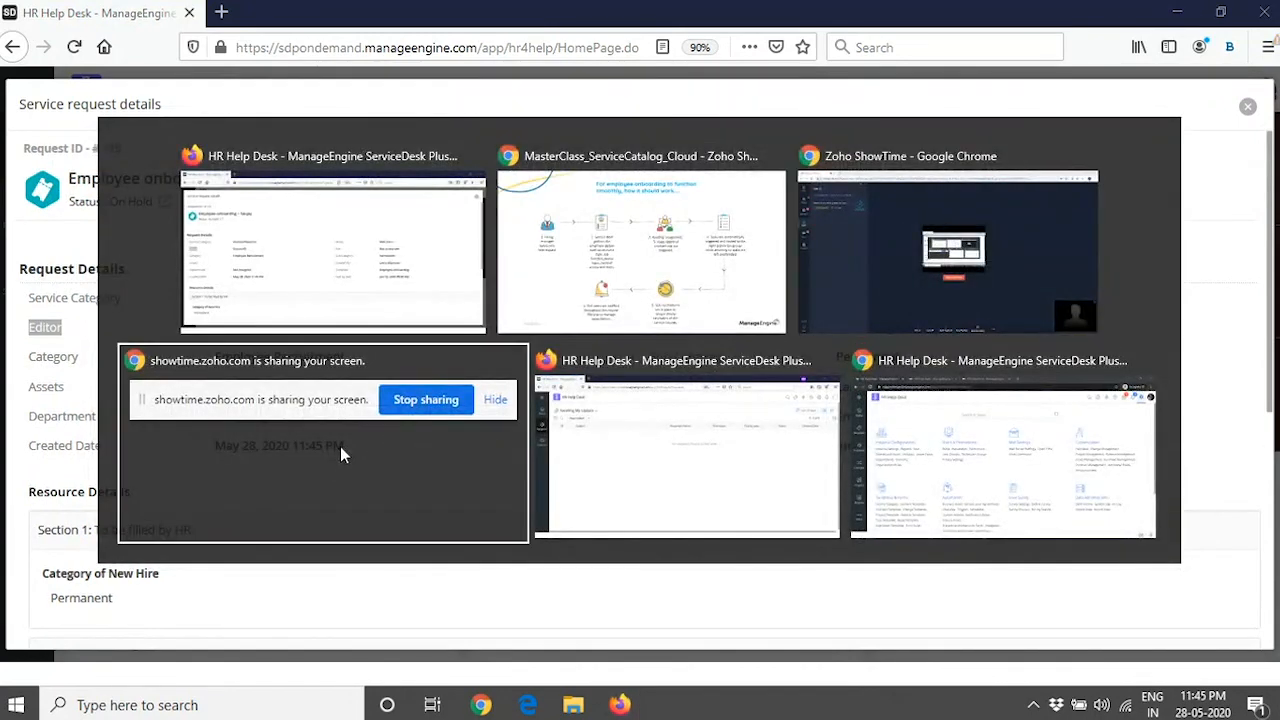
pyautogui.hotkey('alt', 'Tab')
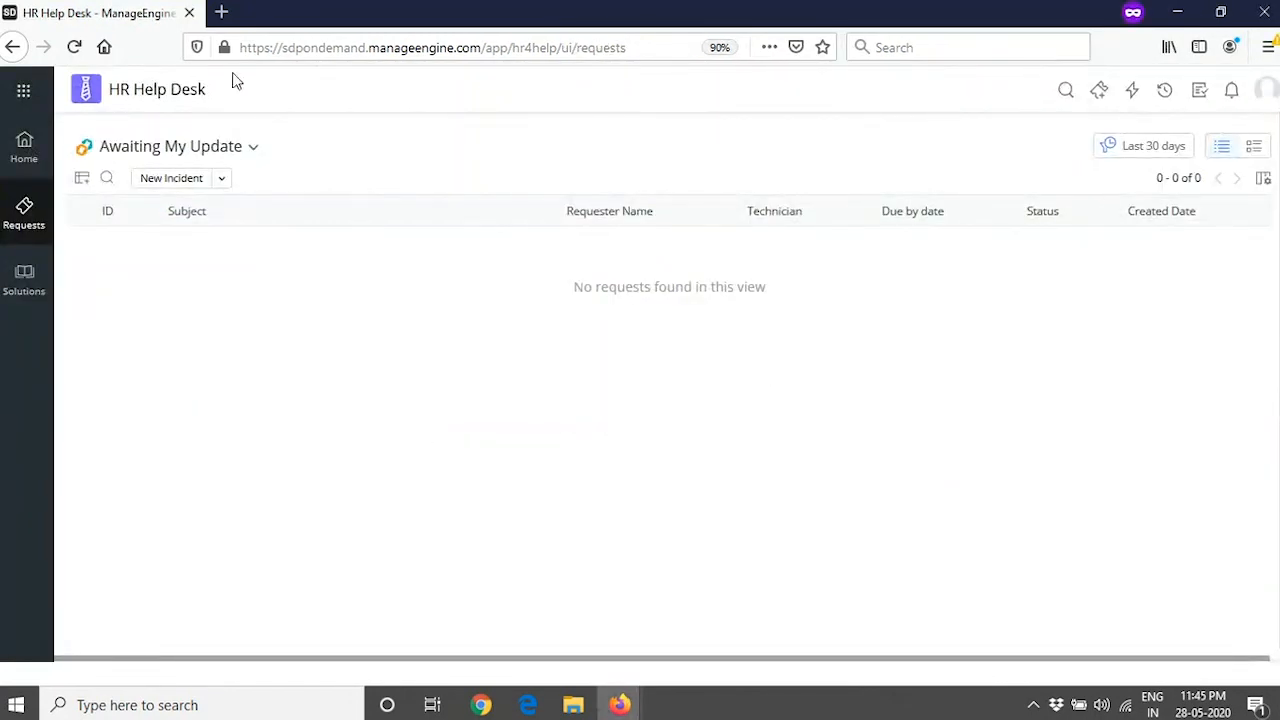
pyautogui.click(74, 47)
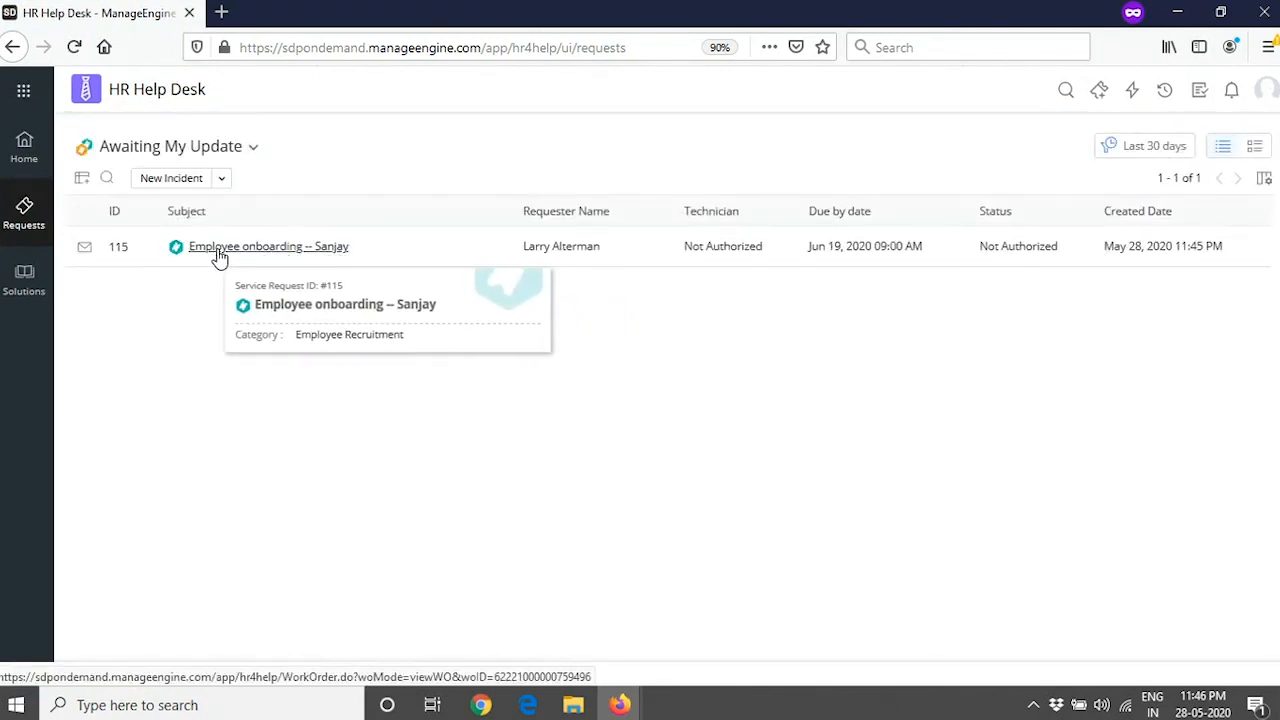
pyautogui.click(309, 248)
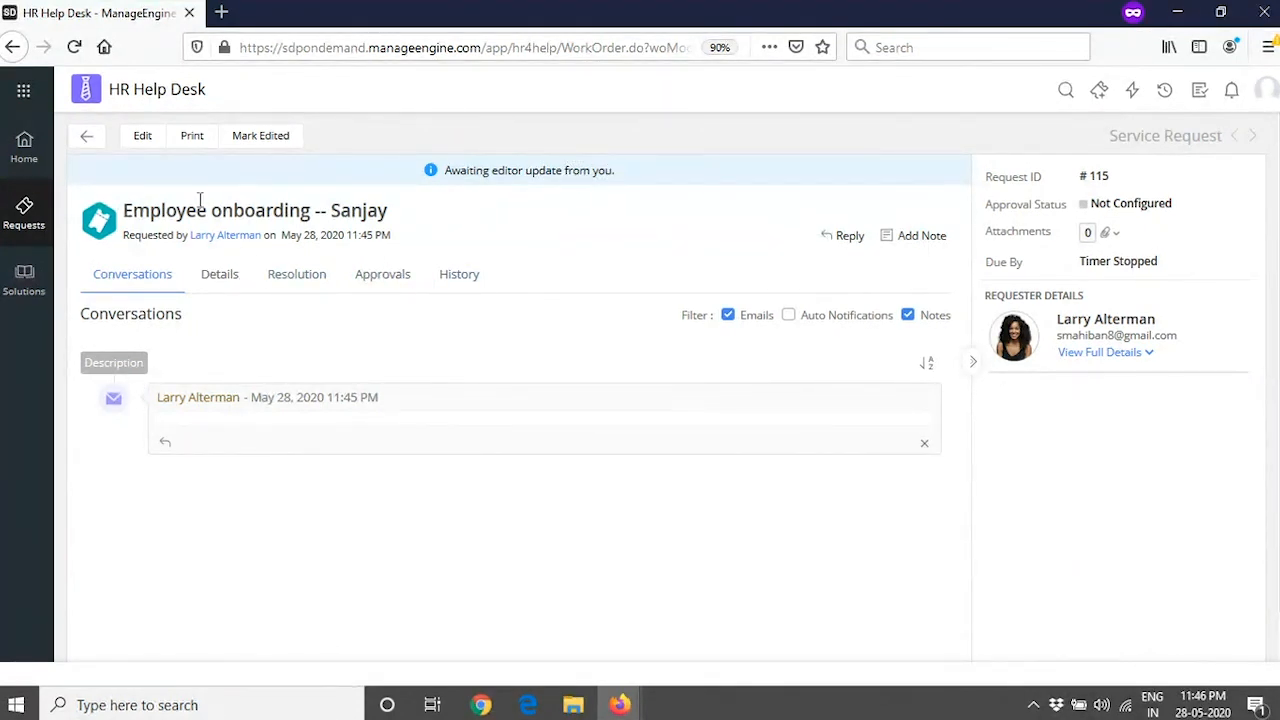
pyautogui.click(1265, 92)
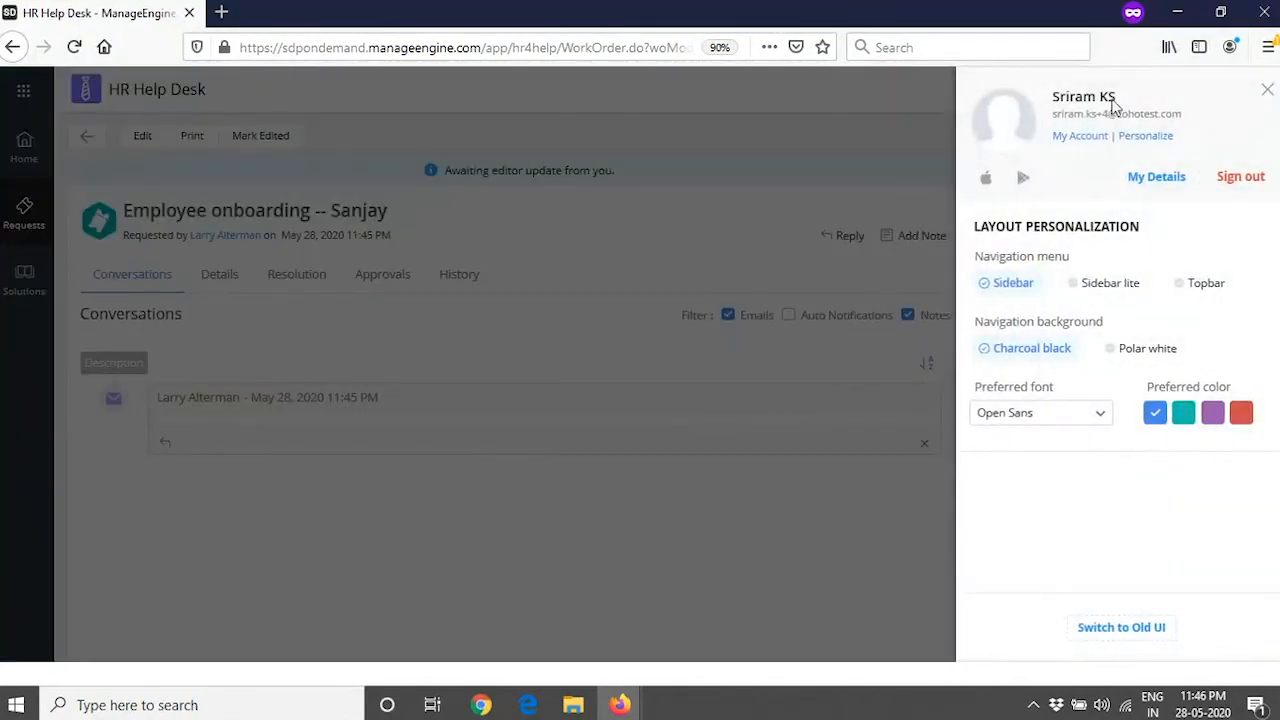
pyautogui.click(1267, 89)
# - Open the onboarding request for editing and set the hire's office location to California
pyautogui.click(142, 140)
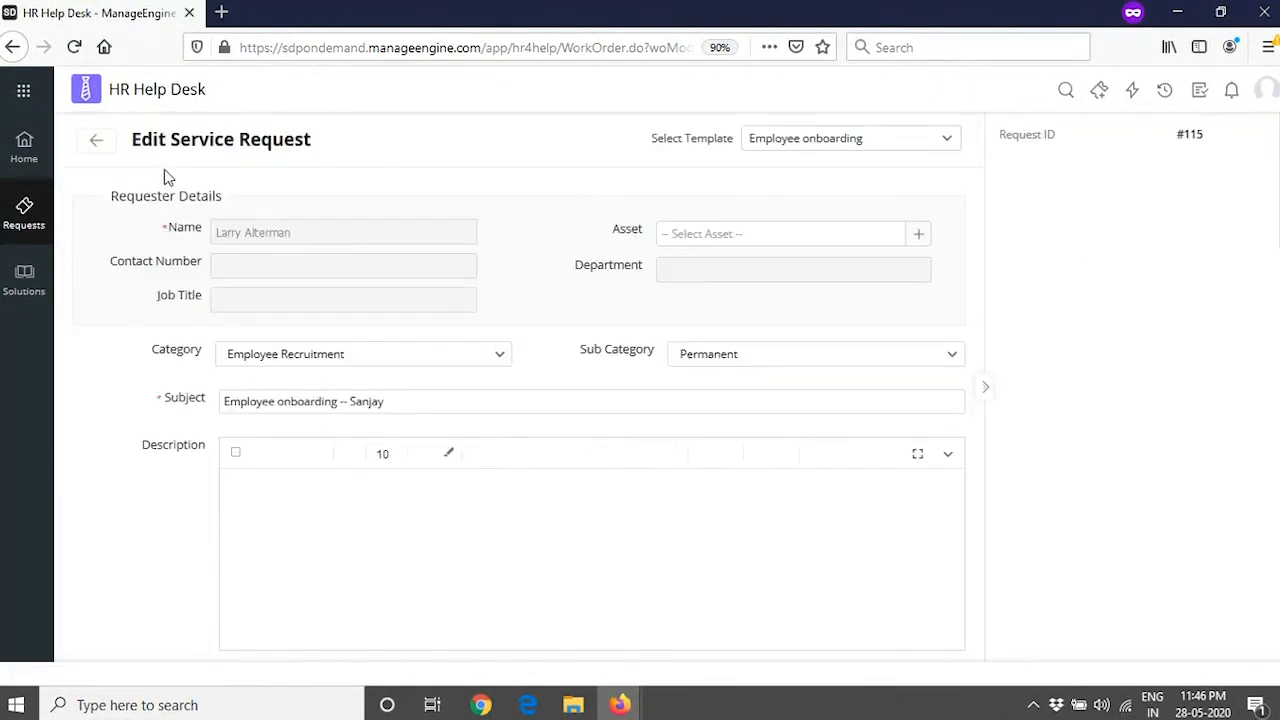
pyautogui.scroll(-2, 483, 382)
pyautogui.scroll(-8, 483, 382)
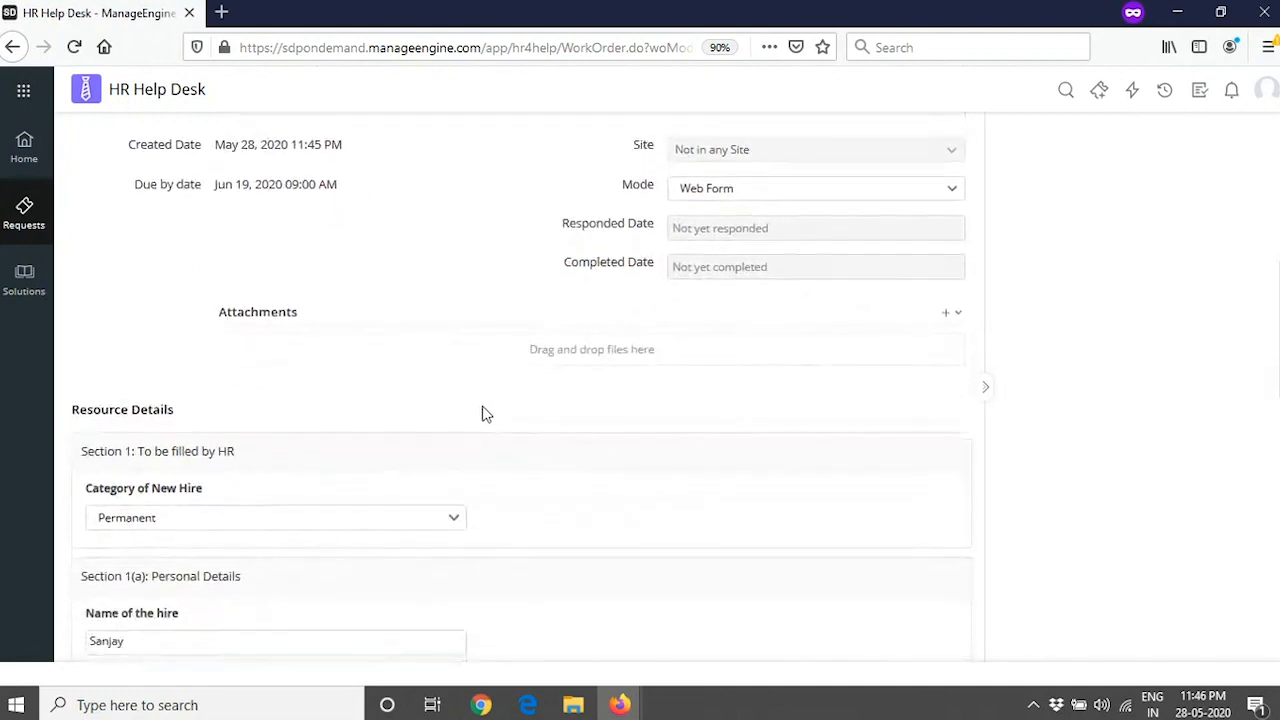
pyautogui.scroll(-2, 470, 415)
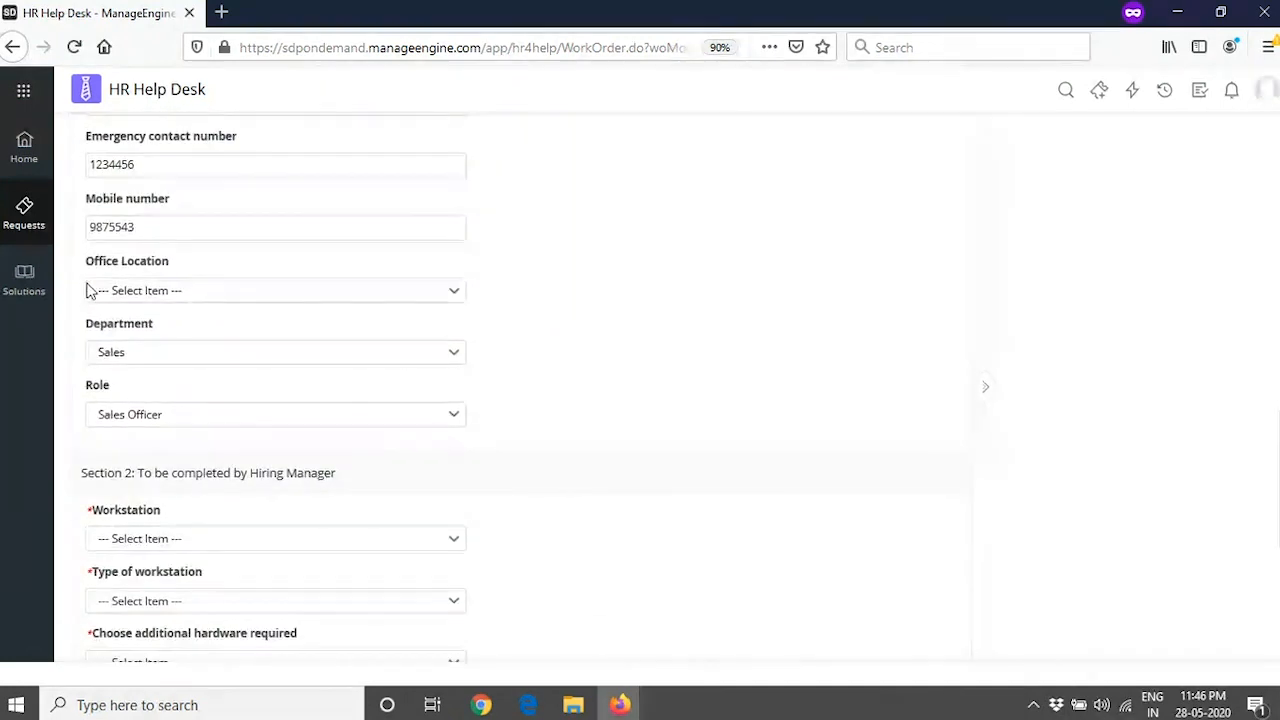
pyautogui.click(223, 296)
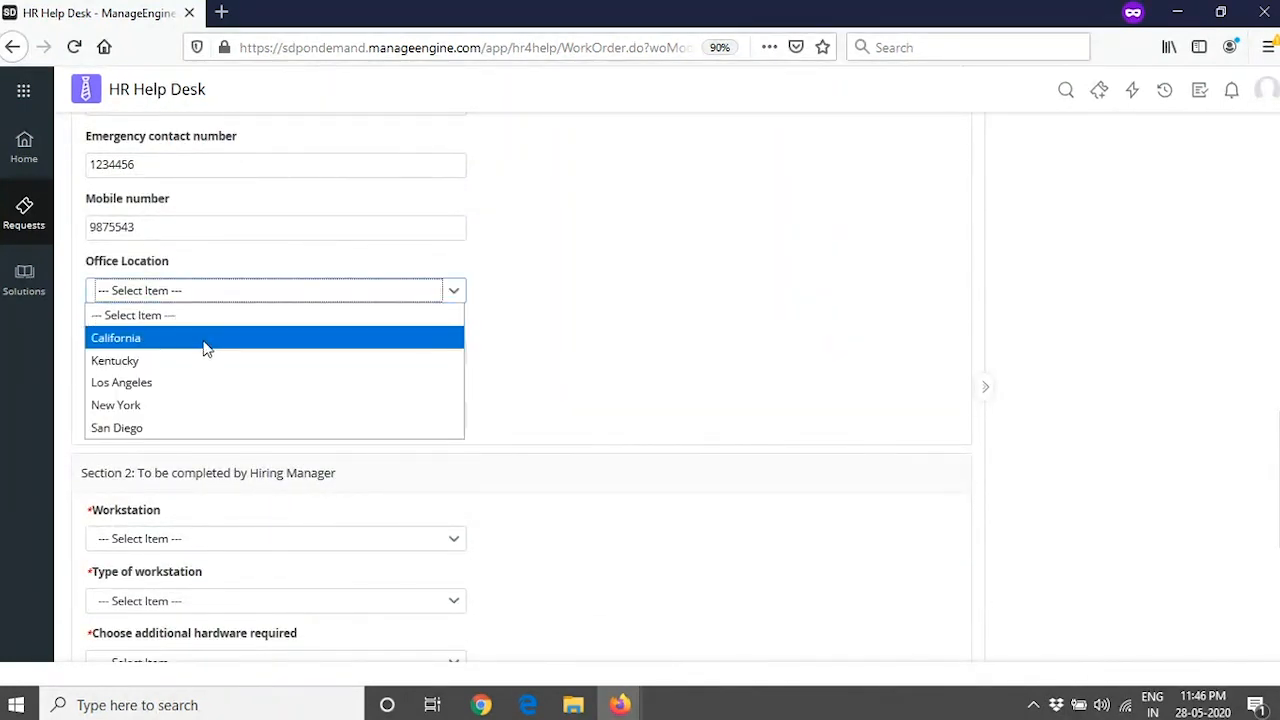
pyautogui.click(204, 340)
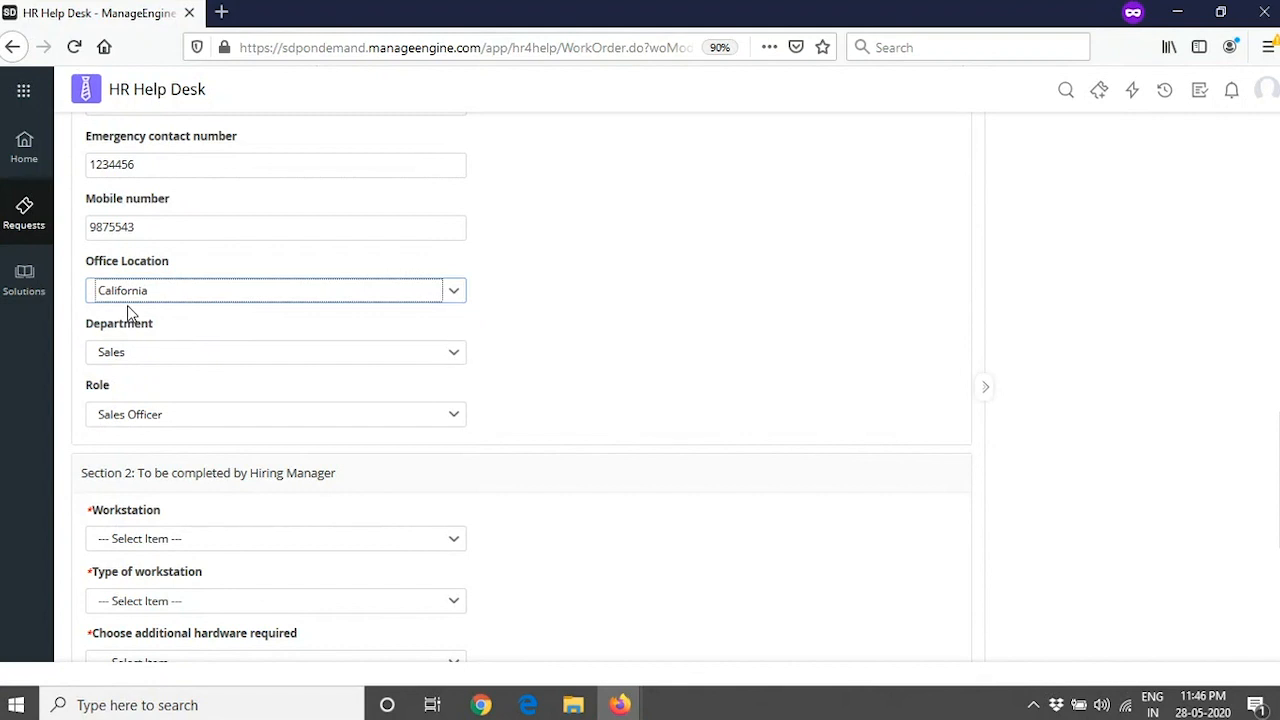
# - In the hiring manager section, set the workstation to Desktop, its type to Dell Optiplex 15" and the additional hardware to Dell keyboard
pyautogui.scroll(-1, 443, 376)
pyautogui.scroll(-3, 443, 376)
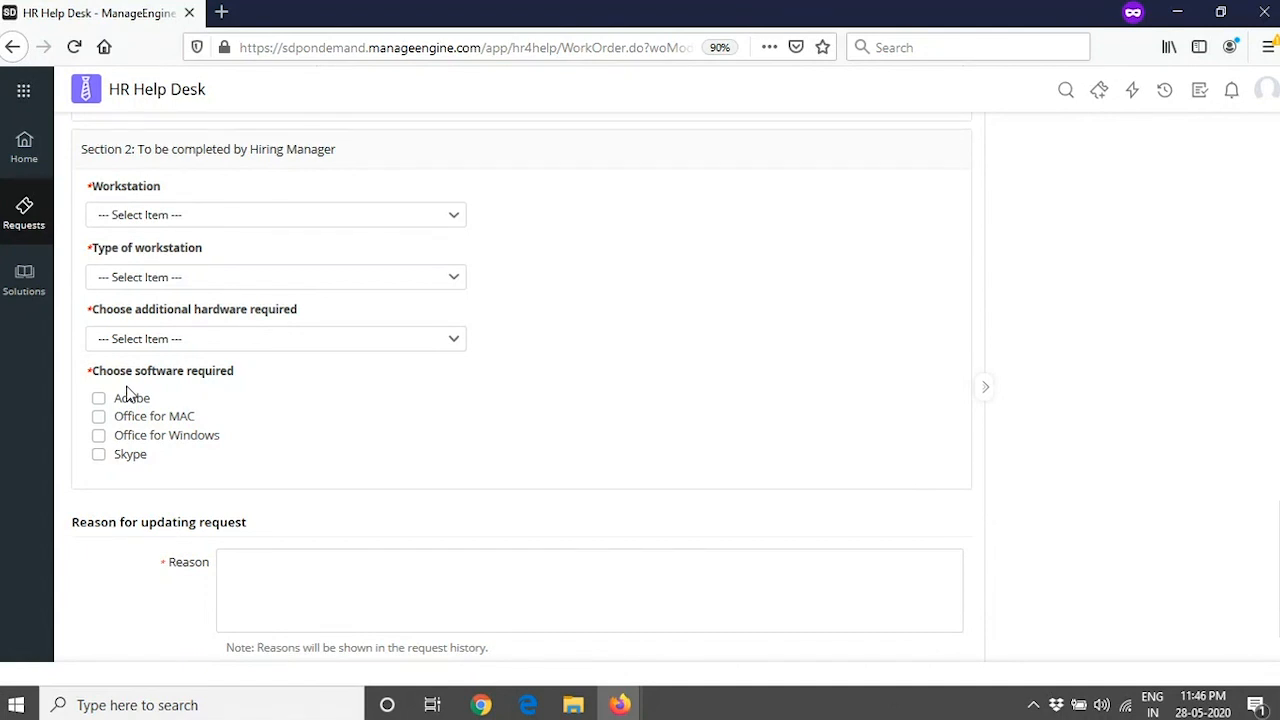
pyautogui.click(196, 215)
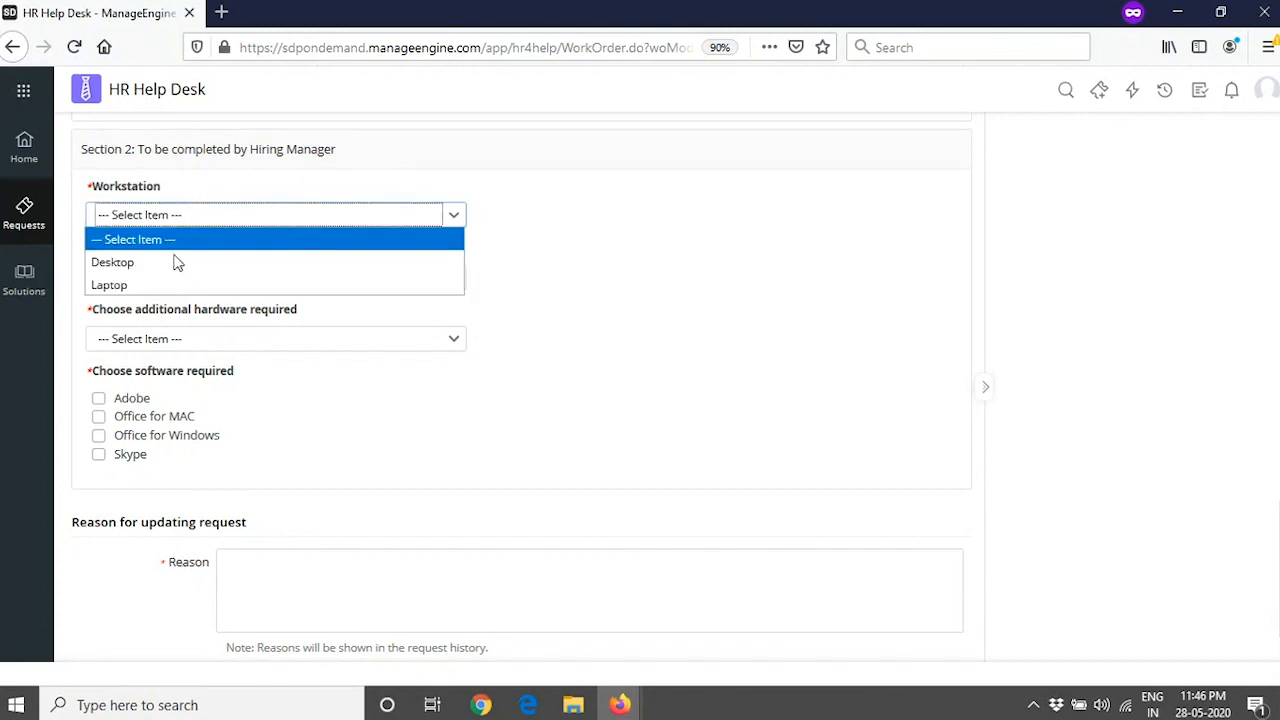
pyautogui.click(174, 264)
pyautogui.click(197, 280)
pyautogui.click(194, 322)
pyautogui.click(195, 339)
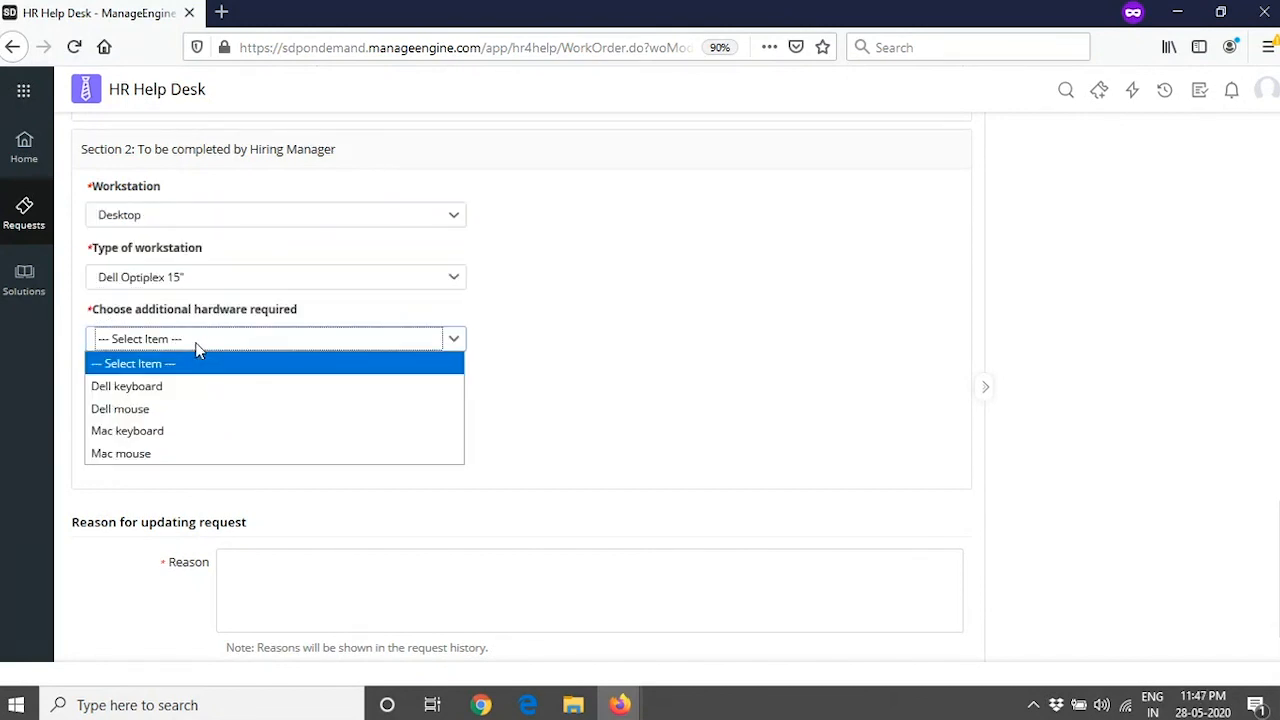
pyautogui.click(175, 394)
# - Choose Adobe, Office for MAC and Office for Windows as the required software
pyautogui.click(98, 398)
pyautogui.click(98, 416)
pyautogui.click(98, 435)
# - Give a reason for the update and submit the edited request
pyautogui.scroll(-2, 390, 430)
pyautogui.click(449, 511)
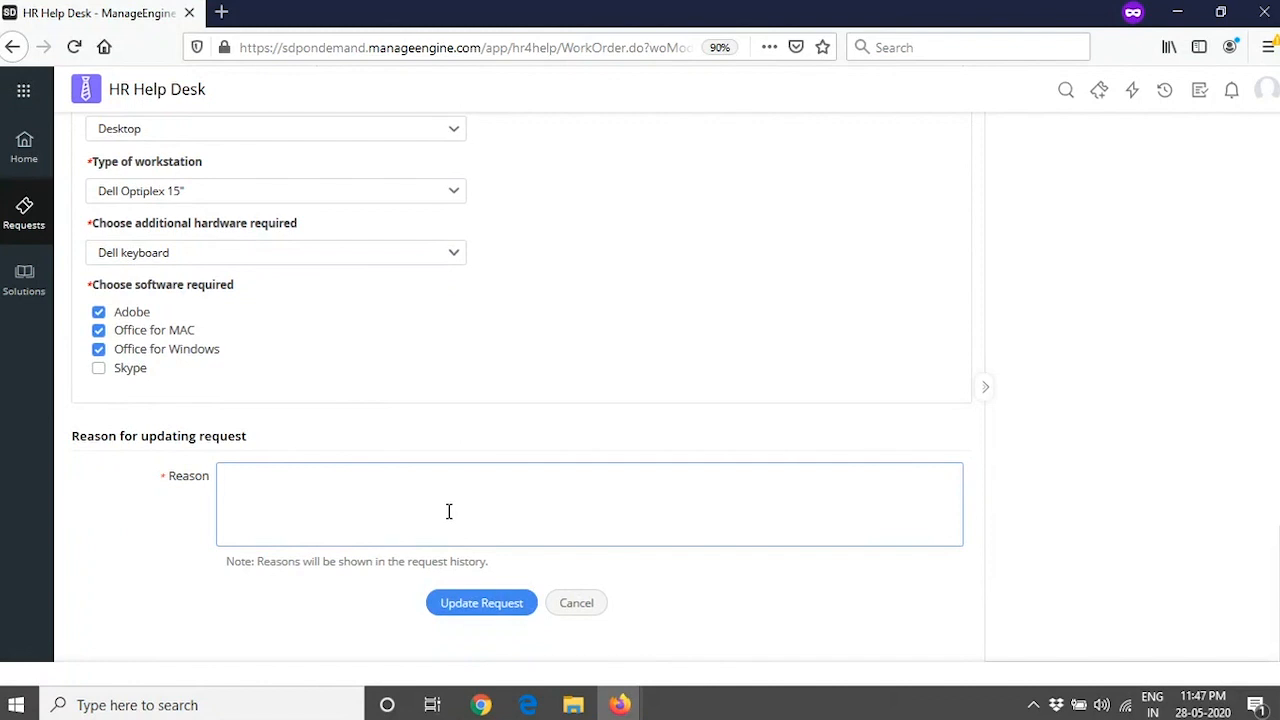
pyautogui.click(468, 606)
pyautogui.scroll(15, 643, 469)
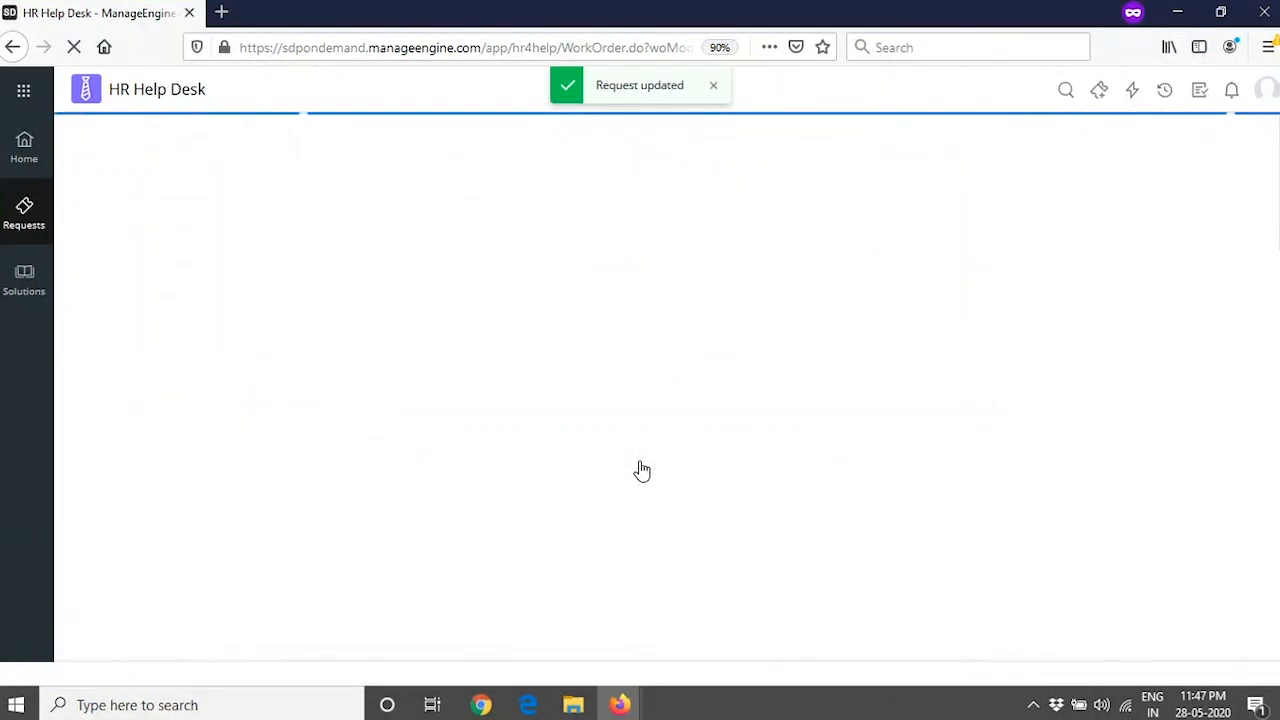
# - Close the request details in the requester's session and examine the Stage I approval of the updated request in the editor's session
pyautogui.hotkey('alt', 'Tab')
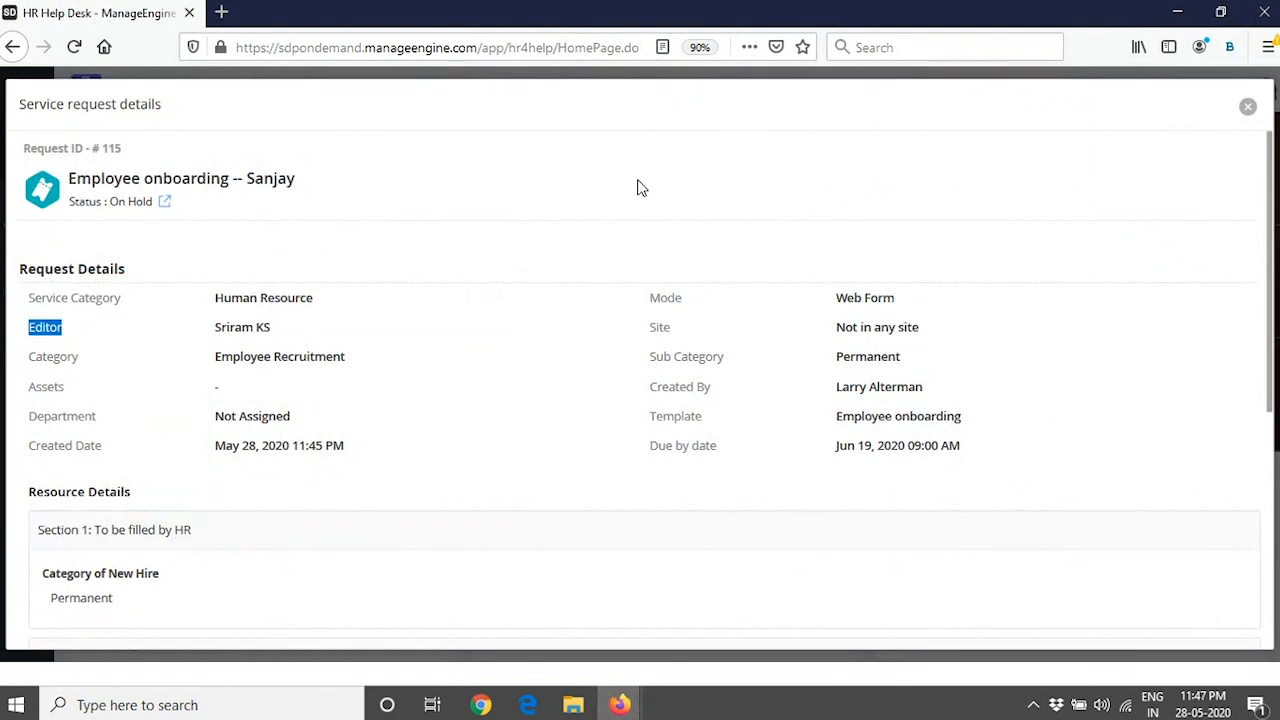
pyautogui.click(1248, 108)
pyautogui.hotkey('alt', 'Tab')
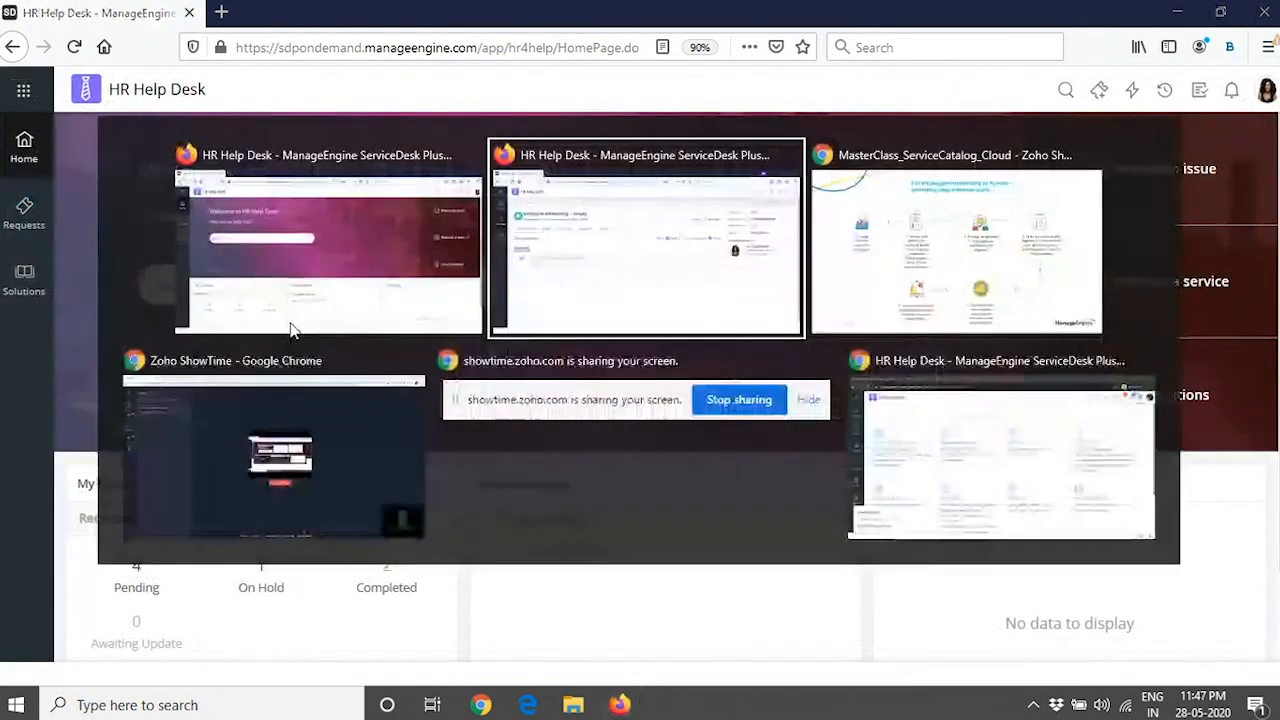
pyautogui.hotkey('alt', 'Tab')
pyautogui.hotkey('alt', 'Tab')
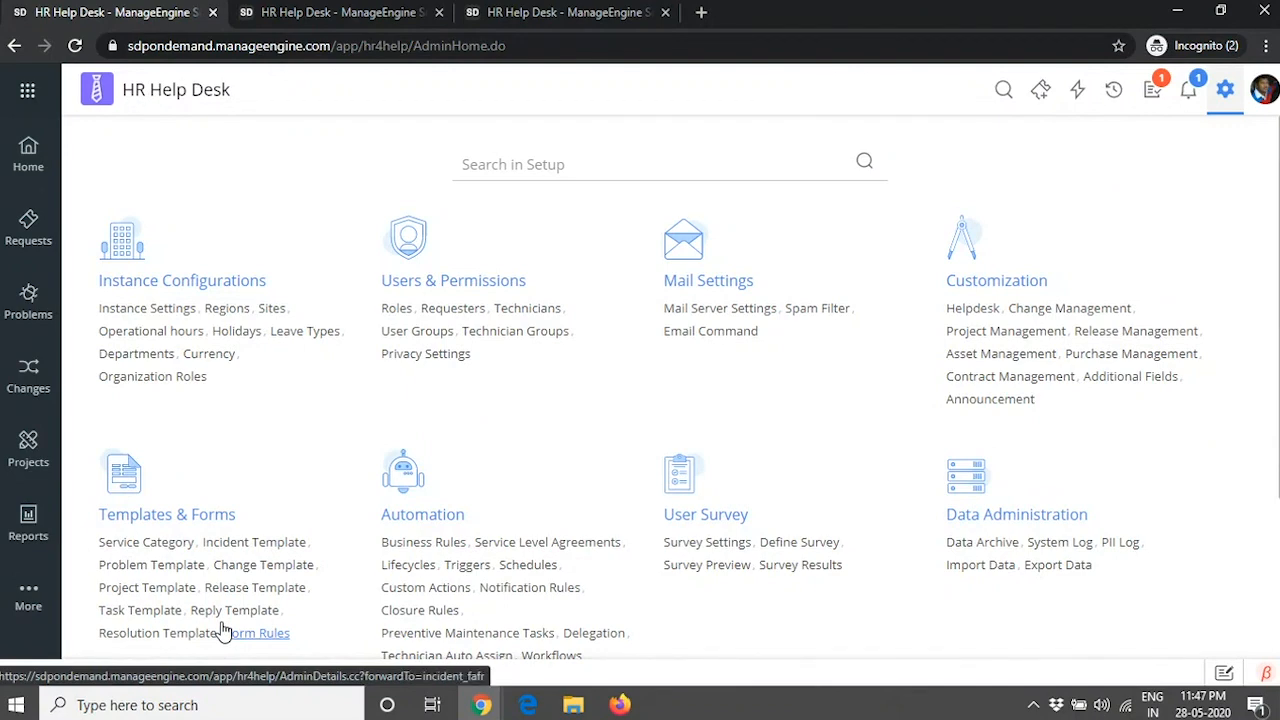
pyautogui.hotkey('alt', 'Tab')
pyautogui.hotkey('alt', 'Tab')
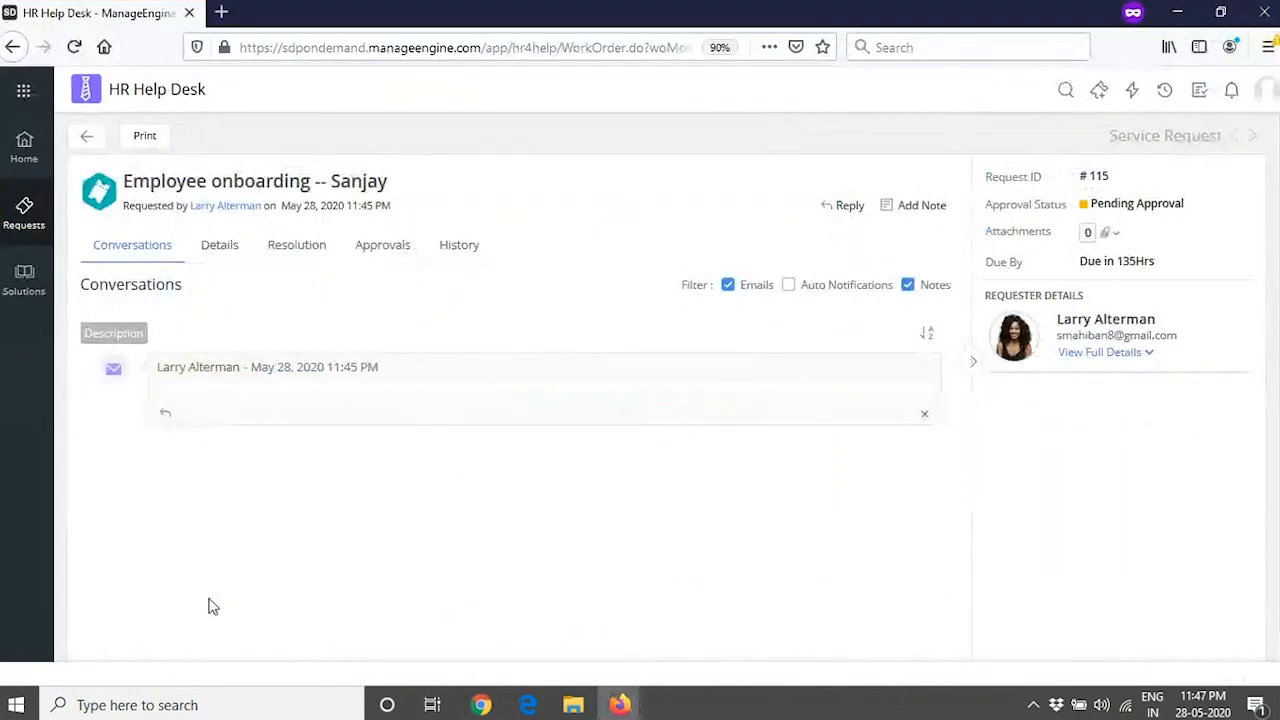
pyautogui.click(390, 249)
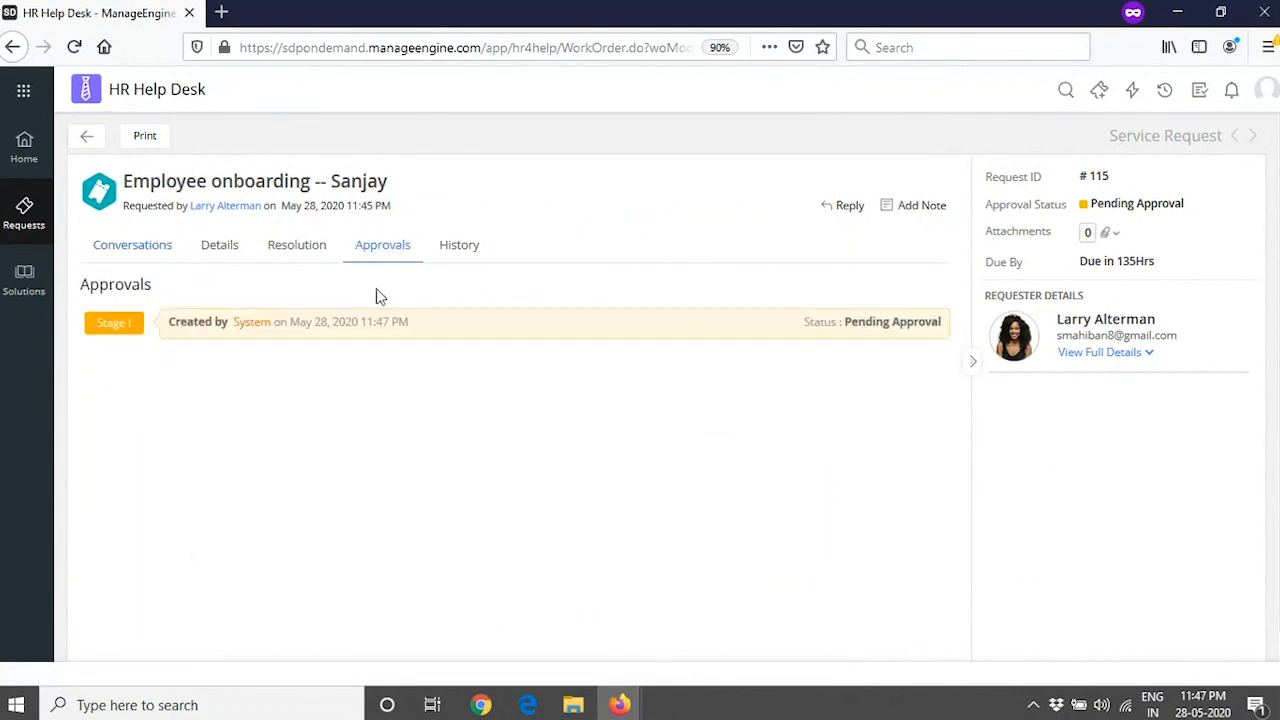
pyautogui.click(378, 334)
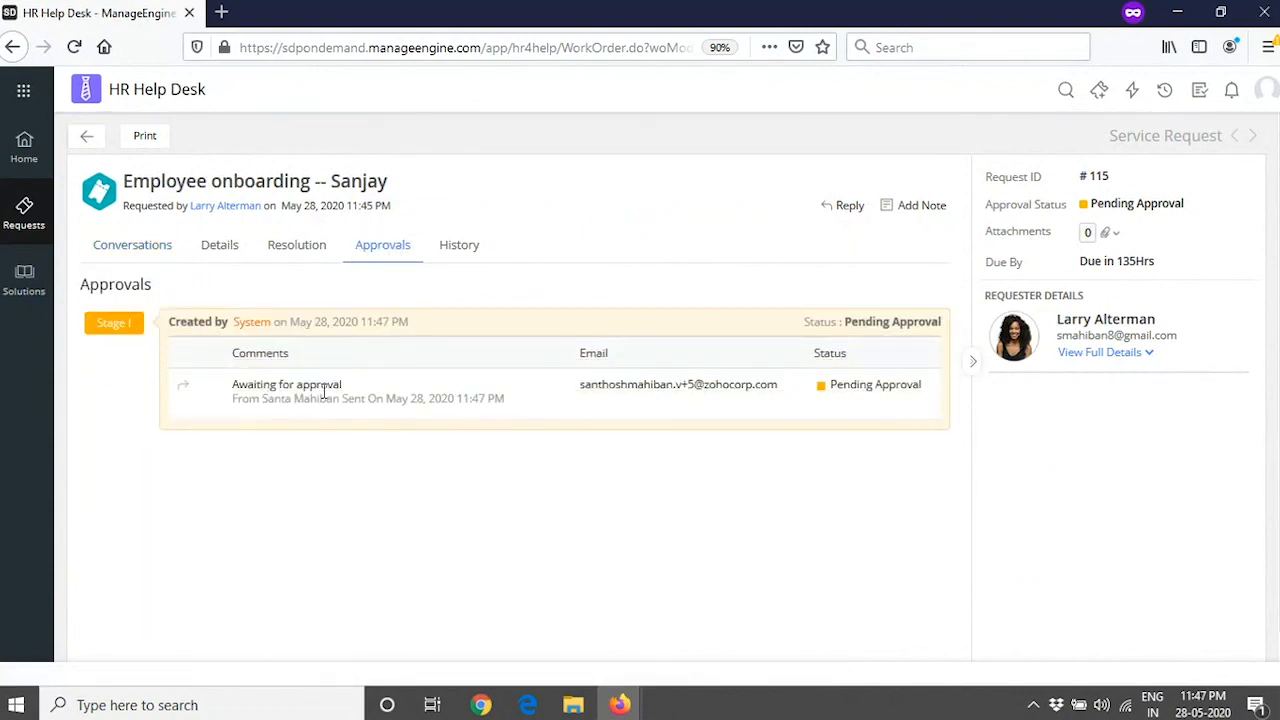
# - Switch to the technician's session in Chrome and open the newest employee onboarding request from the All Requests list
pyautogui.hotkey('alt', 'Tab')
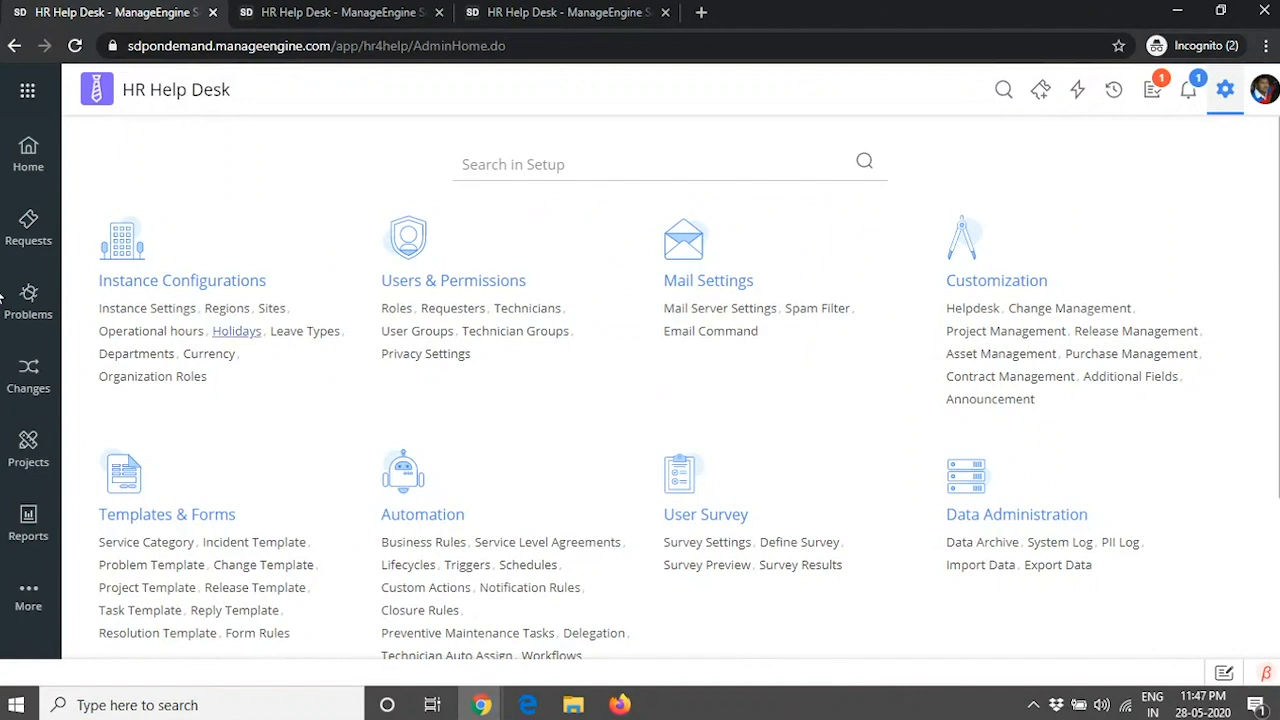
pyautogui.click(24, 240)
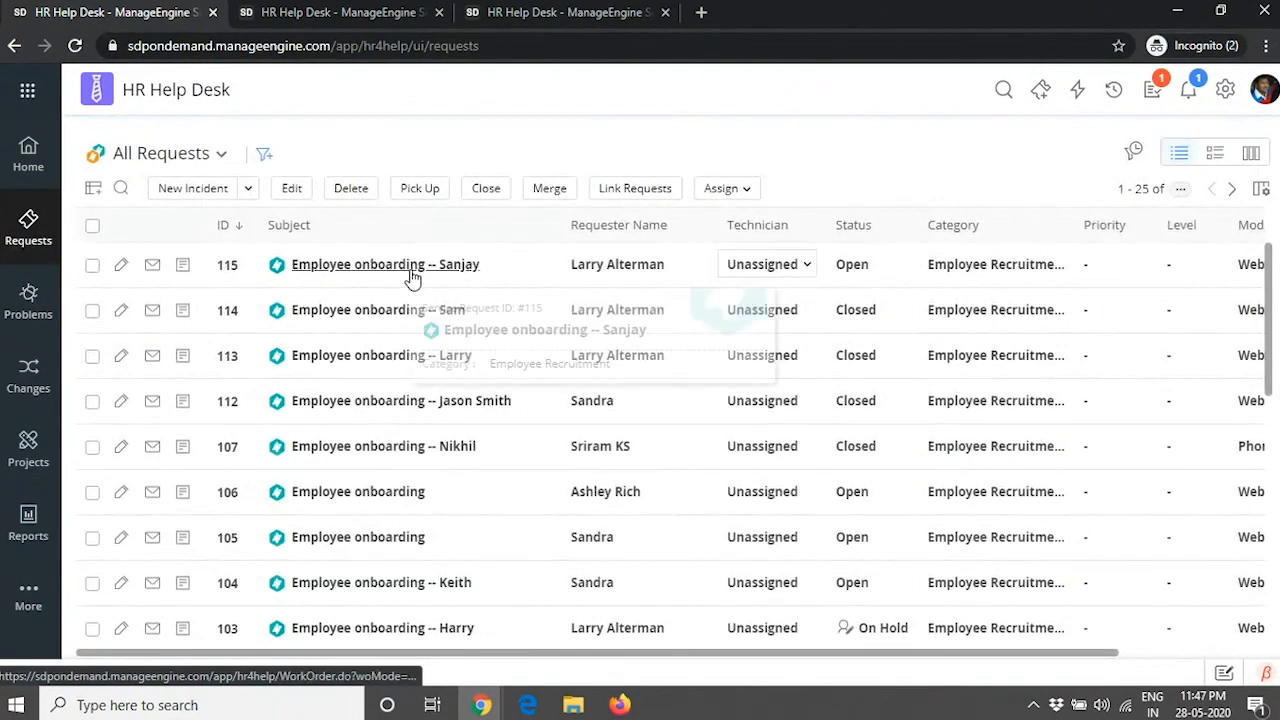
pyautogui.click(412, 276)
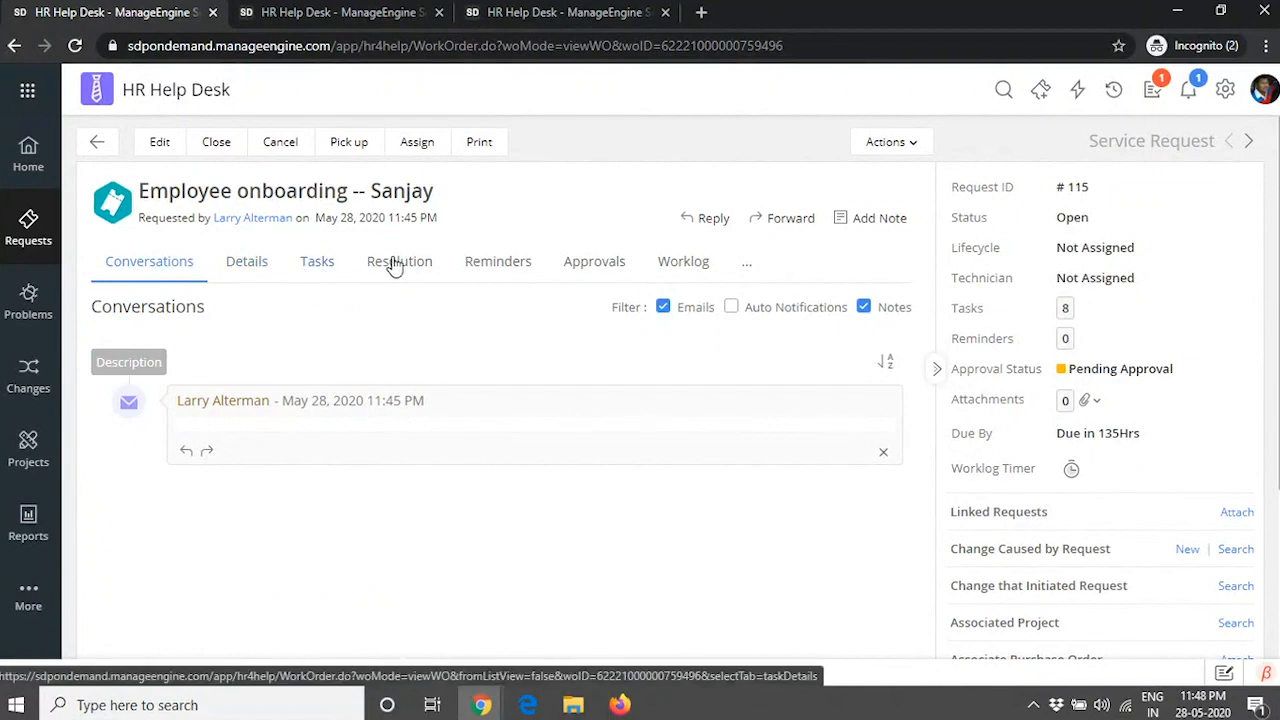
# - Review the request's approvals and its expanded resource details, through to the section completed by the hiring manager
pyautogui.click(595, 268)
pyautogui.click(258, 270)
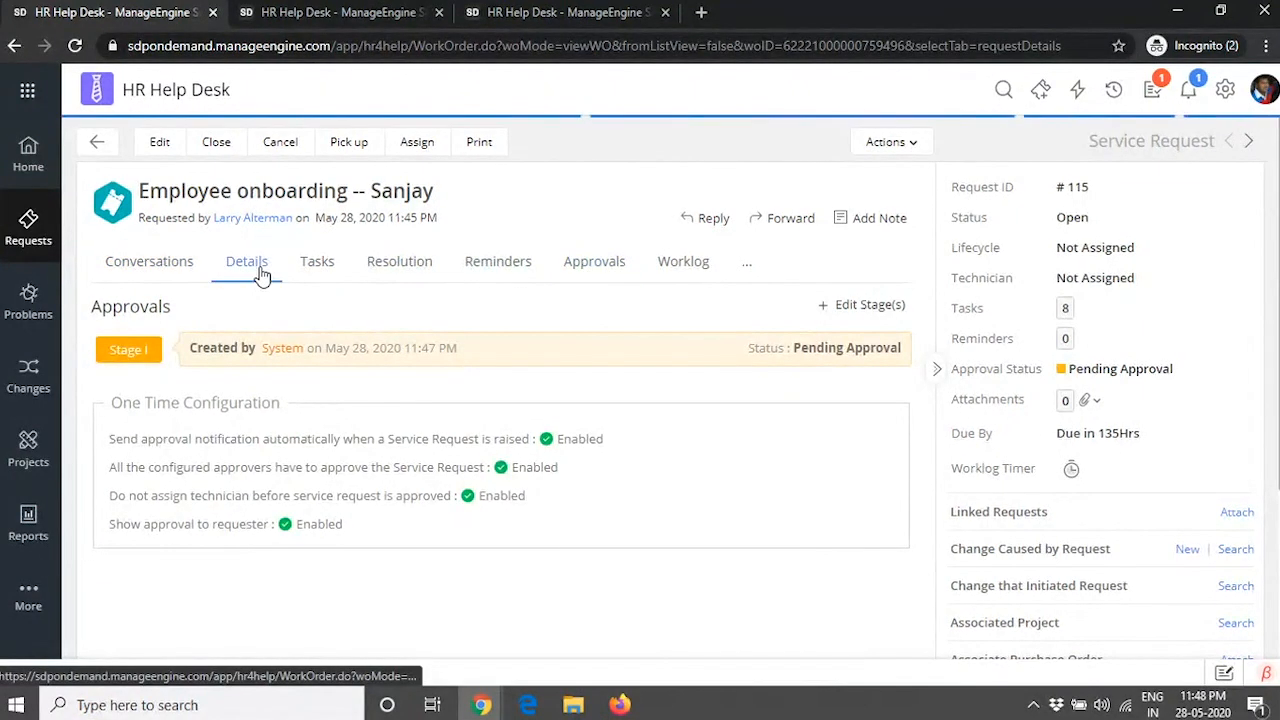
pyautogui.scroll(-5, 380, 365)
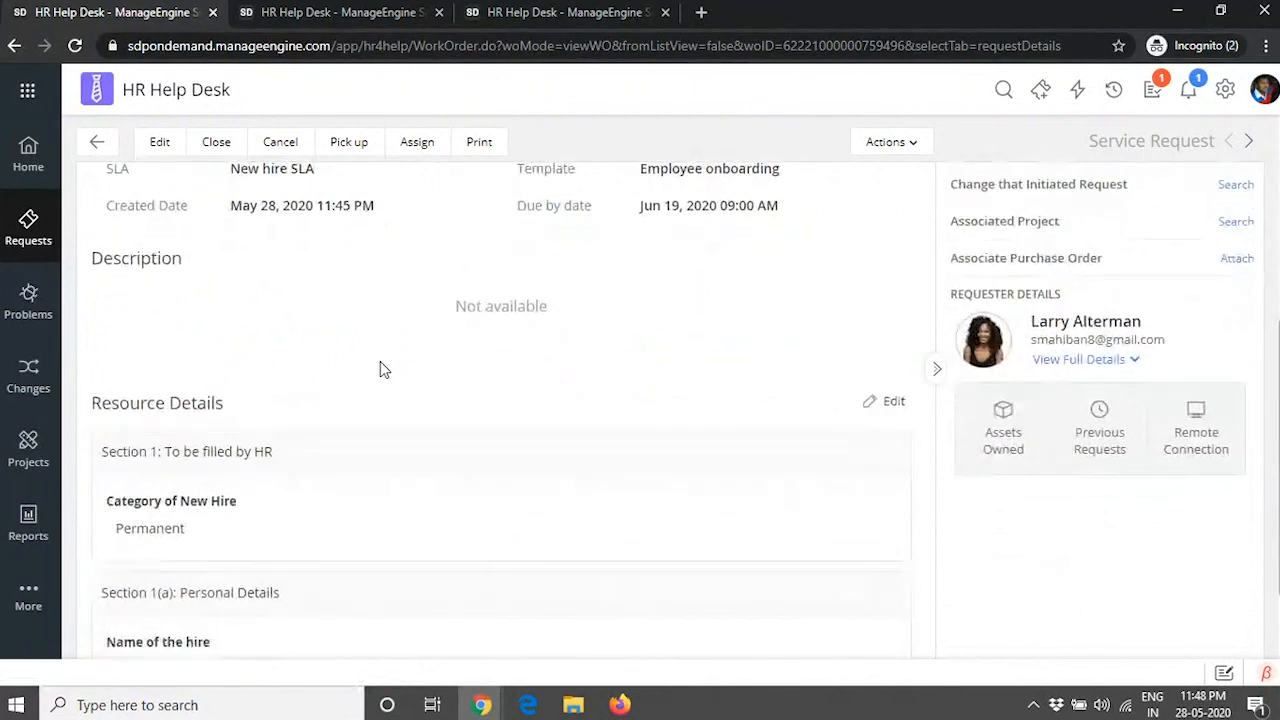
pyautogui.click(128, 612)
pyautogui.scroll(-3, 430, 520)
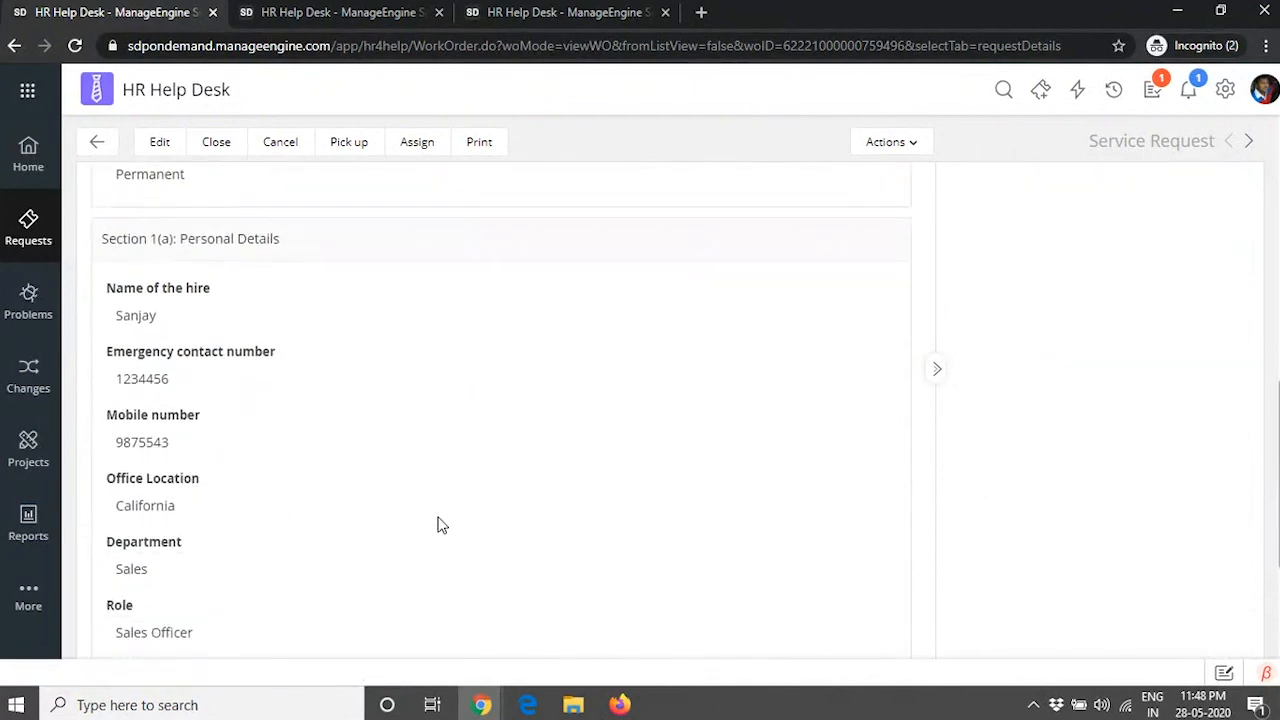
pyautogui.scroll(-3, 250, 423)
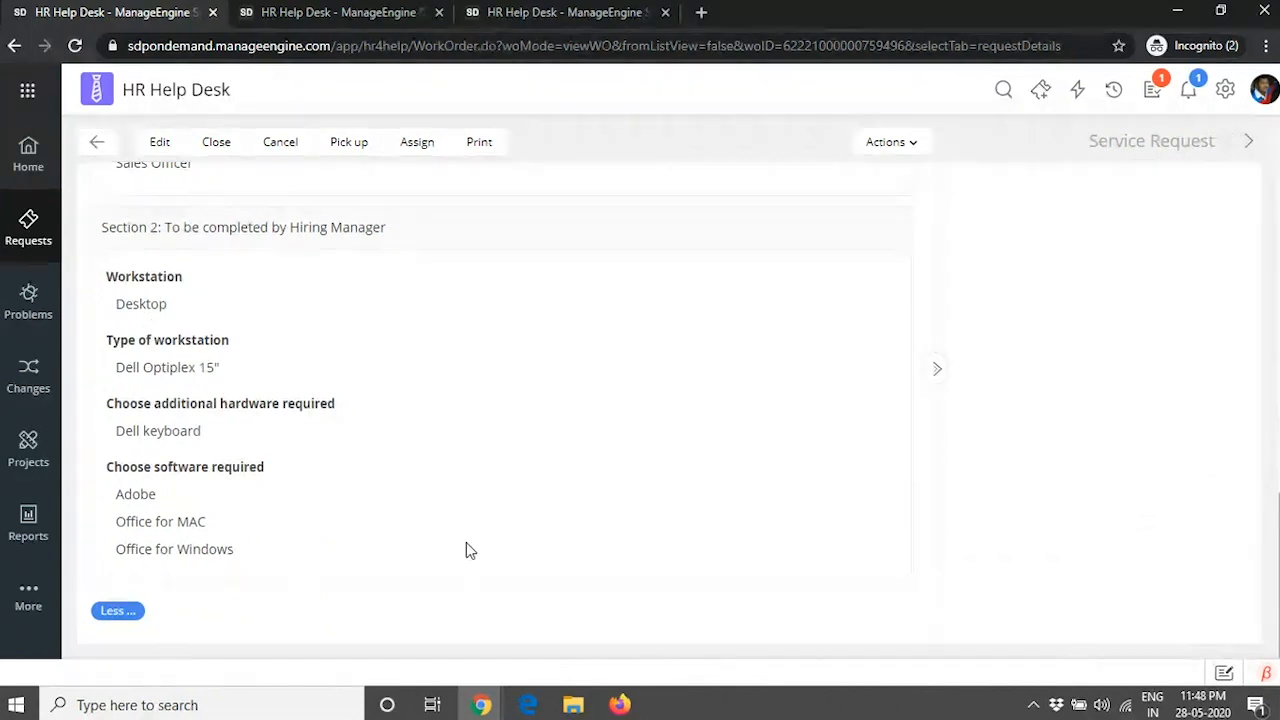
pyautogui.scroll(4, 465, 546)
pyautogui.scroll(5, 477, 546)
# - Approve the pending Stage I approval of the onboarding request and check its approvals again
pyautogui.click(596, 262)
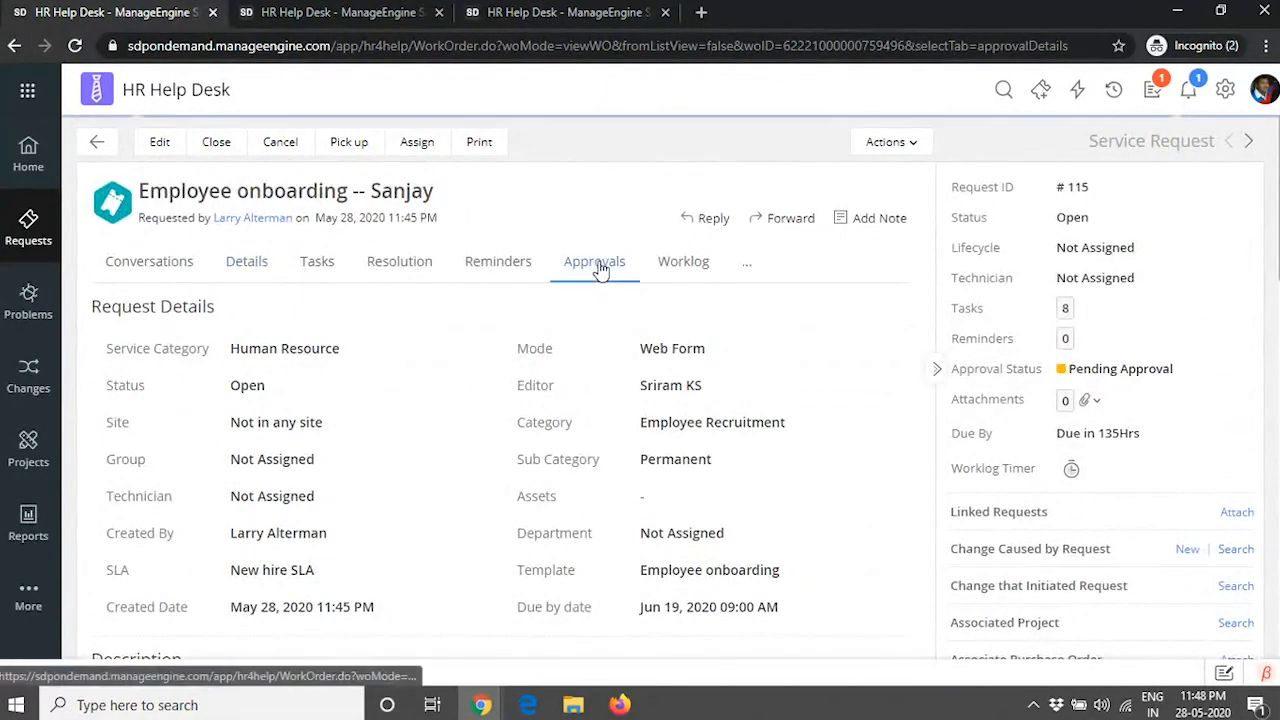
pyautogui.click(331, 360)
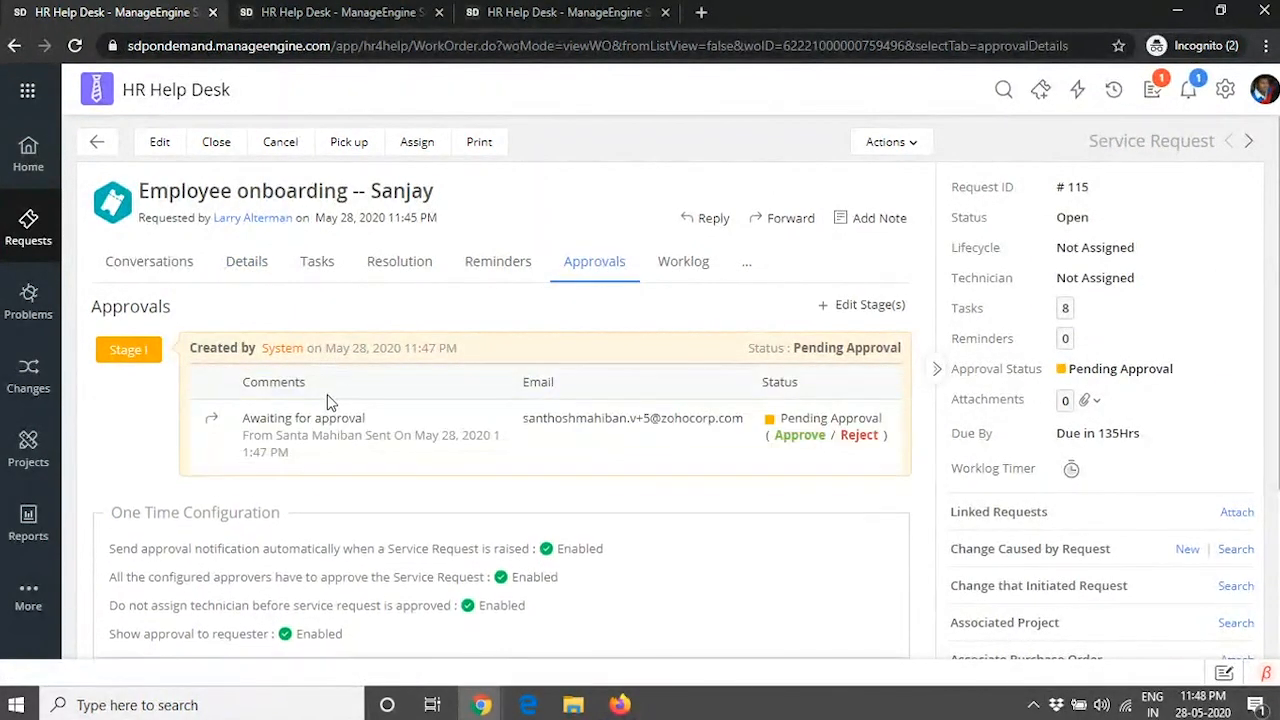
pyautogui.click(801, 440)
pyautogui.click(586, 191)
pyautogui.click(603, 262)
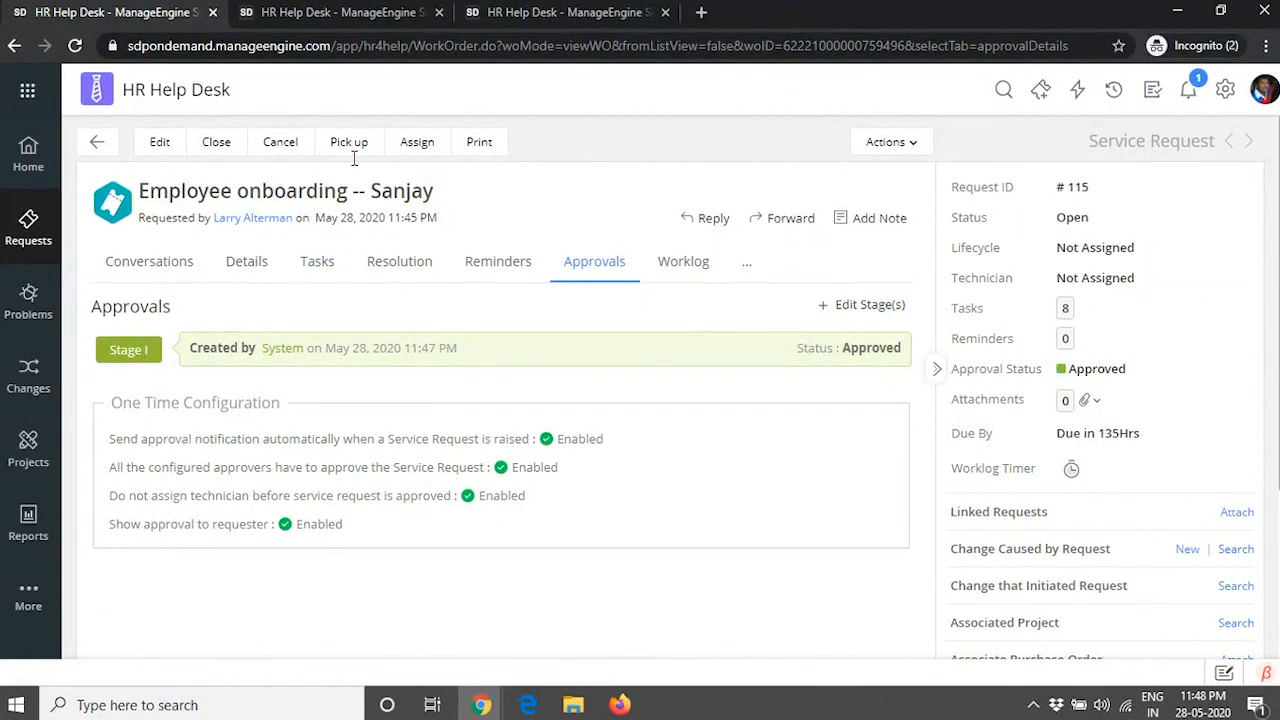
# - Switch to the setup session and add a service category named IT with the laptop icon
pyautogui.click(338, 12)
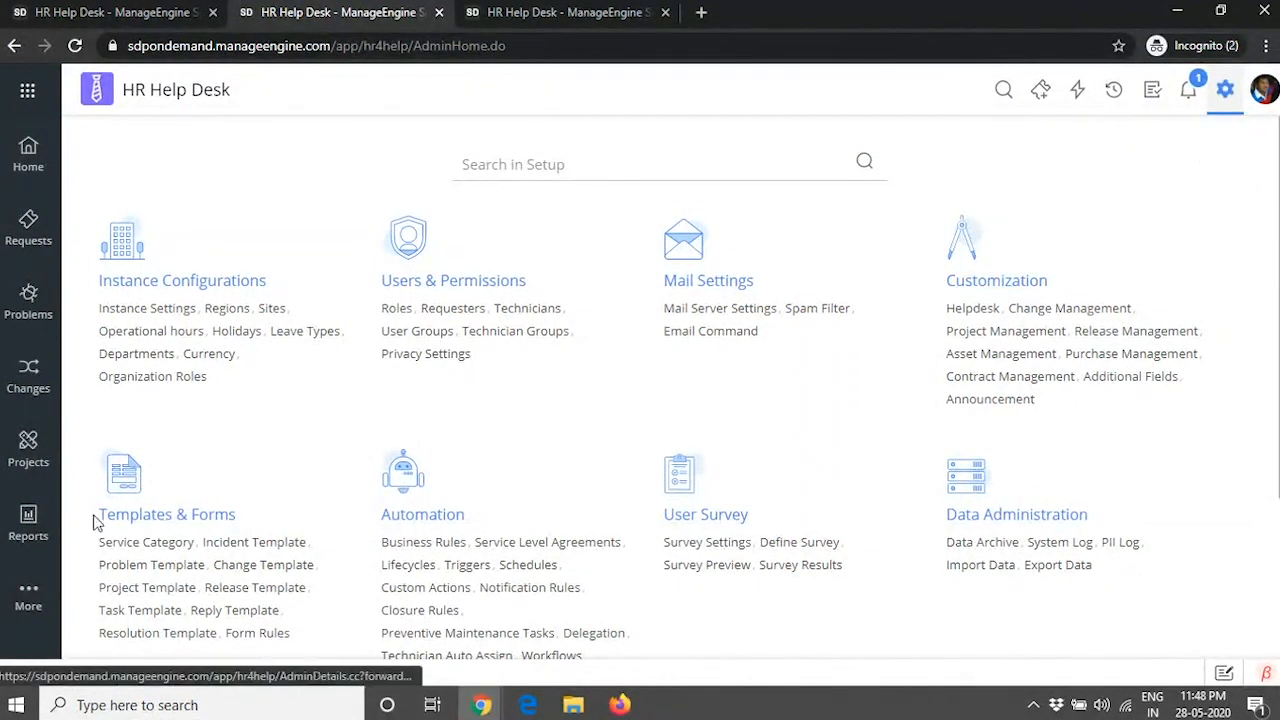
pyautogui.click(172, 549)
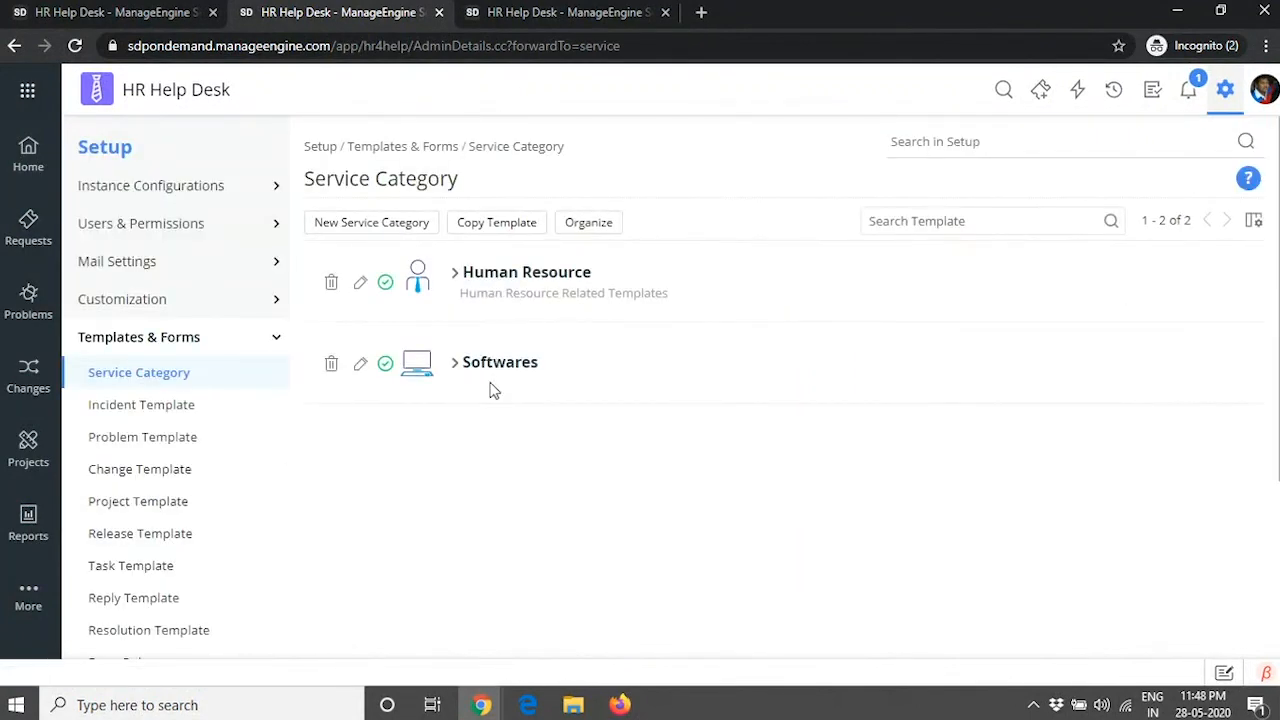
pyautogui.click(386, 224)
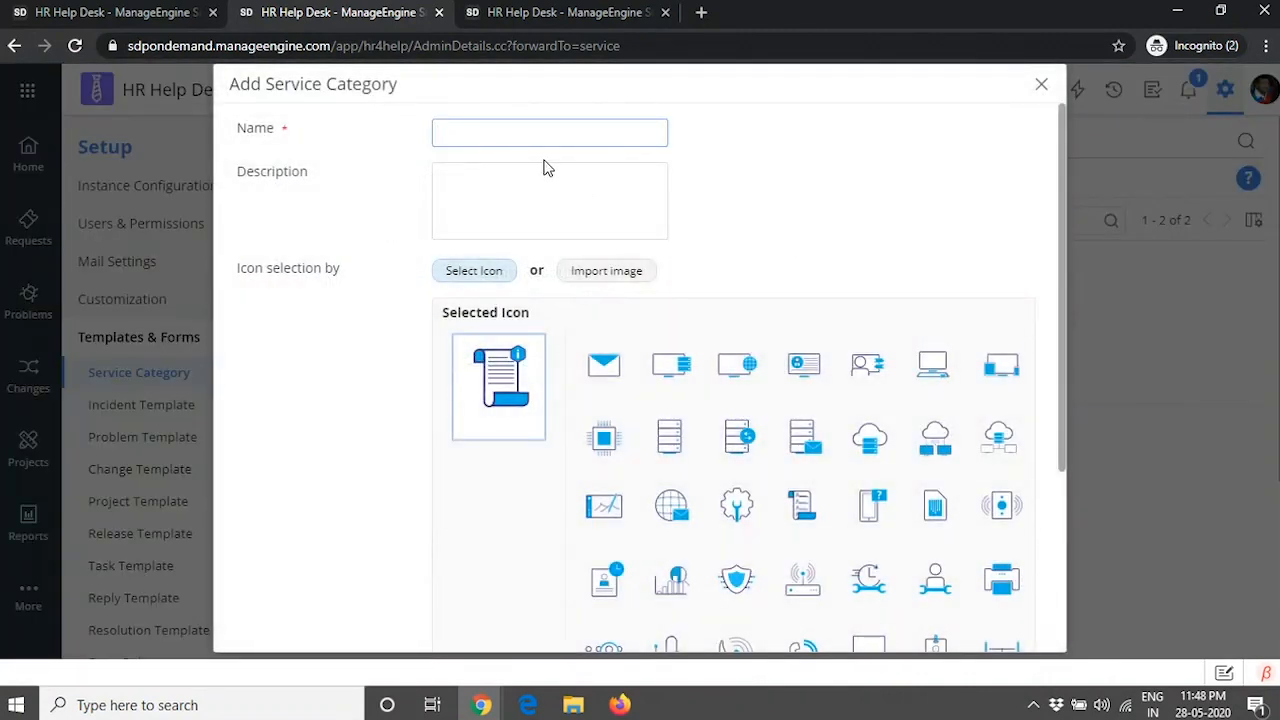
pyautogui.hotkey('ctrl', 'a')
pyautogui.press('BackSpace')
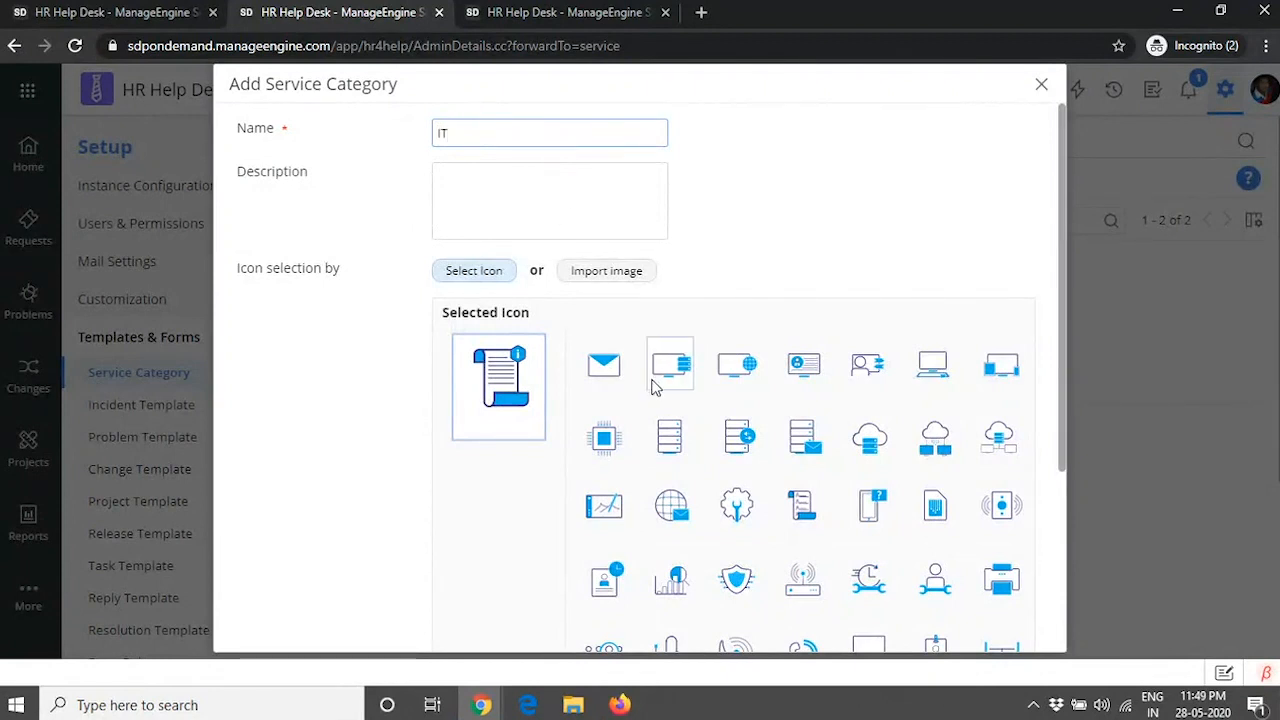
pyautogui.click(933, 366)
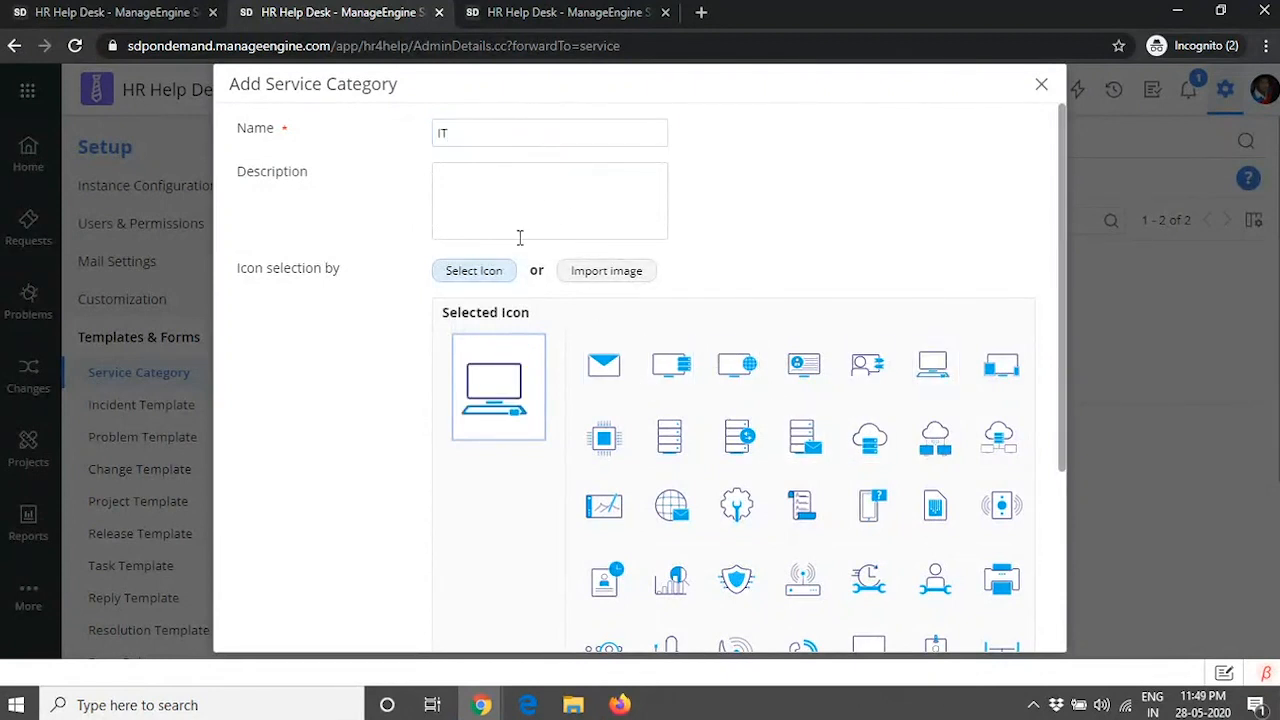
pyautogui.scroll(-3, 645, 405)
pyautogui.click(597, 617)
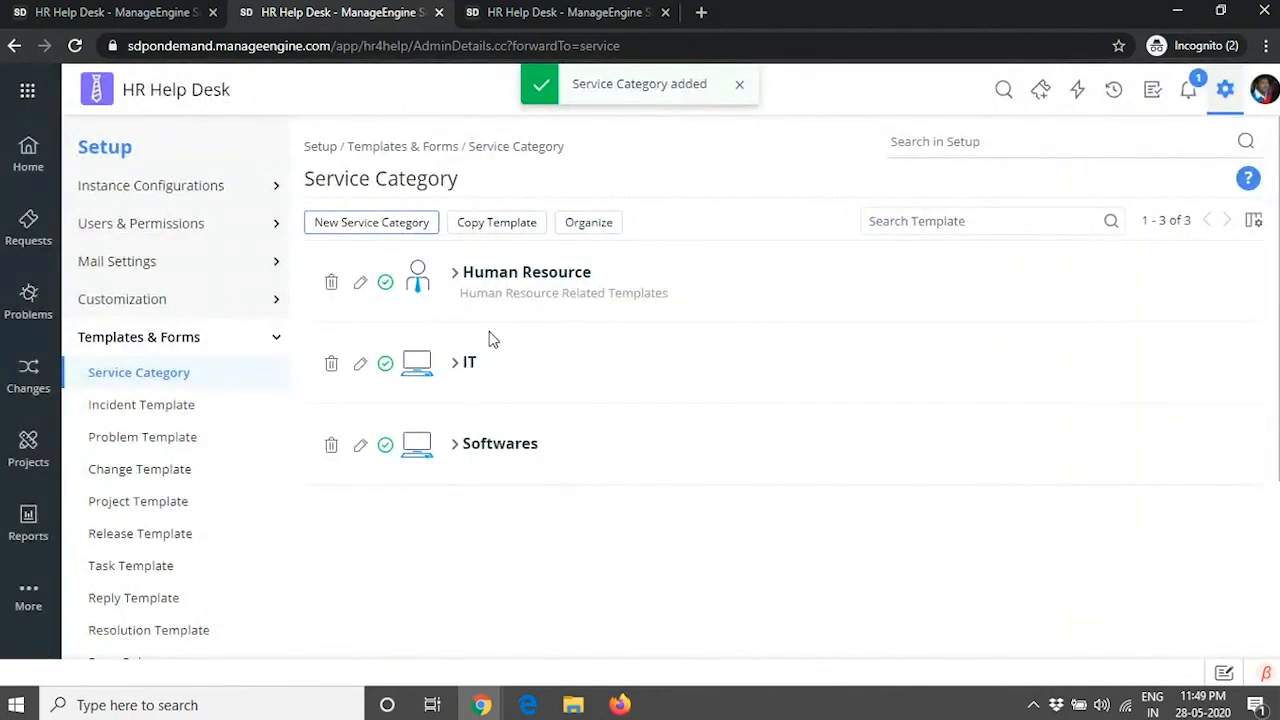
# - View the blank service template form for the IT category and return to the service category list
pyautogui.click(457, 367)
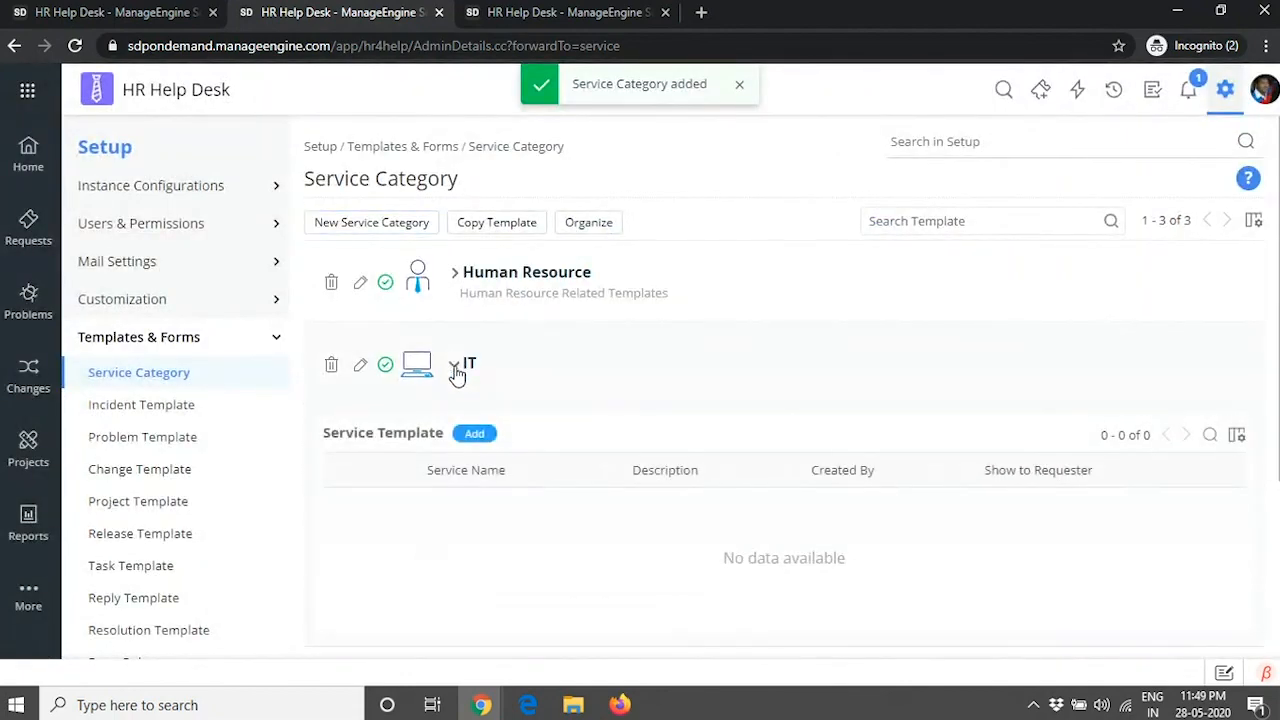
pyautogui.click(474, 436)
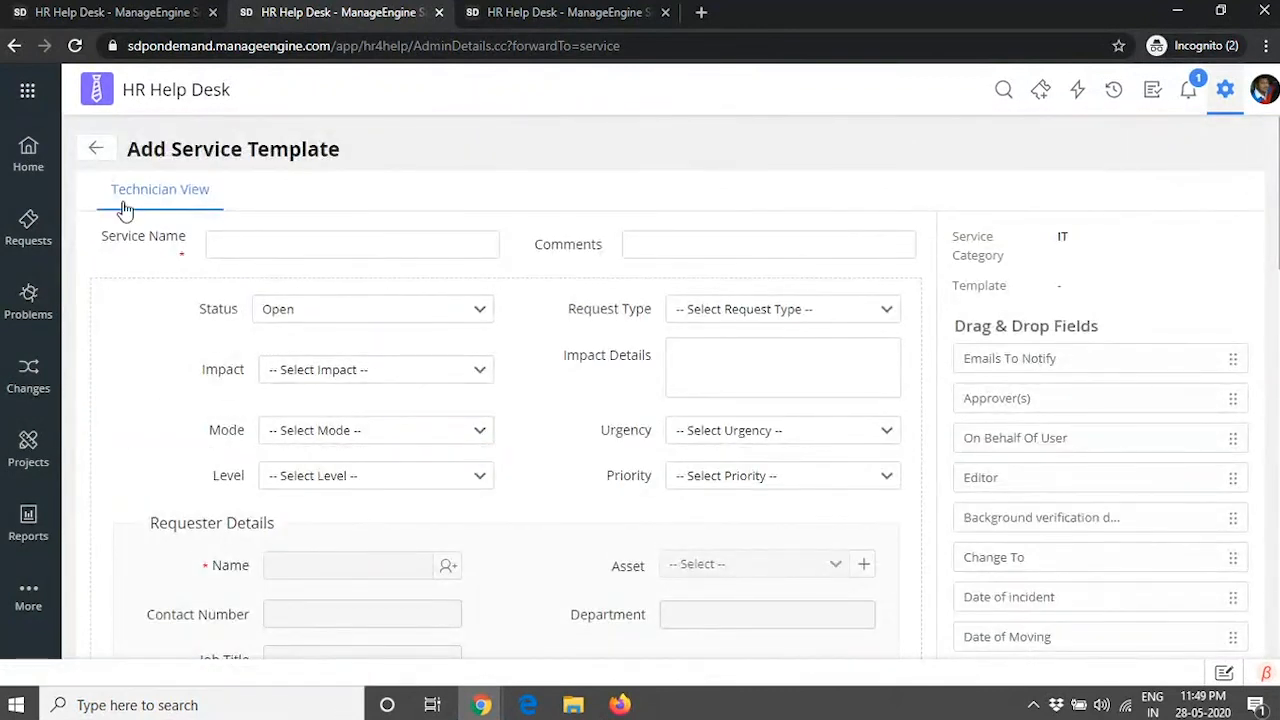
pyautogui.click(104, 152)
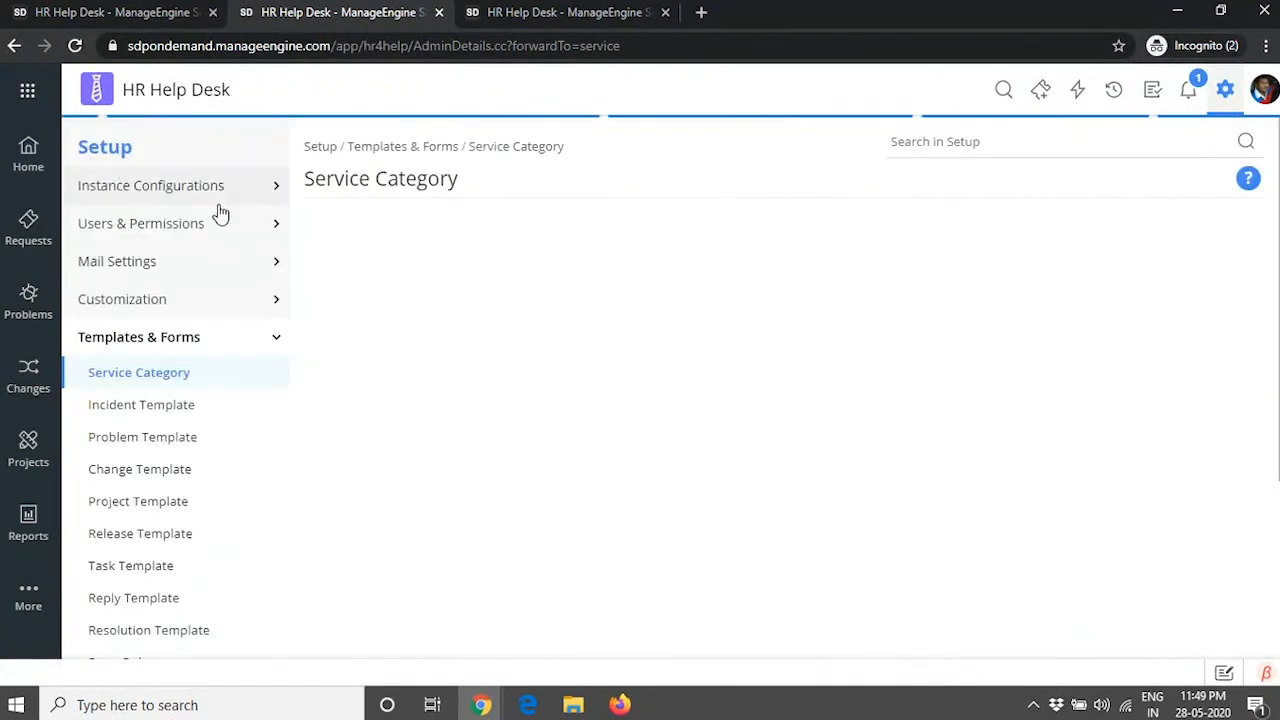
# - Open the Employee onboarding template from the Human Resource category and examine its technician view fields
pyautogui.click(455, 276)
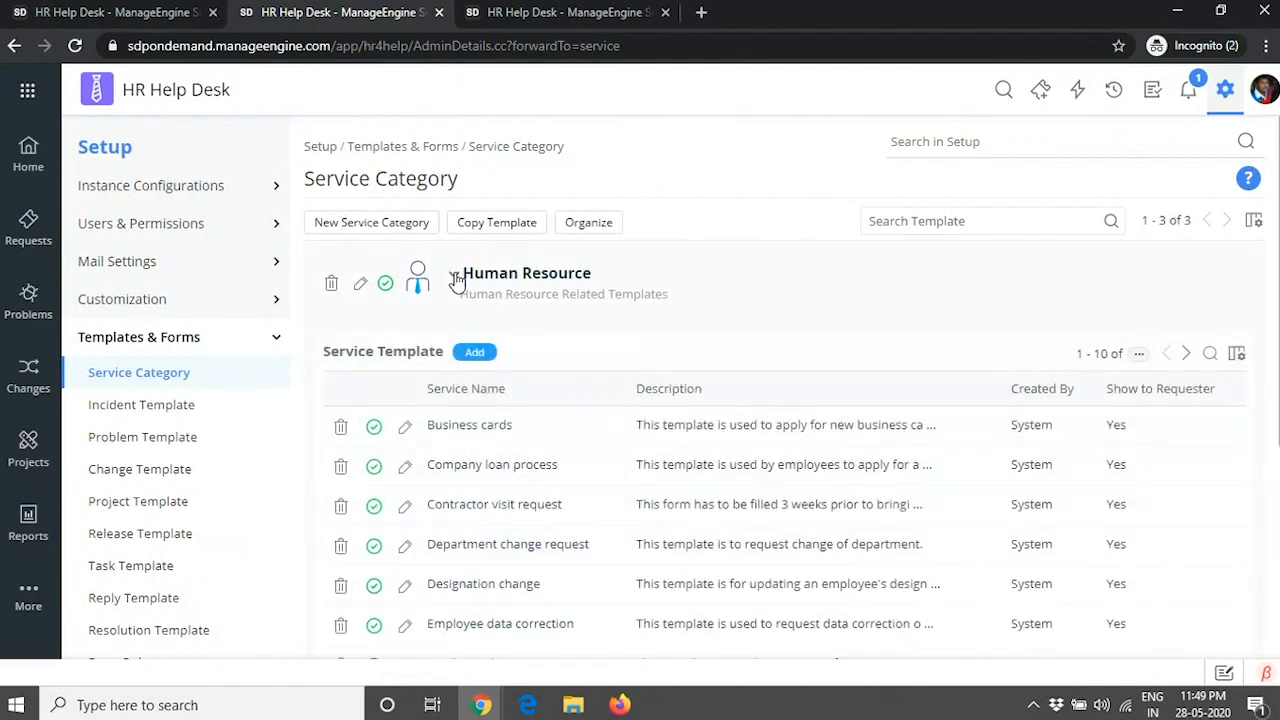
pyautogui.scroll(-2, 500, 320)
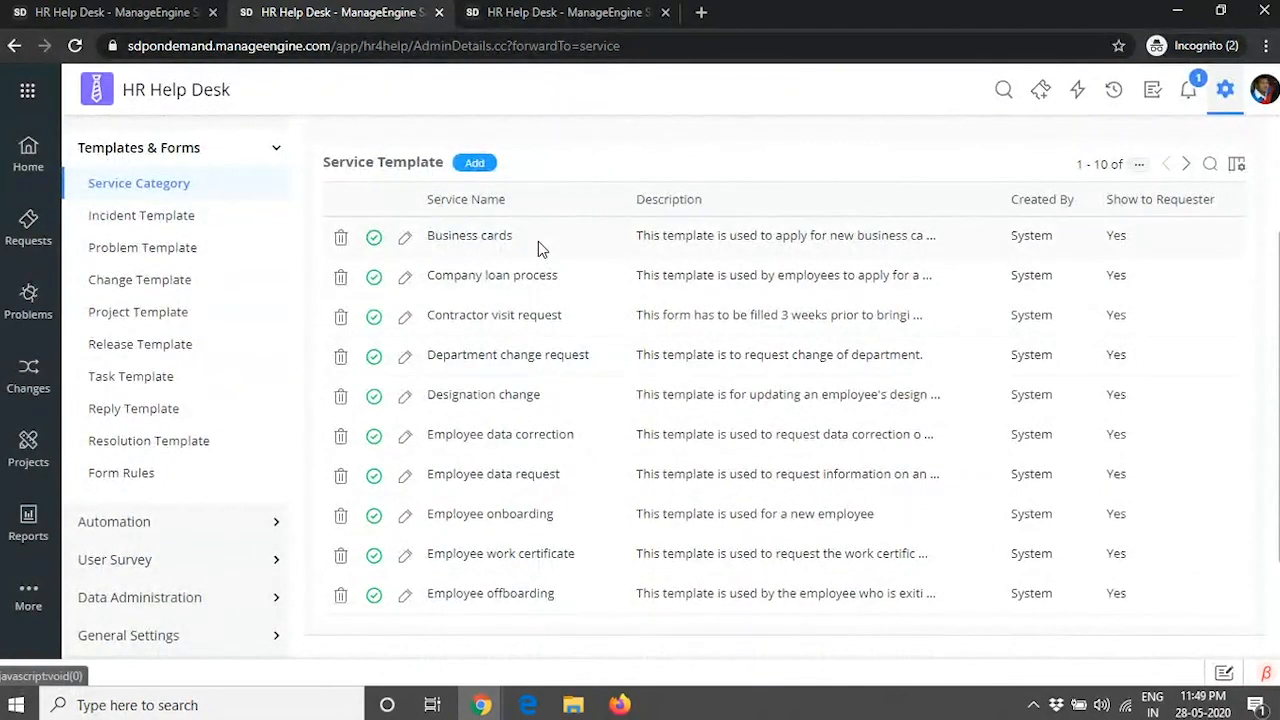
pyautogui.click(524, 522)
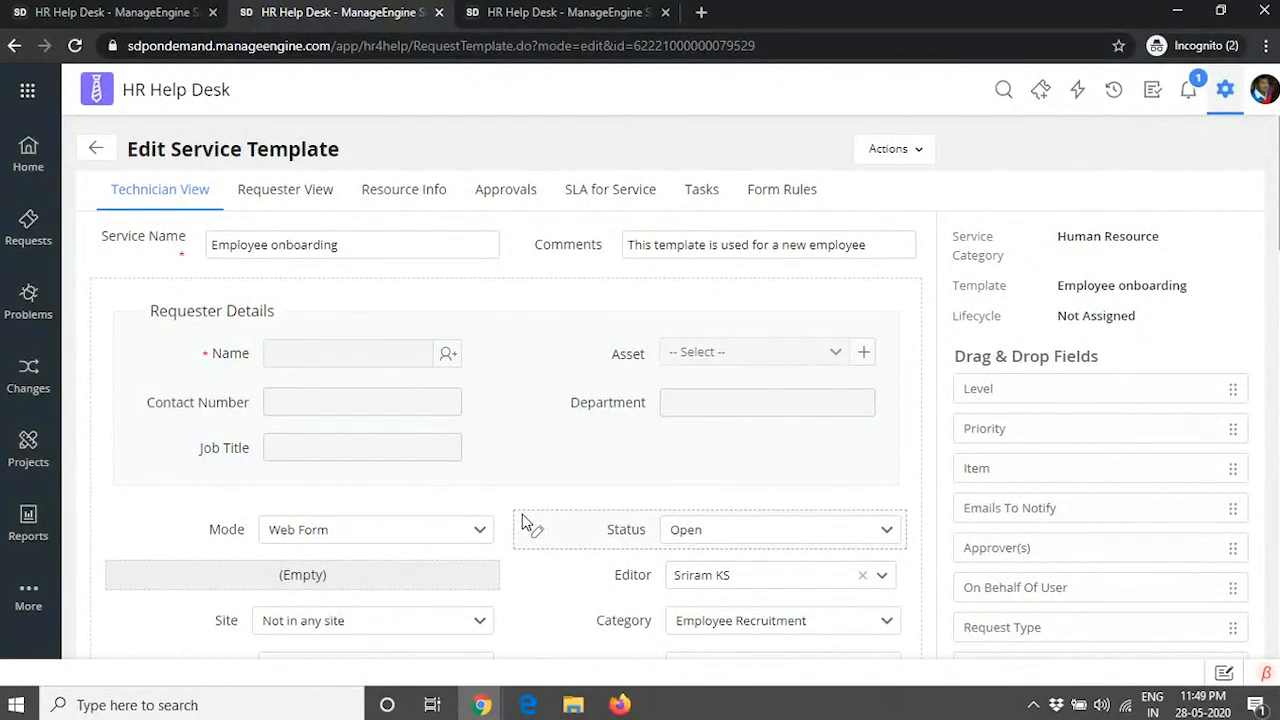
pyautogui.scroll(-2, 522, 522)
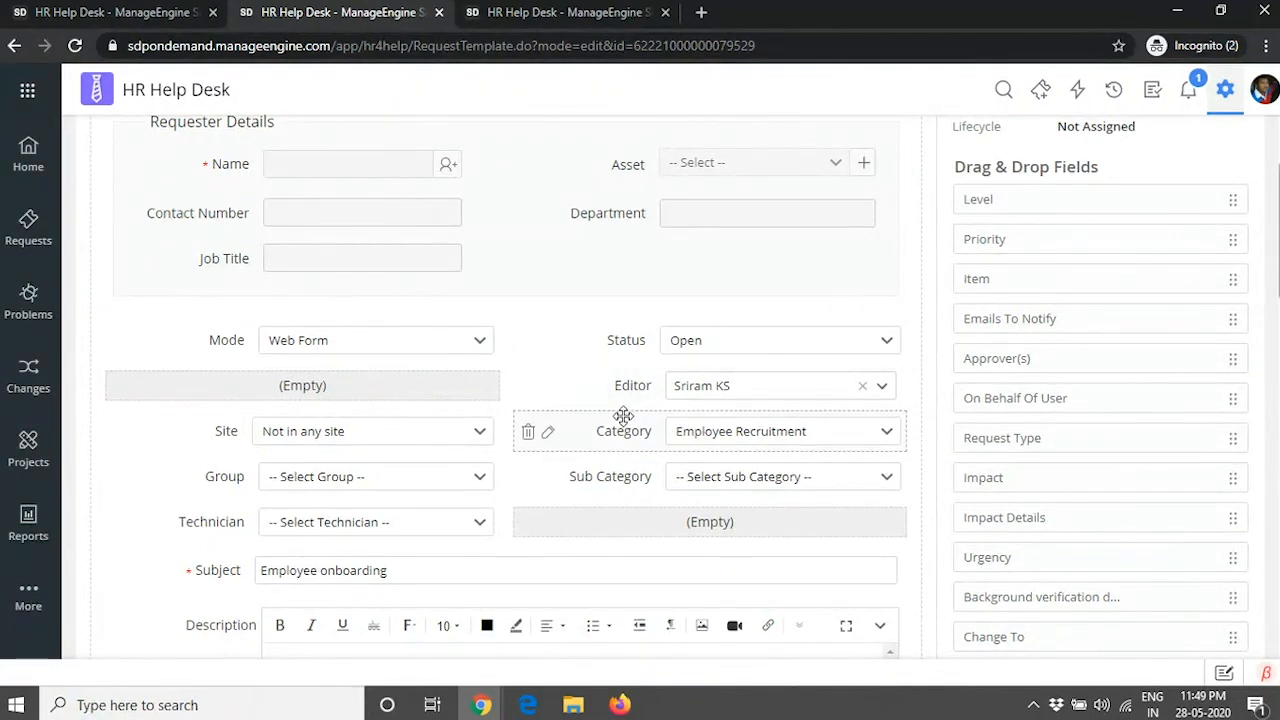
pyautogui.scroll(-1, 623, 415)
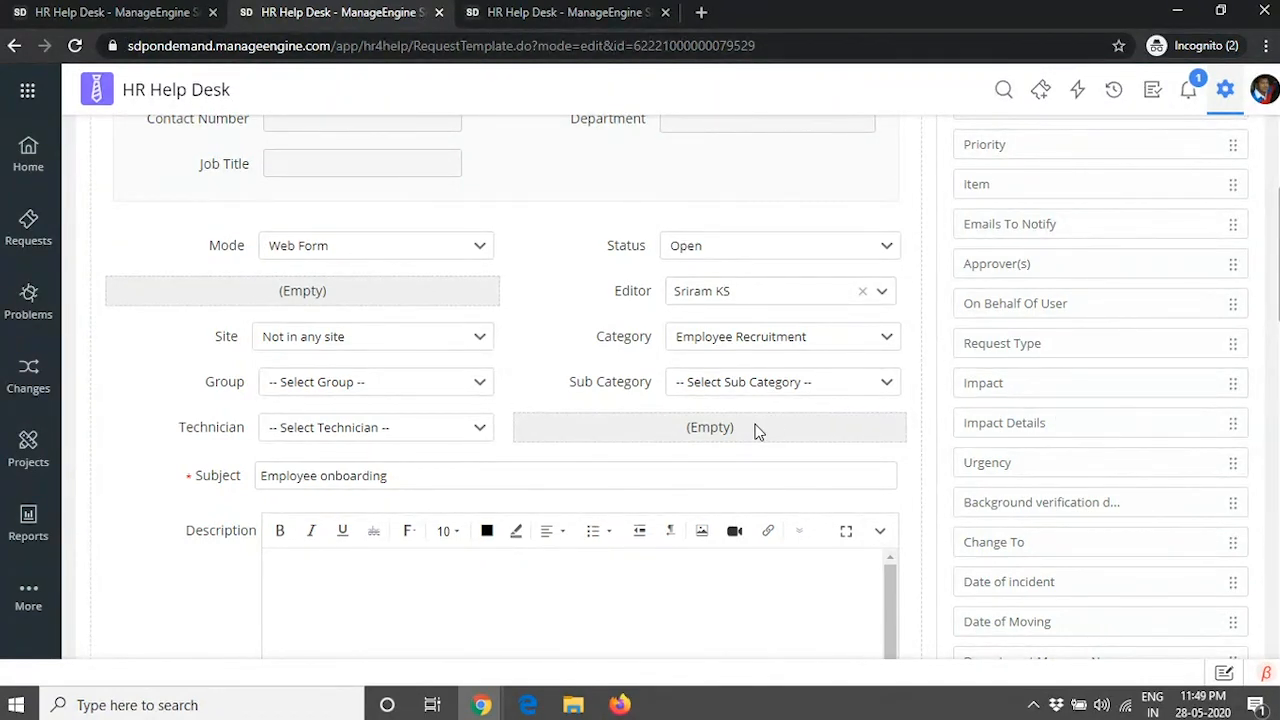
# - Place a new custom field from the available fields onto the Employee onboarding template form
pyautogui.scroll(-5, 1075, 412)
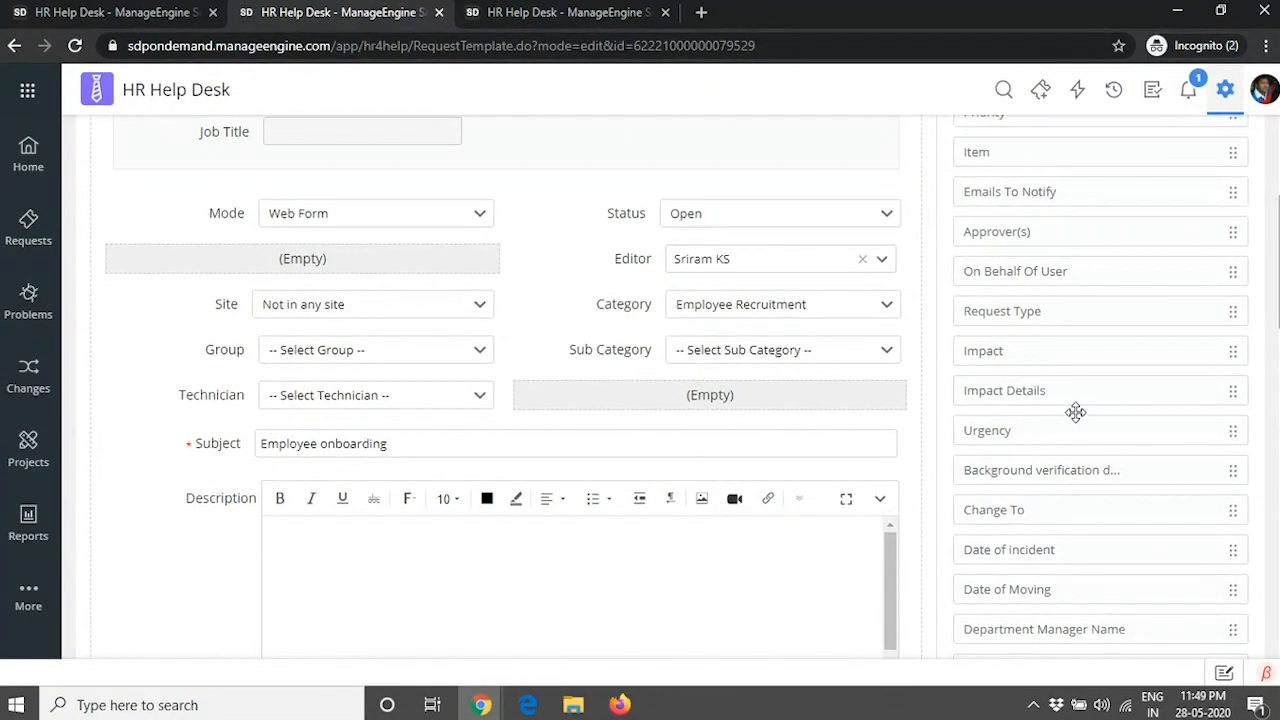
pyautogui.scroll(-8, 1075, 412)
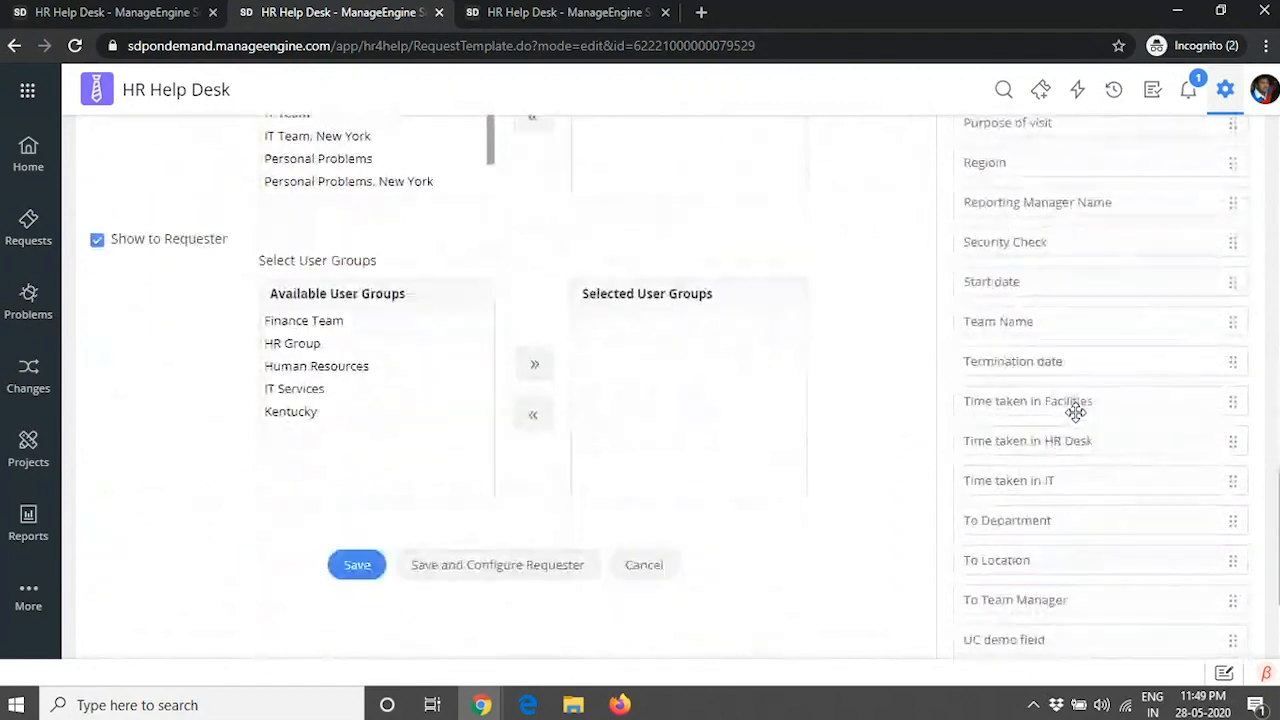
pyautogui.moveTo(1032, 618); pyautogui.dragTo(672, 289)
pyautogui.scroll(10, 672, 289)
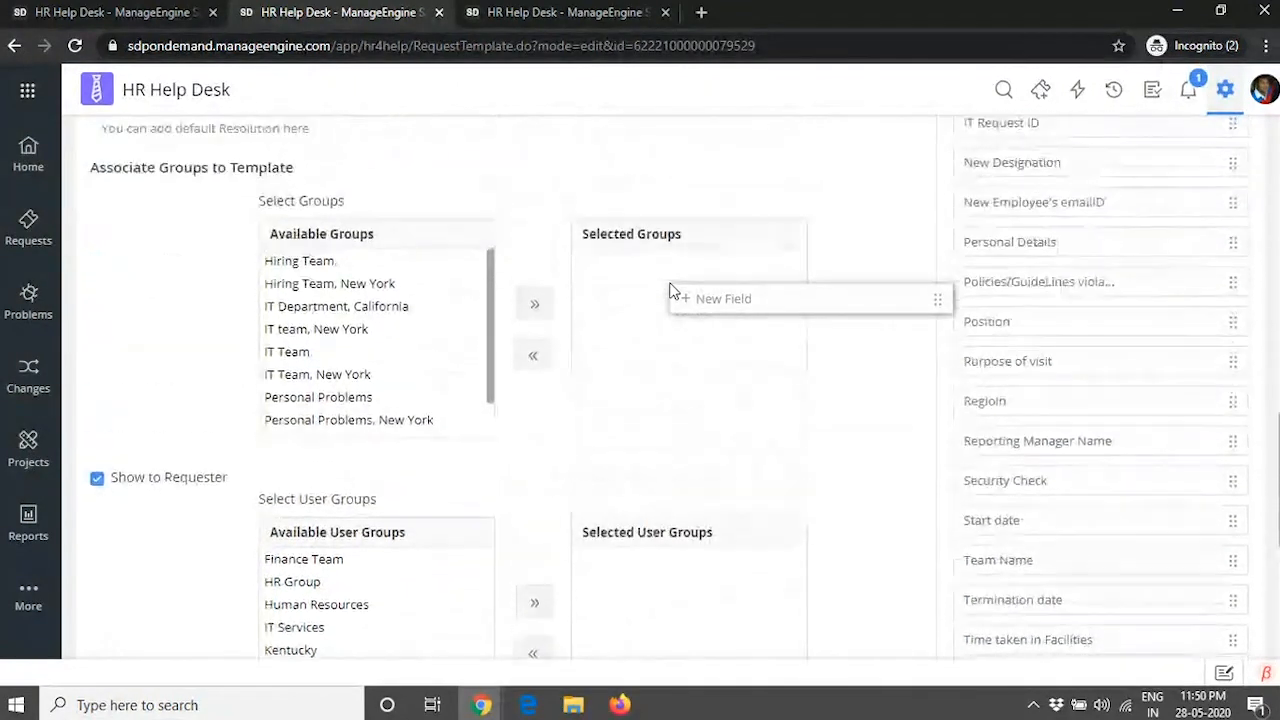
pyautogui.moveTo(672, 290); pyautogui.dragTo(600, 249)
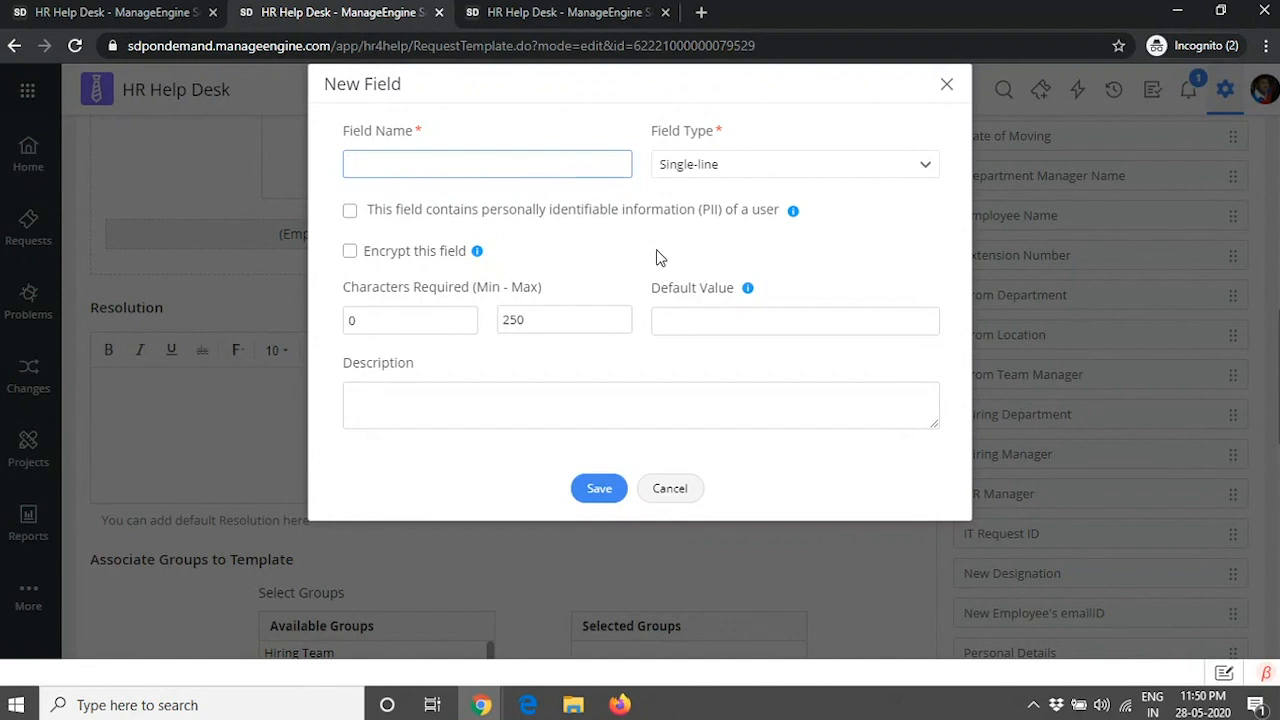
# - Name the new field Emergency no and set its type to Numeric
pyautogui.write('Emergency no')
pyautogui.click(798, 177)
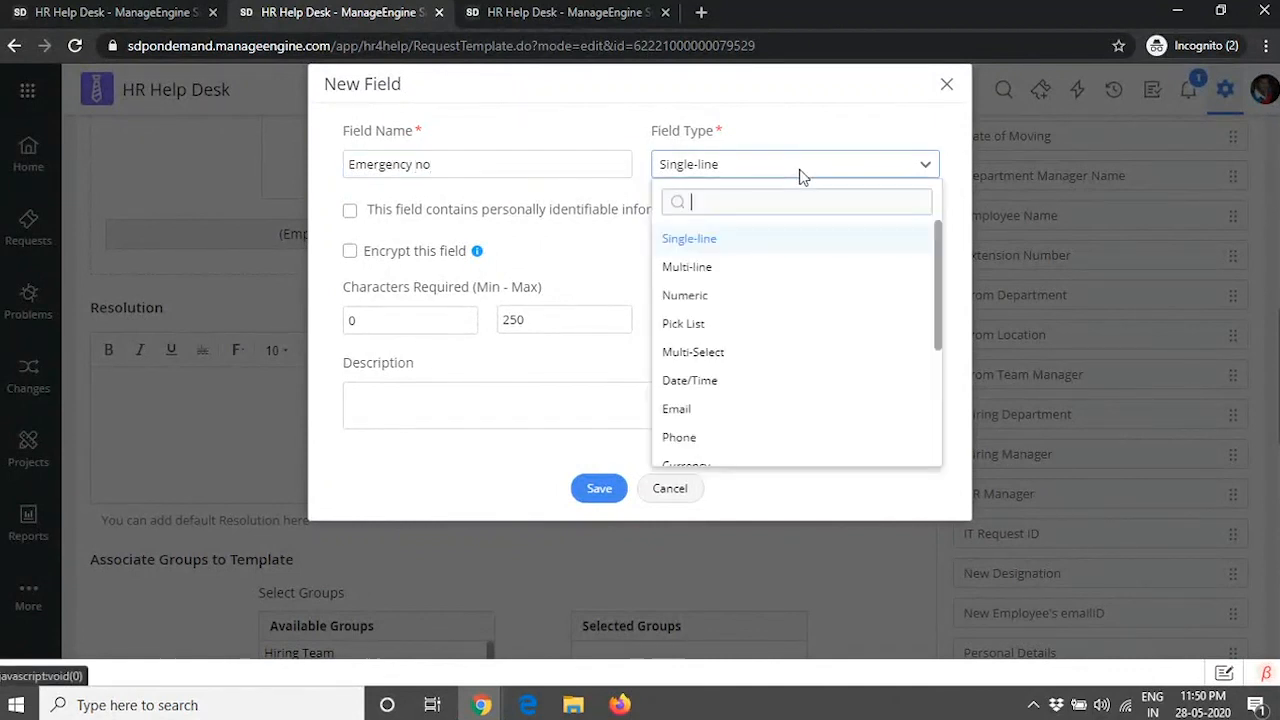
pyautogui.click(721, 297)
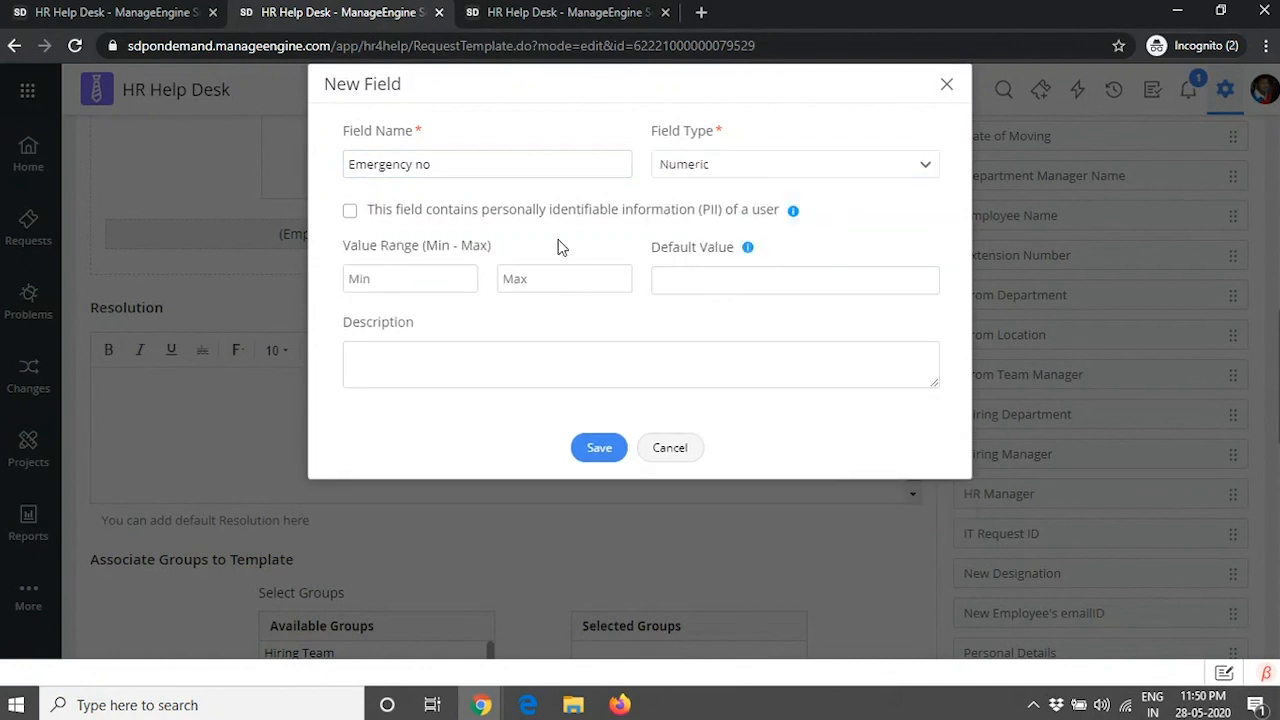
# - Rename the new field Employee ID and make it an Auto Number field with prefix A and suffix Z
pyautogui.moveTo(443, 165); pyautogui.dragTo(320, 171)
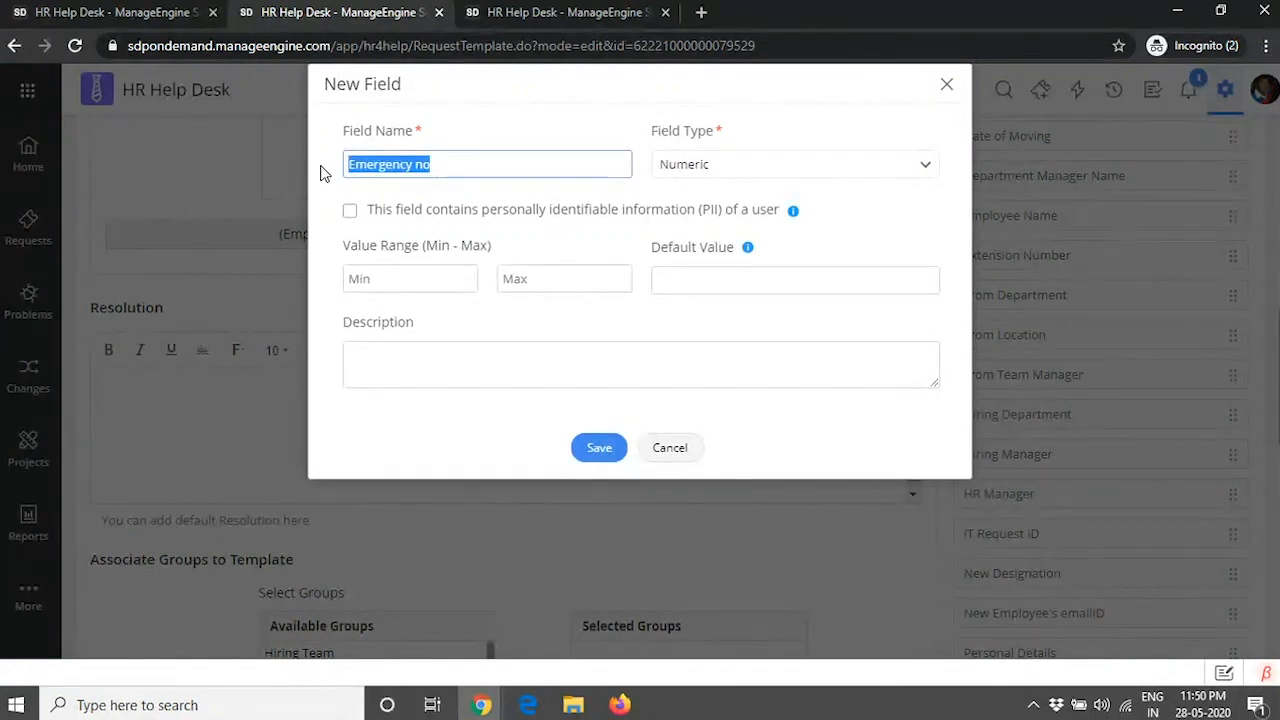
pyautogui.write('Employee ID')
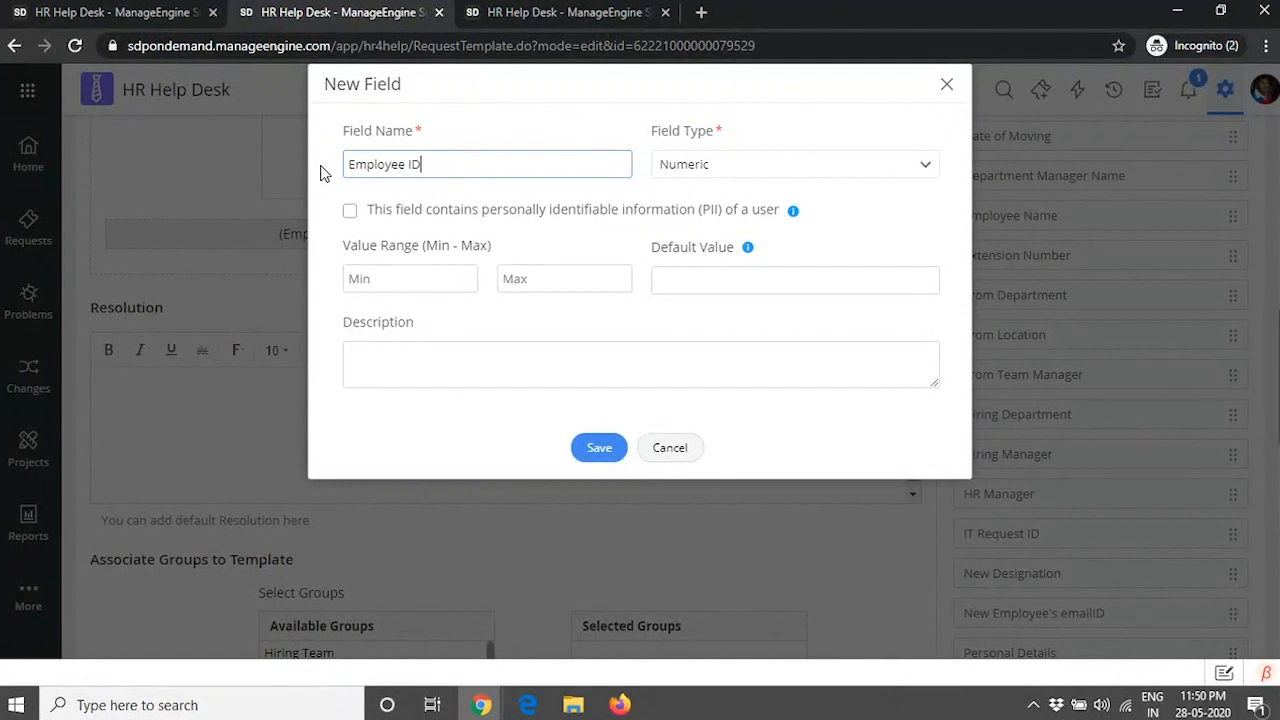
pyautogui.click(774, 165)
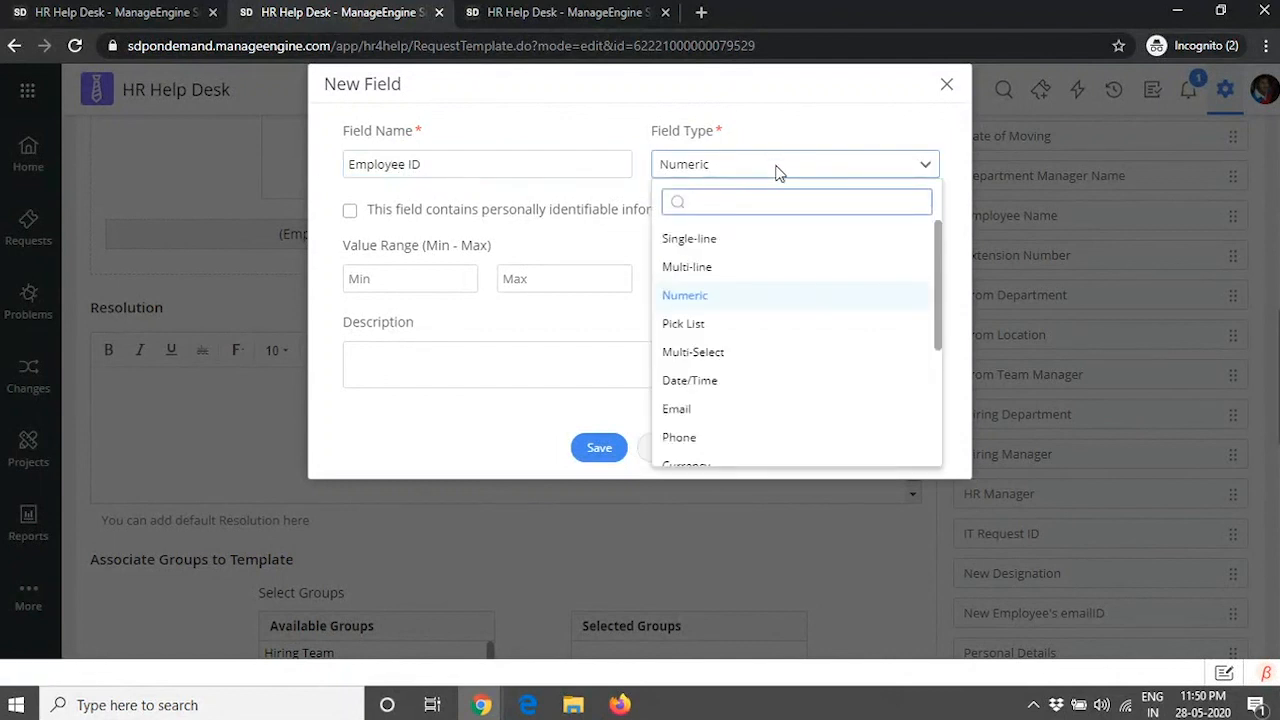
pyautogui.scroll(-3, 791, 320)
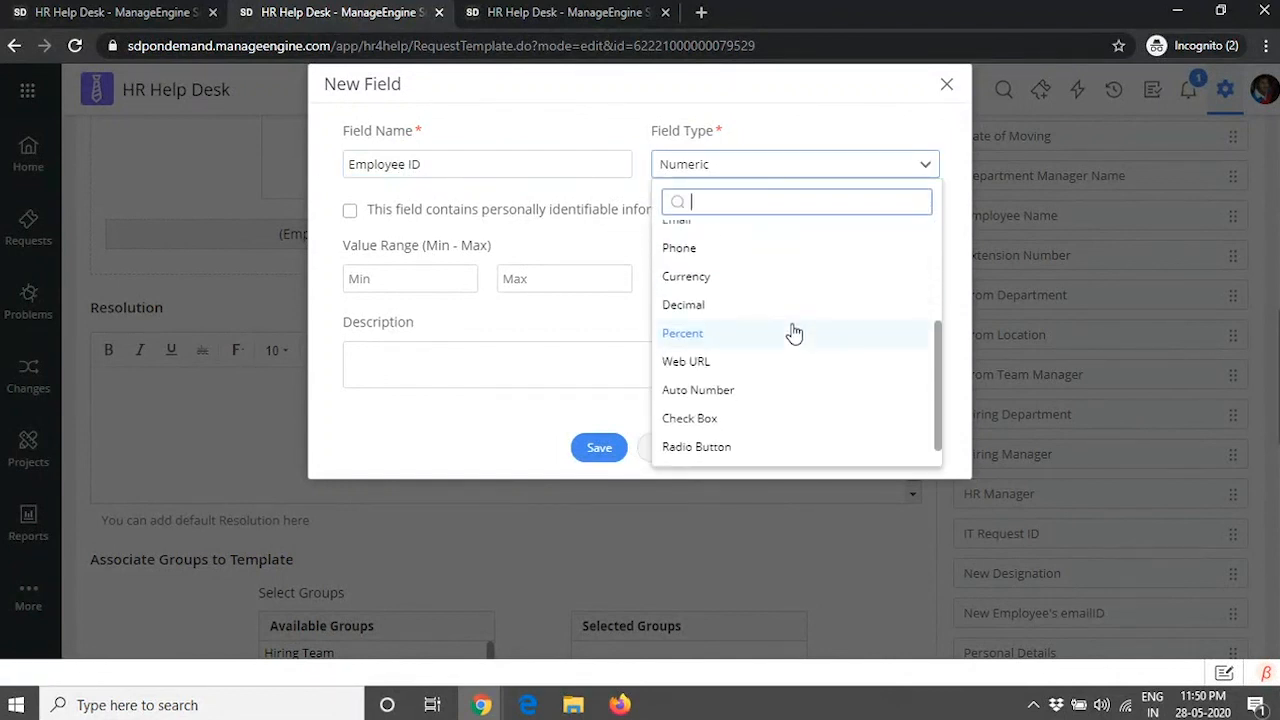
pyautogui.click(731, 392)
pyautogui.click(393, 263)
pyautogui.write('A')
pyautogui.click(797, 272)
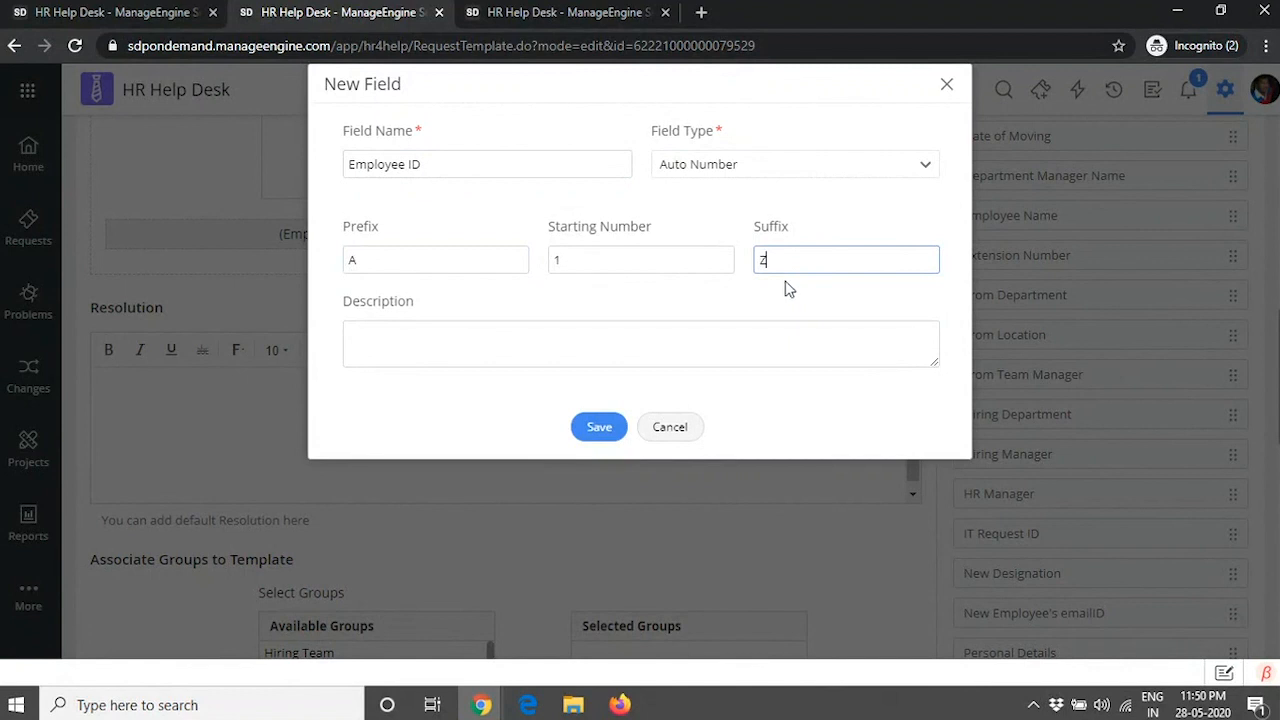
# - Look through the field types available for the new field
pyautogui.click(772, 170)
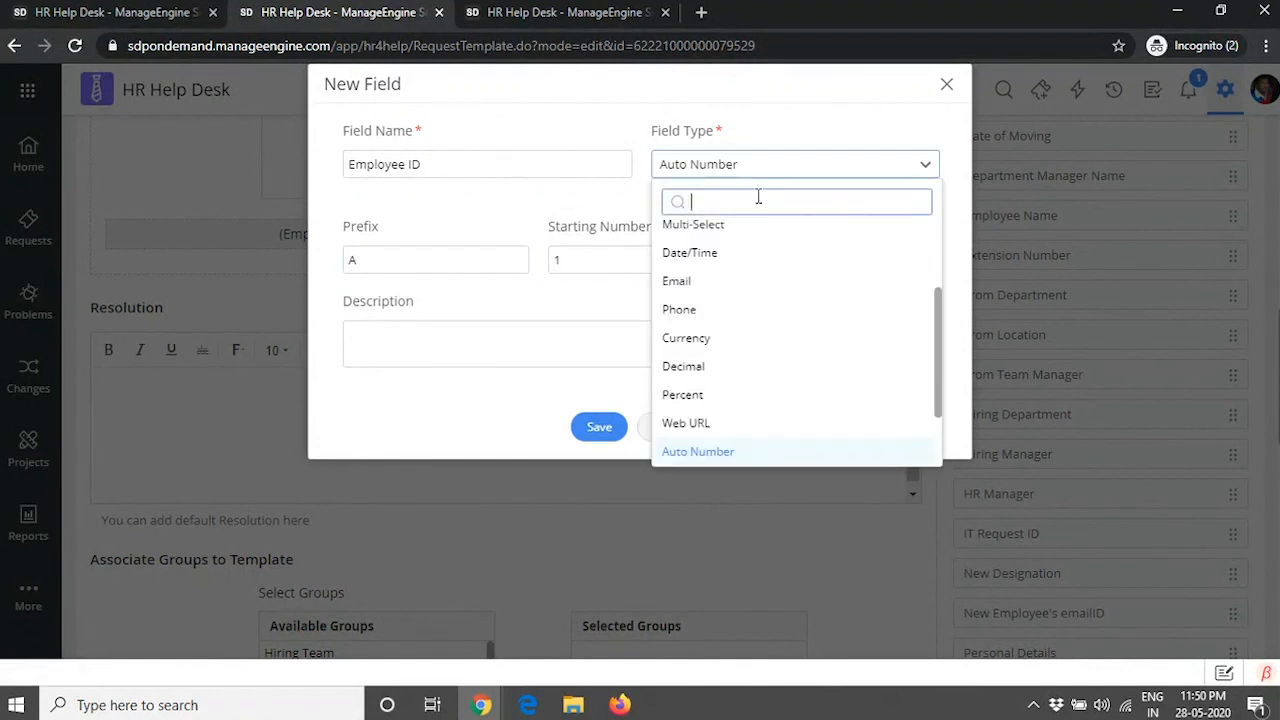
pyautogui.scroll(3, 757, 290)
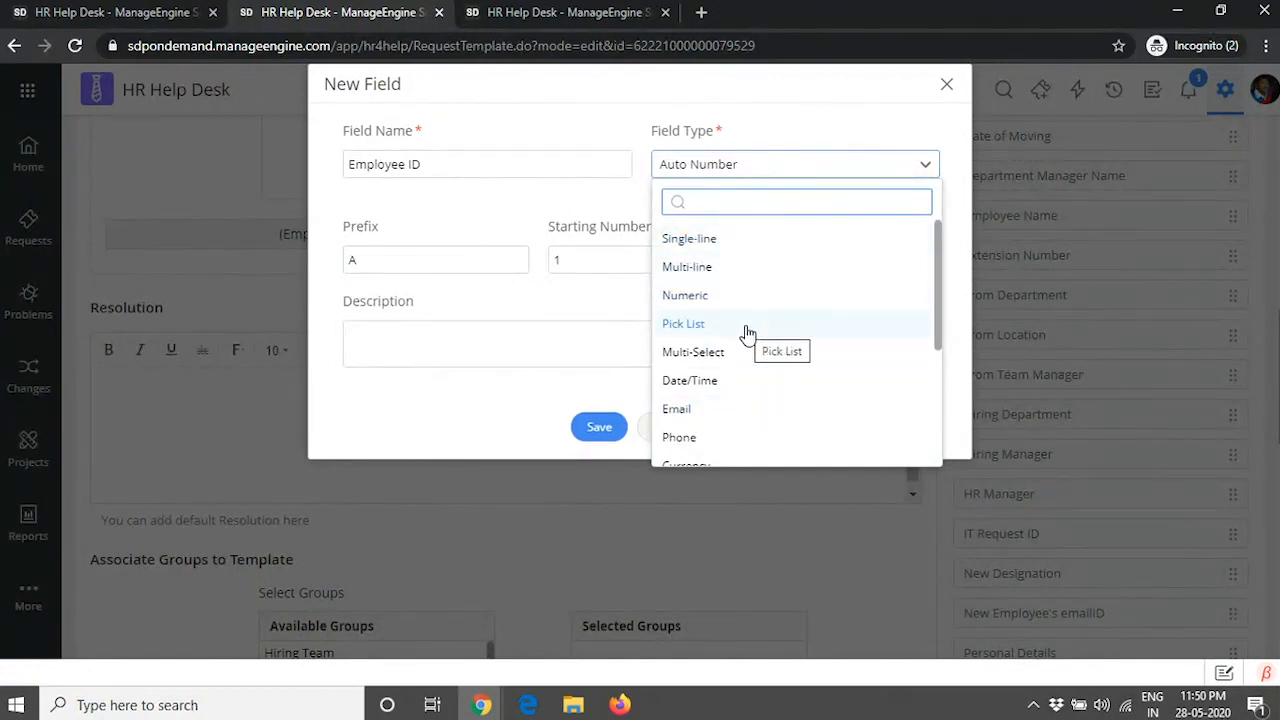
pyautogui.scroll(-1, 748, 335)
pyautogui.scroll(-3, 745, 345)
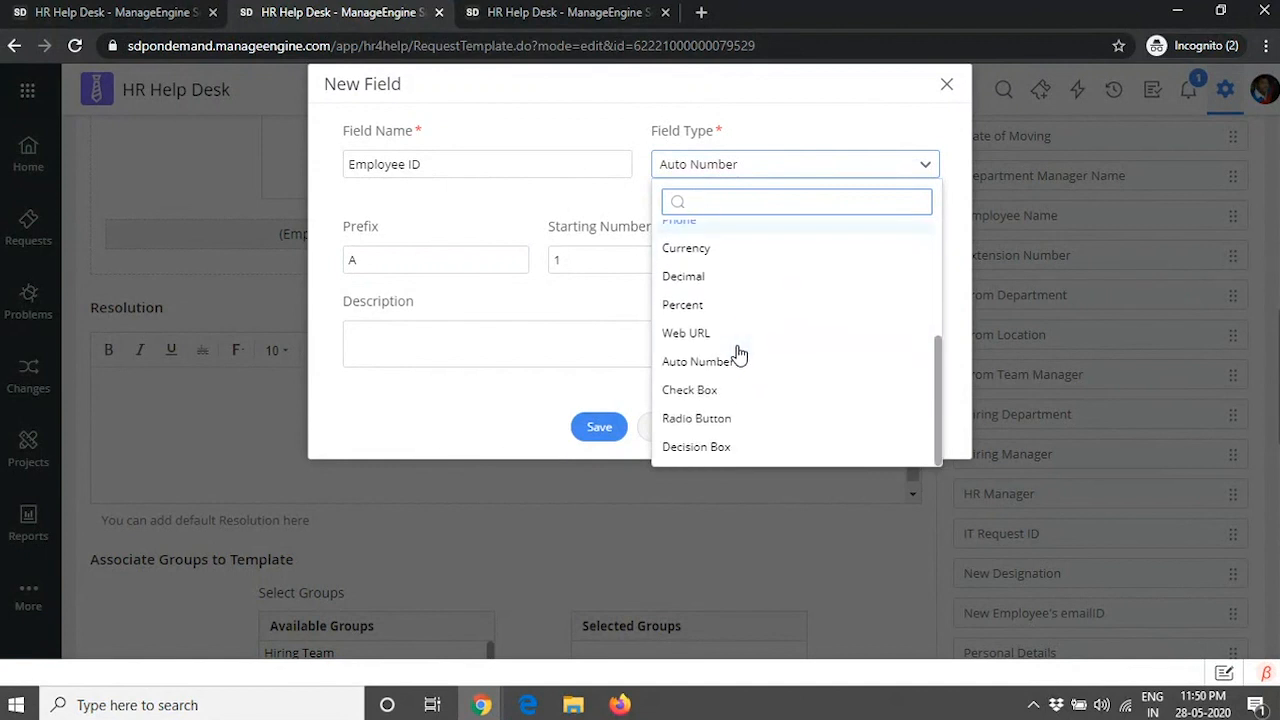
pyautogui.click(617, 137)
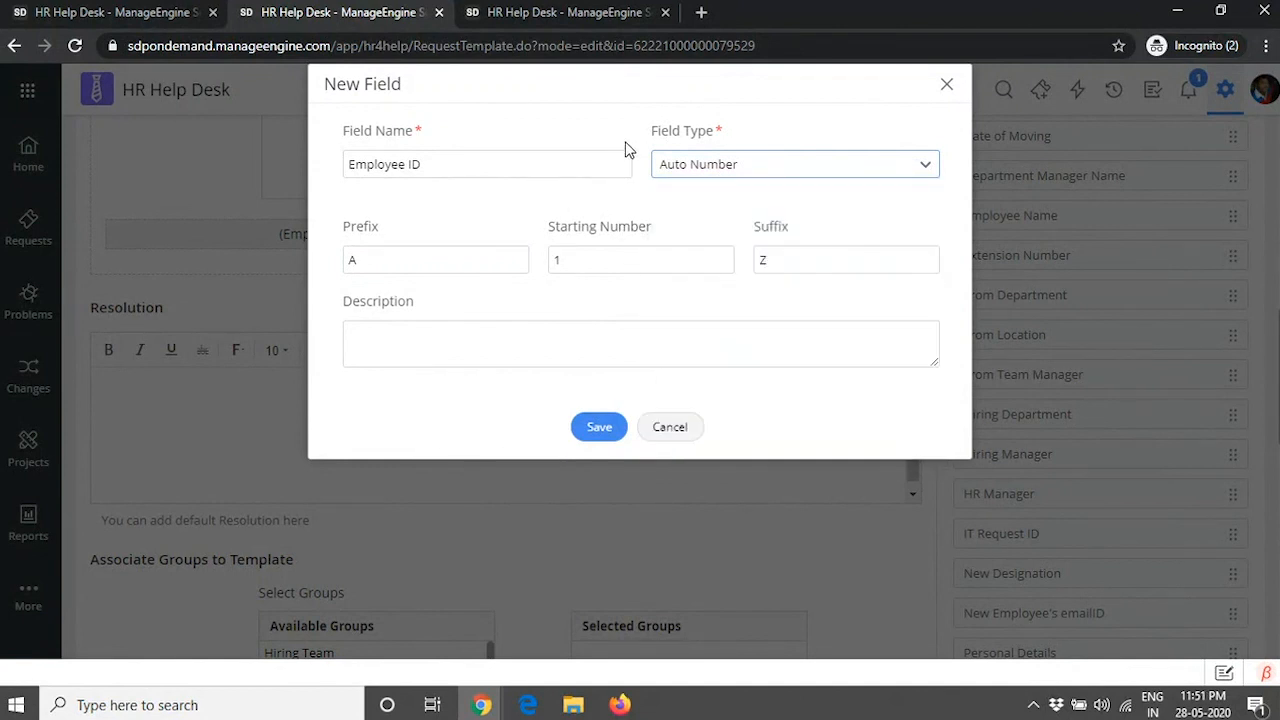
# - Change the new field to the Phone type, name it Phone, and mark it as encrypted personally identifiable information
pyautogui.click(718, 175)
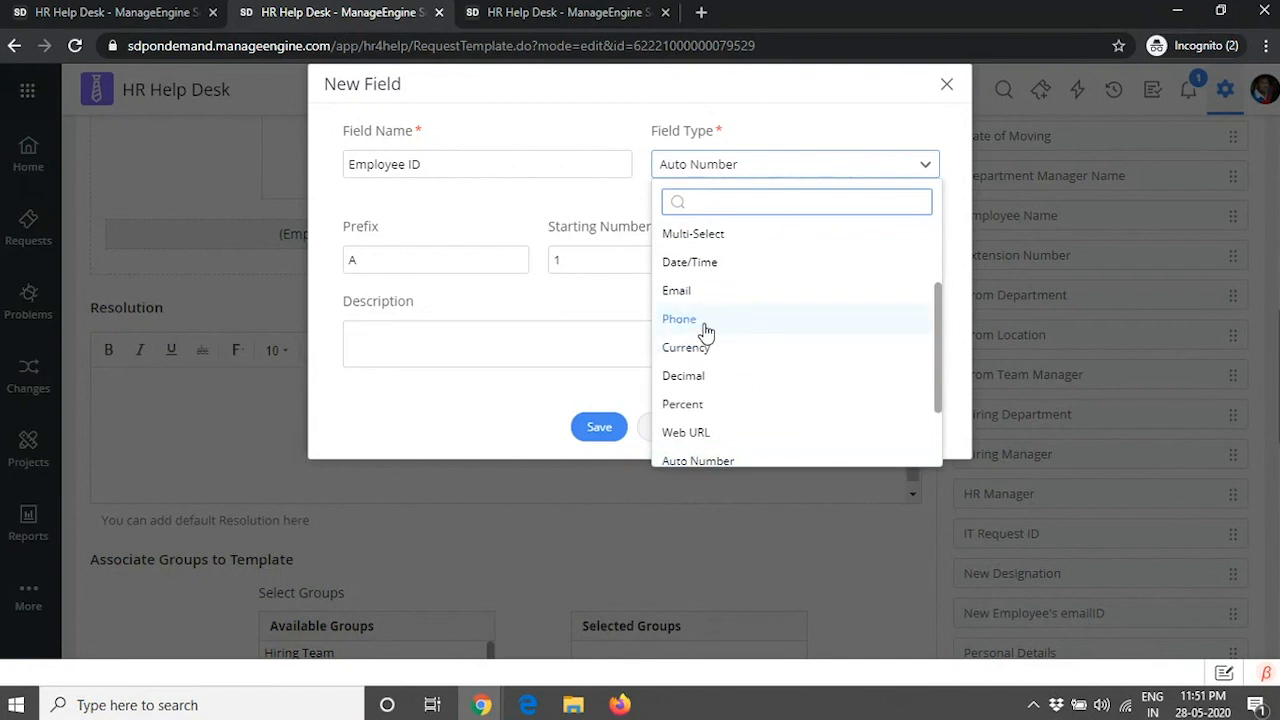
pyautogui.click(667, 314)
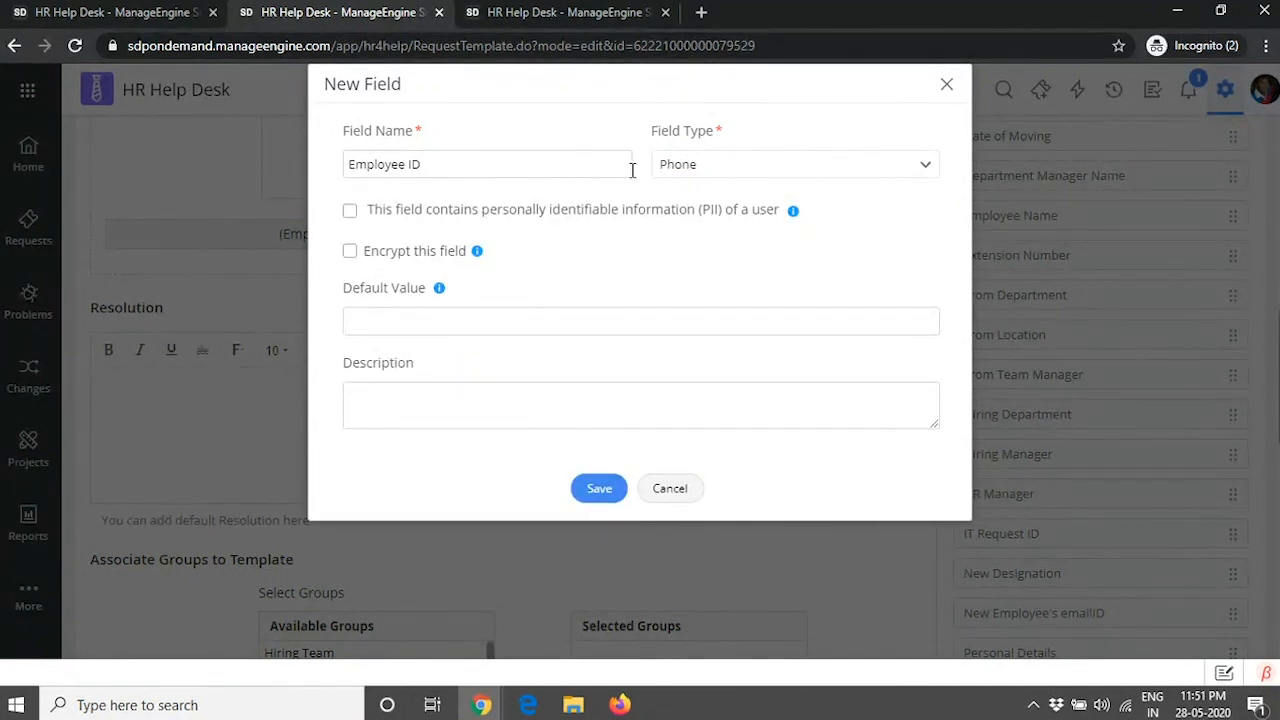
pyautogui.moveTo(565, 172); pyautogui.dragTo(309, 162)
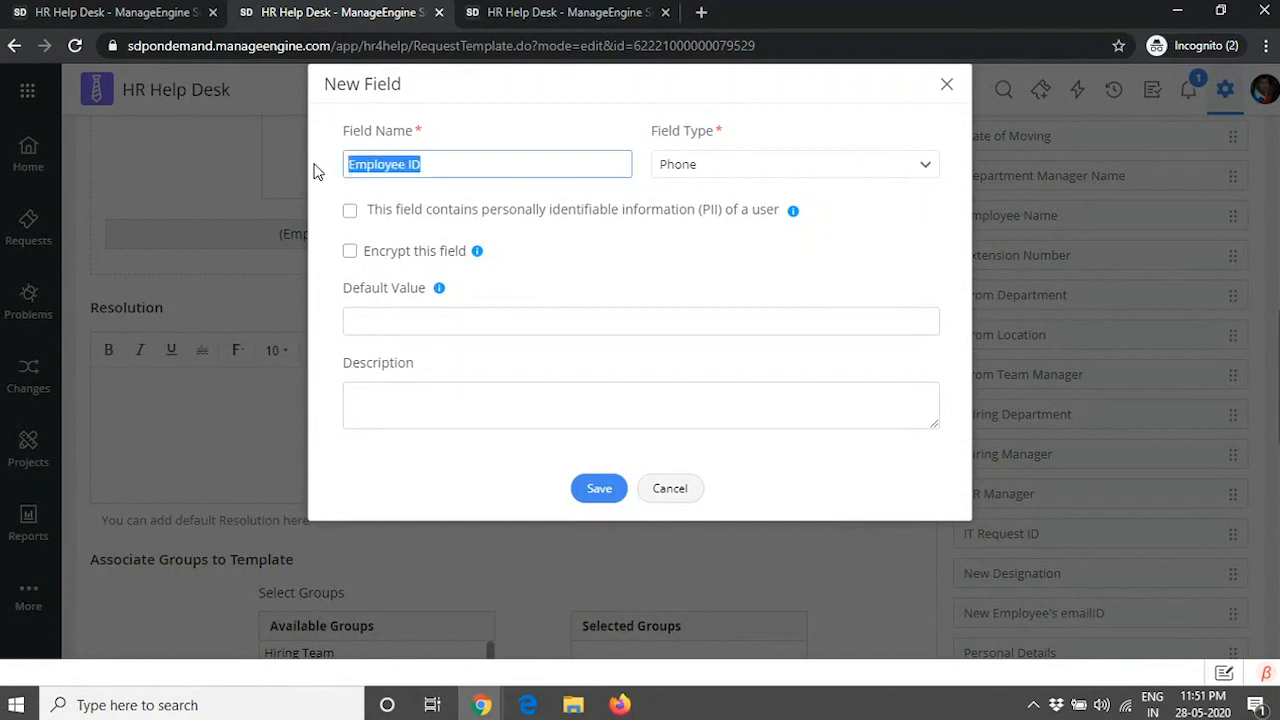
pyautogui.write('Phone')
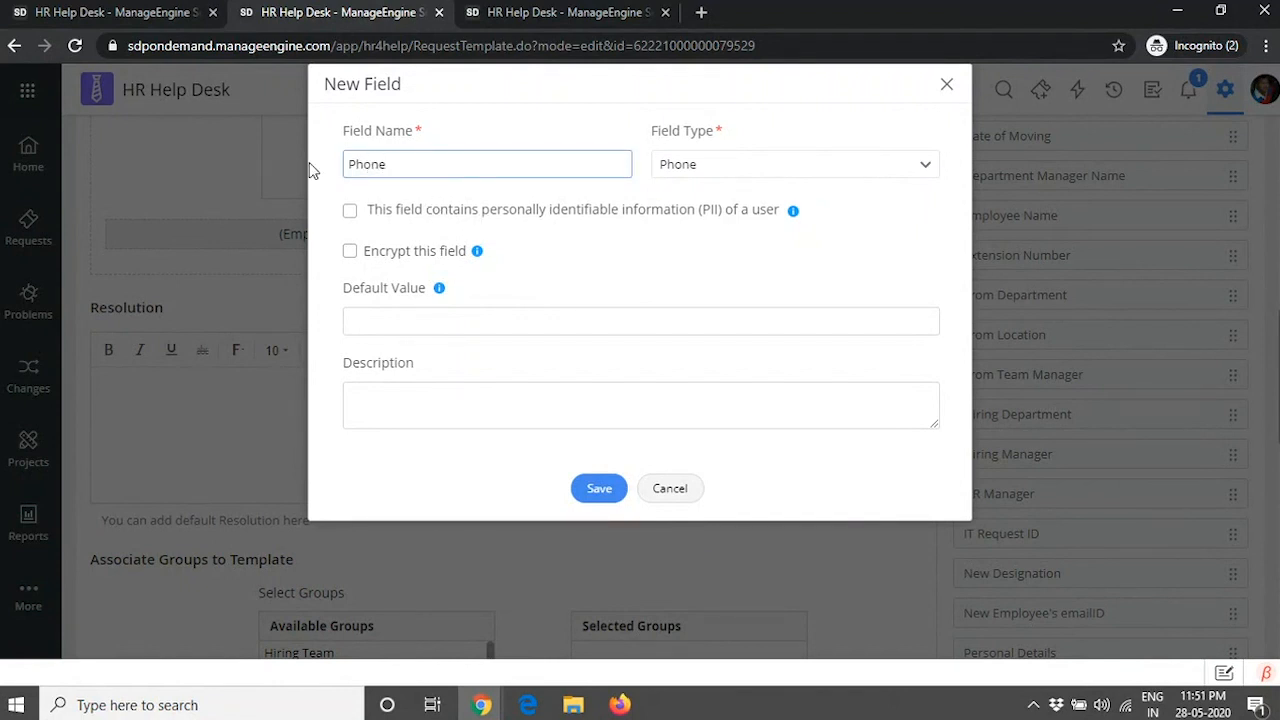
pyautogui.click(349, 215)
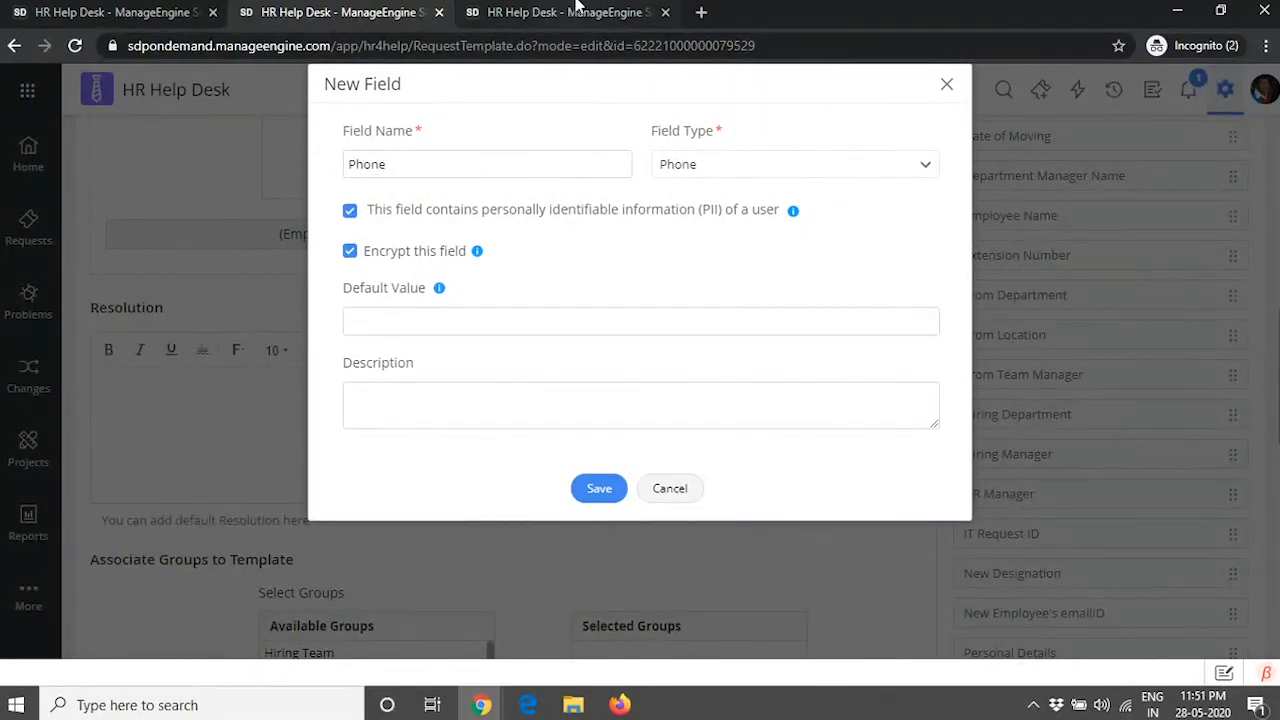
# - Examine the PII fields and the Anonymize and Erase PII list in the Privacy Settings of the Users & Permissions setup
pyautogui.click(571, 12)
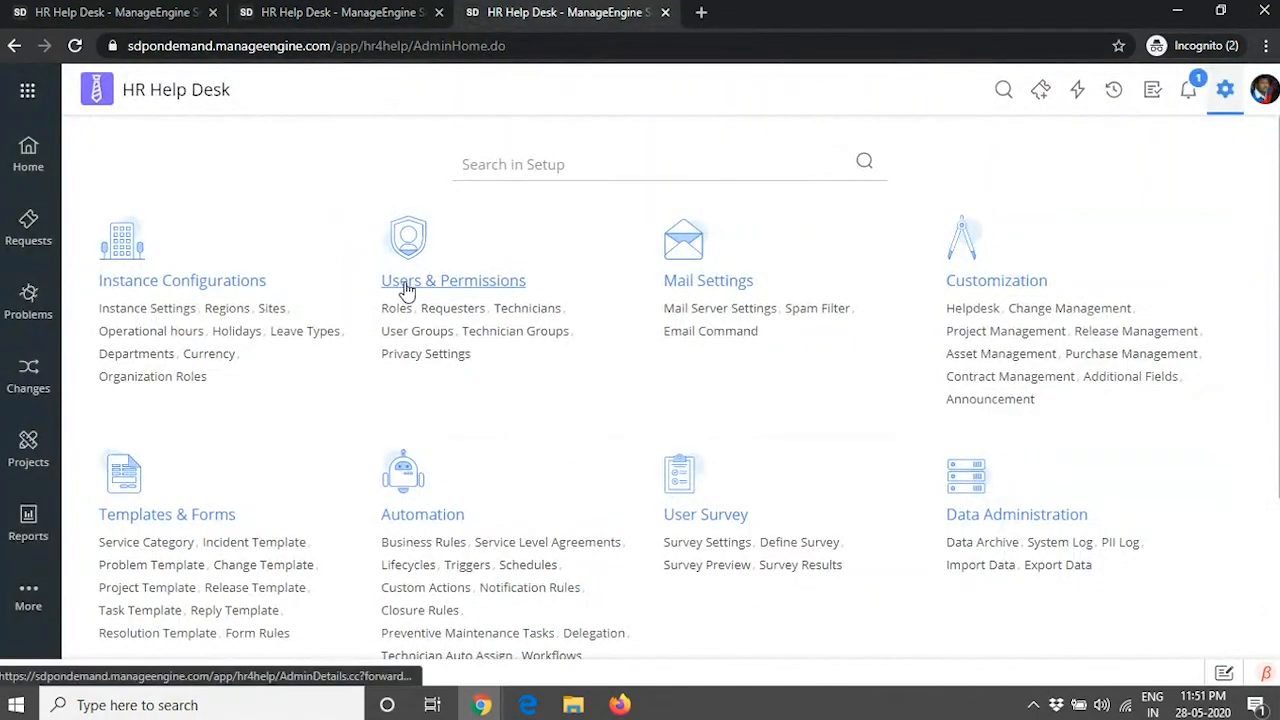
pyautogui.click(440, 358)
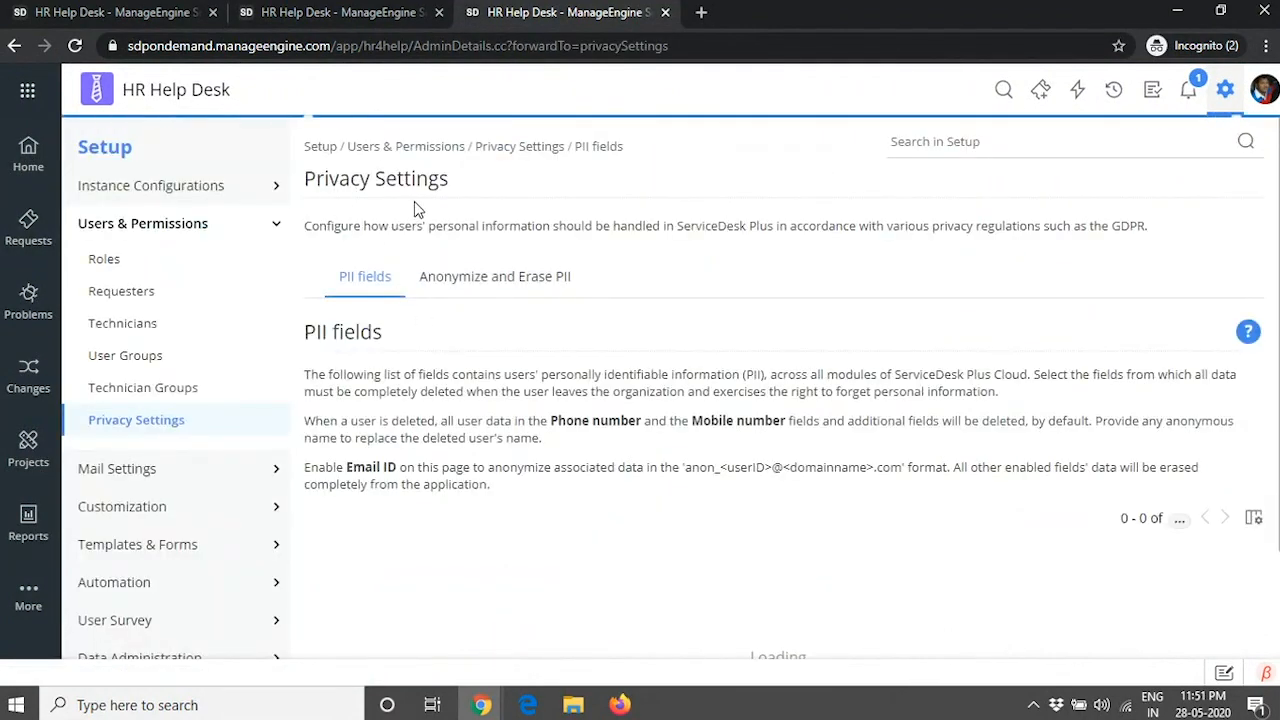
pyautogui.scroll(-1, 345, 215)
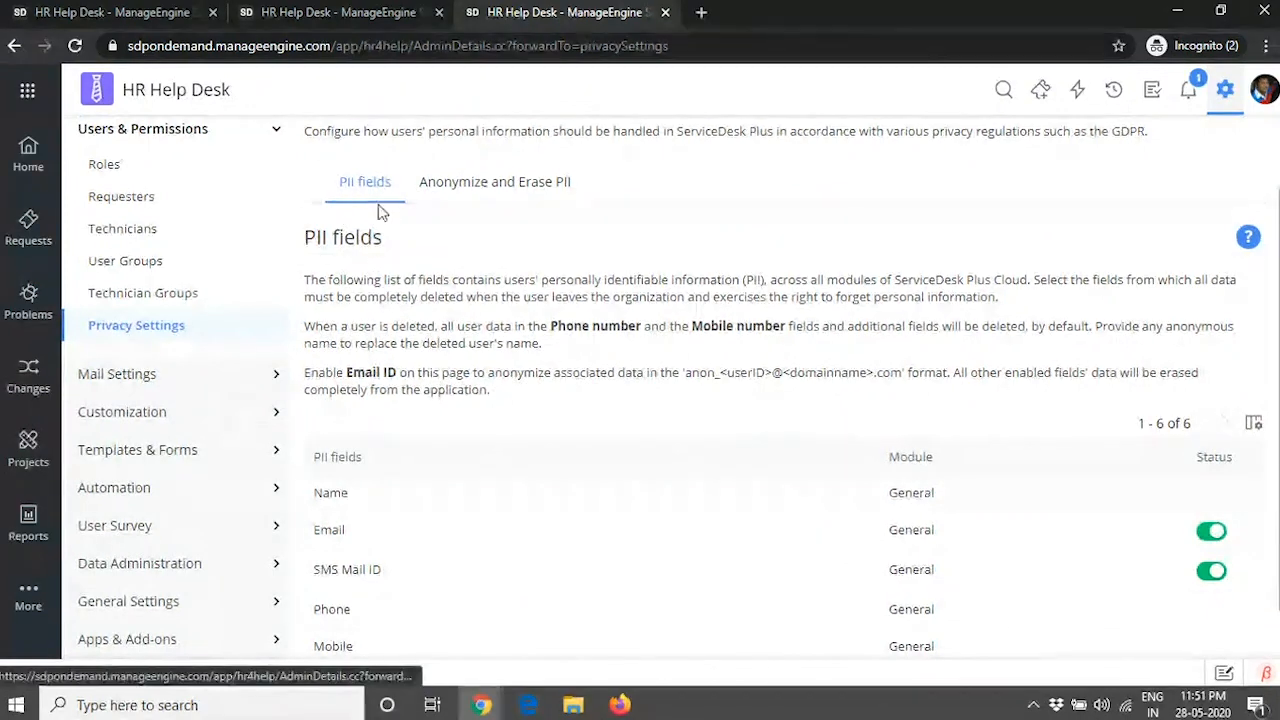
pyautogui.scroll(-1, 1200, 522)
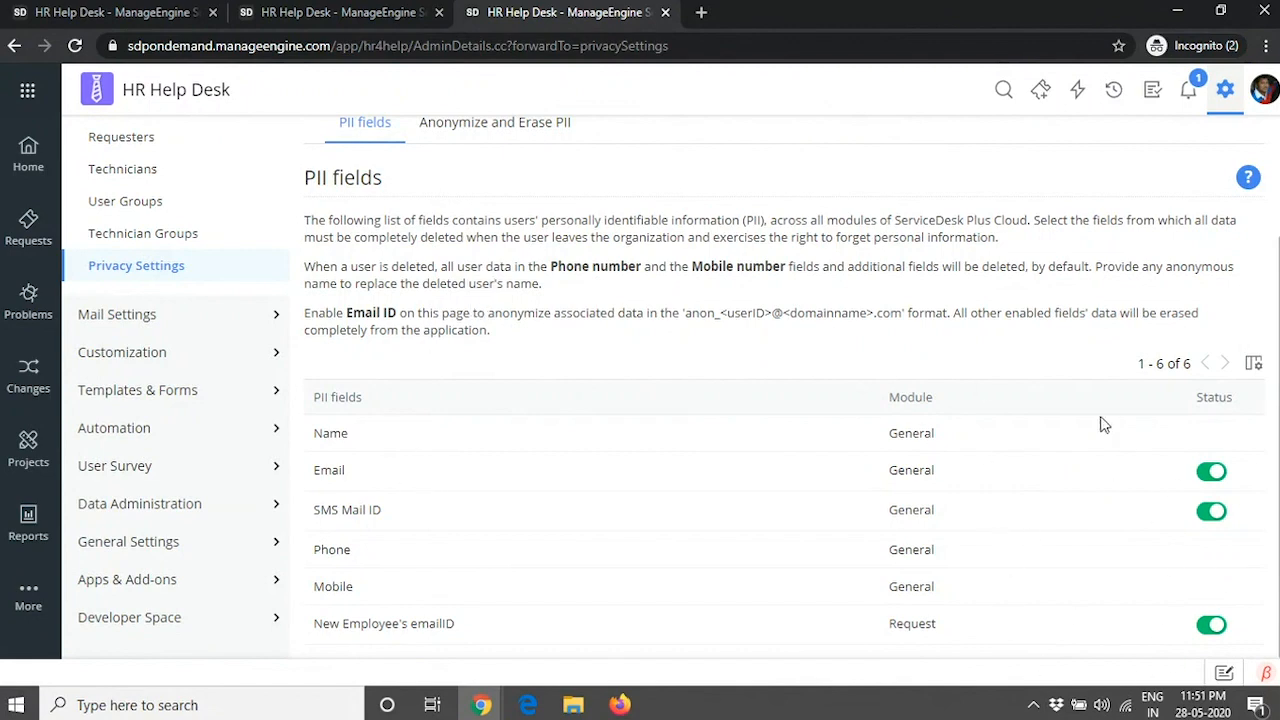
pyautogui.scroll(3, 878, 463)
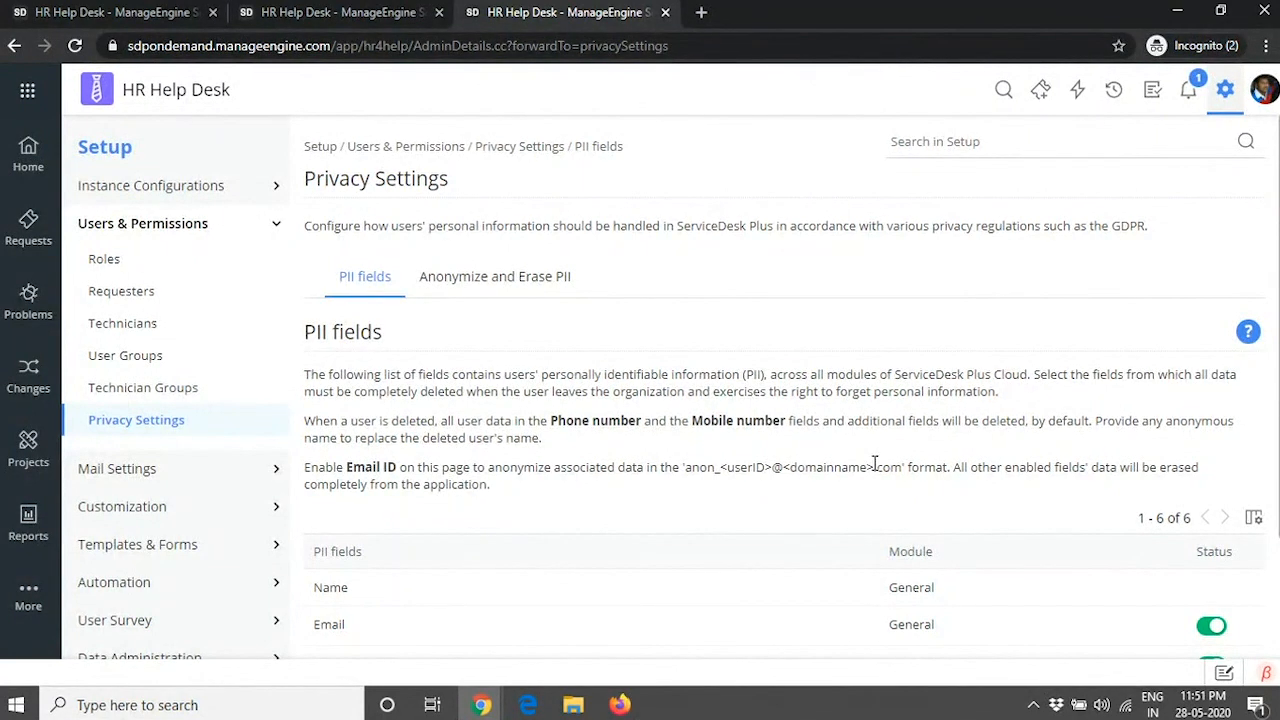
pyautogui.click(466, 283)
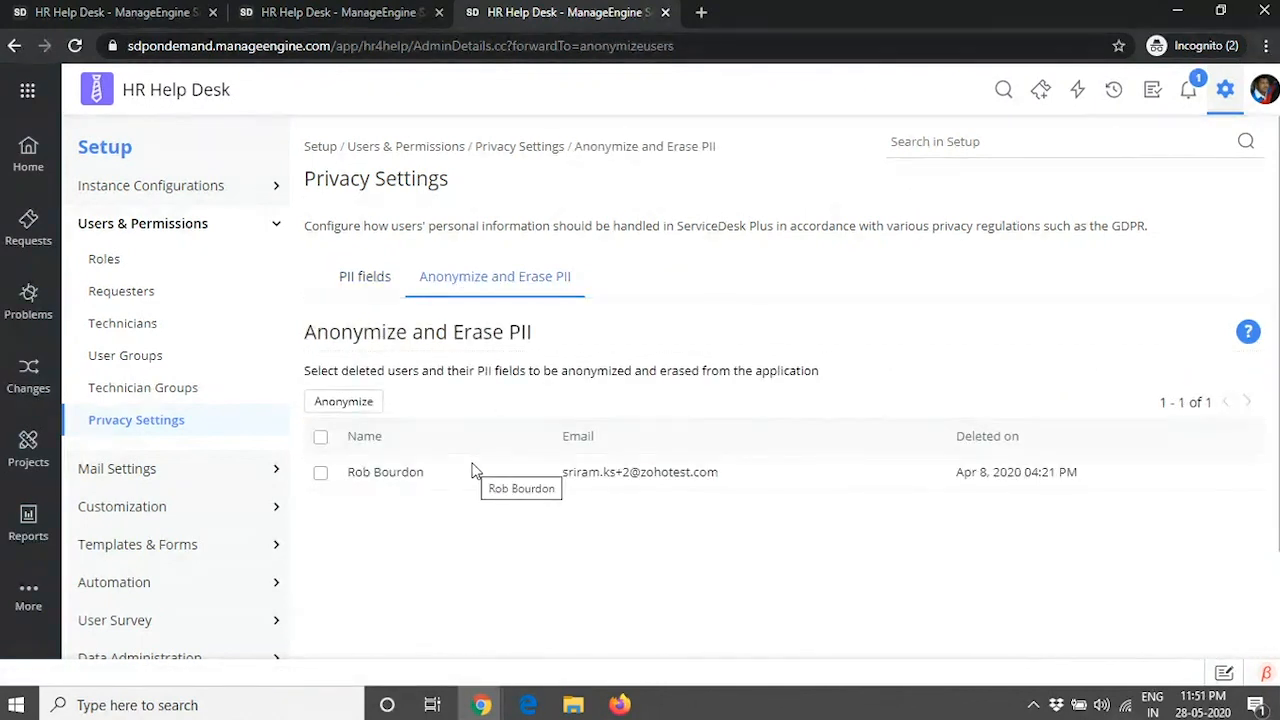
pyautogui.click(378, 280)
pyautogui.scroll(-2, 700, 480)
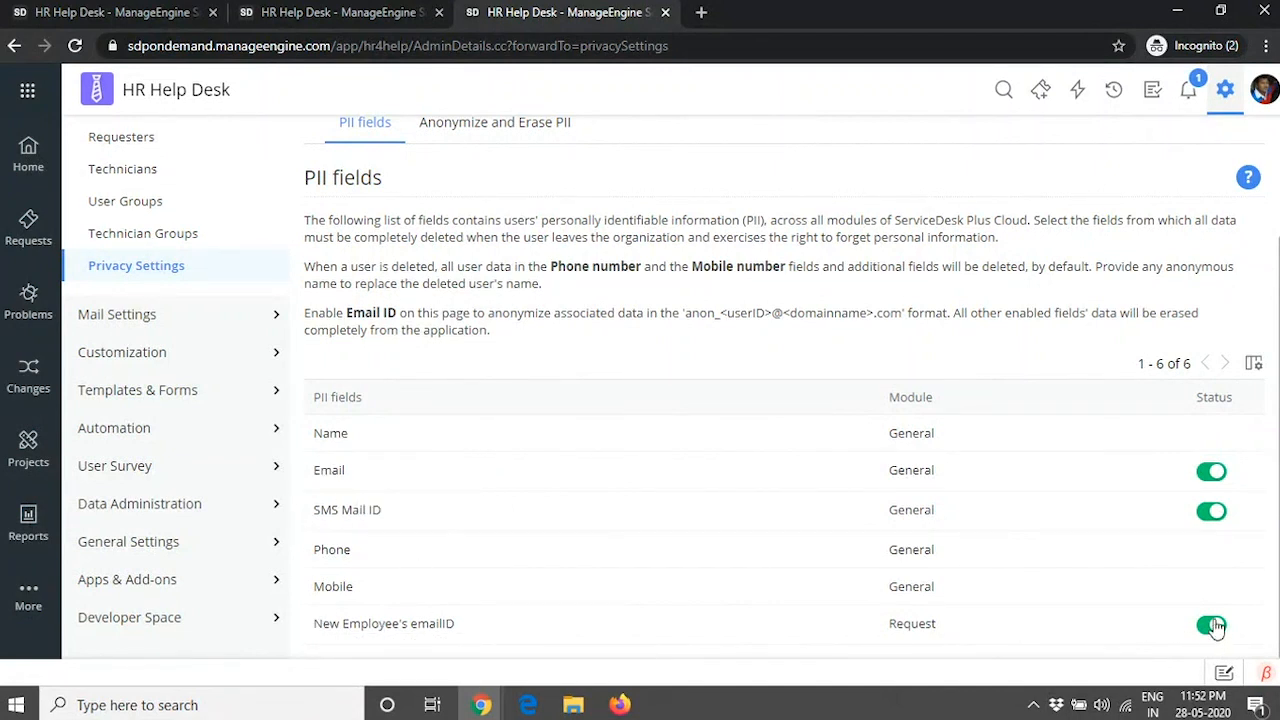
# - Disable the Email entry in the PII fields list and enable it again
pyautogui.click(1216, 472)
pyautogui.click(1216, 472)
pyautogui.scroll(3, 705, 463)
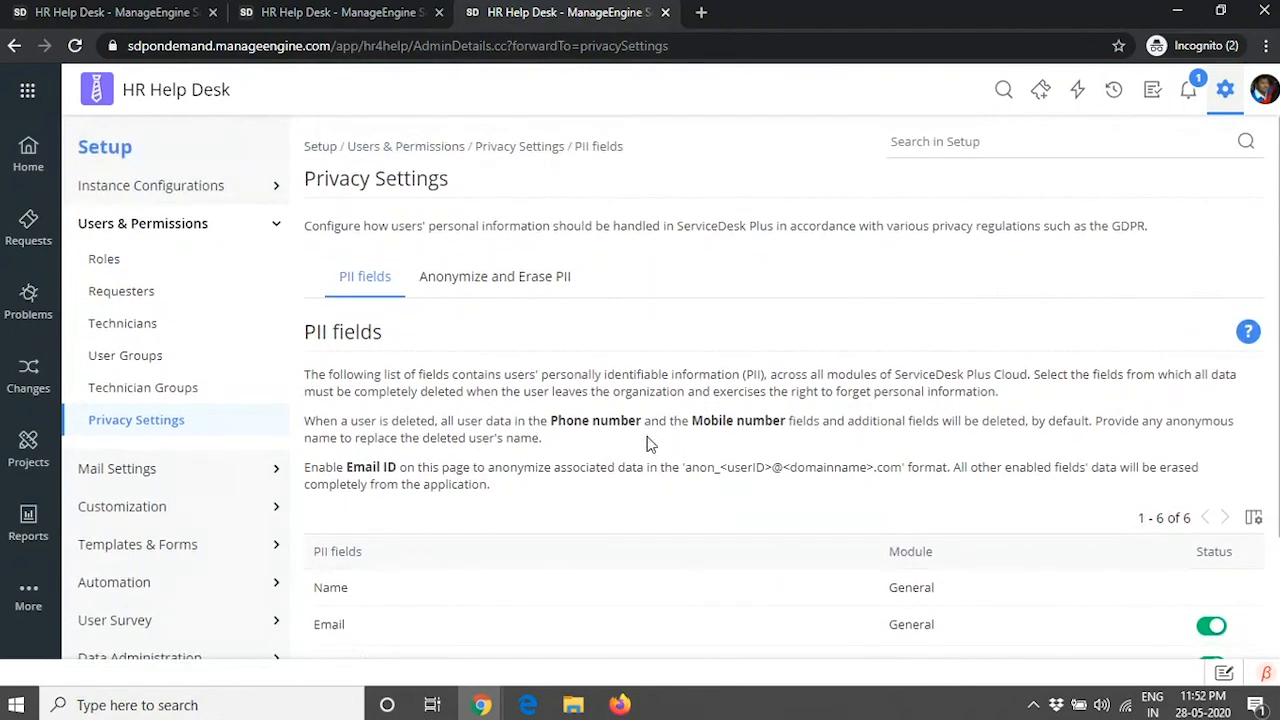
# - Select the deleted user in the Anonymize and Erase PII list
pyautogui.click(500, 279)
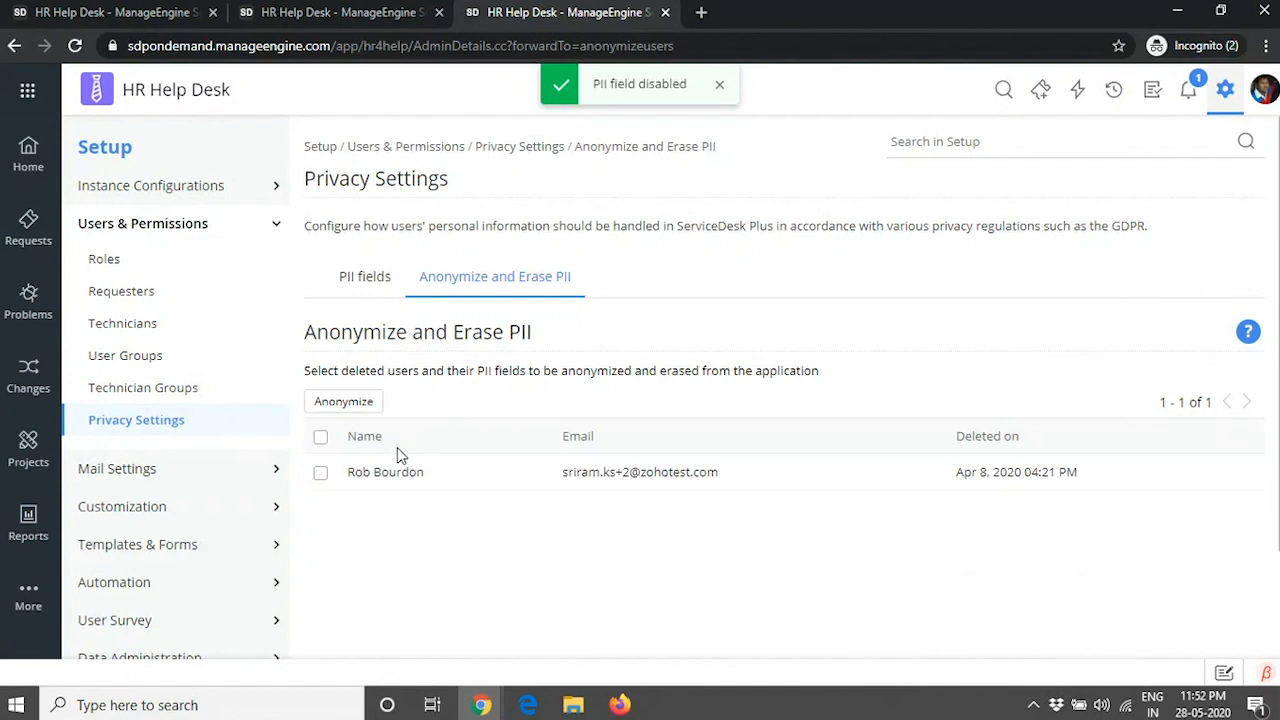
pyautogui.click(320, 474)
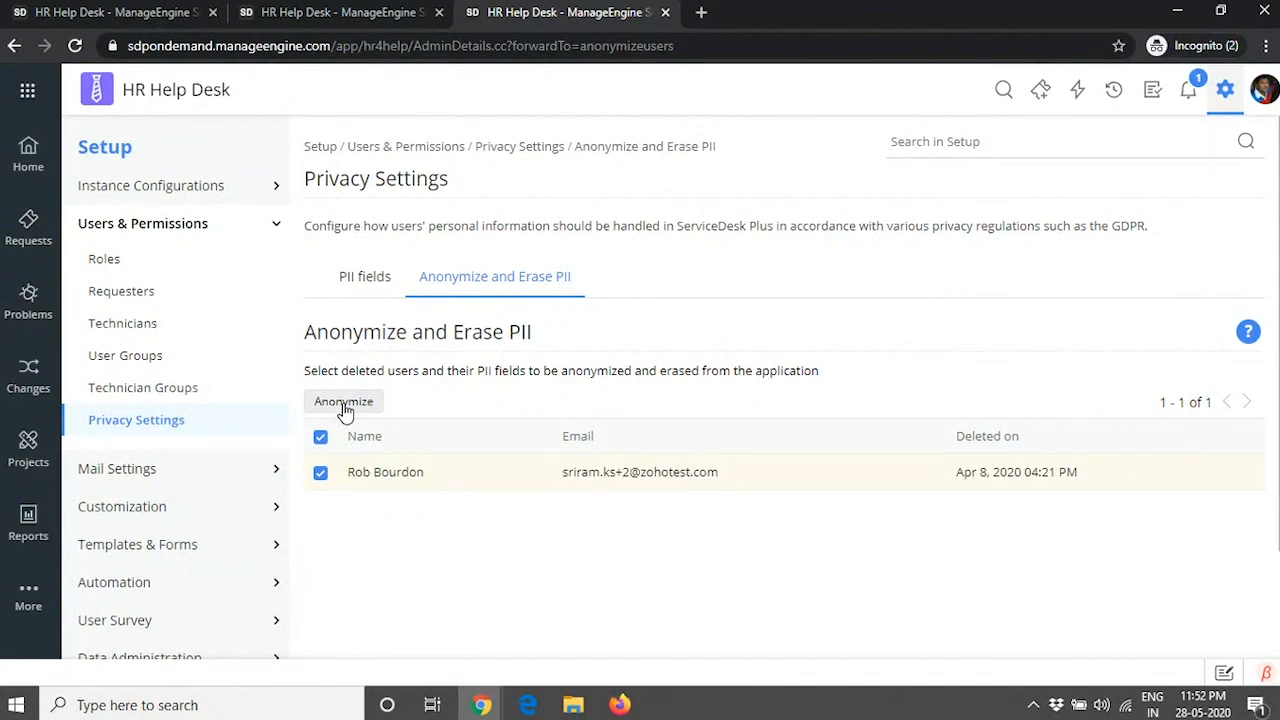
# - Return to the onboarding service template and discard the unsaved Phone field
pyautogui.click(372, 12)
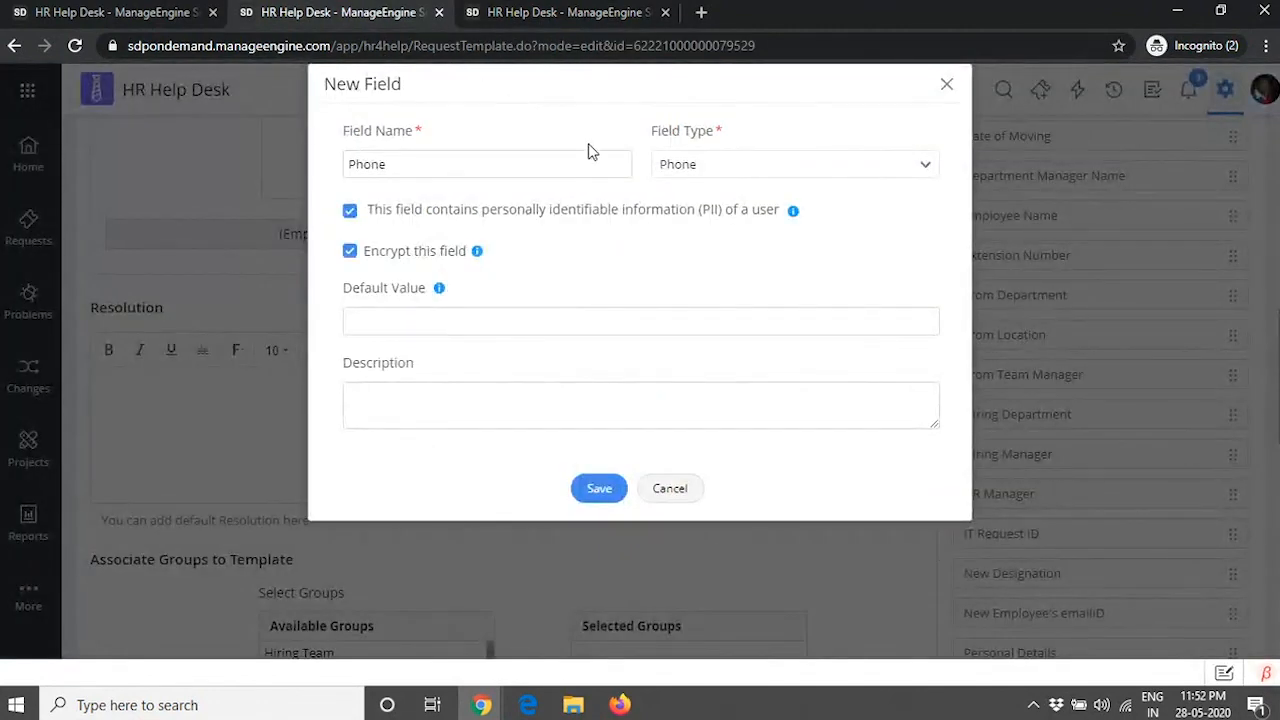
pyautogui.click(946, 84)
pyautogui.scroll(3, 680, 376)
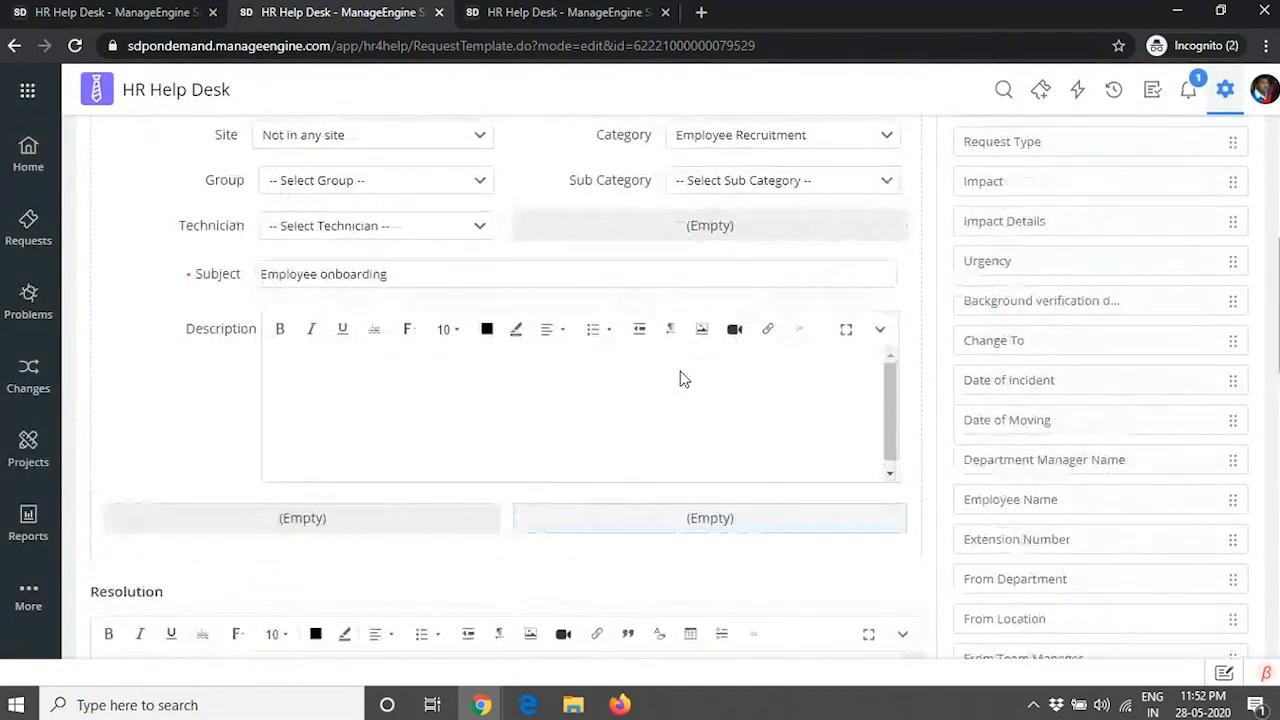
pyautogui.scroll(5, 680, 376)
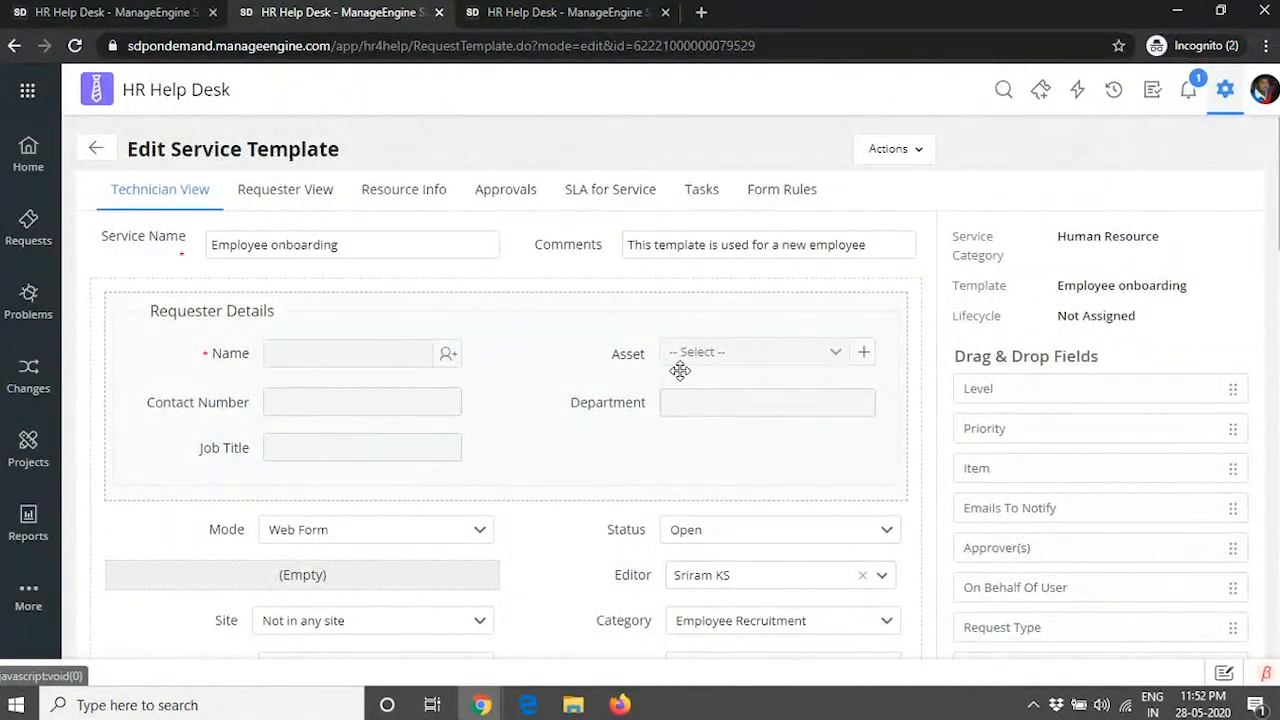
# - Review the template's Resource Info sections and the options available for Category of New Hire
pyautogui.click(425, 198)
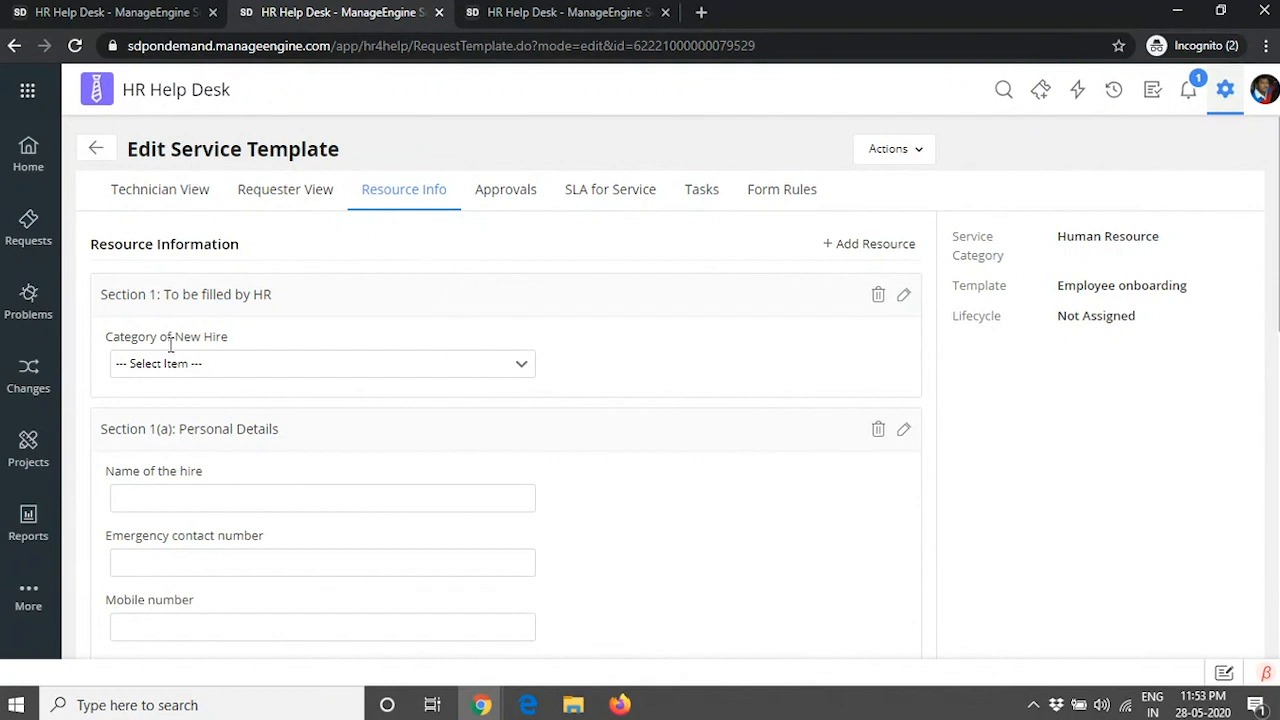
pyautogui.click(224, 366)
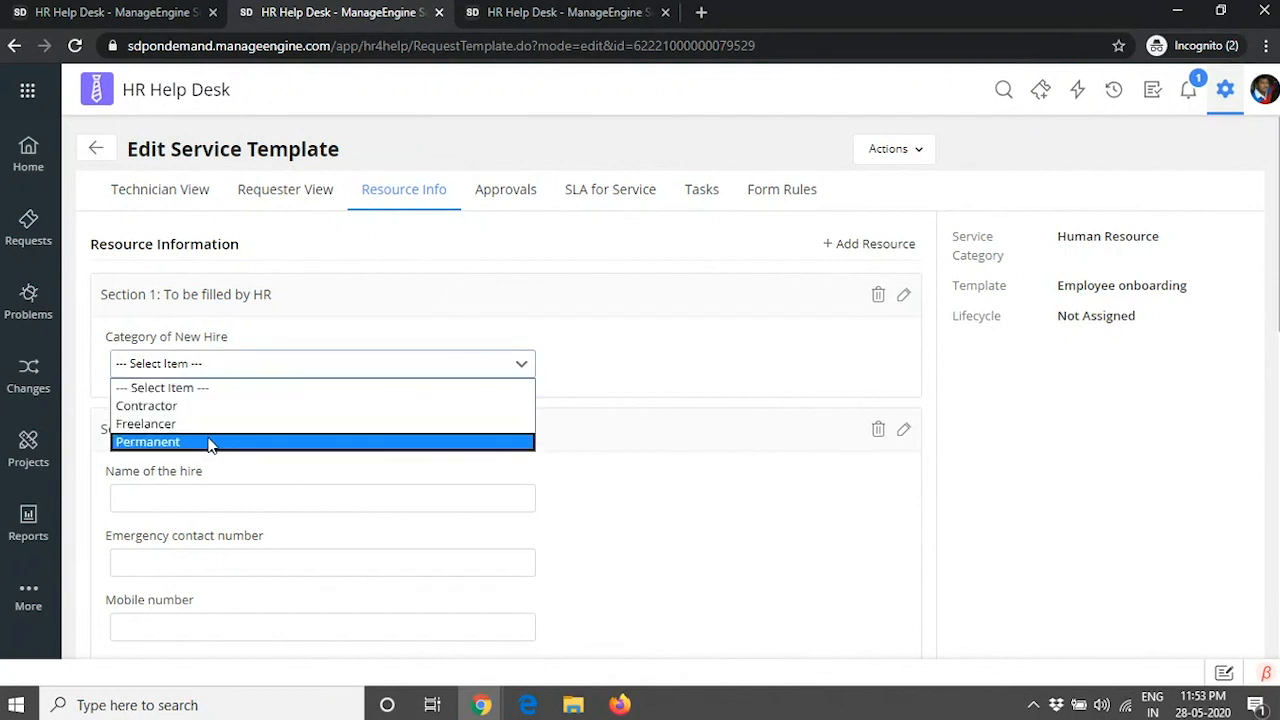
pyautogui.click(646, 323)
pyautogui.scroll(-5, 549, 430)
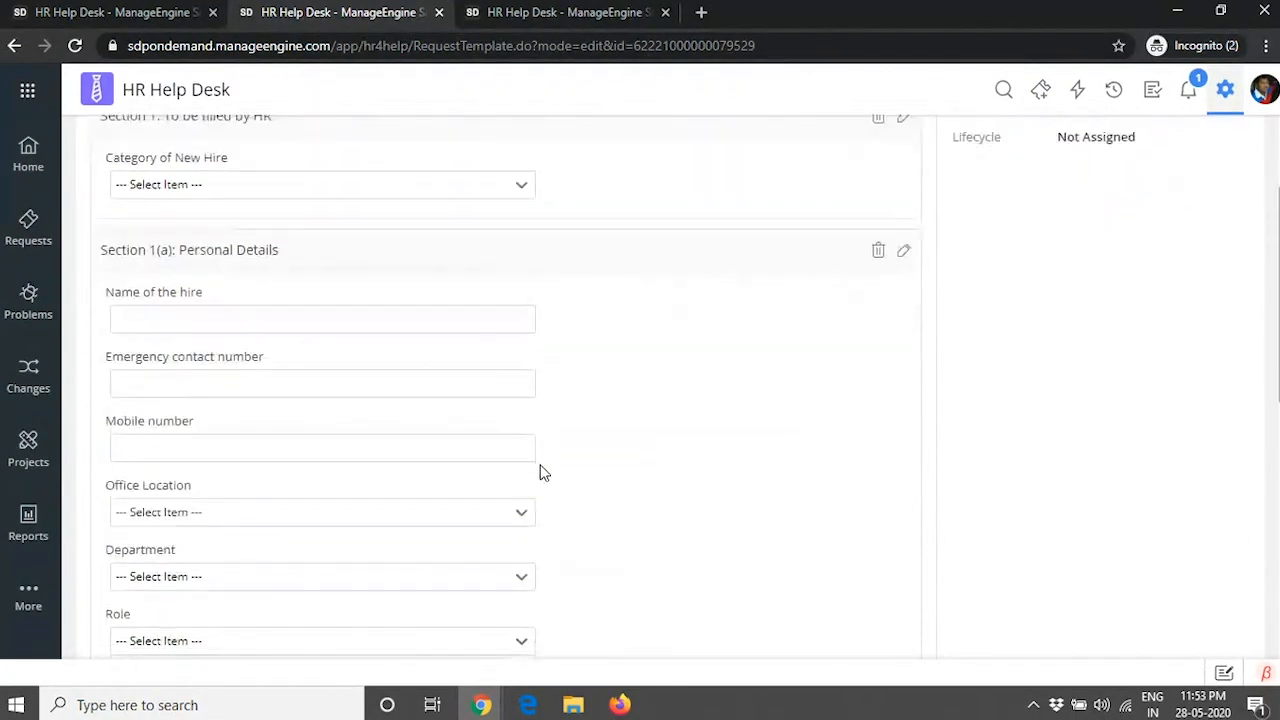
pyautogui.scroll(-3, 551, 483)
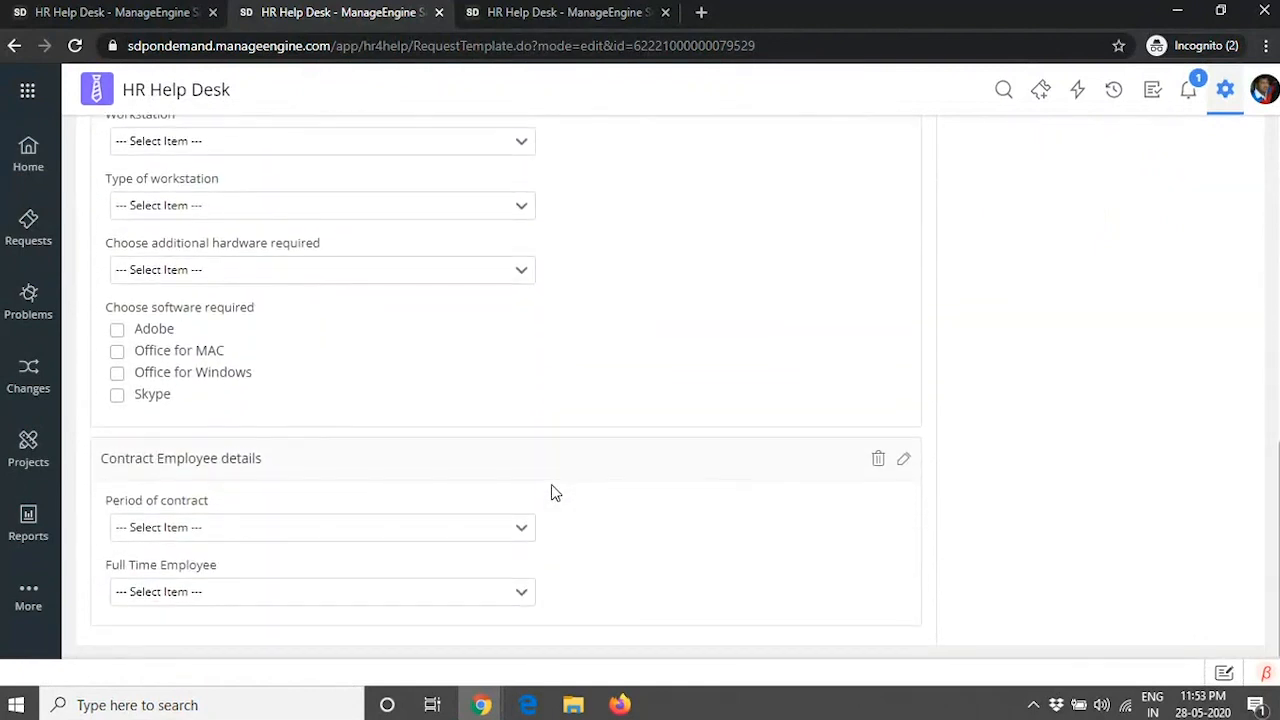
pyautogui.scroll(7, 551, 485)
pyautogui.scroll(1, 551, 484)
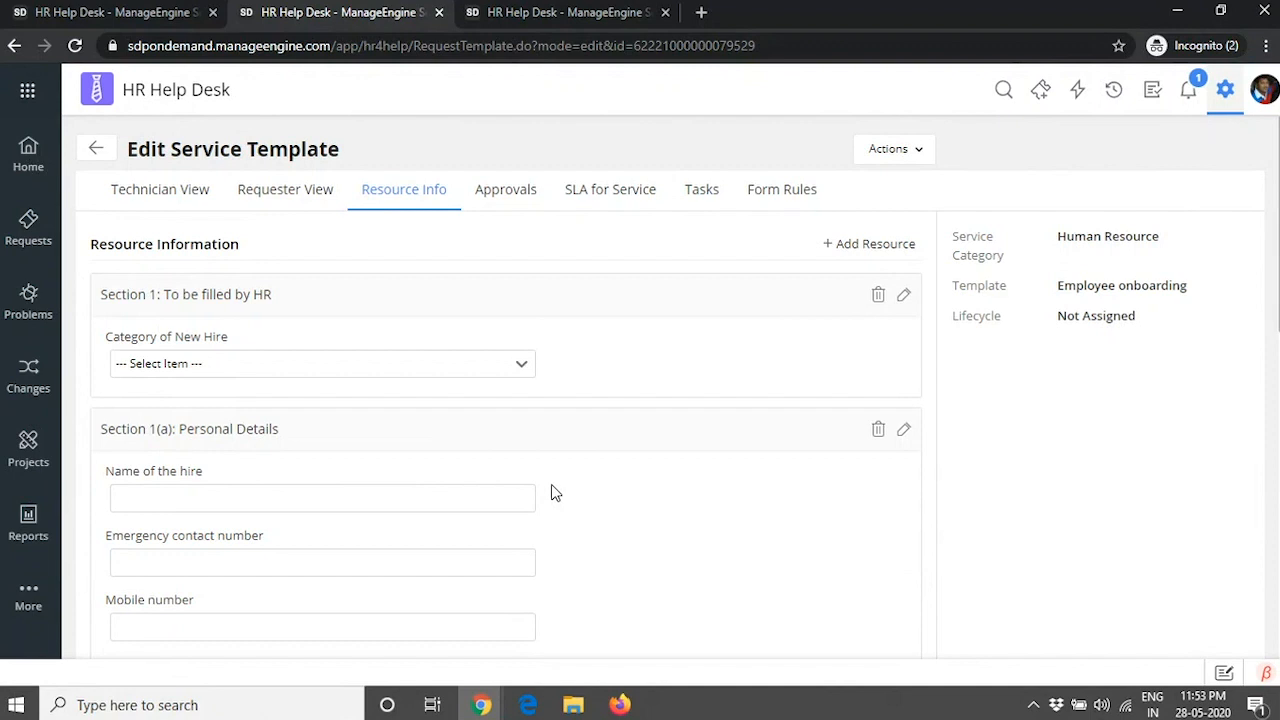
# - Choose Contractor as the Category of New Hire, and switch it to Permanent
pyautogui.click(423, 365)
pyautogui.click(391, 409)
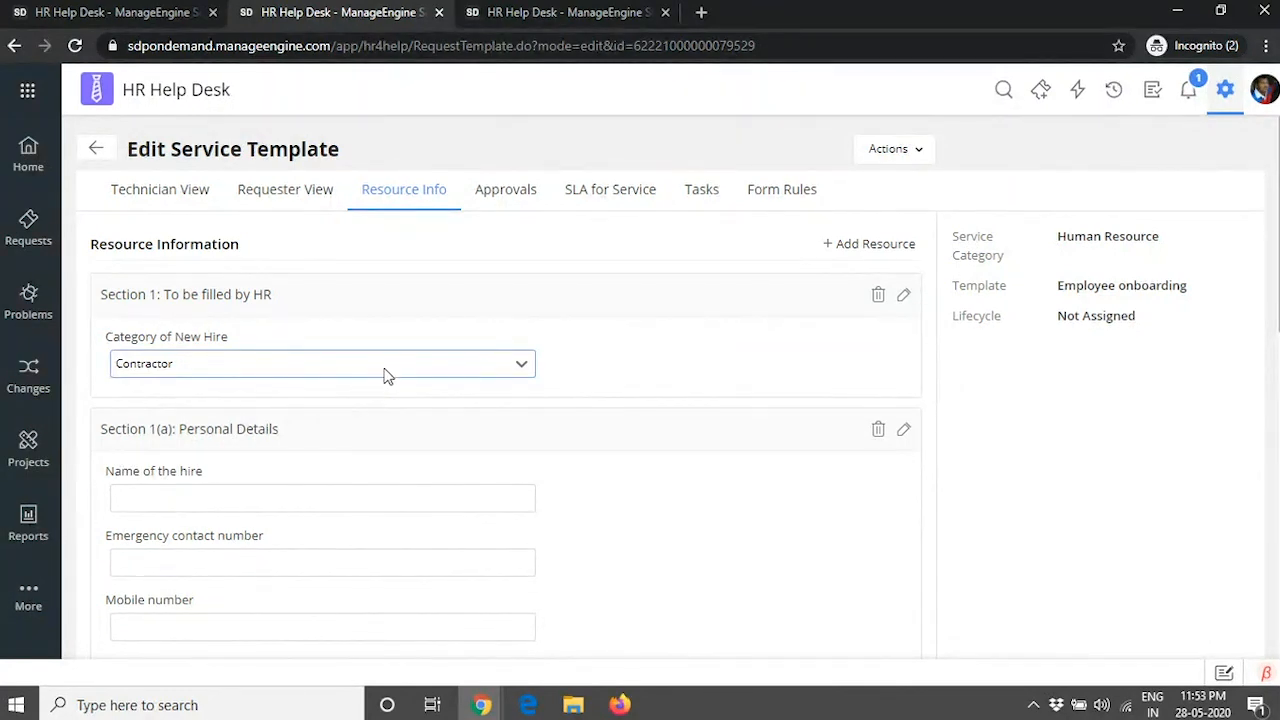
pyautogui.click(384, 370)
pyautogui.click(343, 441)
# - Start a new resource for the template and add the existing DOB question to it
pyautogui.click(862, 245)
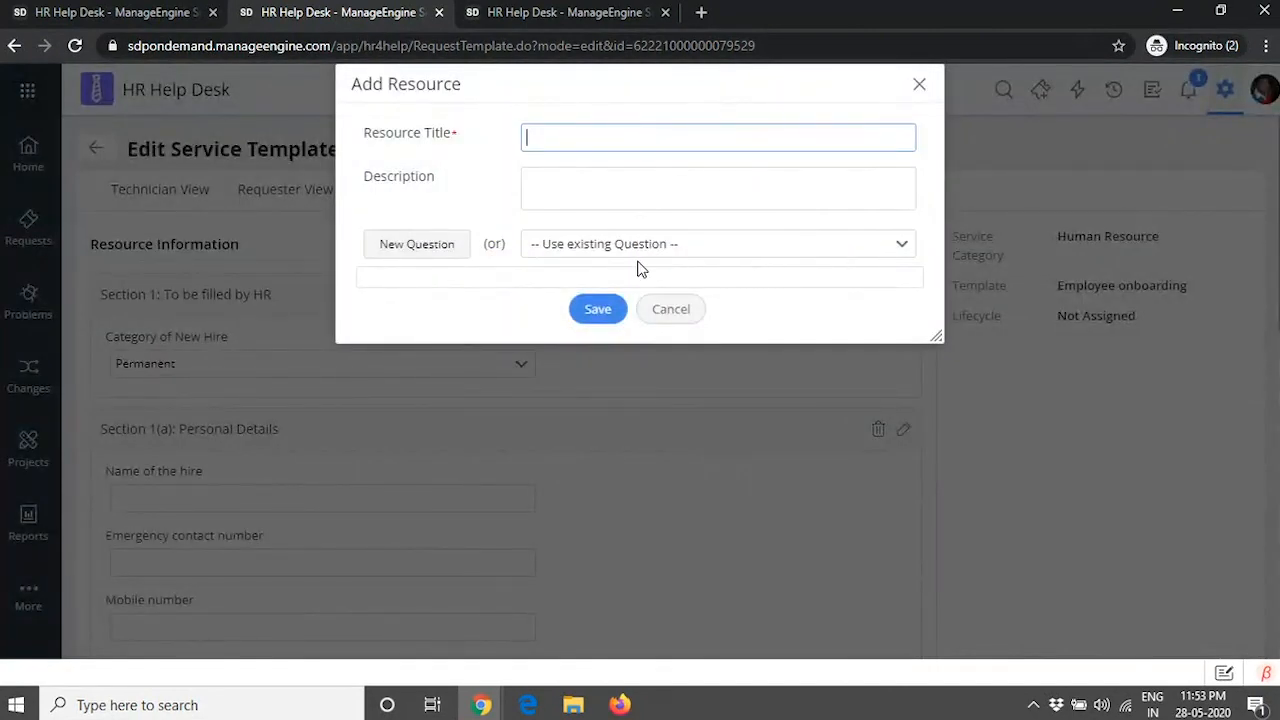
pyautogui.click(919, 84)
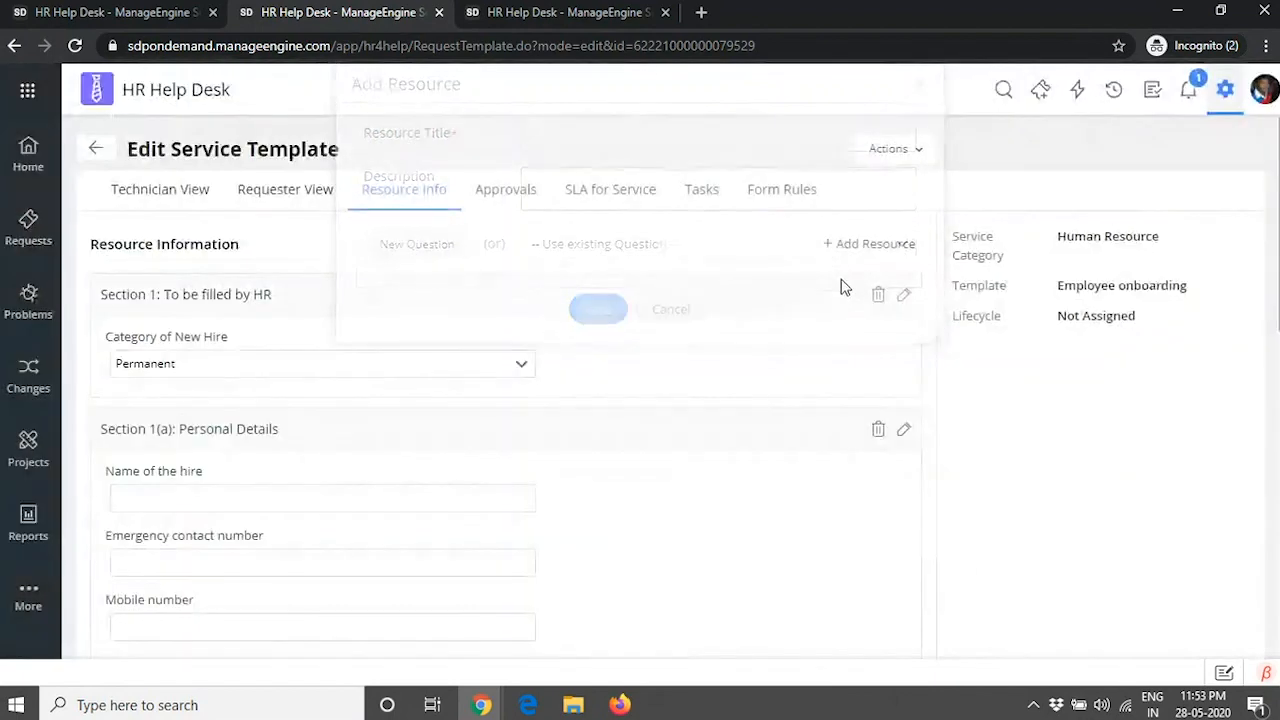
pyautogui.click(863, 247)
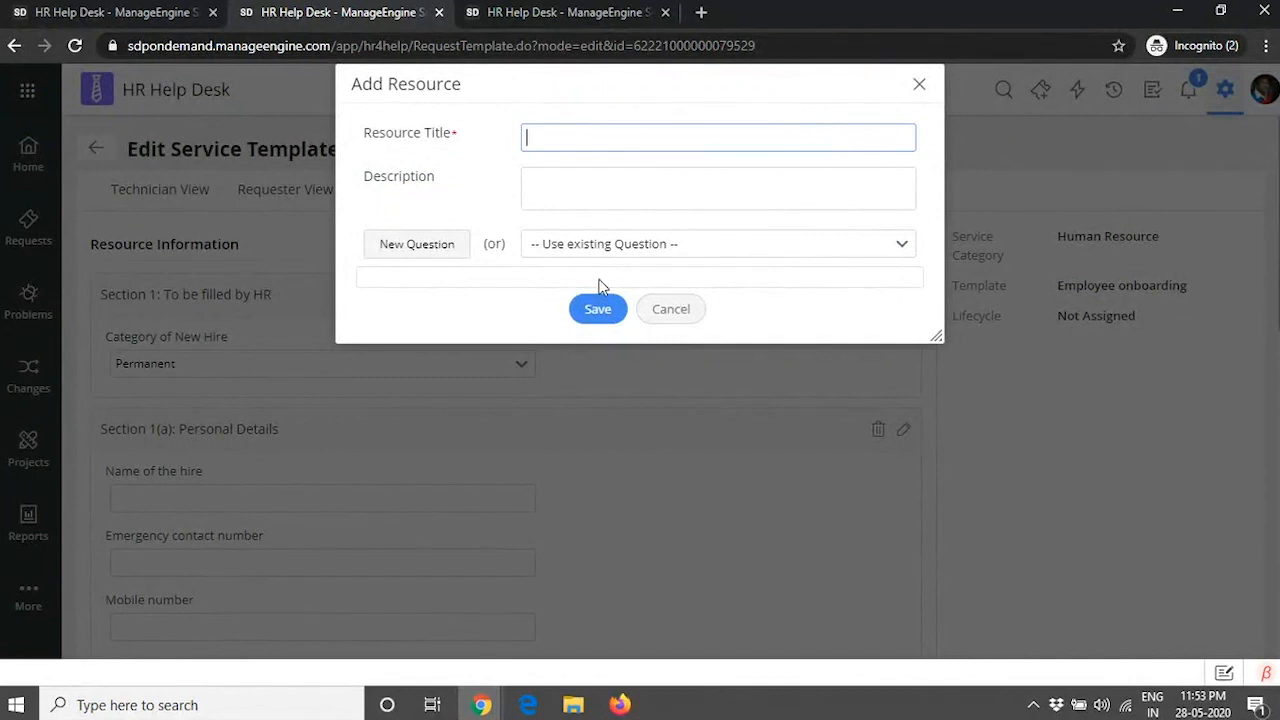
pyautogui.click(638, 245)
pyautogui.scroll(-5, 686, 410)
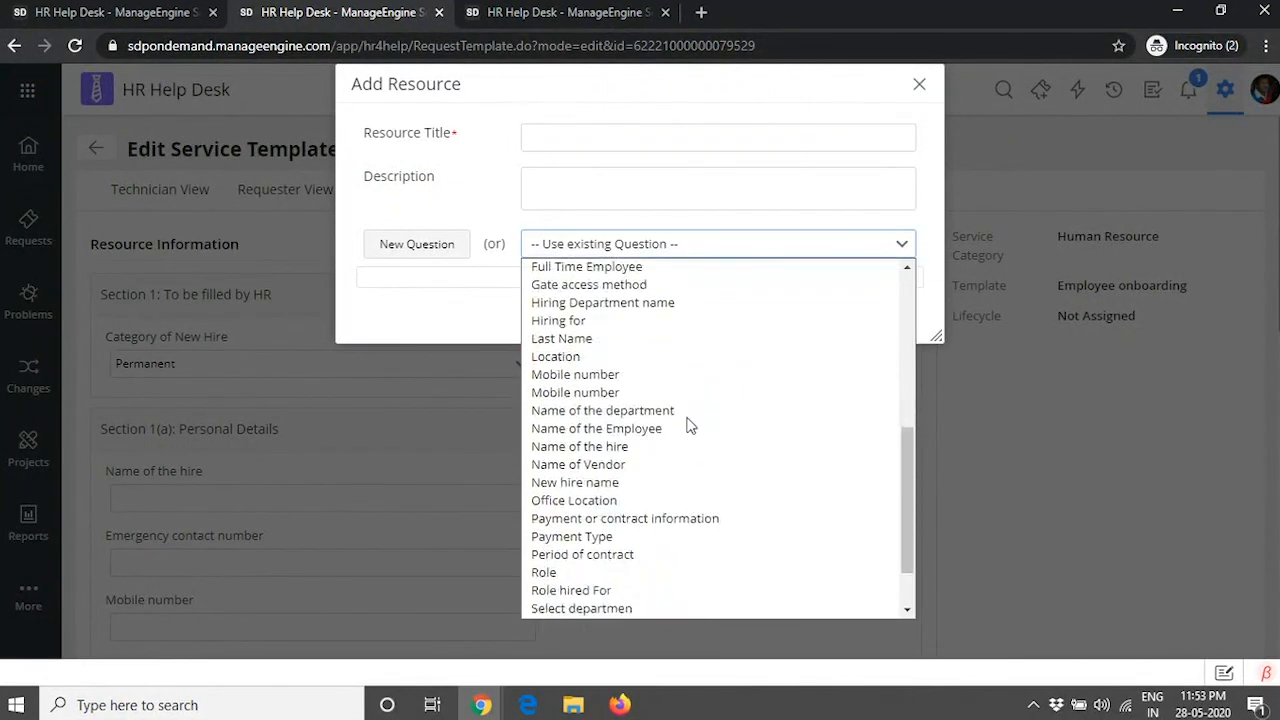
pyautogui.scroll(-2, 689, 426)
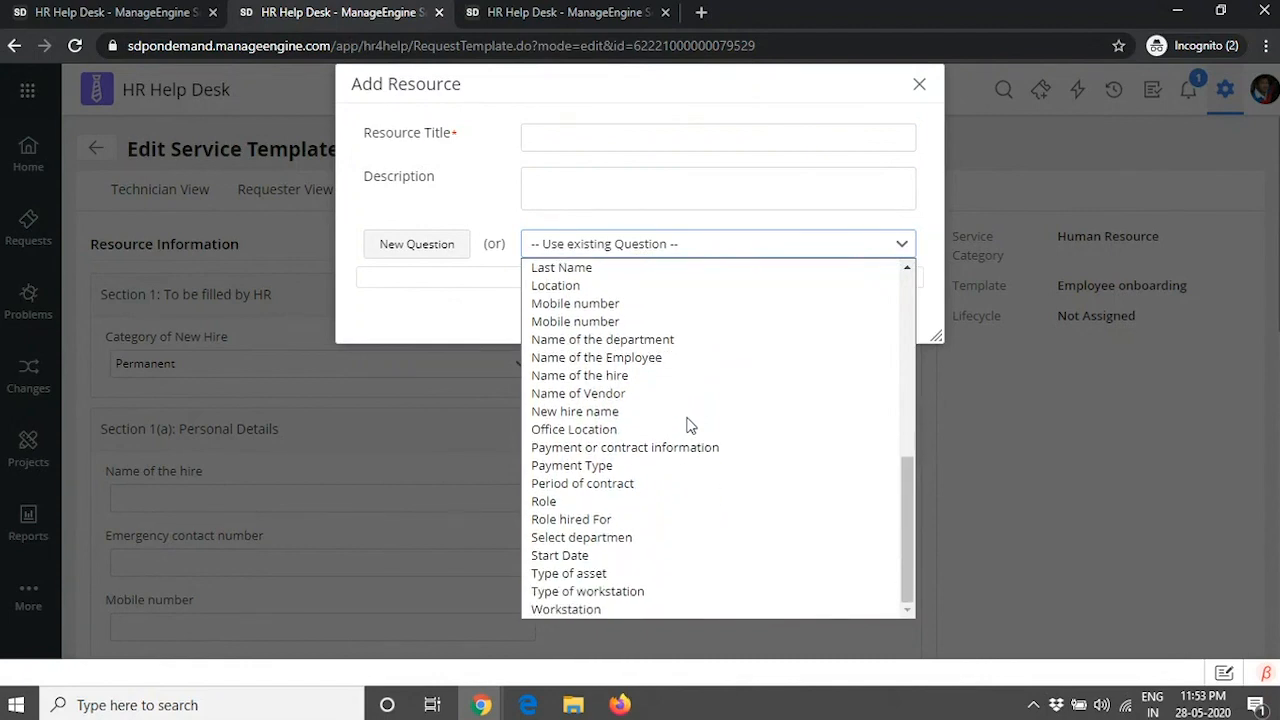
pyautogui.scroll(5, 686, 425)
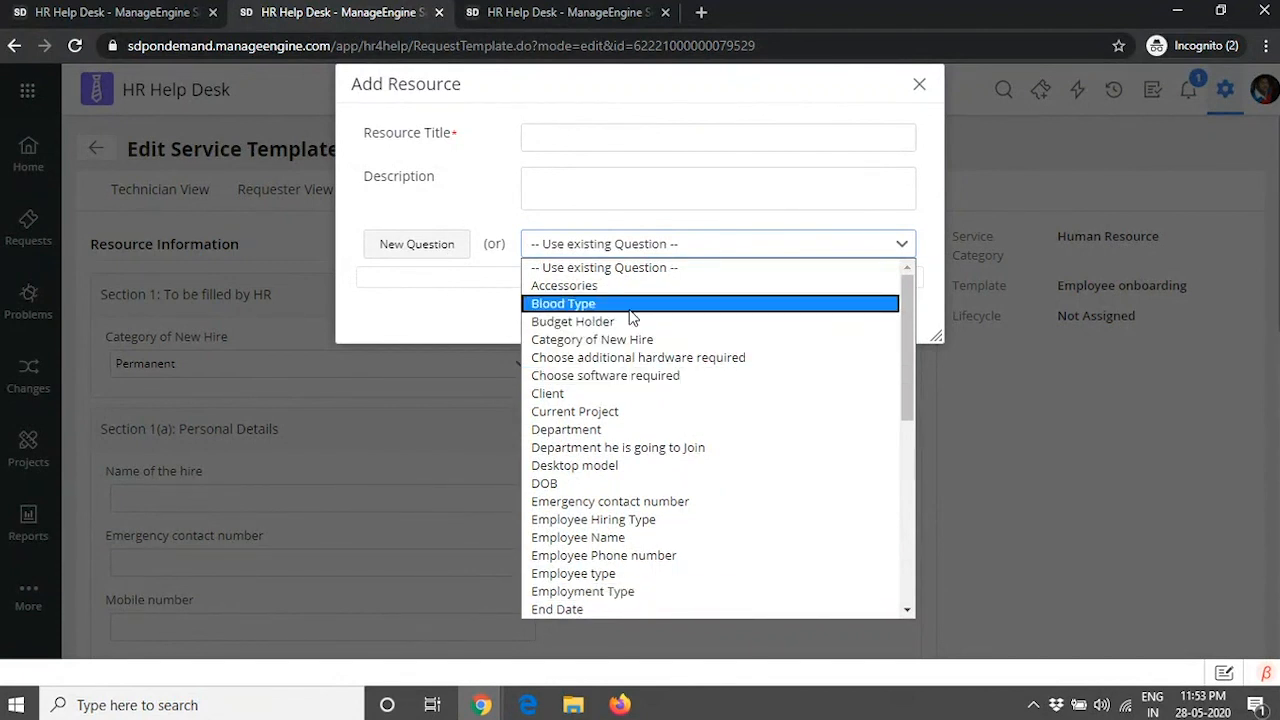
pyautogui.click(585, 483)
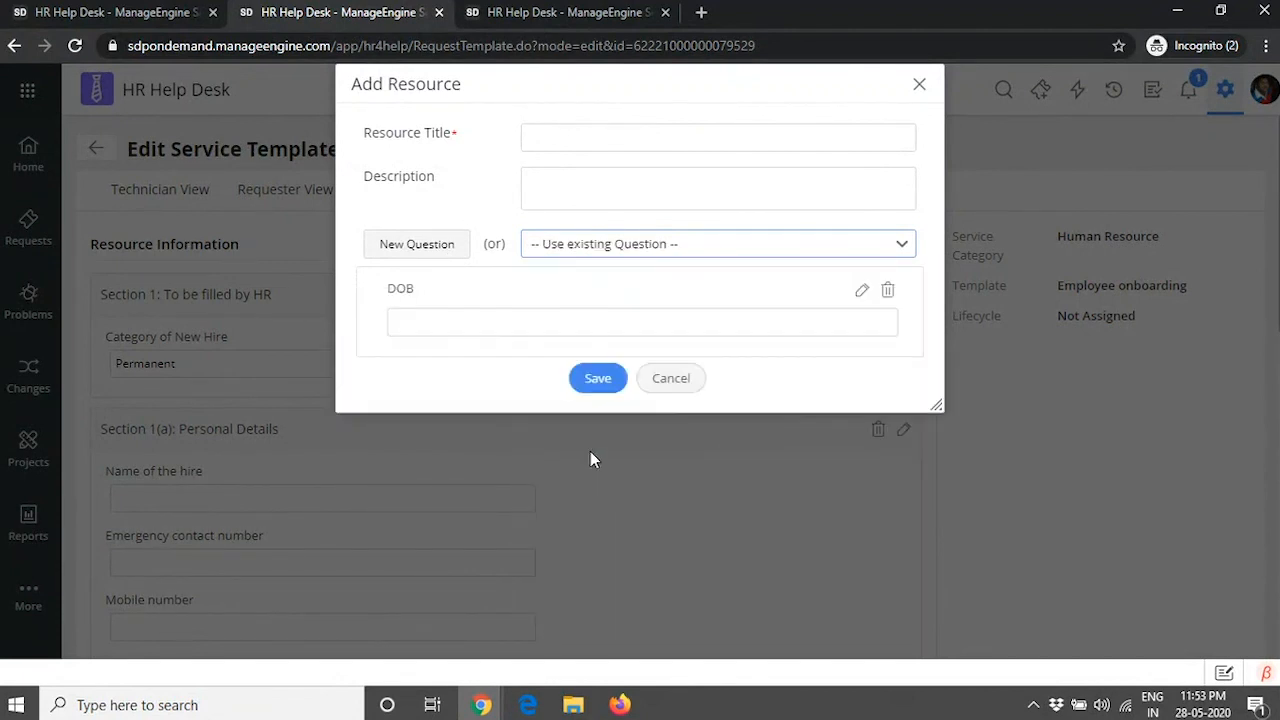
# - Start a new question in the resource, check the available question types, and discard the resource
pyautogui.click(428, 247)
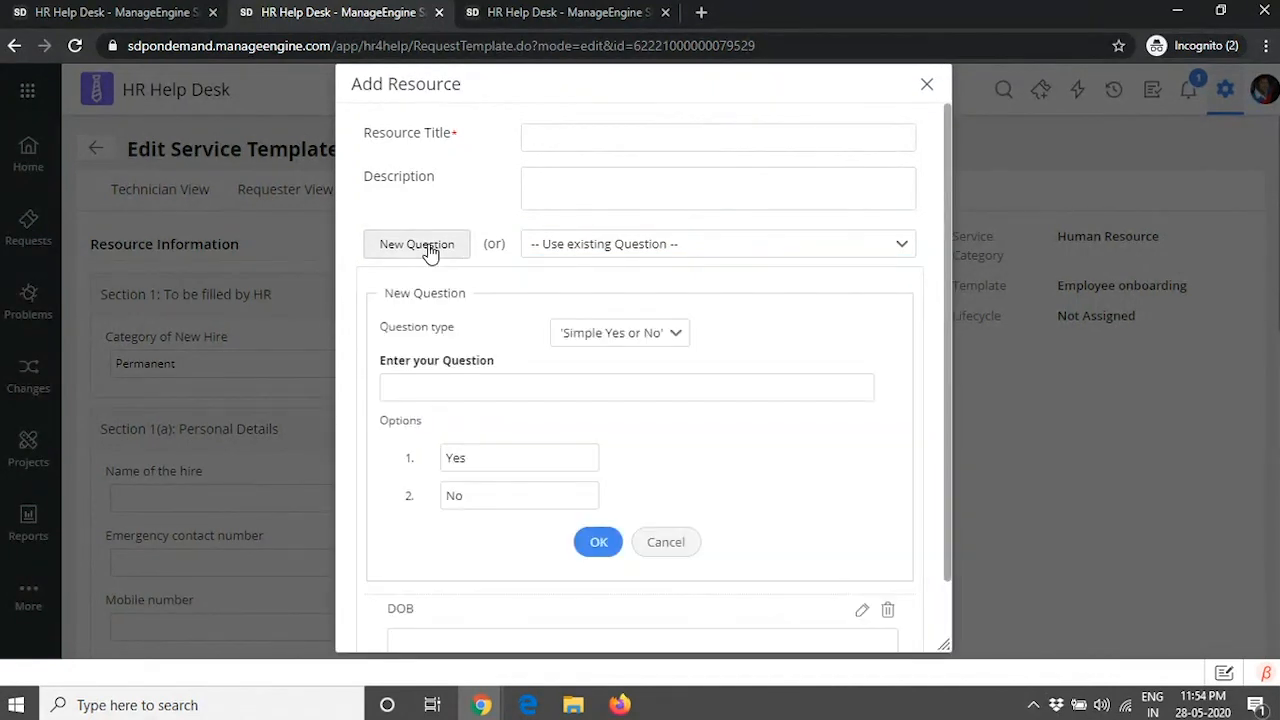
pyautogui.click(638, 336)
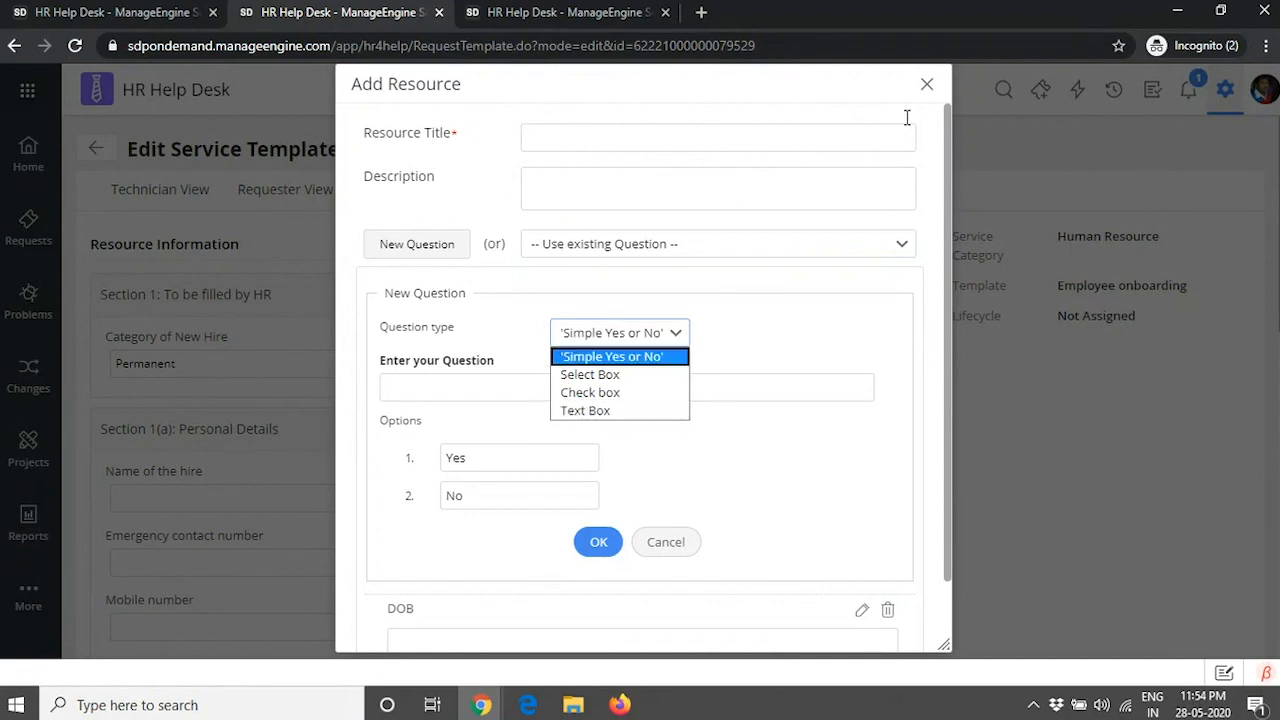
pyautogui.click(926, 86)
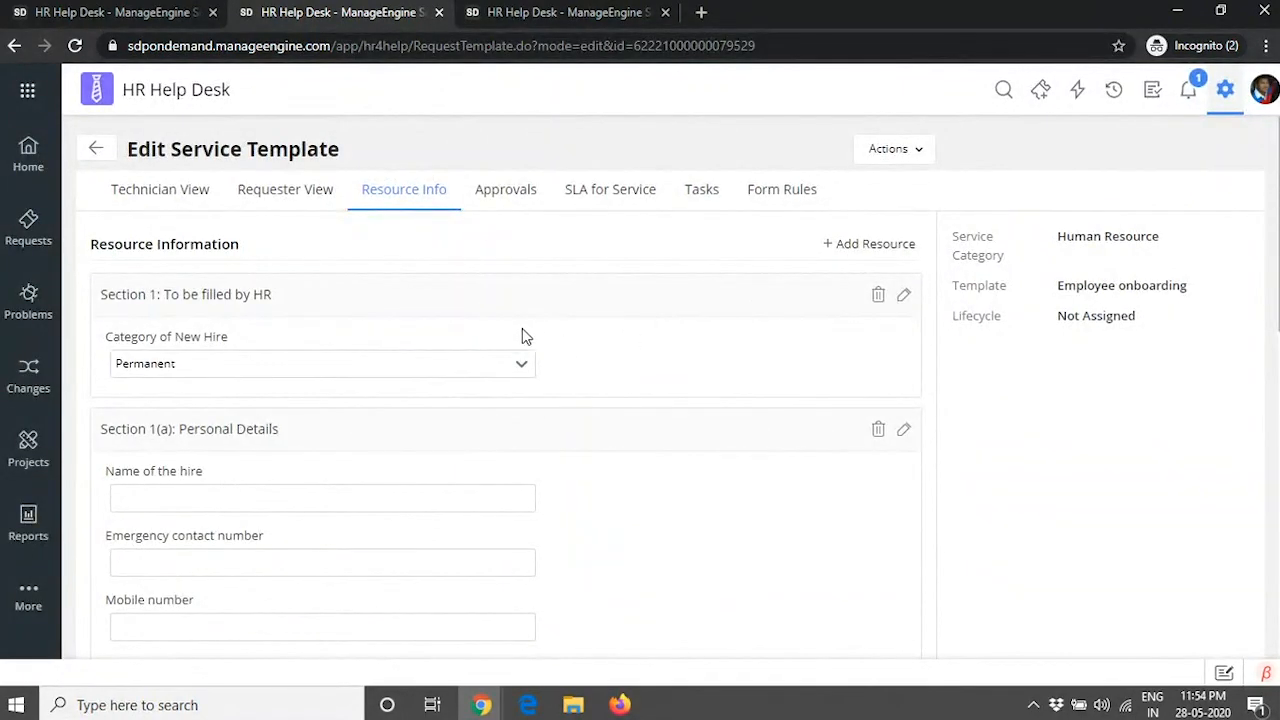
# - Examine the Category of New Hire and Personal Details questions, including the Office Location options
pyautogui.scroll(-1, 468, 378)
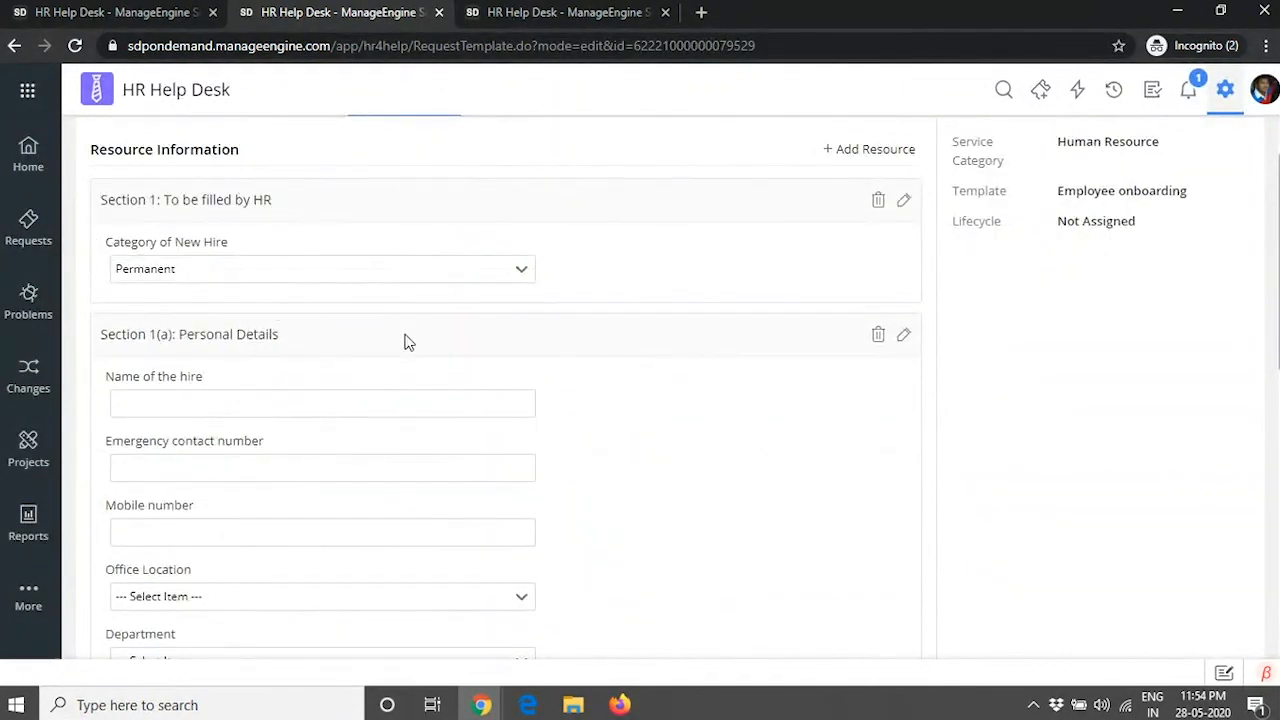
pyautogui.click(297, 269)
pyautogui.click(497, 196)
pyautogui.click(265, 407)
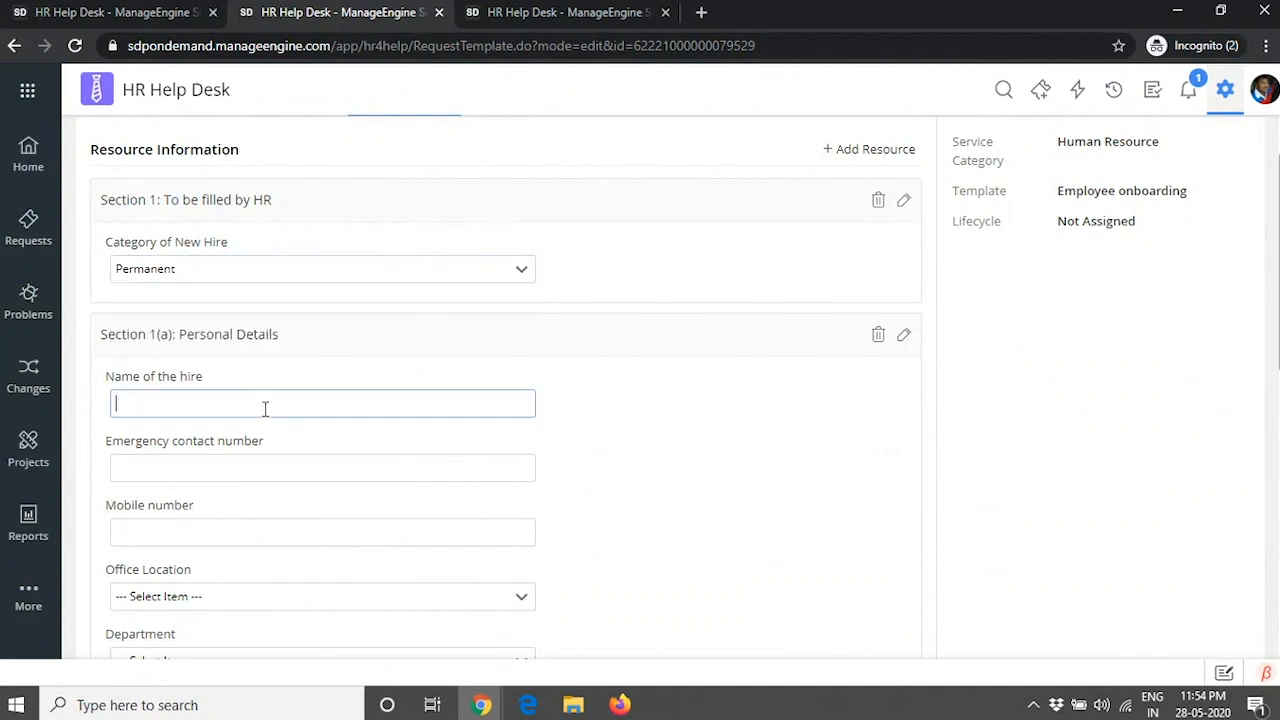
pyautogui.click(237, 467)
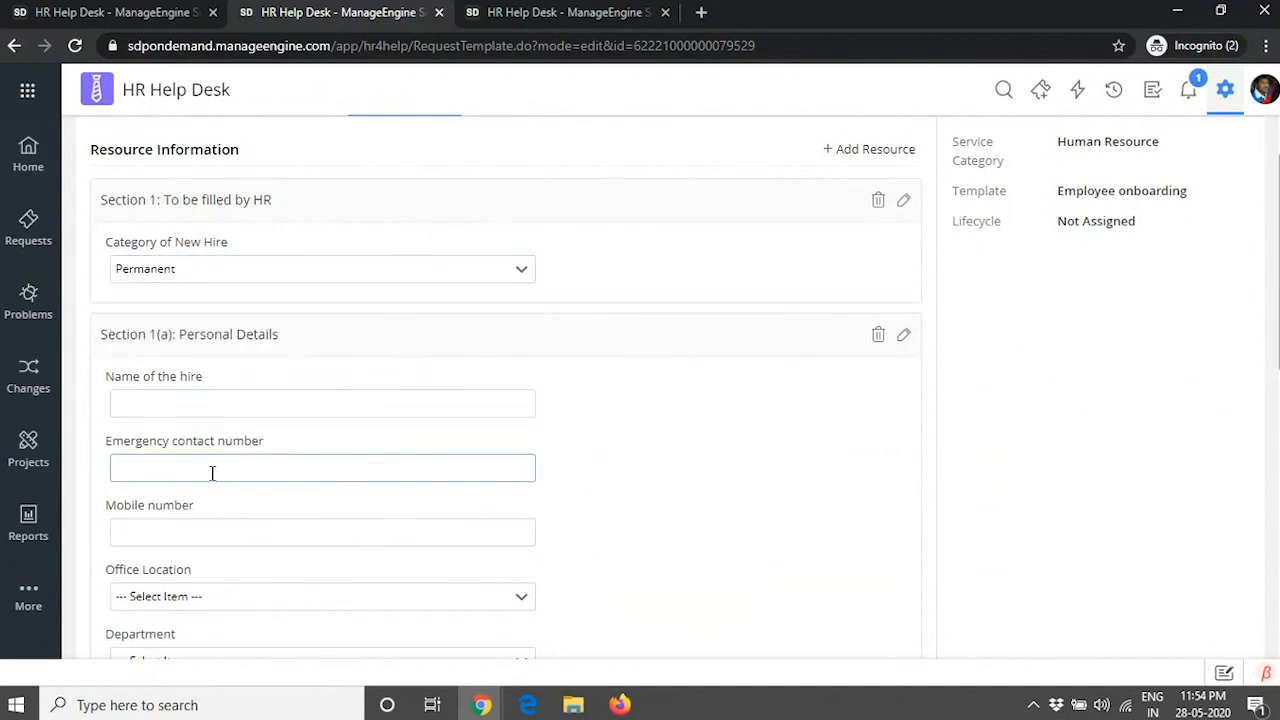
pyautogui.scroll(-2, 212, 474)
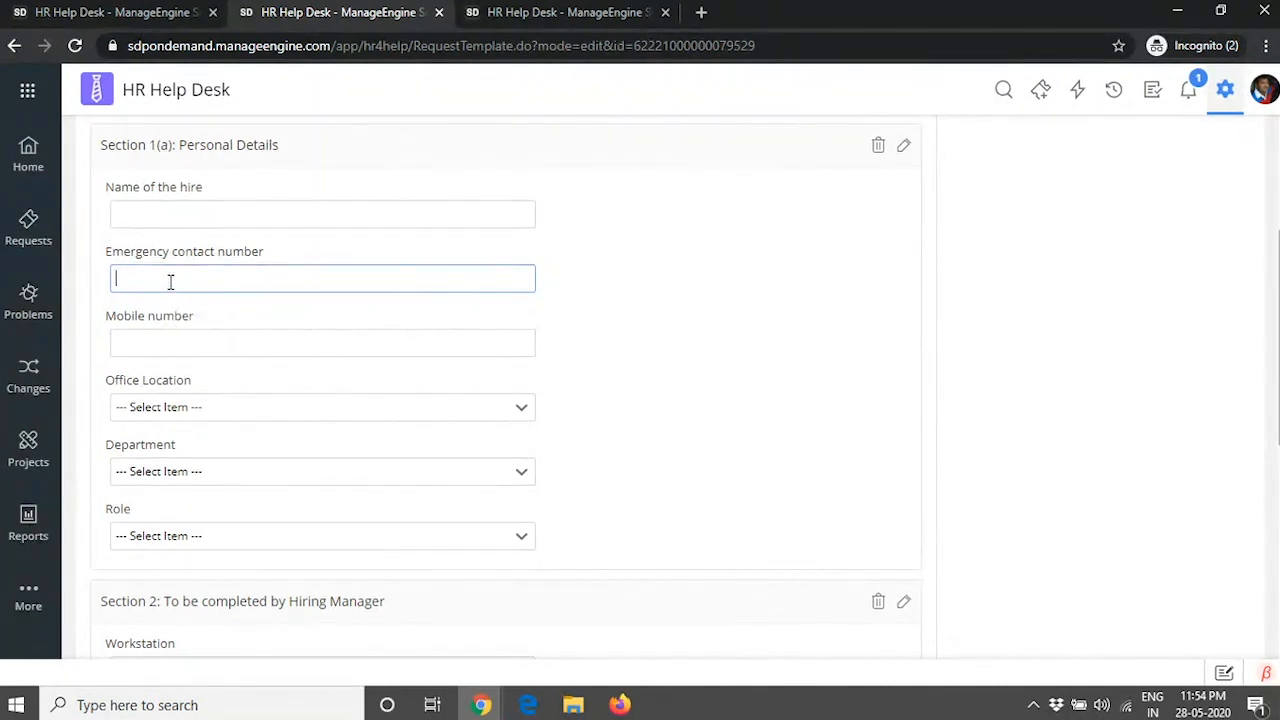
pyautogui.scroll(-1, 230, 340)
pyautogui.click(251, 314)
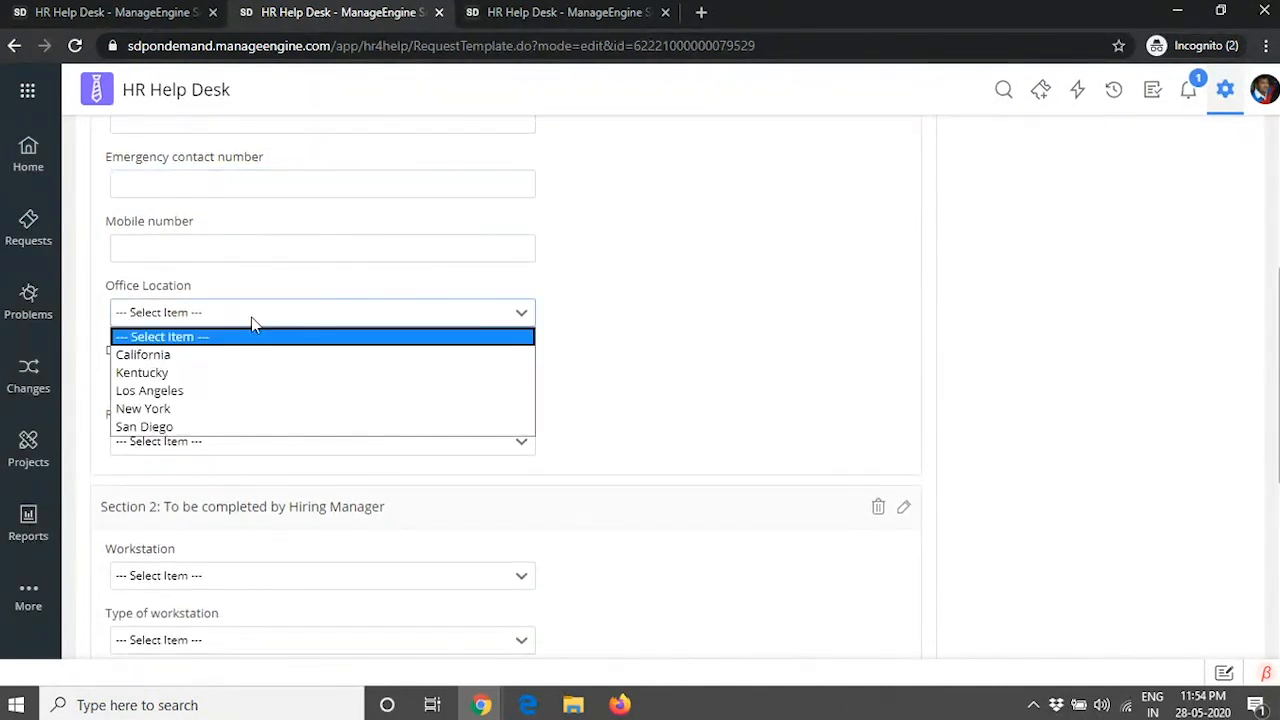
pyautogui.click(674, 314)
pyautogui.scroll(3, 671, 329)
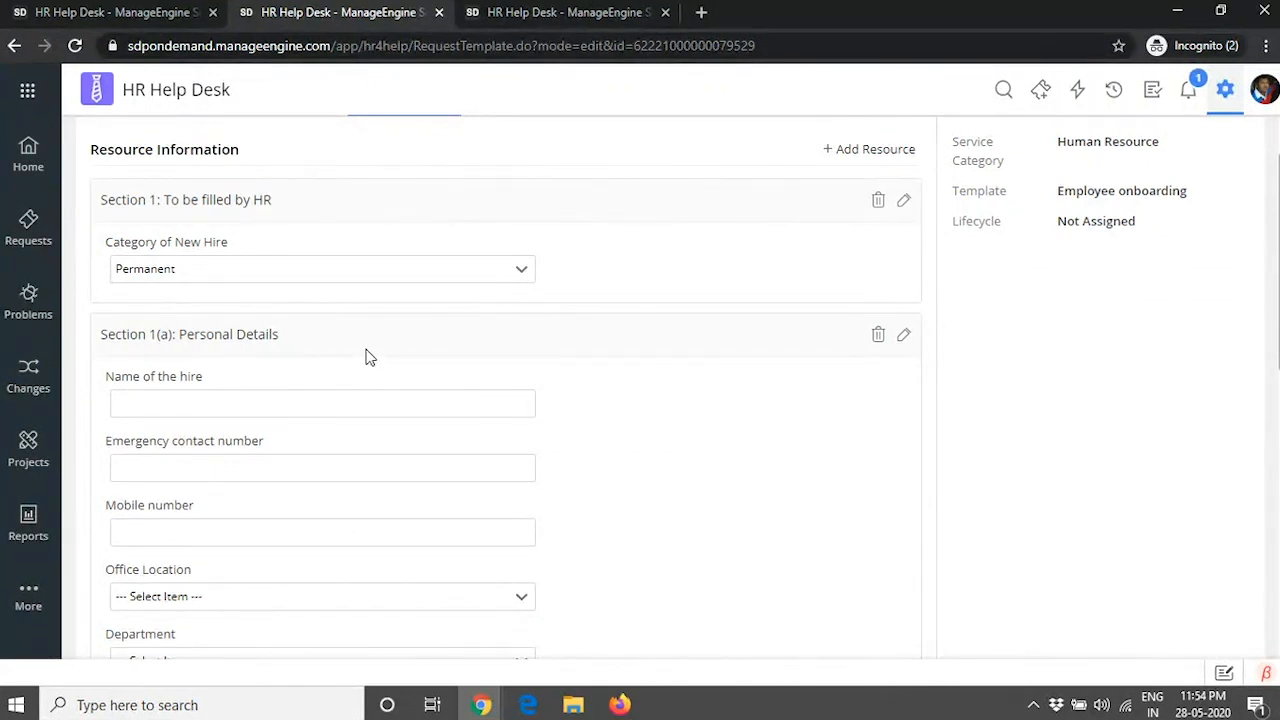
# - Open the form rules of the Employee onboarding template with a new rule's definition
pyautogui.click(325, 272)
pyautogui.click(264, 347)
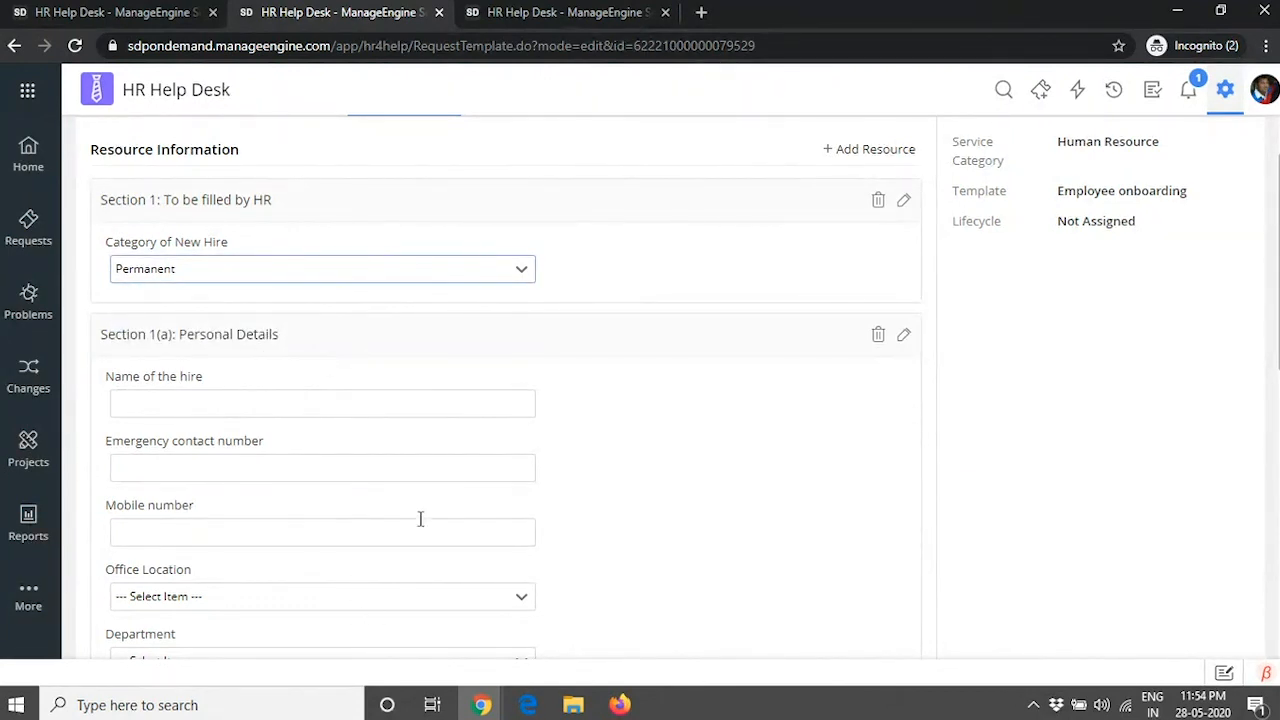
pyautogui.scroll(1, 420, 519)
pyautogui.click(783, 196)
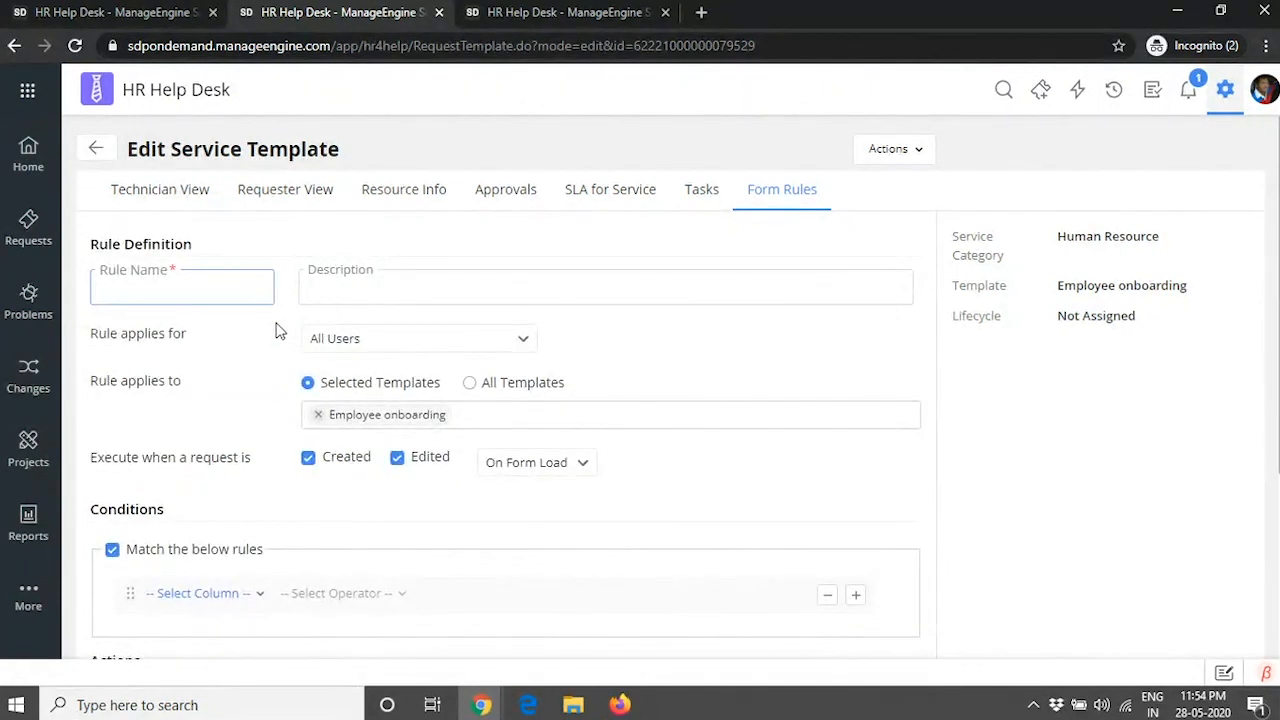
pyautogui.scroll(-1, 279, 331)
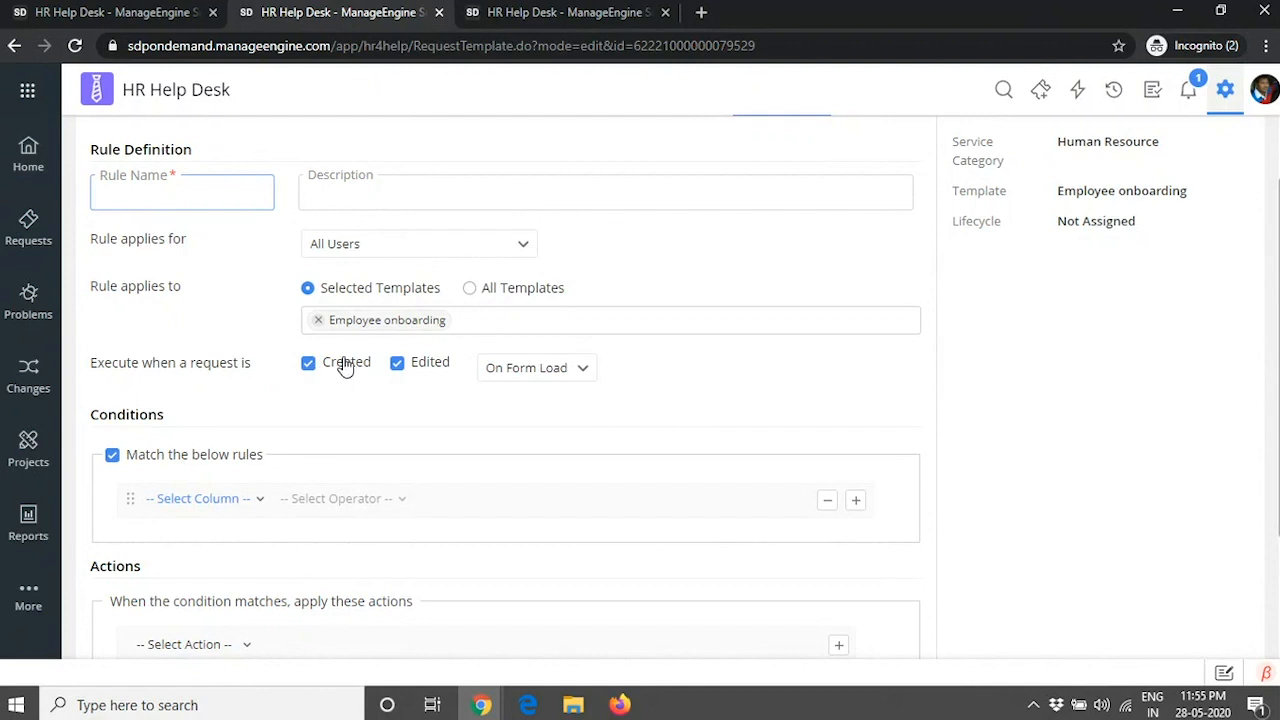
# - Set the rule to execute On Field Change of Category when a request is created or edited
pyautogui.click(553, 374)
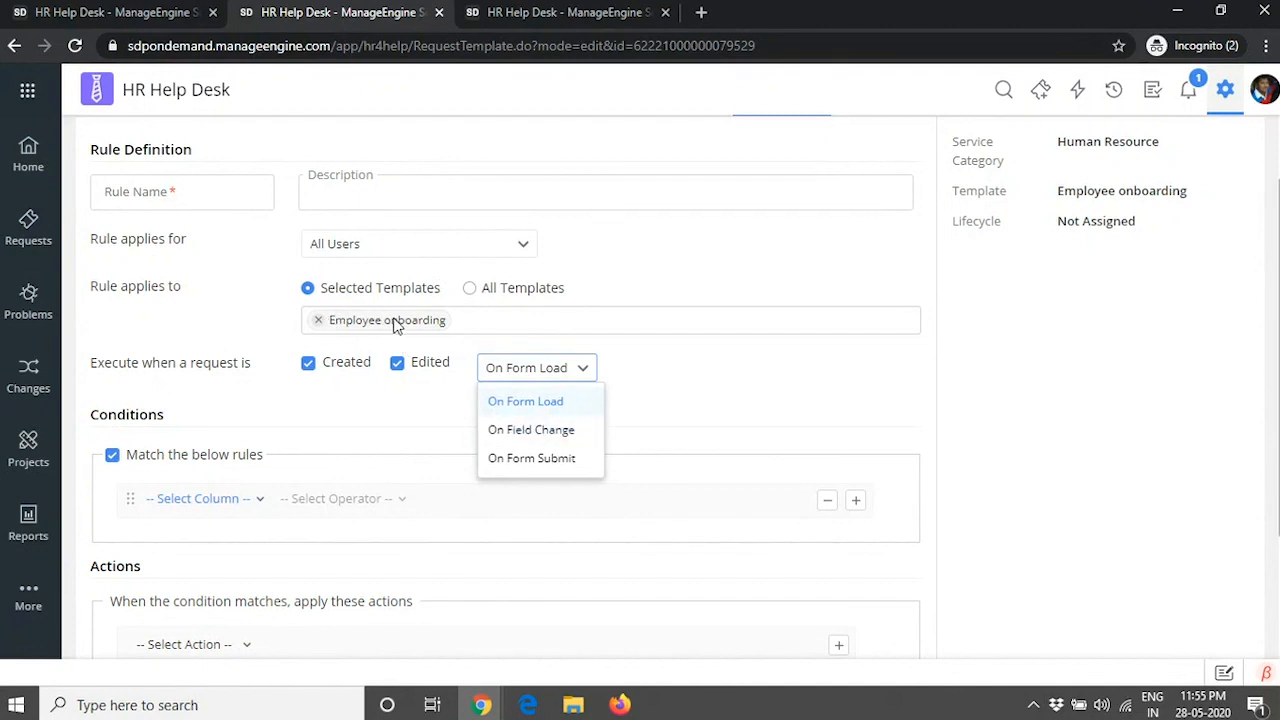
pyautogui.scroll(-1, 320, 445)
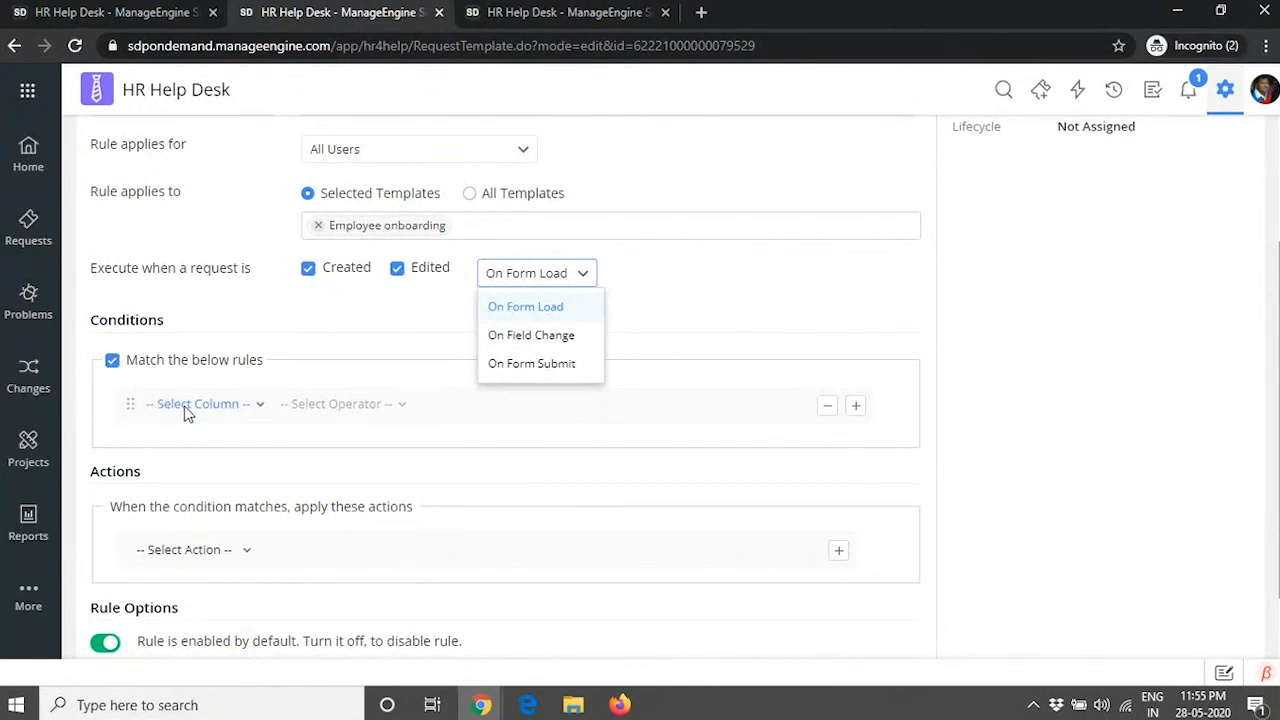
pyautogui.click(540, 336)
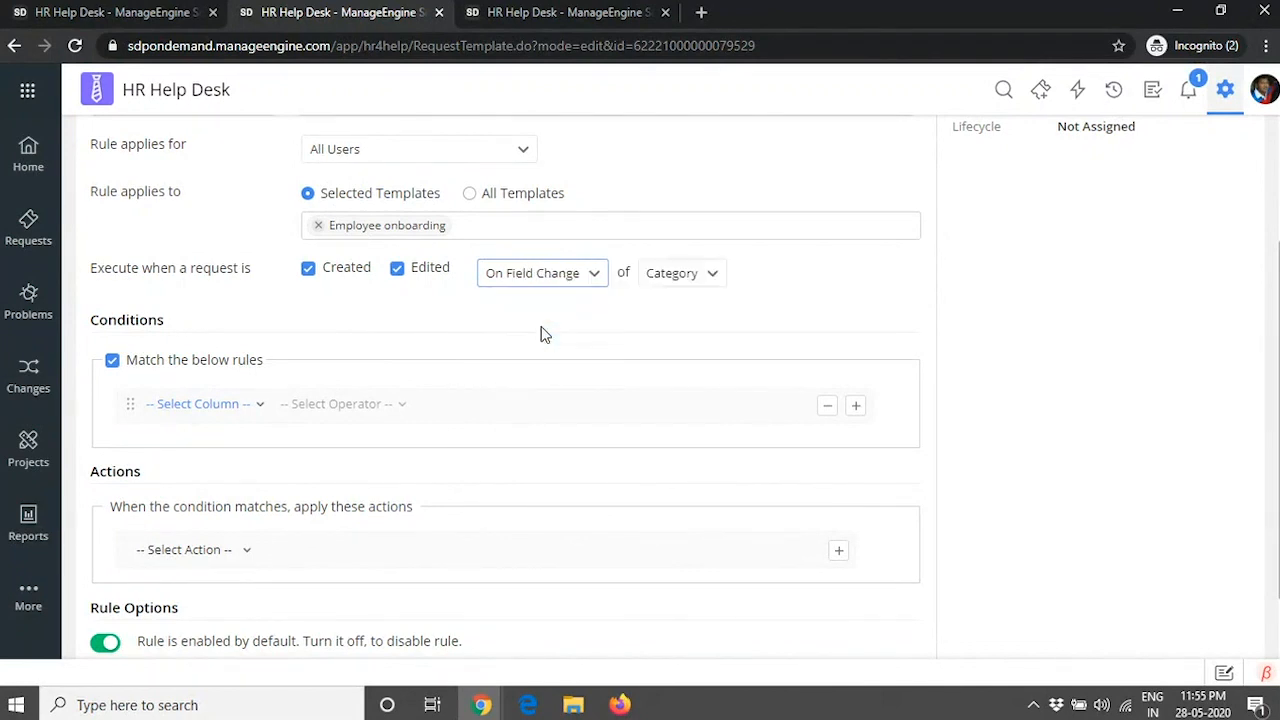
pyautogui.click(674, 272)
pyautogui.click(697, 376)
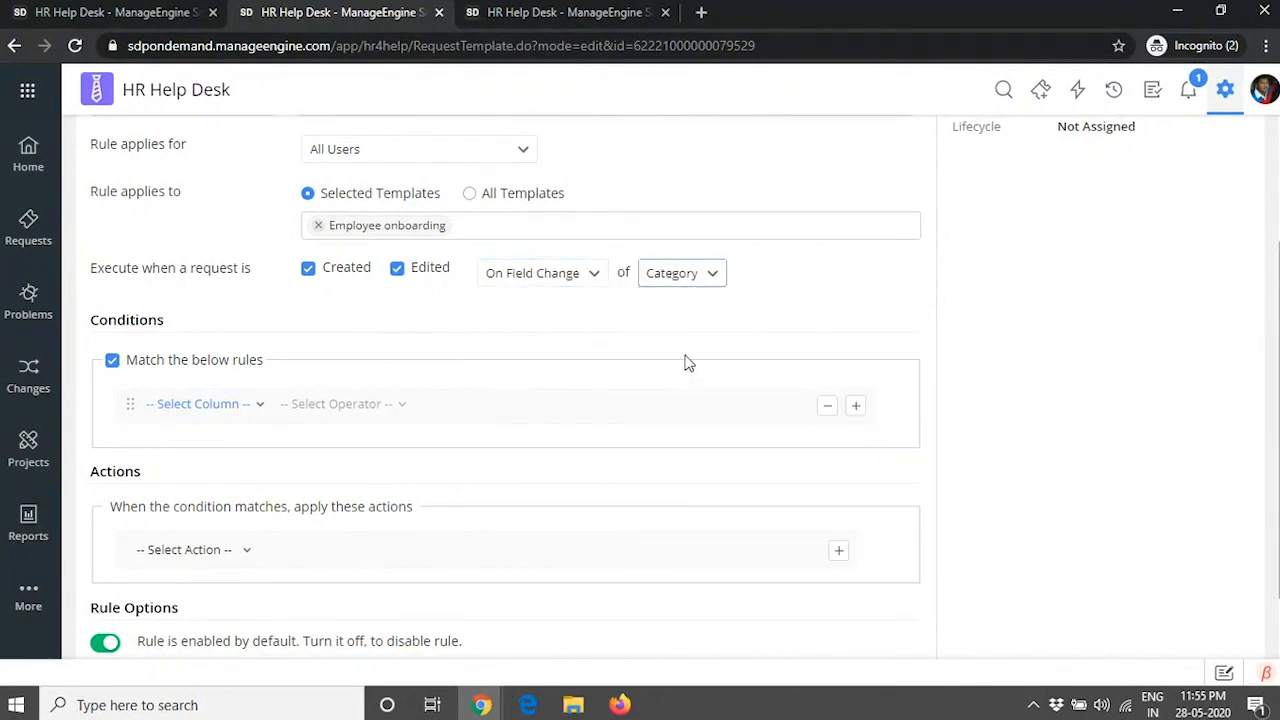
# - Add a rule condition that Category is Employee Recruitment
pyautogui.click(251, 410)
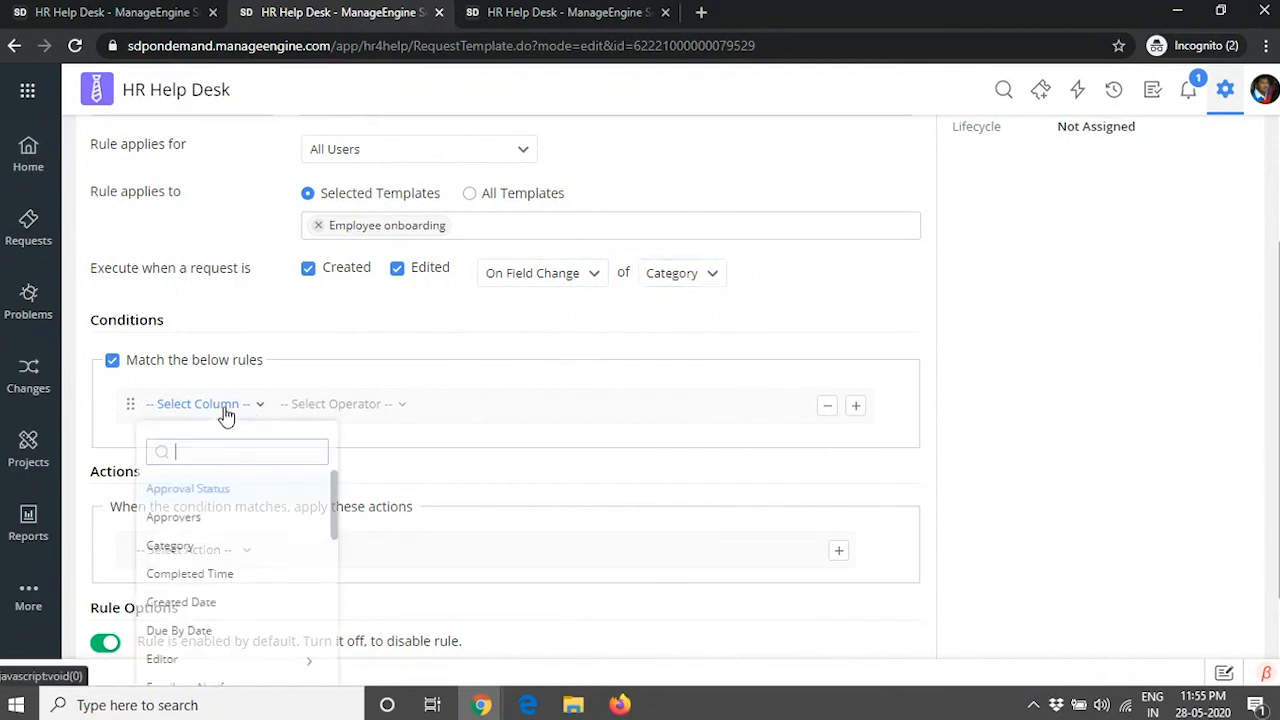
pyautogui.click(218, 543)
pyautogui.click(348, 406)
pyautogui.click(305, 489)
pyautogui.click(472, 414)
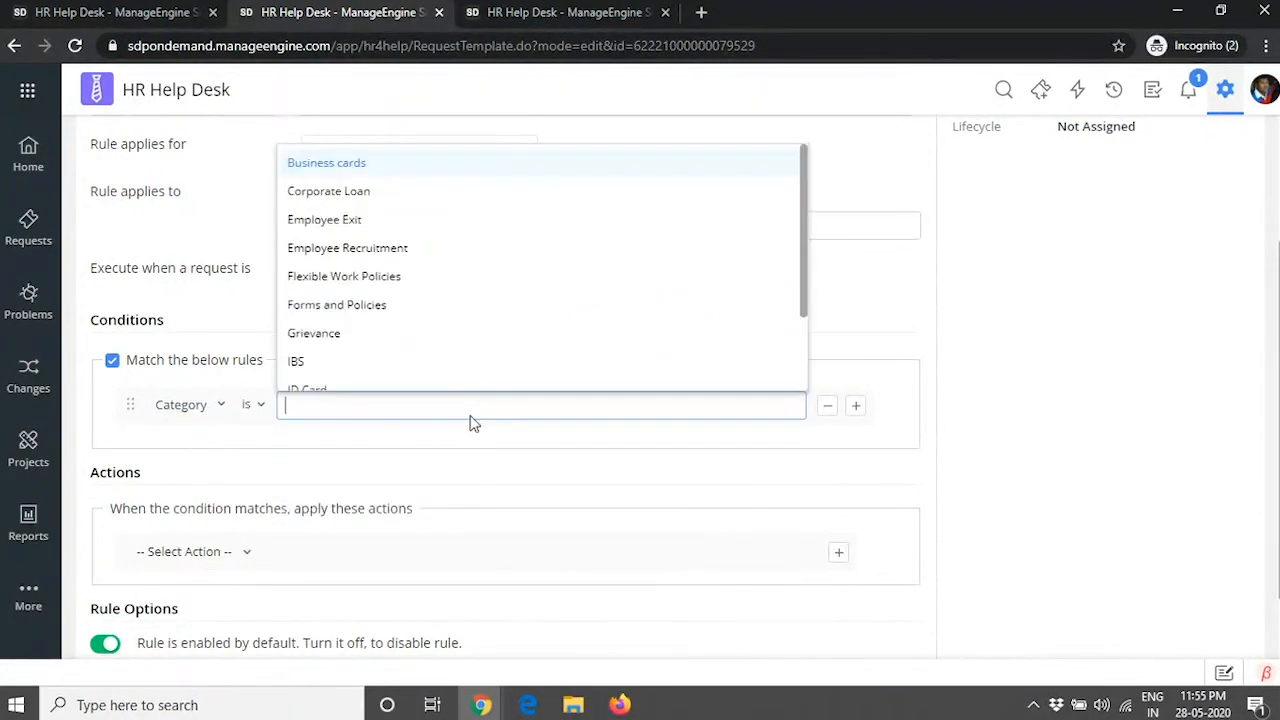
pyautogui.click(390, 234)
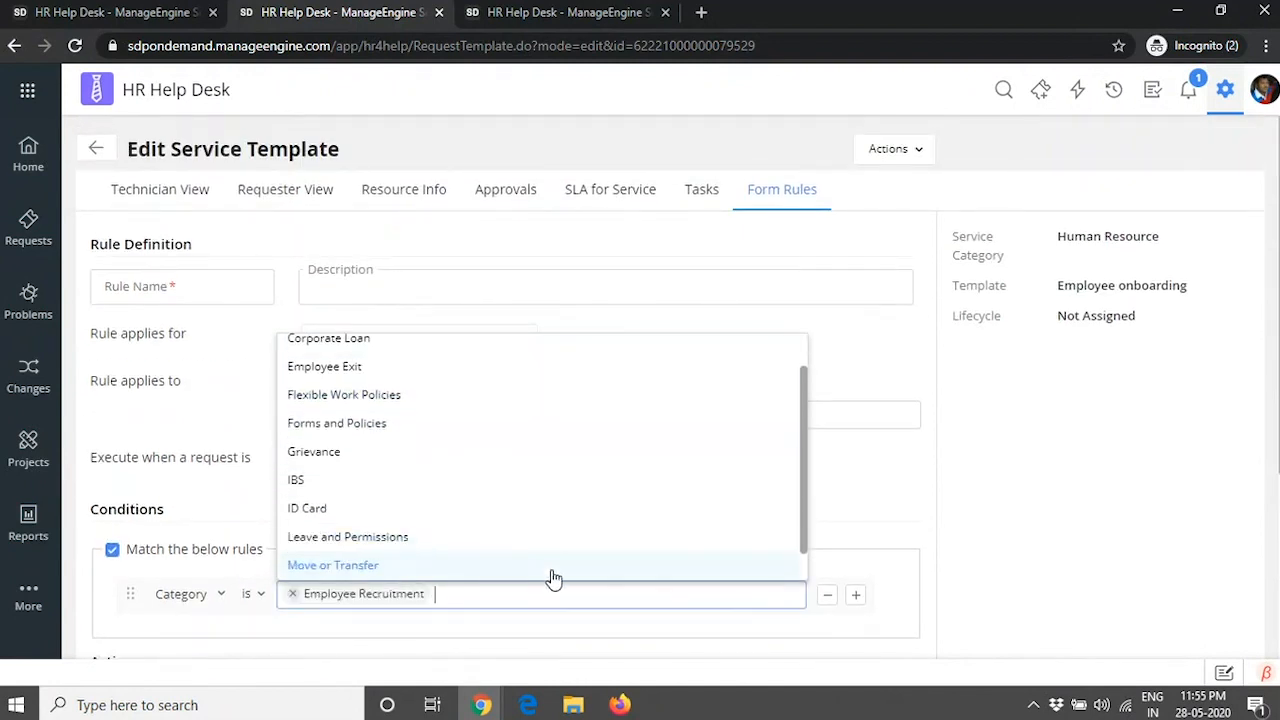
pyautogui.click(849, 512)
# - Examine the actions available for when the rule's condition matches
pyautogui.scroll(-1, 382, 592)
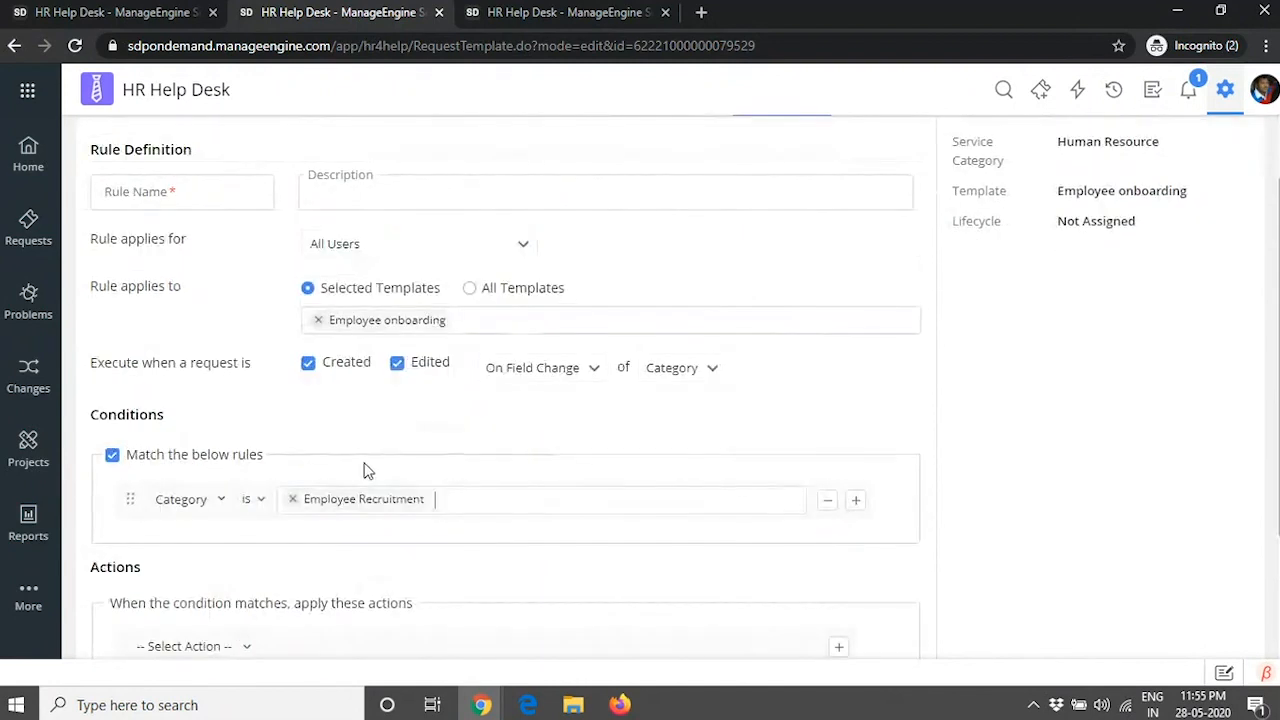
pyautogui.scroll(-1, 374, 509)
pyautogui.click(198, 553)
pyautogui.scroll(-5, 165, 550)
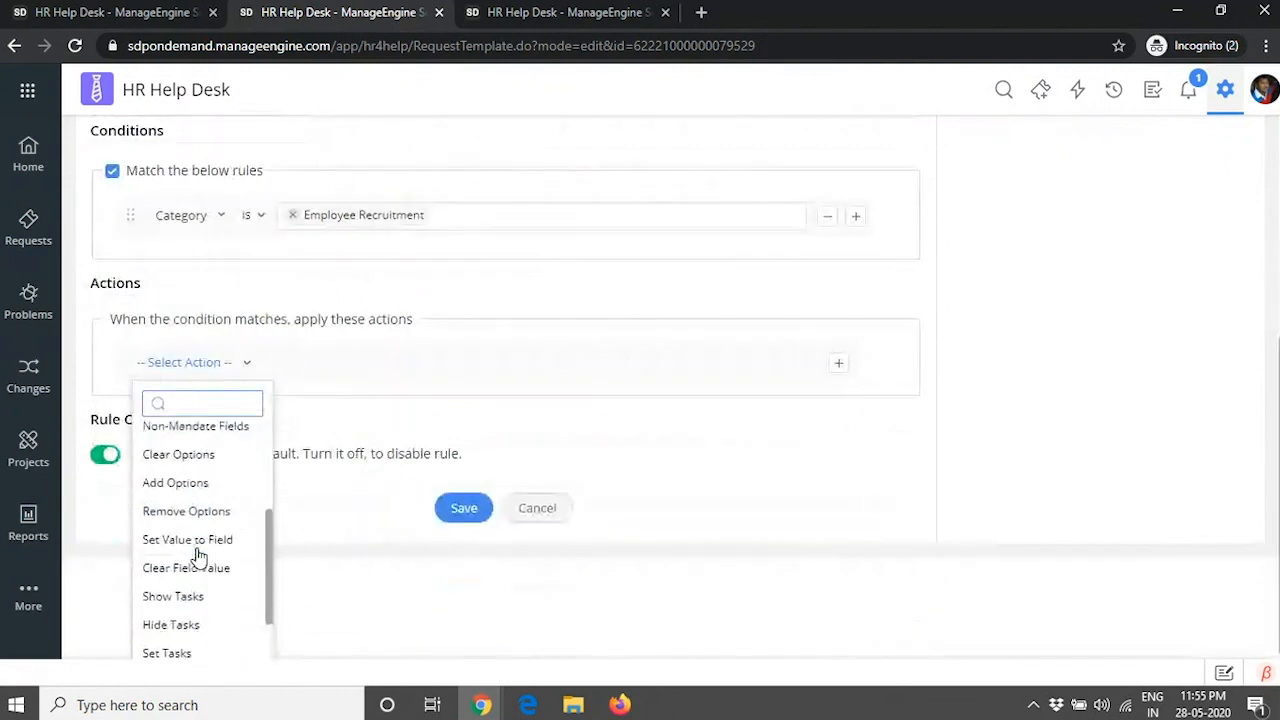
pyautogui.scroll(5, 191, 494)
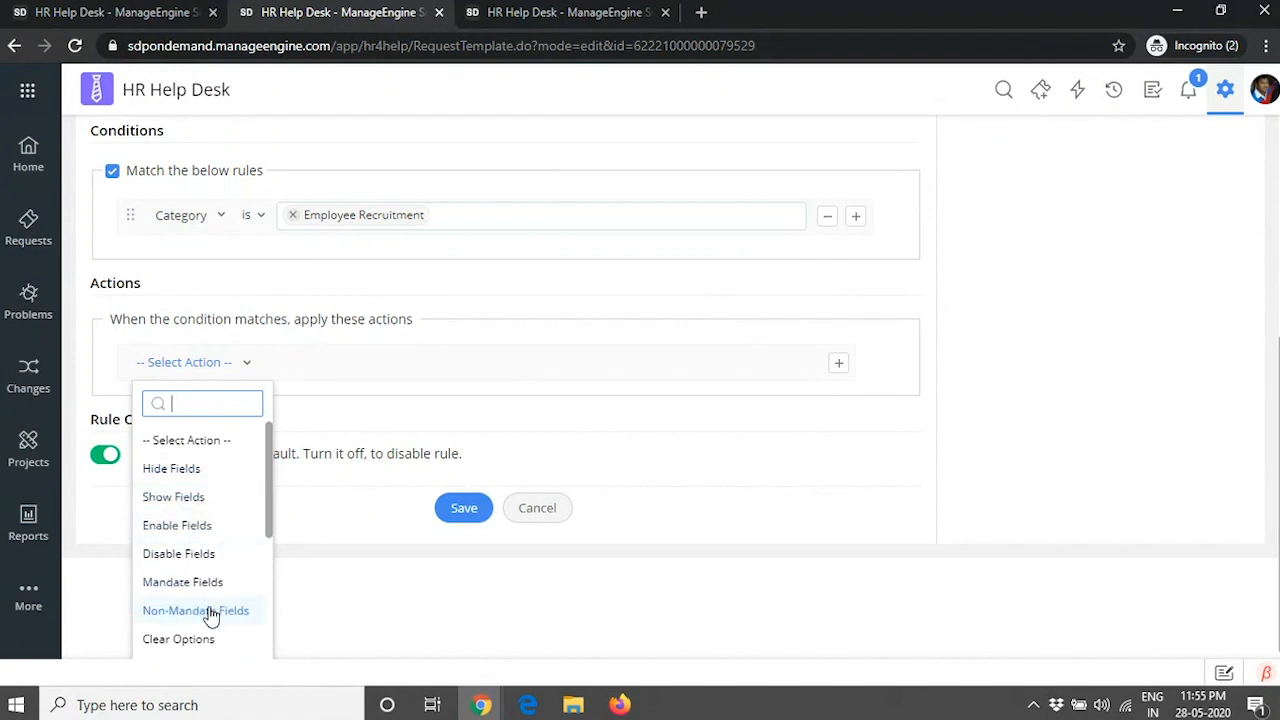
pyautogui.scroll(-1, 221, 610)
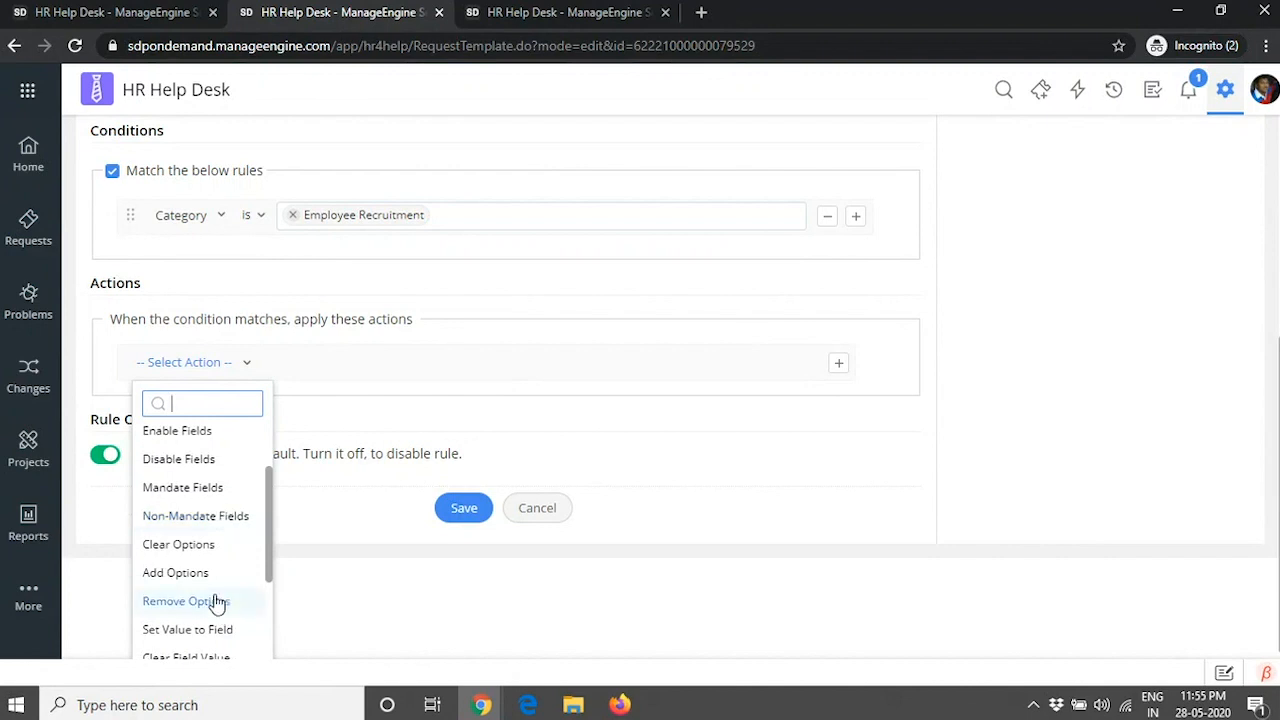
pyautogui.scroll(5, 387, 403)
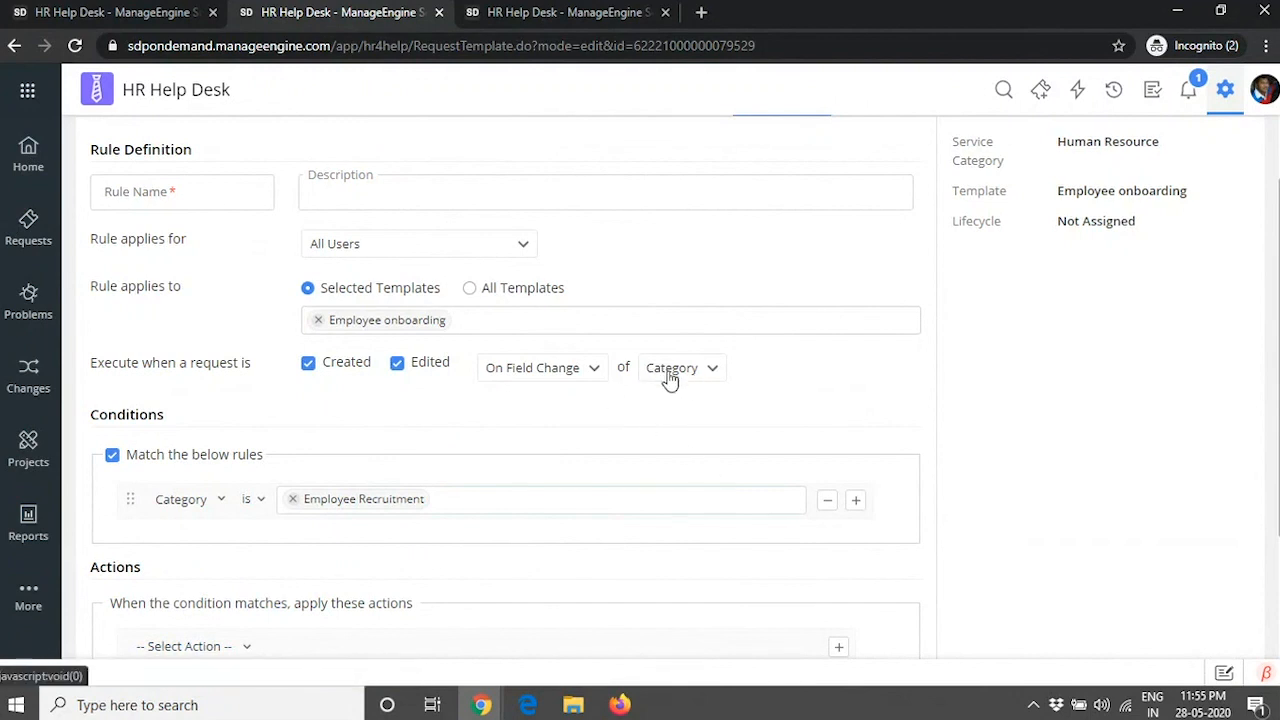
# - Remove Employee Recruitment from the Category condition and check the other category values on offer
pyautogui.click(293, 500)
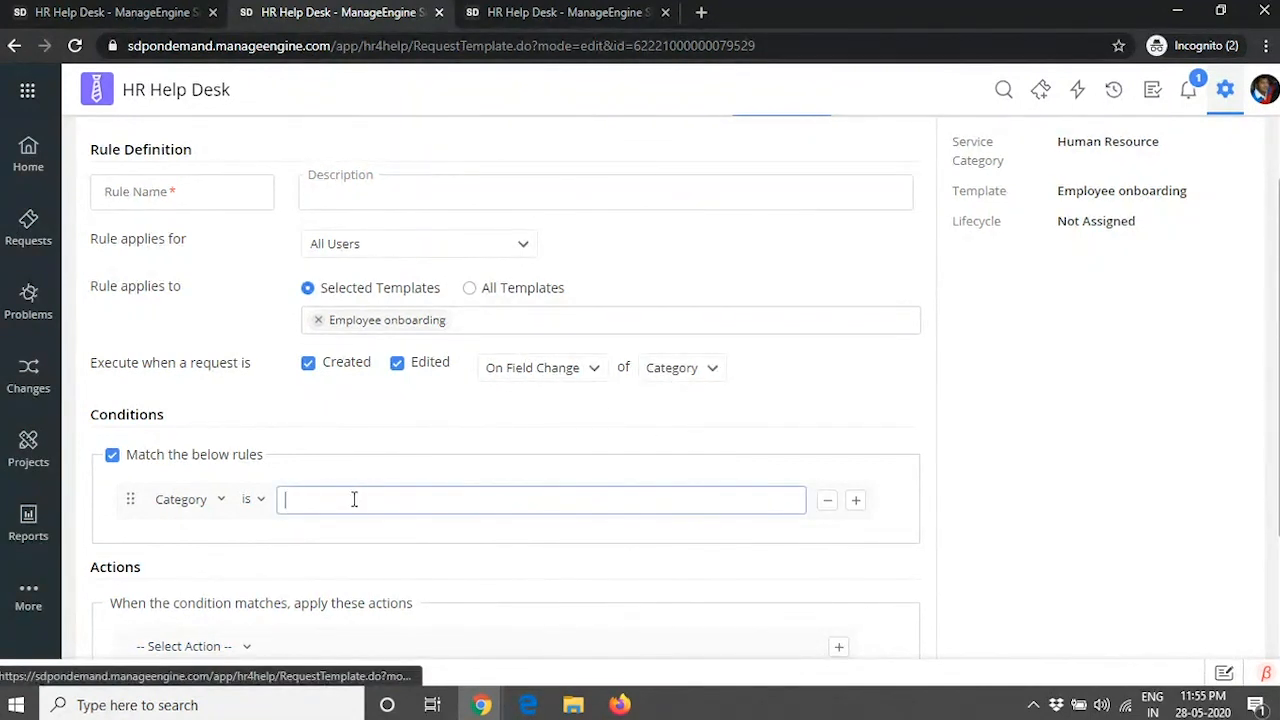
pyautogui.click(334, 497)
pyautogui.scroll(1, 366, 286)
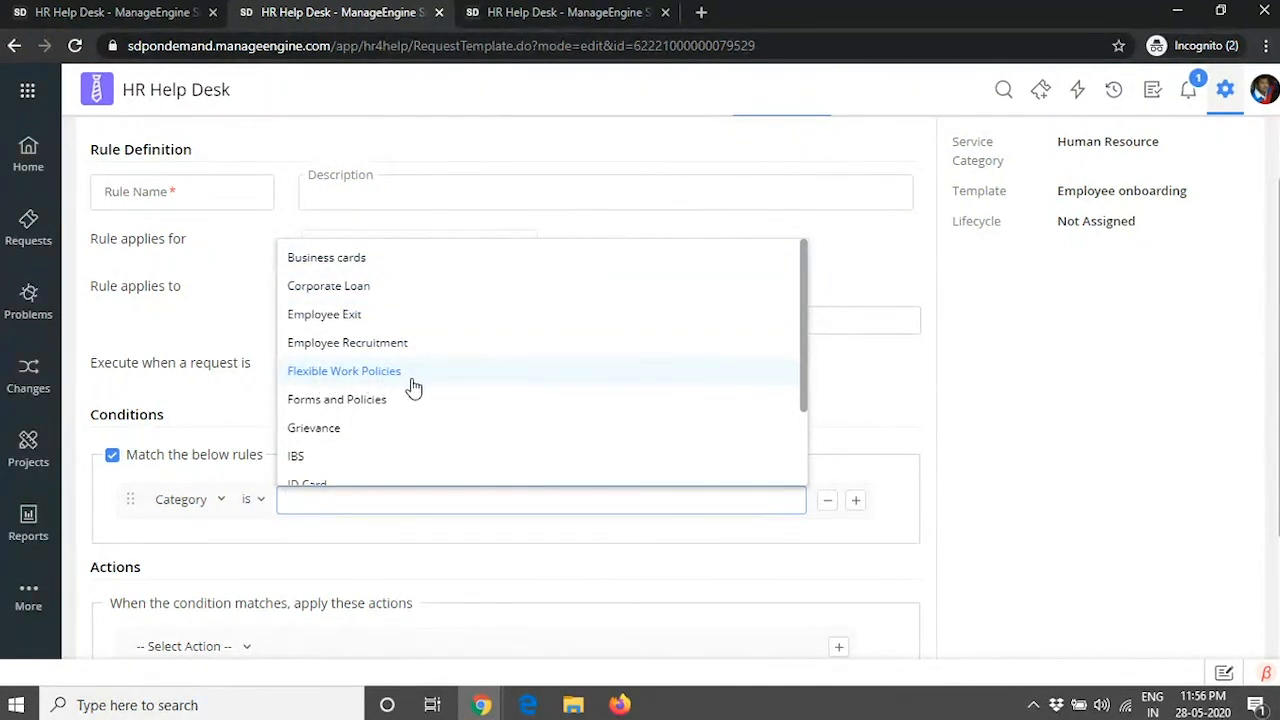
pyautogui.press('Escape')
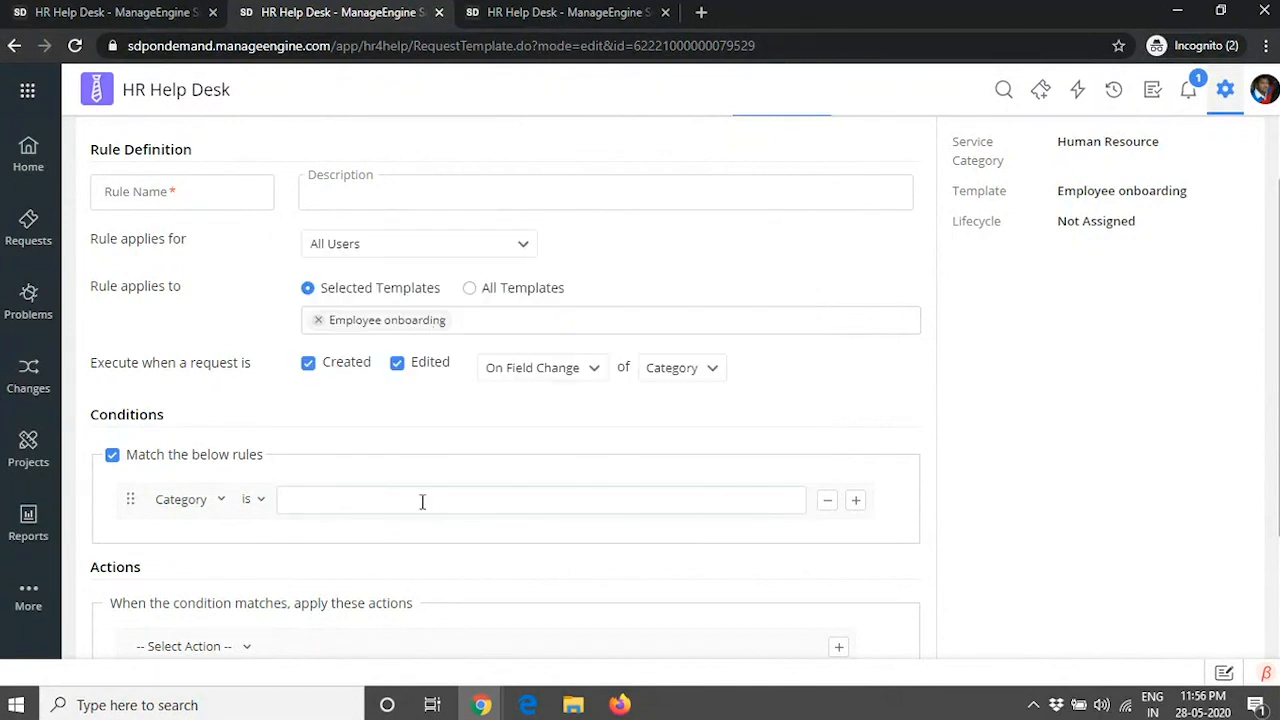
pyautogui.click(366, 502)
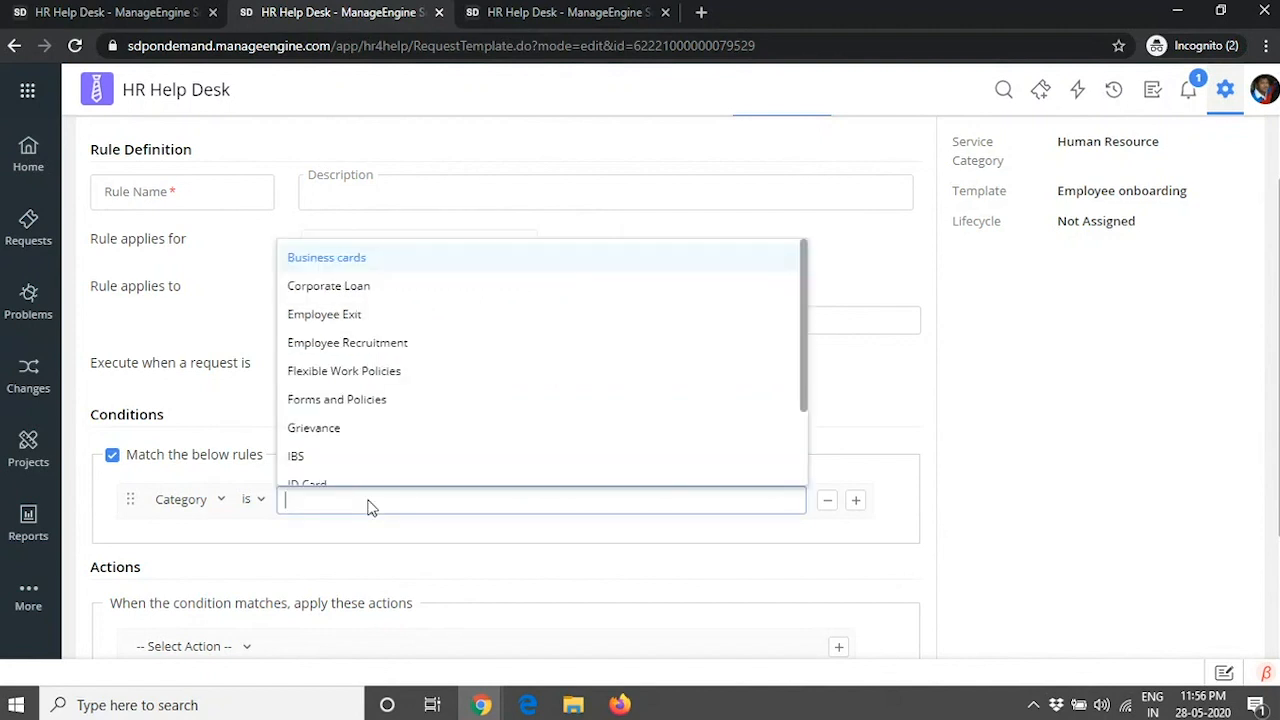
pyautogui.scroll(1, 352, 383)
pyautogui.click(229, 343)
pyautogui.scroll(-3, 300, 471)
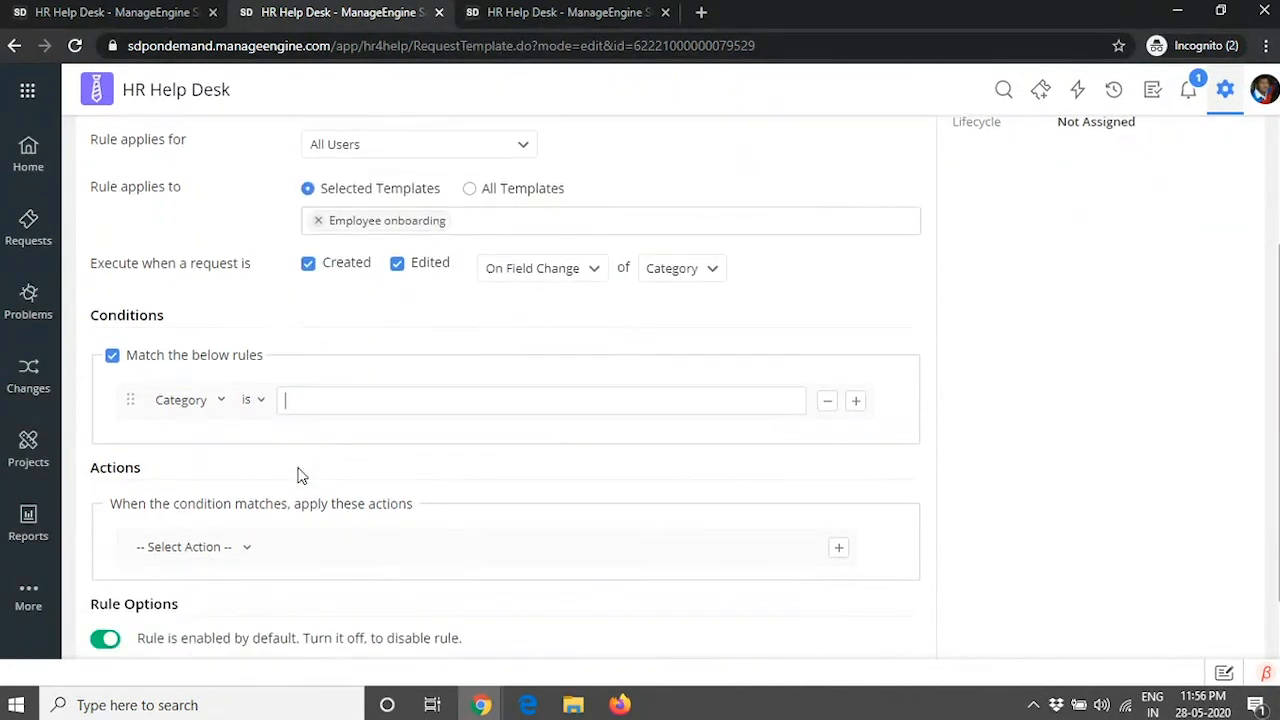
# - Turn off condition matching for the rule and set it to execute On Form Load
pyautogui.click(112, 272)
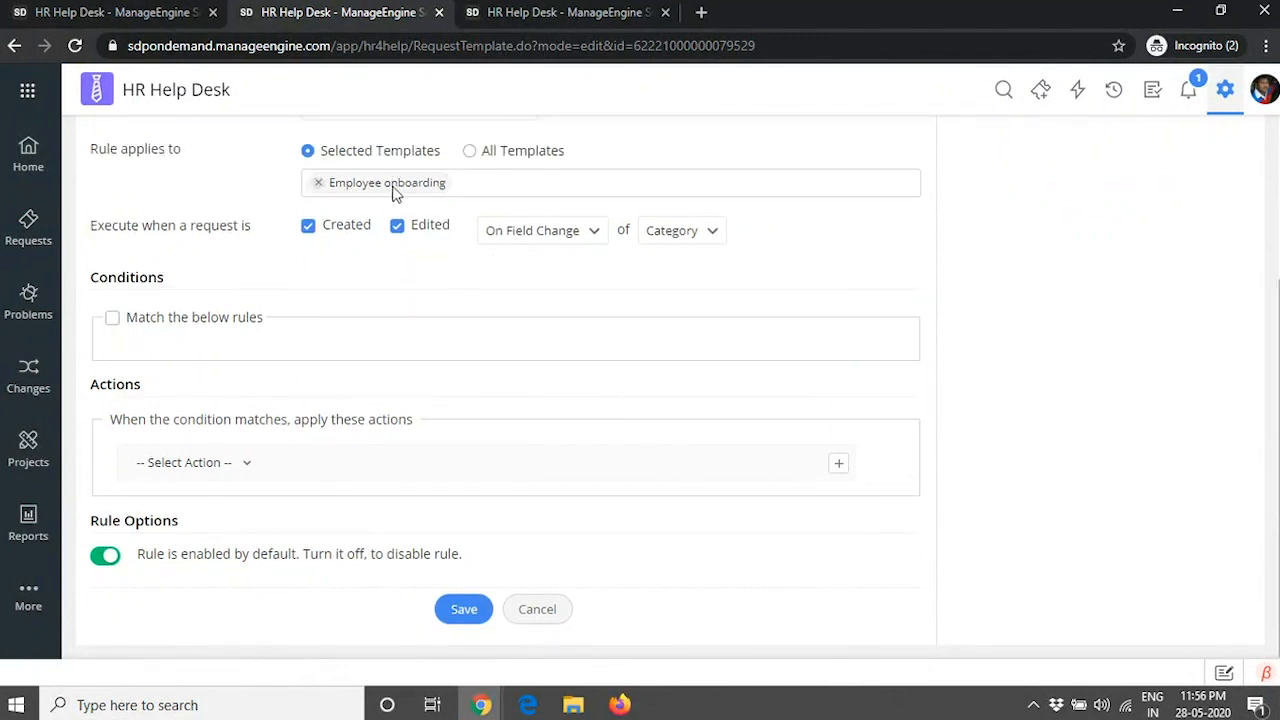
pyautogui.click(540, 240)
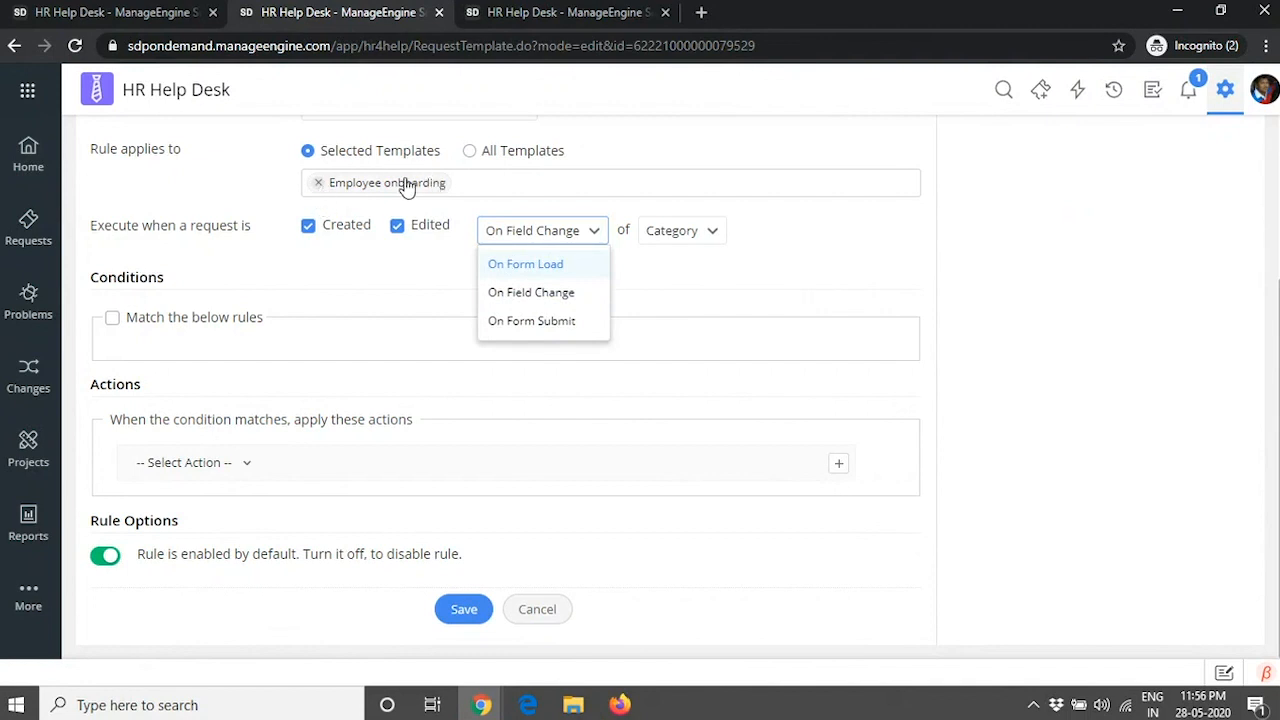
pyautogui.click(526, 264)
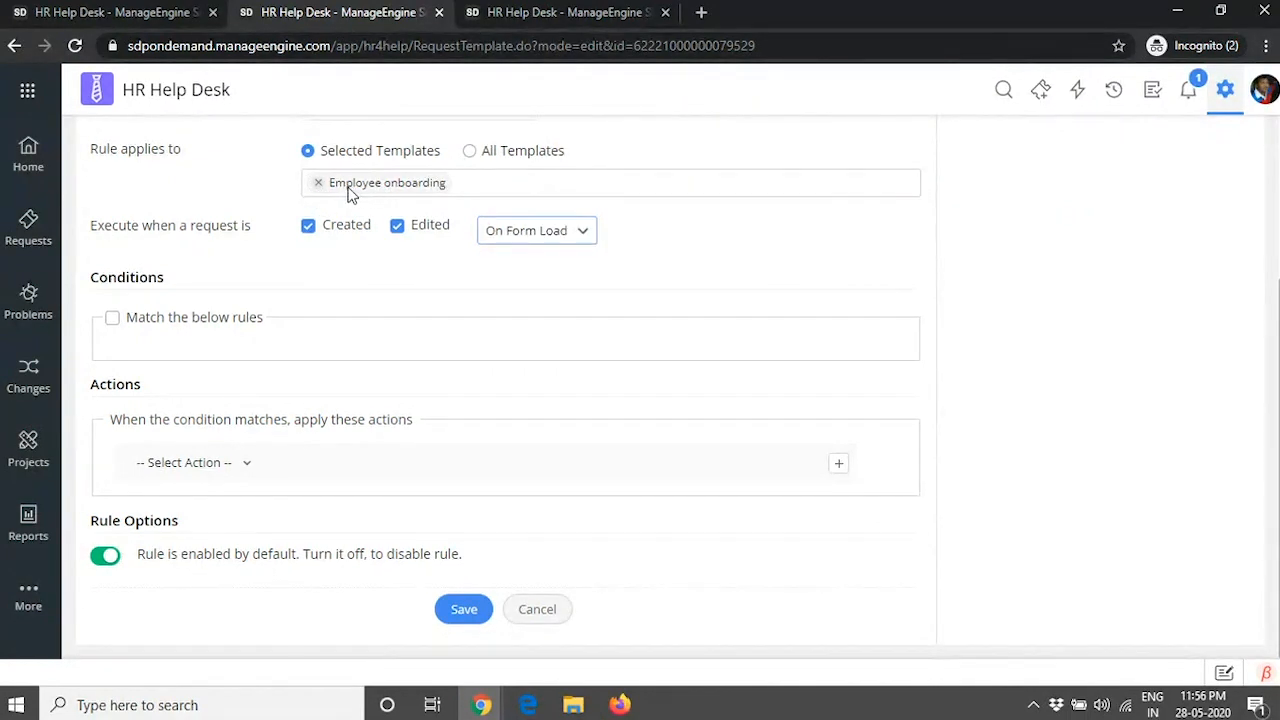
# - Set the rule's action to Remove Options for the Category field
pyautogui.click(191, 474)
pyautogui.scroll(-2, 189, 588)
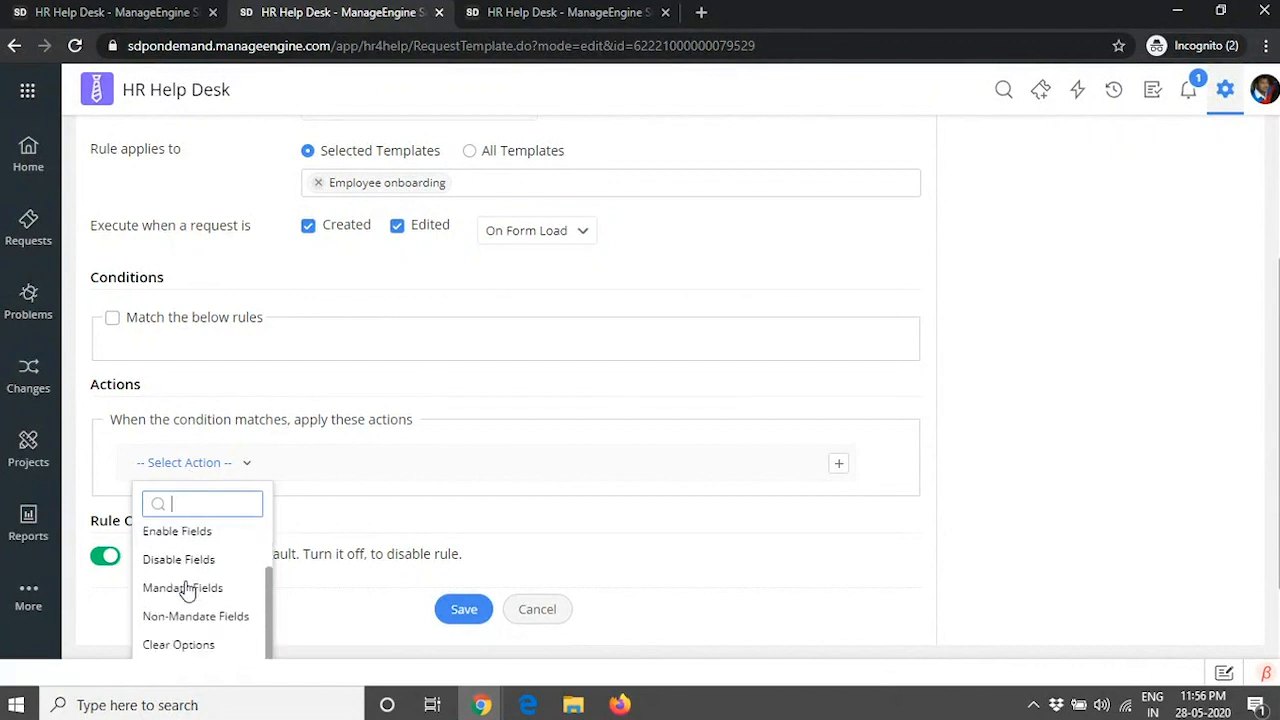
pyautogui.scroll(2, 203, 558)
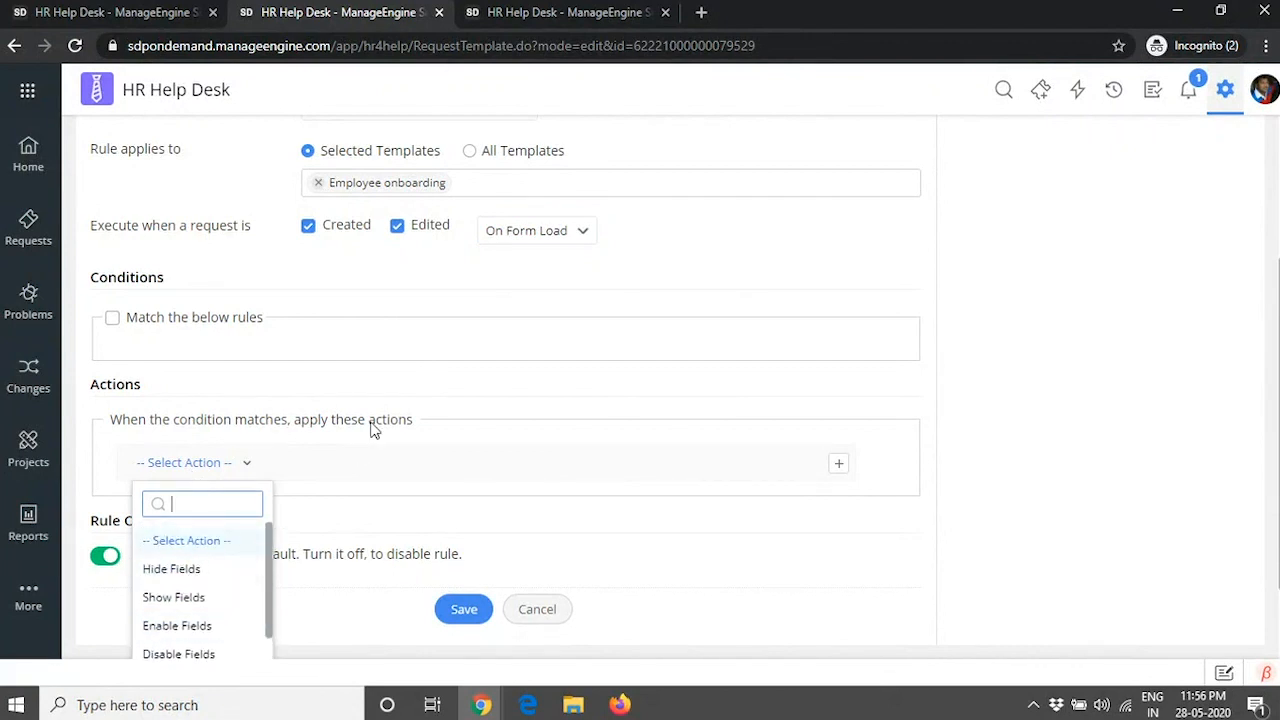
pyautogui.scroll(-1, 386, 420)
pyautogui.scroll(-1, 228, 520)
pyautogui.scroll(-2, 228, 520)
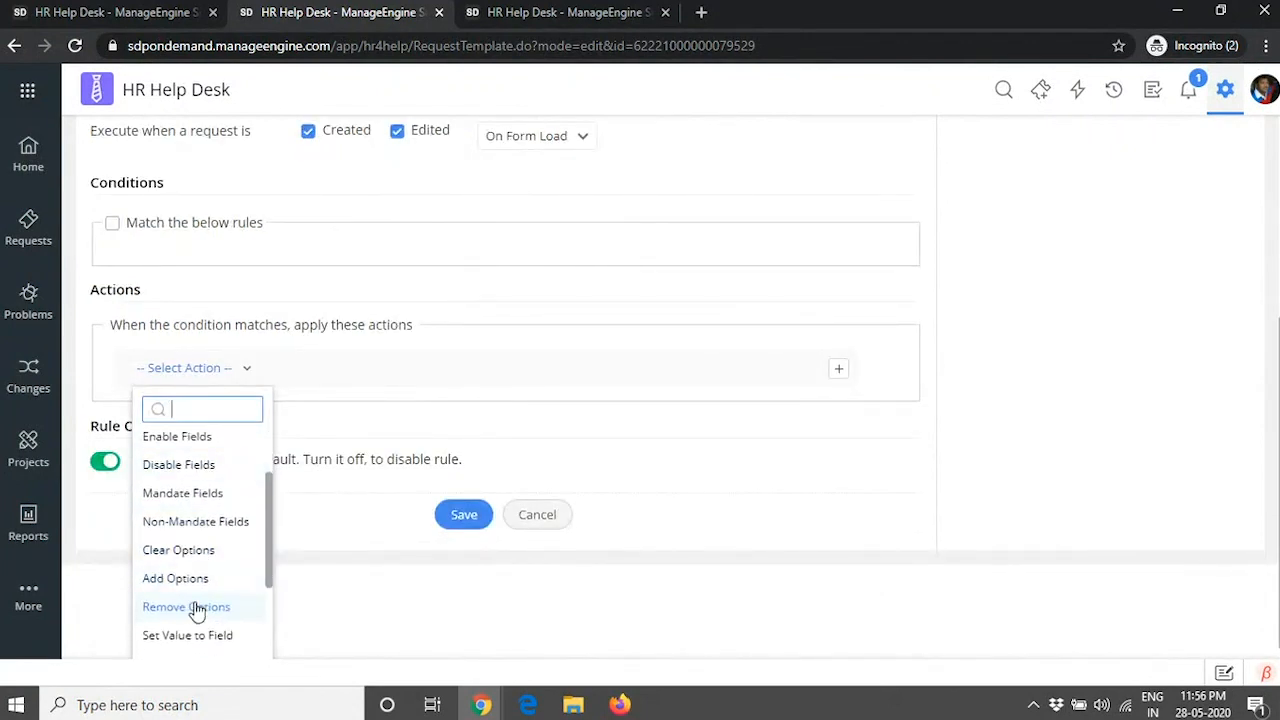
pyautogui.click(196, 608)
pyautogui.click(308, 466)
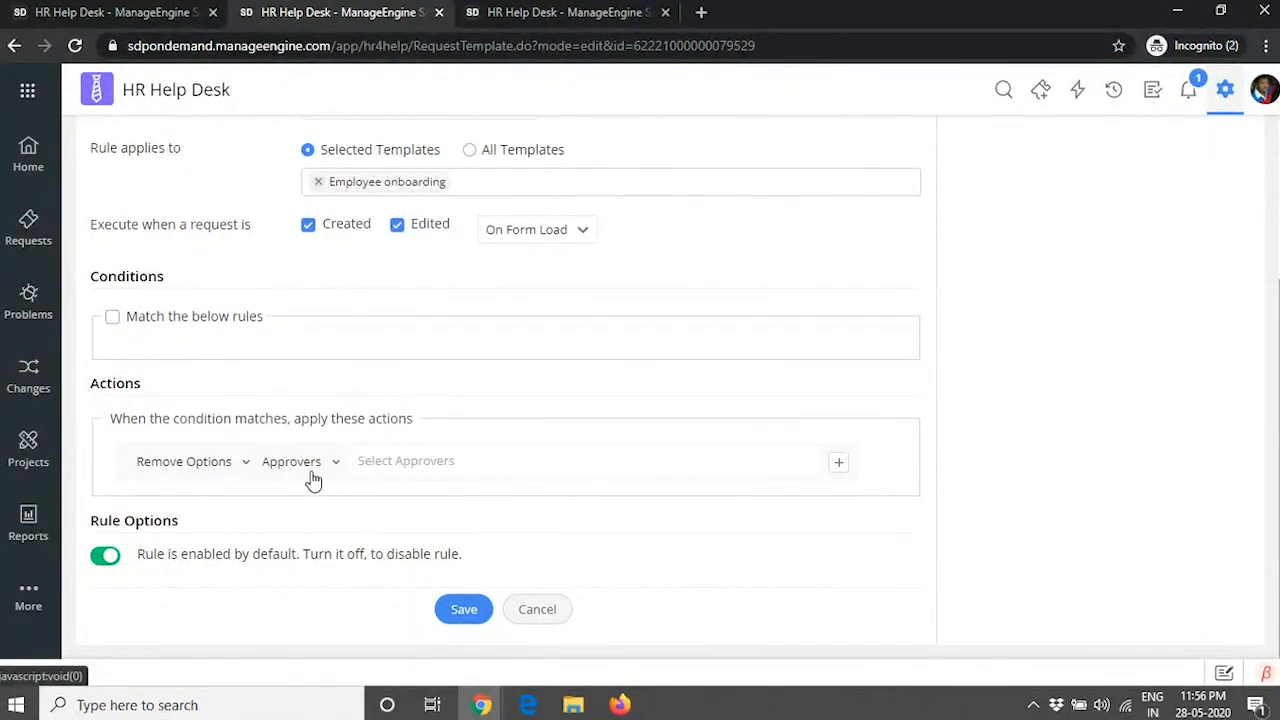
pyautogui.click(304, 470)
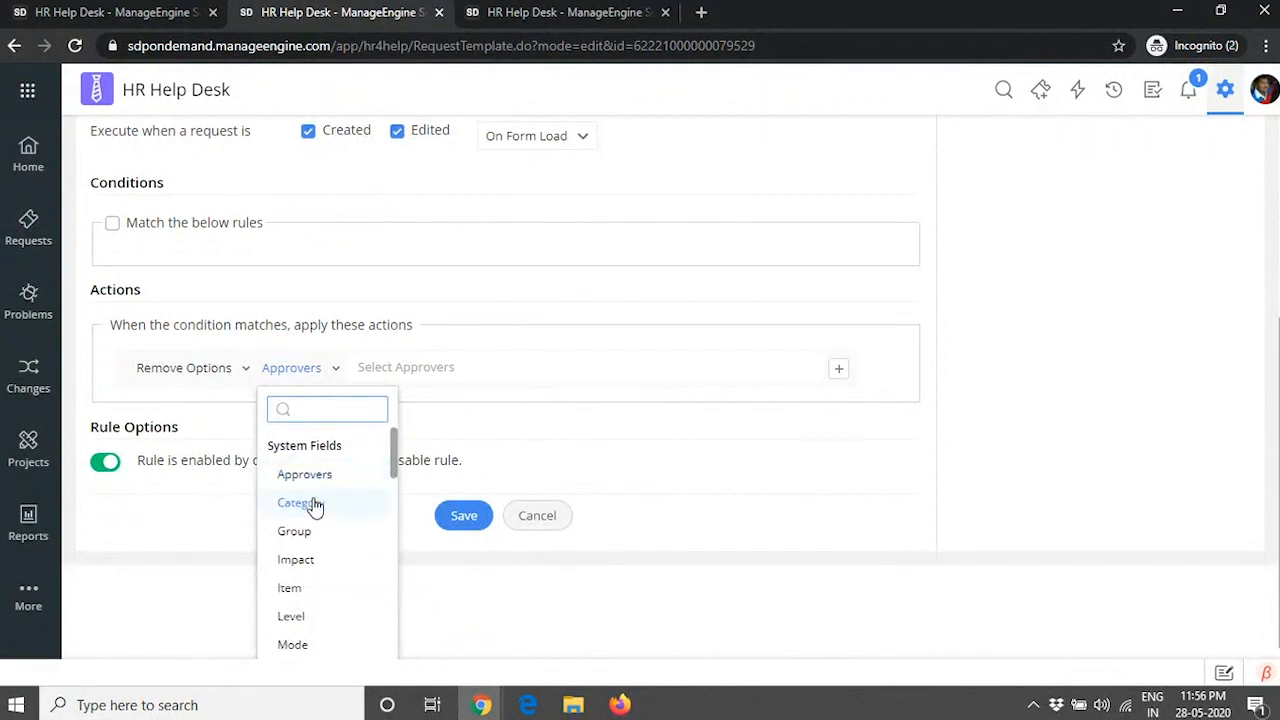
pyautogui.click(313, 505)
# - Choose Business cards, Corporate Loan, Employee Exit and Grievance as the category options the rule removes
pyautogui.click(380, 461)
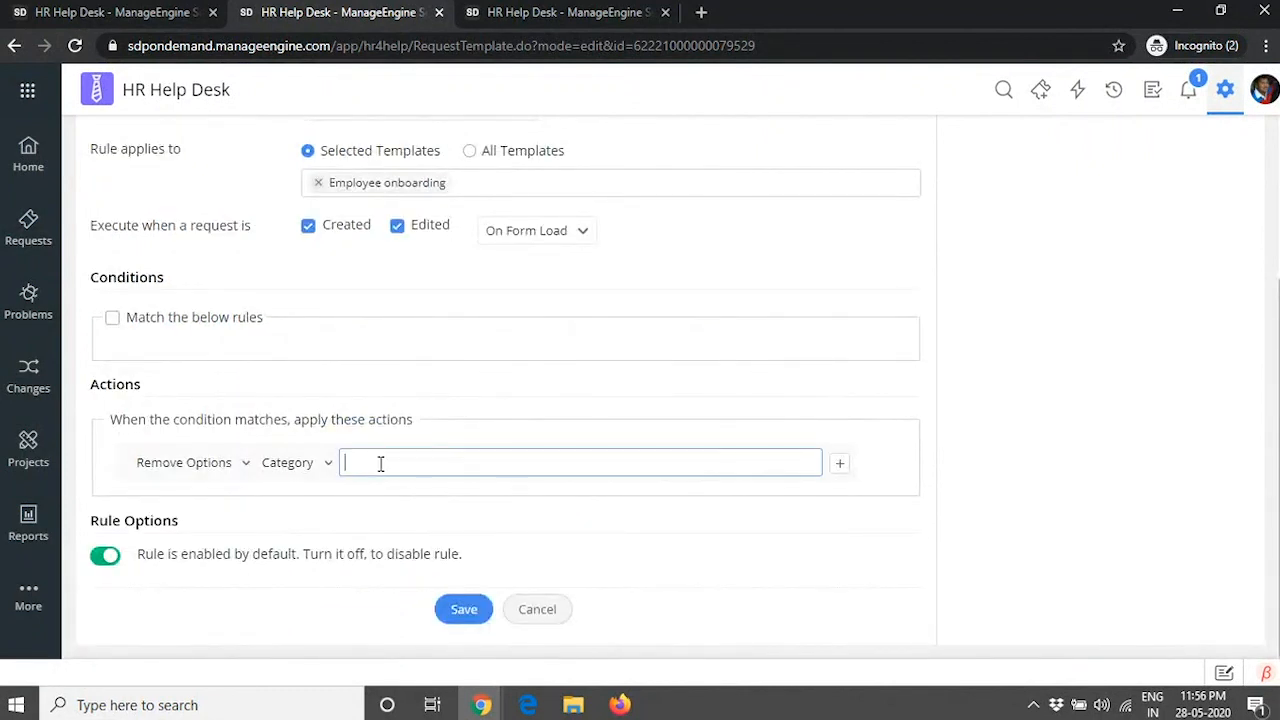
pyautogui.click(447, 438)
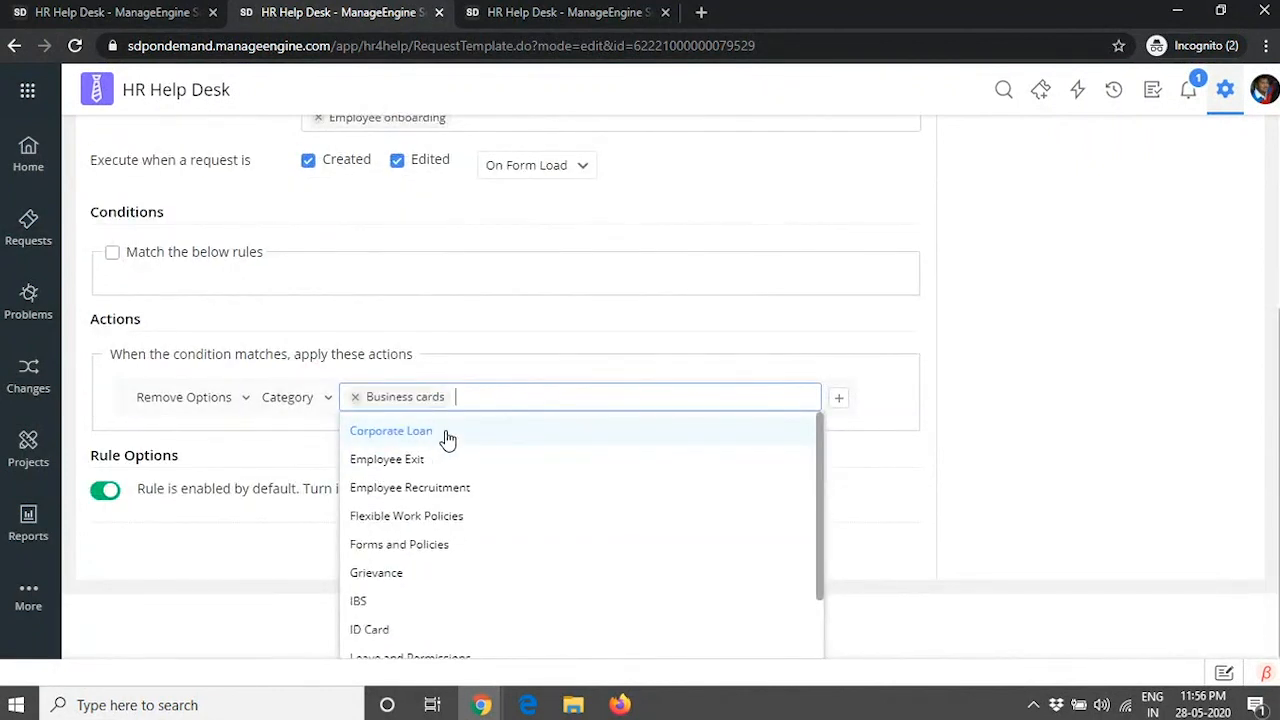
pyautogui.click(465, 437)
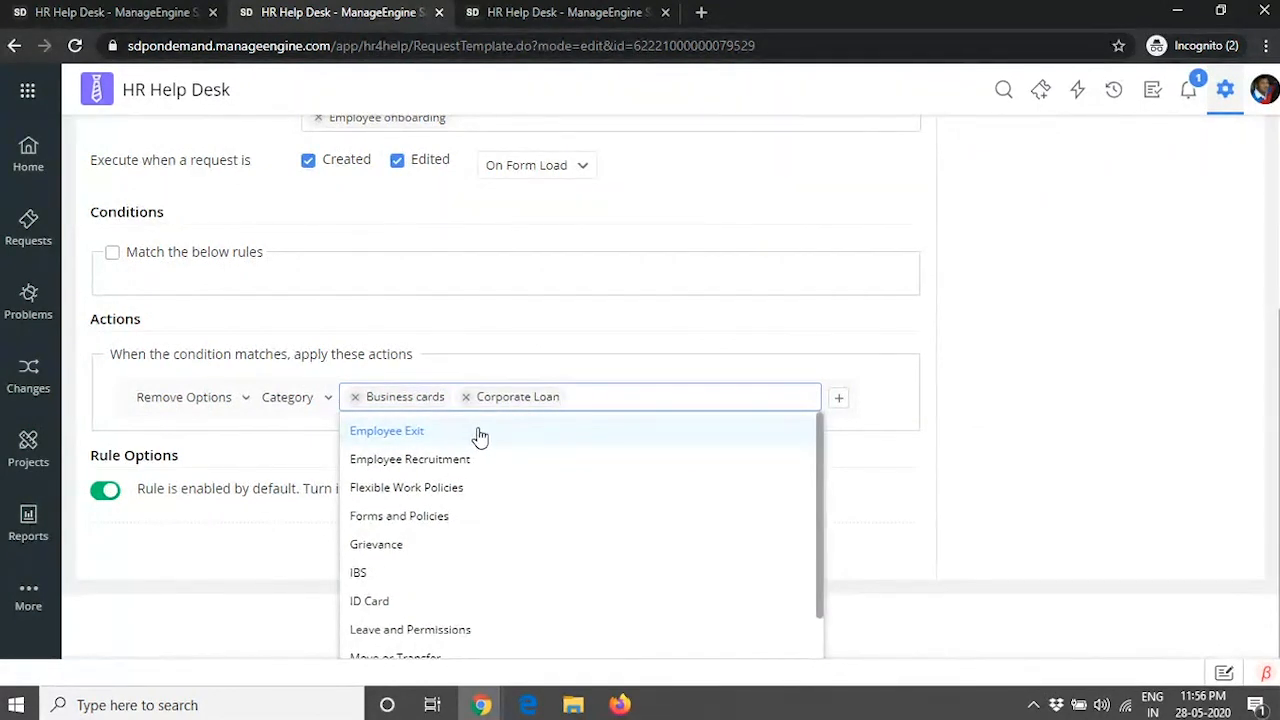
pyautogui.click(470, 433)
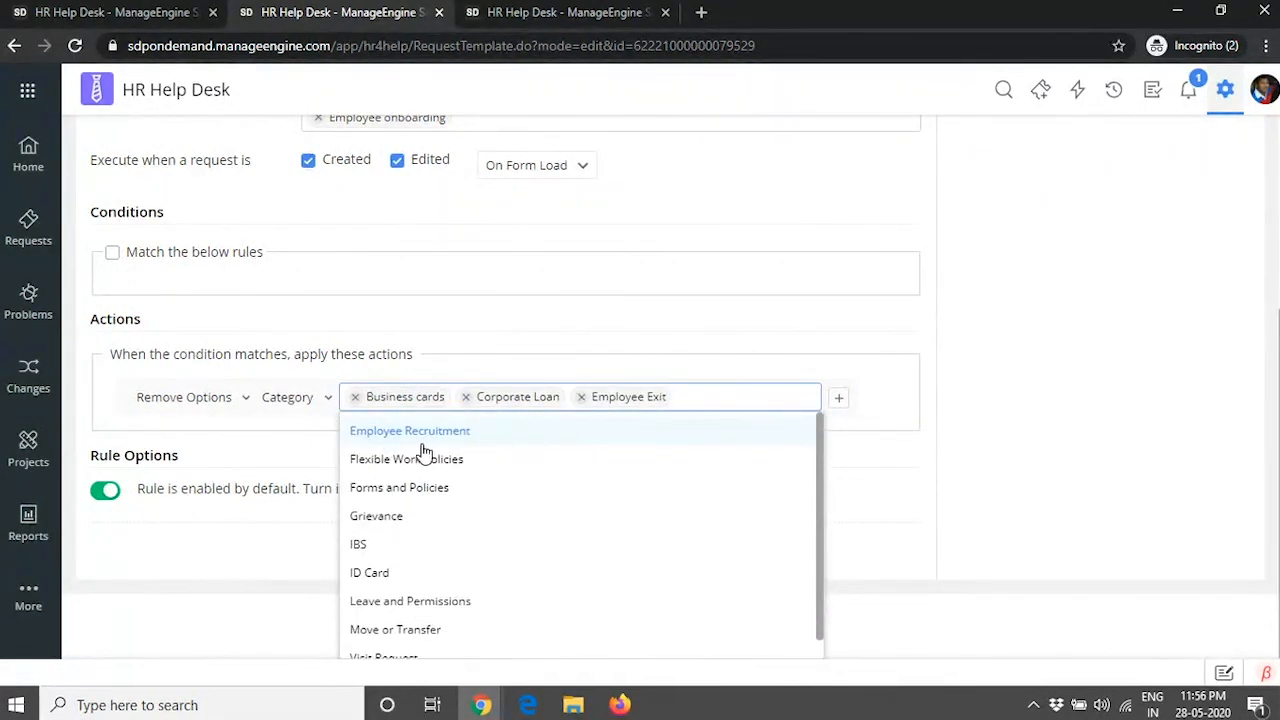
pyautogui.click(476, 516)
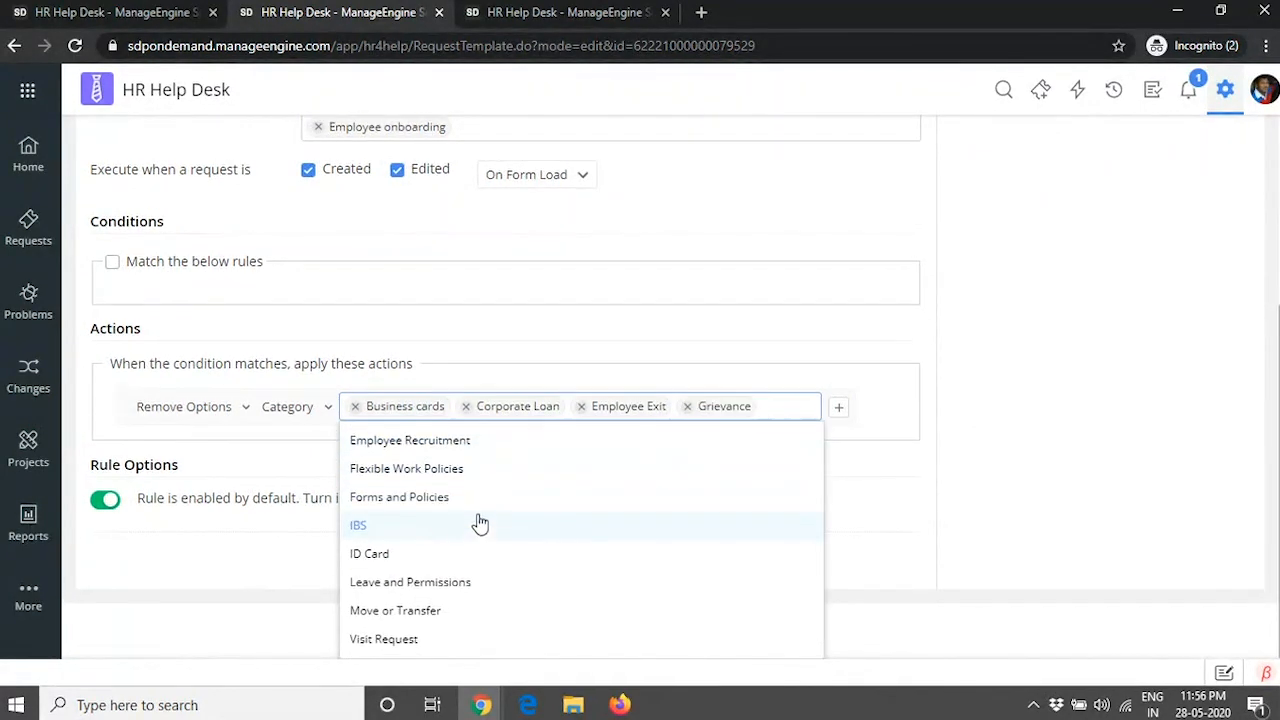
pyautogui.click(840, 396)
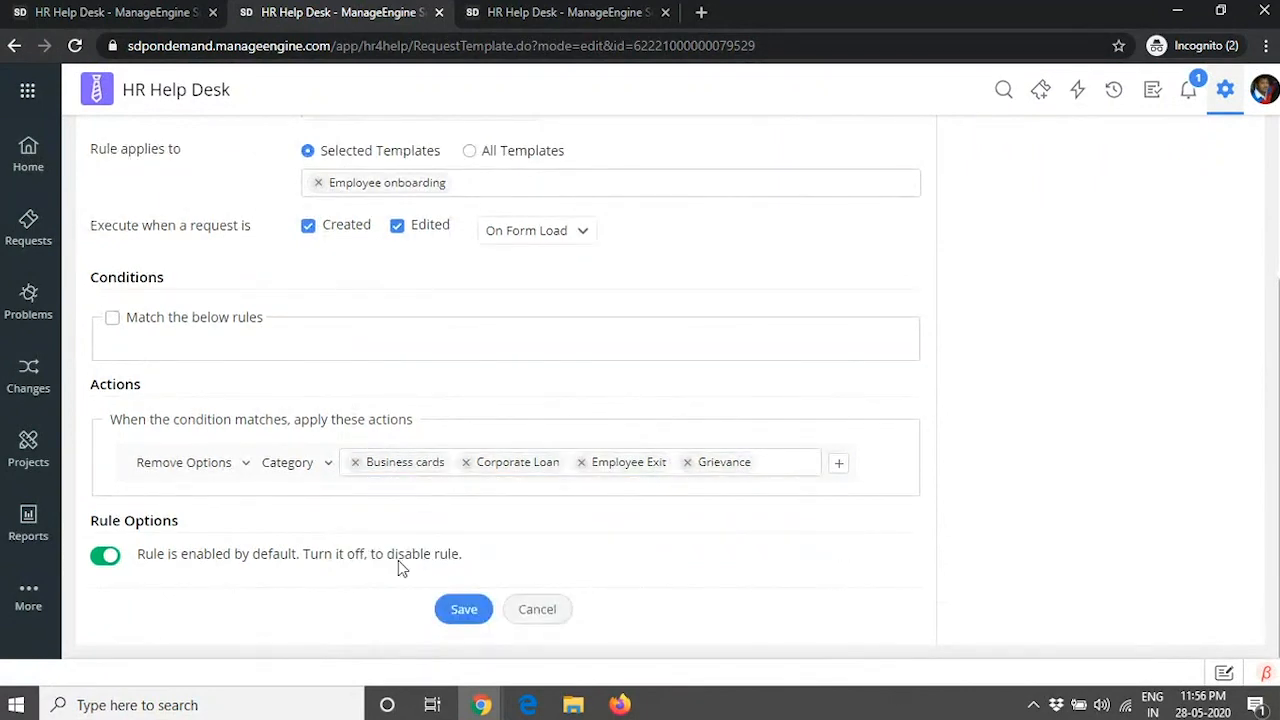
pyautogui.scroll(1, 642, 447)
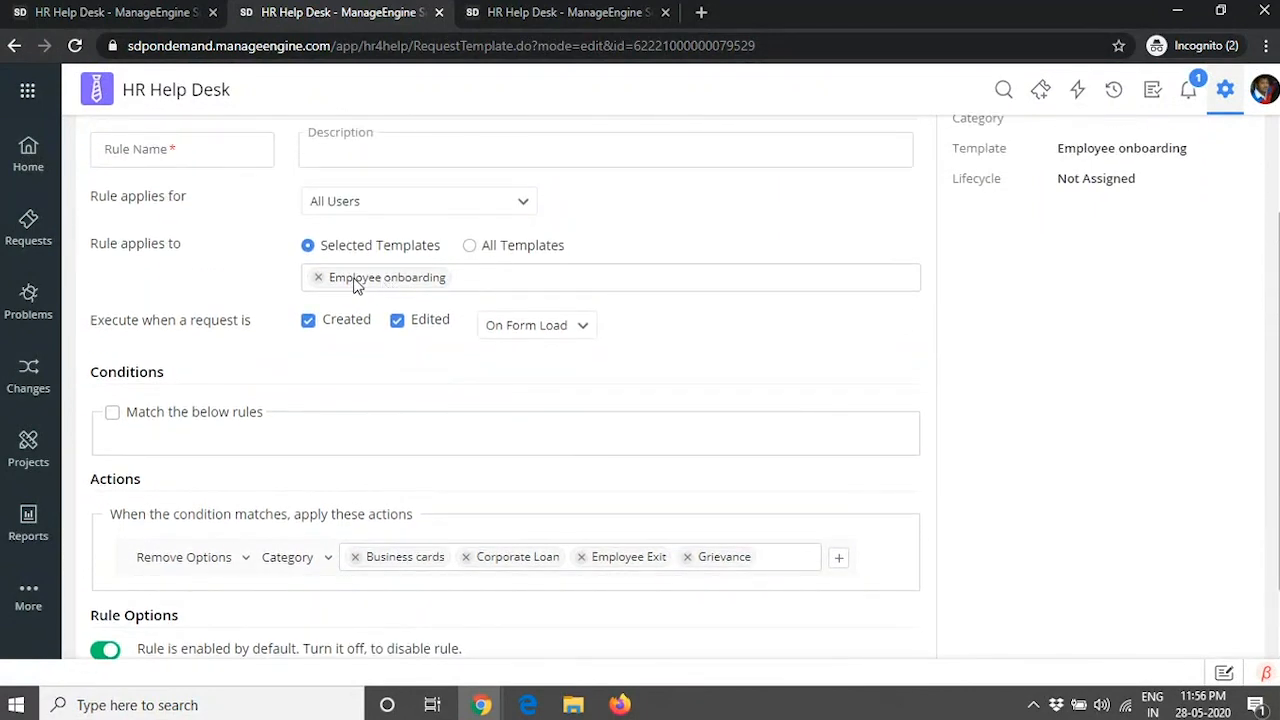
# - Change the unsaved form rule's execution event to On Form Submit
pyautogui.scroll(2, 512, 371)
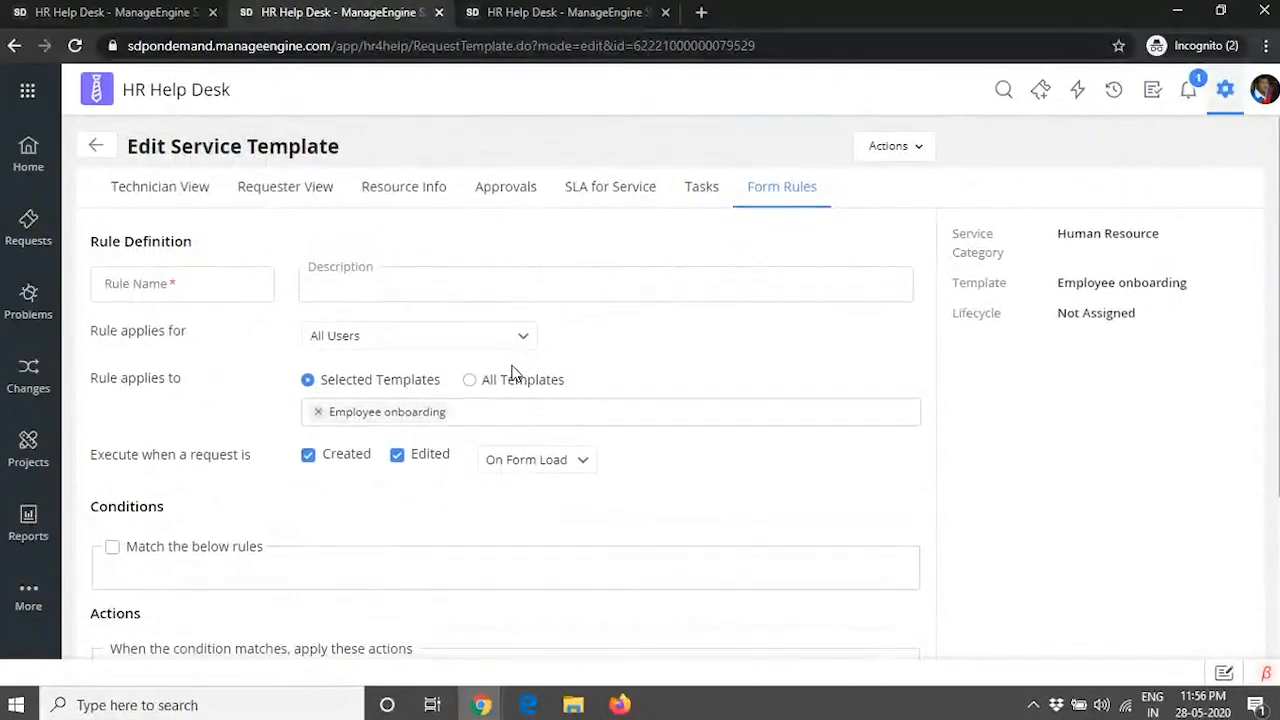
pyautogui.scroll(-3, 513, 372)
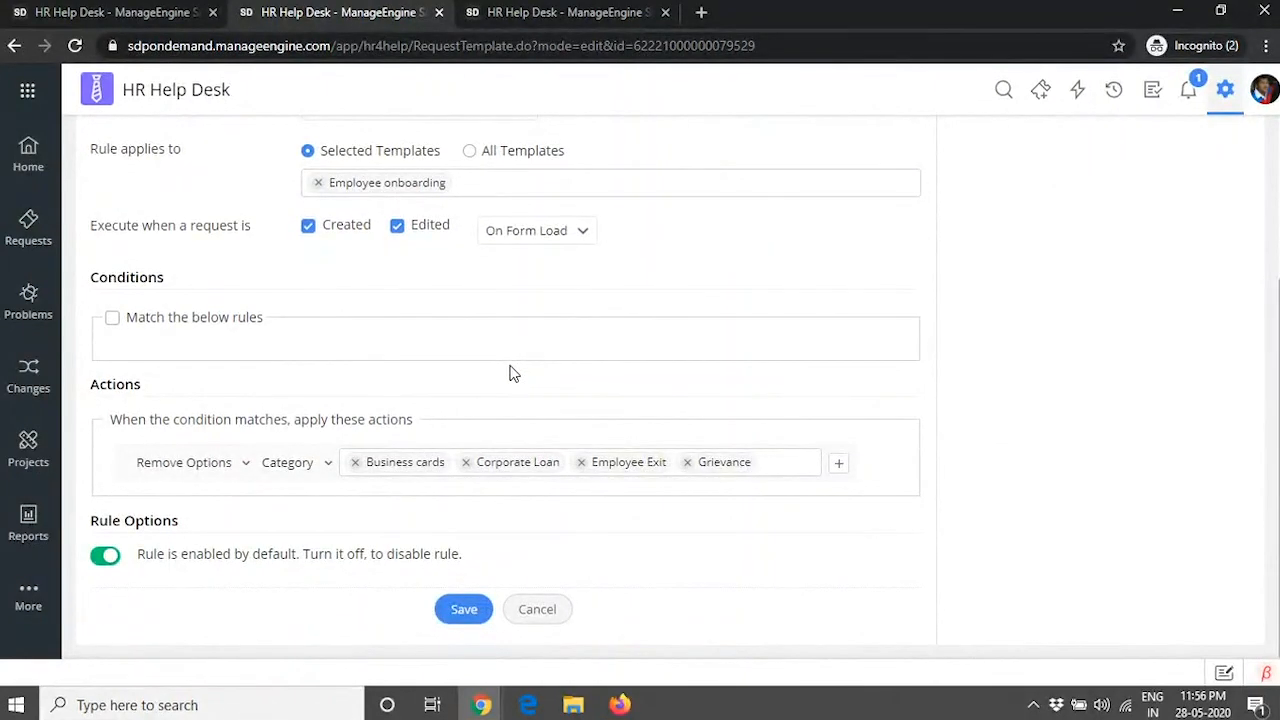
pyautogui.click(545, 234)
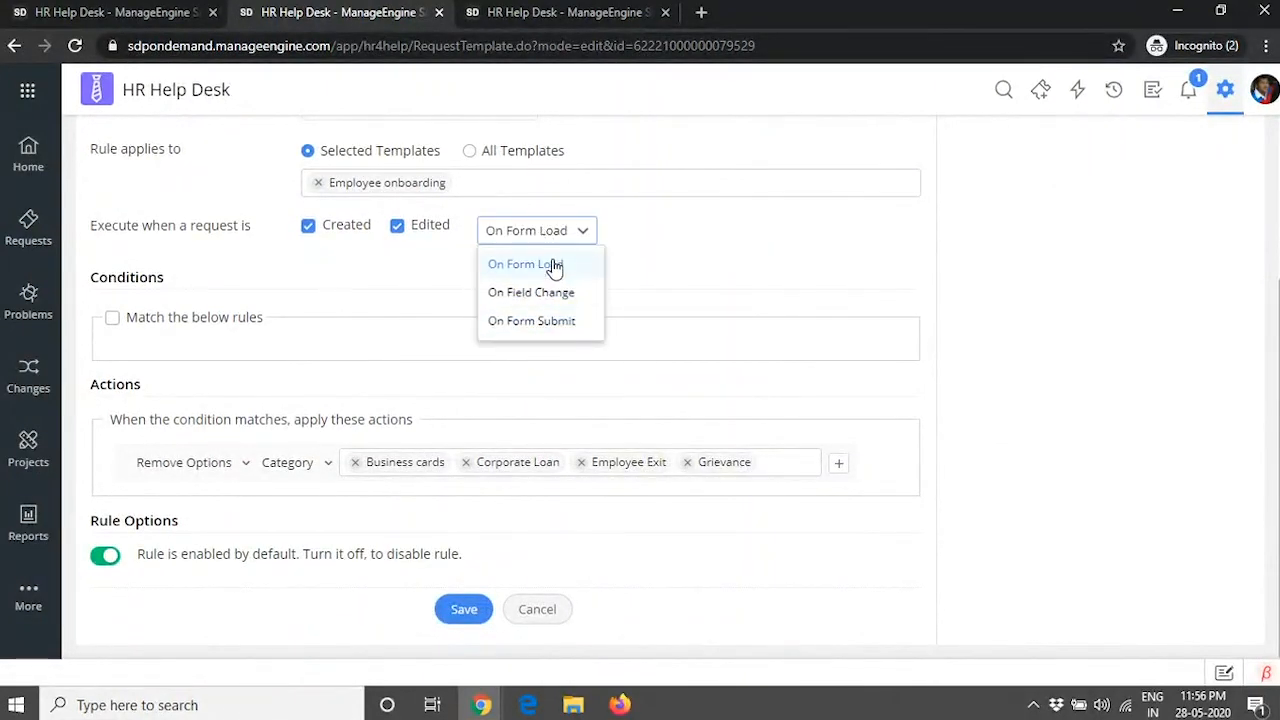
pyautogui.click(565, 321)
pyautogui.click(766, 423)
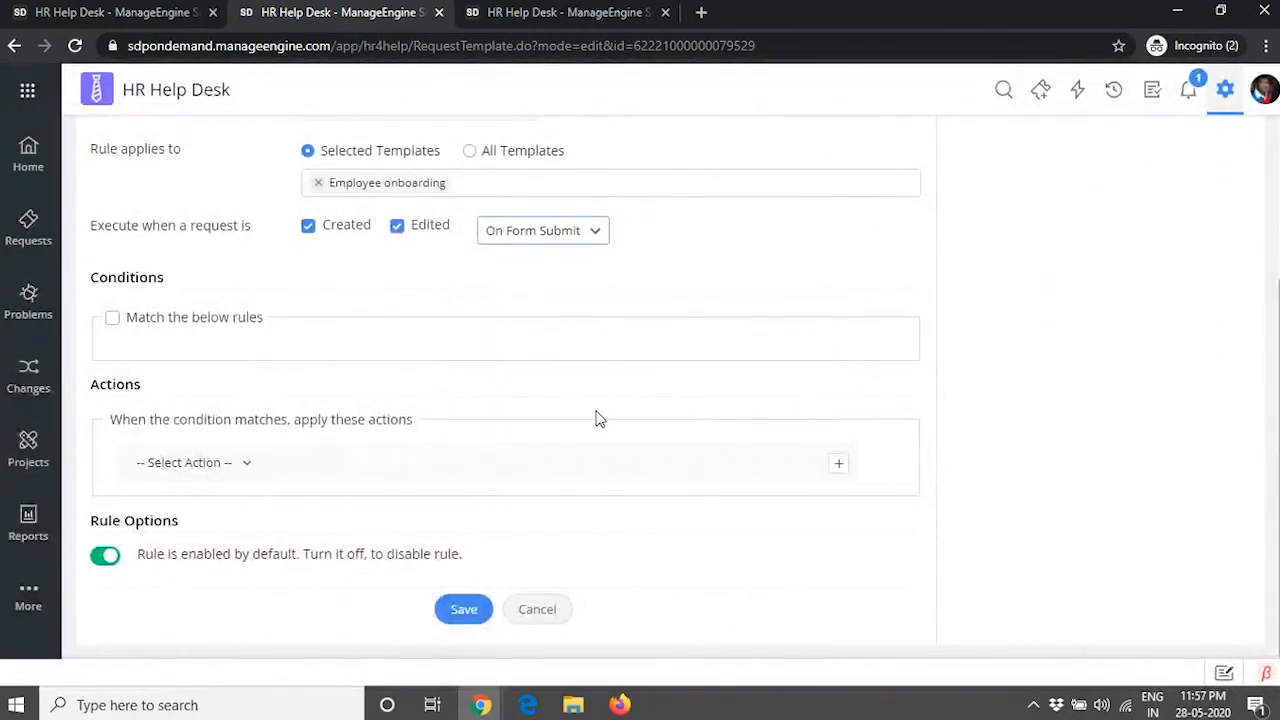
# - Check which actions the rule offers on form submit, and return to the form rules list without saving
pyautogui.click(212, 464)
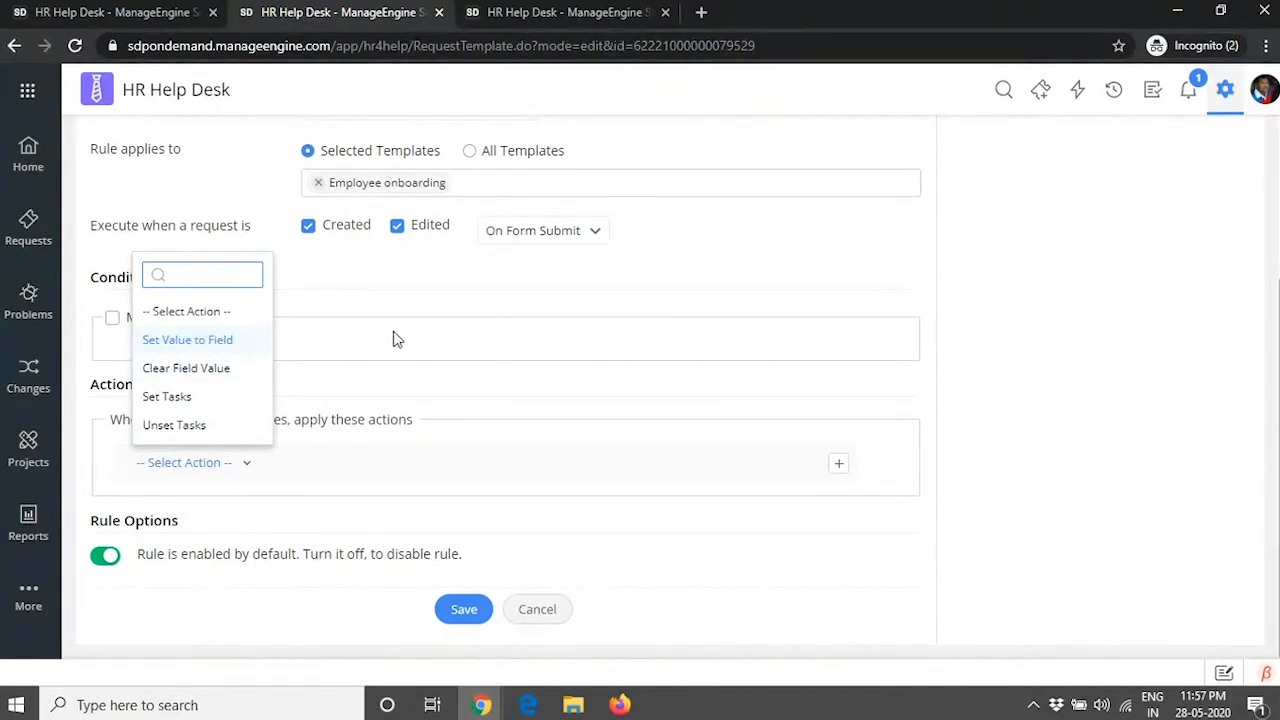
pyautogui.click(445, 307)
pyautogui.scroll(3, 442, 305)
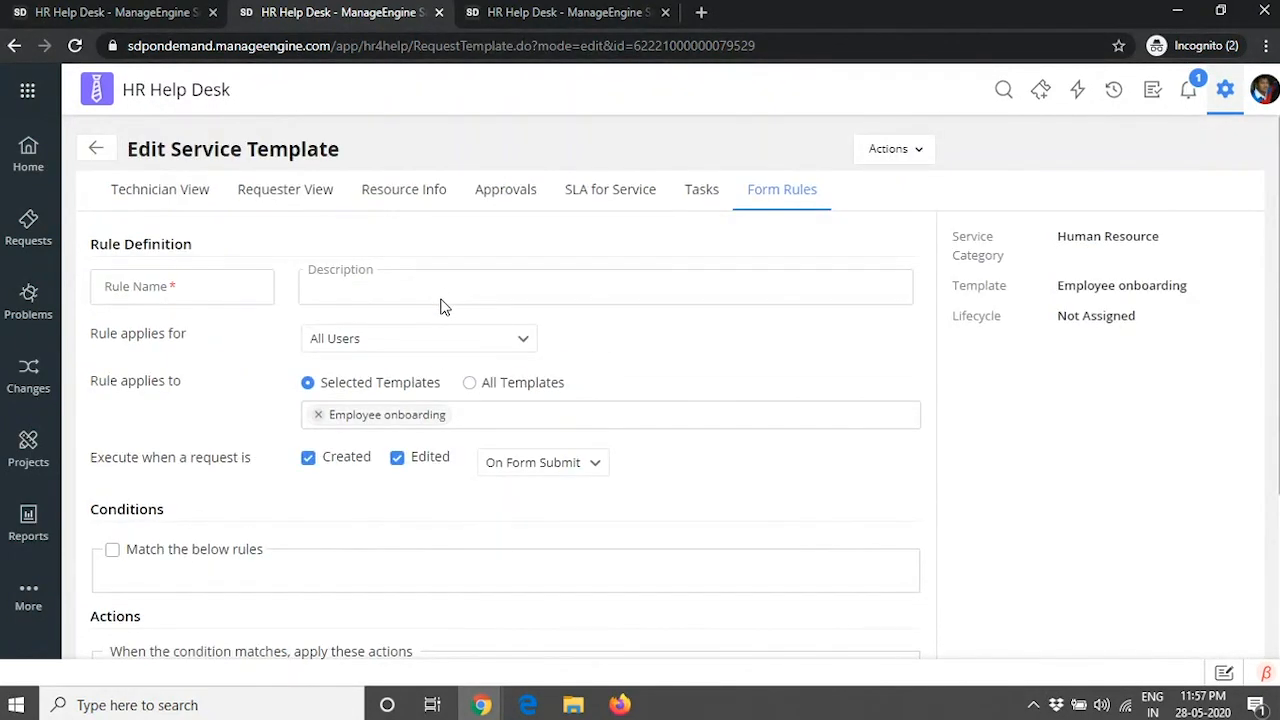
pyautogui.click(793, 199)
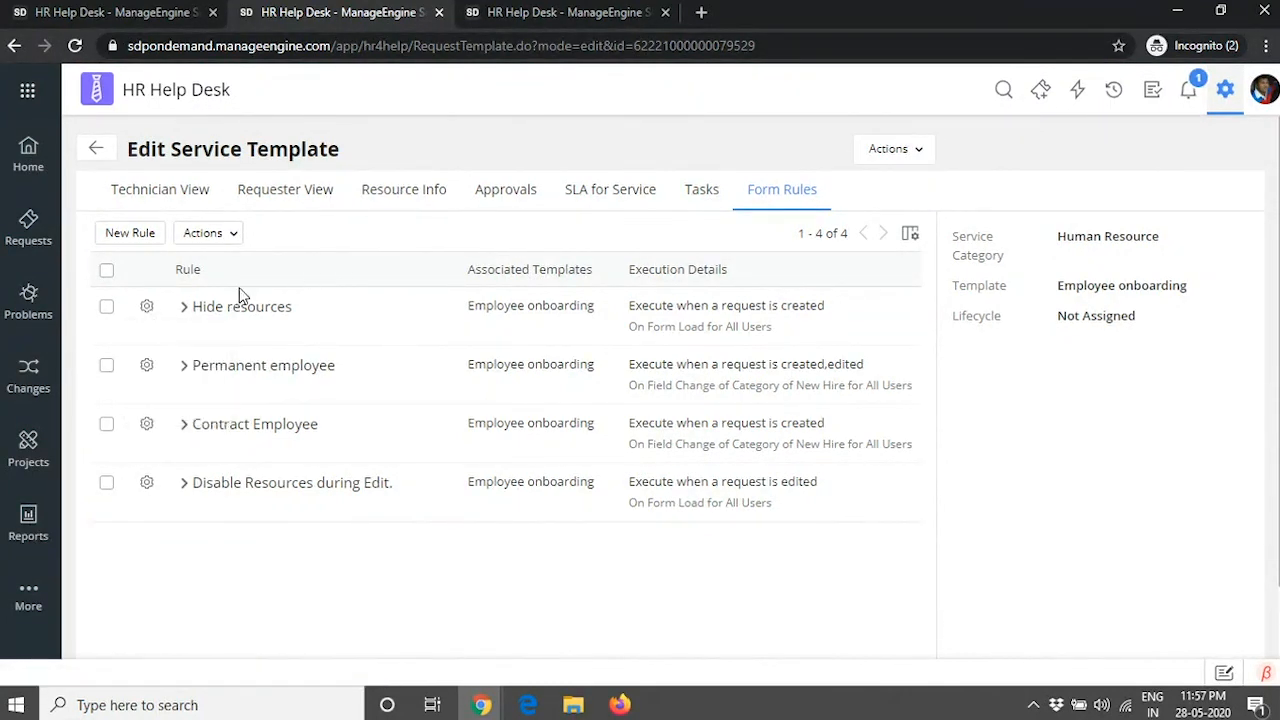
# - Review the conditions and actions of the Hide resources, Permanent employee and Contract Employee form rules
pyautogui.click(187, 311)
pyautogui.scroll(-1, 607, 297)
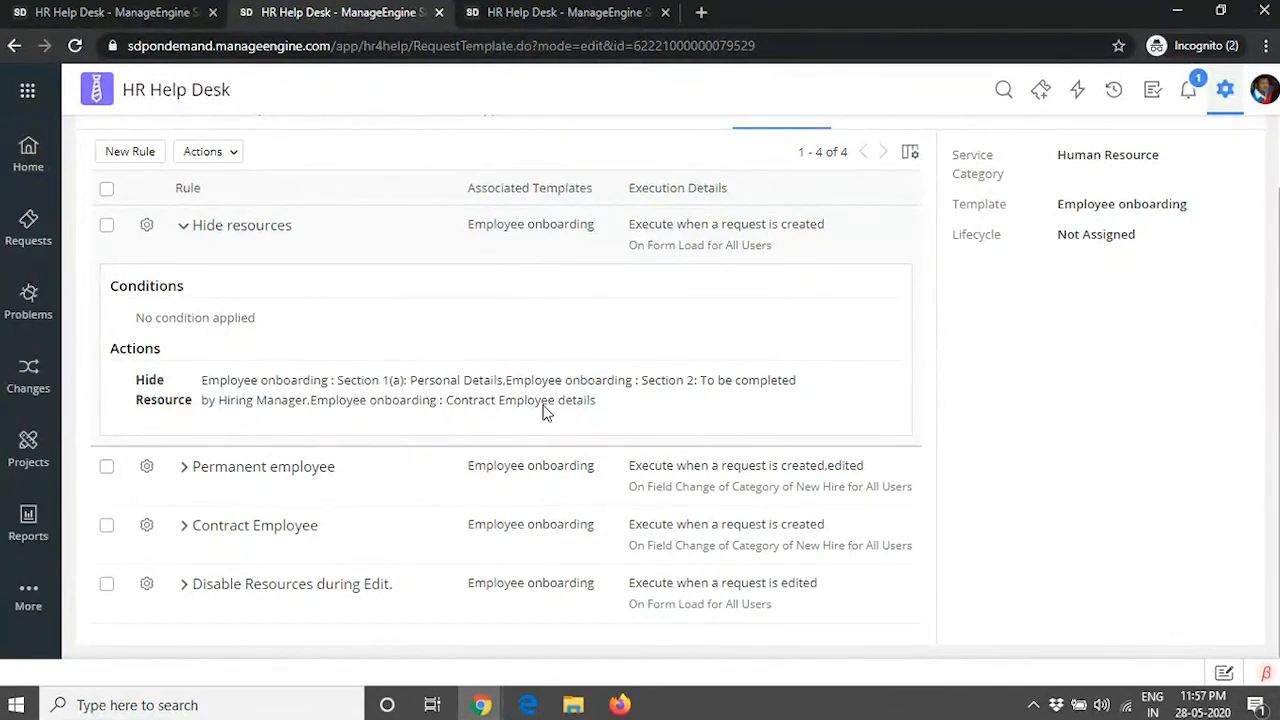
pyautogui.click(397, 242)
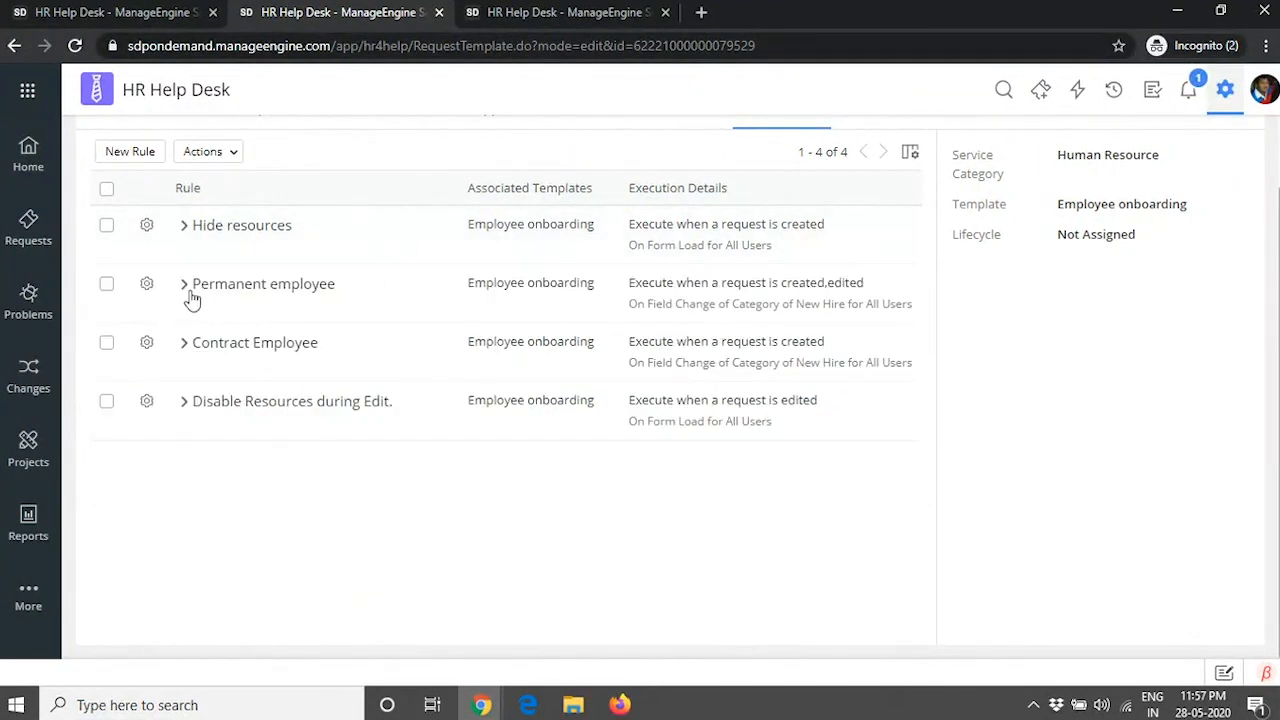
pyautogui.click(255, 290)
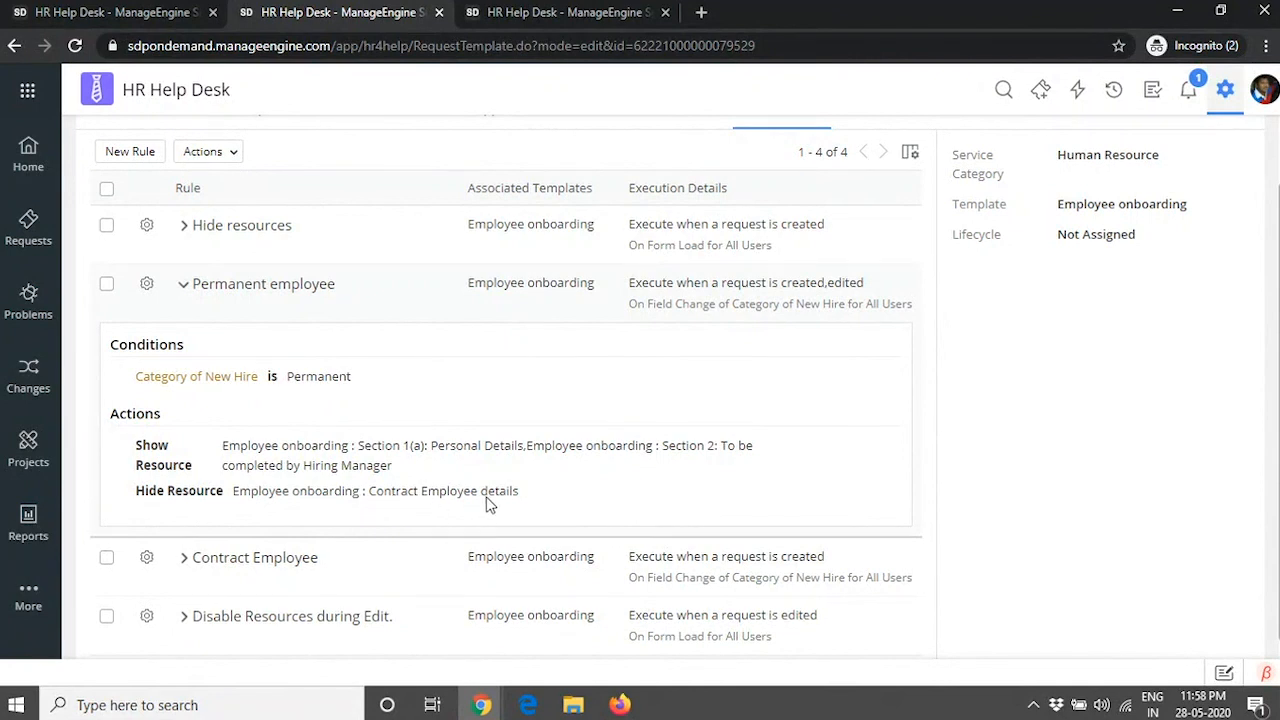
pyautogui.click(331, 283)
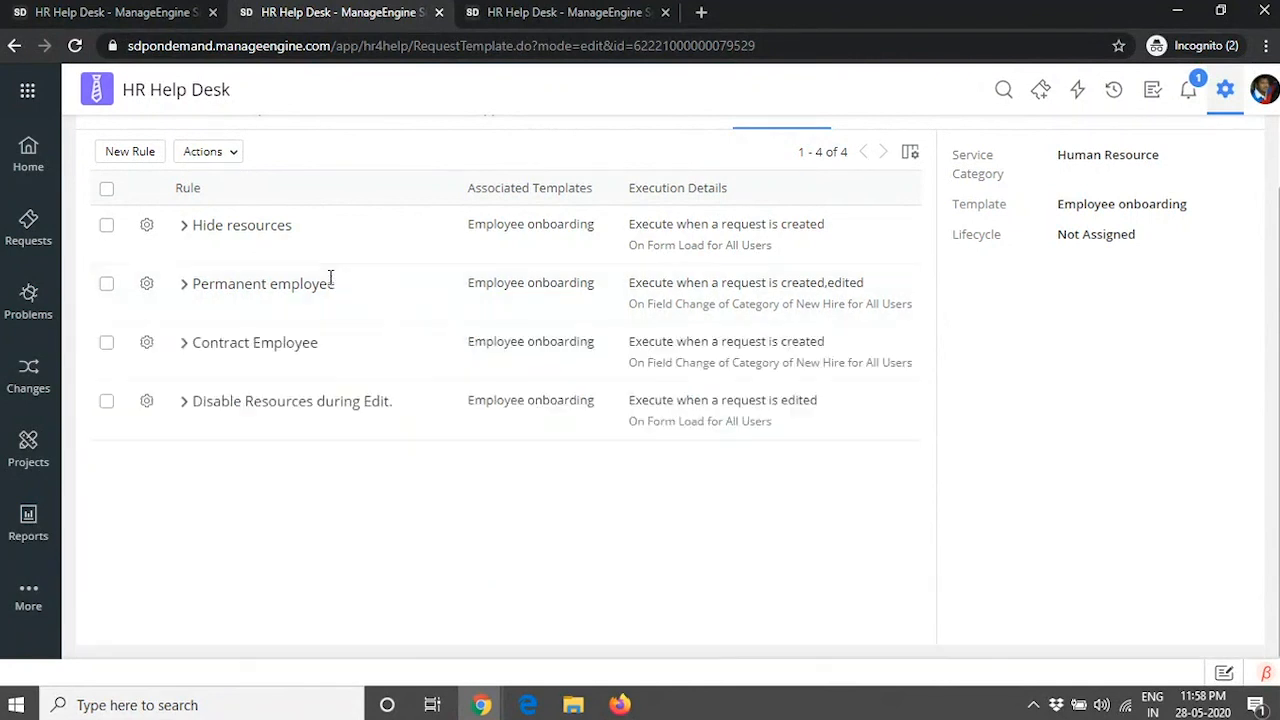
pyautogui.click(281, 344)
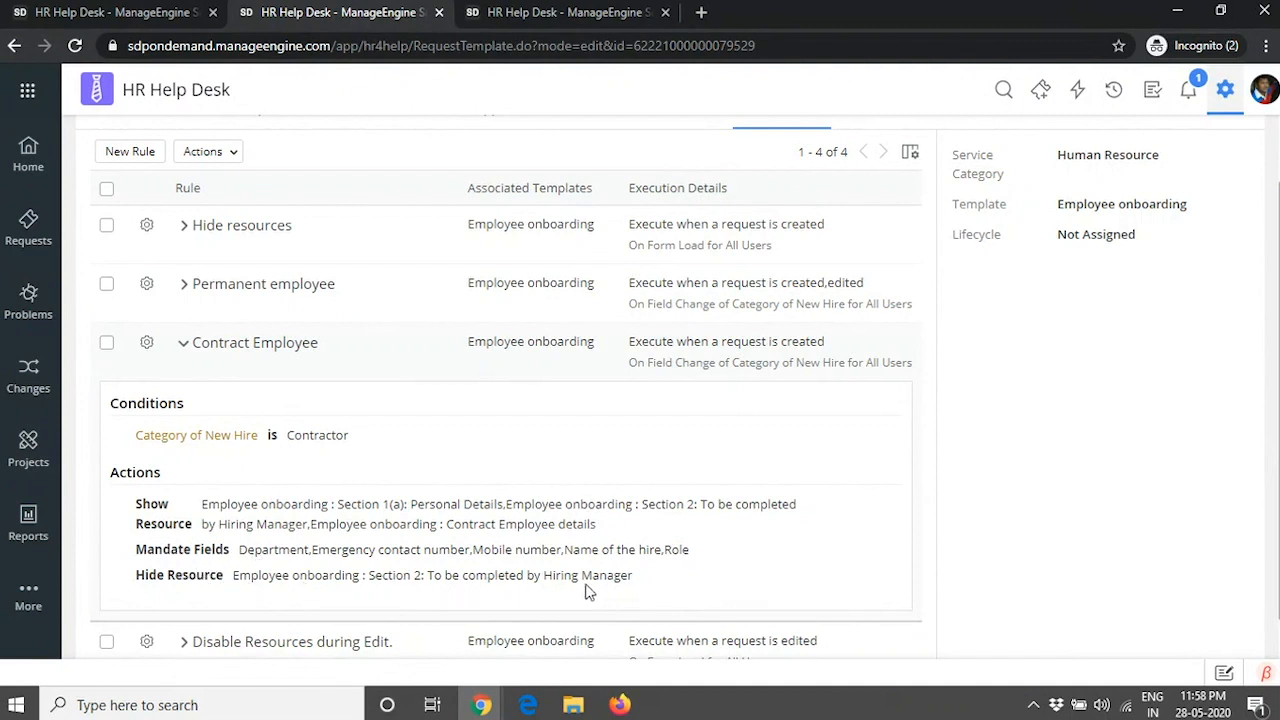
pyautogui.click(372, 350)
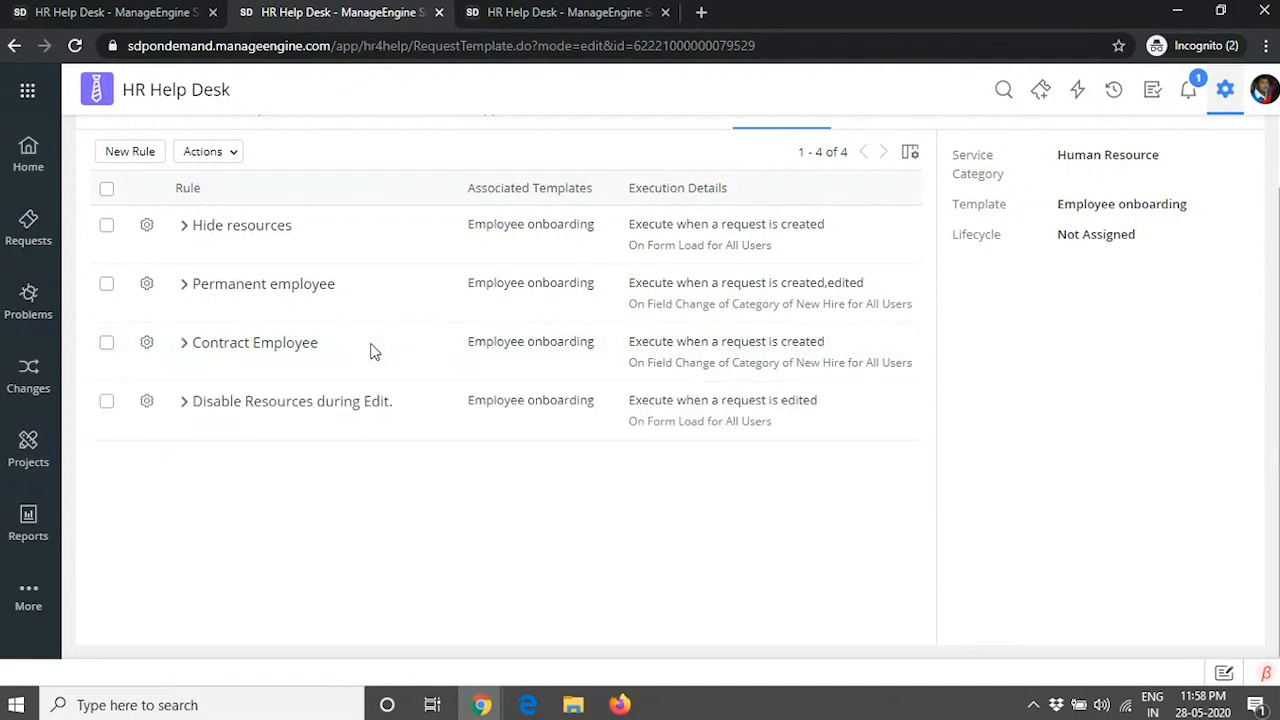
pyautogui.scroll(1, 381, 411)
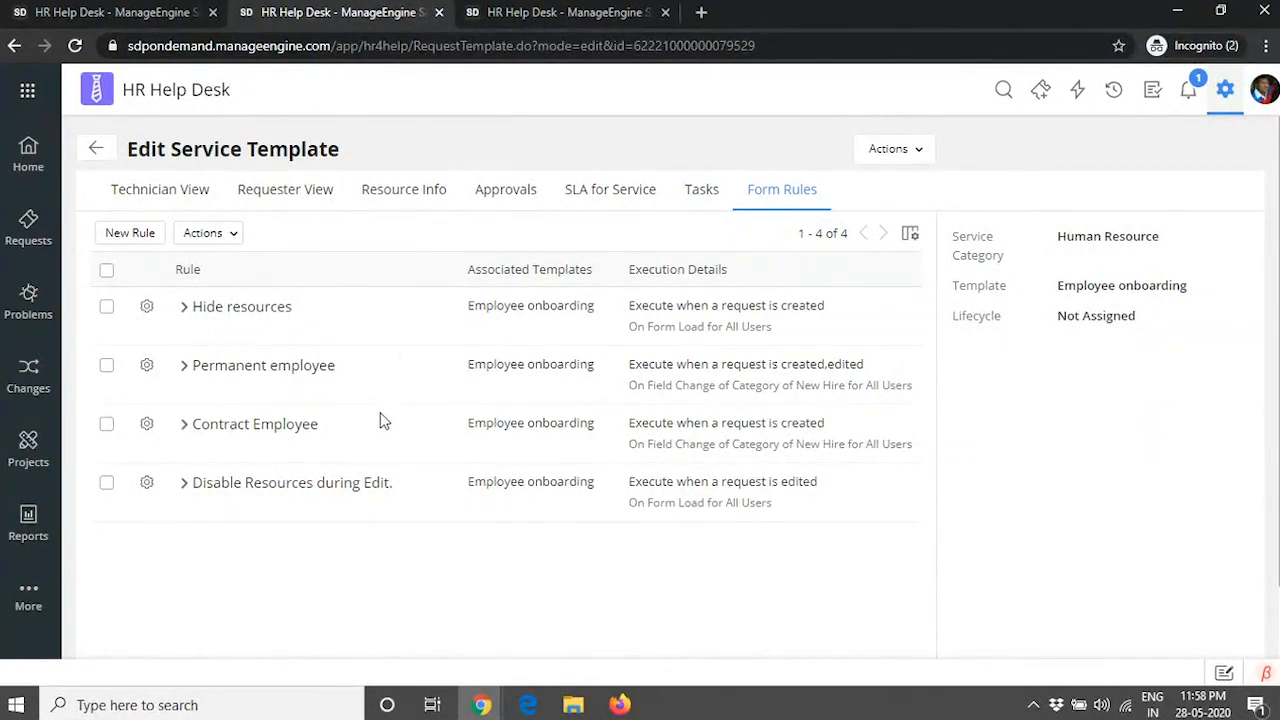
# - Switch to the presentation slide on the employee onboarding workflow to review it, and return to the service template
pyautogui.hotkey('alt', 'Tab')
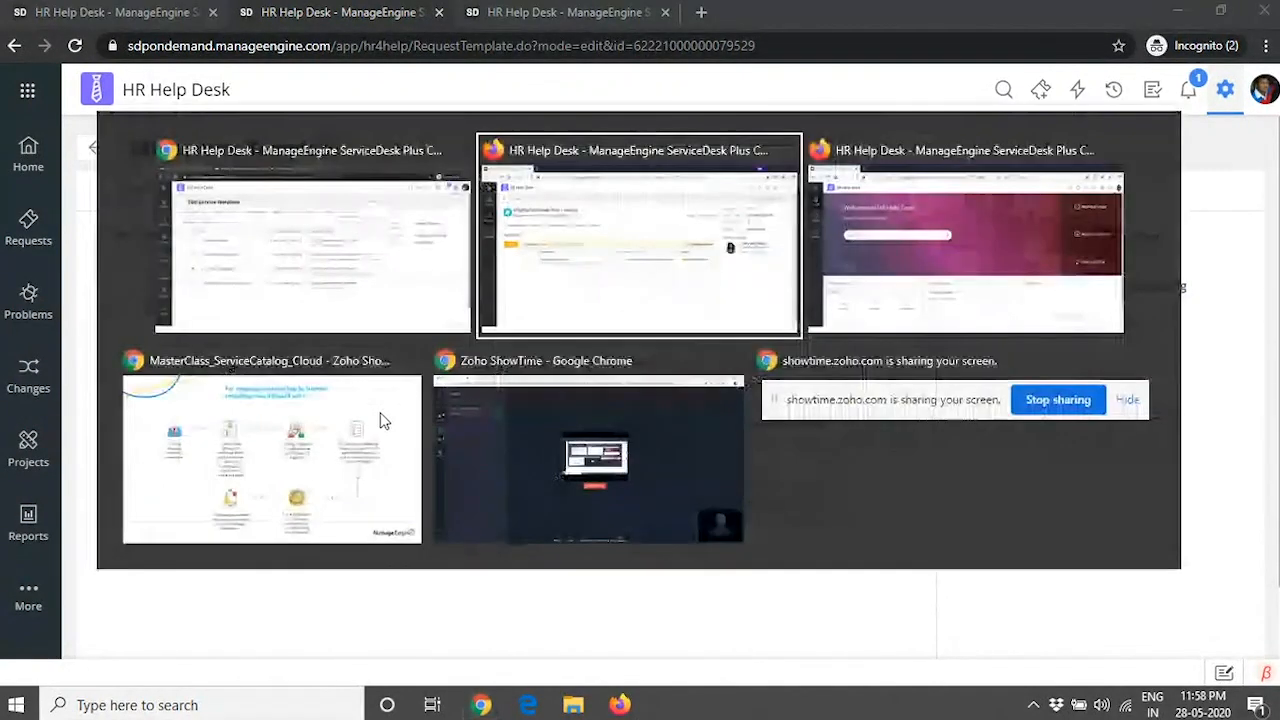
pyautogui.hotkey('alt', 'Tab')
pyautogui.hotkey('alt', 'Tab')
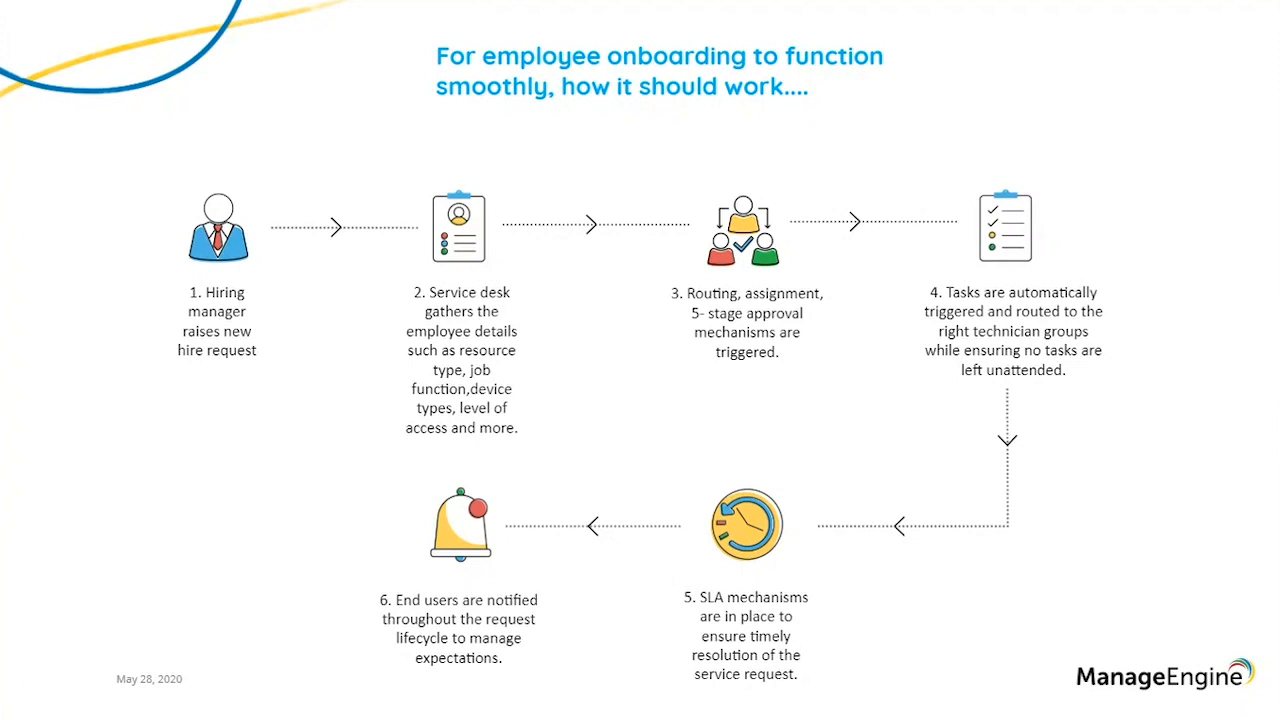
pyautogui.hotkey('alt', 'Tab')
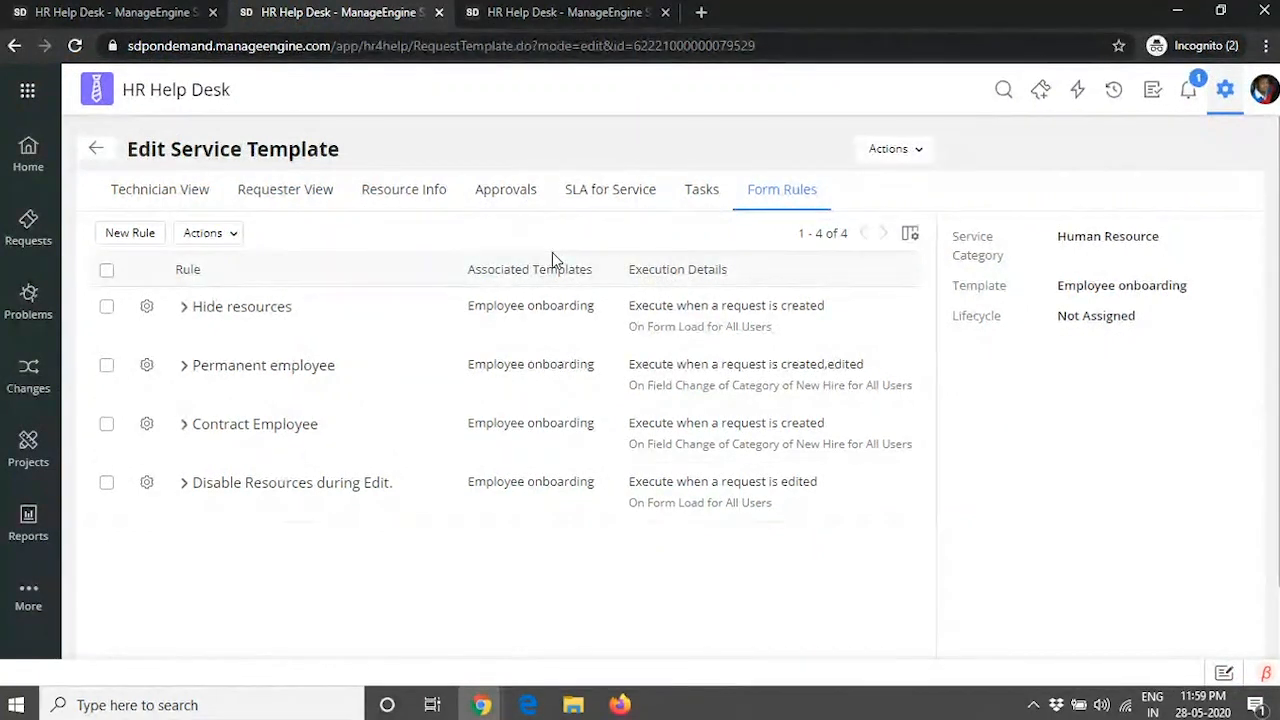
# - Edit the onboarding template's approval details and add approval stages II to V
pyautogui.click(506, 192)
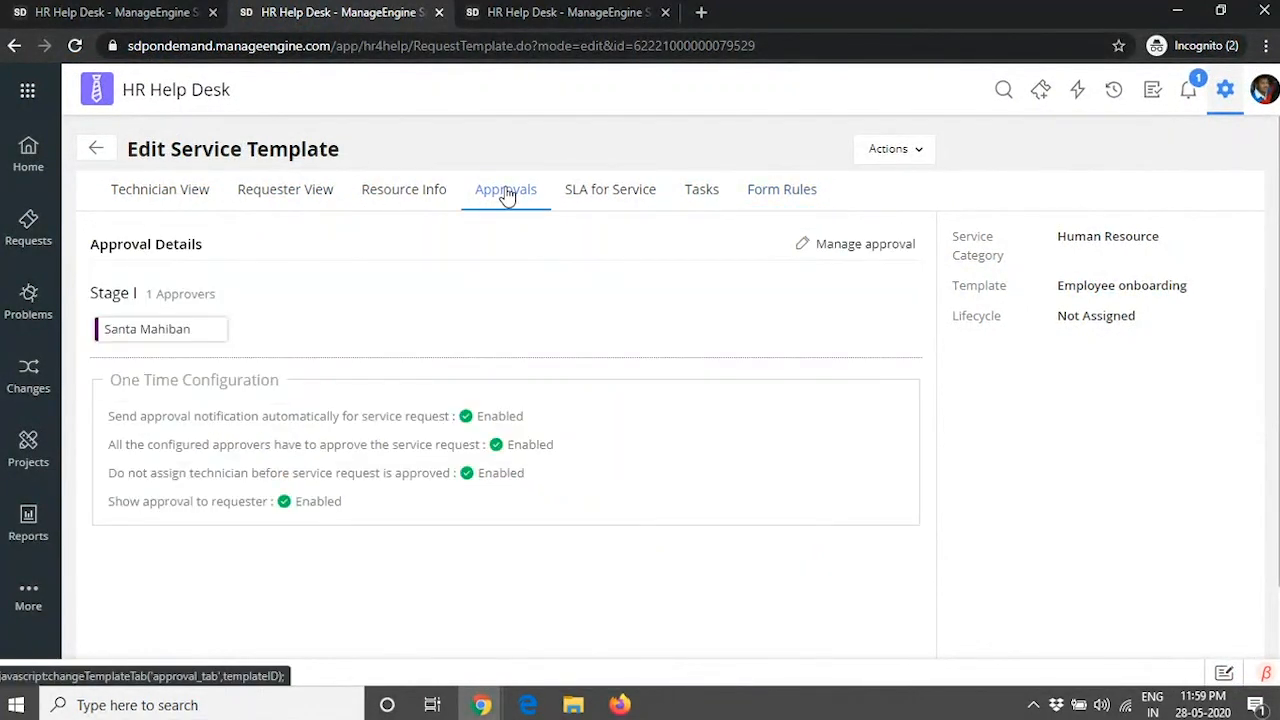
pyautogui.click(862, 249)
pyautogui.click(863, 252)
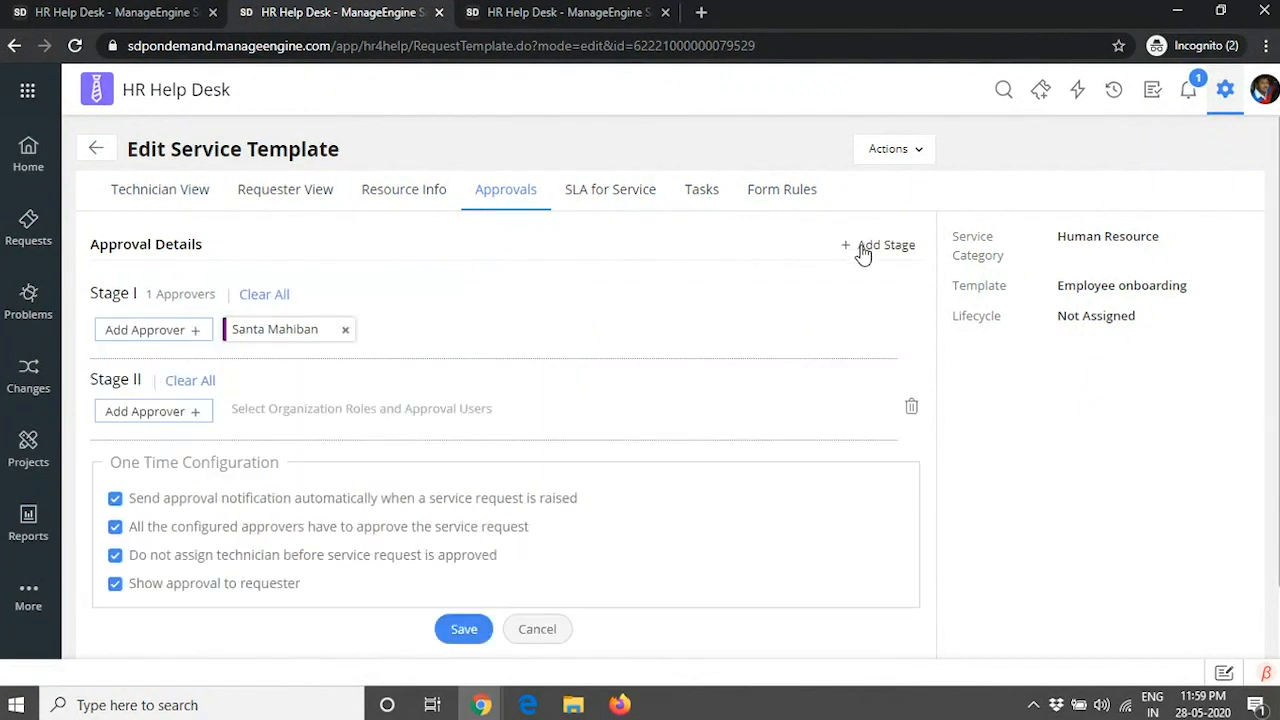
pyautogui.click(863, 250)
pyautogui.click(863, 250)
pyautogui.click(863, 250)
pyautogui.scroll(-2, 765, 285)
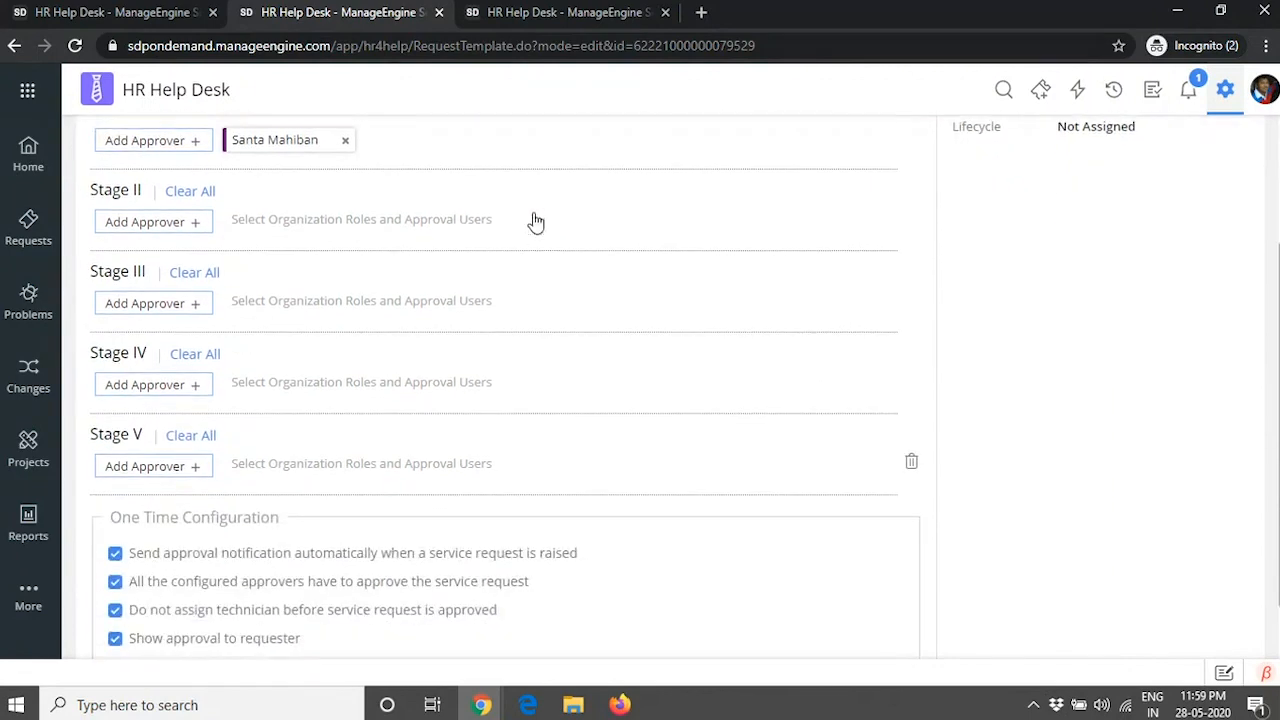
pyautogui.scroll(1, 522, 467)
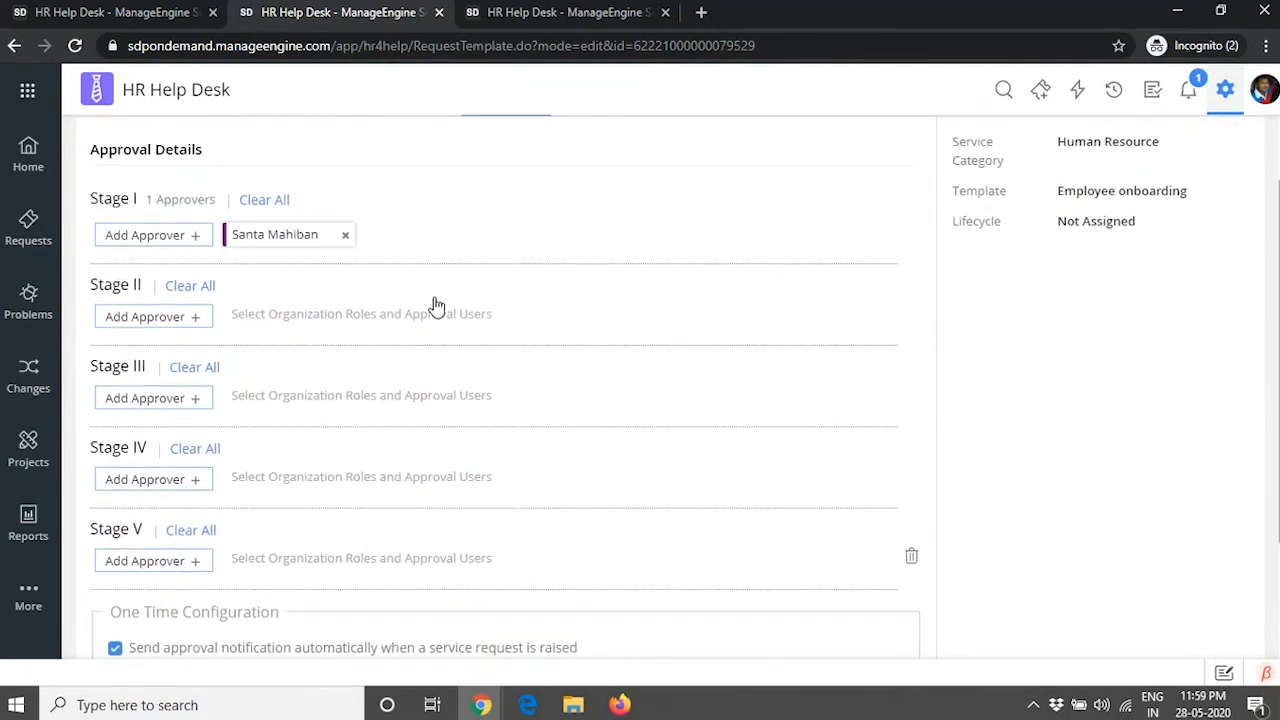
# - Examine the organization roles and approval users available as approvers for Stage II
pyautogui.click(184, 324)
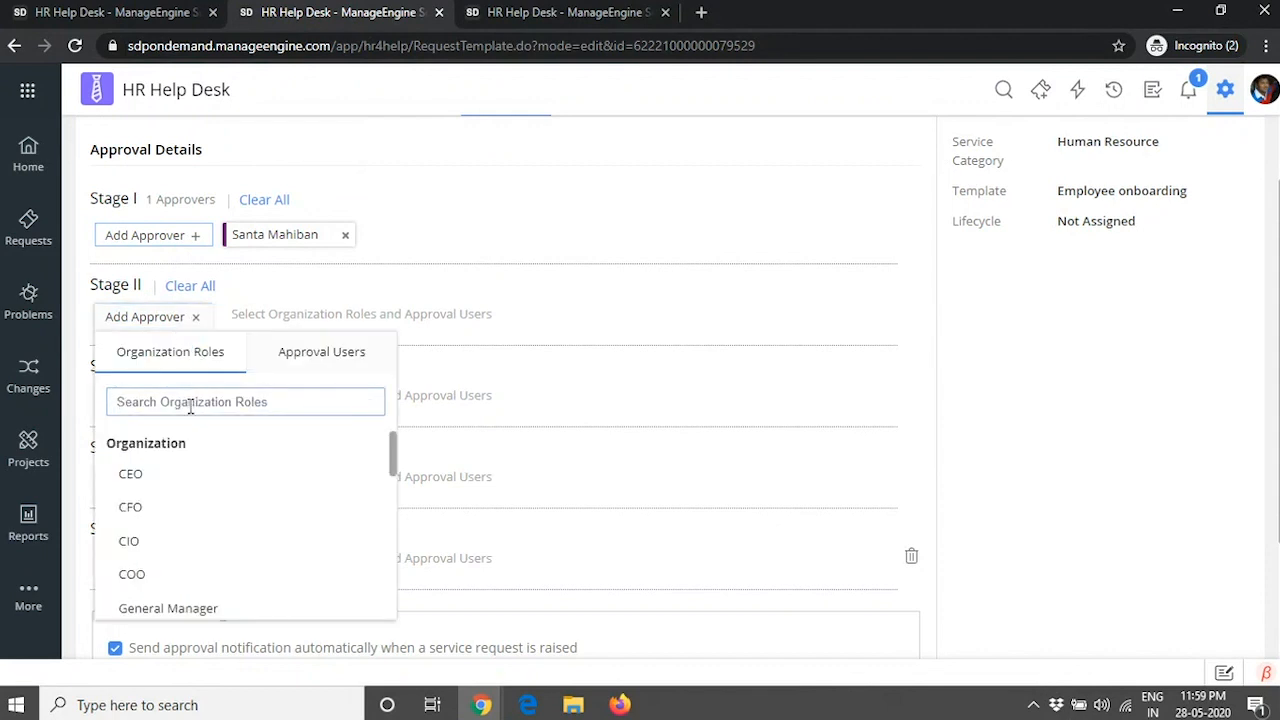
pyautogui.click(330, 358)
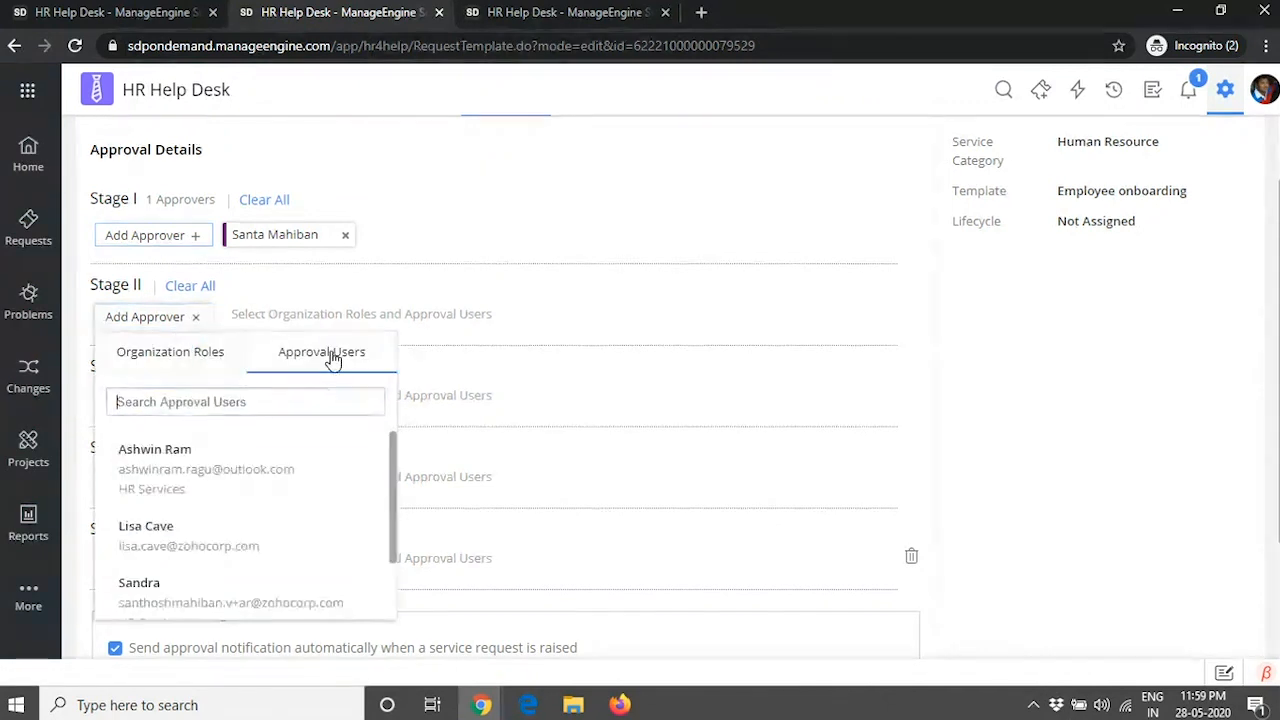
pyautogui.click(198, 360)
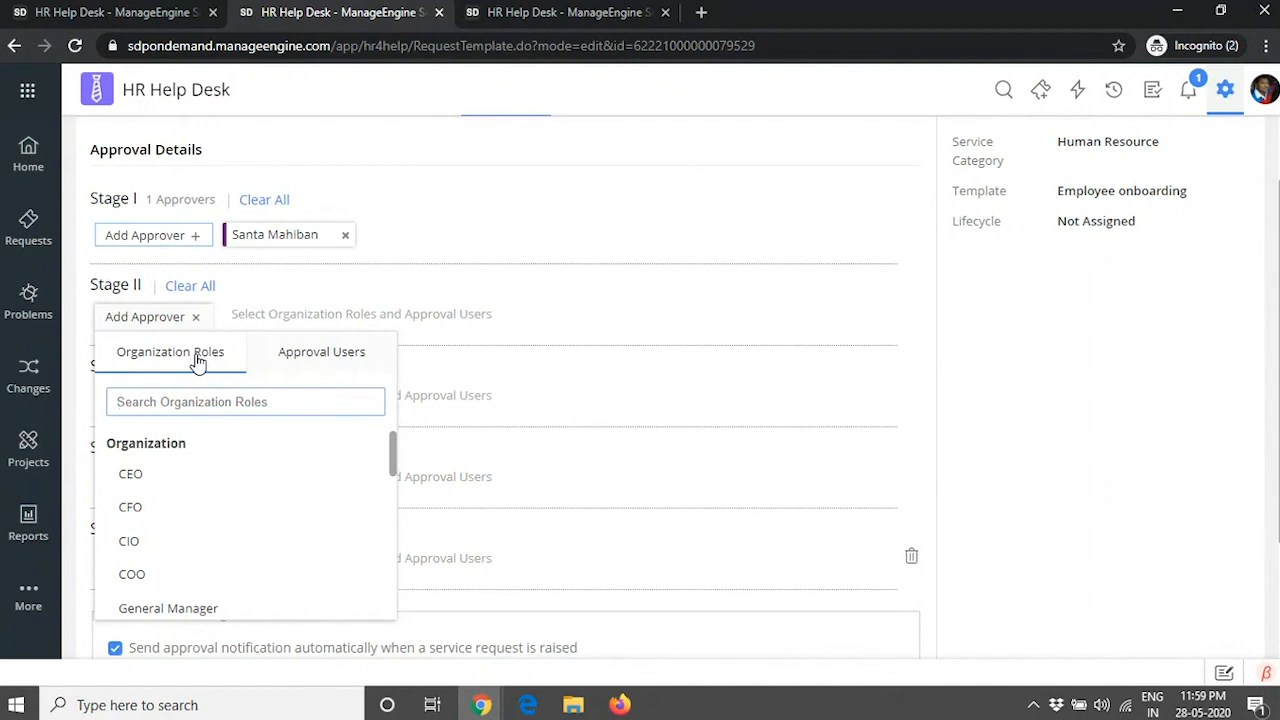
# - In the instance's Organization Roles settings, associate an HR Services user with the organization-level CFO role
pyautogui.click(557, 6)
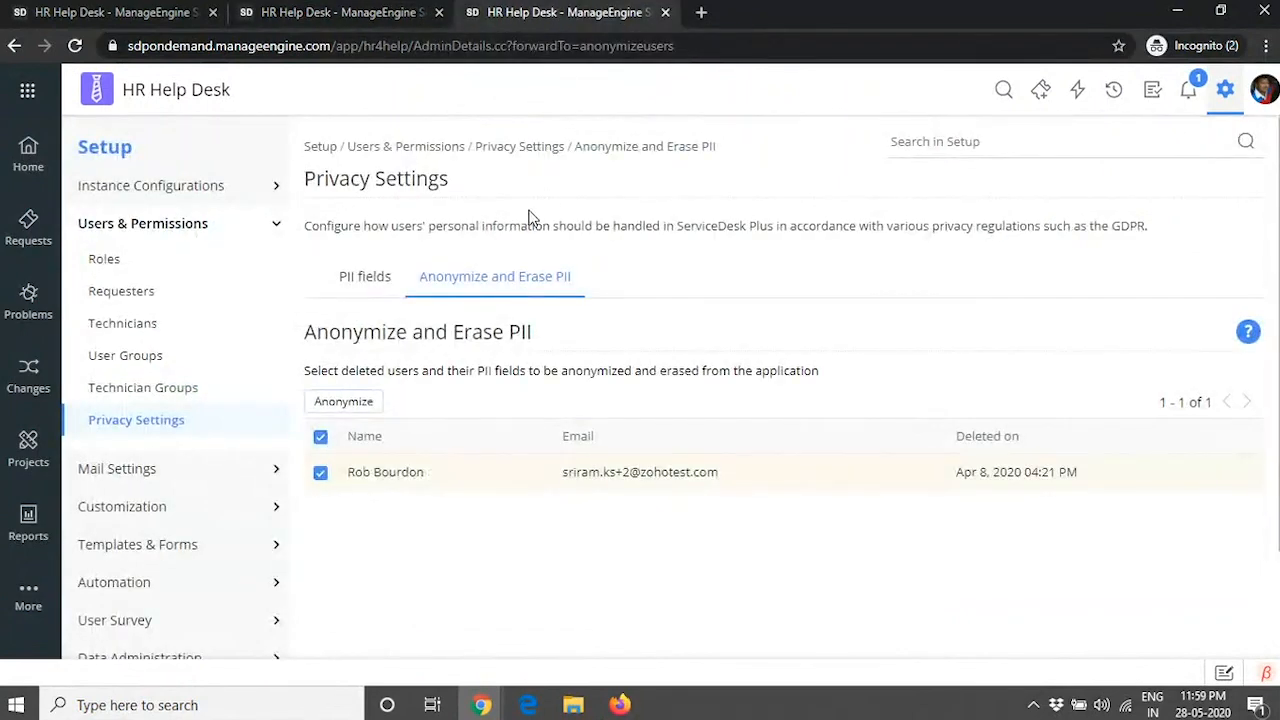
pyautogui.click(193, 193)
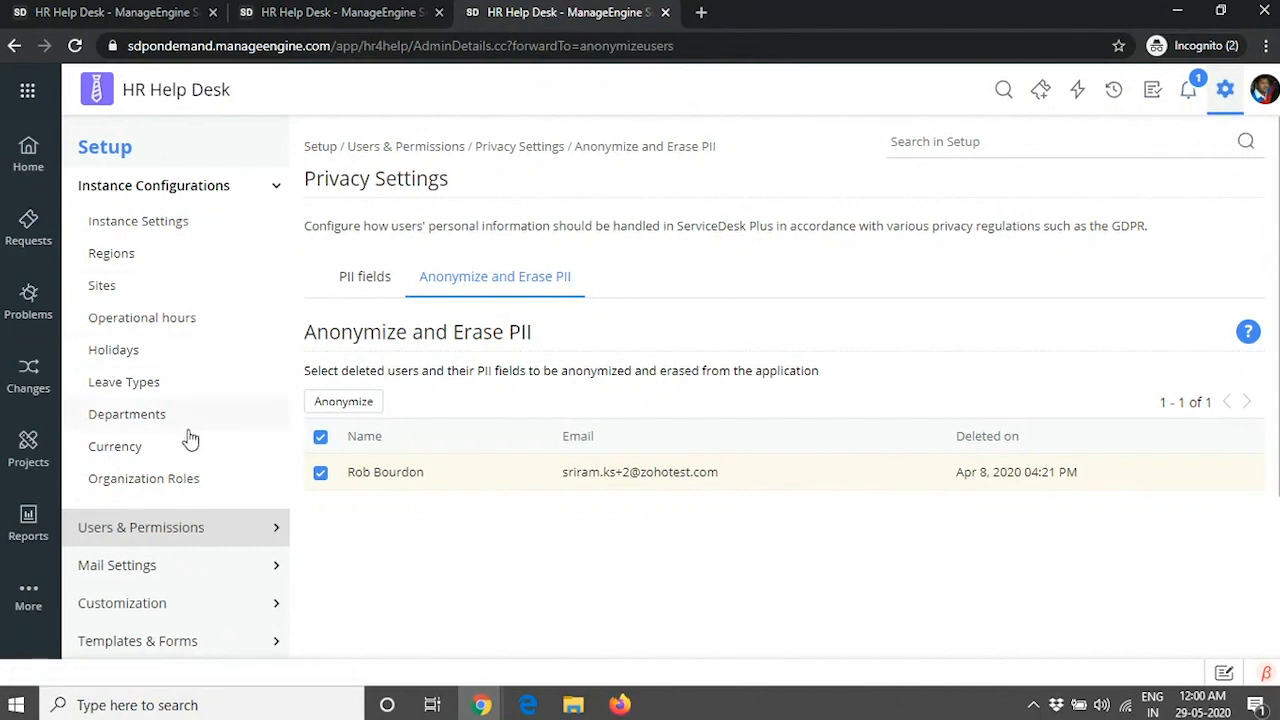
pyautogui.click(170, 480)
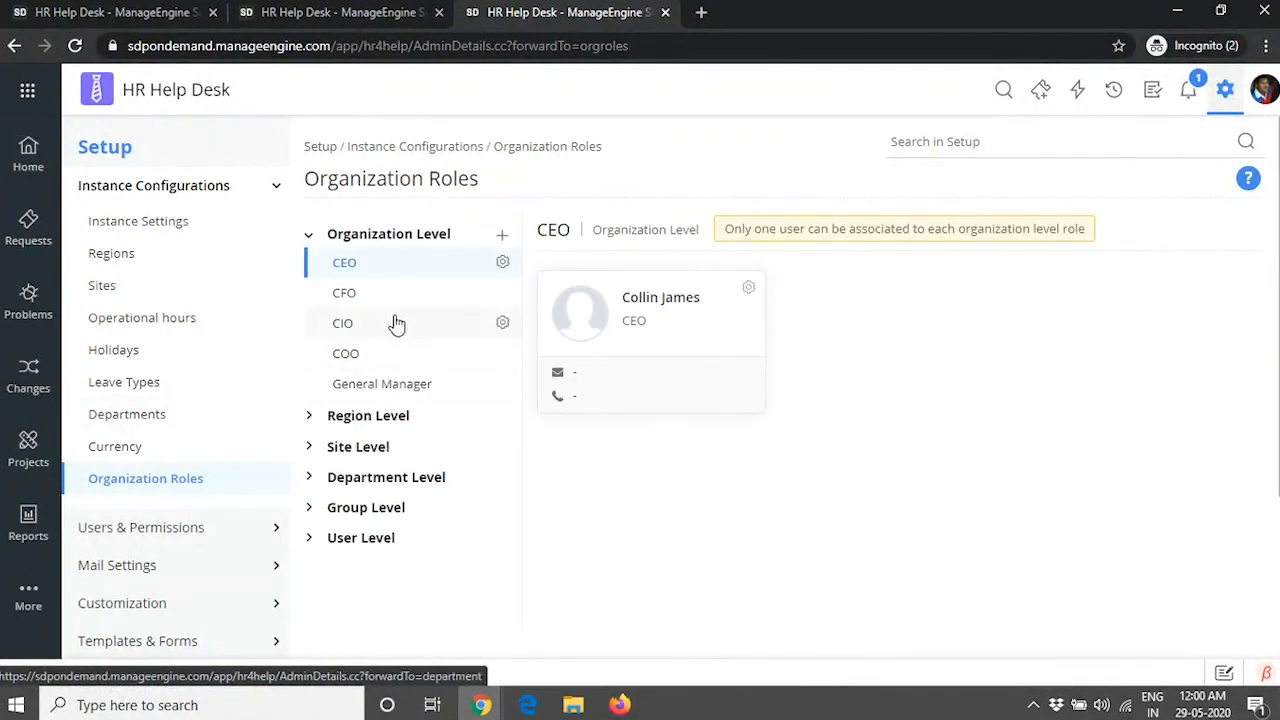
pyautogui.click(392, 300)
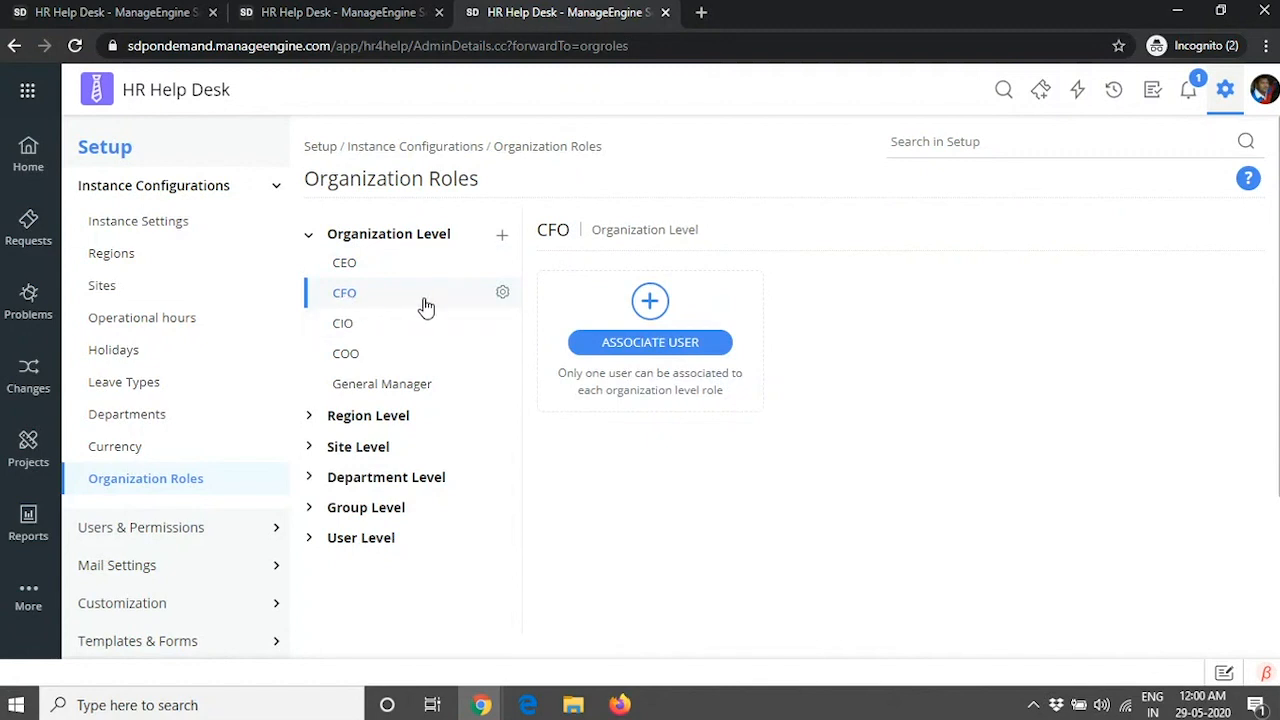
pyautogui.click(667, 352)
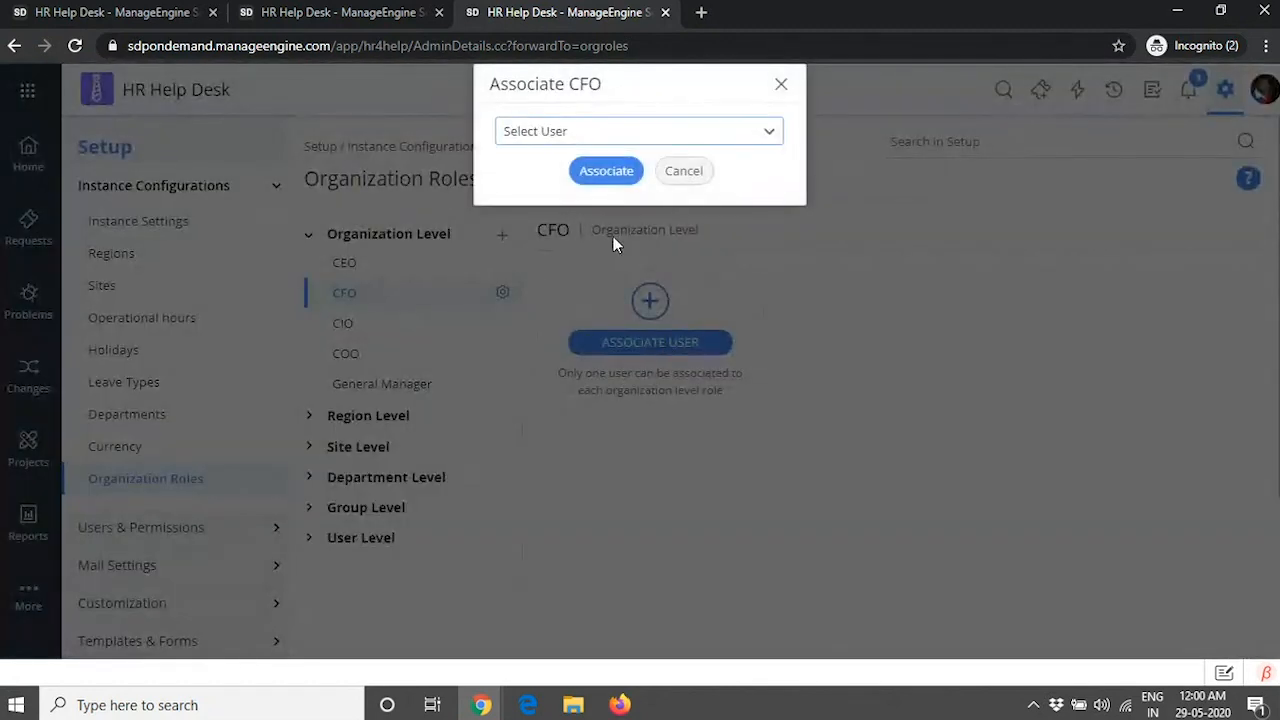
pyautogui.click(643, 136)
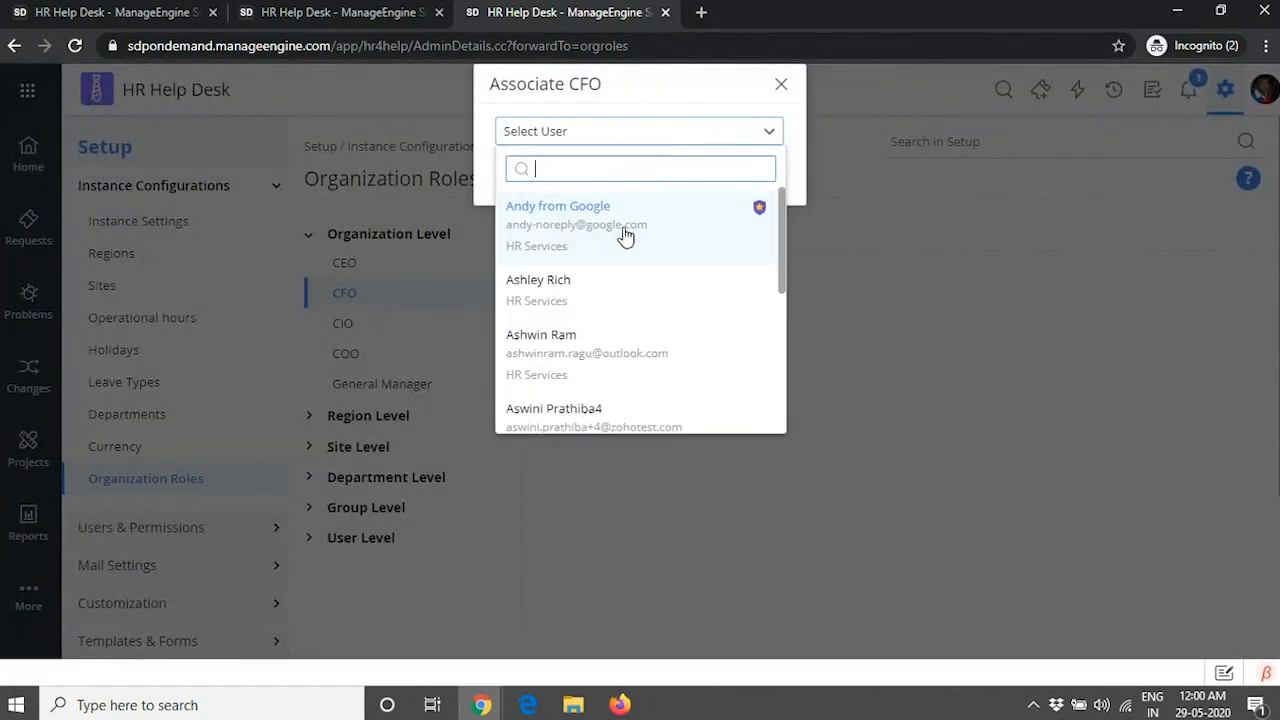
pyautogui.click(614, 303)
pyautogui.click(607, 171)
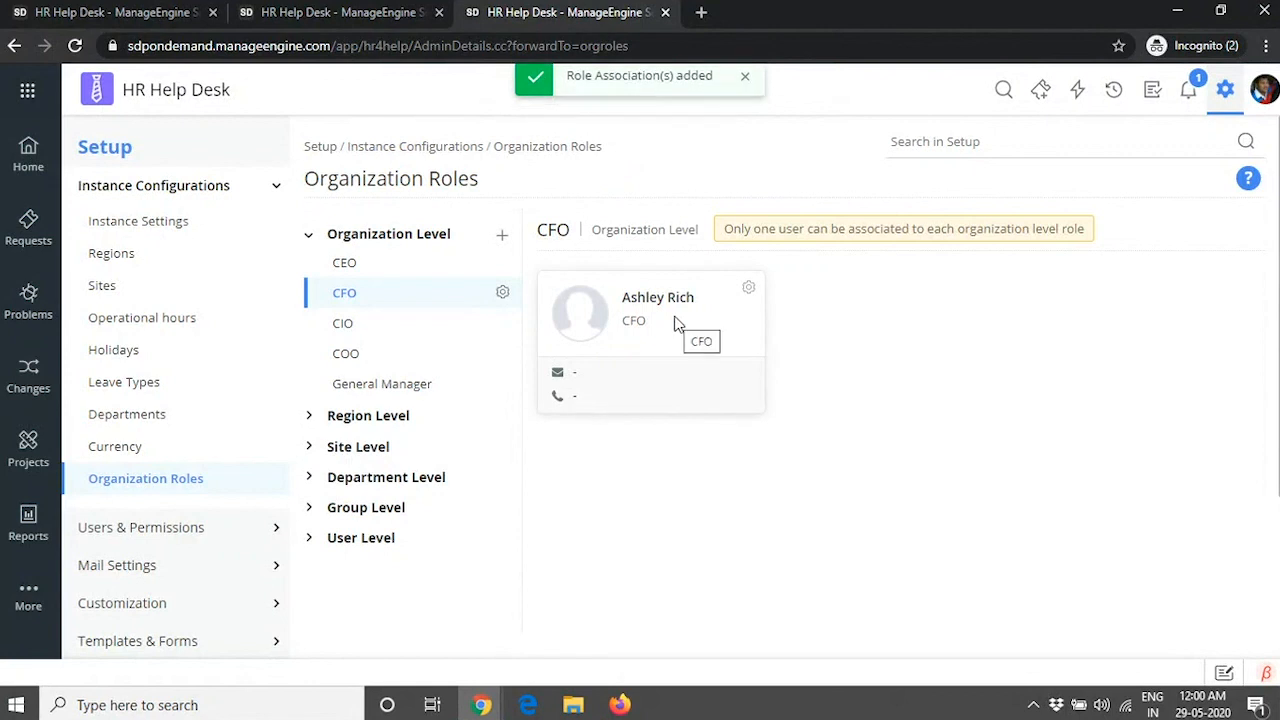
# - Transfer ownership of the organization-level CEO role to the HR Services user who holds the CFO role
pyautogui.click(409, 271)
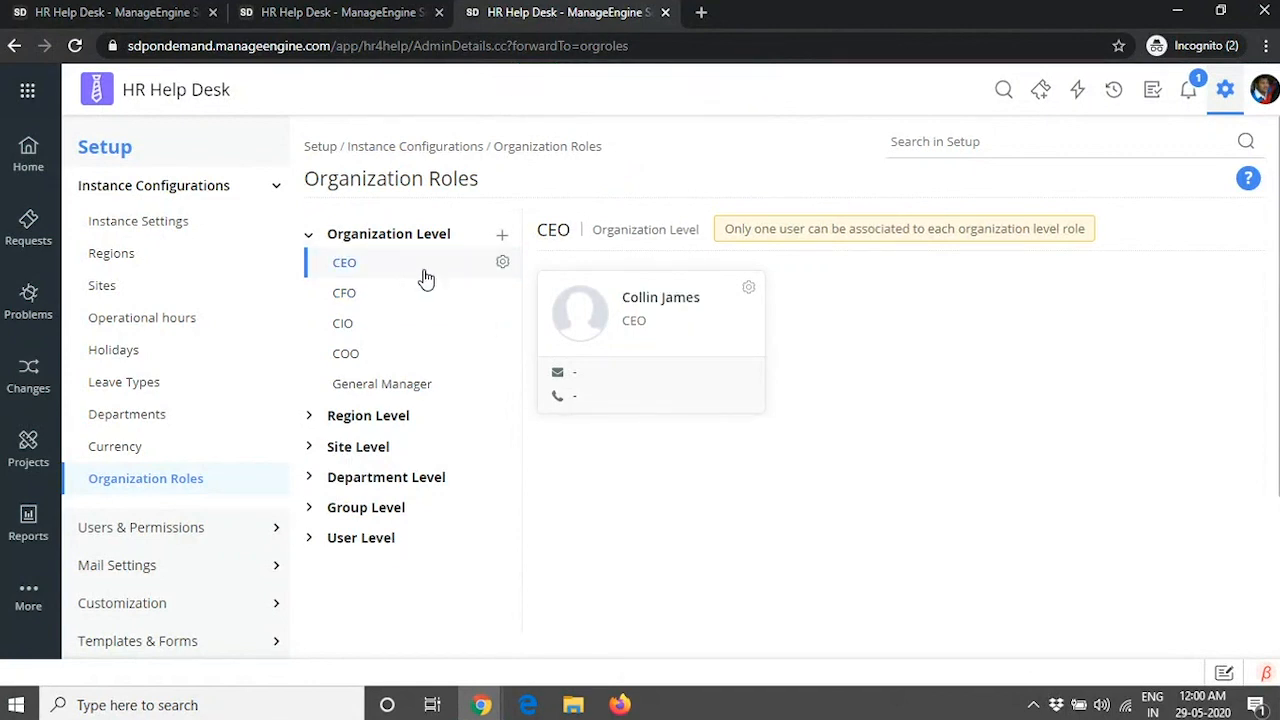
pyautogui.click(749, 290)
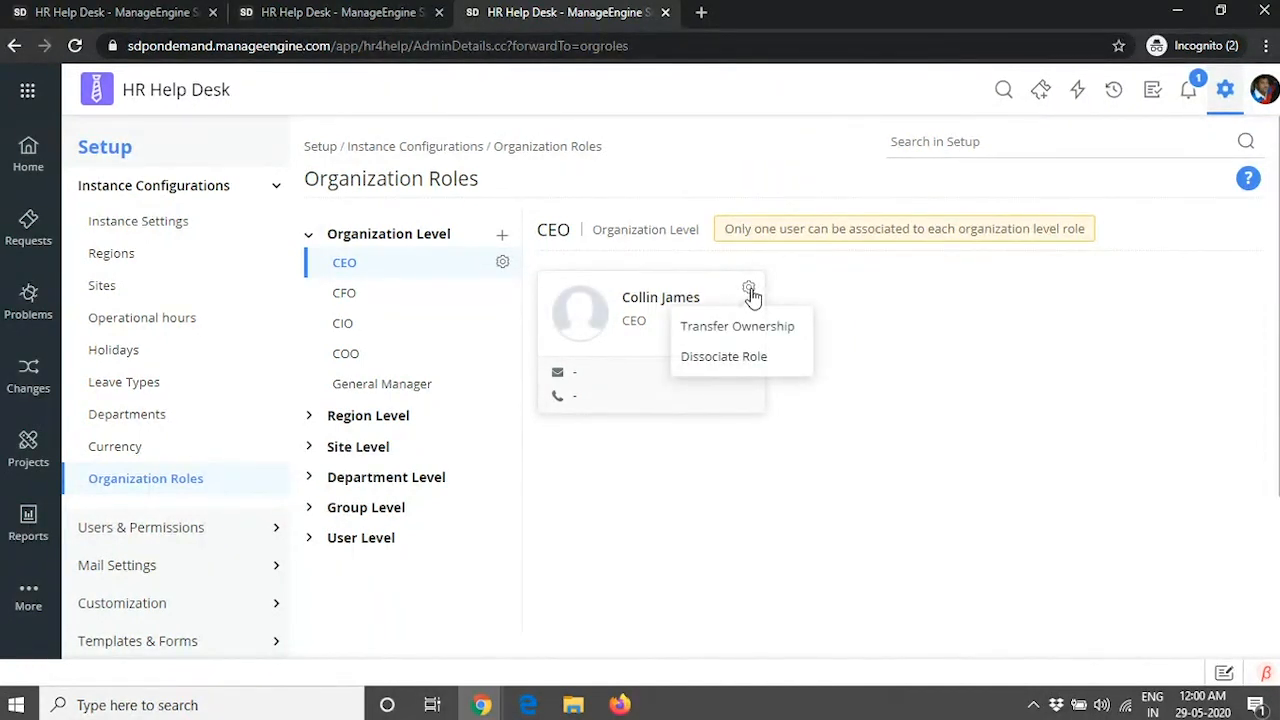
pyautogui.click(751, 328)
pyautogui.click(694, 388)
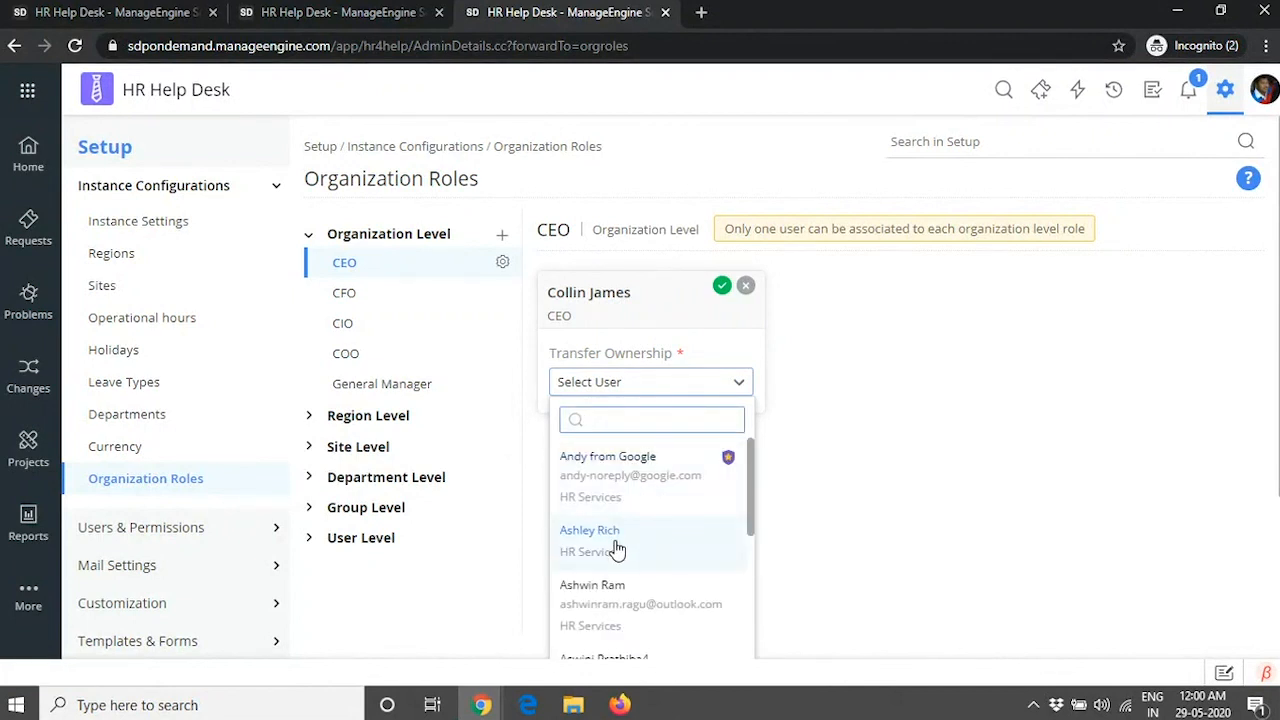
pyautogui.click(598, 535)
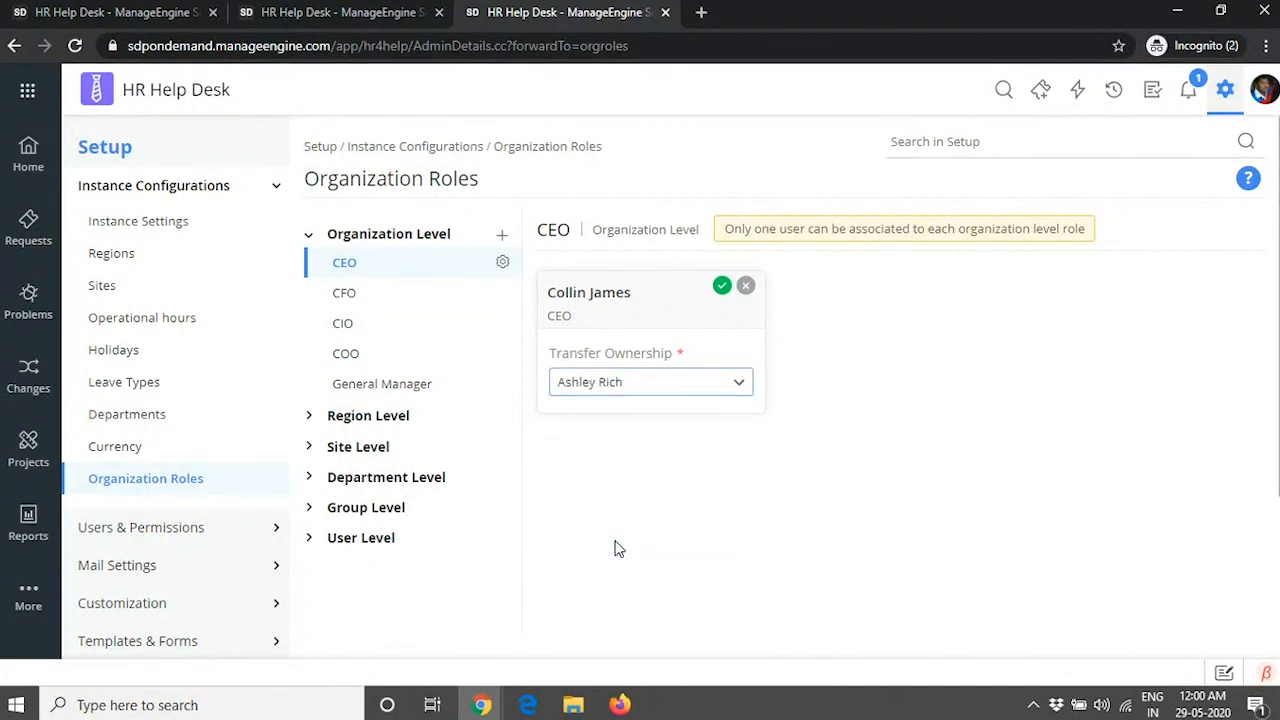
pyautogui.click(724, 290)
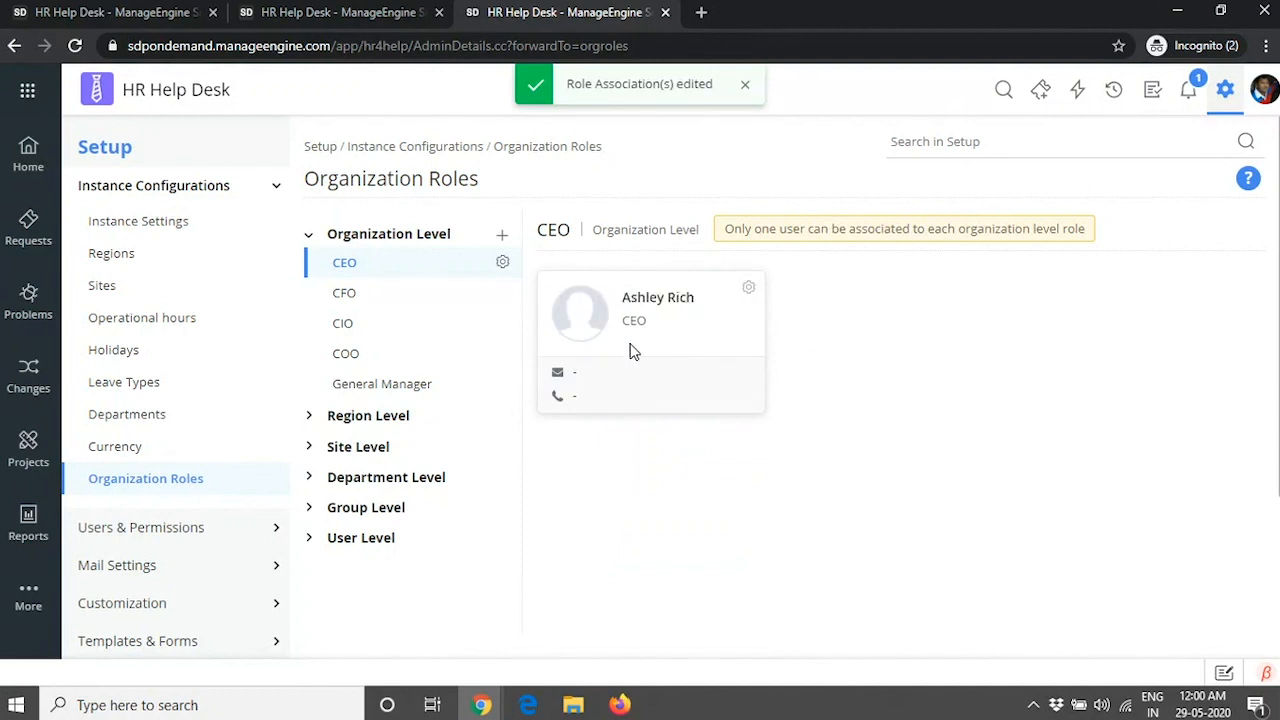
# - Review the CFO and CIO role holders, and associate another HR Services user with the organization-level COO role
pyautogui.click(378, 296)
pyautogui.click(372, 325)
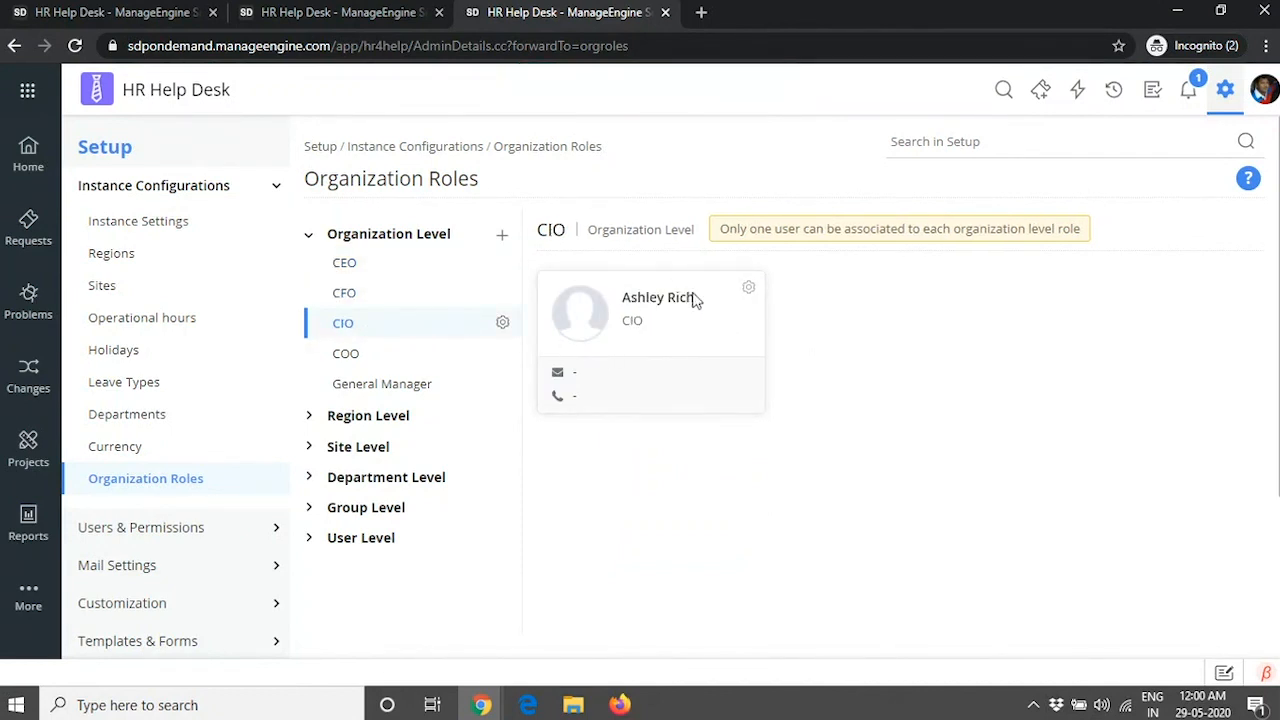
pyautogui.click(412, 357)
pyautogui.click(648, 344)
pyautogui.click(620, 132)
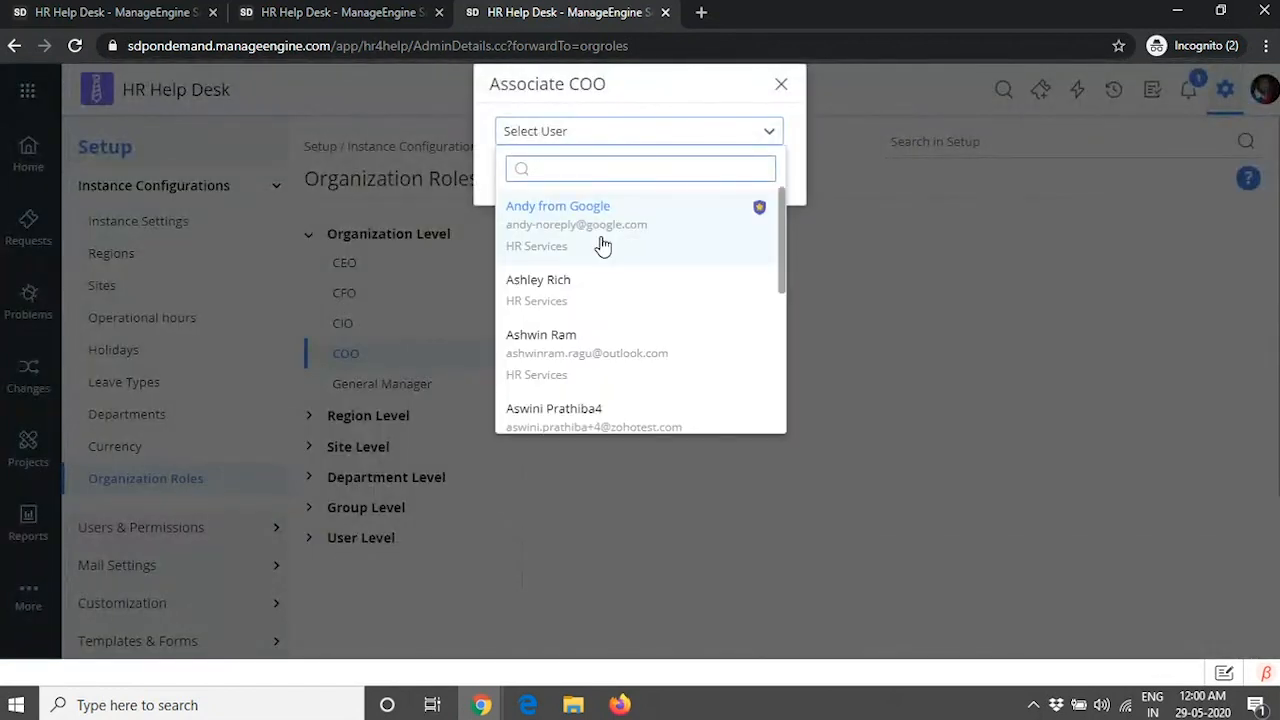
pyautogui.click(590, 352)
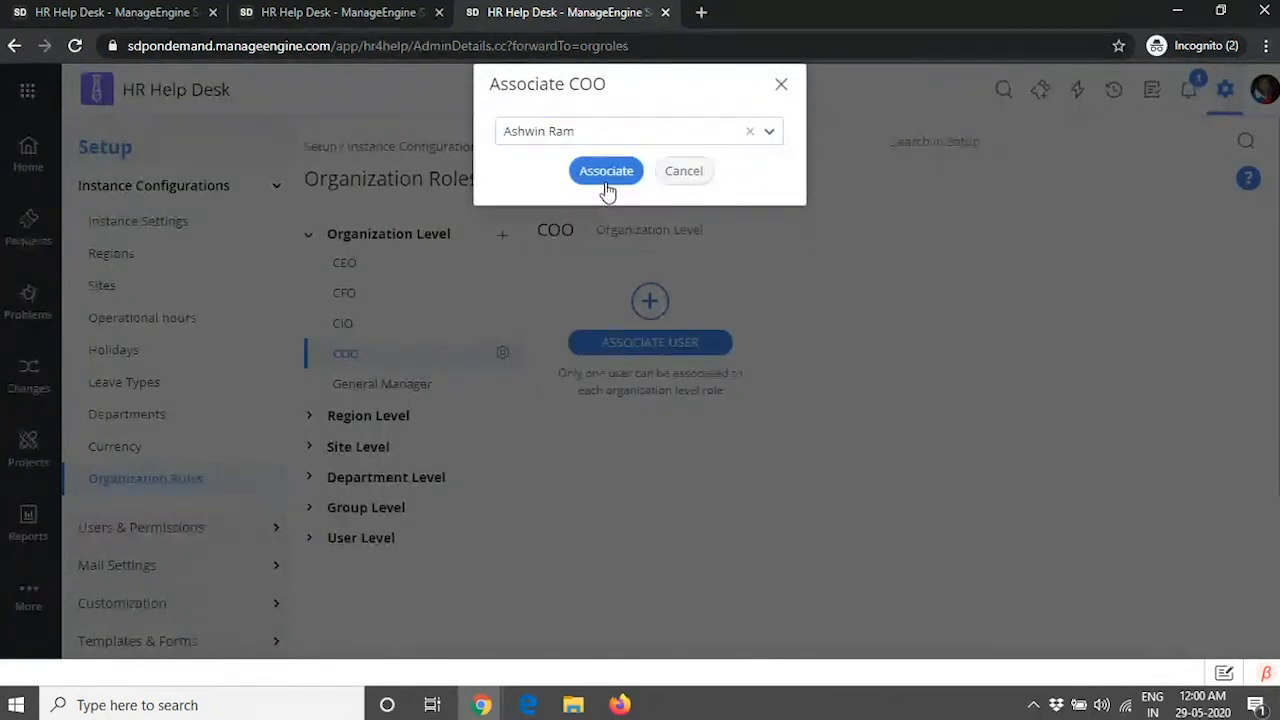
pyautogui.click(606, 172)
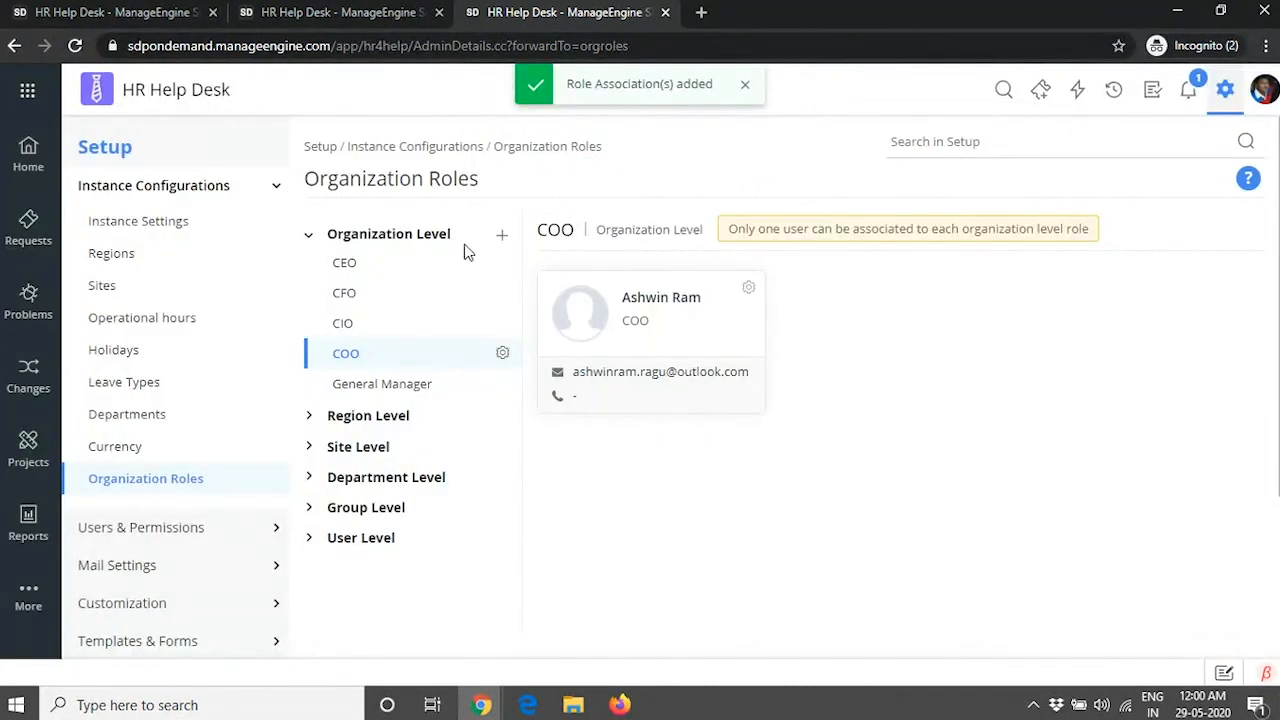
# - Examine the organization roles defined at the site level and the user level
pyautogui.click(308, 237)
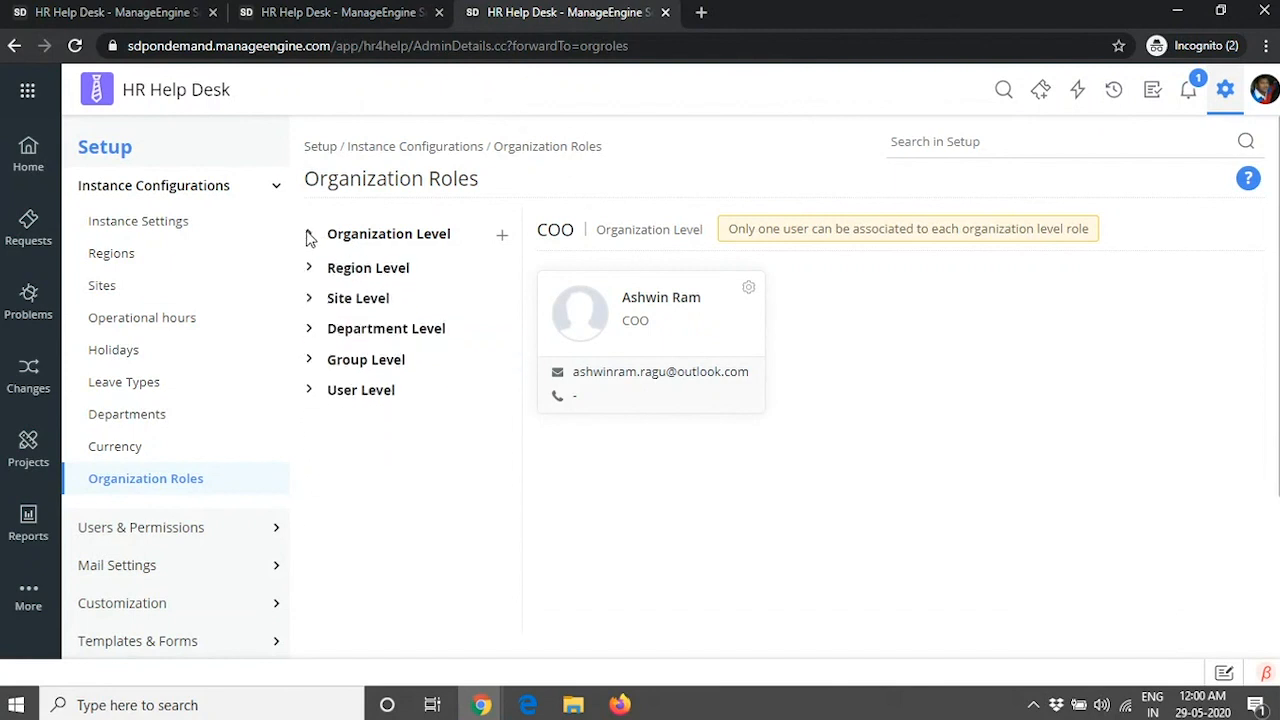
pyautogui.click(310, 238)
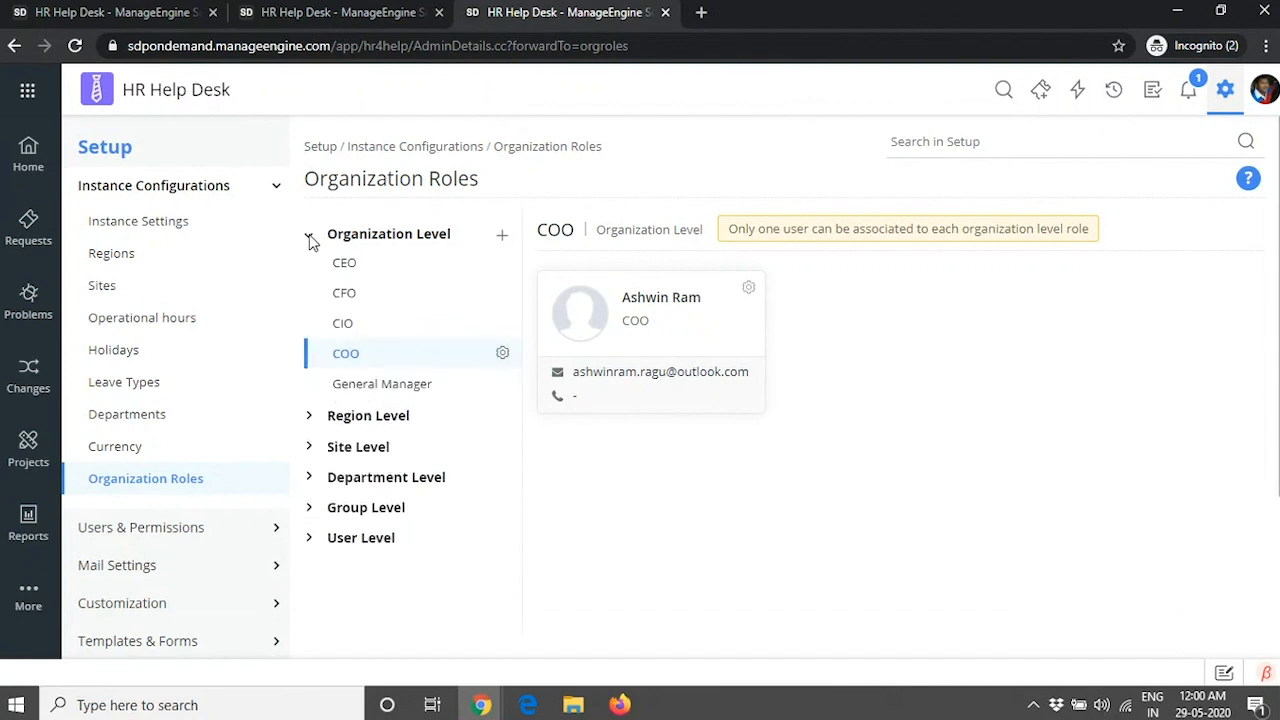
pyautogui.click(309, 238)
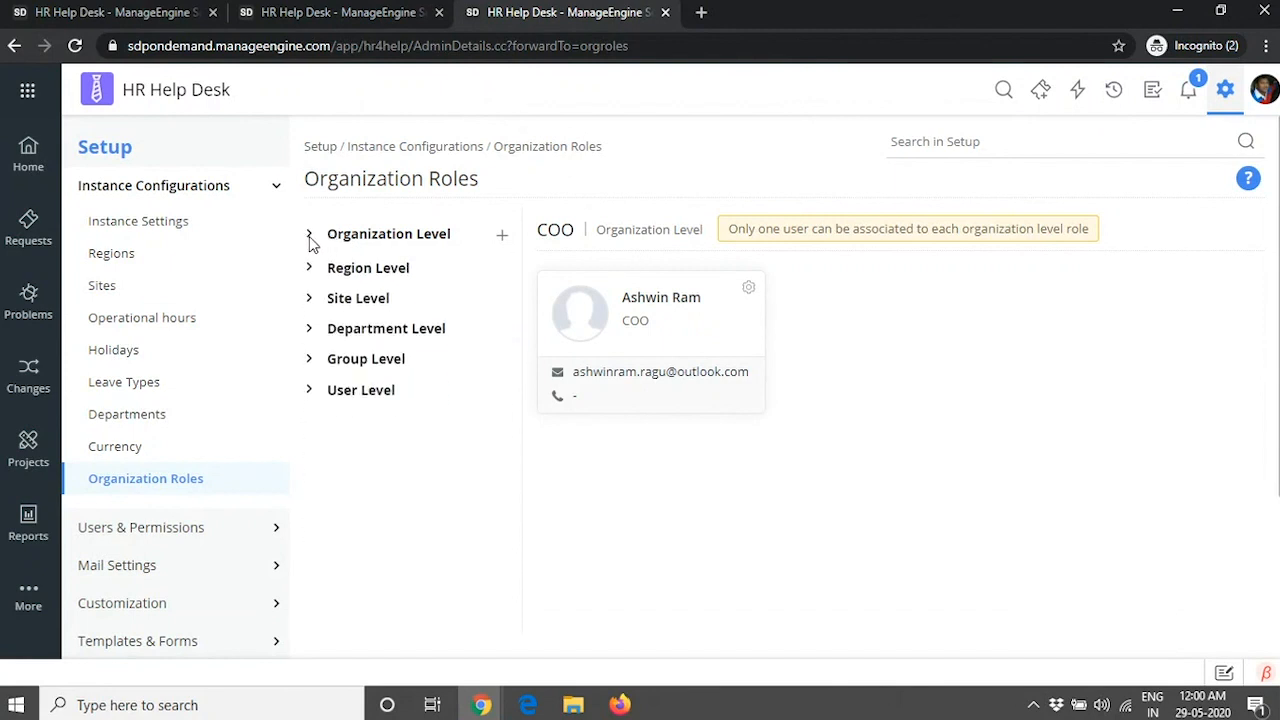
pyautogui.click(310, 296)
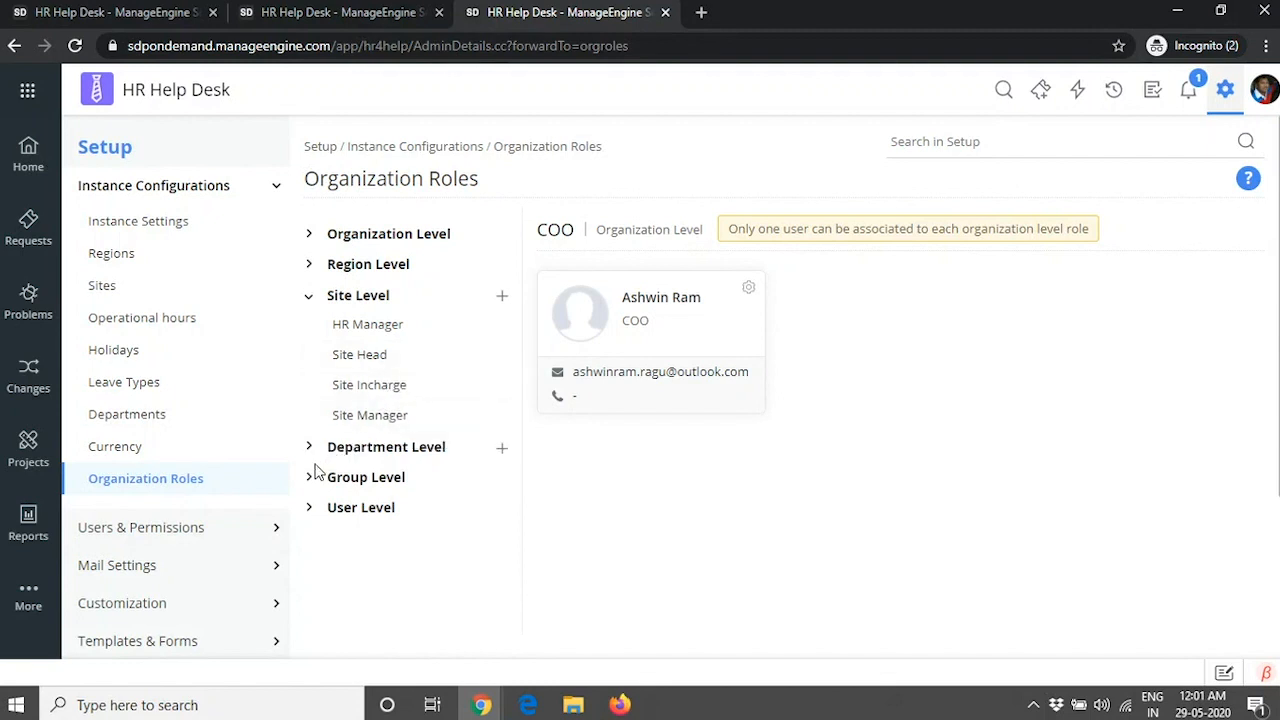
pyautogui.click(310, 510)
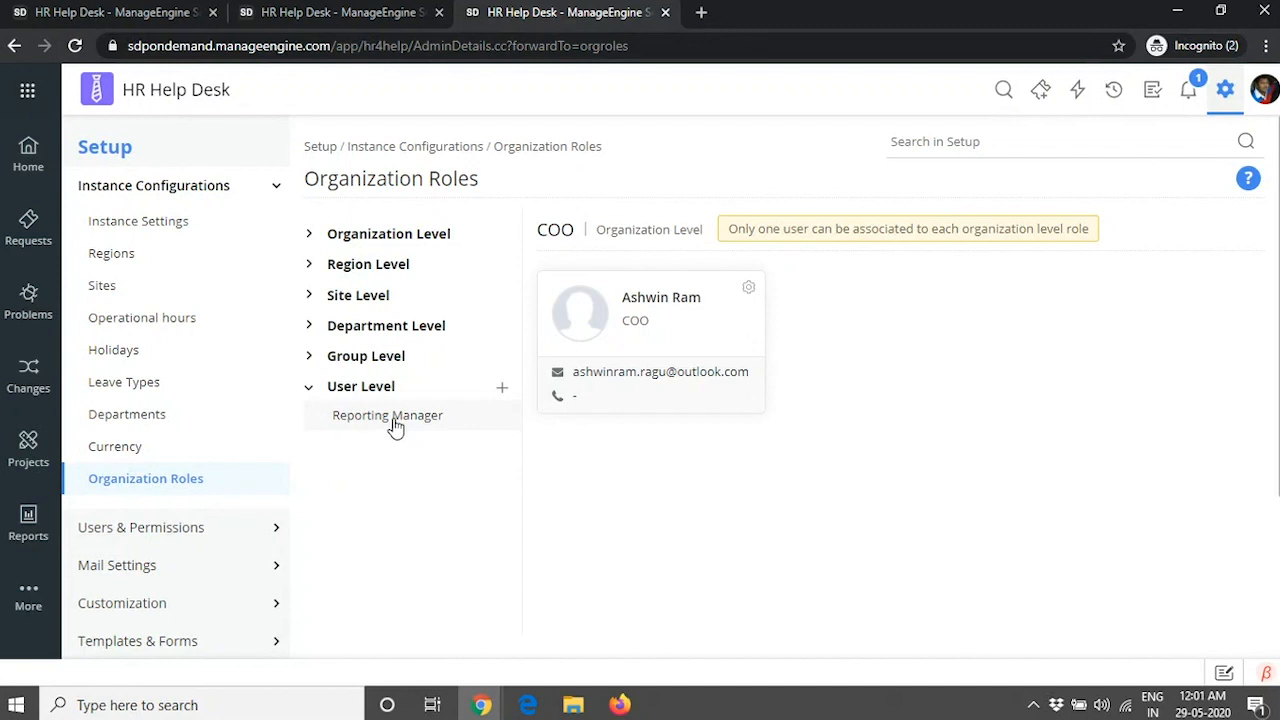
# - Return to the onboarding template and compare the organization roles and approval users offered as Stage II approvers
pyautogui.click(335, 12)
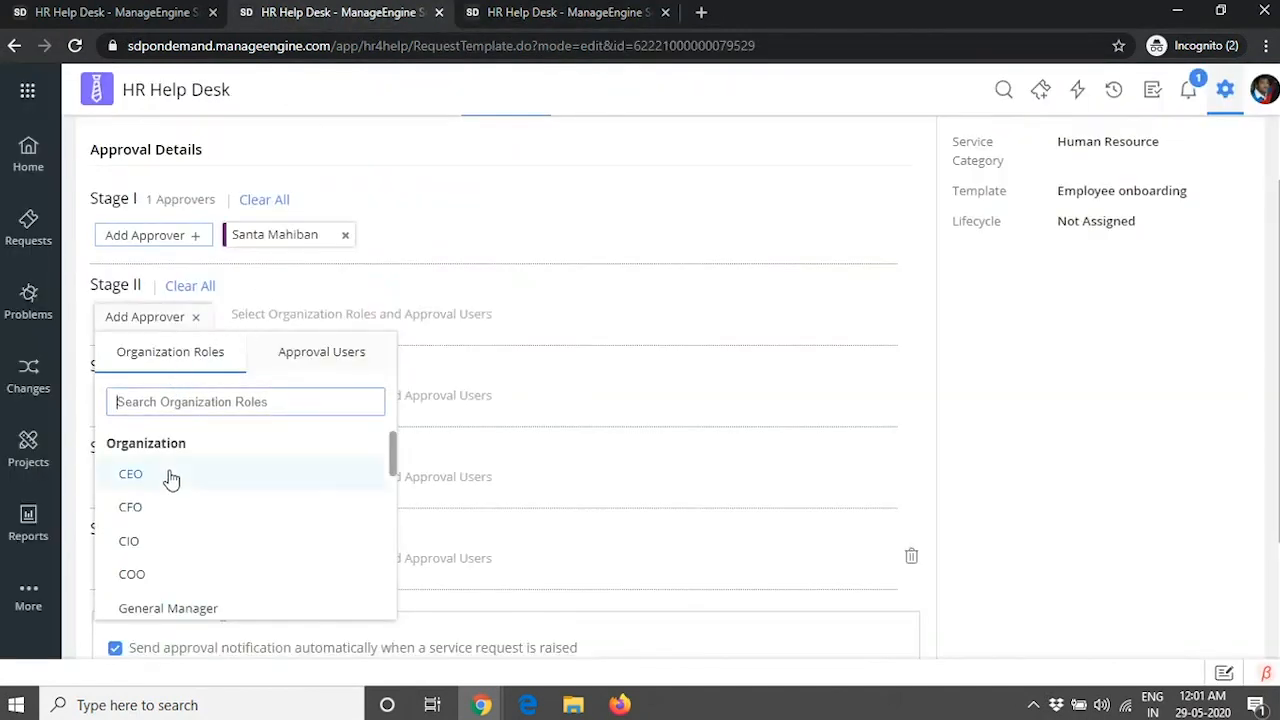
pyautogui.scroll(-2, 171, 500)
pyautogui.scroll(2, 174, 571)
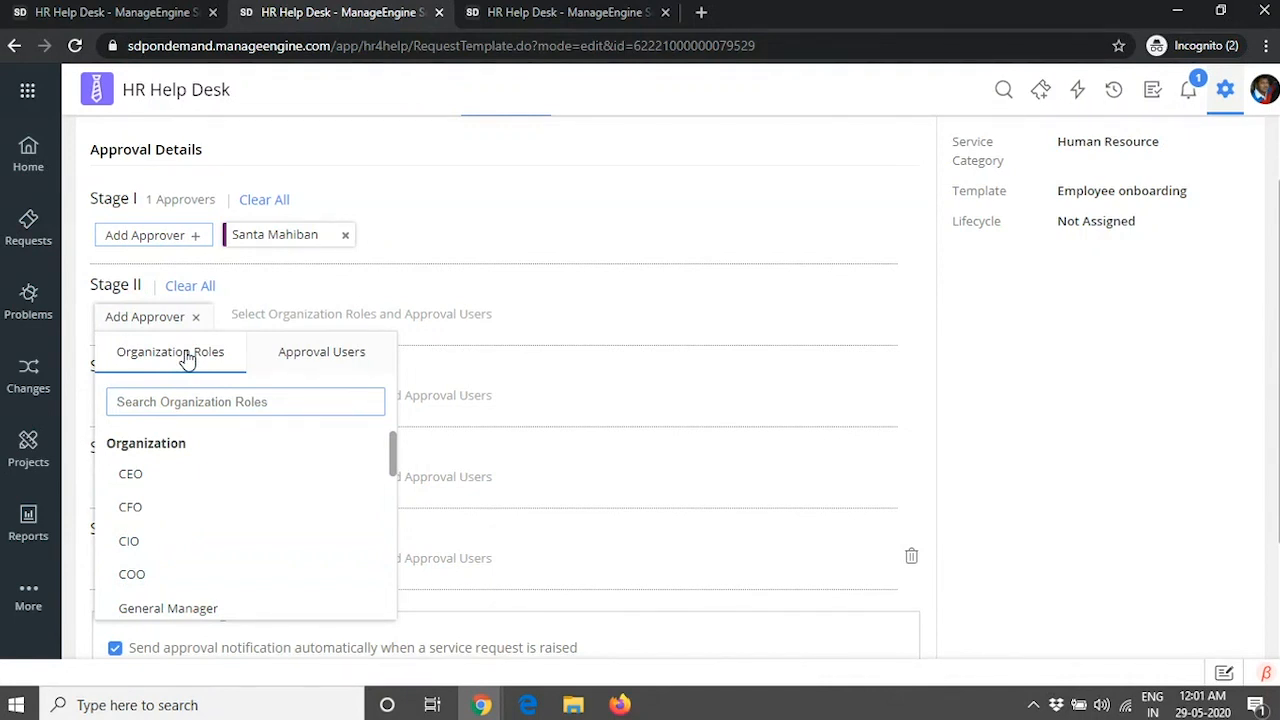
pyautogui.click(420, 277)
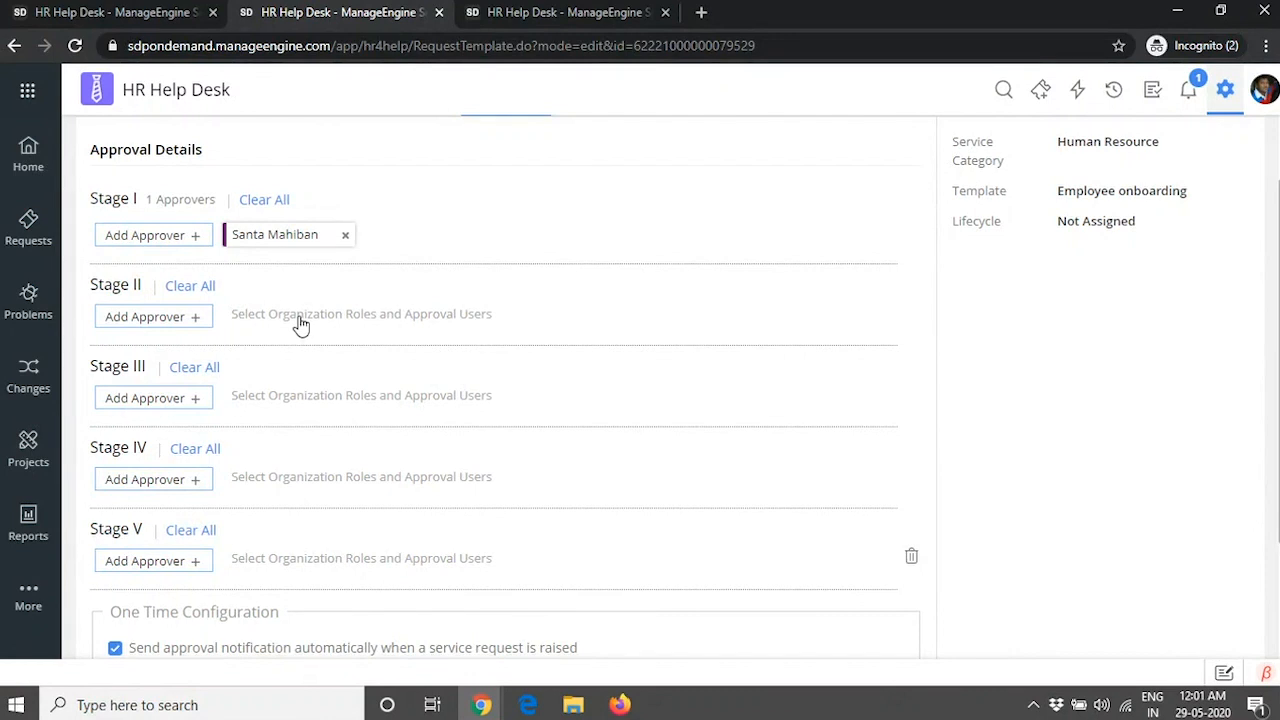
pyautogui.click(172, 316)
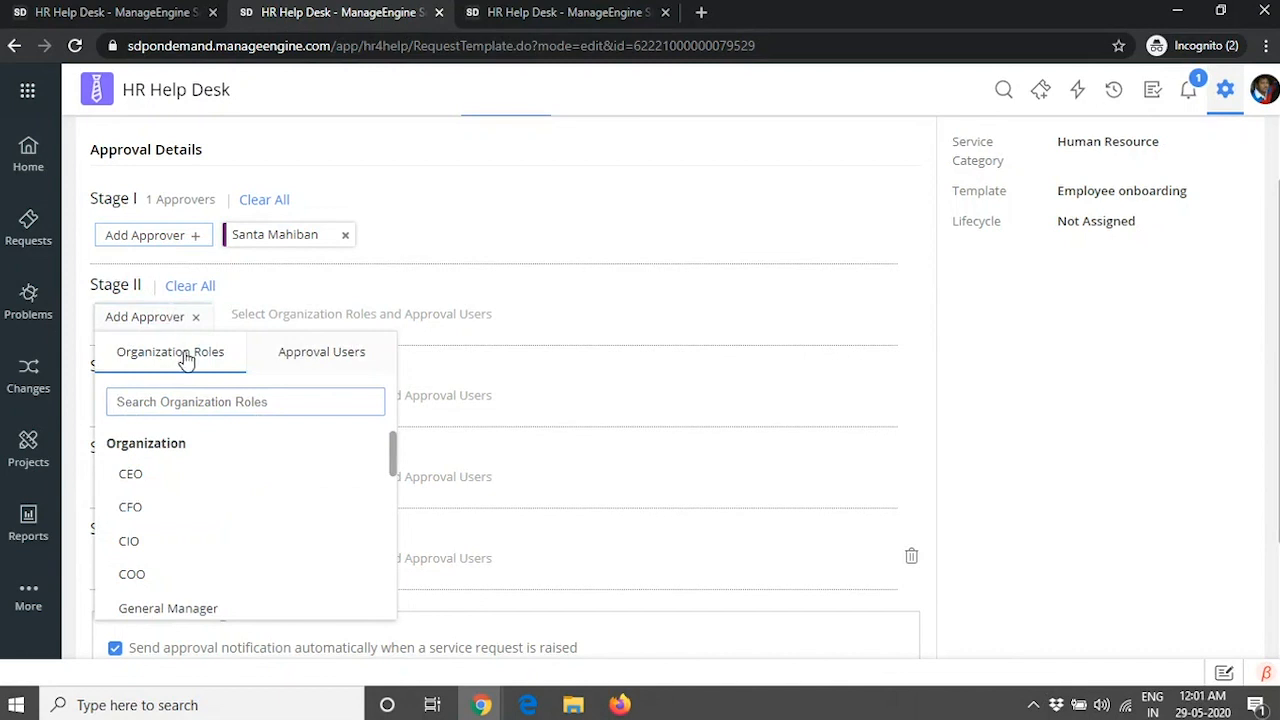
pyautogui.click(316, 366)
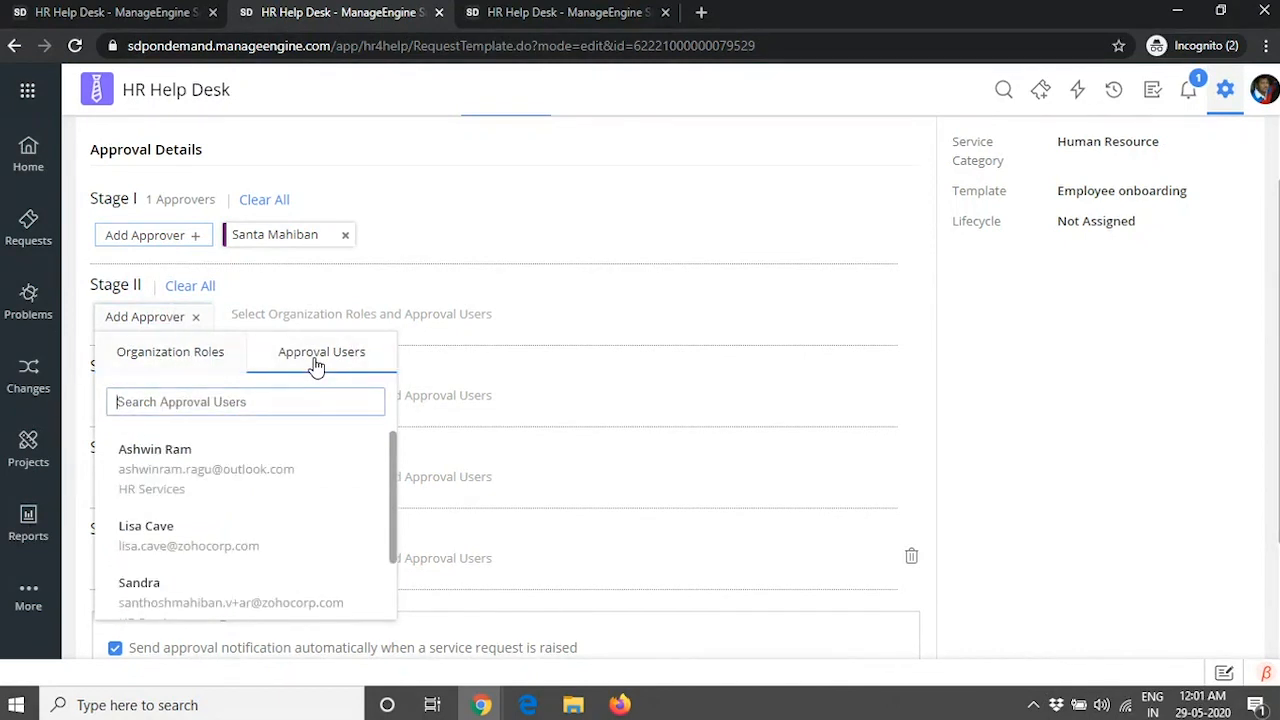
# - Open the COO's record among the requesters and check its Request Approver permission against the template's Stage II approval users
pyautogui.click(570, 12)
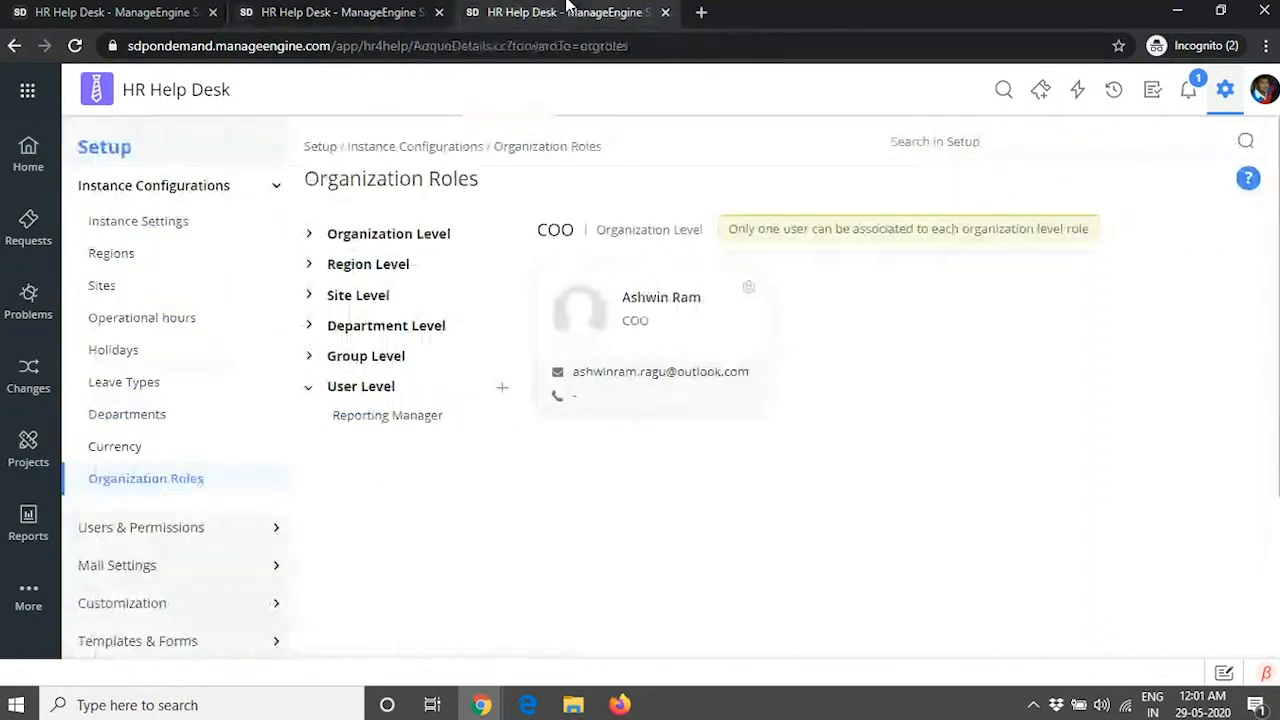
pyautogui.click(225, 185)
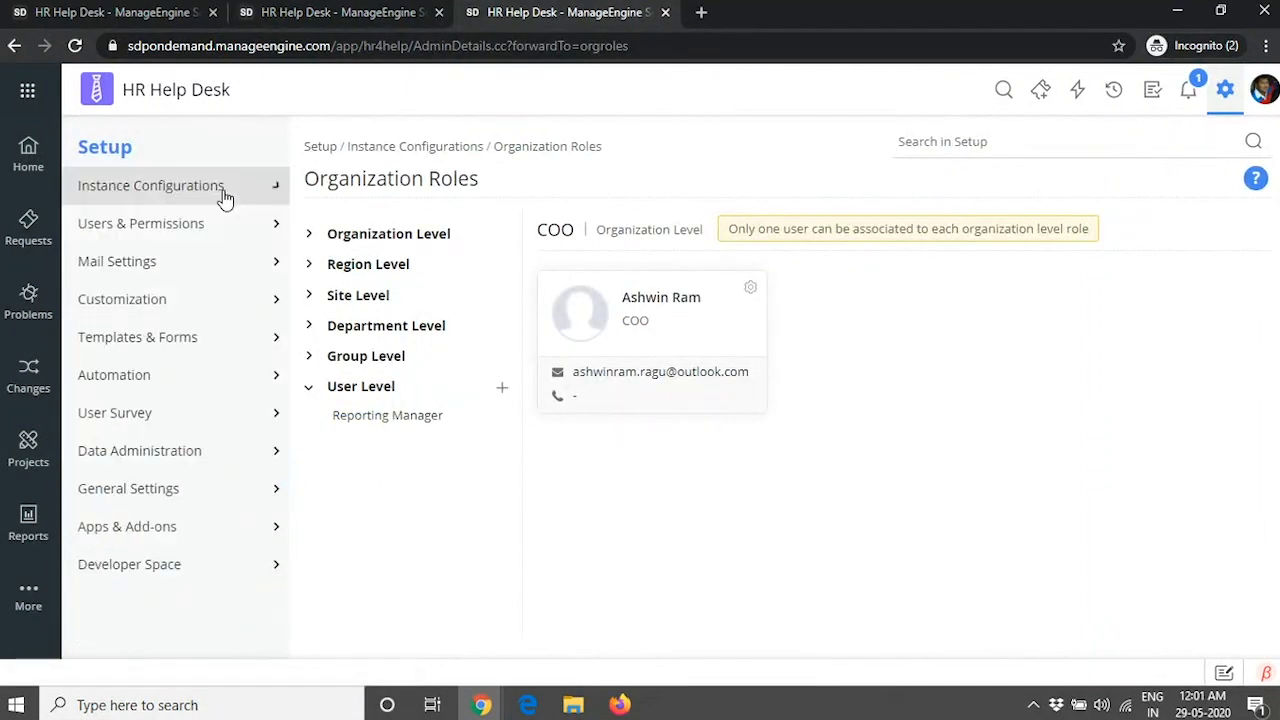
pyautogui.click(203, 238)
pyautogui.click(122, 291)
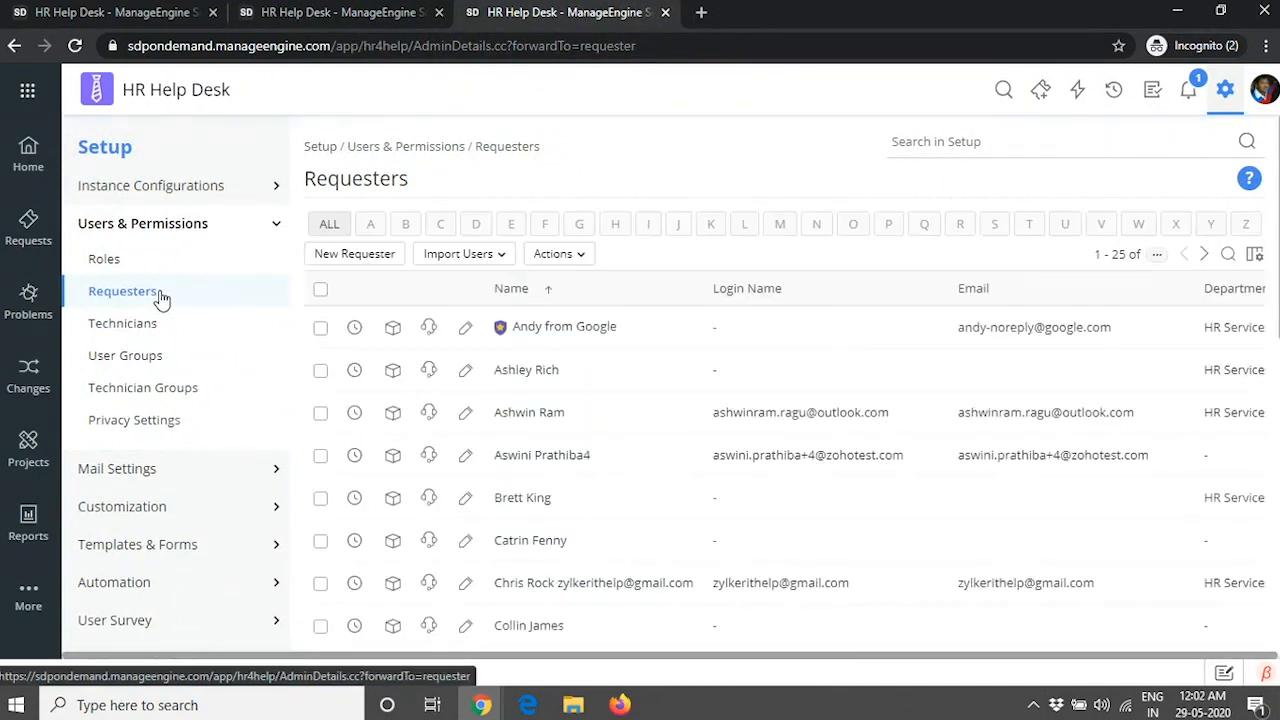
pyautogui.click(550, 413)
pyautogui.scroll(-7, 550, 413)
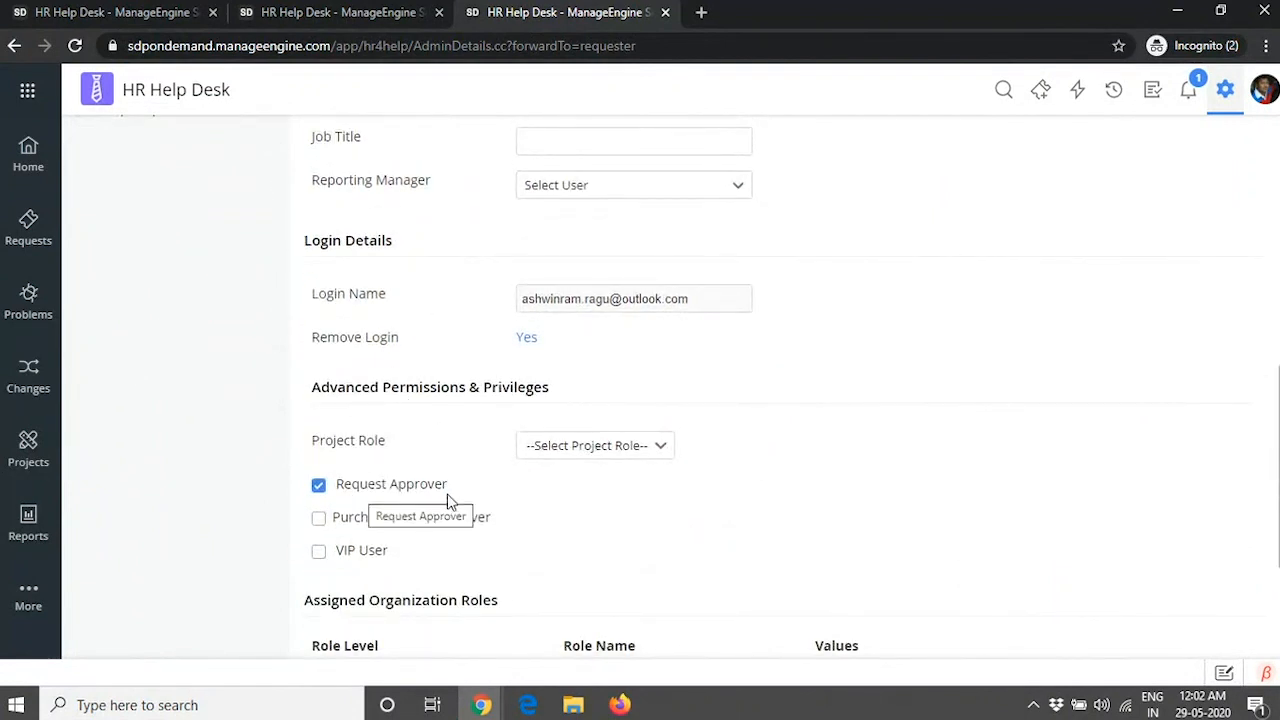
pyautogui.moveTo(451, 497); pyautogui.dragTo(340, 495)
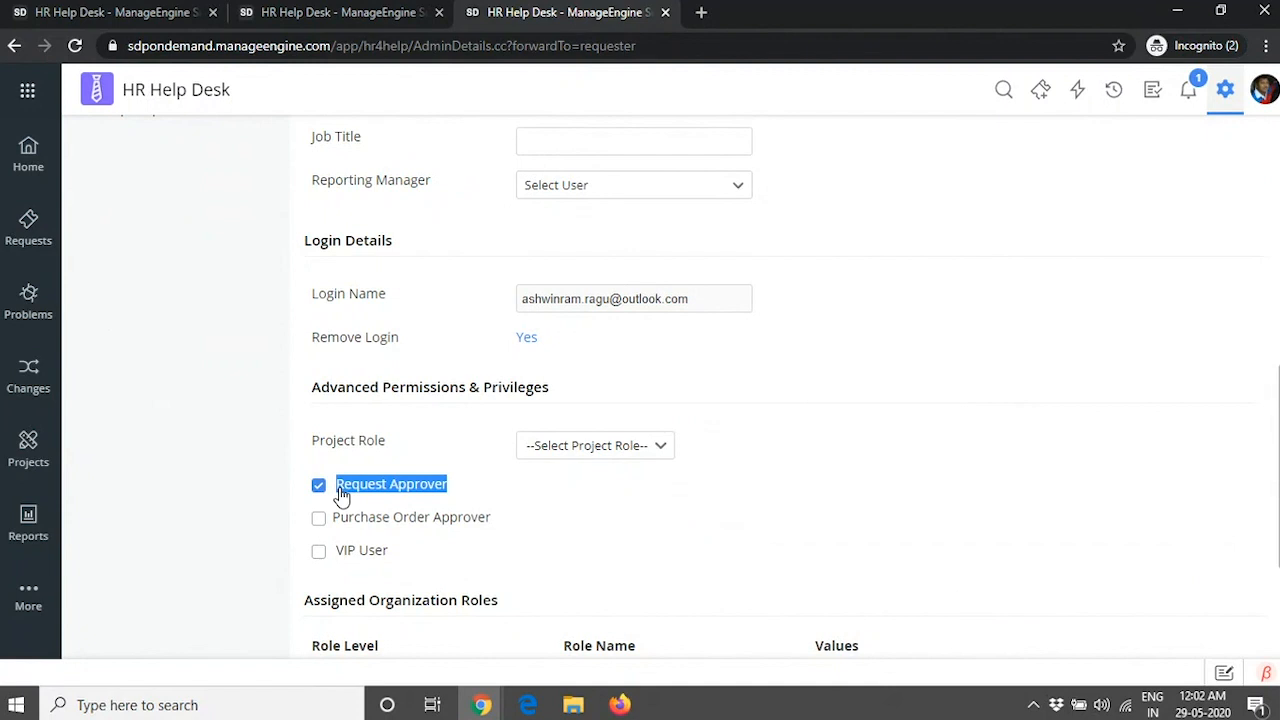
pyautogui.click(296, 8)
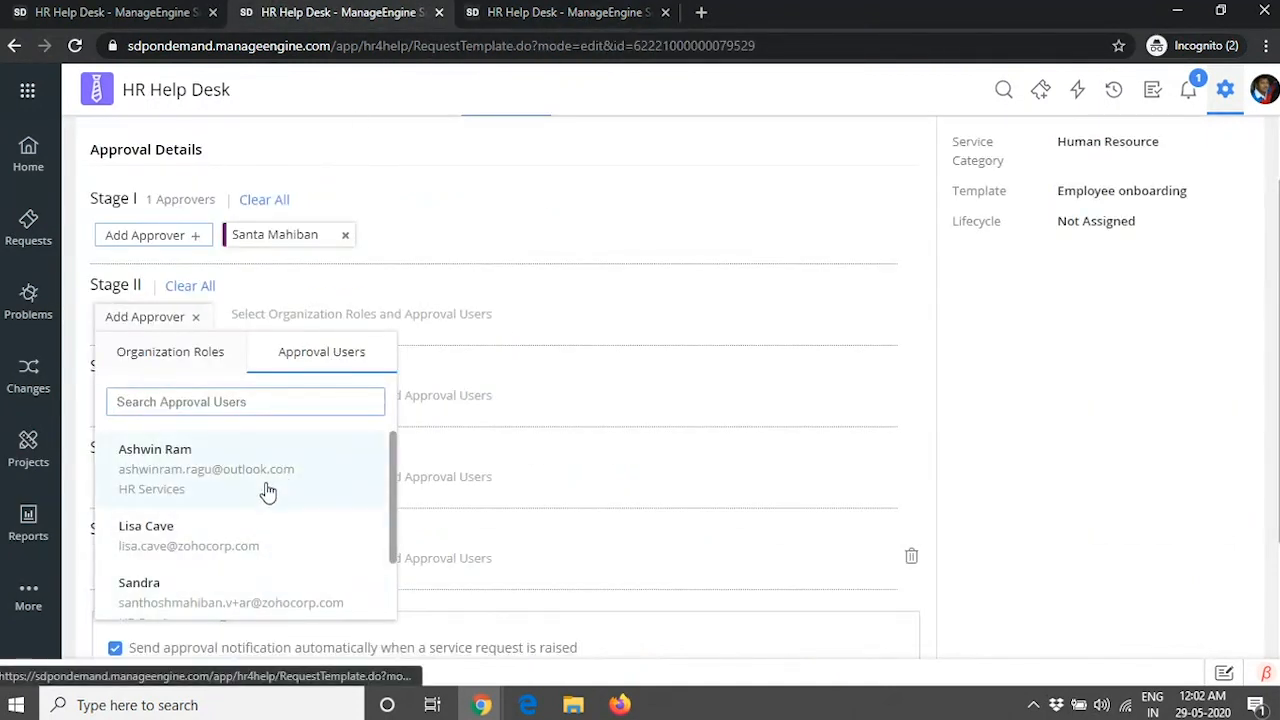
pyautogui.click(492, 10)
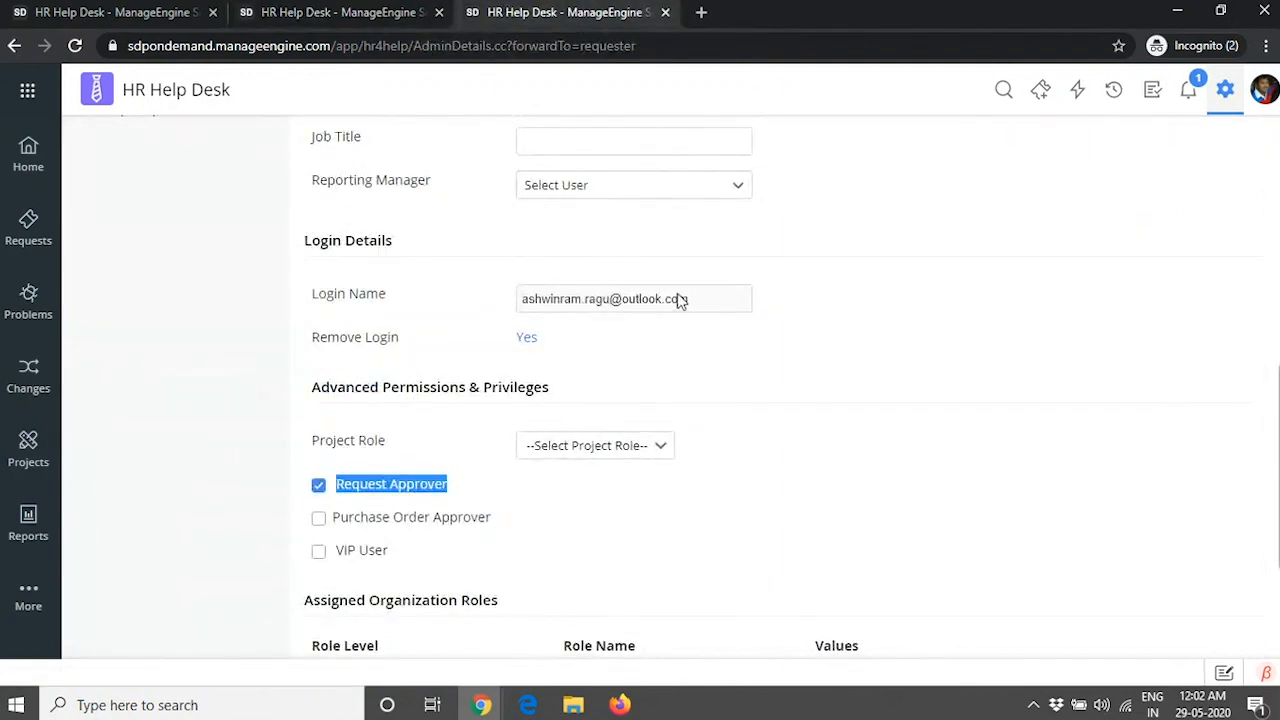
pyautogui.scroll(6, 652, 323)
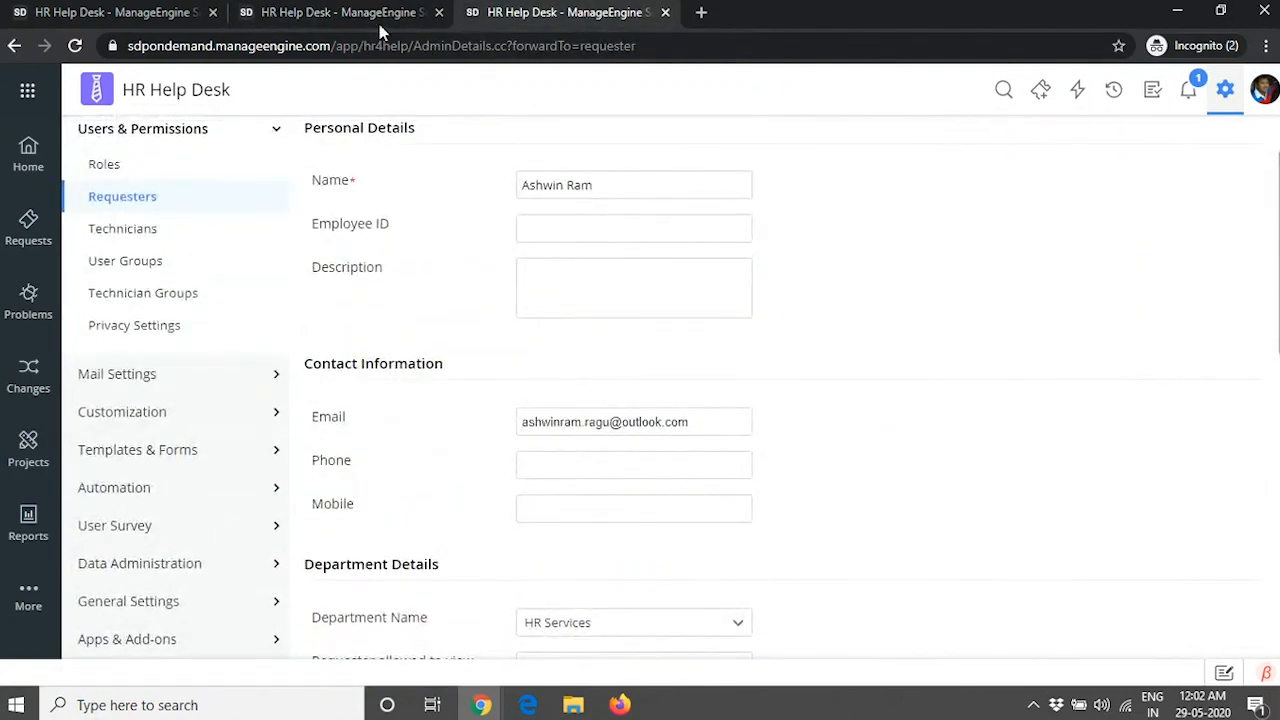
# - In the onboarding template, add the user holding the COO role as an approval user for Stage II
pyautogui.click(340, 12)
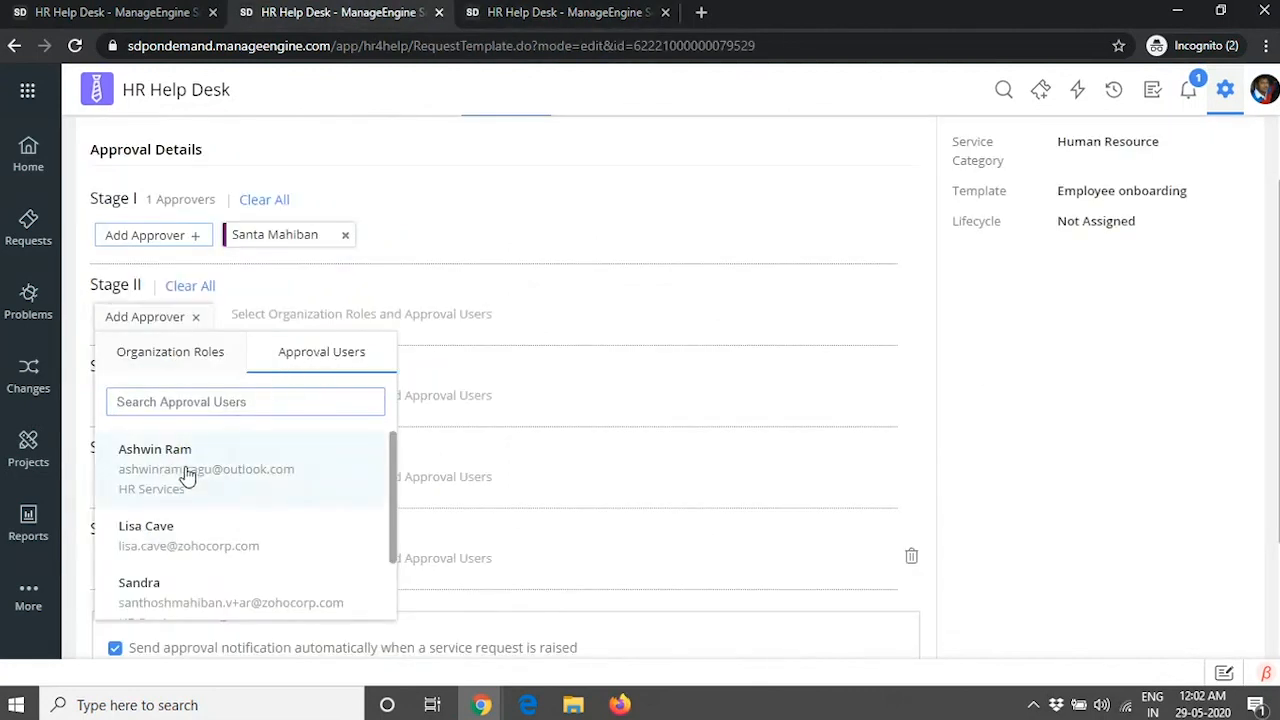
pyautogui.click(241, 468)
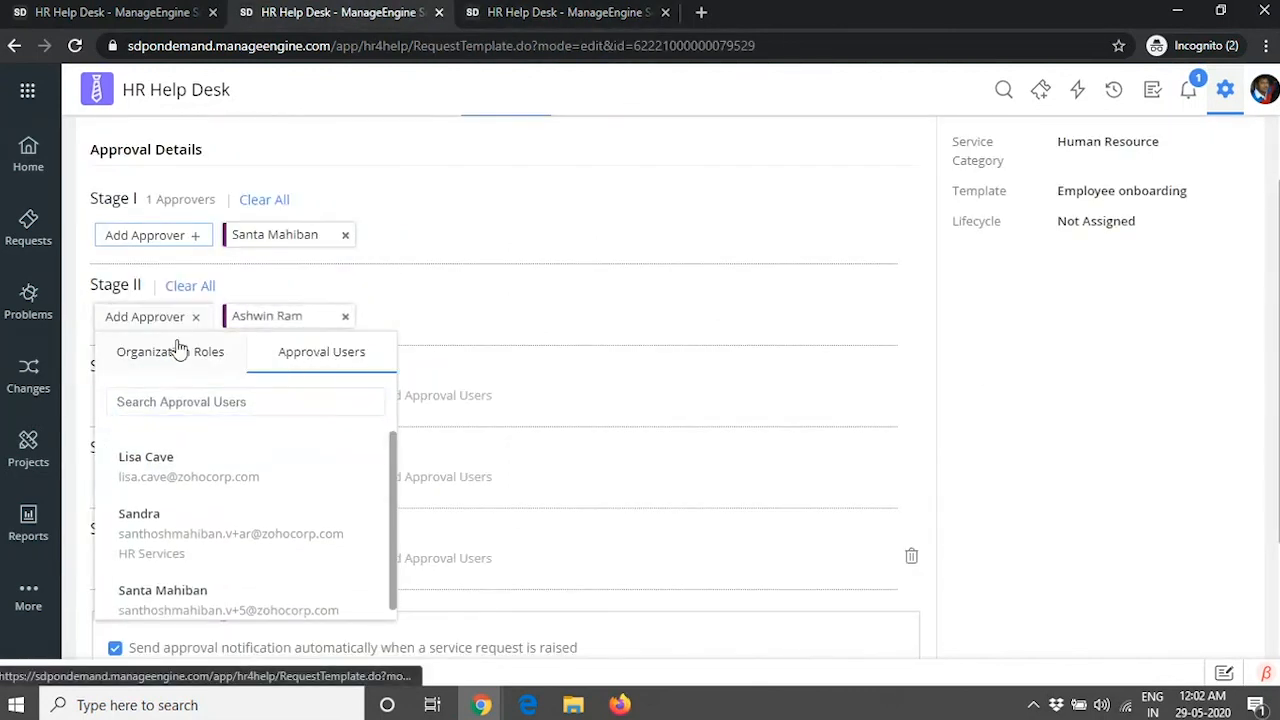
pyautogui.click(490, 306)
pyautogui.moveTo(293, 320)
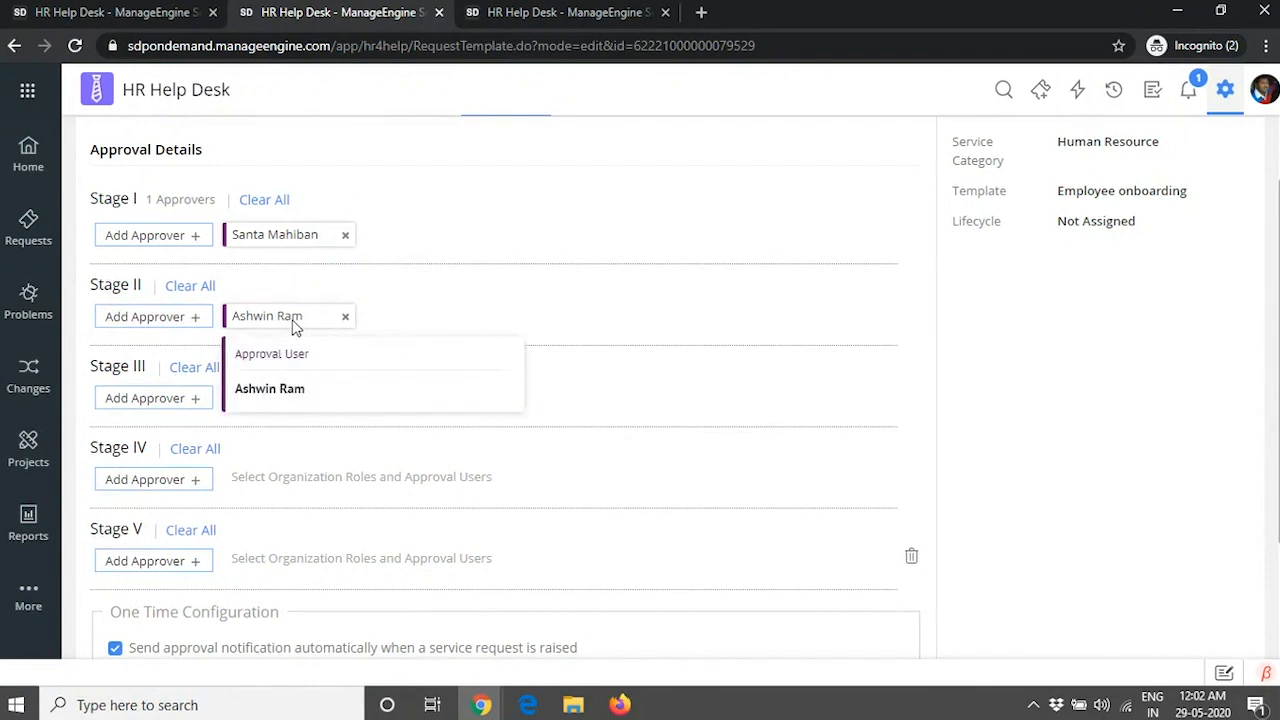
# - Add the CEO organization role as the approver for Stage III
pyautogui.click(150, 398)
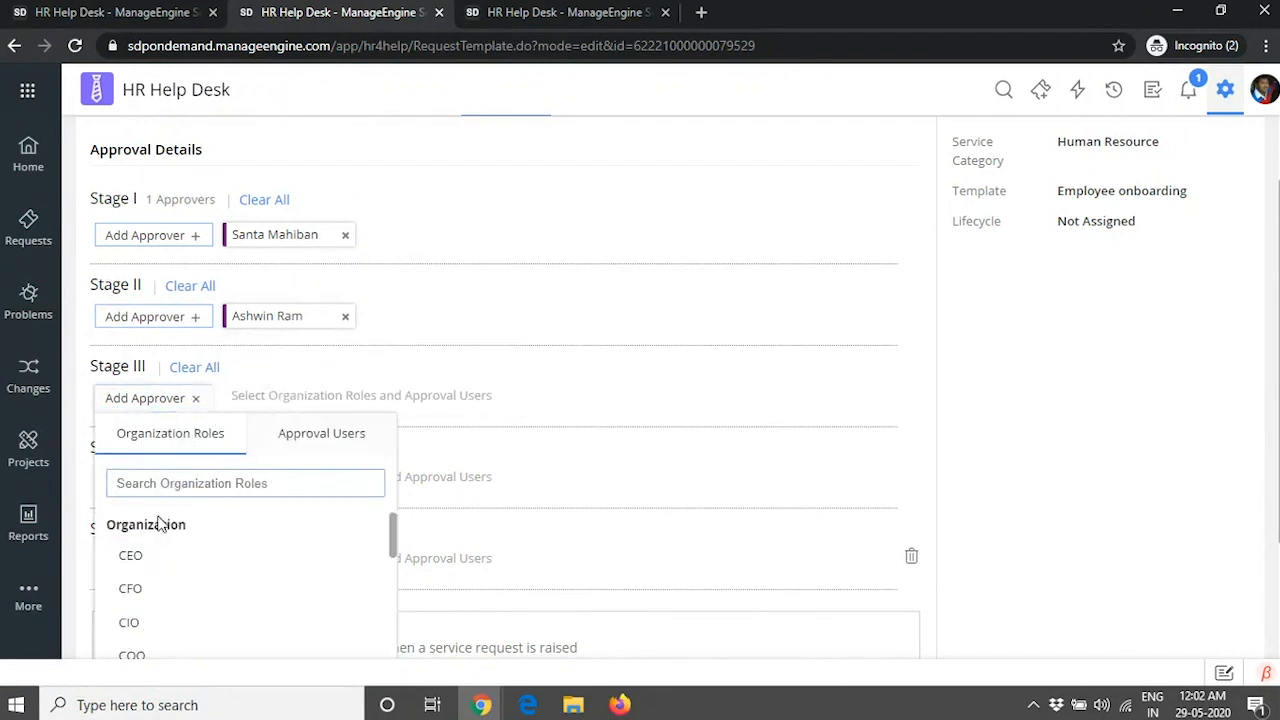
pyautogui.click(150, 558)
pyautogui.click(520, 343)
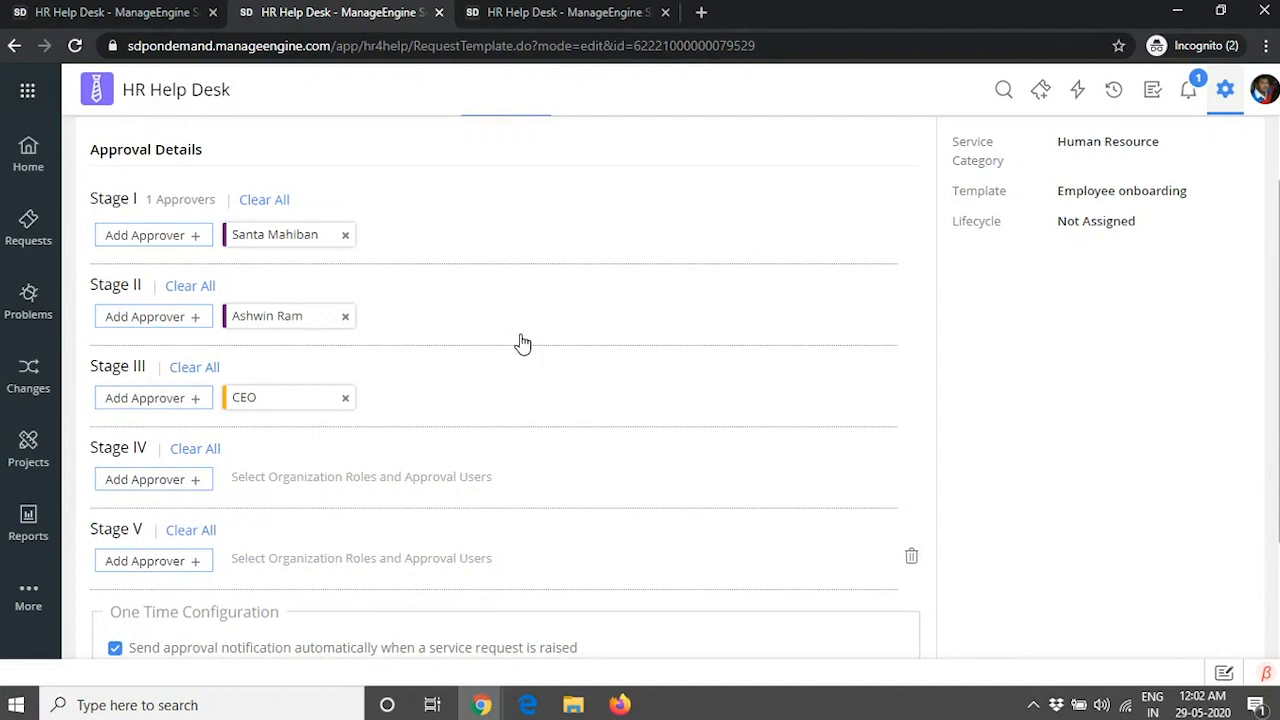
# - Configure the template's one-time approval options so that only "All the configured approvers have to approve the service request" is enabled
pyautogui.scroll(-1, 500, 290)
pyautogui.scroll(1, 477, 257)
pyautogui.scroll(-1, 405, 530)
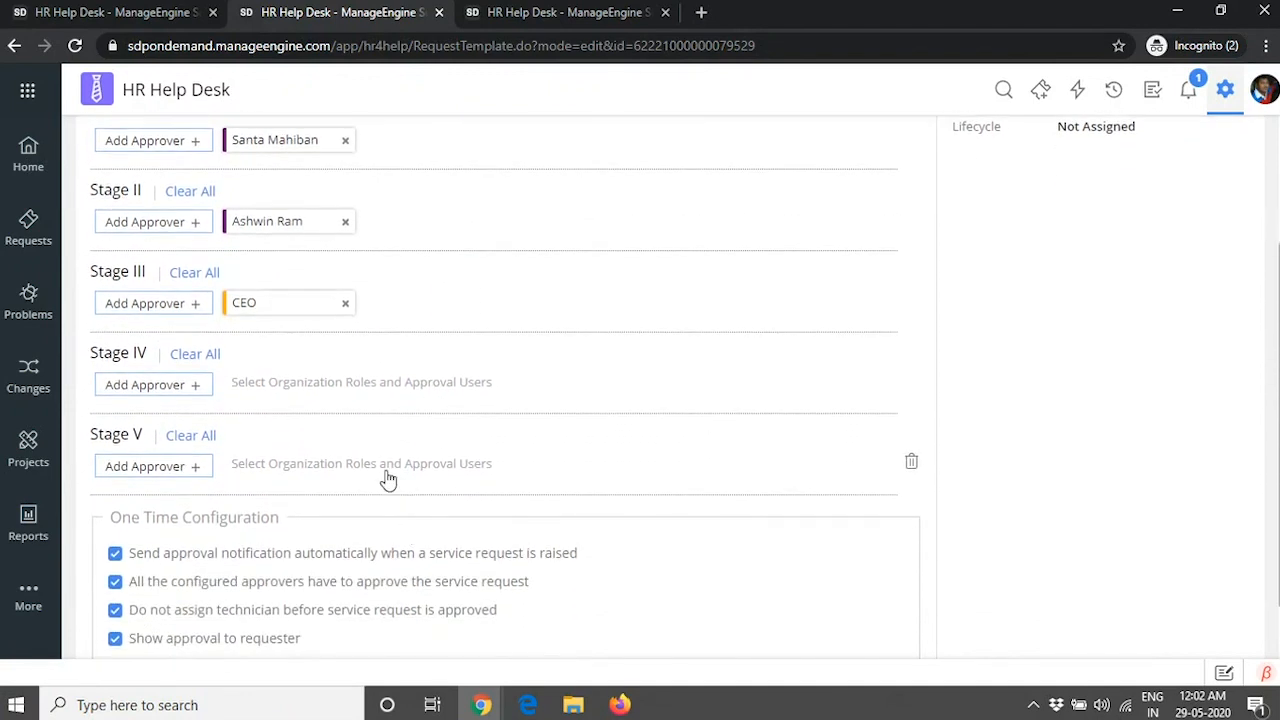
pyautogui.scroll(-1, 388, 480)
pyautogui.click(115, 478)
pyautogui.click(115, 506)
pyautogui.click(115, 535)
pyautogui.click(115, 563)
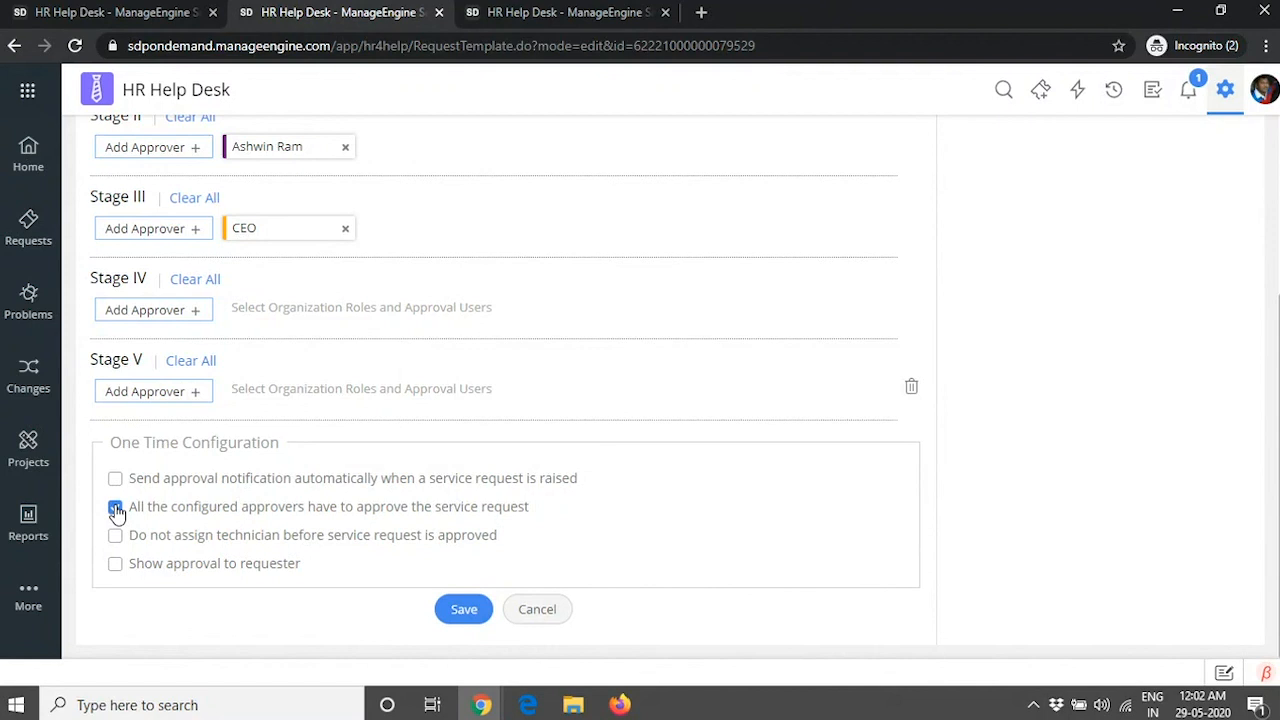
pyautogui.scroll(2, 266, 434)
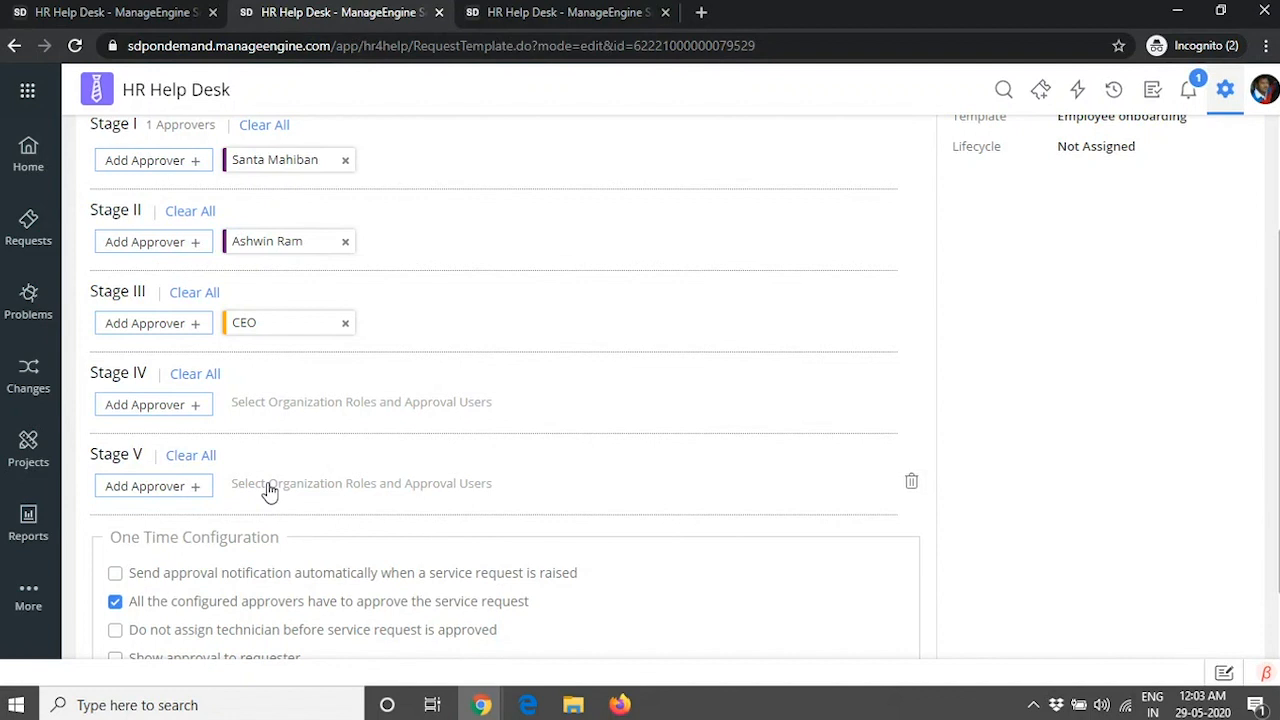
# - Turn off "All the configured approvers have to approve the service request" in the onboarding template and review its approval stages
pyautogui.scroll(-2, 268, 490)
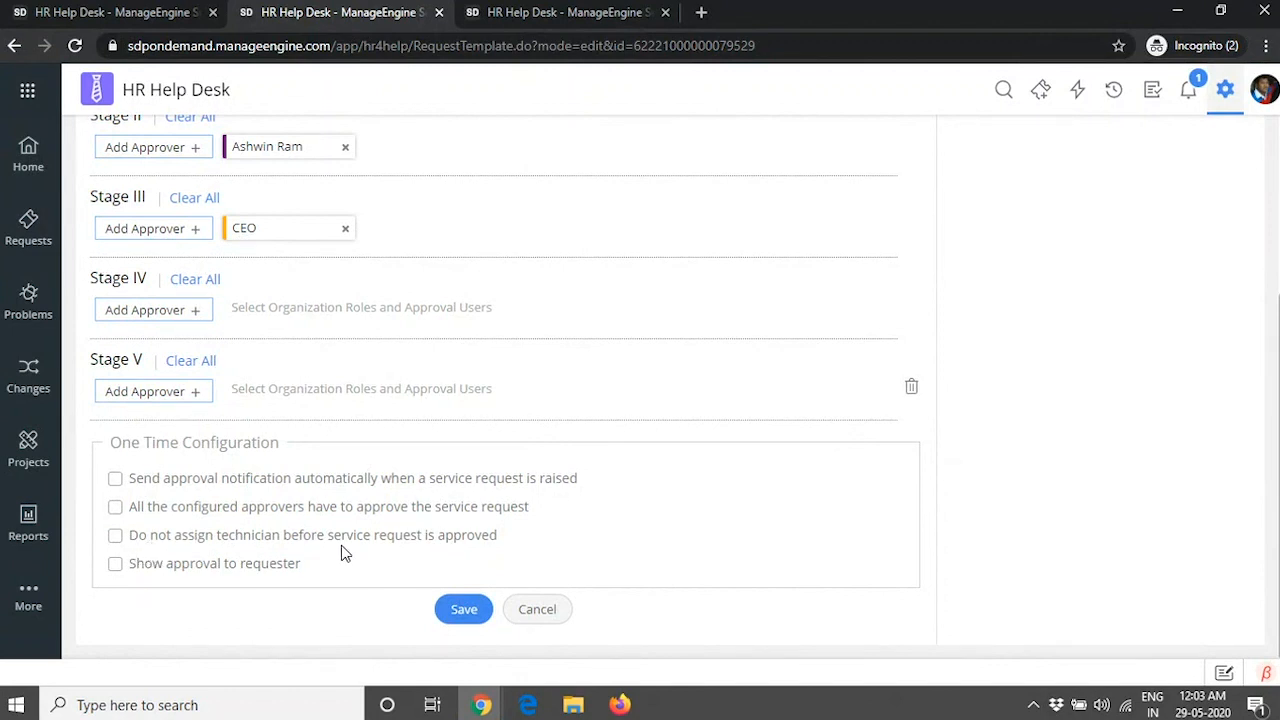
pyautogui.scroll(1, 474, 543)
pyautogui.scroll(-1, 477, 534)
pyautogui.scroll(1, 474, 543)
pyautogui.scroll(1, 466, 524)
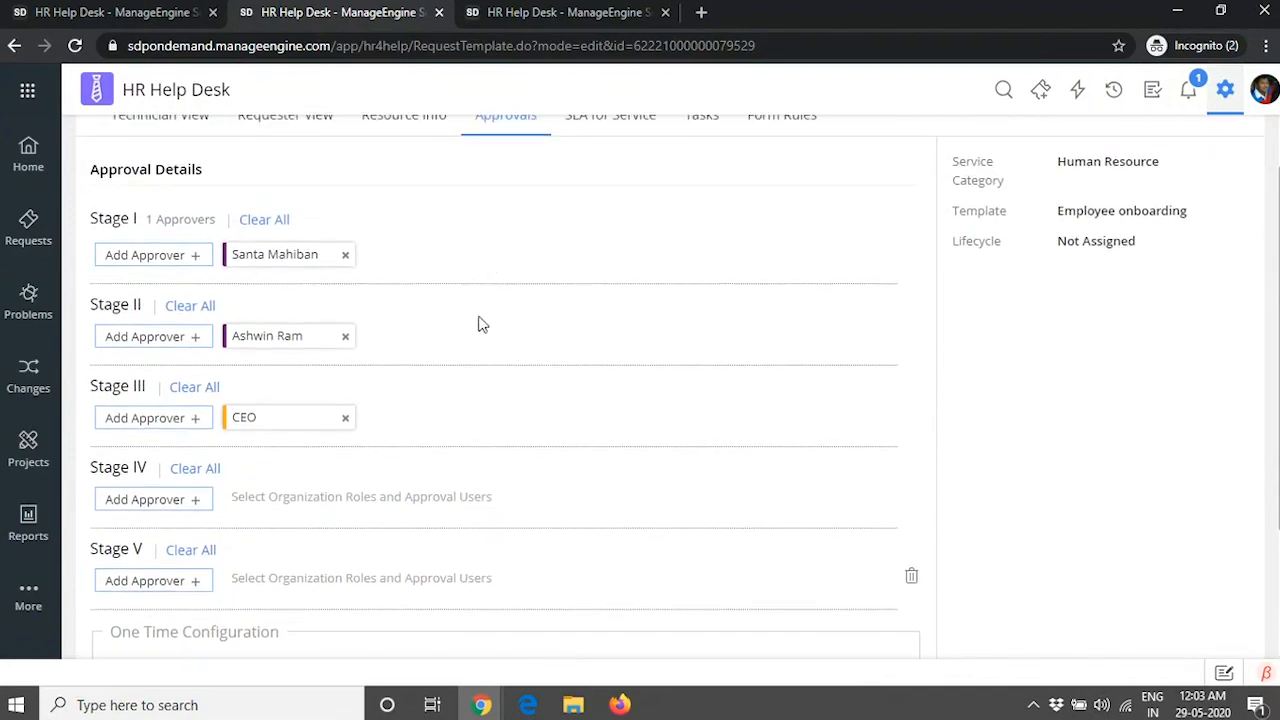
pyautogui.scroll(-2, 481, 569)
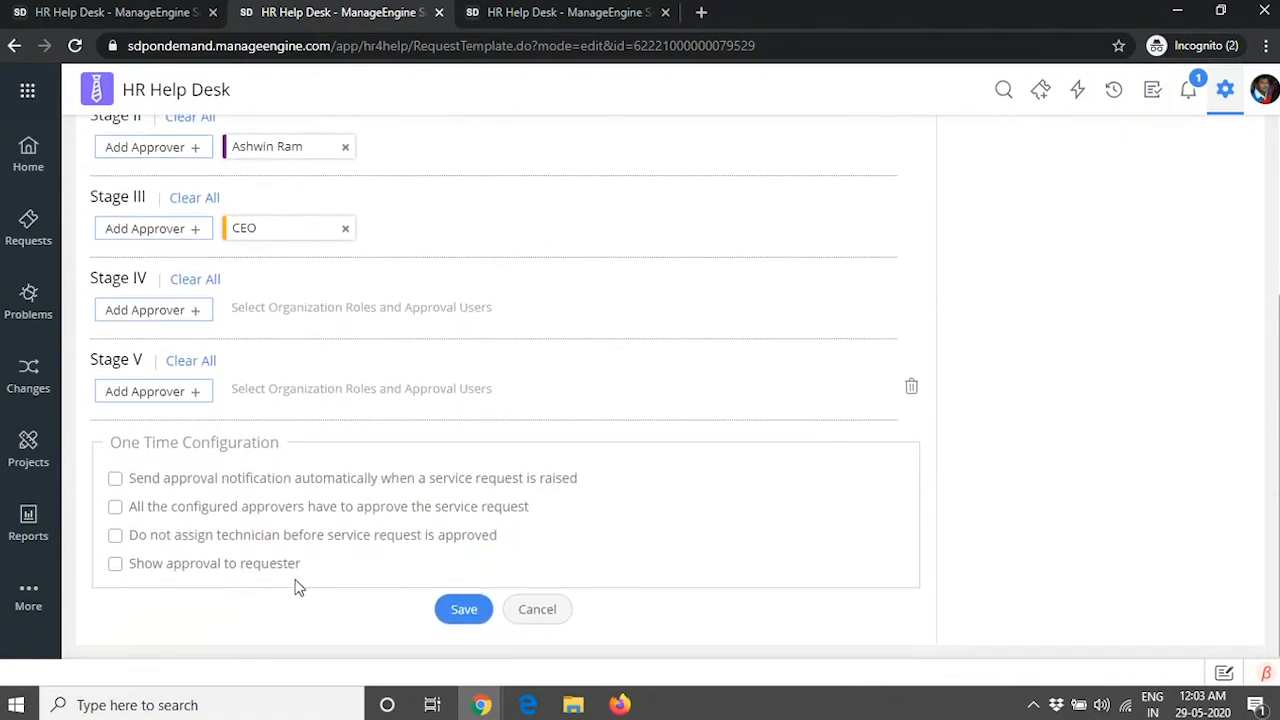
# - Try the one-time option "Show approval to requester" in the onboarding template
pyautogui.click(115, 564)
pyautogui.click(115, 564)
pyautogui.scroll(3, 494, 531)
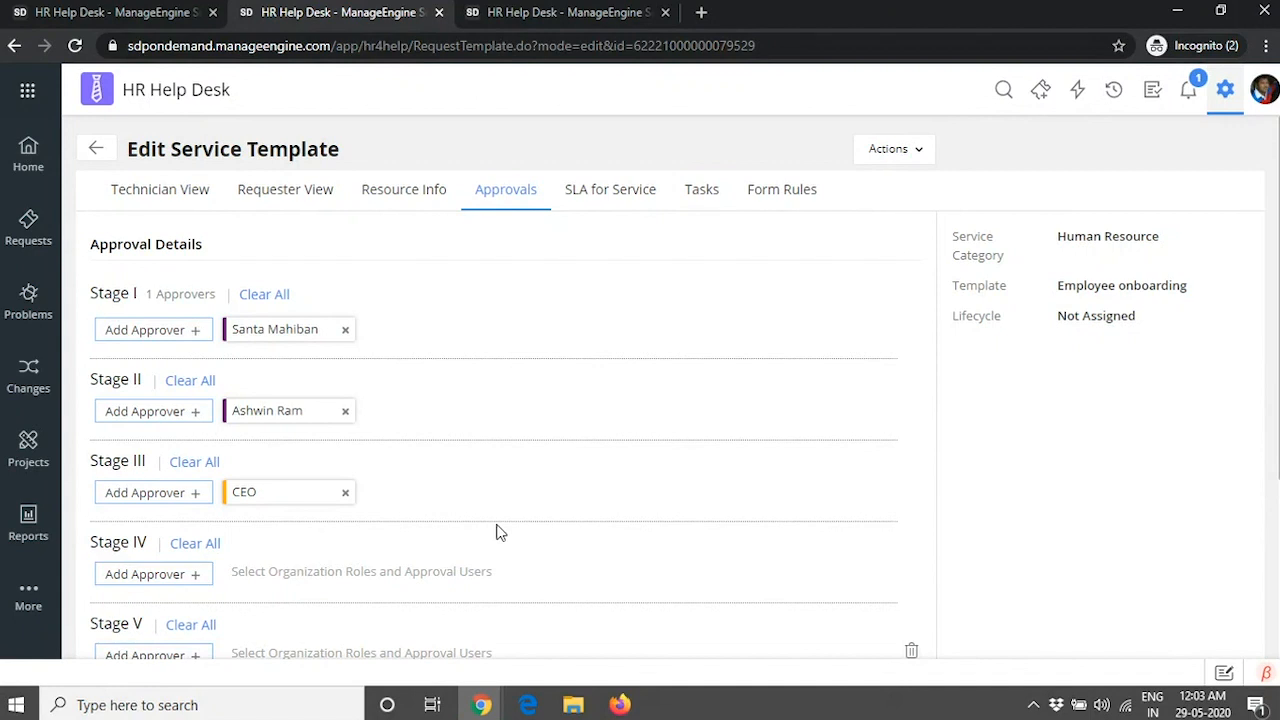
# - Return to the browser tab with the COO's requester record and open the help desk's Setup home page from there
pyautogui.click(525, 10)
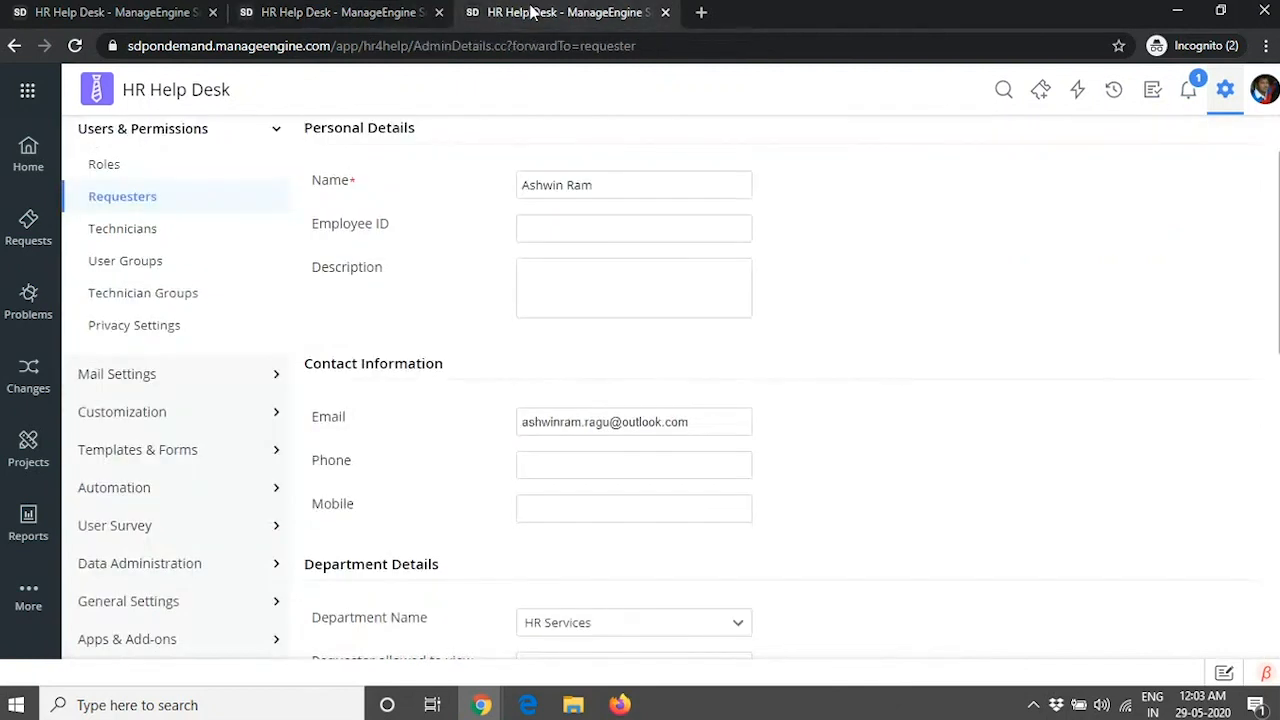
pyautogui.scroll(2, 280, 192)
pyautogui.click(1225, 92)
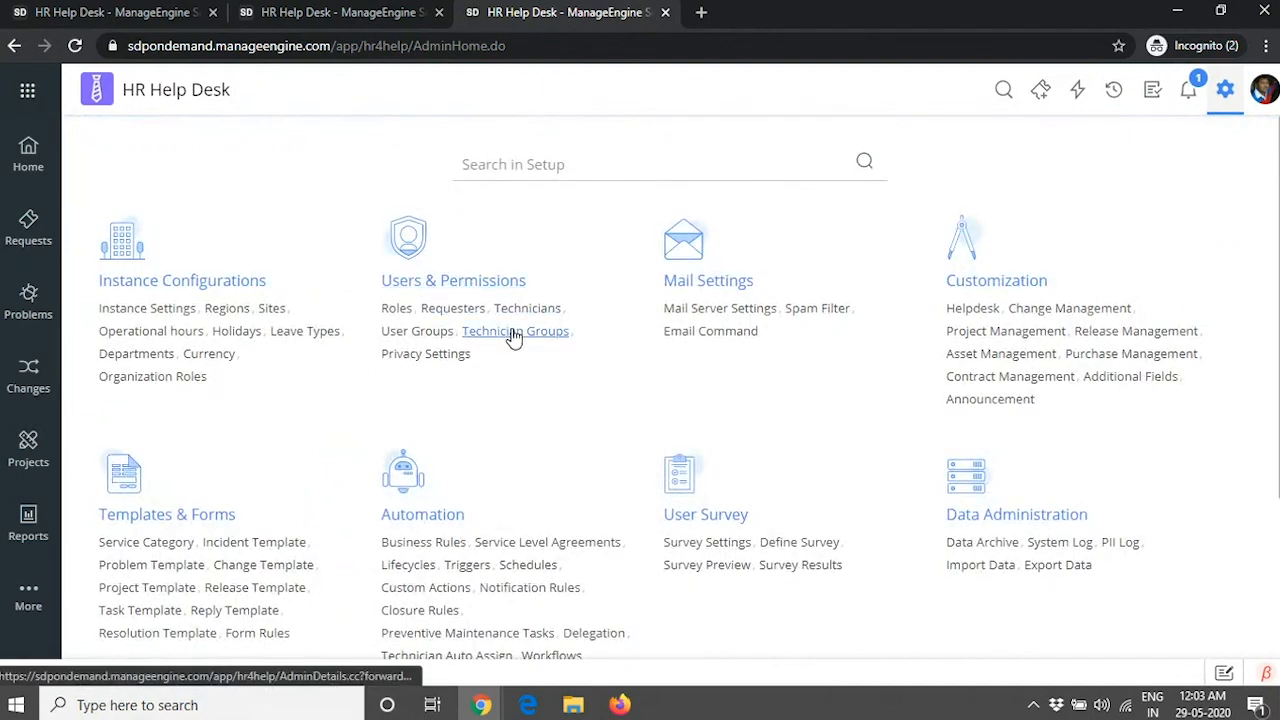
# - Open the Hiring Team technician group of the New York site for editing
pyautogui.click(512, 334)
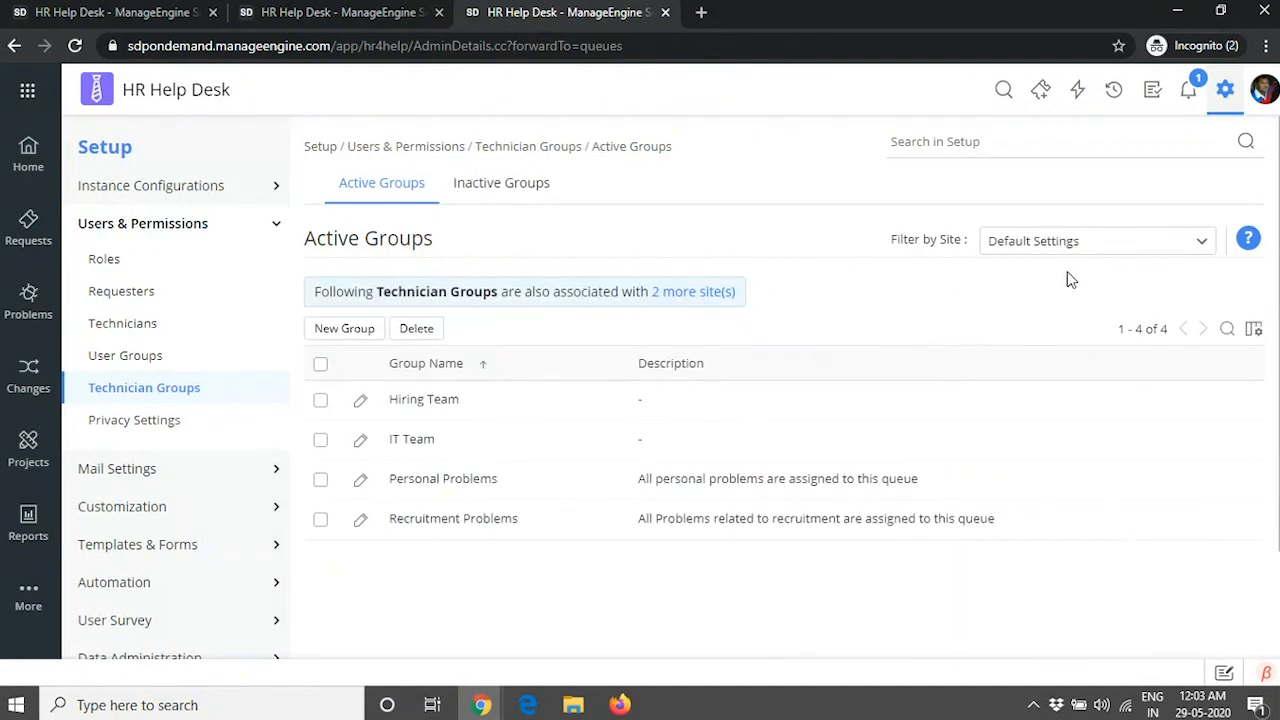
pyautogui.click(1072, 253)
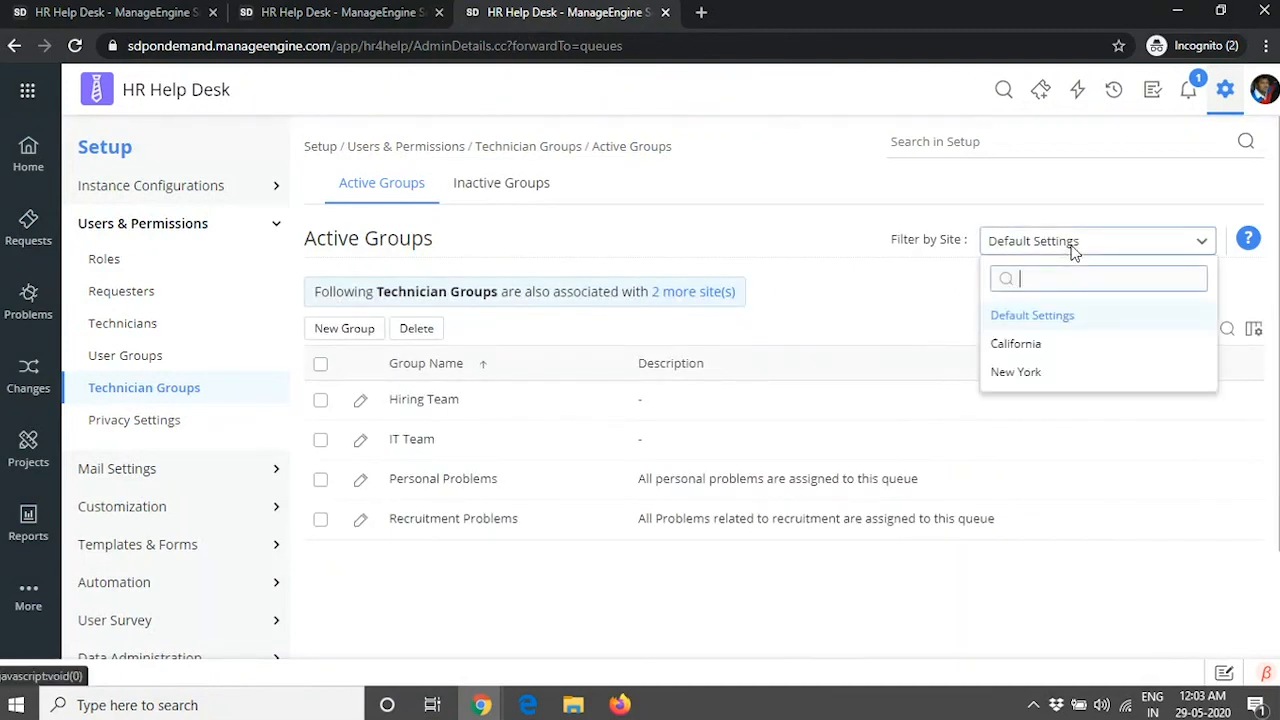
pyautogui.click(1032, 372)
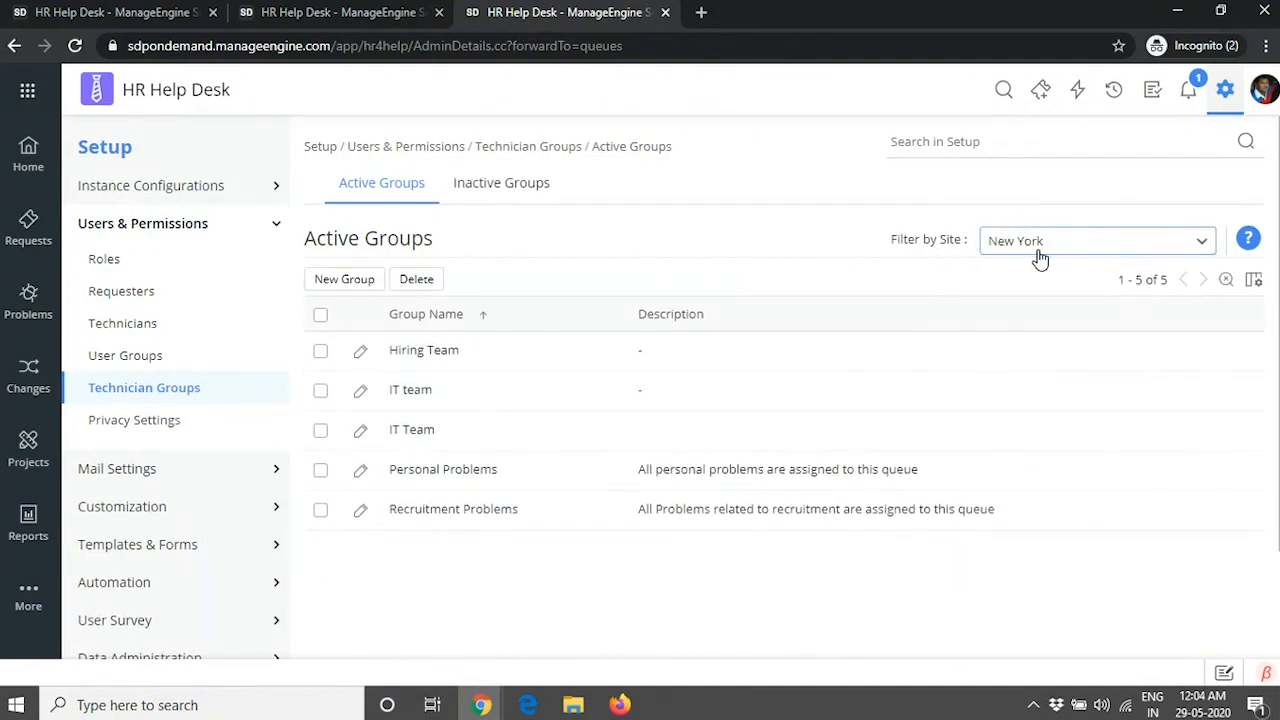
pyautogui.click(434, 352)
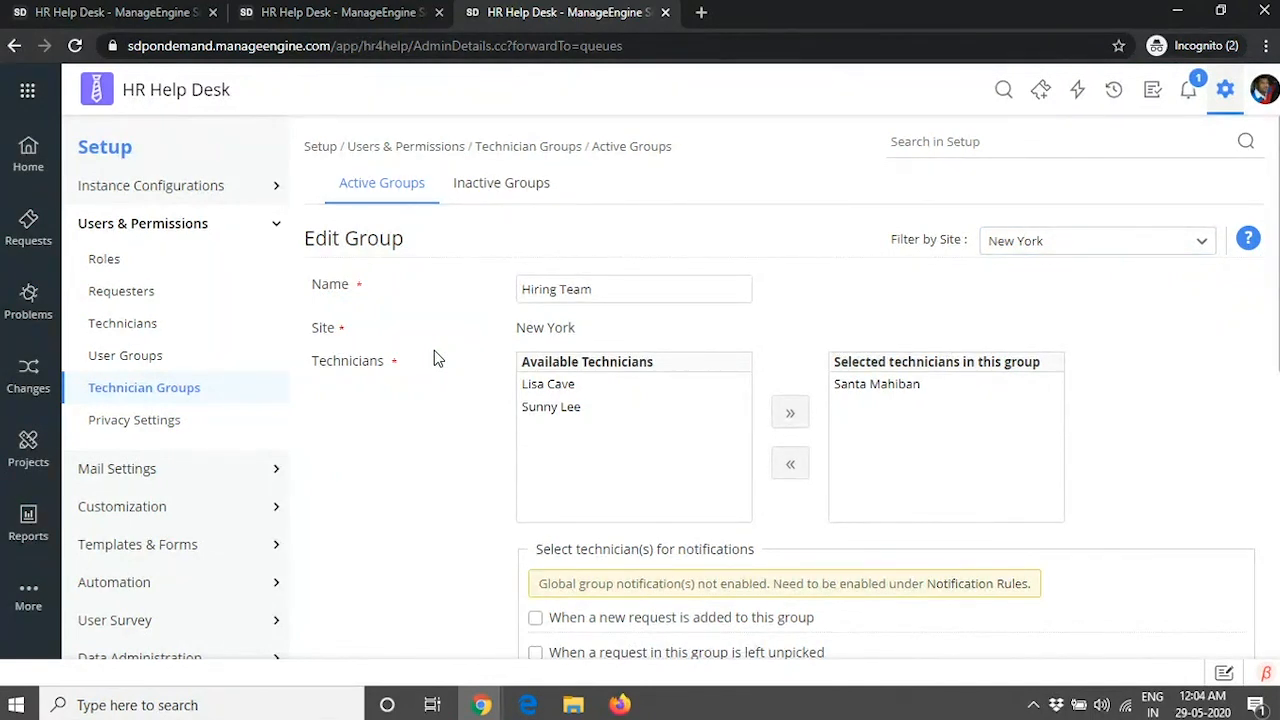
# - Add both available technicians to the selected technicians of the Hiring Team group
pyautogui.click(563, 384)
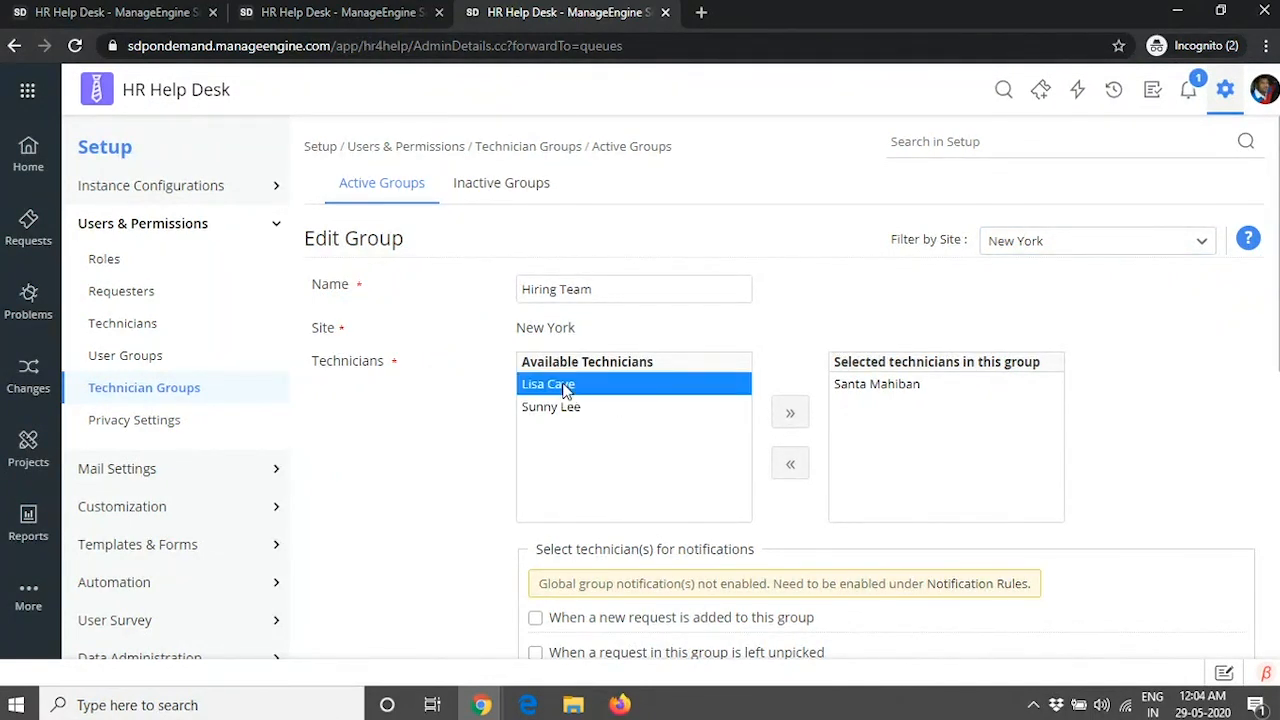
pyautogui.keyDown('ctrl'); pyautogui.click(563, 407); pyautogui.keyUp('ctrl')
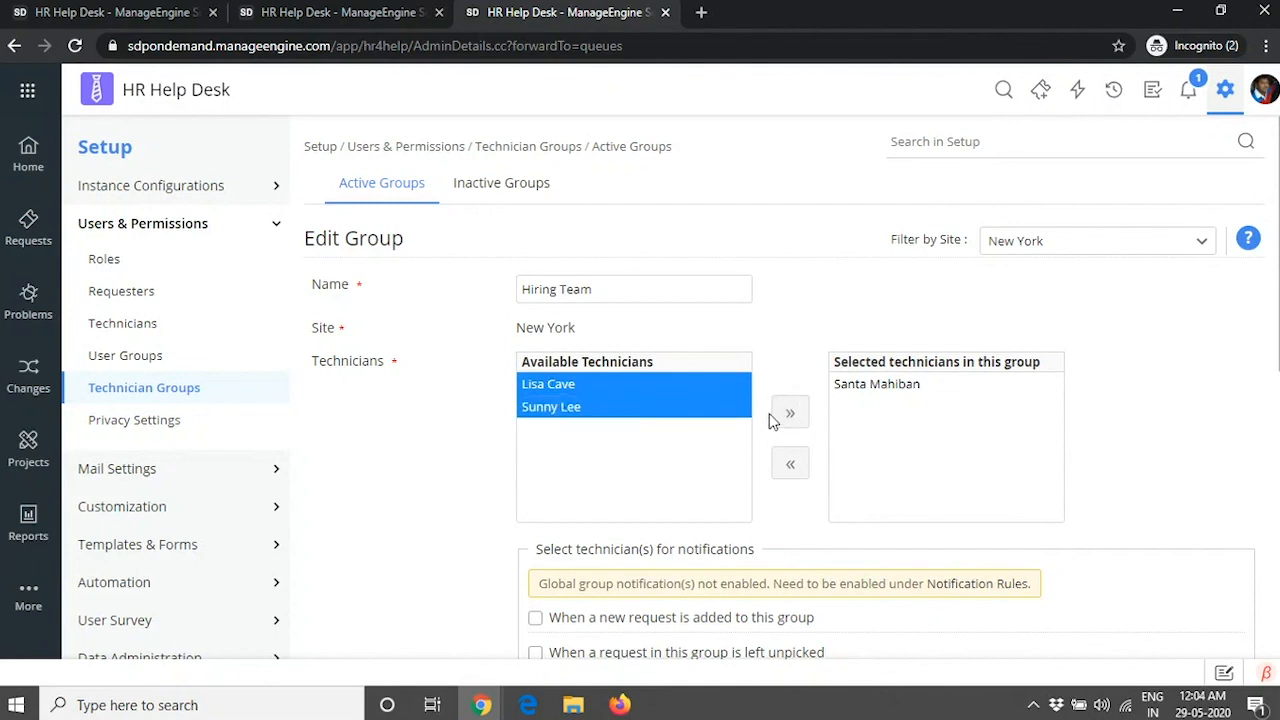
pyautogui.click(789, 414)
# - Enable the Hiring Team's technician notifications for requests that are newly added, left unpicked and updated
pyautogui.scroll(-2, 895, 380)
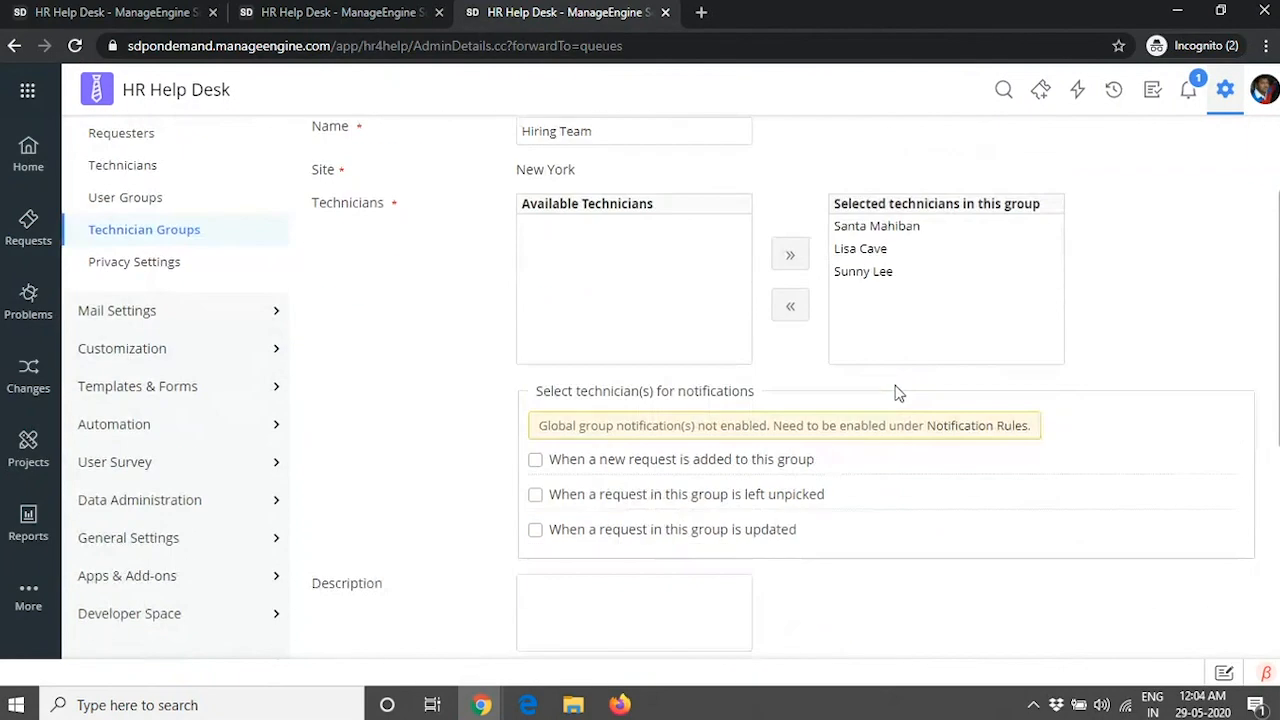
pyautogui.click(535, 429)
pyautogui.click(535, 515)
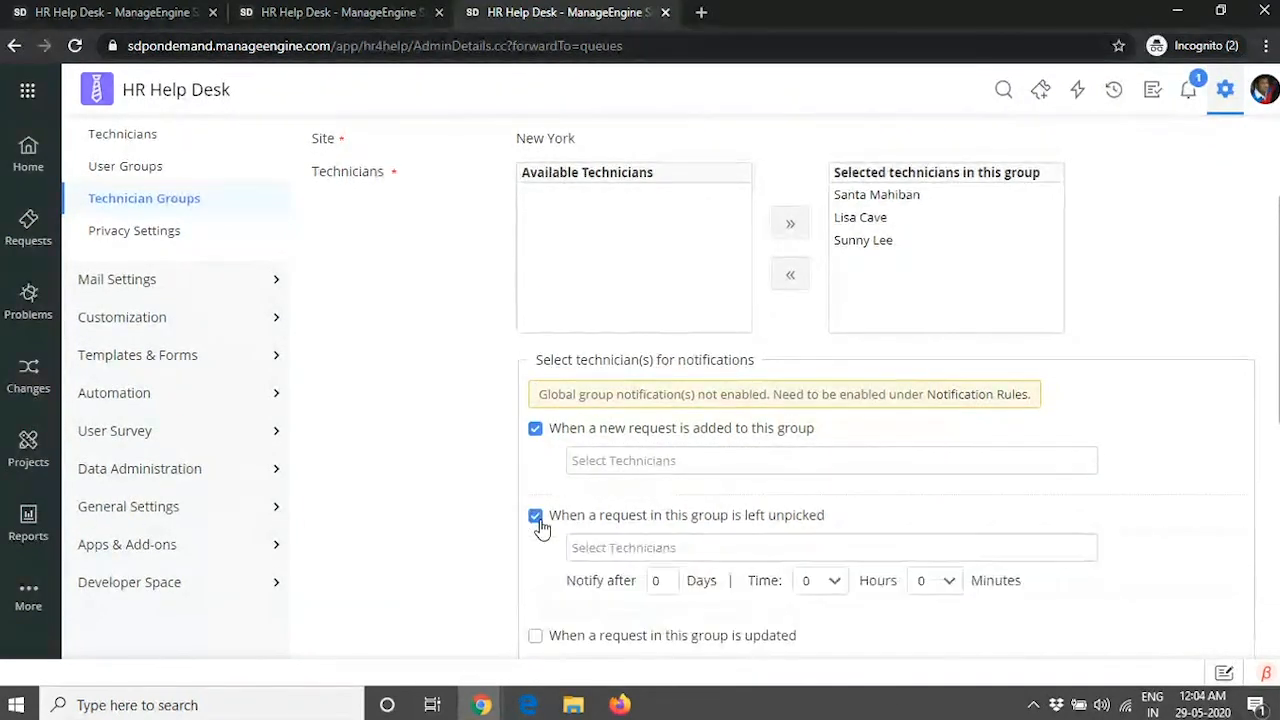
pyautogui.click(535, 634)
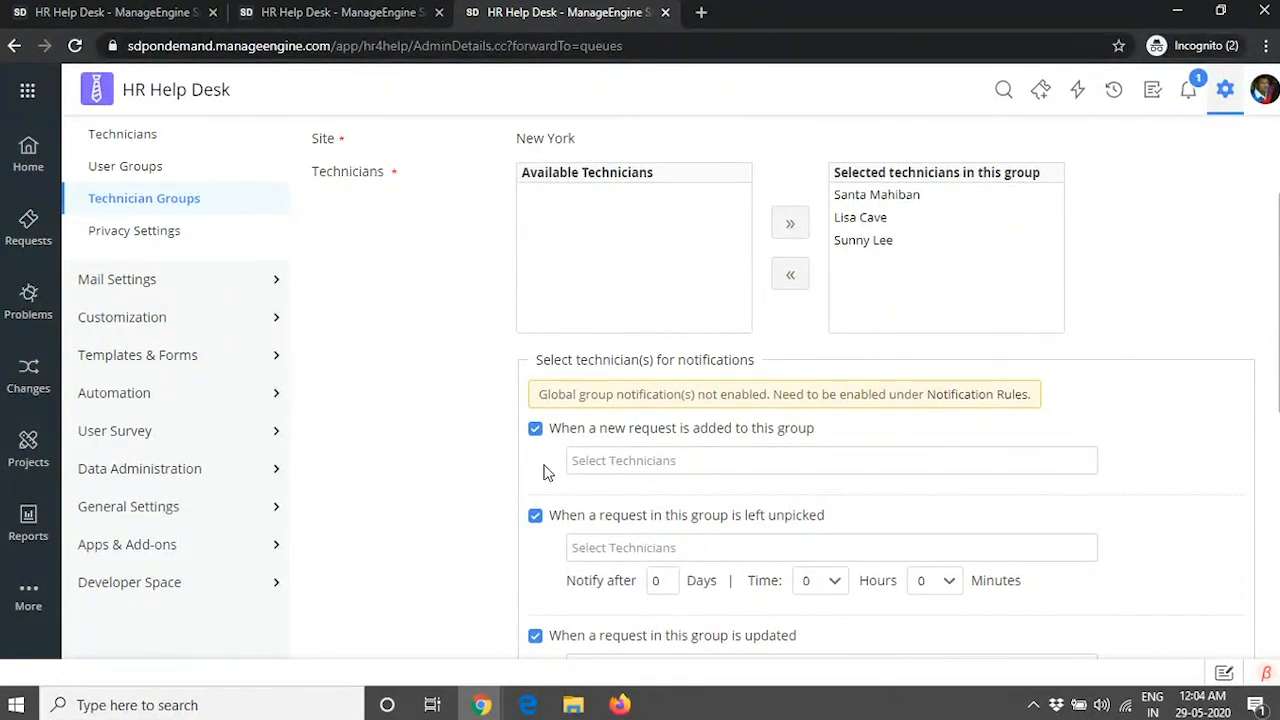
# - Disable all three technician notification options of the Hiring Team group
pyautogui.click(535, 429)
pyautogui.scroll(-1, 533, 450)
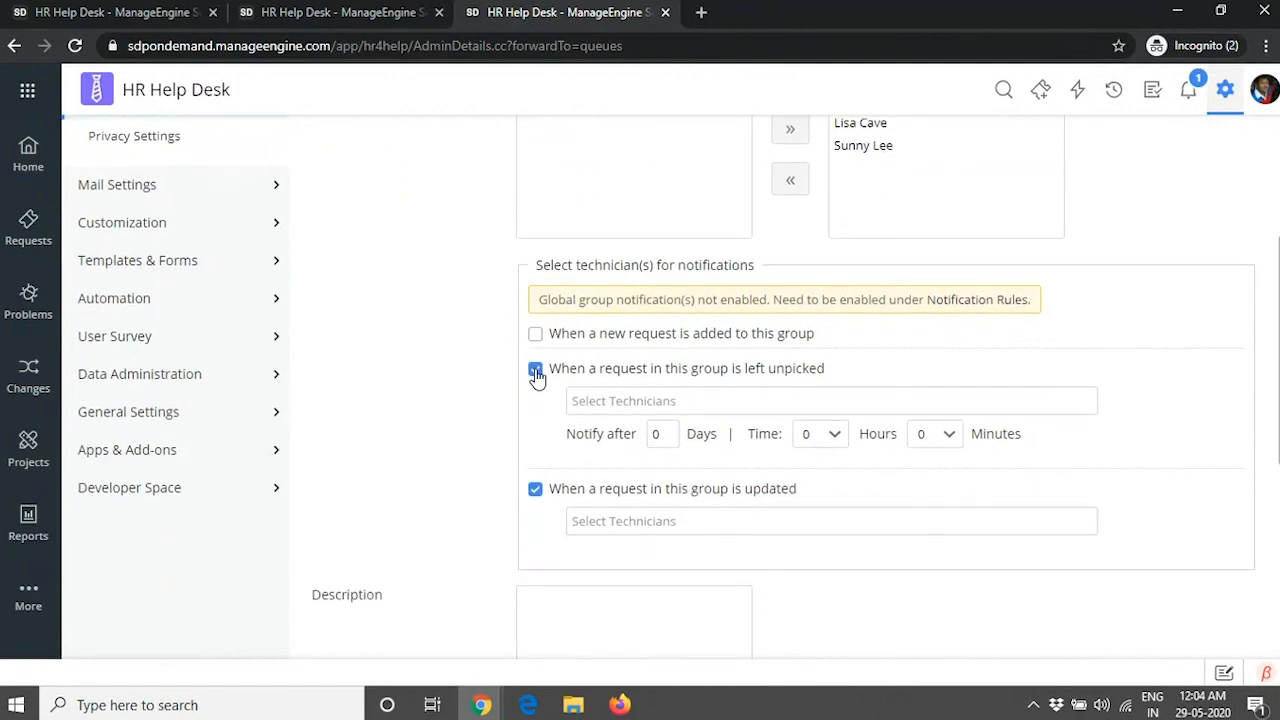
pyautogui.click(535, 369)
pyautogui.click(535, 404)
pyautogui.scroll(3, 729, 349)
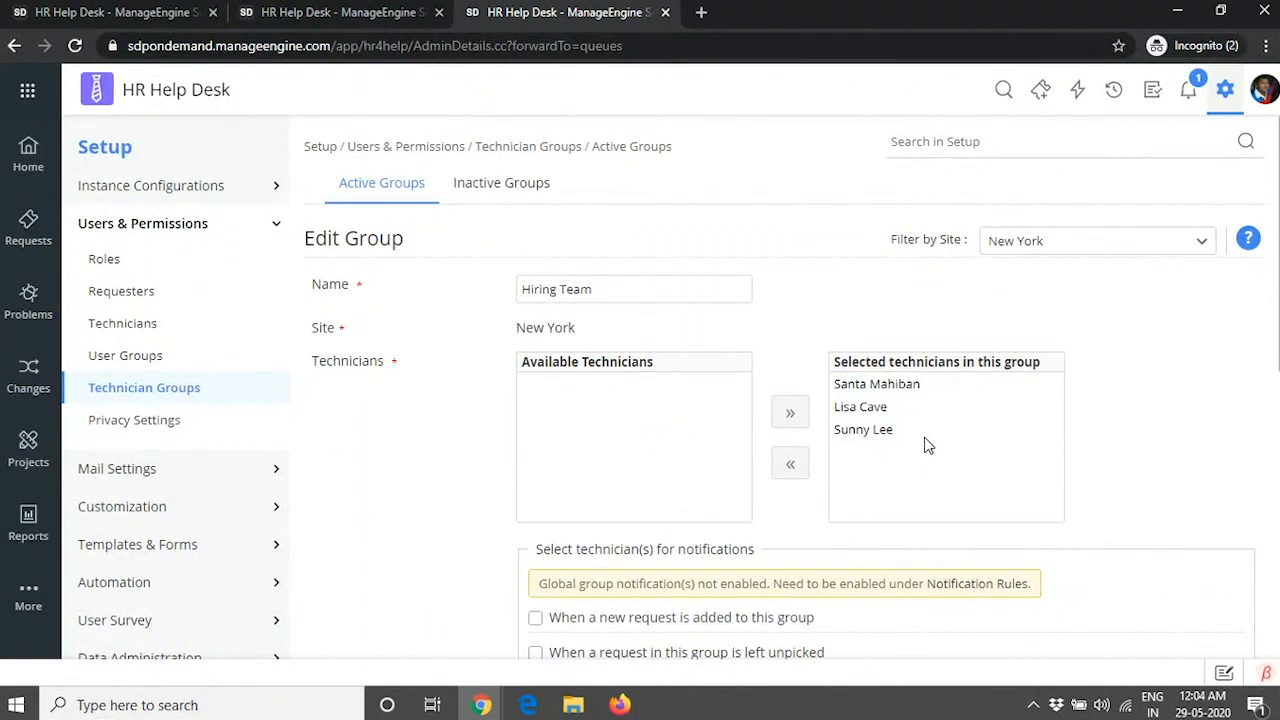
# - Open the HR Group user group for editing
pyautogui.click(150, 362)
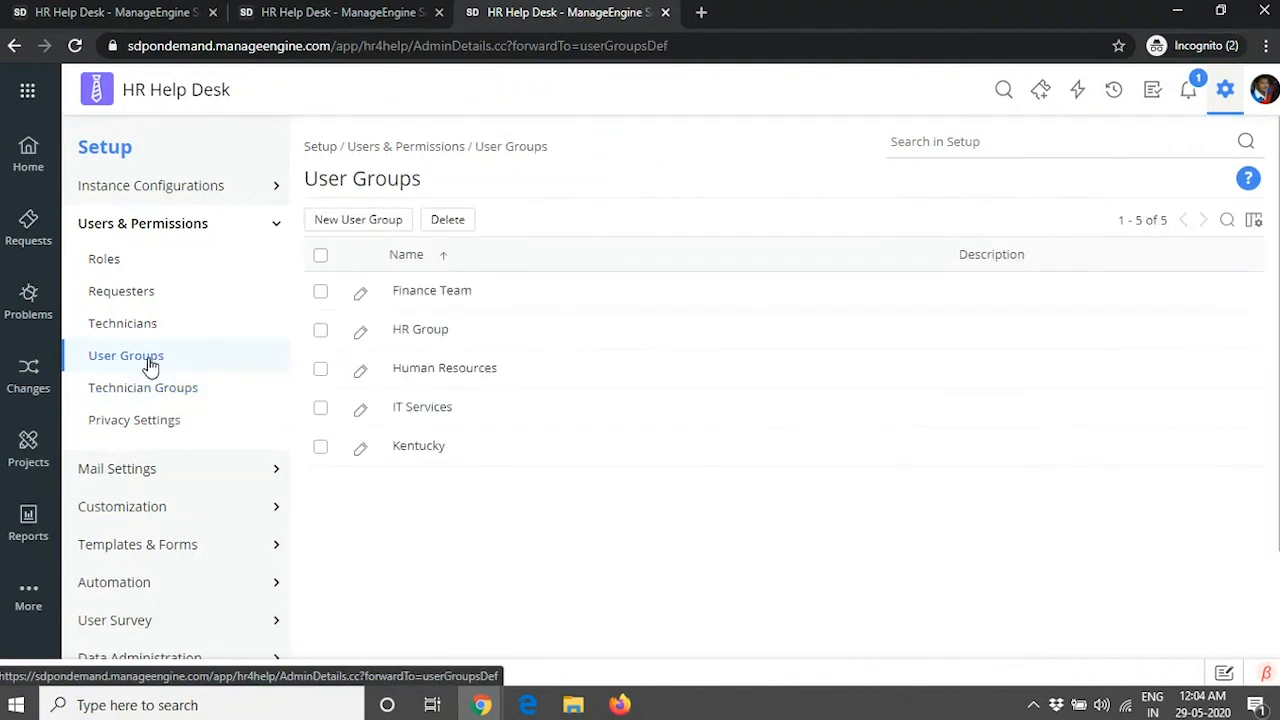
pyautogui.click(421, 337)
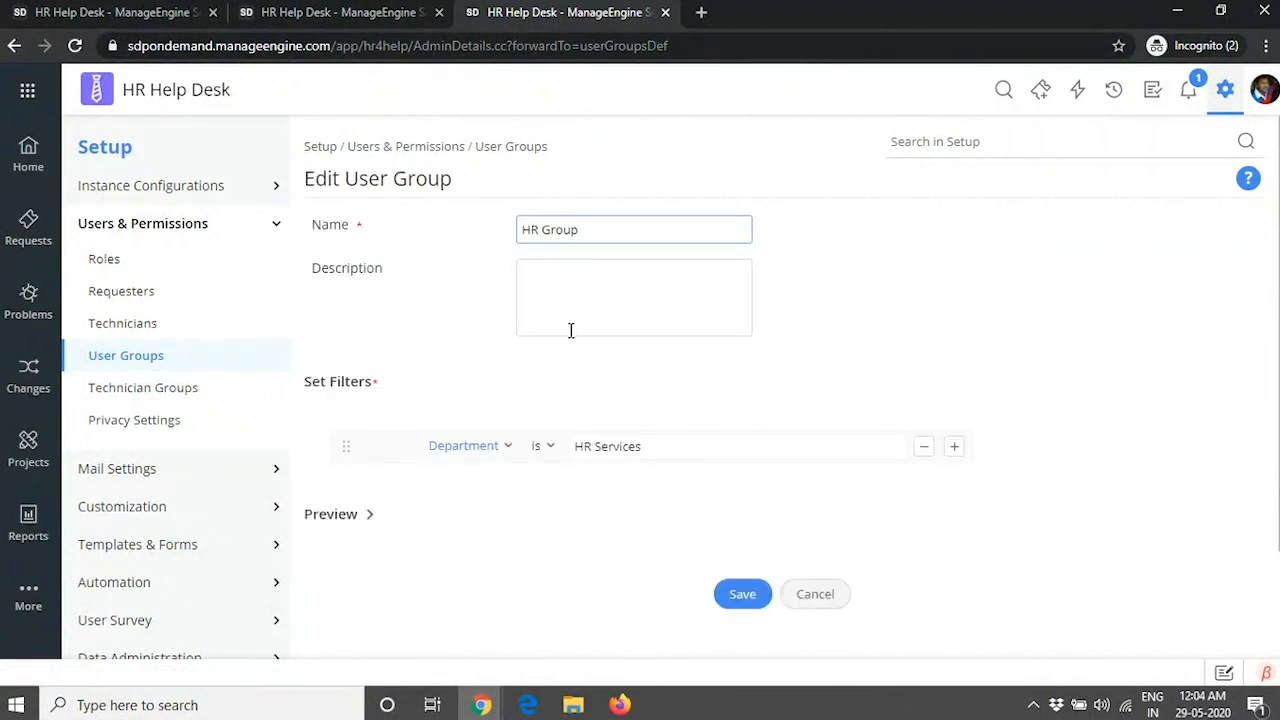
# - Try adding a second filter criterion to HR Group, look at the available criteria, and remove the extra row
pyautogui.click(954, 447)
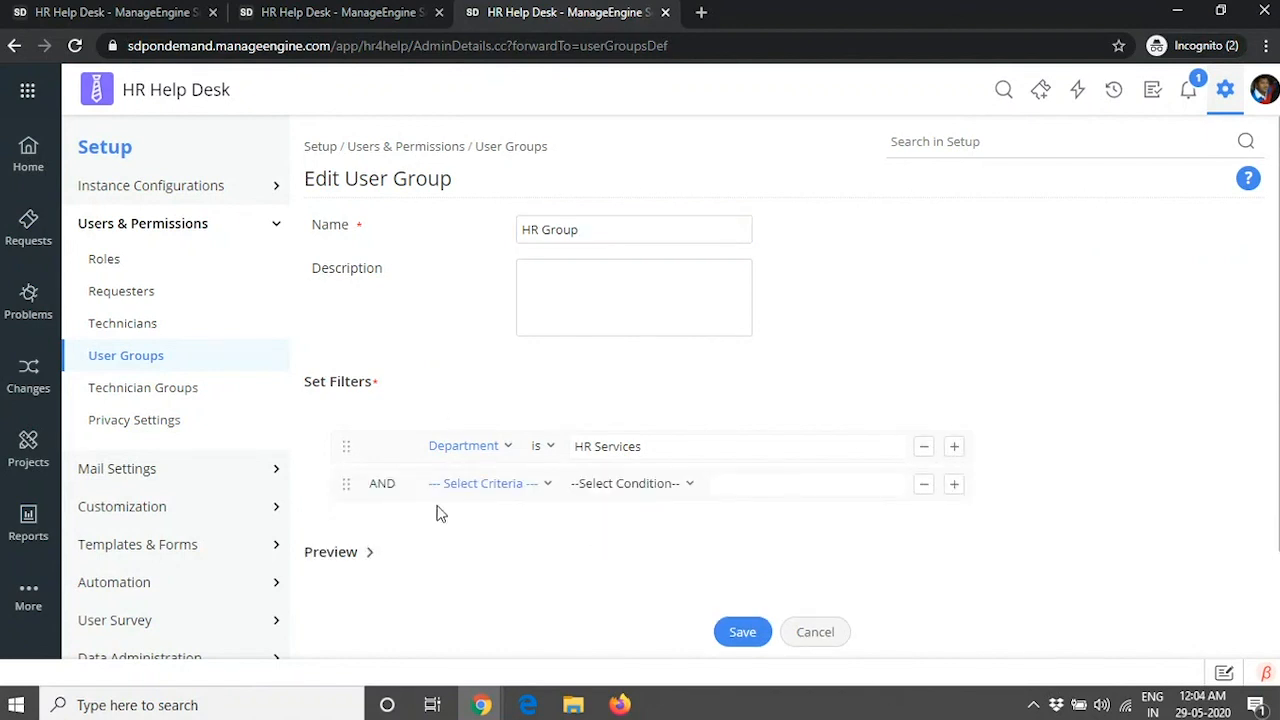
pyautogui.click(495, 484)
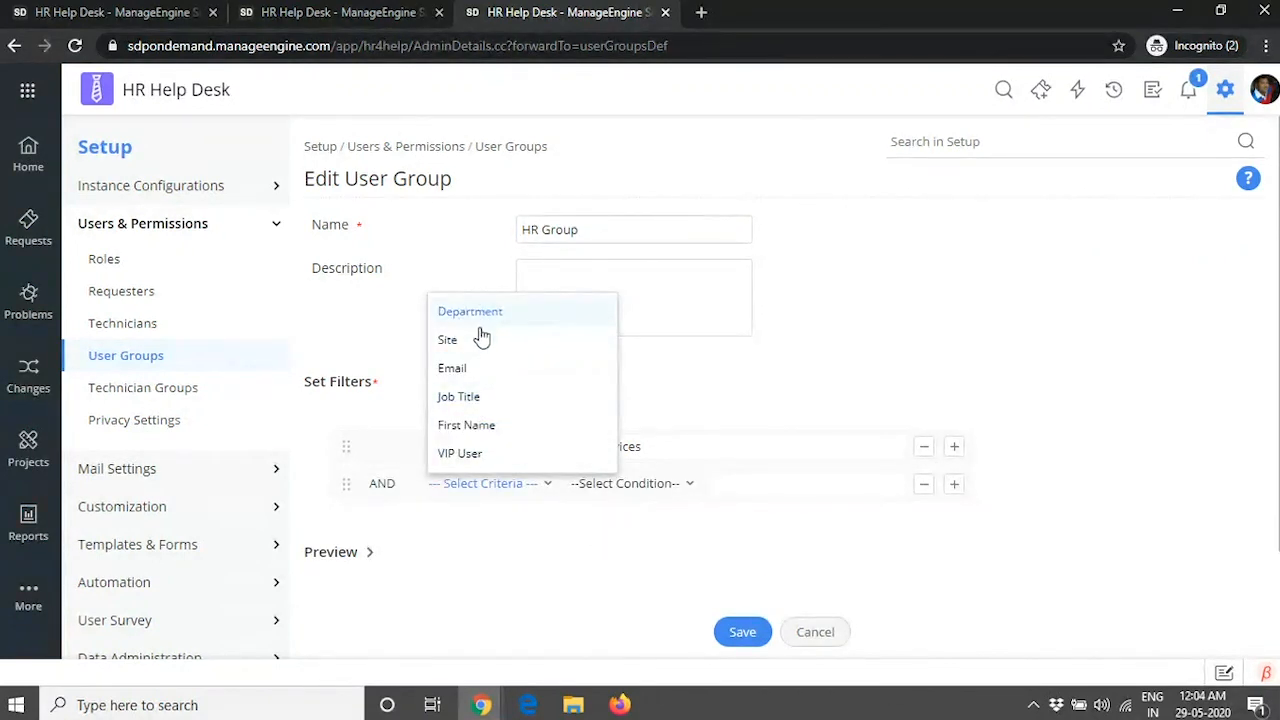
pyautogui.click(699, 406)
pyautogui.click(924, 484)
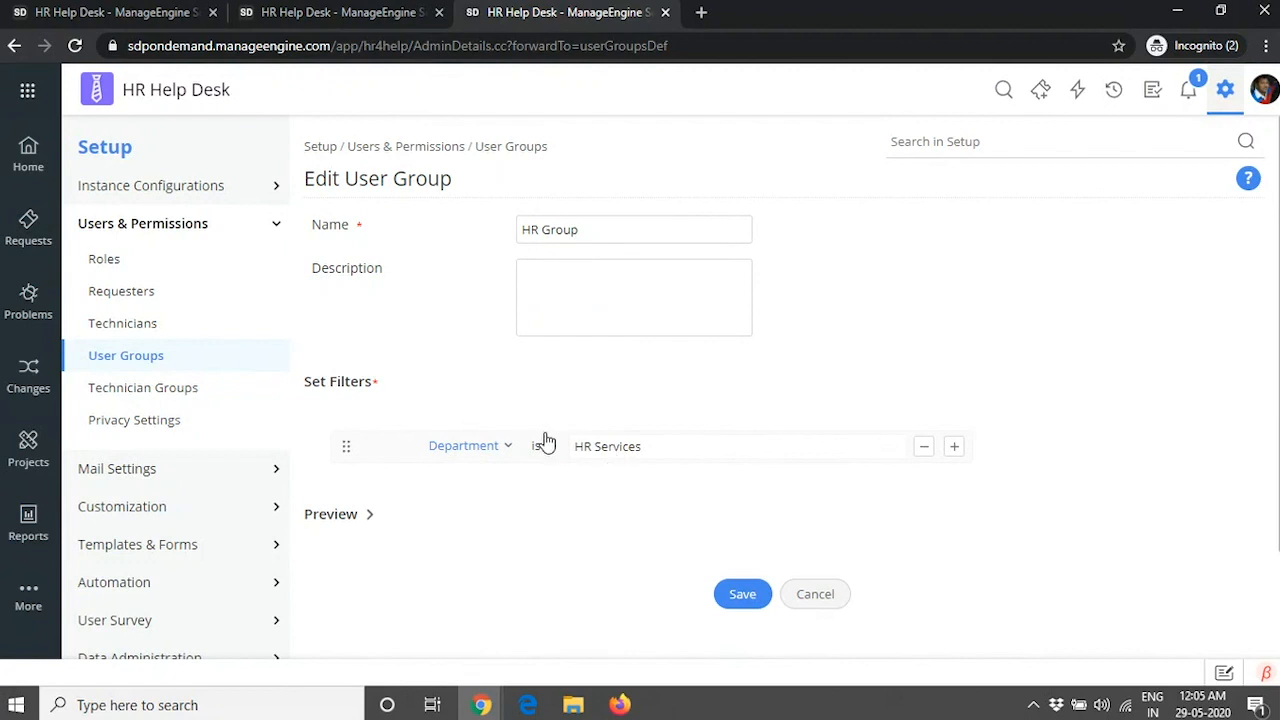
# - Preview the requesters who match HR Group's department filter
pyautogui.click(369, 516)
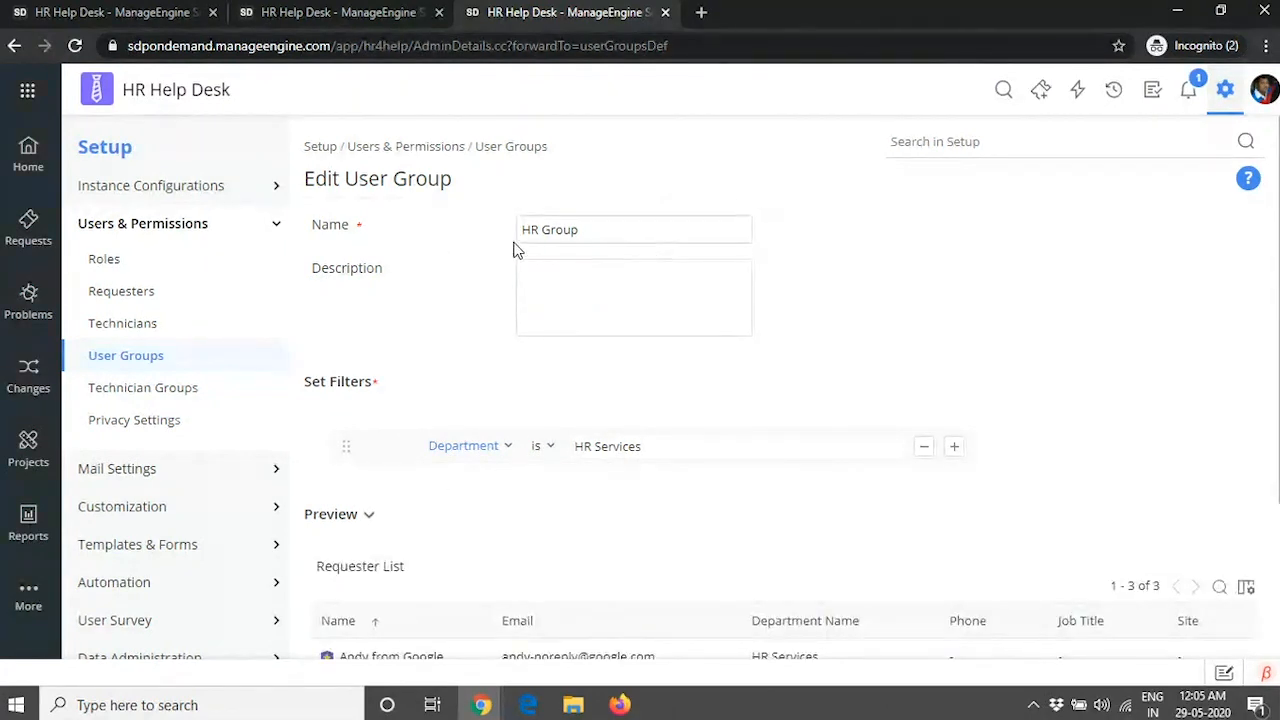
pyautogui.scroll(-1, 610, 243)
pyautogui.scroll(-3, 610, 243)
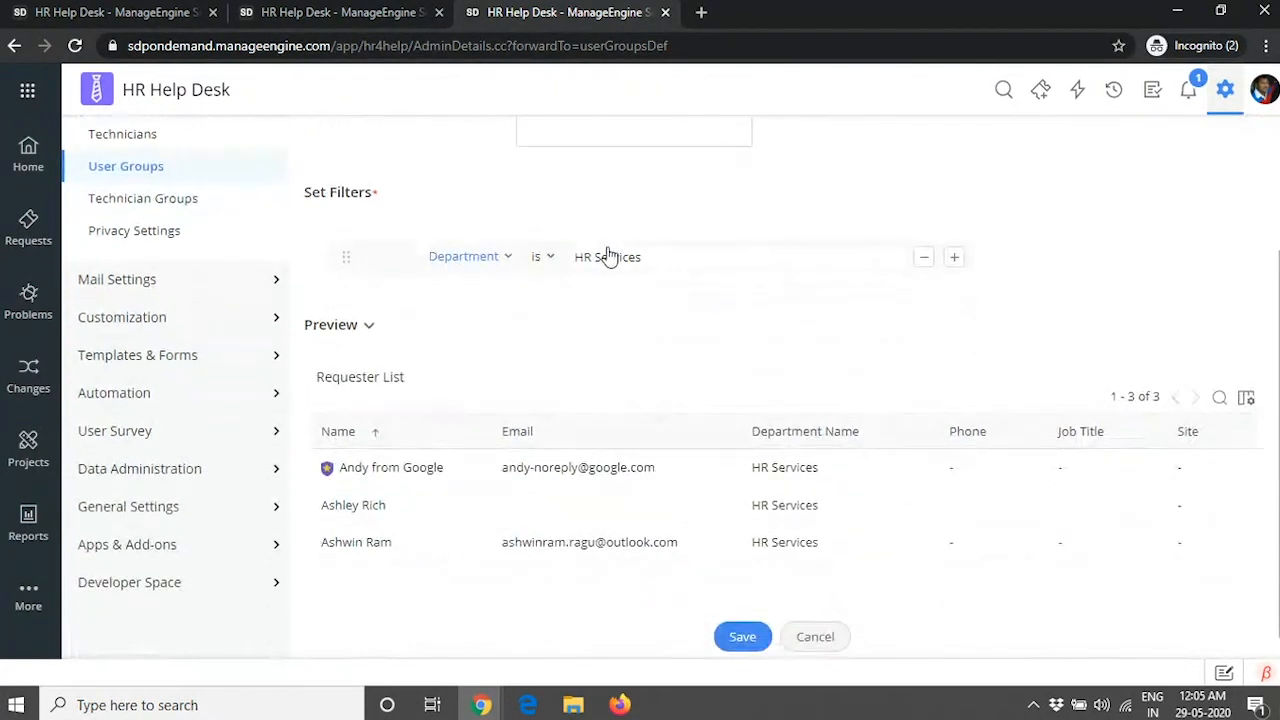
pyautogui.scroll(4, 600, 294)
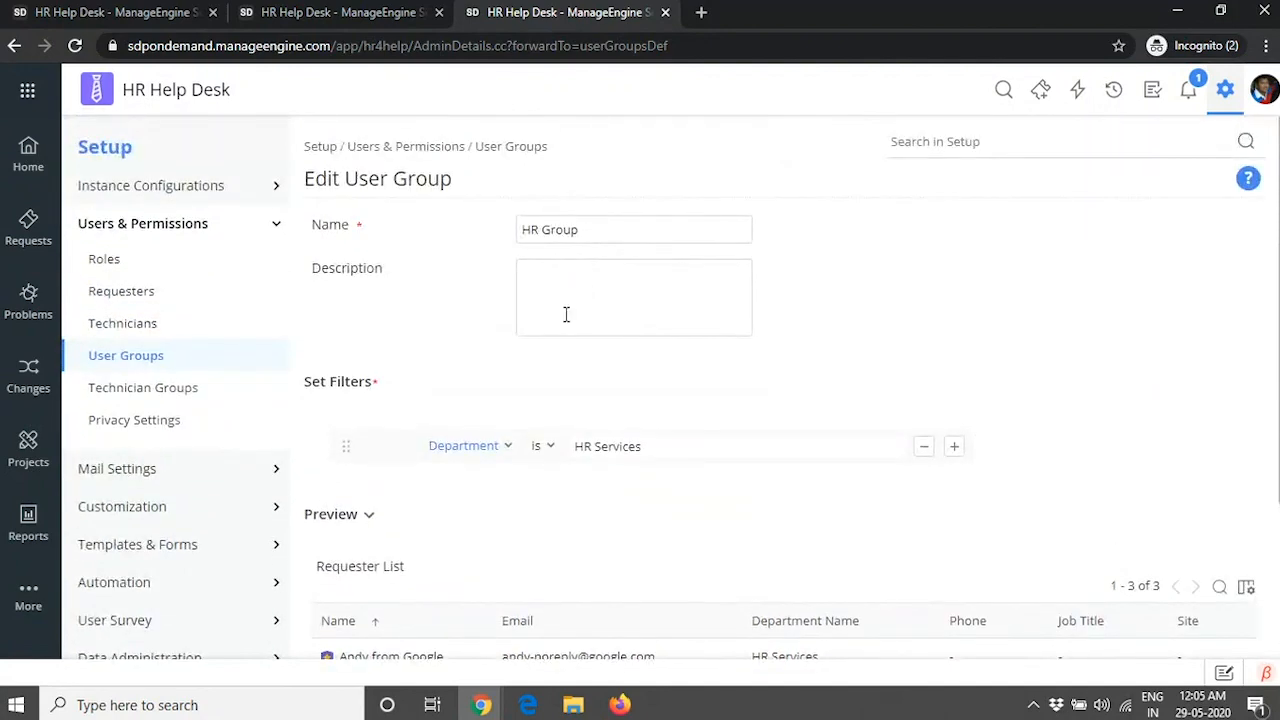
# - Switch to the Employee onboarding service template and open its technician view
pyautogui.click(330, 12)
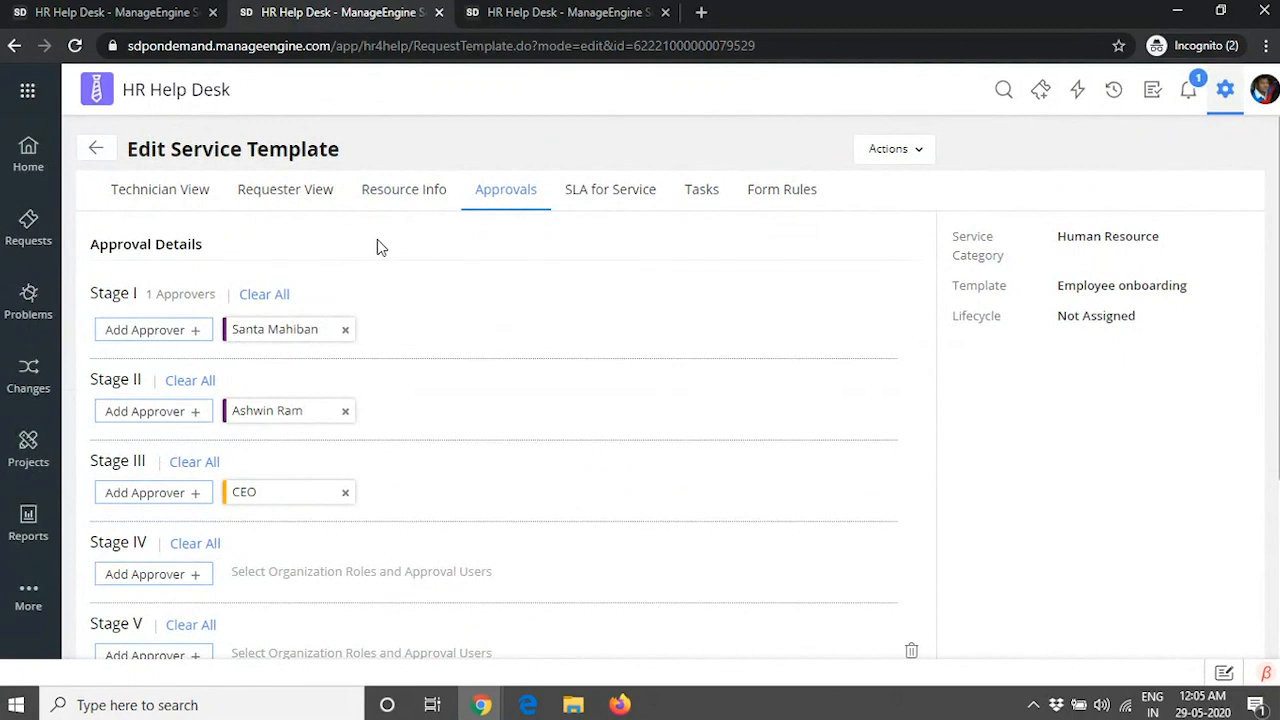
pyautogui.moveTo(1192, 287); pyautogui.dragTo(1043, 292)
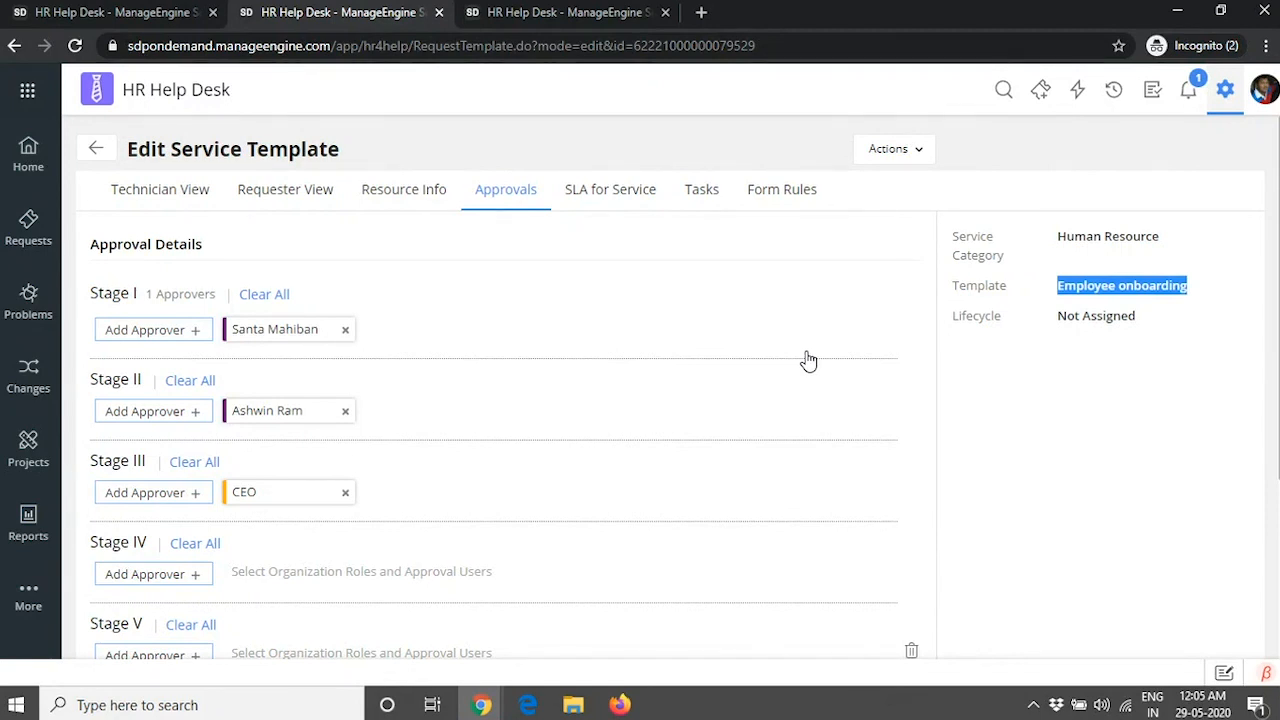
pyautogui.click(160, 190)
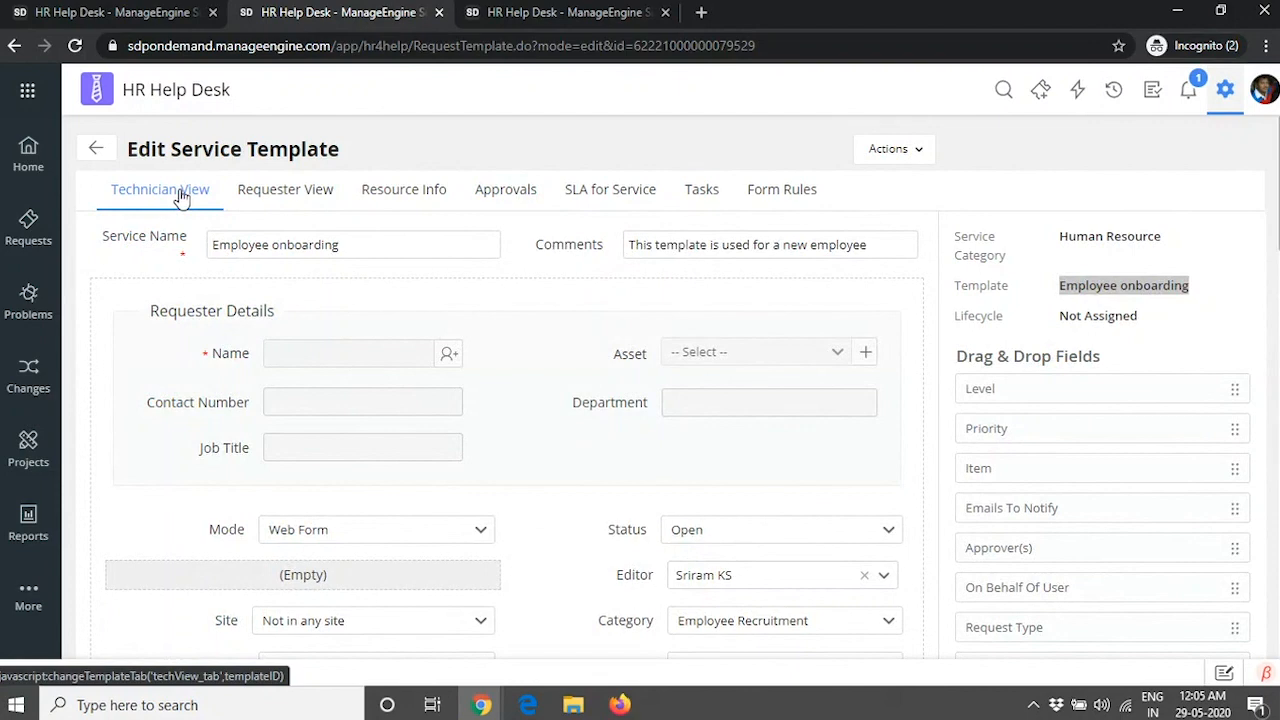
pyautogui.scroll(-4, 521, 270)
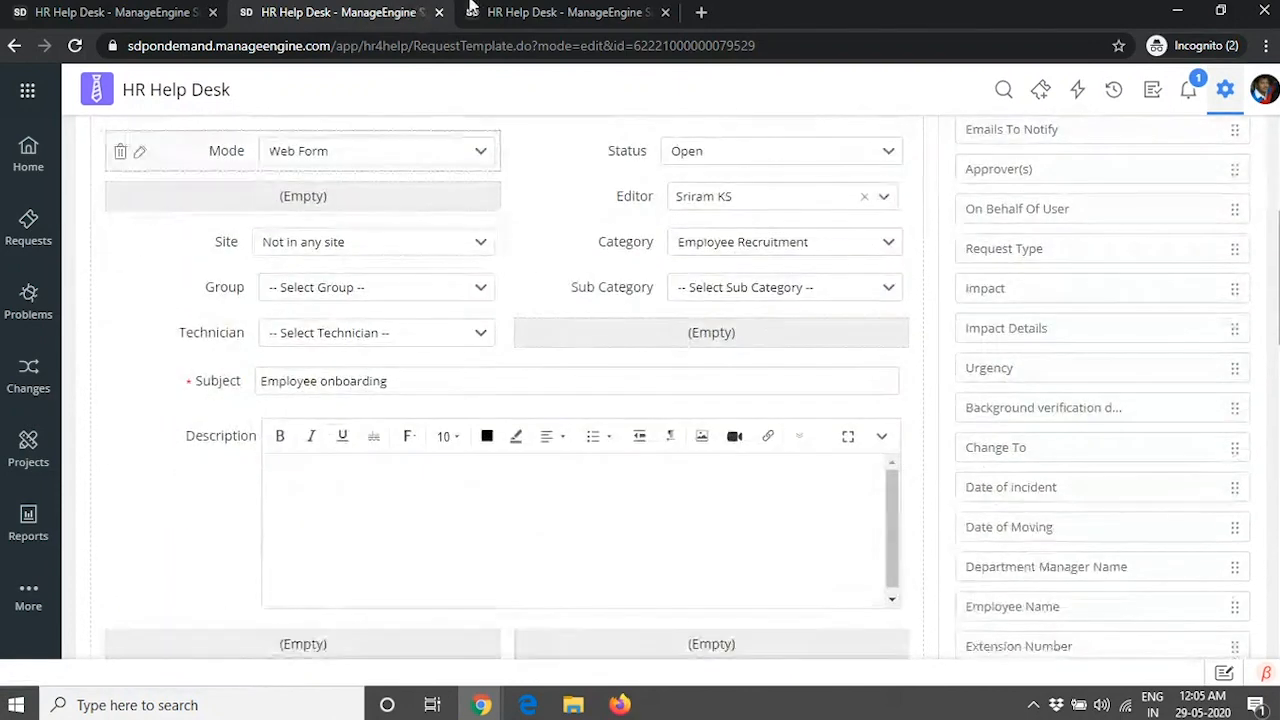
# - Check the user group's name in its editor and return to the Employee onboarding template
pyautogui.click(552, 13)
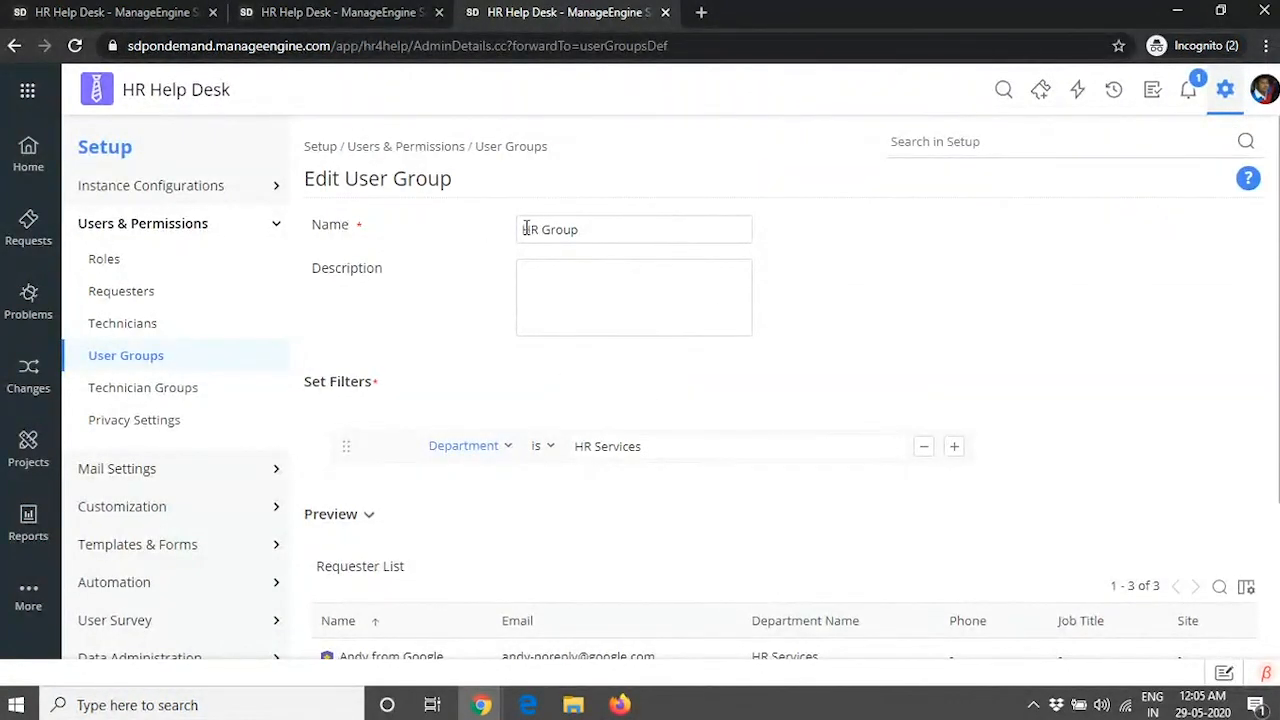
pyautogui.moveTo(525, 228); pyautogui.dragTo(614, 231)
pyautogui.click(300, 12)
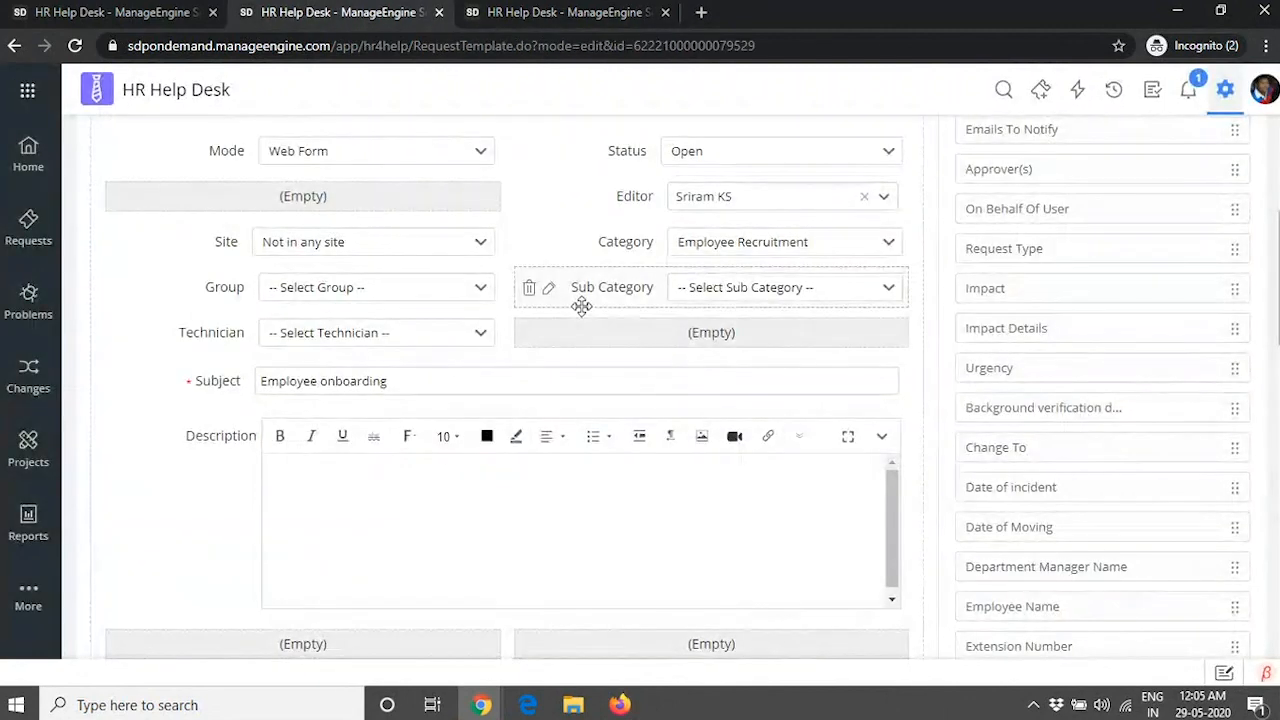
# - Add HR Group to the selected user groups that can see the Employee onboarding template
pyautogui.scroll(-6, 580, 300)
pyautogui.scroll(-3, 581, 305)
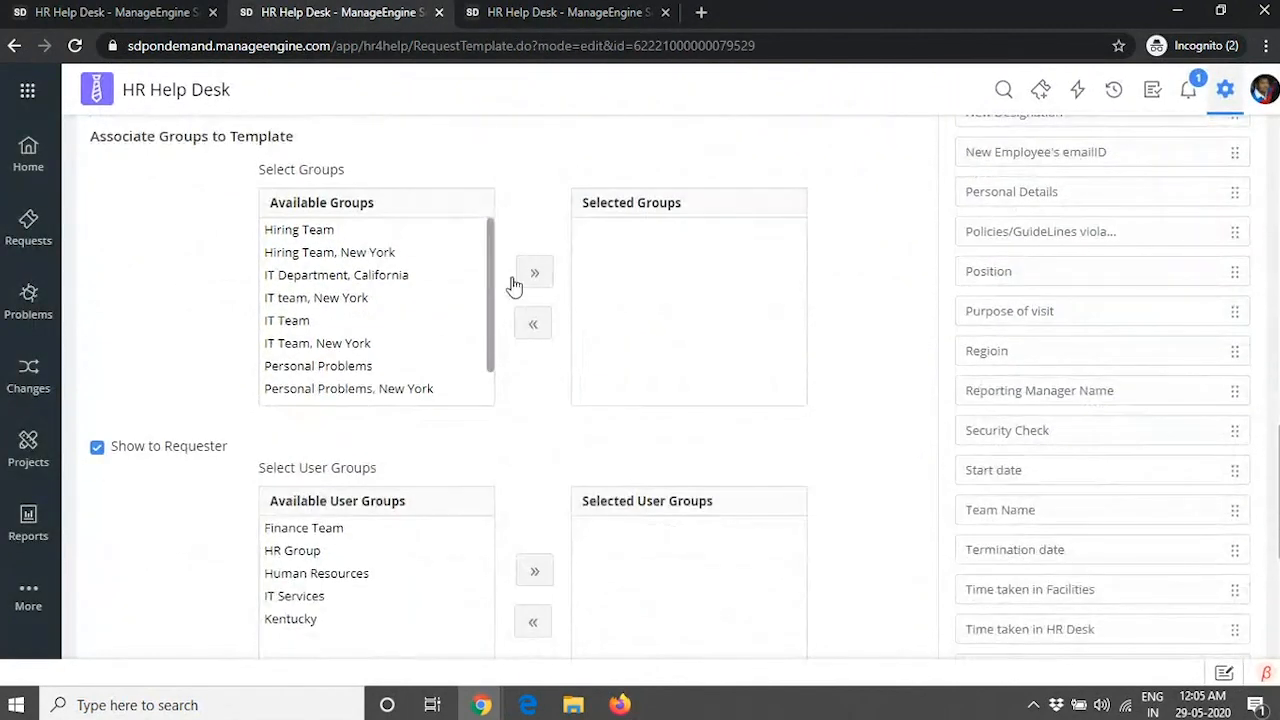
pyautogui.scroll(-2, 510, 276)
pyautogui.click(313, 370)
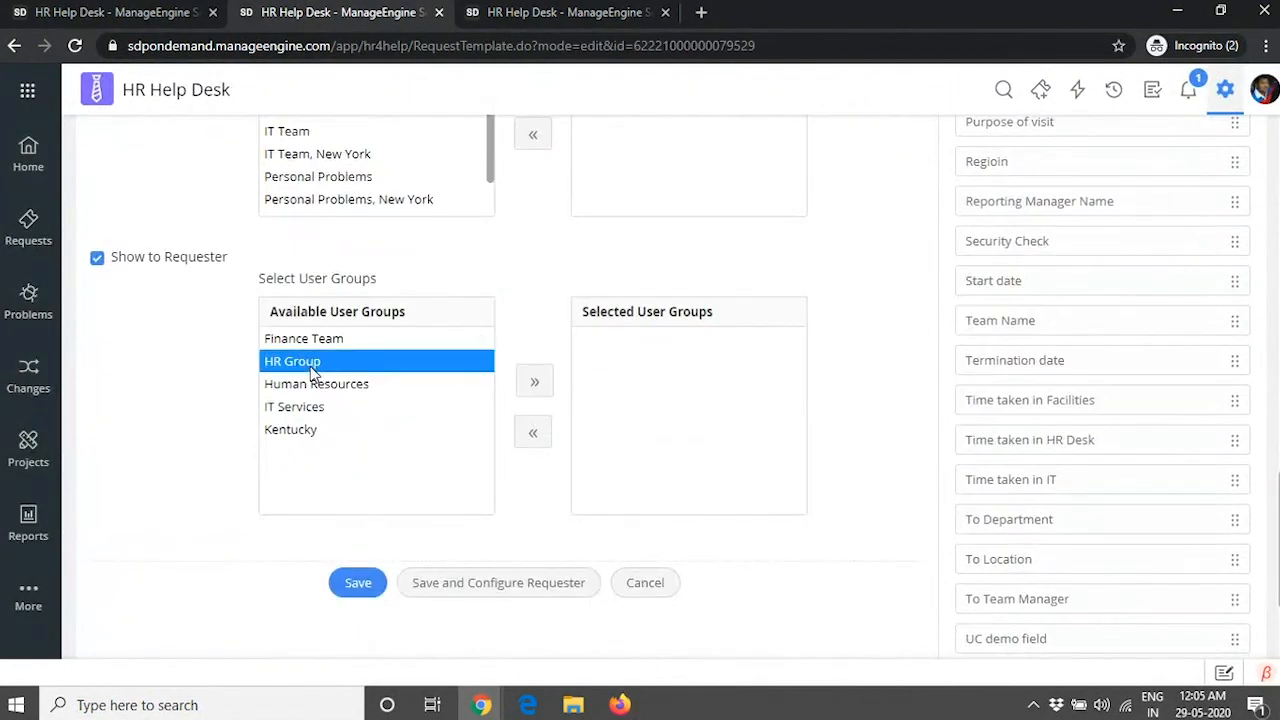
pyautogui.click(530, 382)
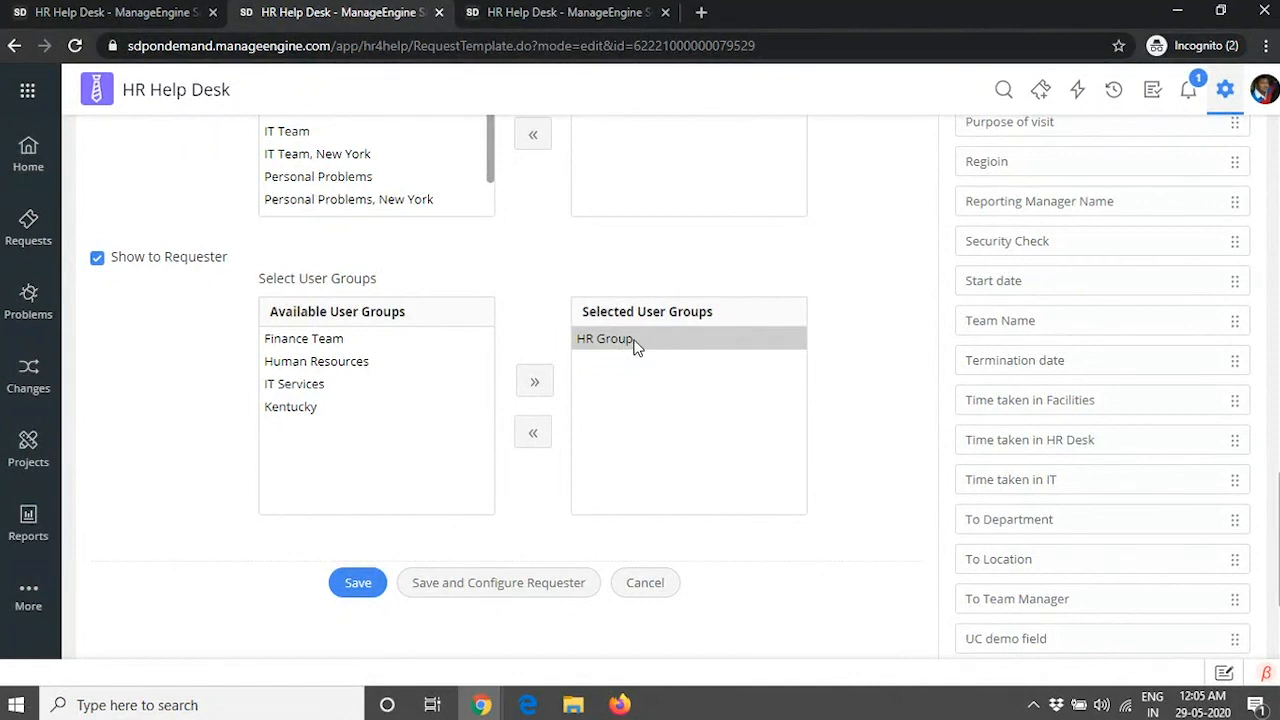
pyautogui.scroll(20, 634, 345)
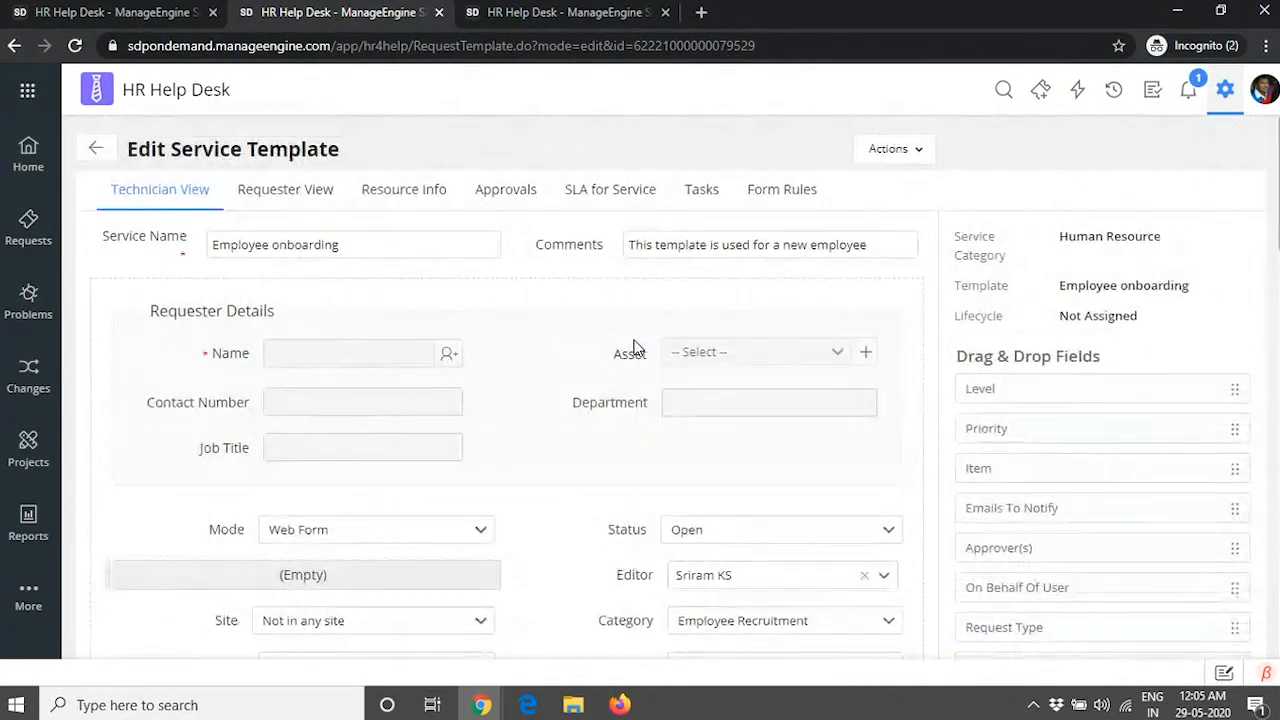
pyautogui.moveTo(1061, 288); pyautogui.dragTo(1200, 290)
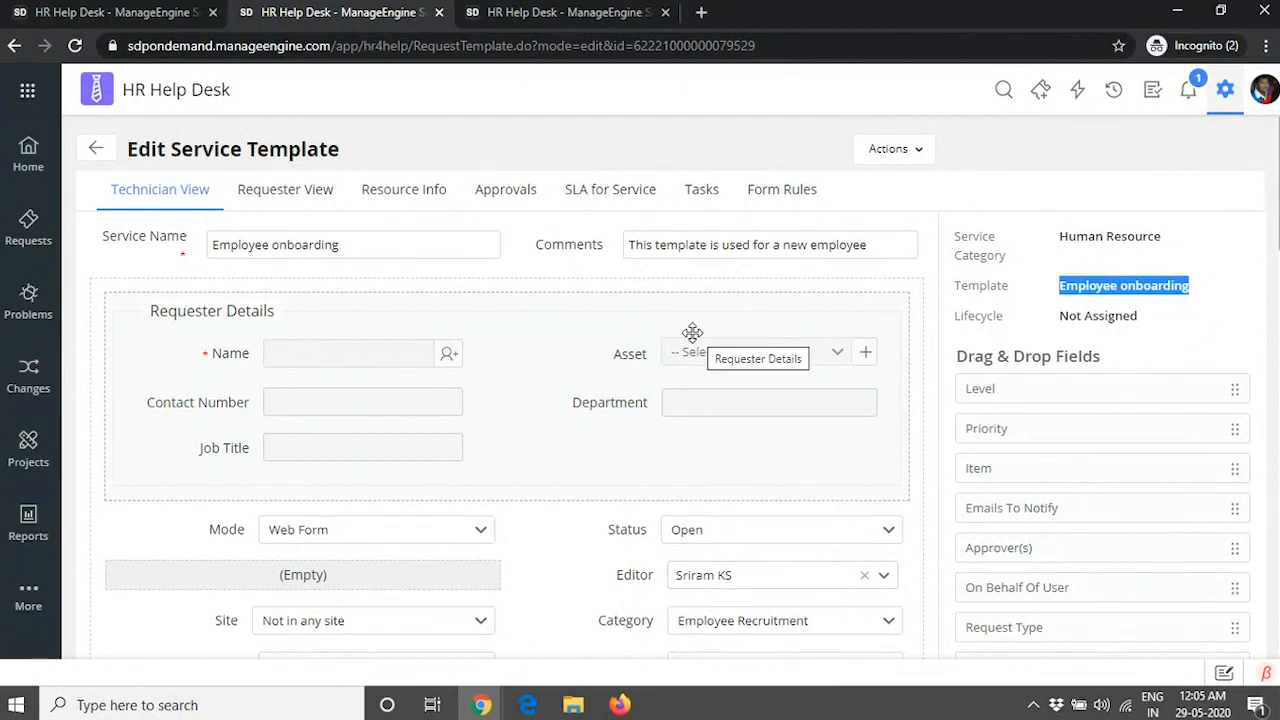
# - Start a new service request business rule for the New York site
pyautogui.click(570, 14)
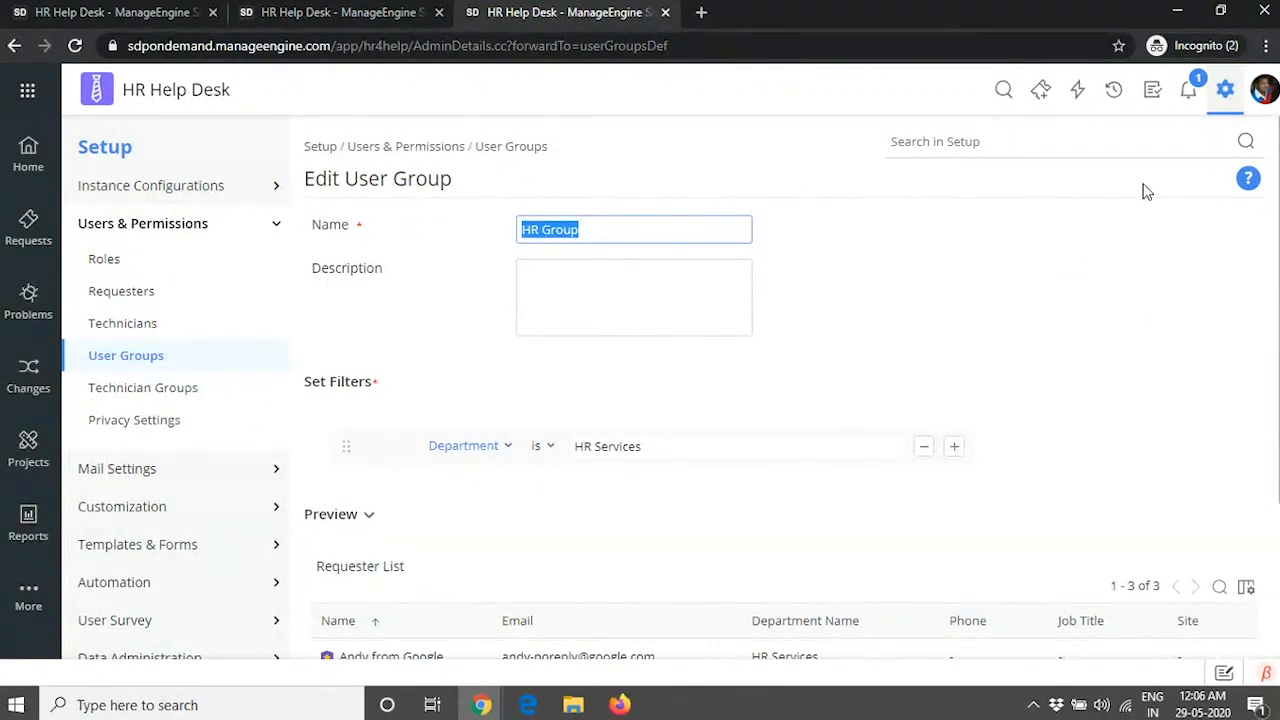
pyautogui.scroll(-1, 117, 437)
pyautogui.click(108, 490)
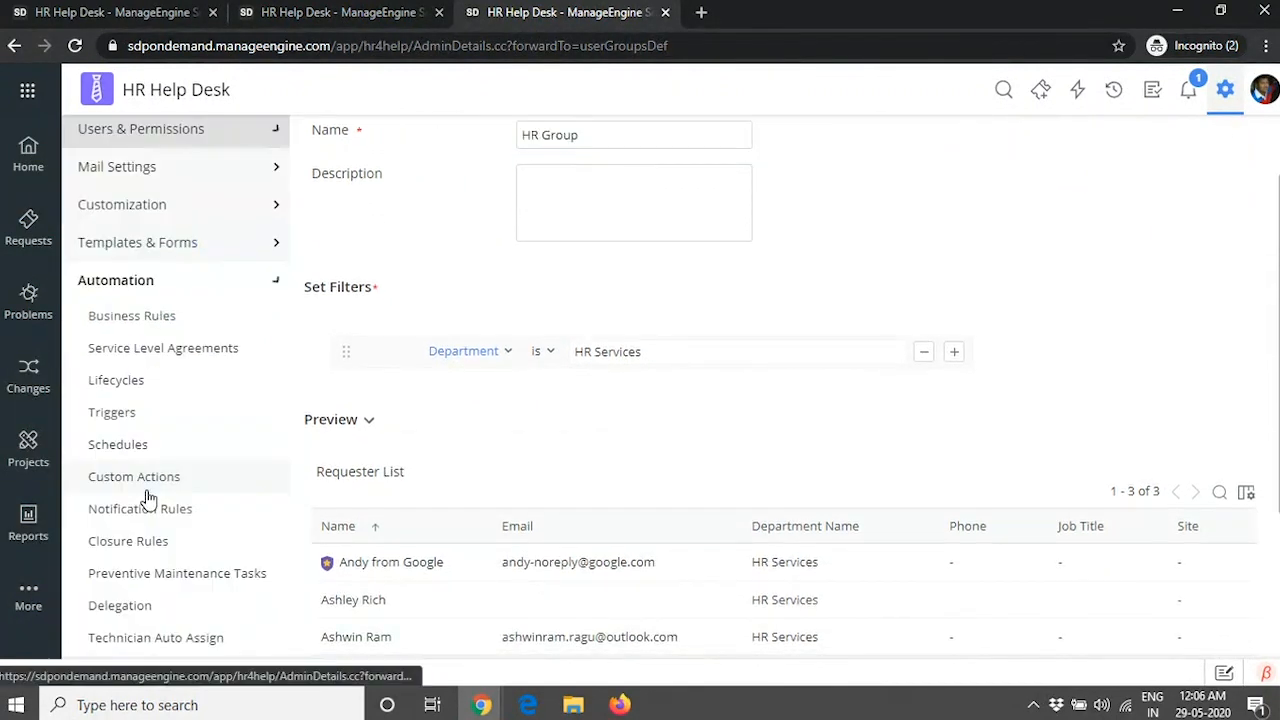
pyautogui.click(148, 322)
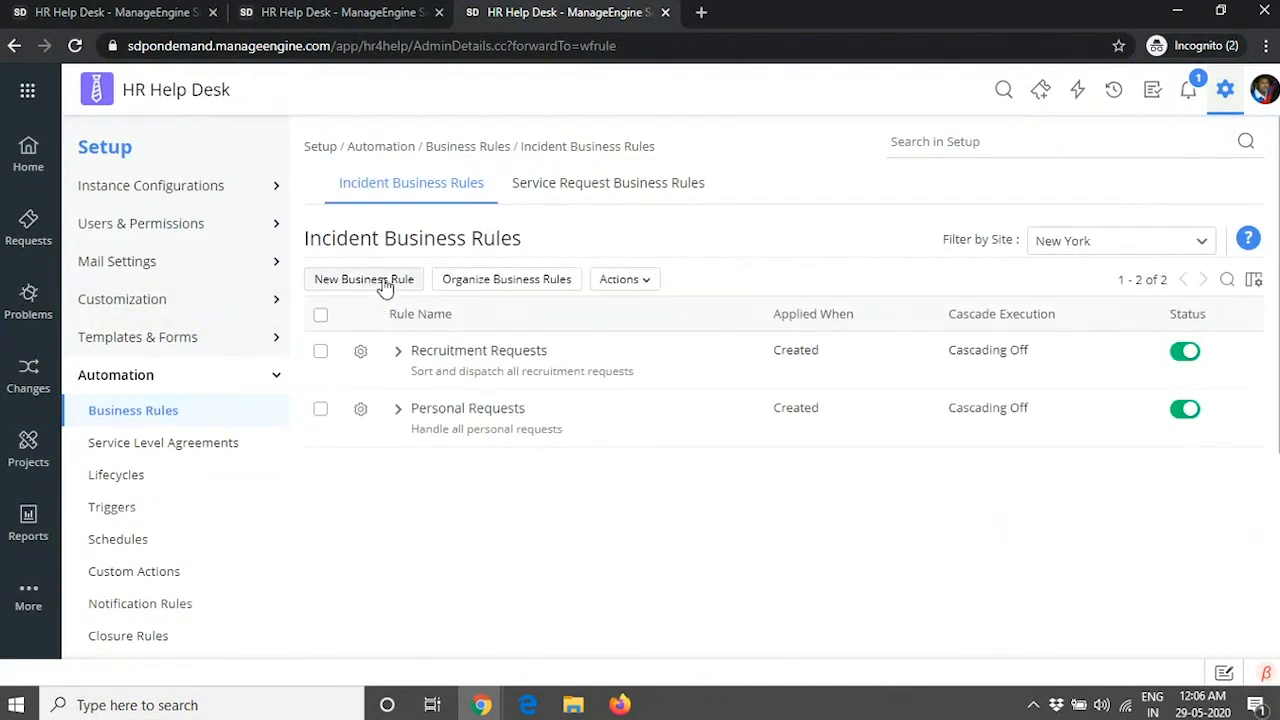
pyautogui.click(597, 185)
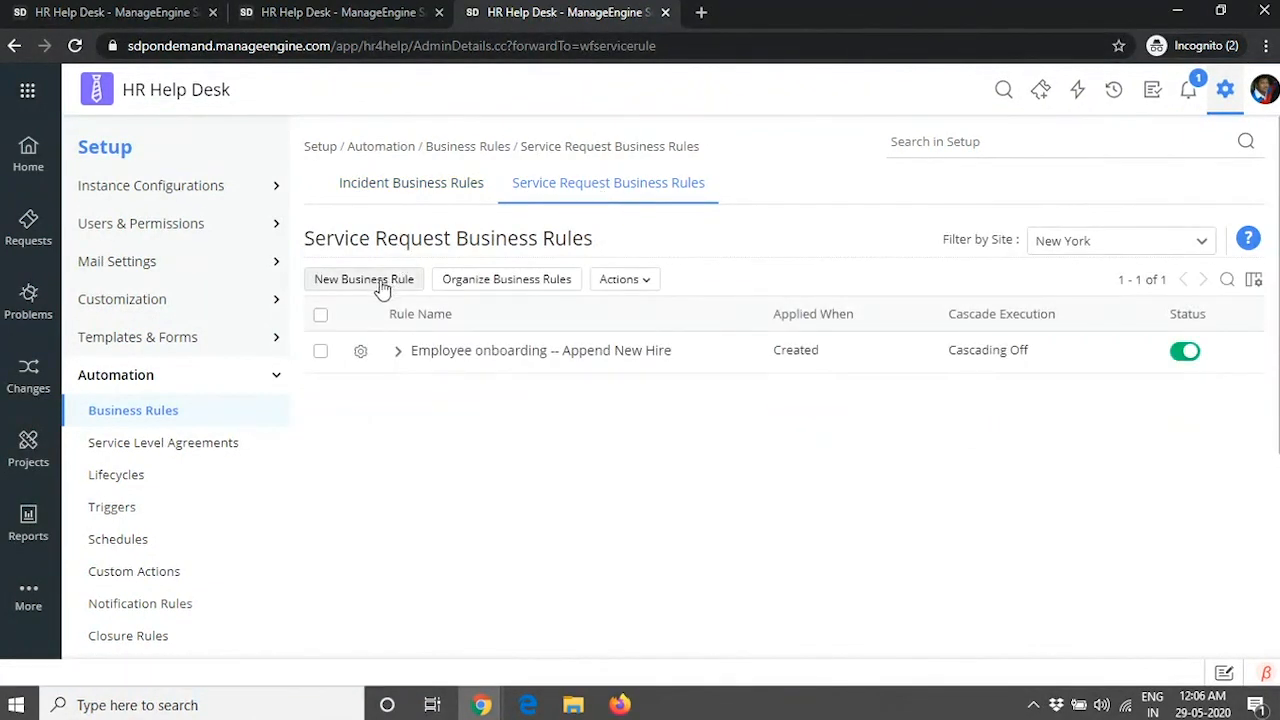
pyautogui.click(381, 280)
pyautogui.scroll(-2, 423, 287)
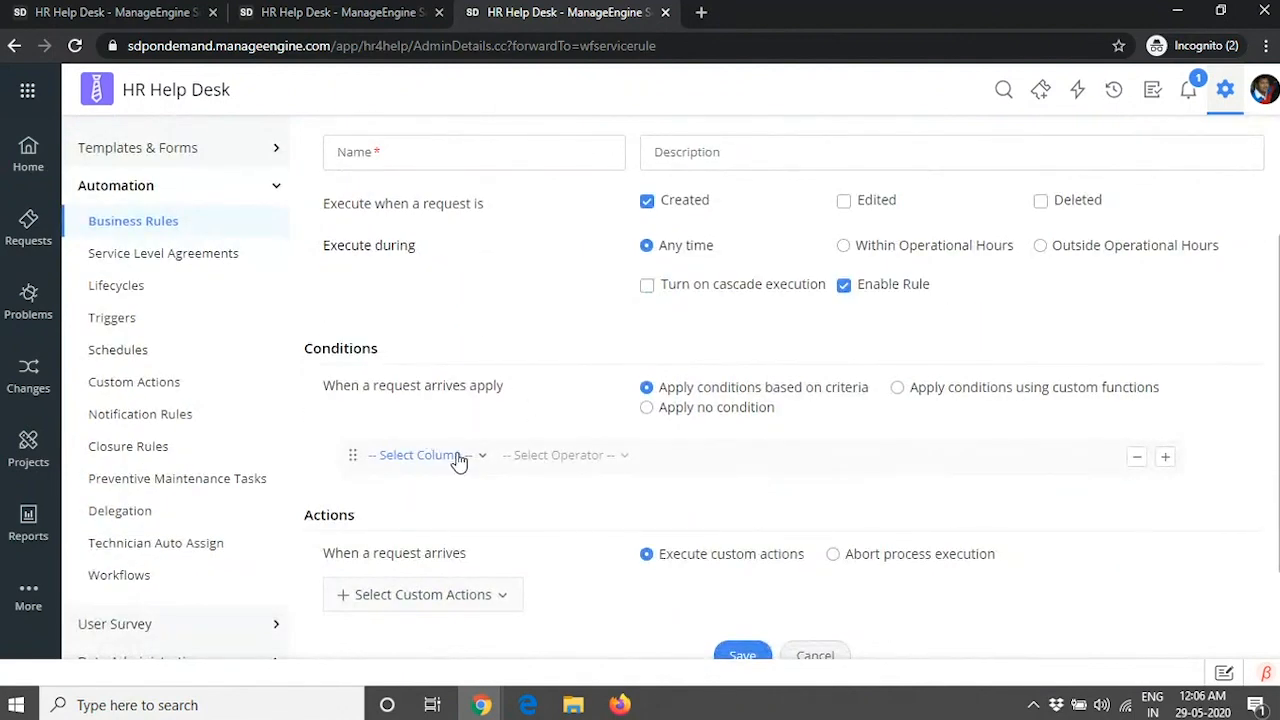
# - Add a condition to the business rule so that it applies when Template is Employee onboarding
pyautogui.click(457, 457)
pyautogui.write('tem')
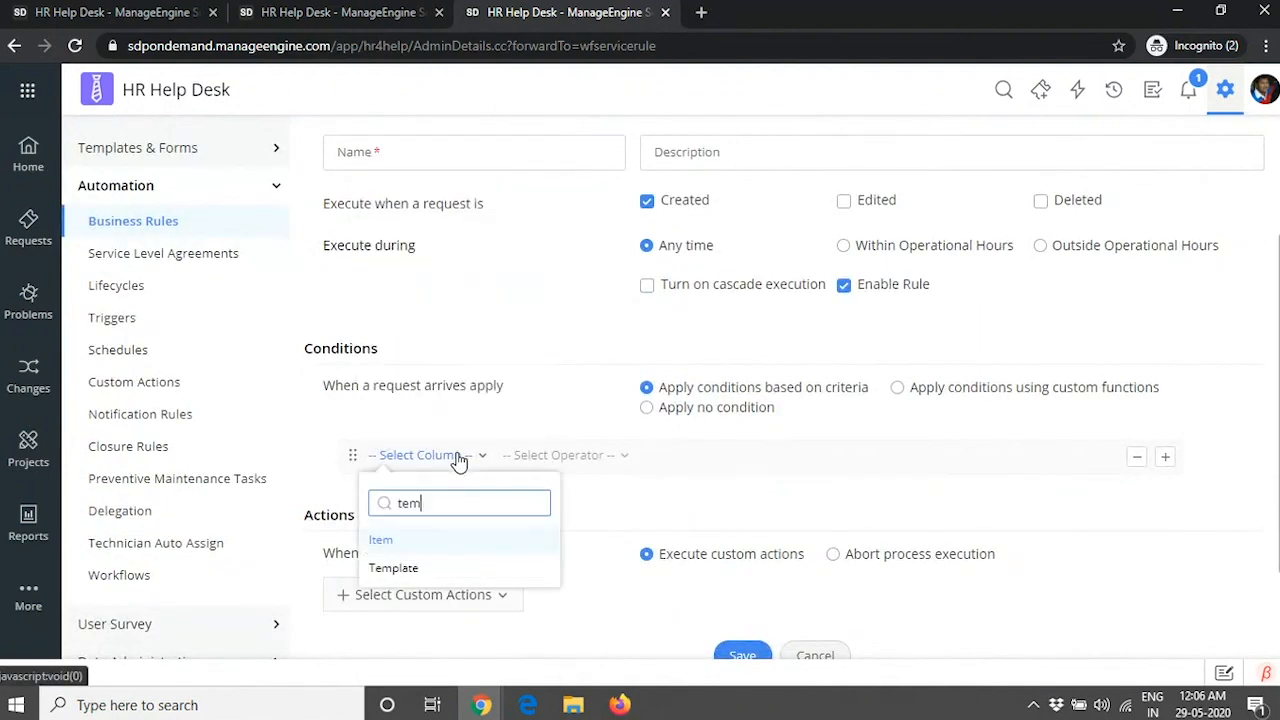
pyautogui.click(457, 567)
pyautogui.click(525, 536)
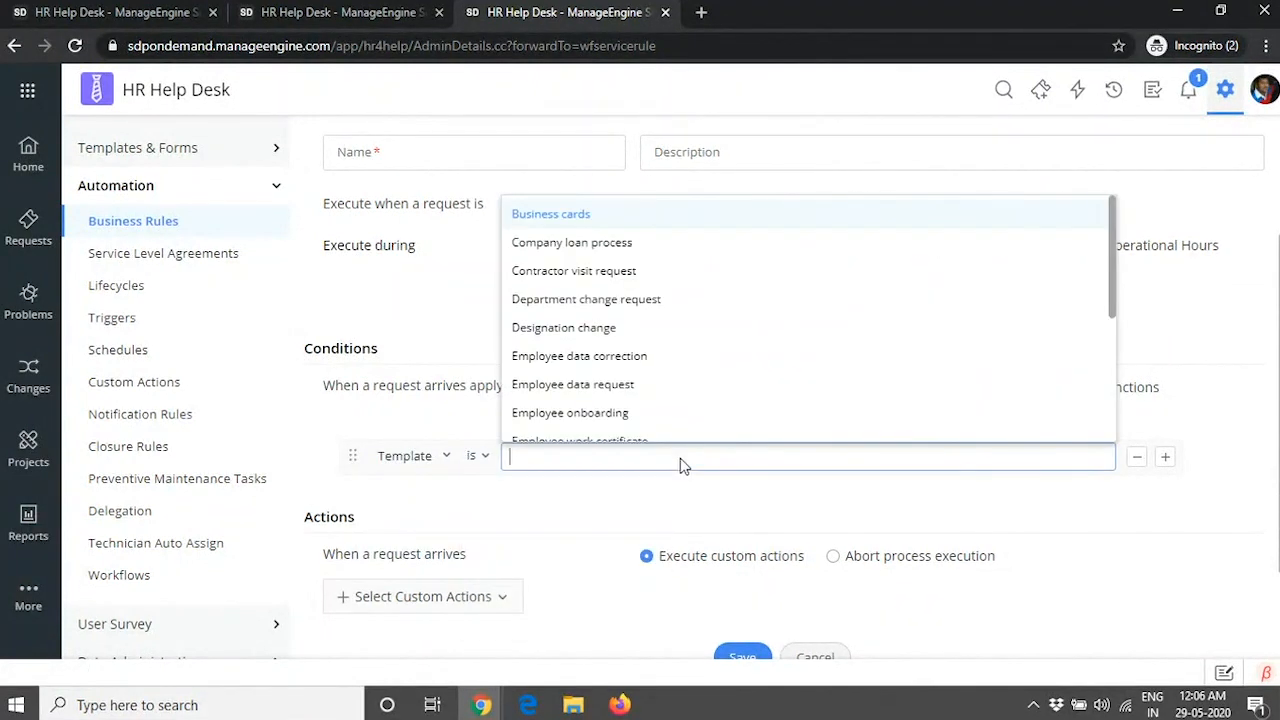
pyautogui.click(633, 399)
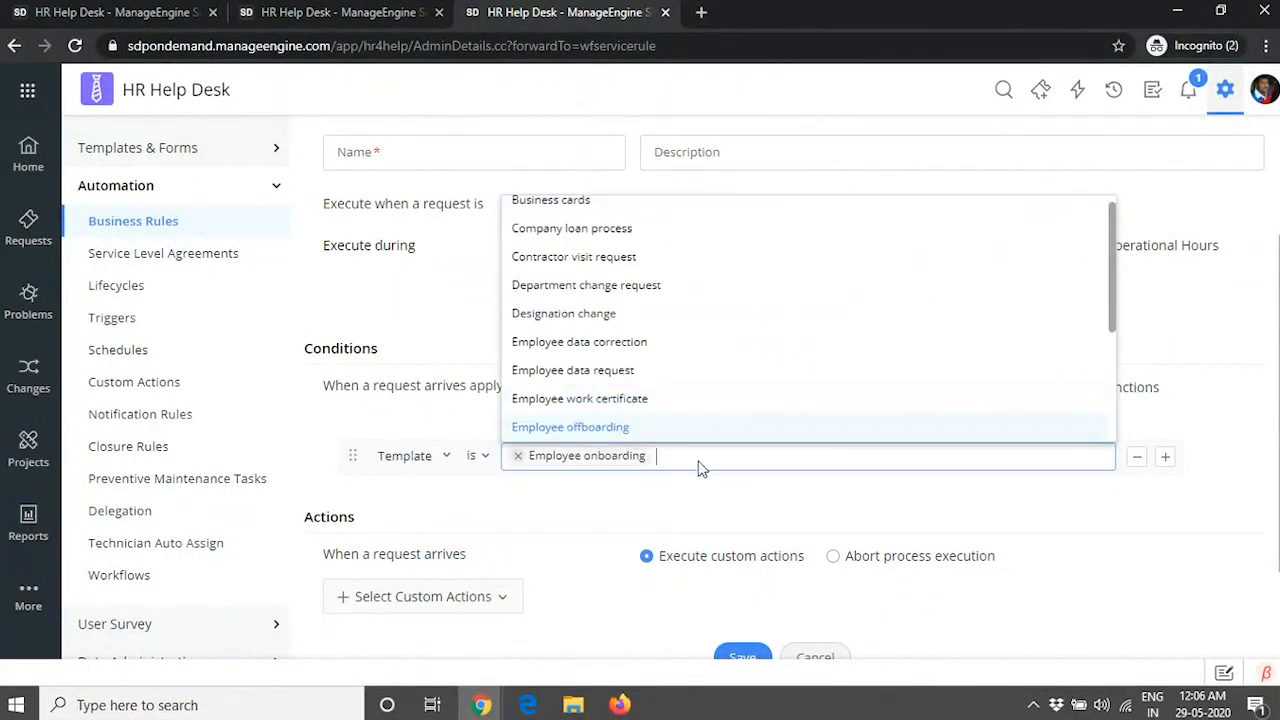
pyautogui.click(762, 522)
# - Add a field update custom action to the business rule that sets Group to Hiring Team
pyautogui.scroll(-2, 591, 506)
pyautogui.click(460, 464)
pyautogui.click(407, 511)
pyautogui.scroll(-1, 650, 400)
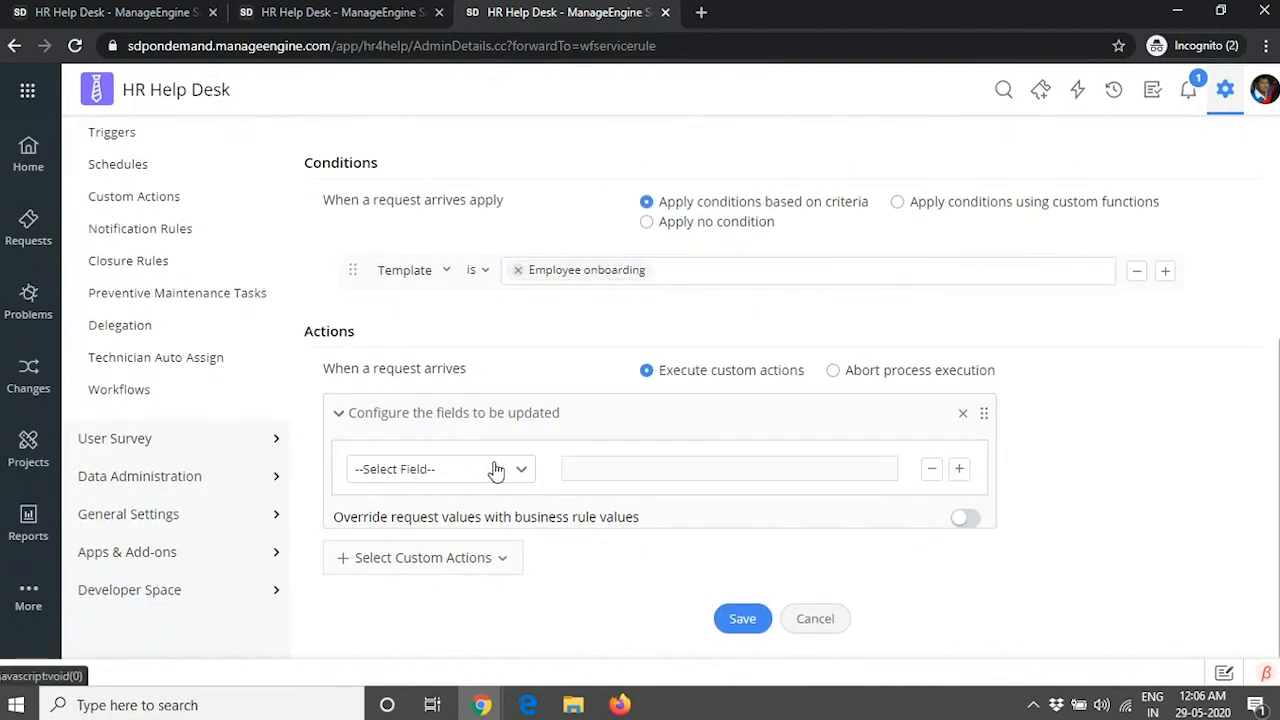
pyautogui.click(496, 471)
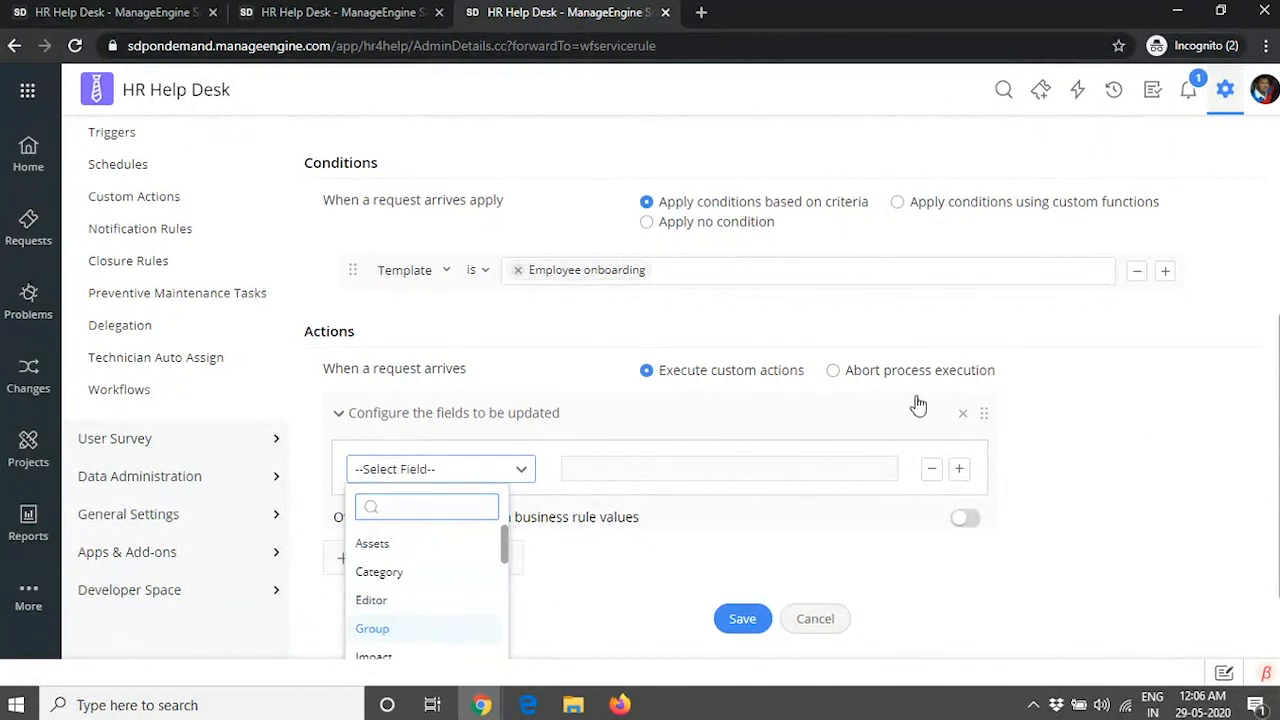
pyautogui.press('Return')
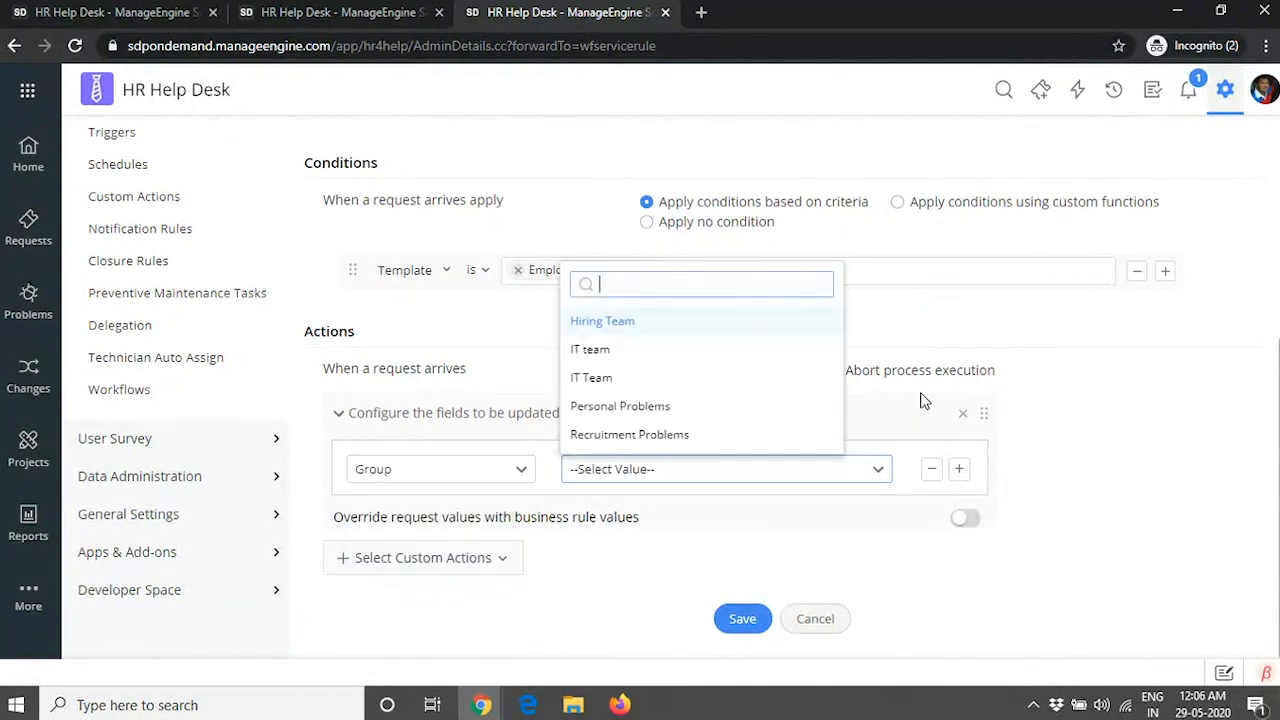
pyautogui.click(635, 332)
pyautogui.scroll(1, 1163, 521)
pyautogui.scroll(-1, 1163, 521)
# - Try a second field update that assigns a Technician to the request, and remove that row
pyautogui.click(958, 469)
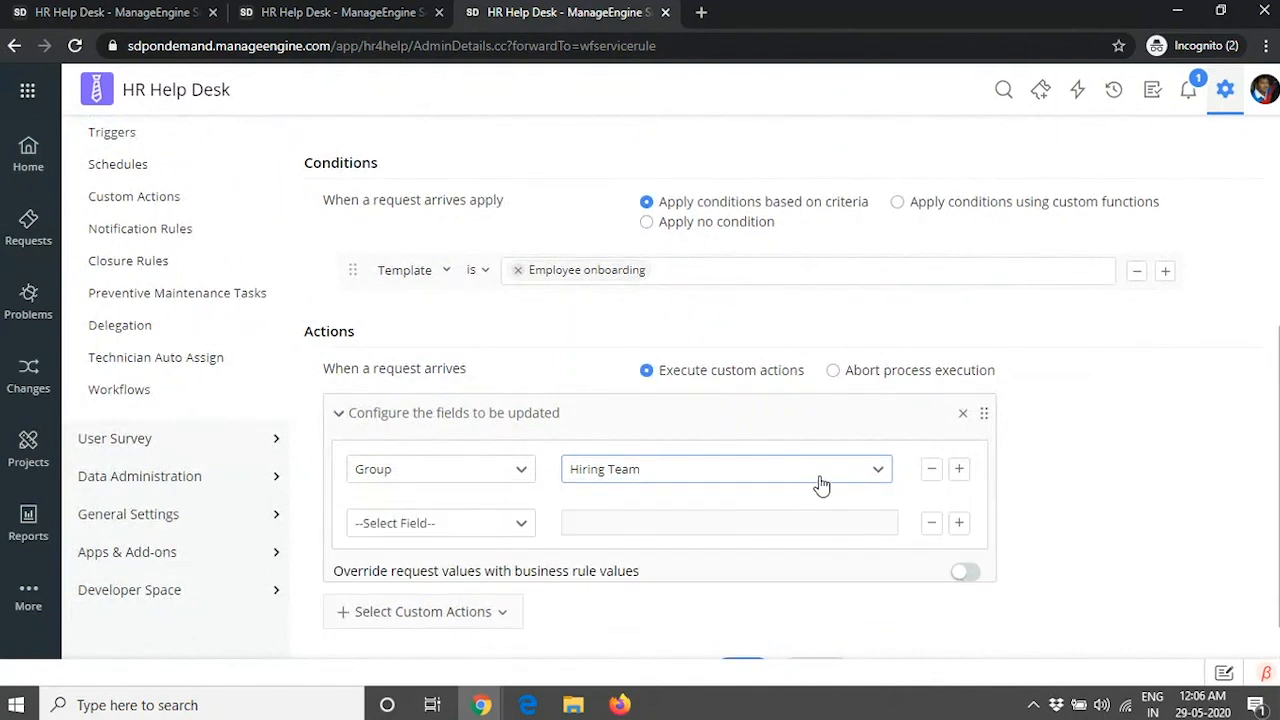
pyautogui.scroll(-1, 835, 483)
pyautogui.click(462, 470)
pyautogui.write('te')
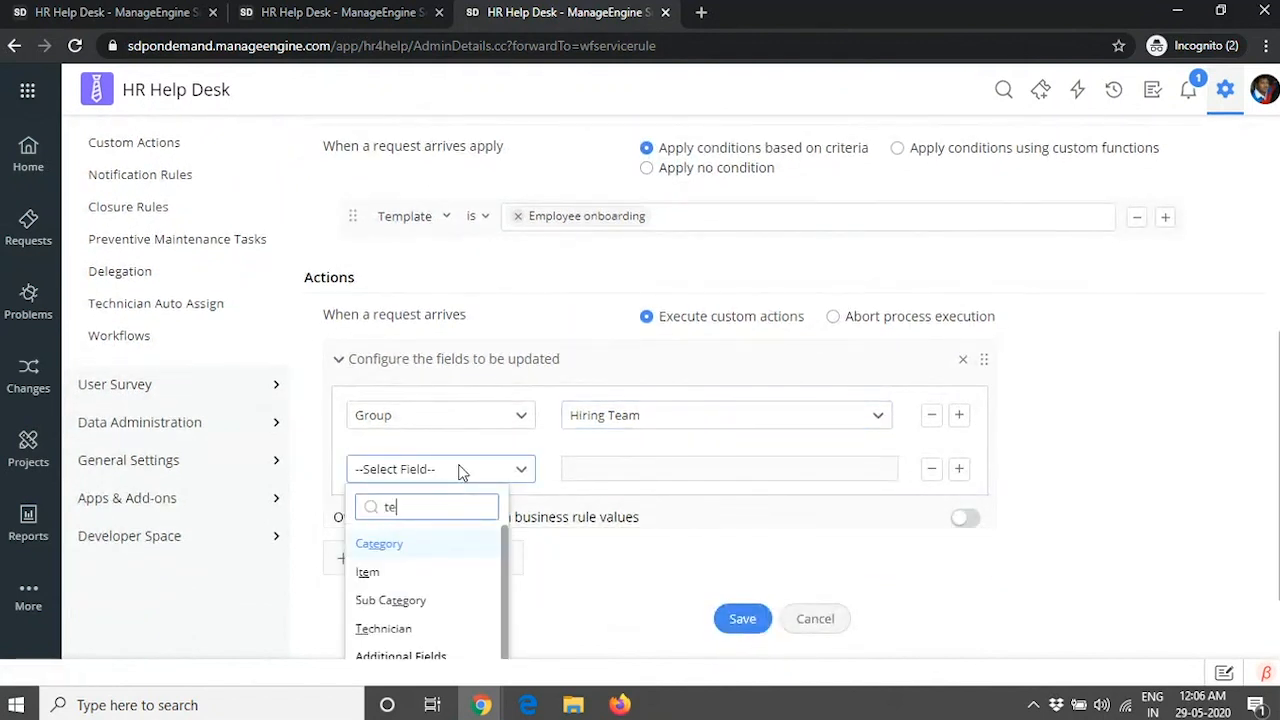
pyautogui.write('c')
pyautogui.click(430, 550)
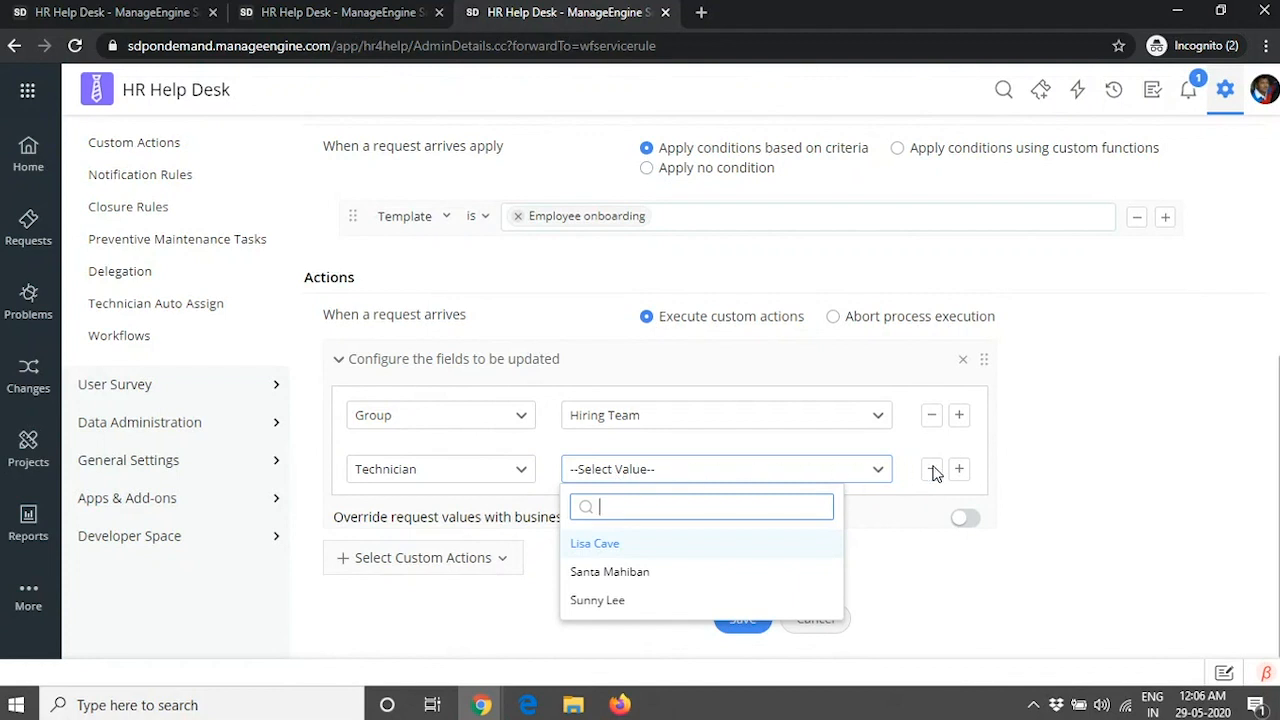
pyautogui.click(603, 547)
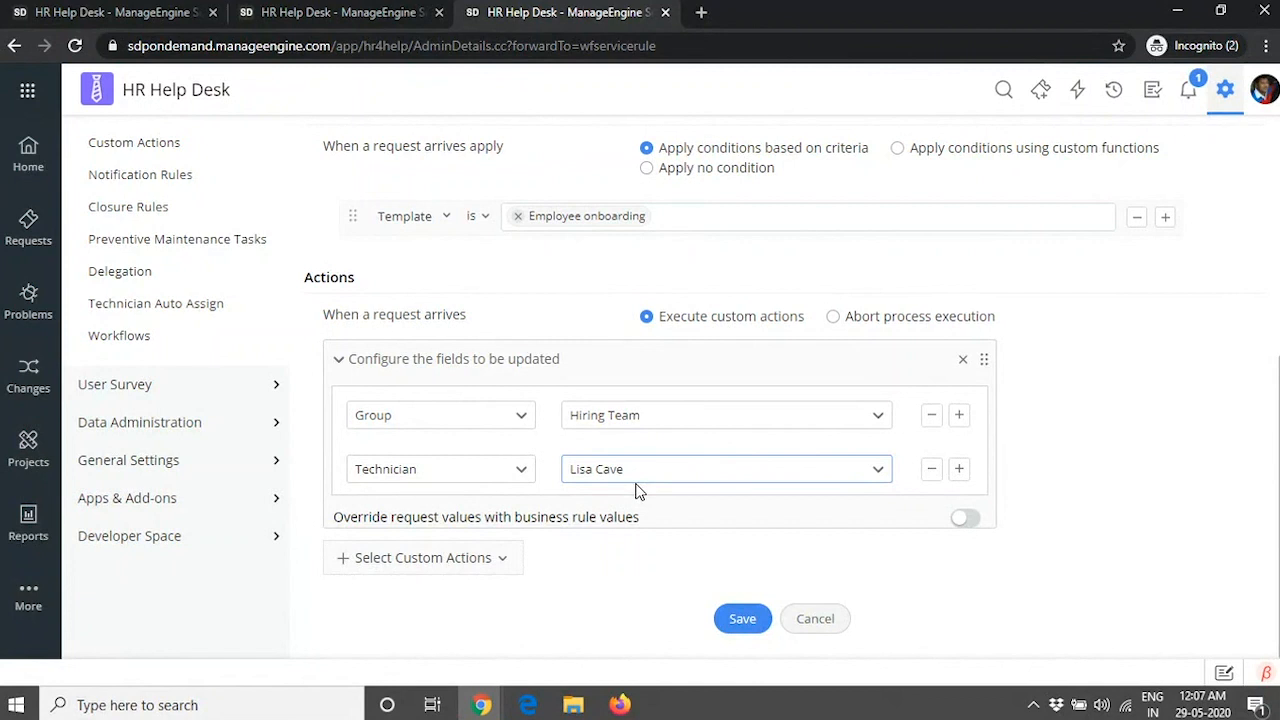
pyautogui.click(934, 470)
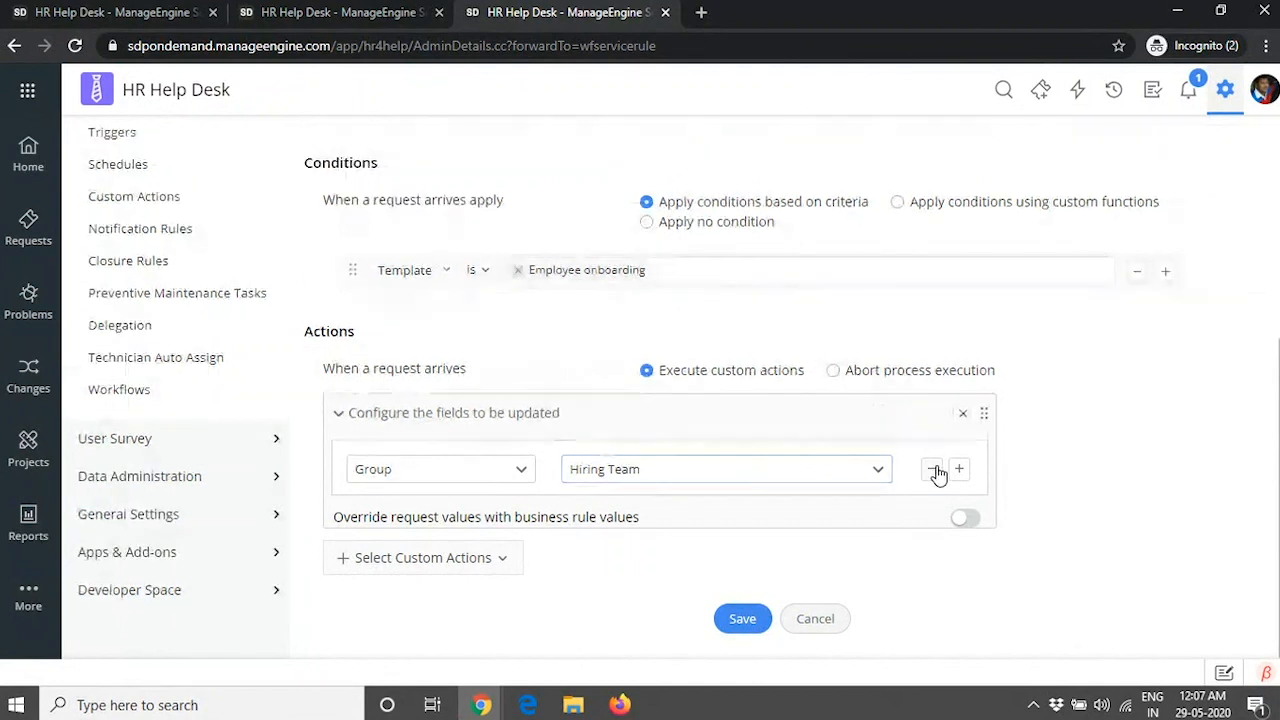
# - Review the Technician Auto Assign settings and enable Consider Technician Availability without saving
pyautogui.click(177, 359)
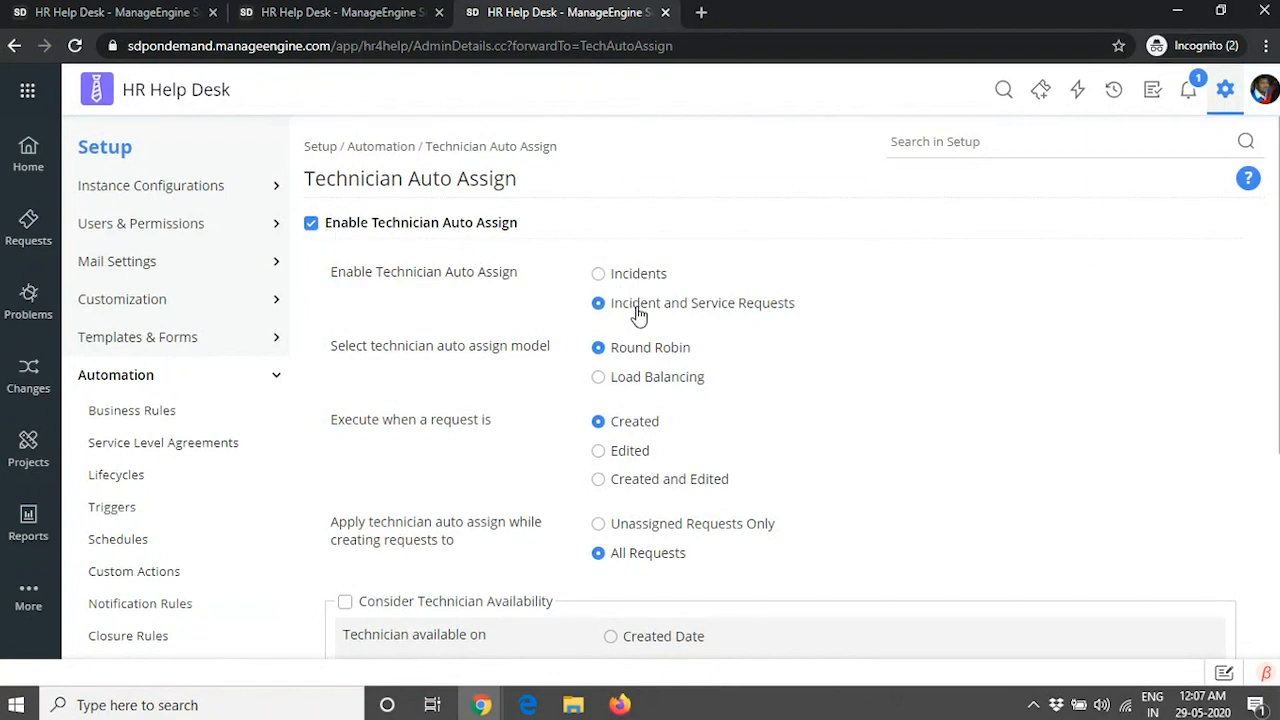
pyautogui.scroll(-1, 638, 314)
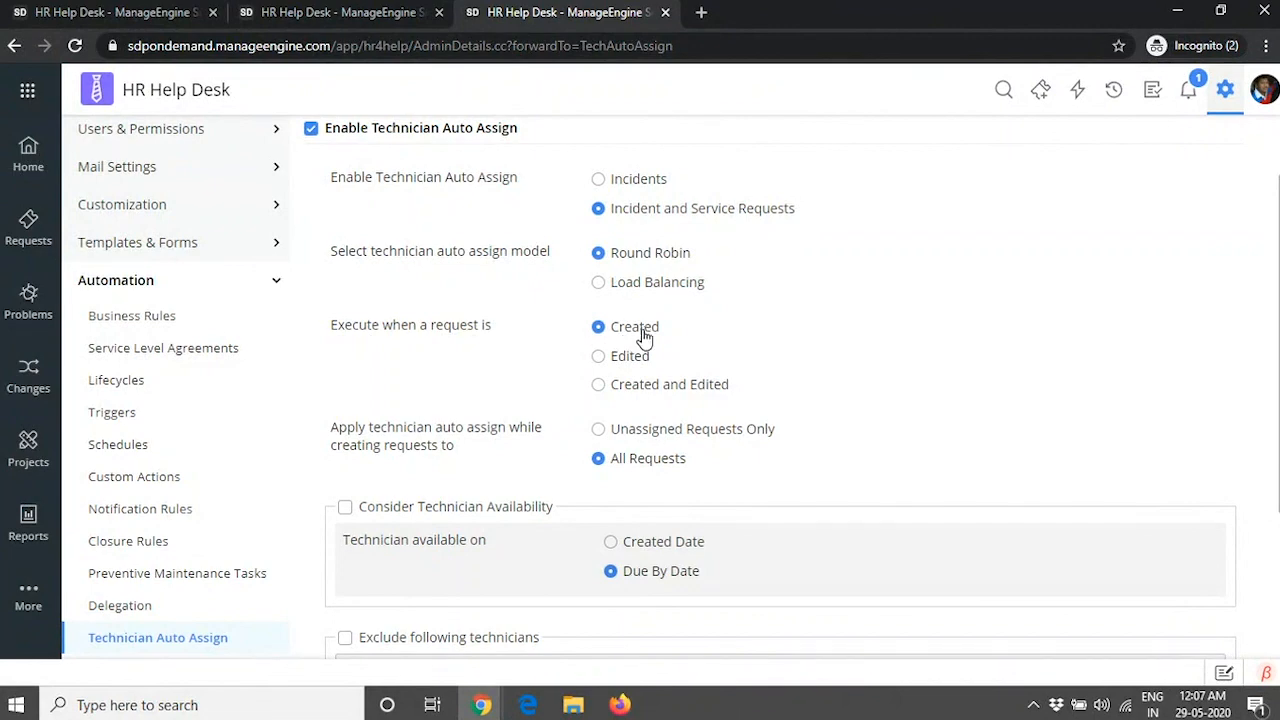
pyautogui.scroll(-2, 650, 380)
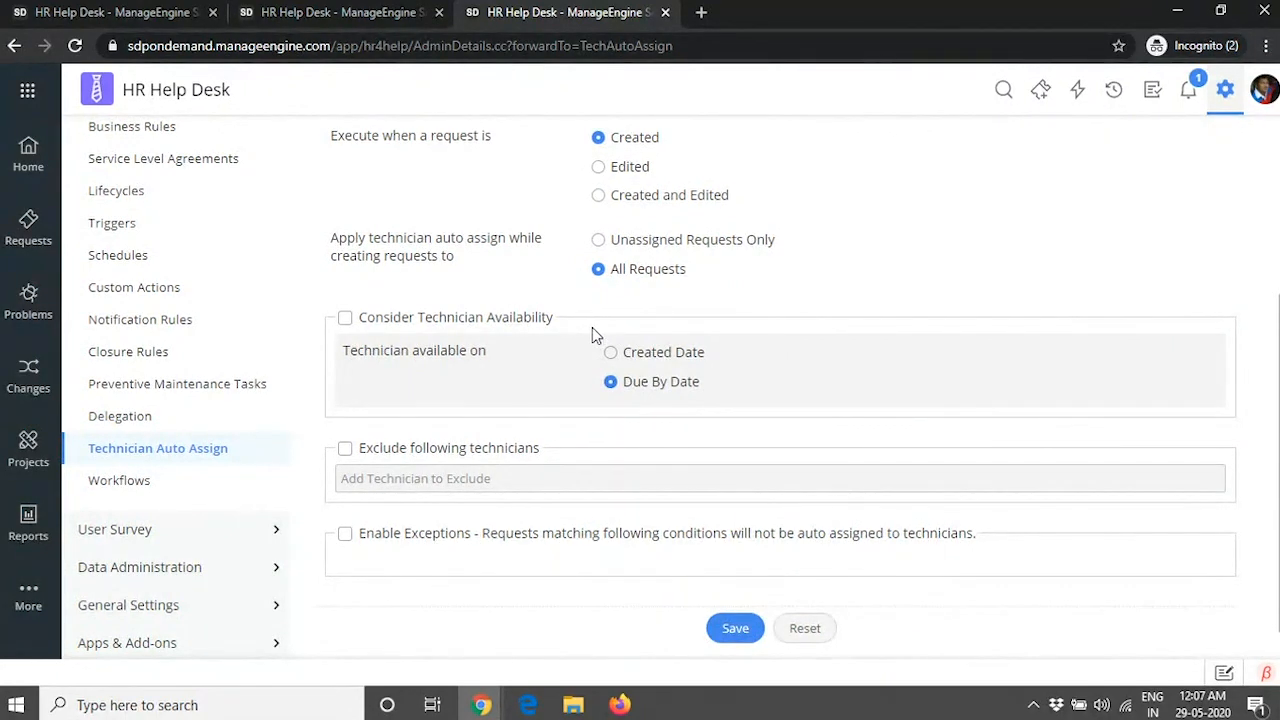
pyautogui.click(345, 319)
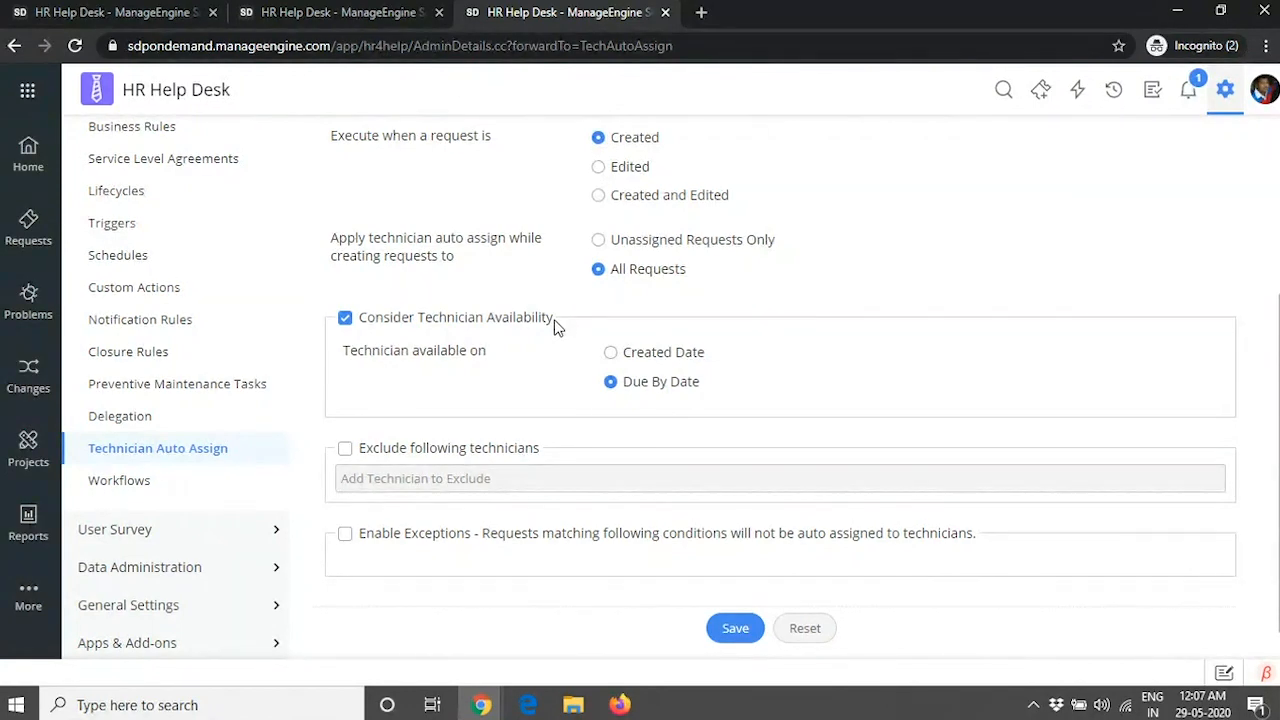
pyautogui.scroll(3, 557, 328)
# - Open the technician availability chart on the home page and examine the leave on 28 May and the site filter options
pyautogui.click(18, 163)
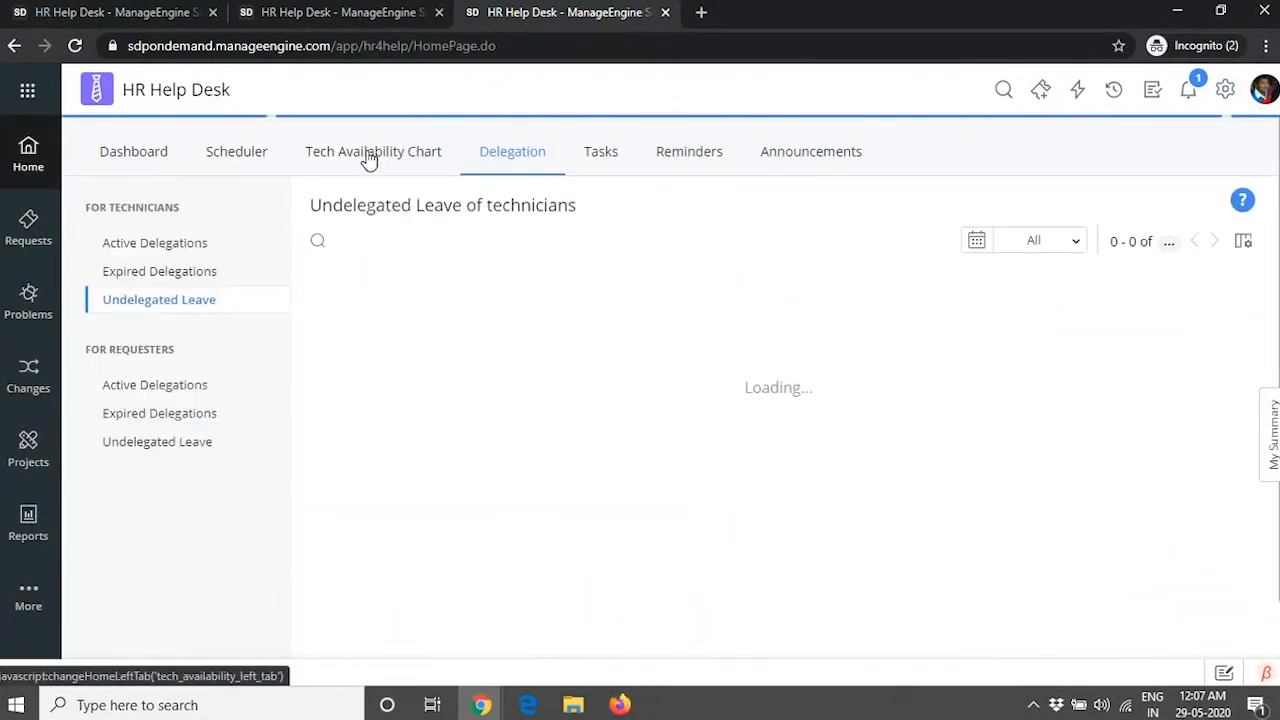
pyautogui.click(367, 157)
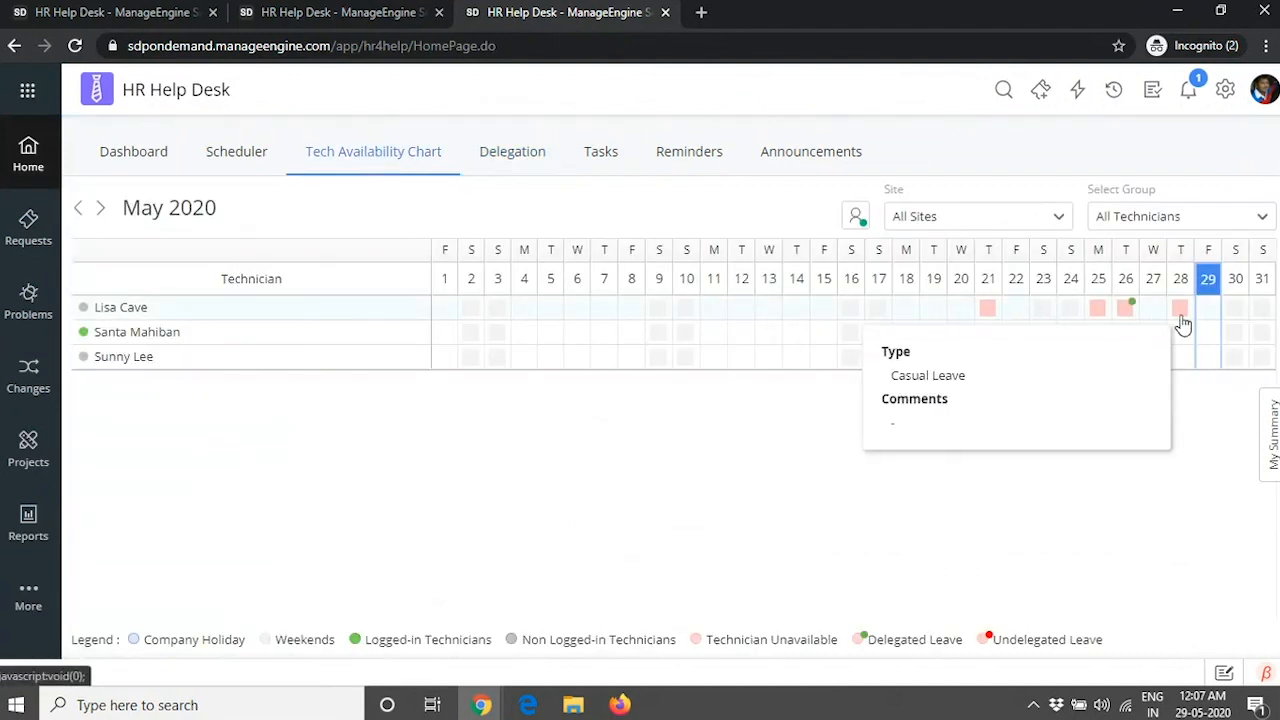
pyautogui.moveTo(1176, 318)
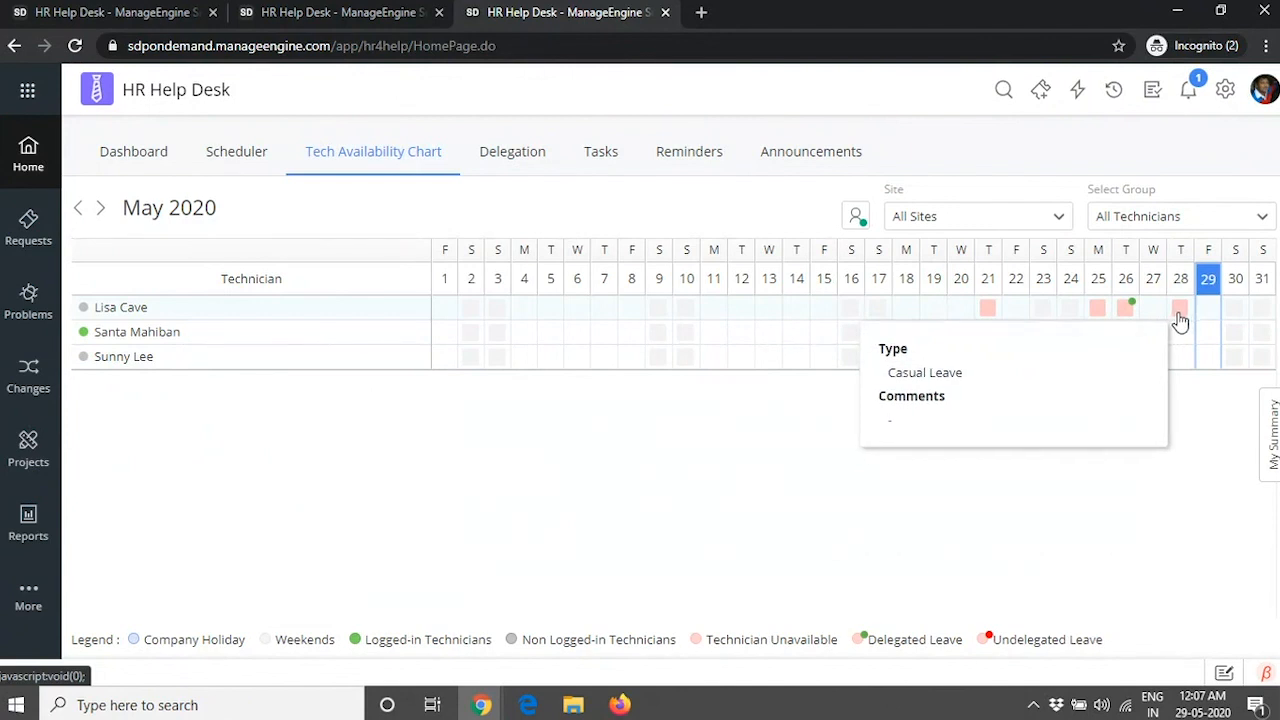
pyautogui.click(971, 226)
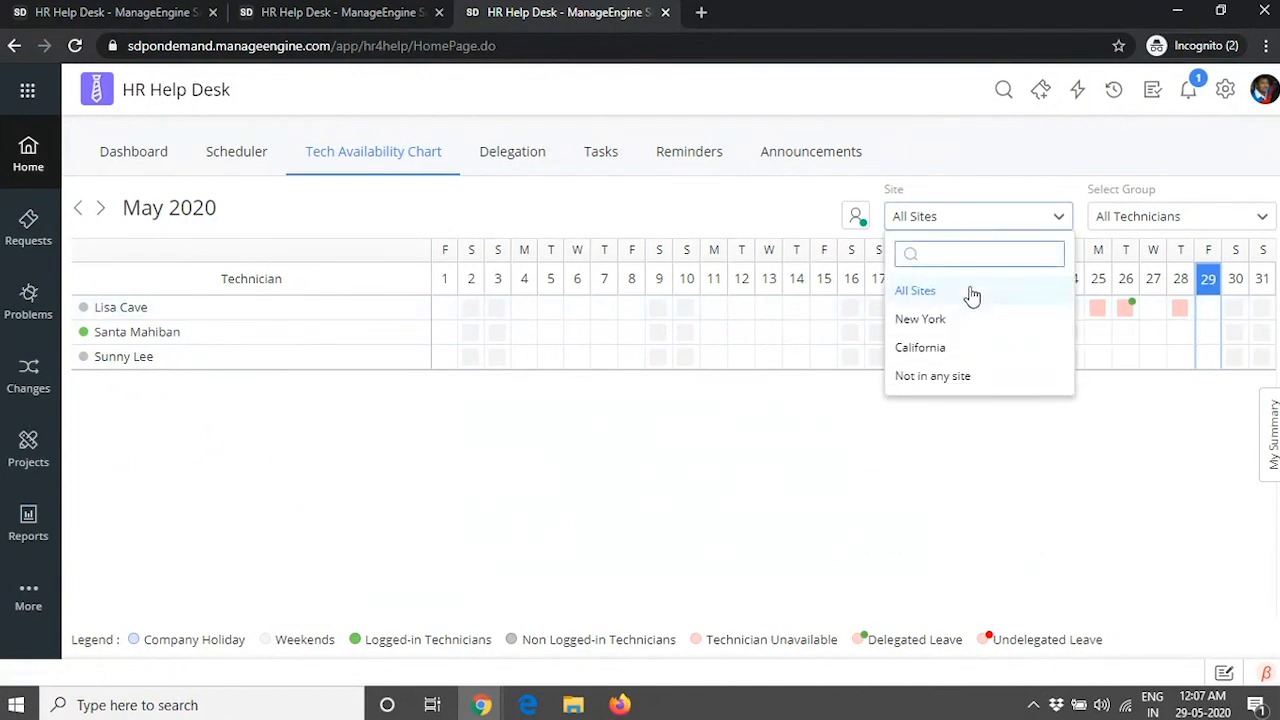
pyautogui.click(985, 183)
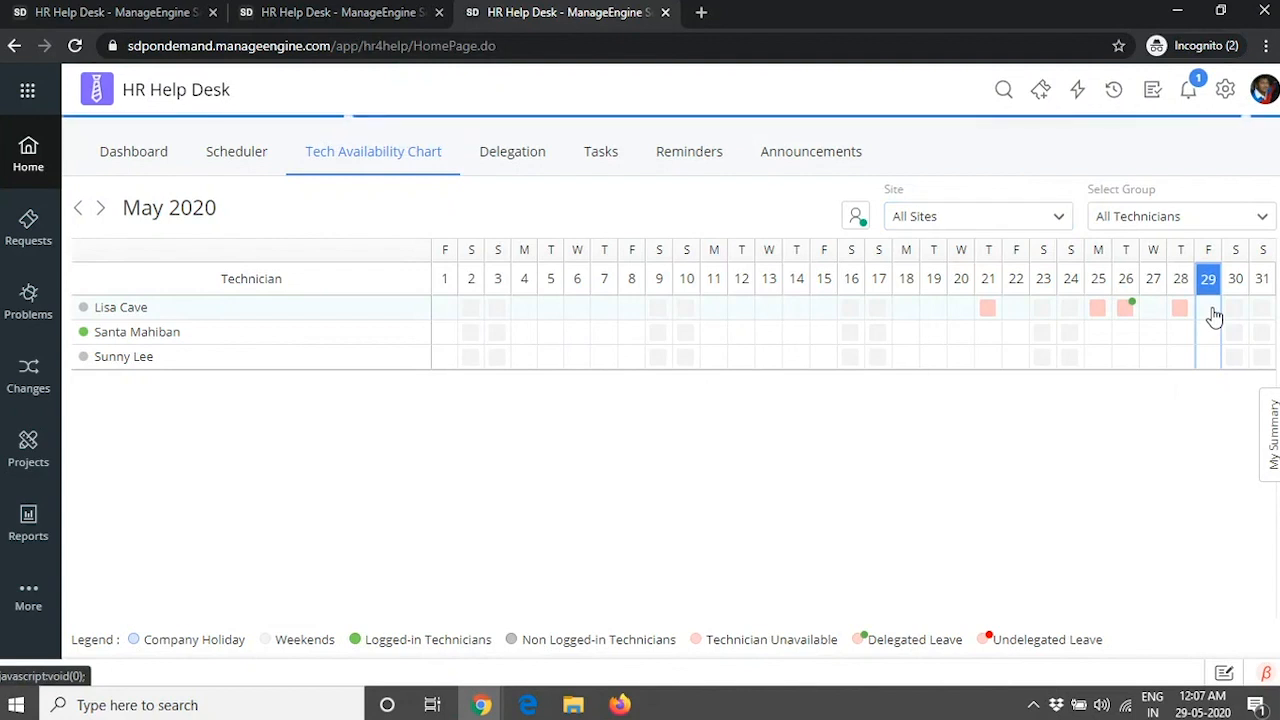
# - Mark the first listed technician as unavailable on 2020.05.29 with Casual Leave and check the new chart entry
pyautogui.click(1212, 312)
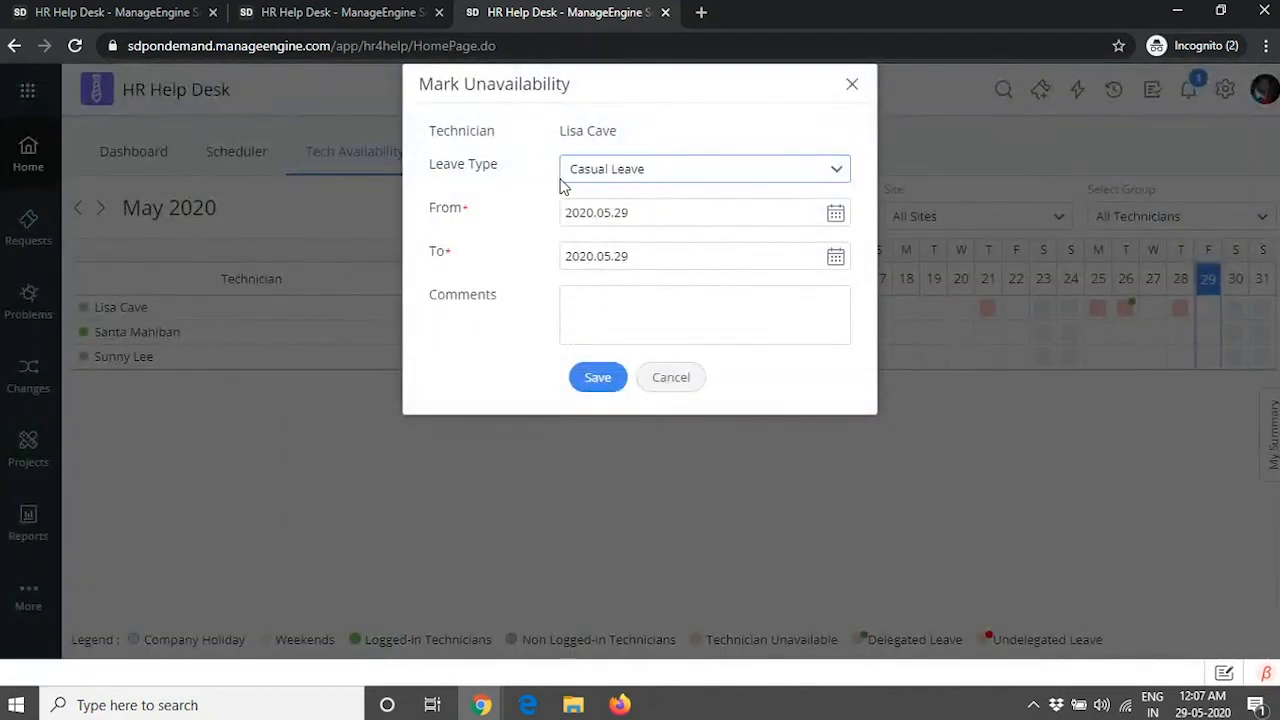
pyautogui.click(617, 387)
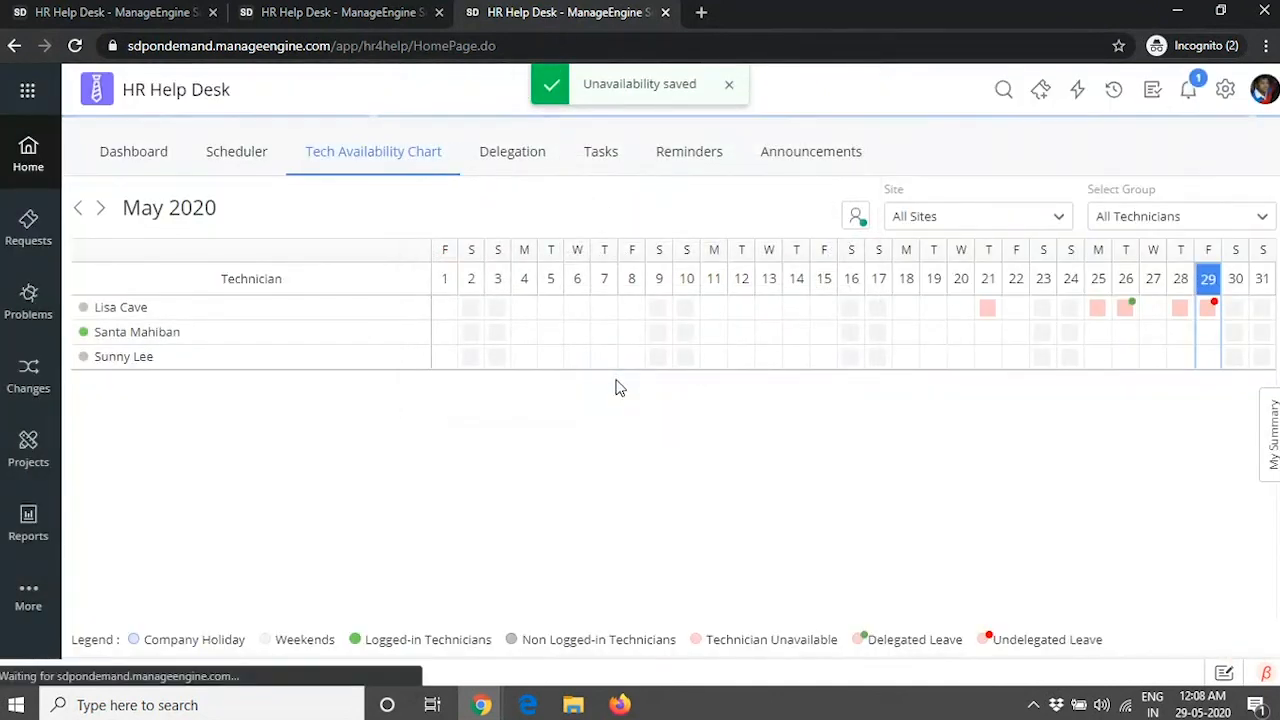
pyautogui.moveTo(1213, 312)
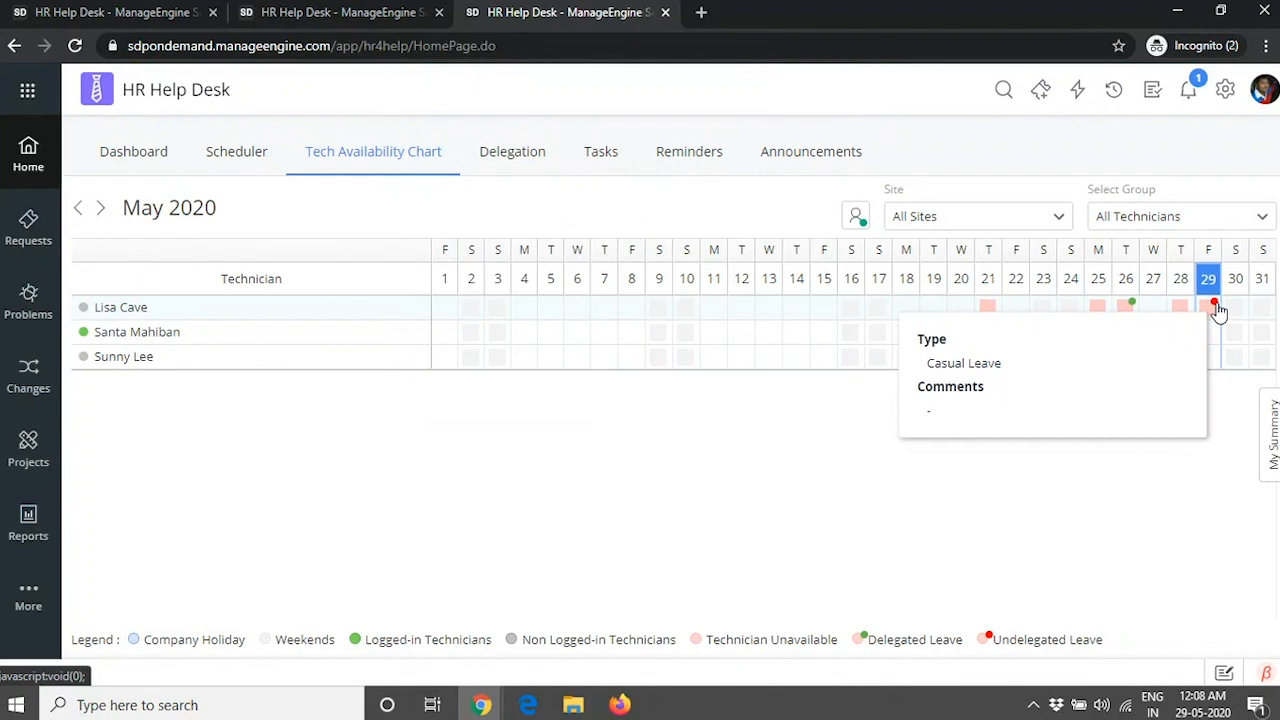
pyautogui.click(1214, 308)
pyautogui.click(1160, 370)
pyautogui.moveTo(1205, 314)
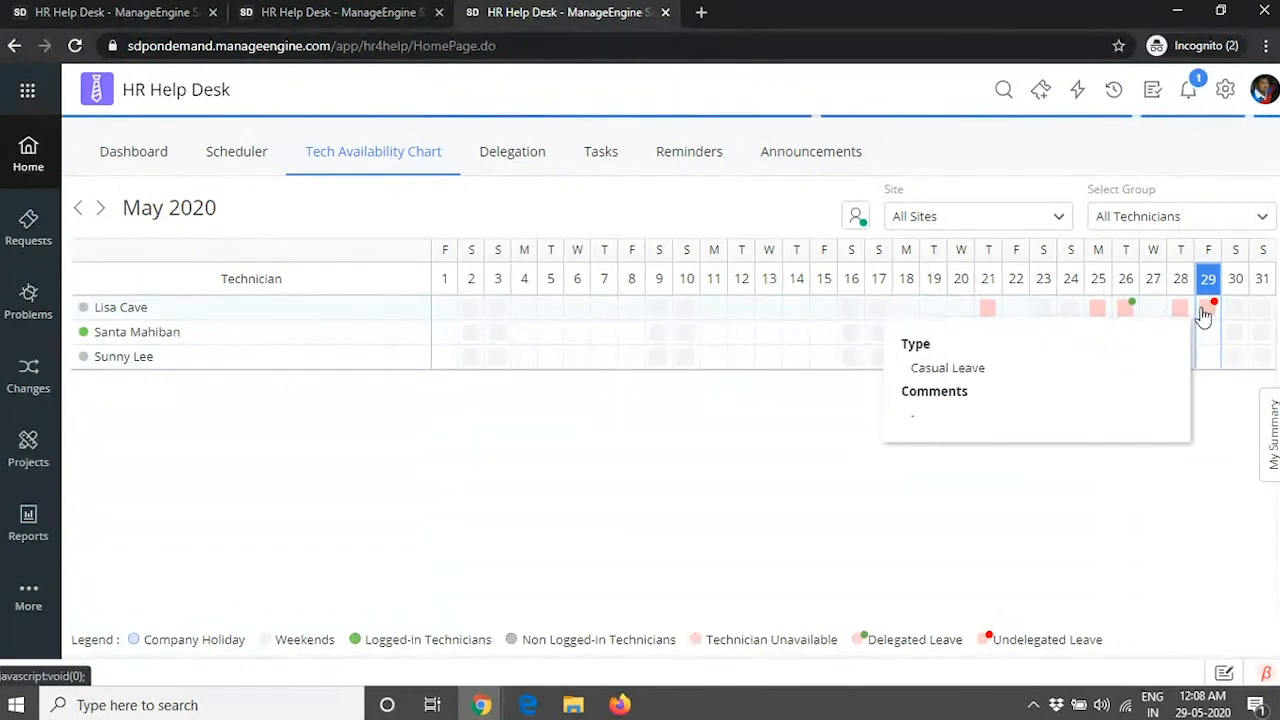
# - Open the delegation settings for the technician's undelegated leave and delegate ownership of upcoming requests to another technician
pyautogui.click(517, 156)
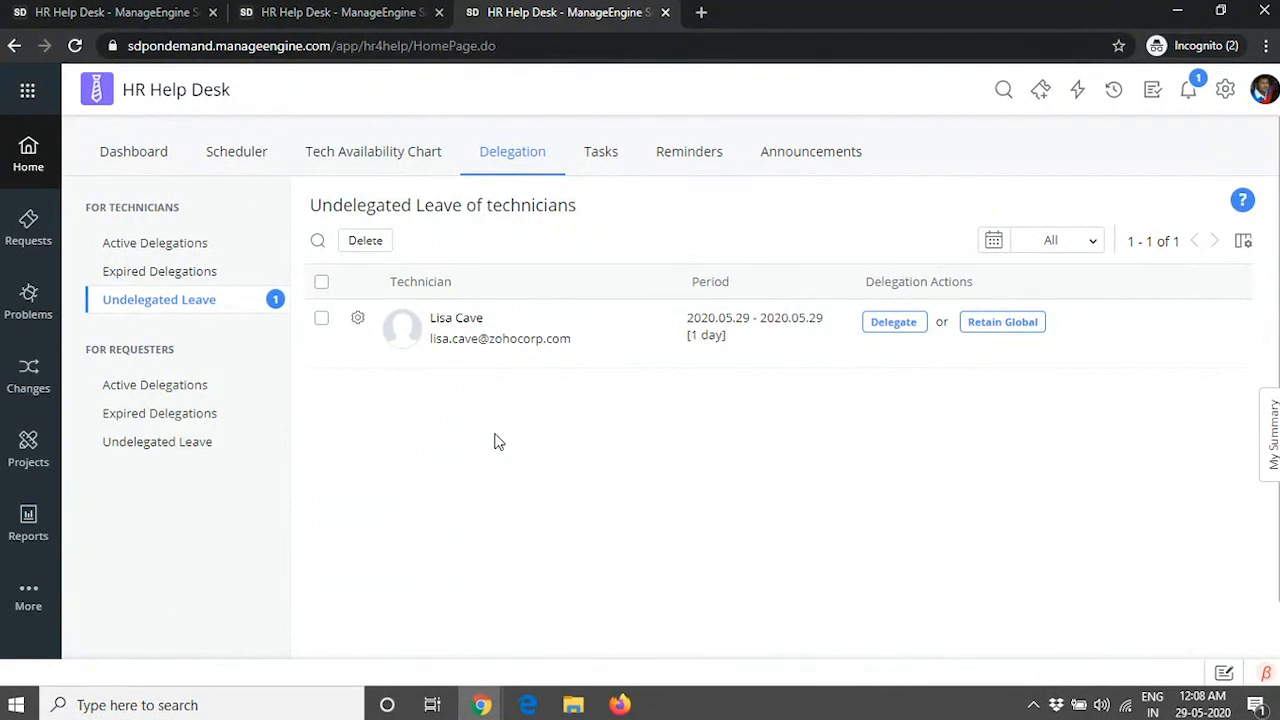
pyautogui.click(893, 323)
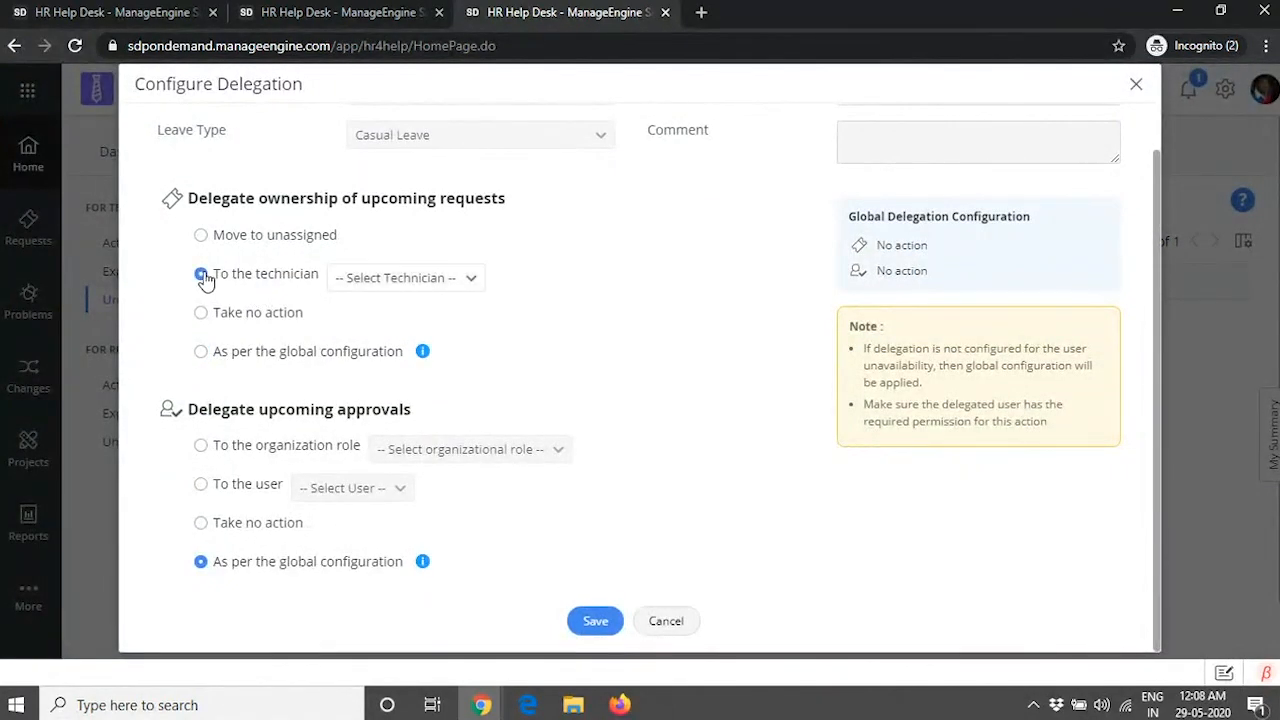
pyautogui.click(446, 280)
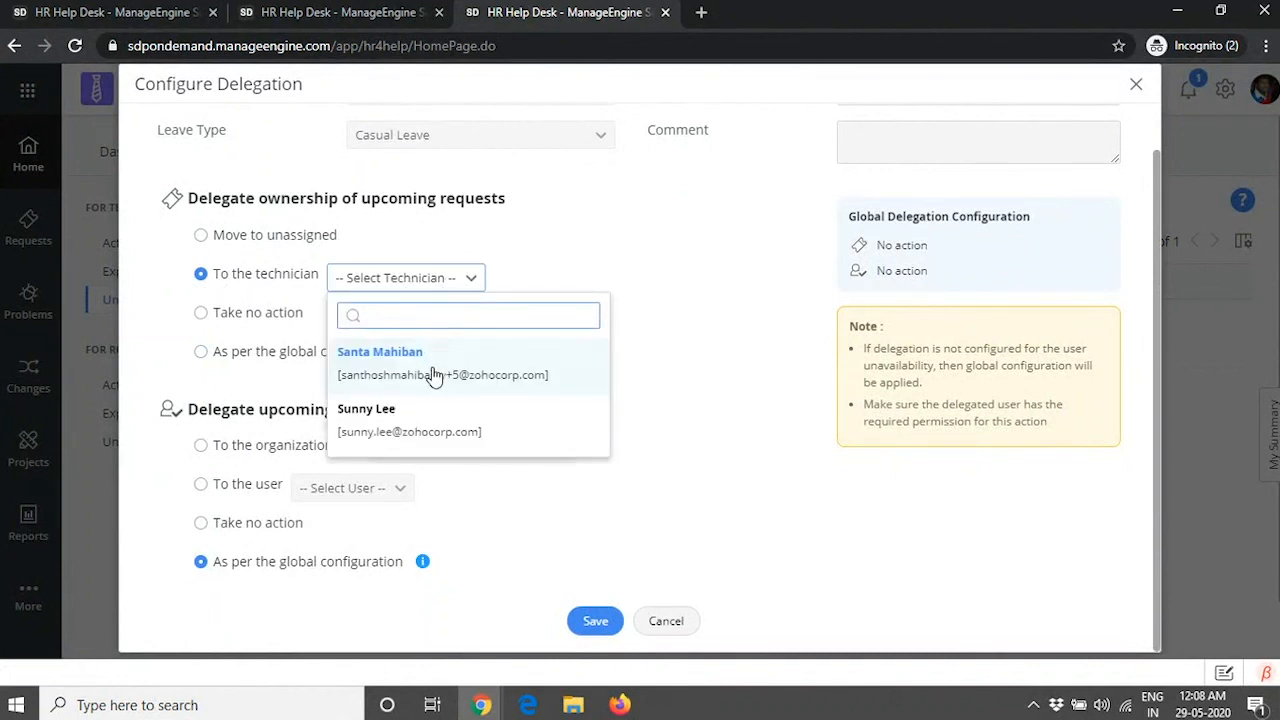
pyautogui.click(422, 428)
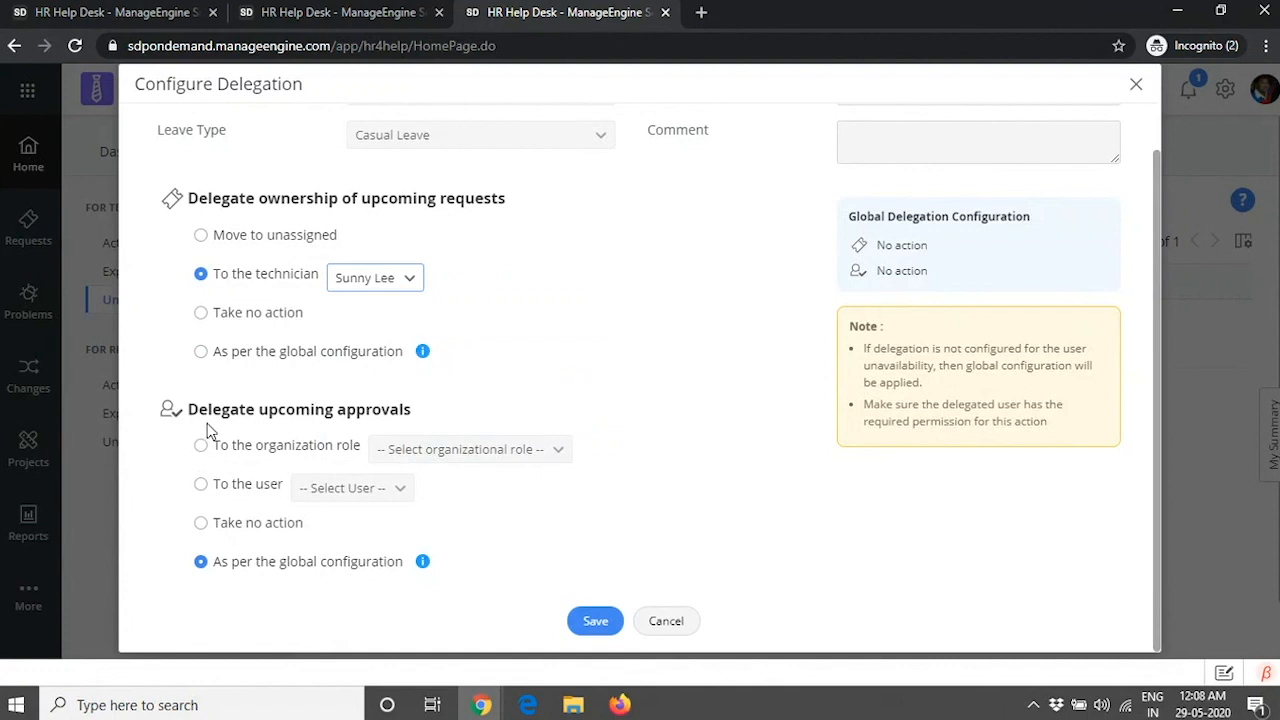
# - Set upcoming approvals to be delegated to the Reporting Manager organization role, and close the delegation settings without saving
pyautogui.click(201, 486)
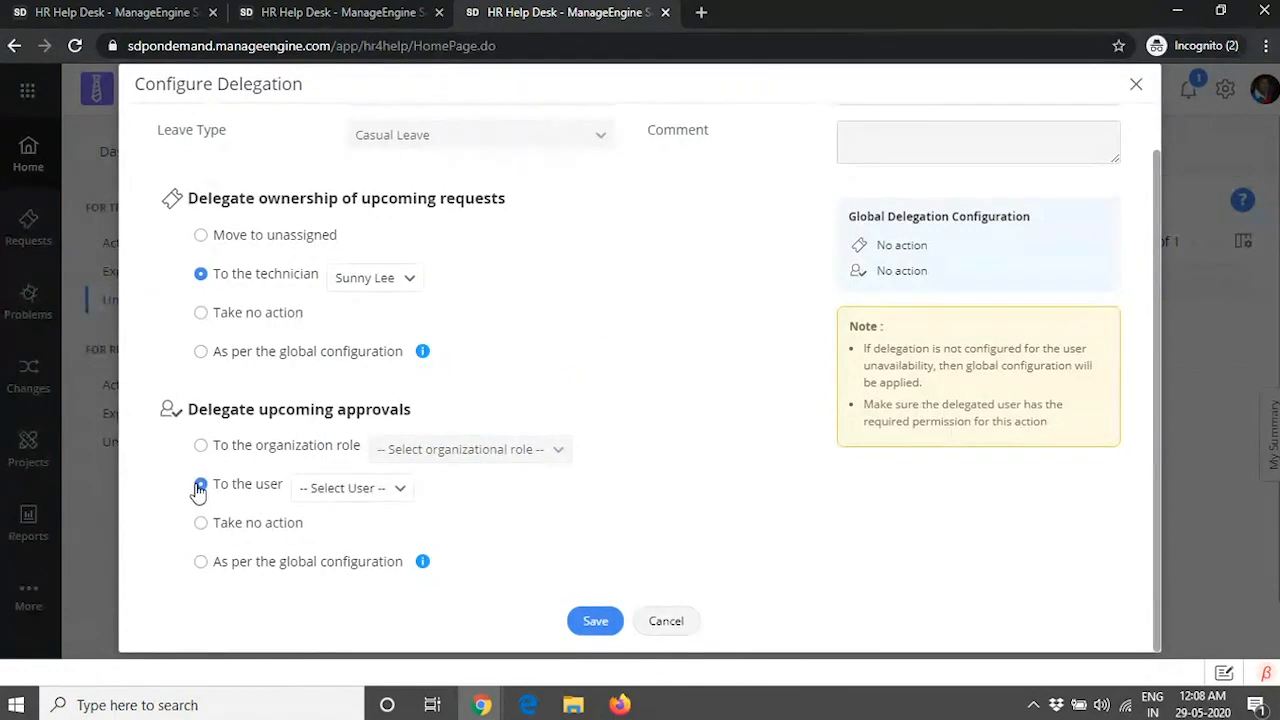
pyautogui.click(330, 490)
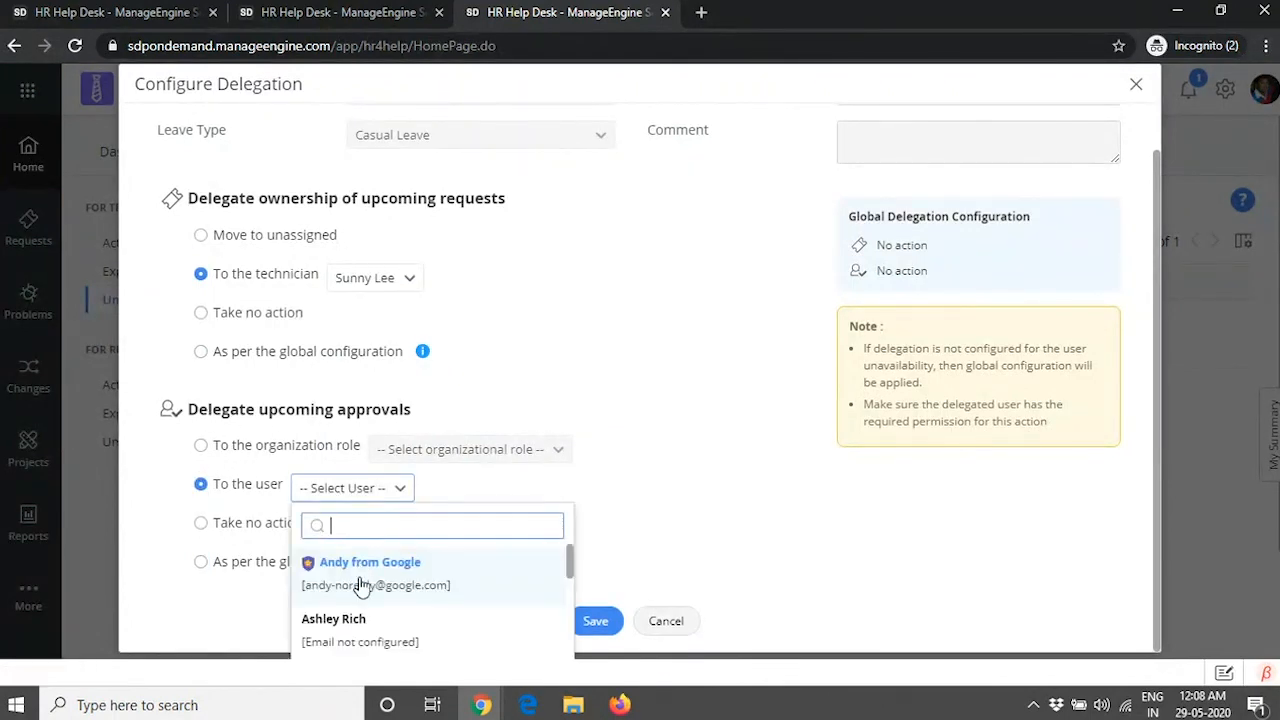
pyautogui.click(198, 447)
pyautogui.moveTo(213, 446); pyautogui.dragTo(232, 447)
pyautogui.click(517, 450)
pyautogui.click(484, 525)
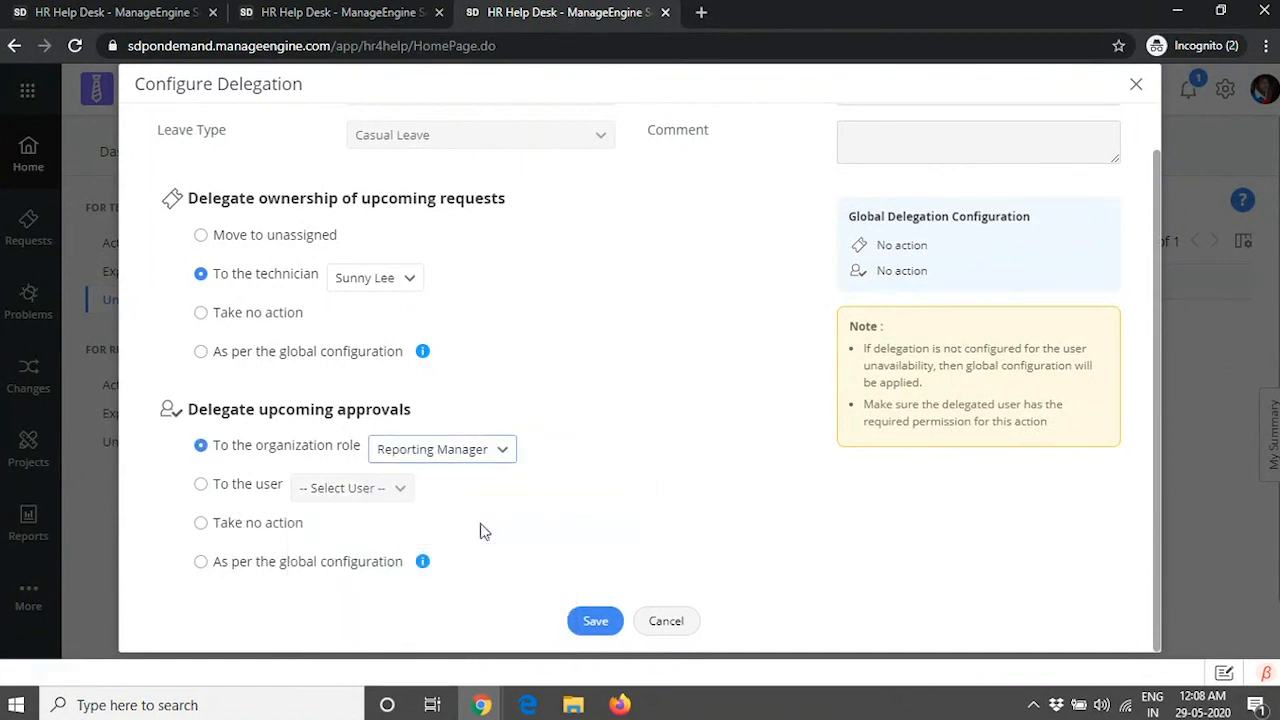
pyautogui.scroll(2, 555, 420)
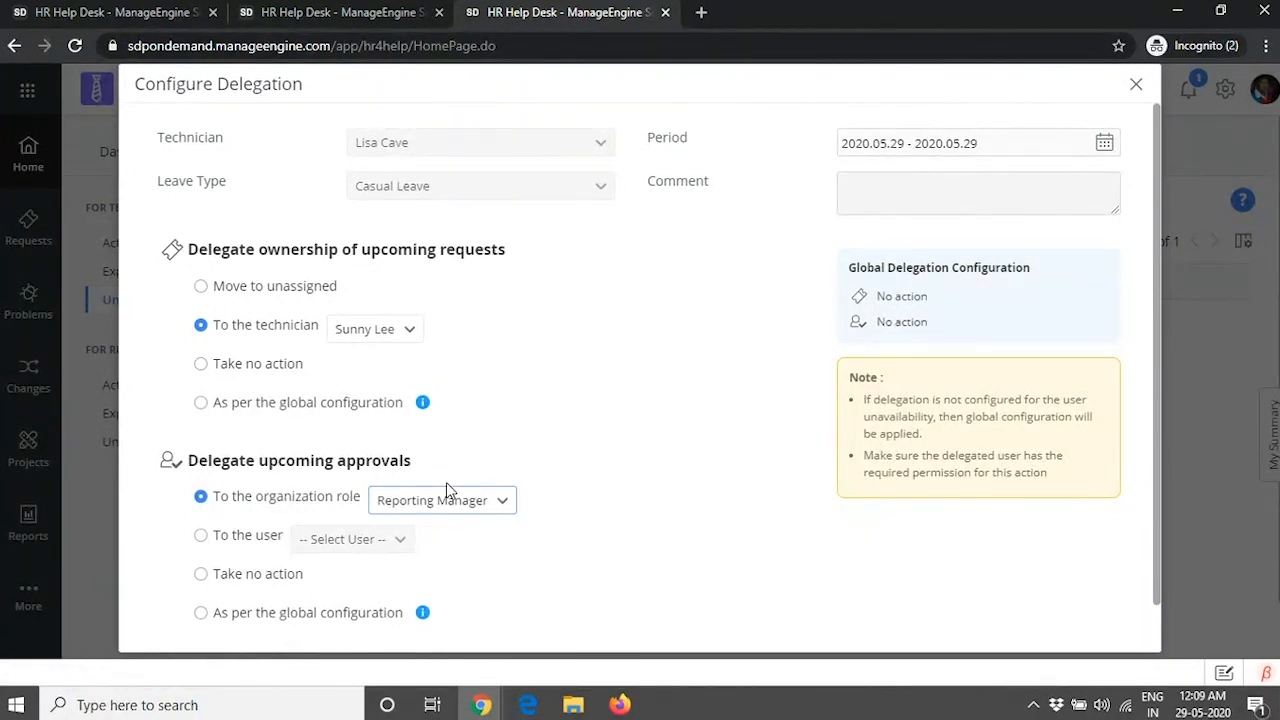
pyautogui.click(1135, 84)
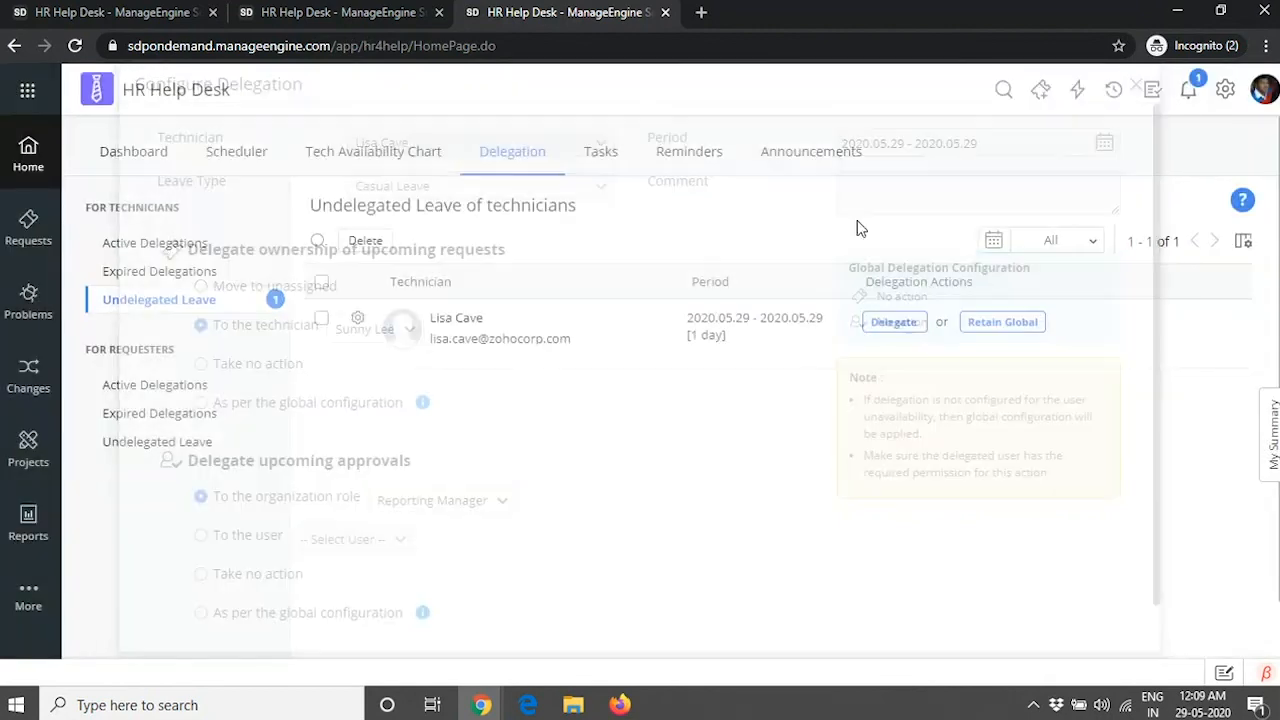
# - Return to the Employee onboarding service template and show its tasks
pyautogui.click(337, 12)
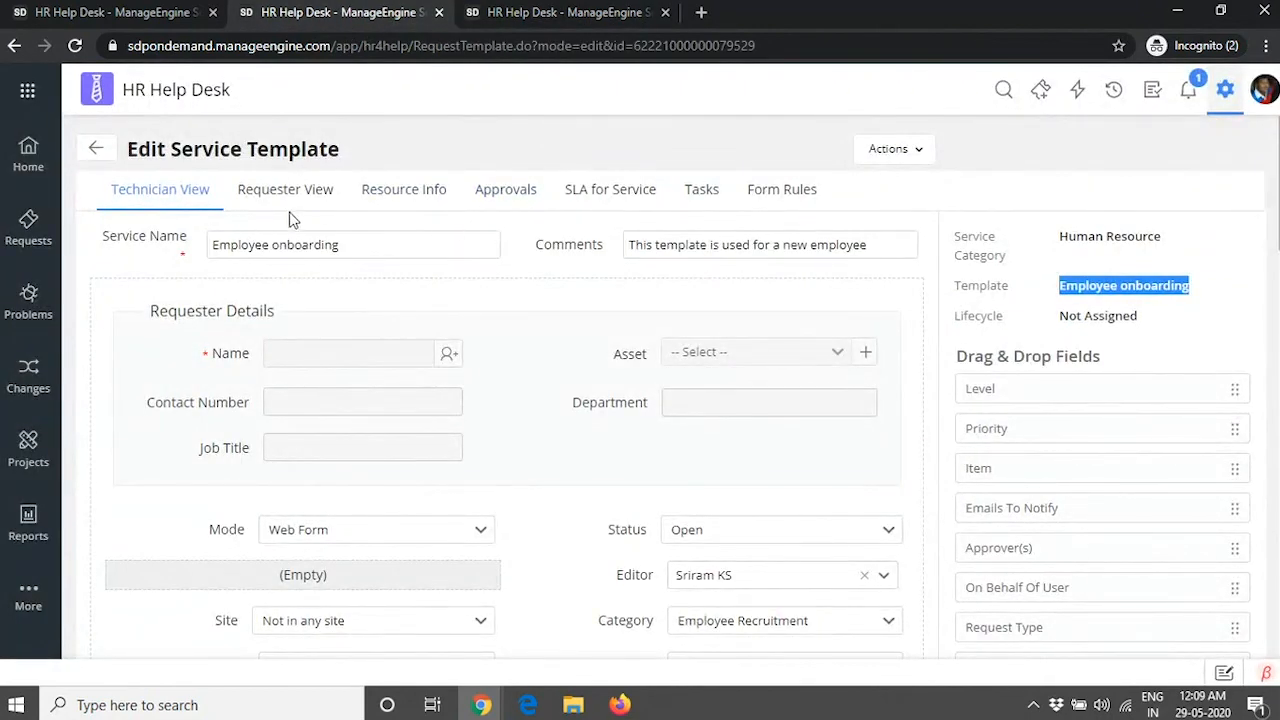
pyautogui.click(700, 192)
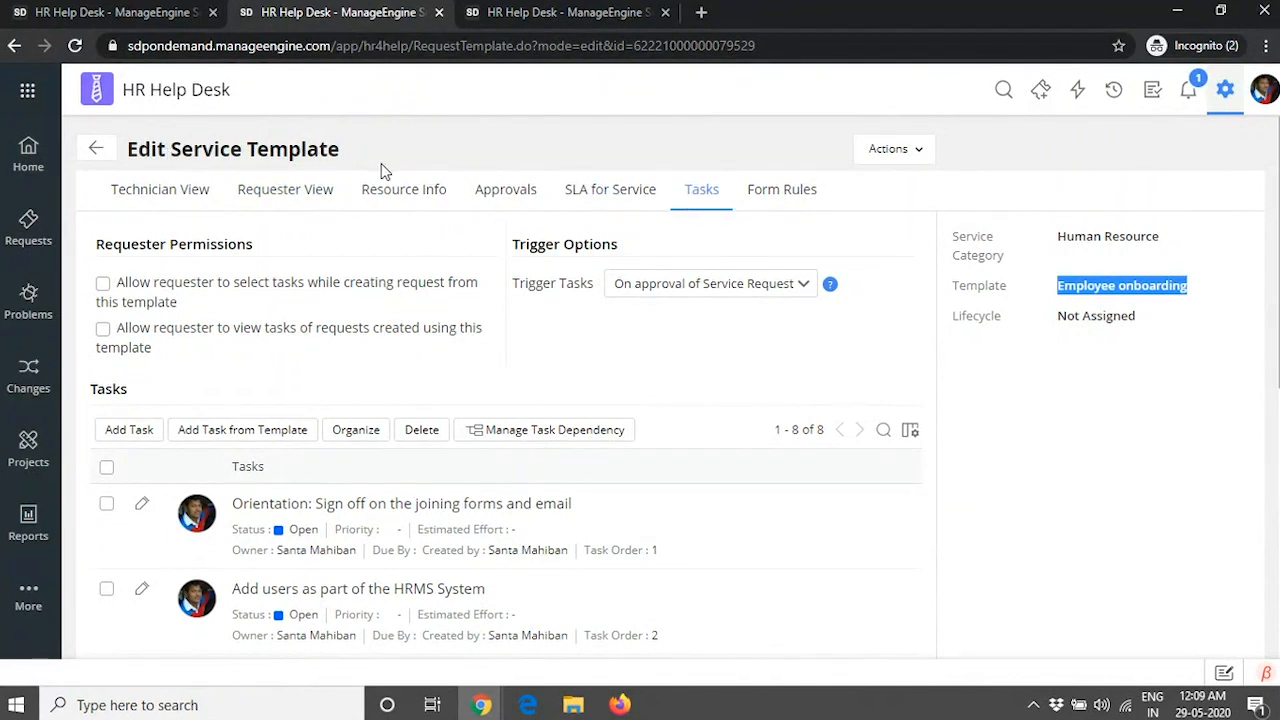
# - Examine the full list of tasks in the Employee onboarding template, including their owners and task order
pyautogui.scroll(-2, 430, 292)
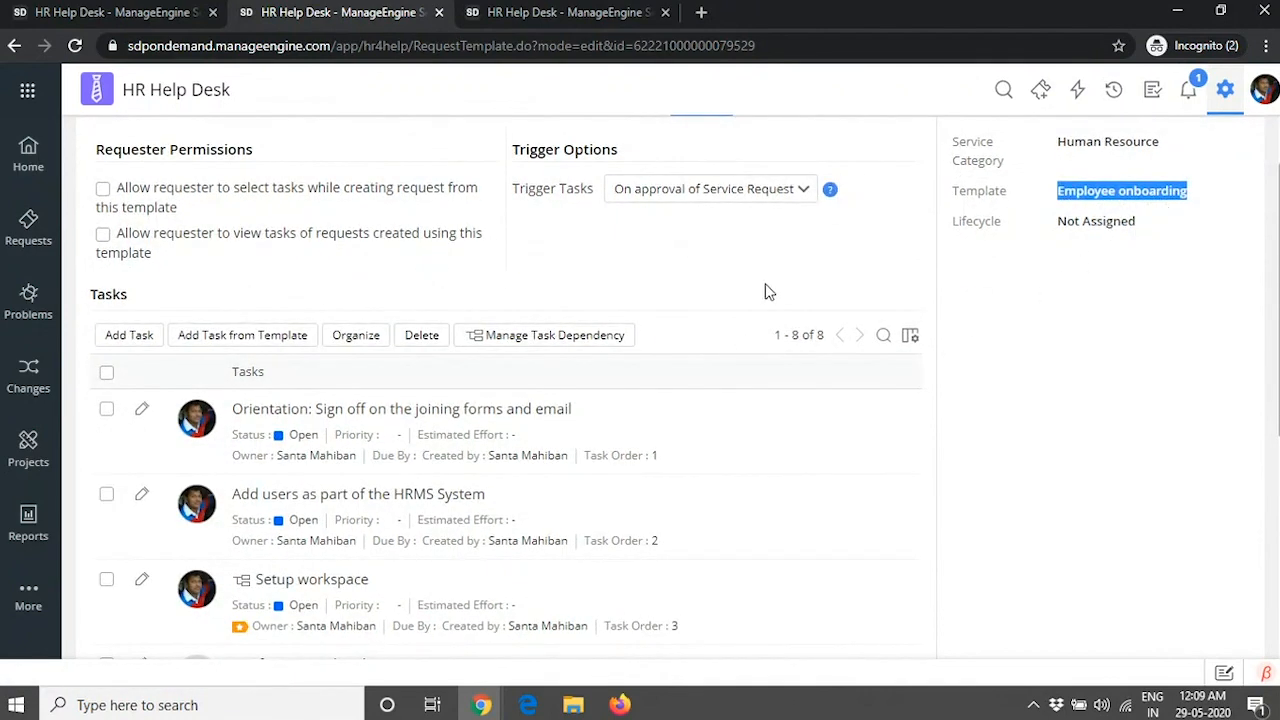
pyautogui.scroll(-2, 650, 417)
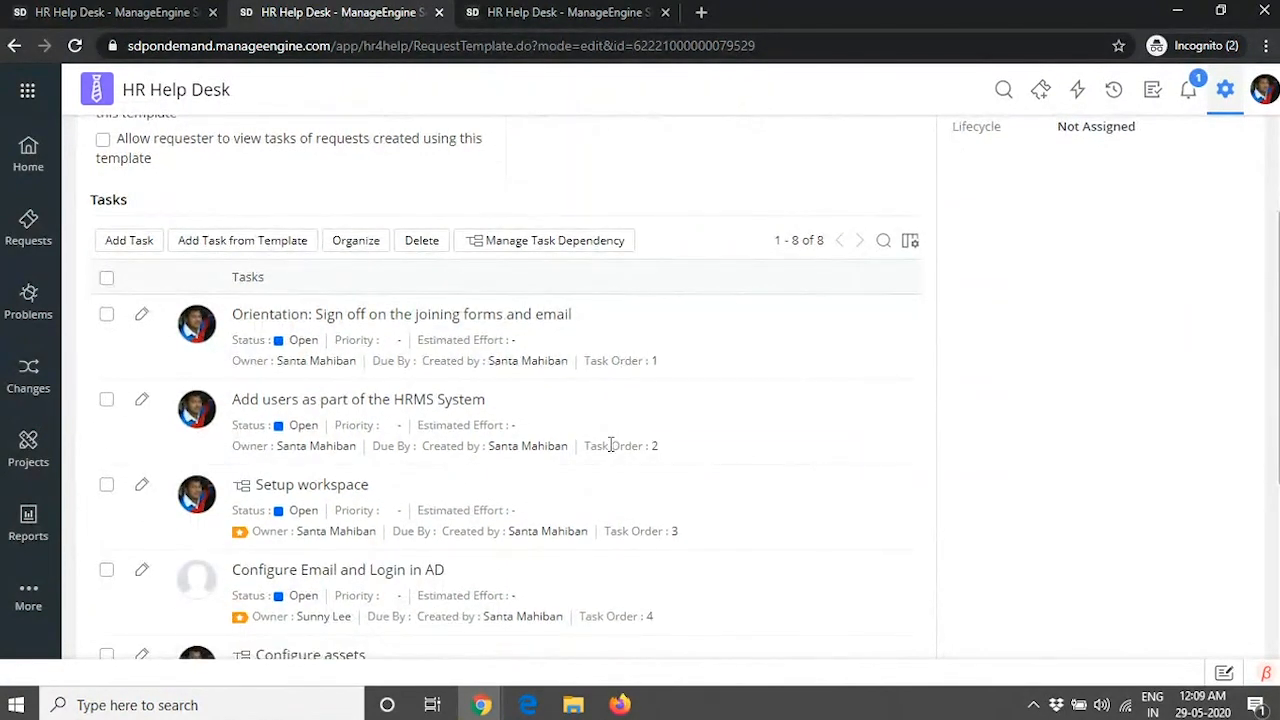
pyautogui.scroll(-2, 605, 480)
pyautogui.scroll(-2, 592, 592)
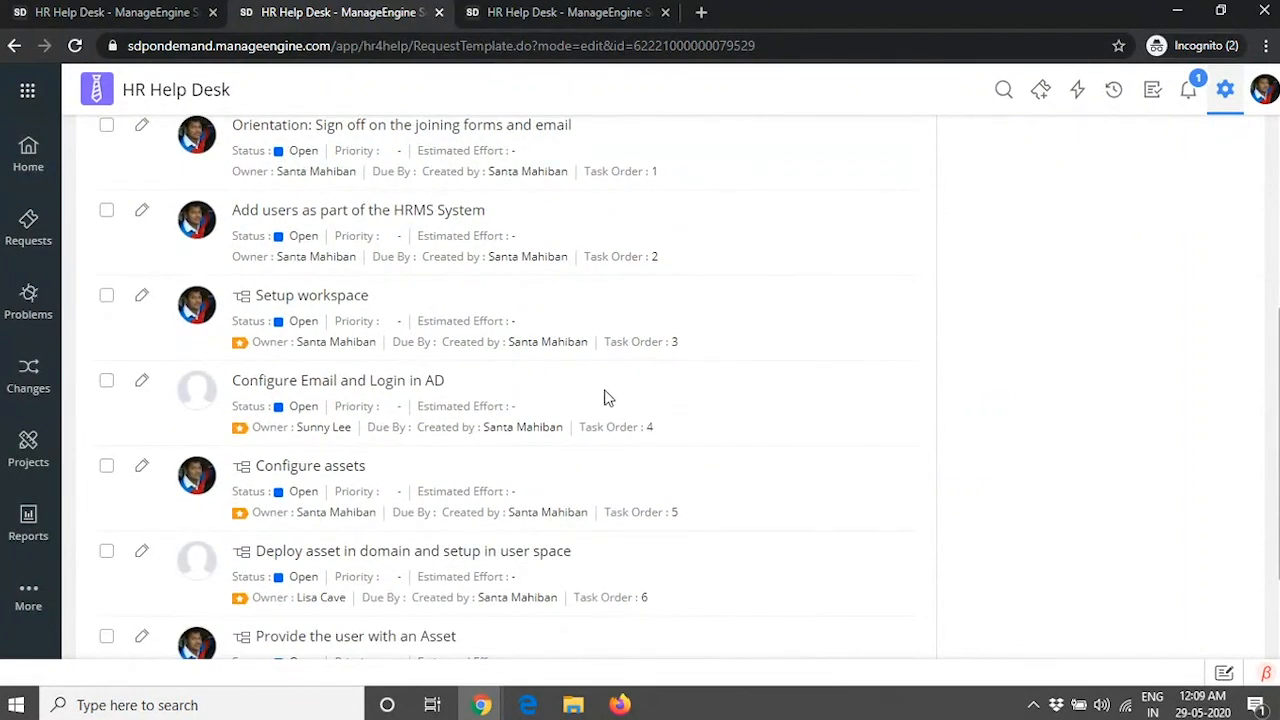
pyautogui.scroll(-2, 606, 397)
pyautogui.scroll(-1, 606, 397)
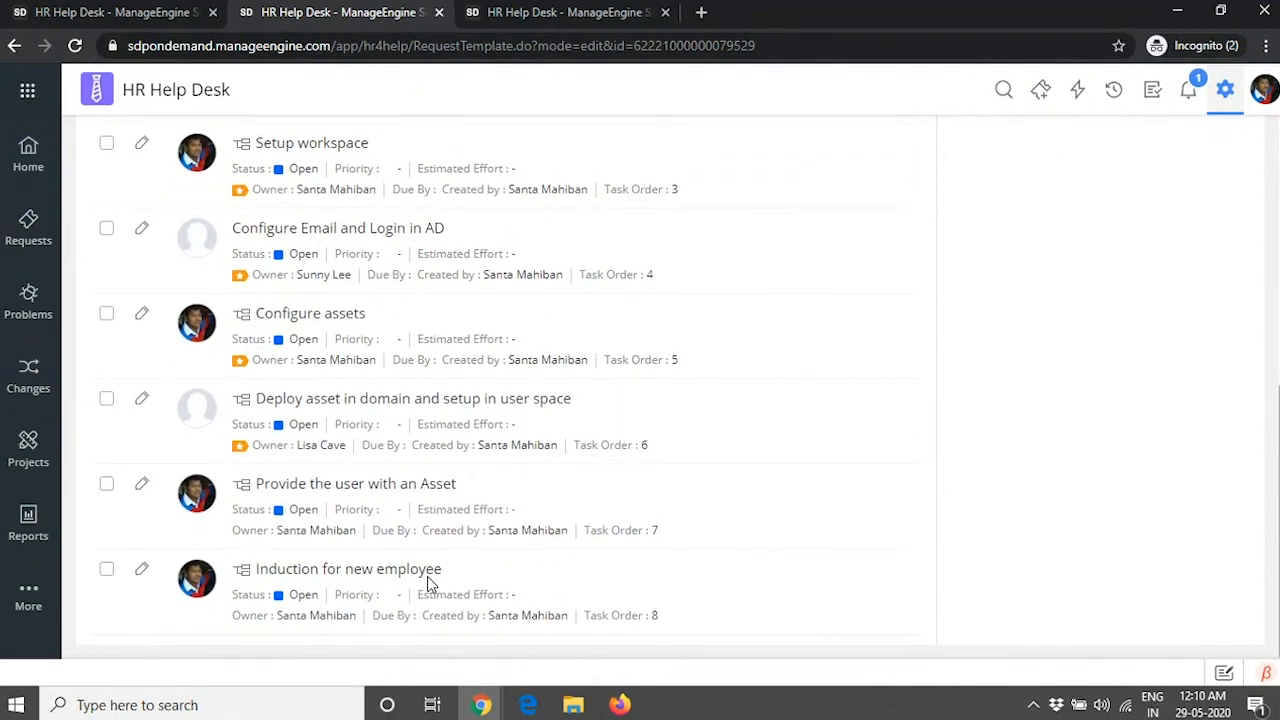
pyautogui.scroll(8, 675, 571)
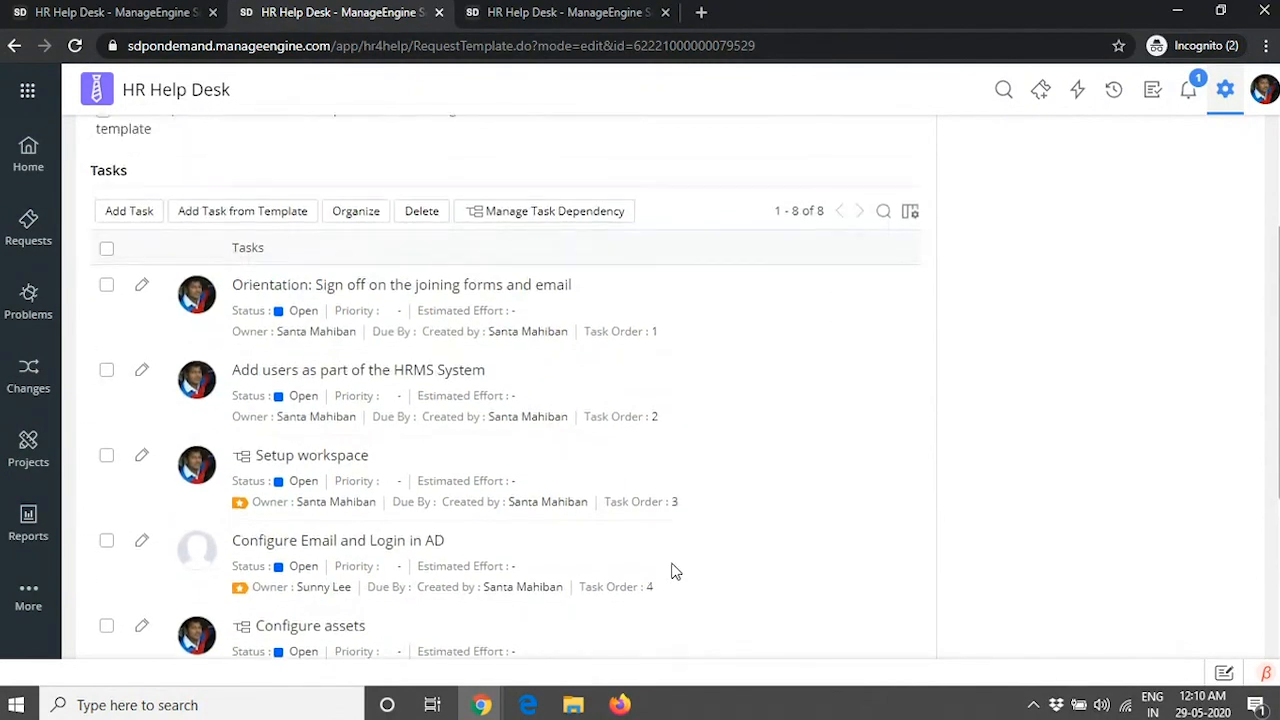
pyautogui.scroll(1, 675, 571)
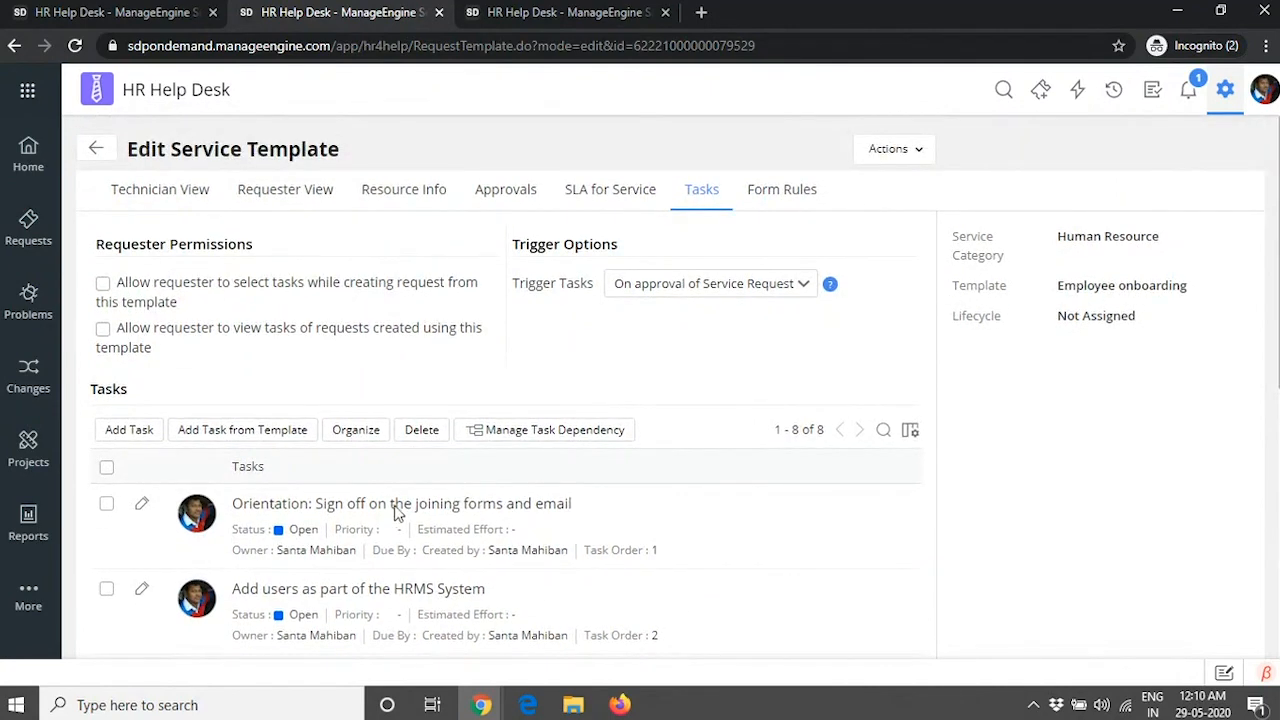
# - Start a new task in the template, check the available task templates, and assign it to the Hiring Team group and an owner
pyautogui.click(138, 440)
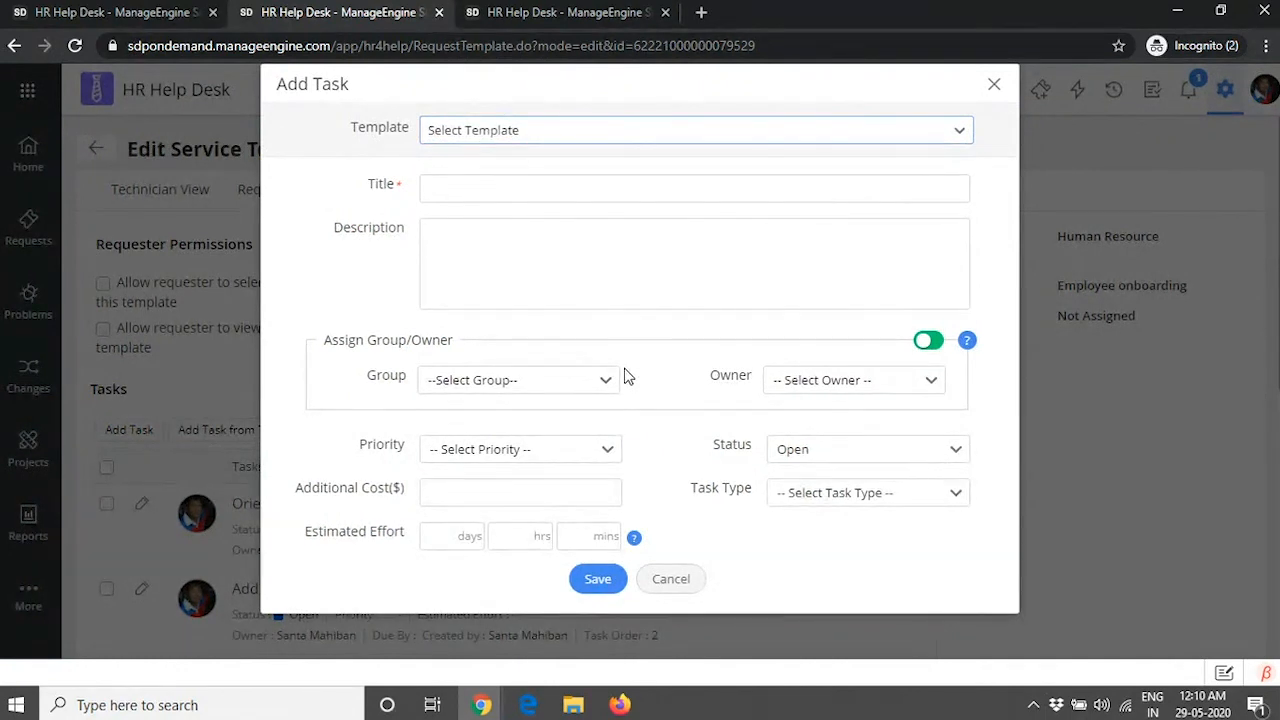
pyautogui.click(513, 143)
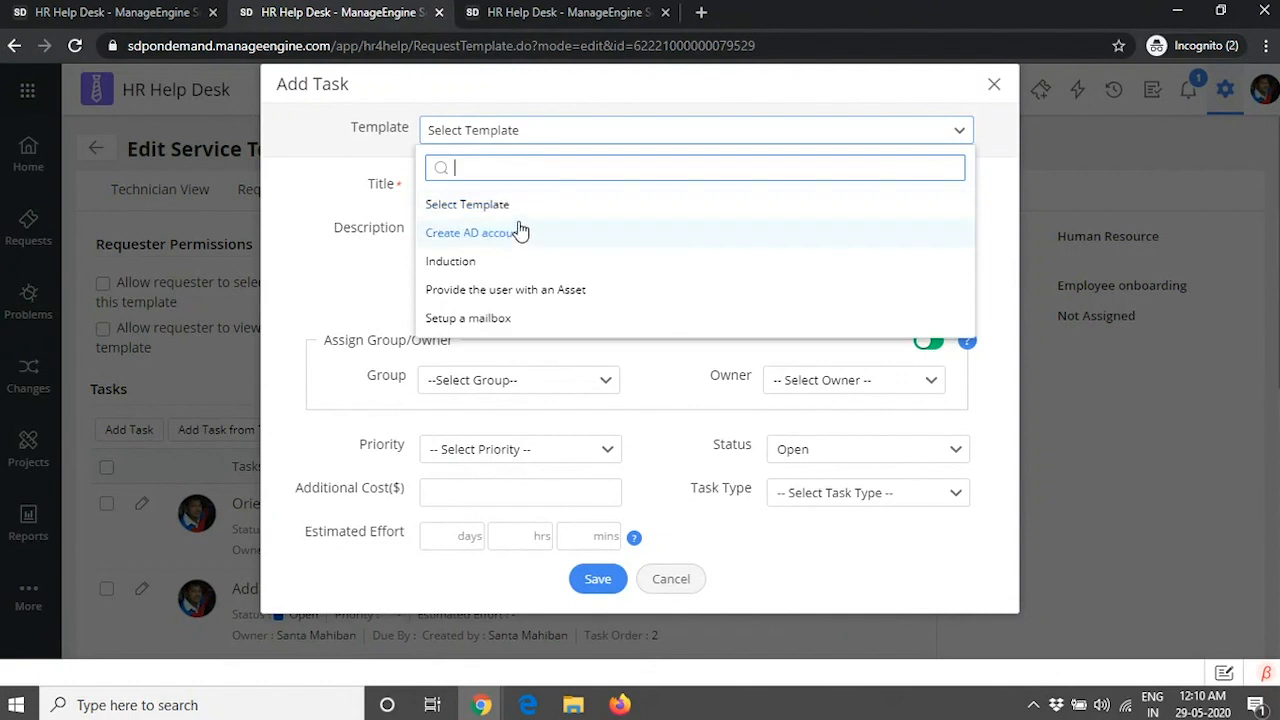
pyautogui.click(352, 207)
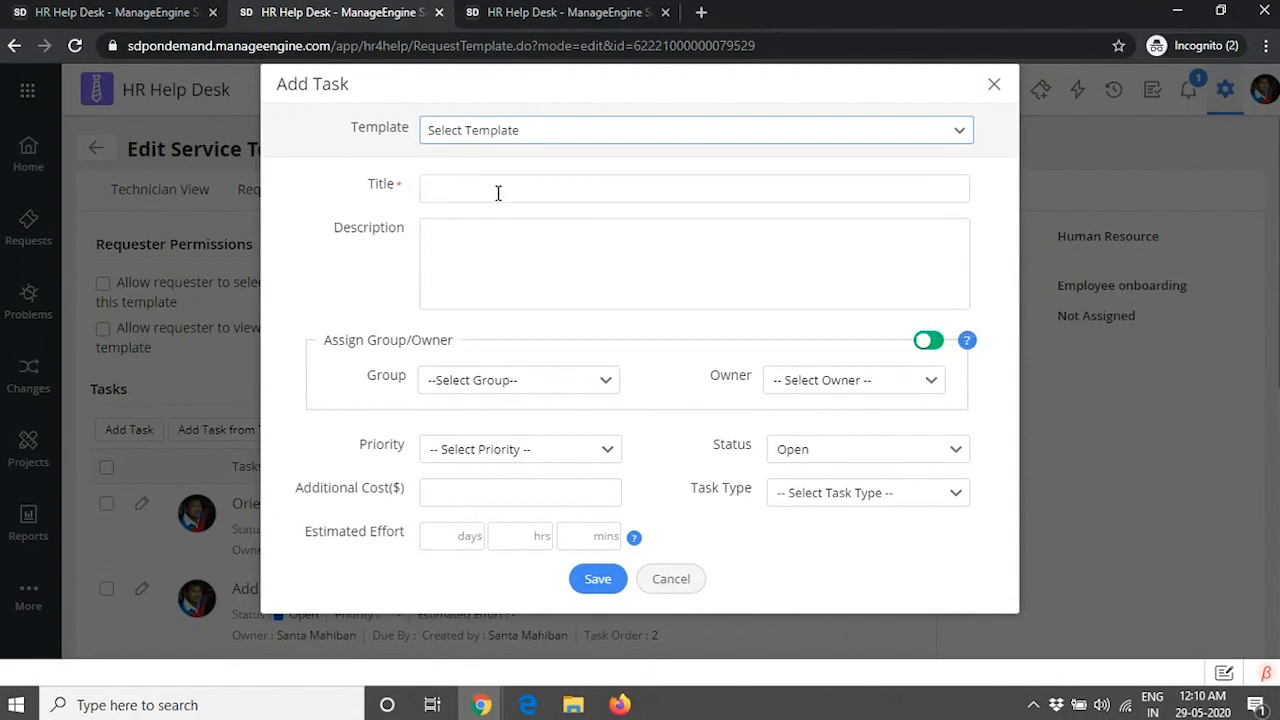
pyautogui.click(498, 191)
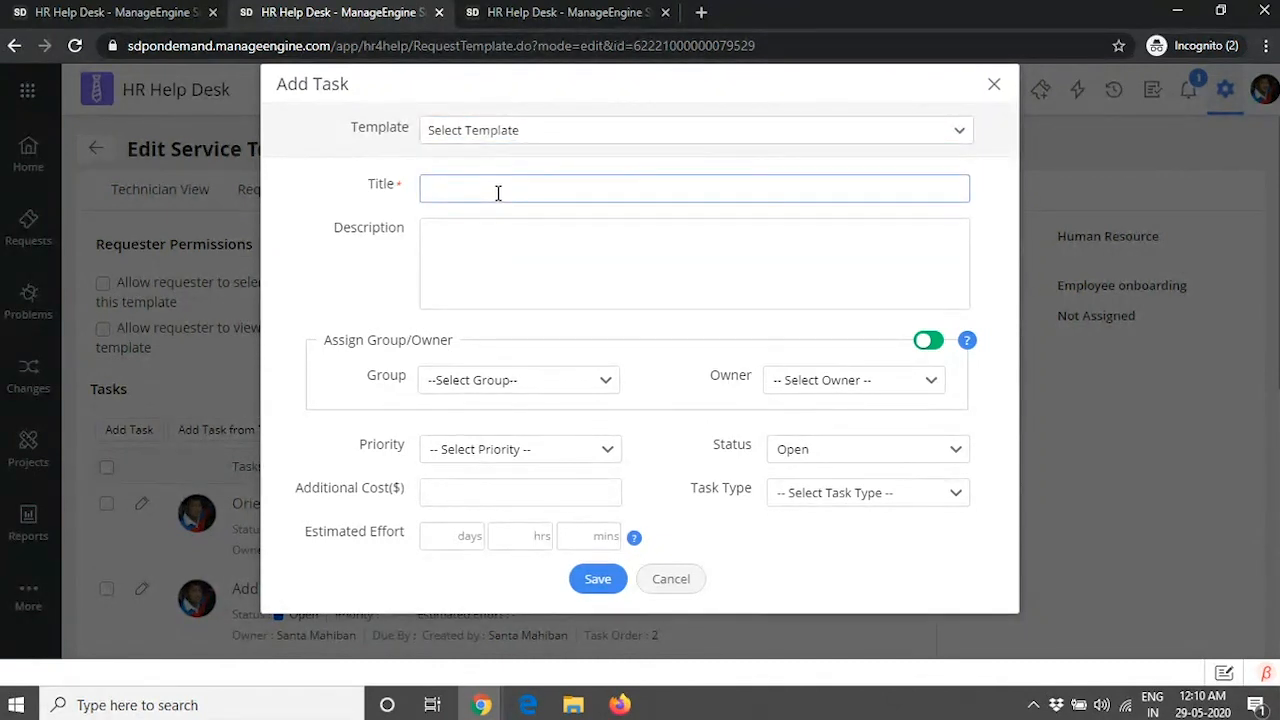
pyautogui.click(515, 385)
pyautogui.click(500, 422)
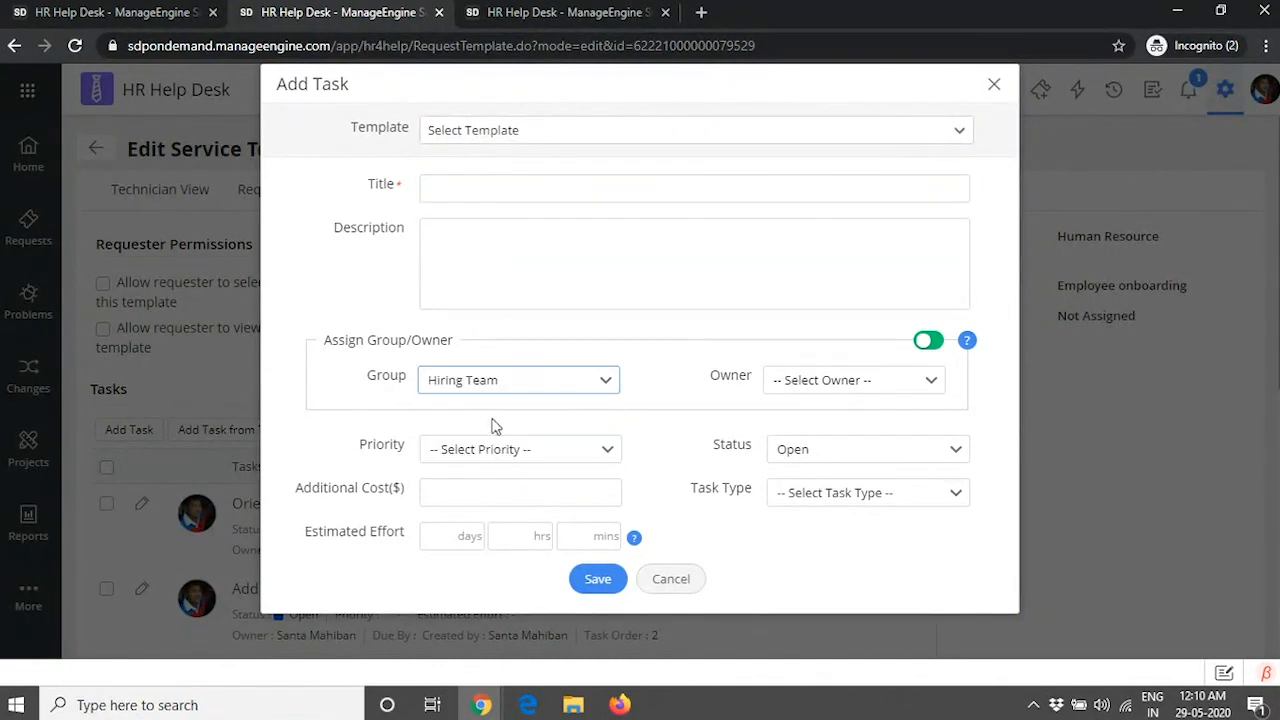
pyautogui.click(862, 385)
pyautogui.click(834, 485)
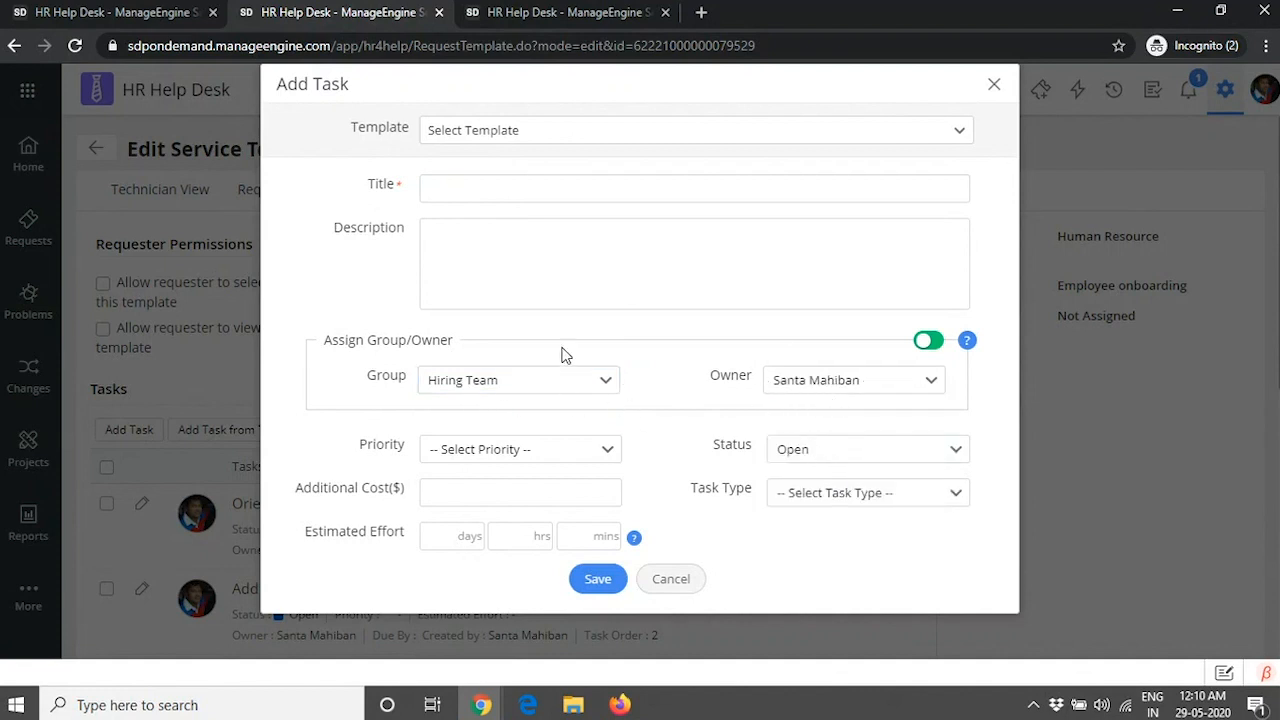
# - Check the priority and status choices for the new task and cancel it without saving
pyautogui.click(550, 457)
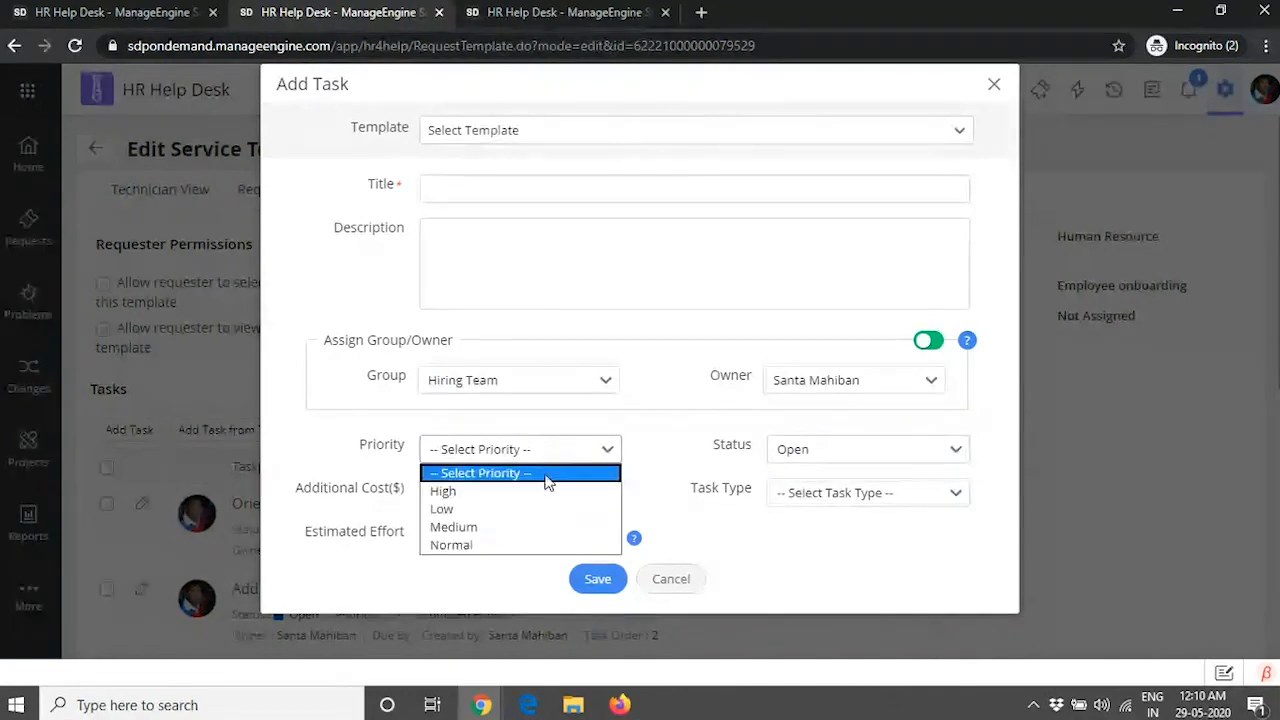
pyautogui.click(800, 452)
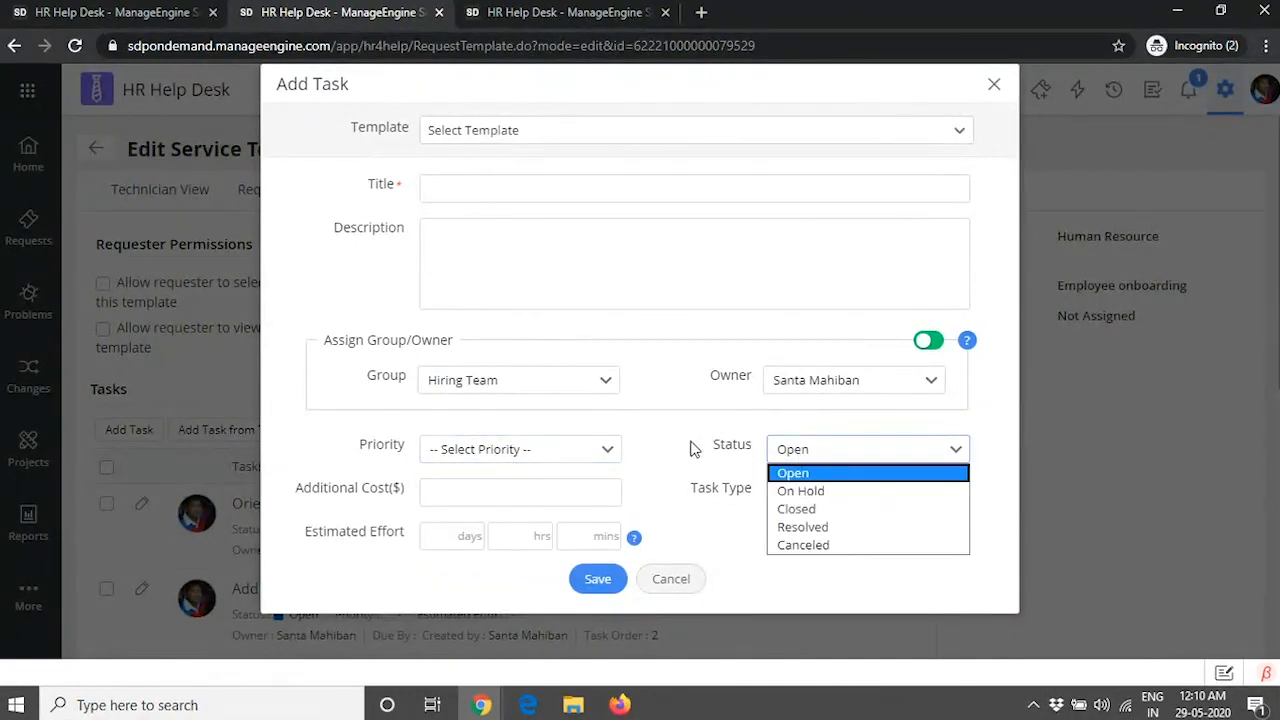
pyautogui.click(679, 585)
pyautogui.click(679, 585)
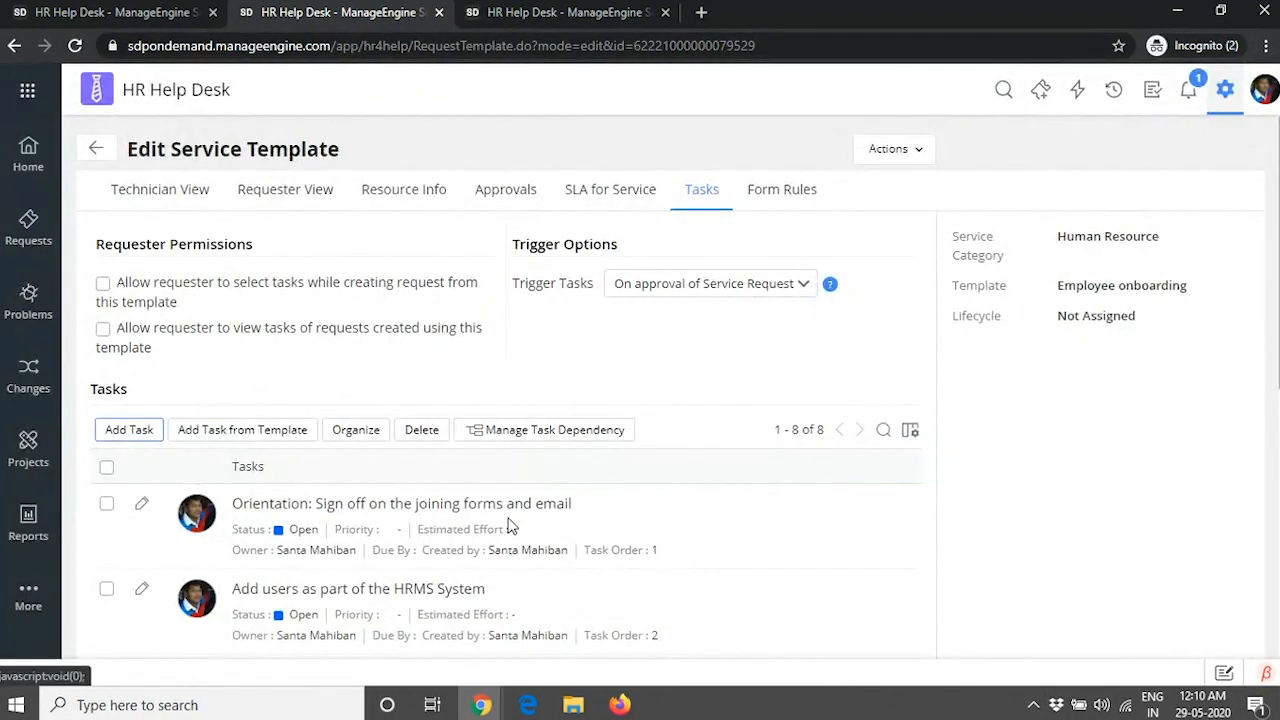
# - Open the task dependency map and make Configure Email and Login in AD depend on the Setup workspace task
pyautogui.moveTo(507, 519)
pyautogui.scroll(-1, 741, 387)
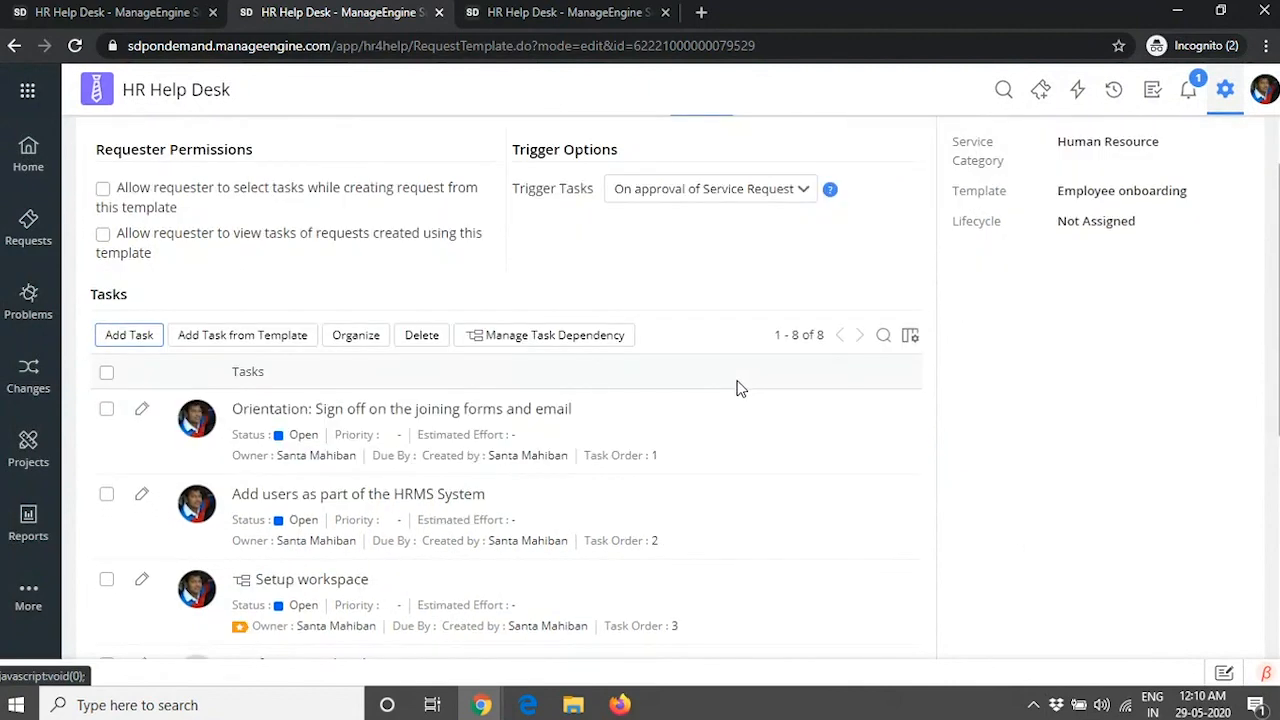
pyautogui.click(582, 345)
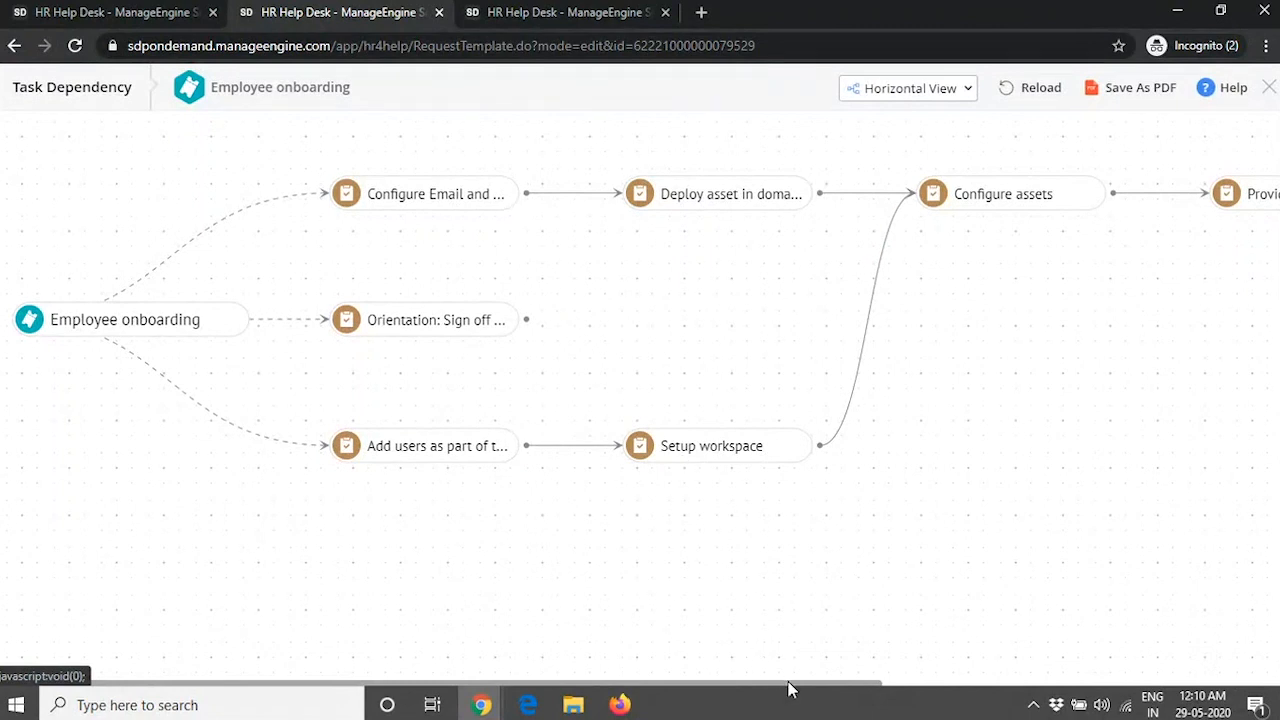
pyautogui.moveTo(705, 452)
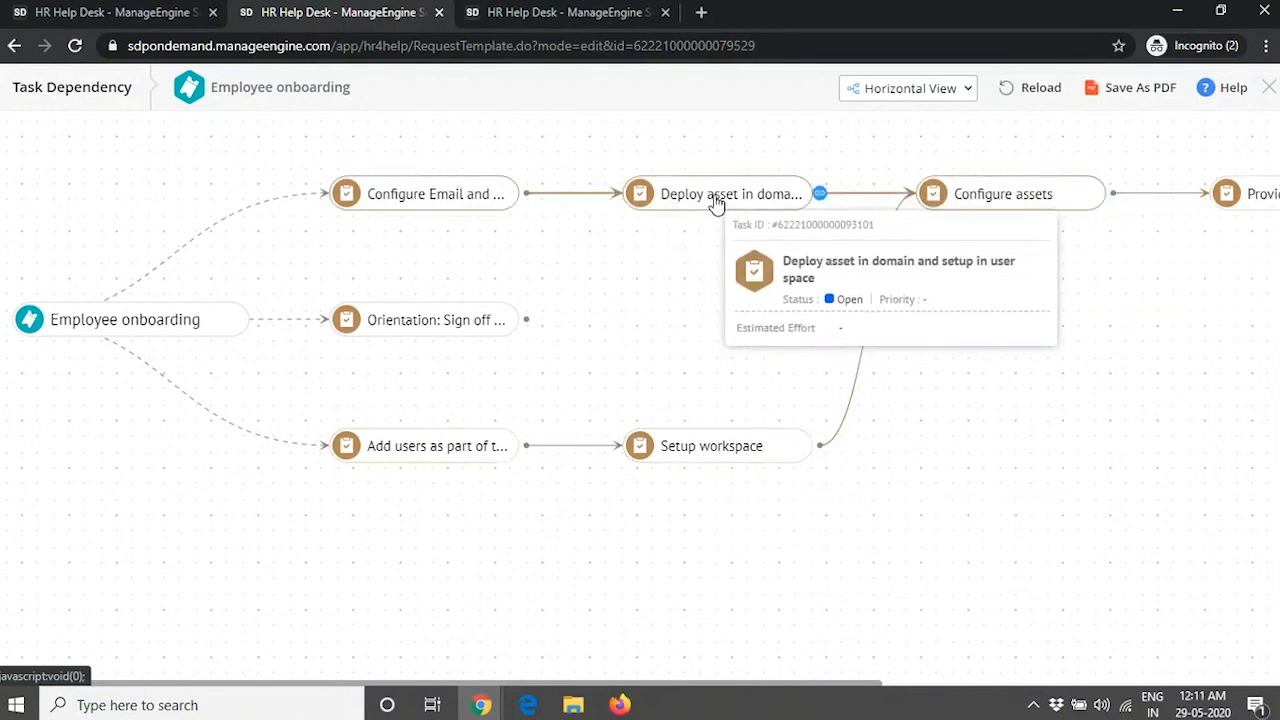
pyautogui.moveTo(435, 200)
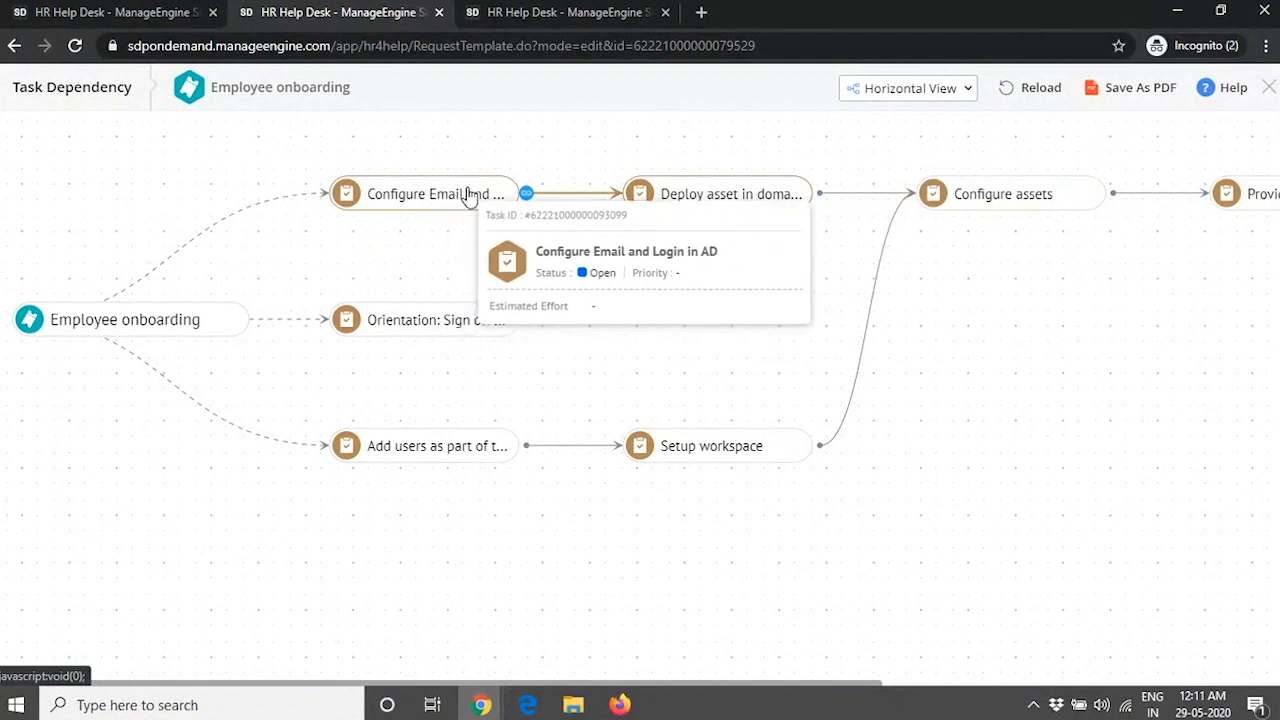
pyautogui.moveTo(820, 445); pyautogui.dragTo(466, 200)
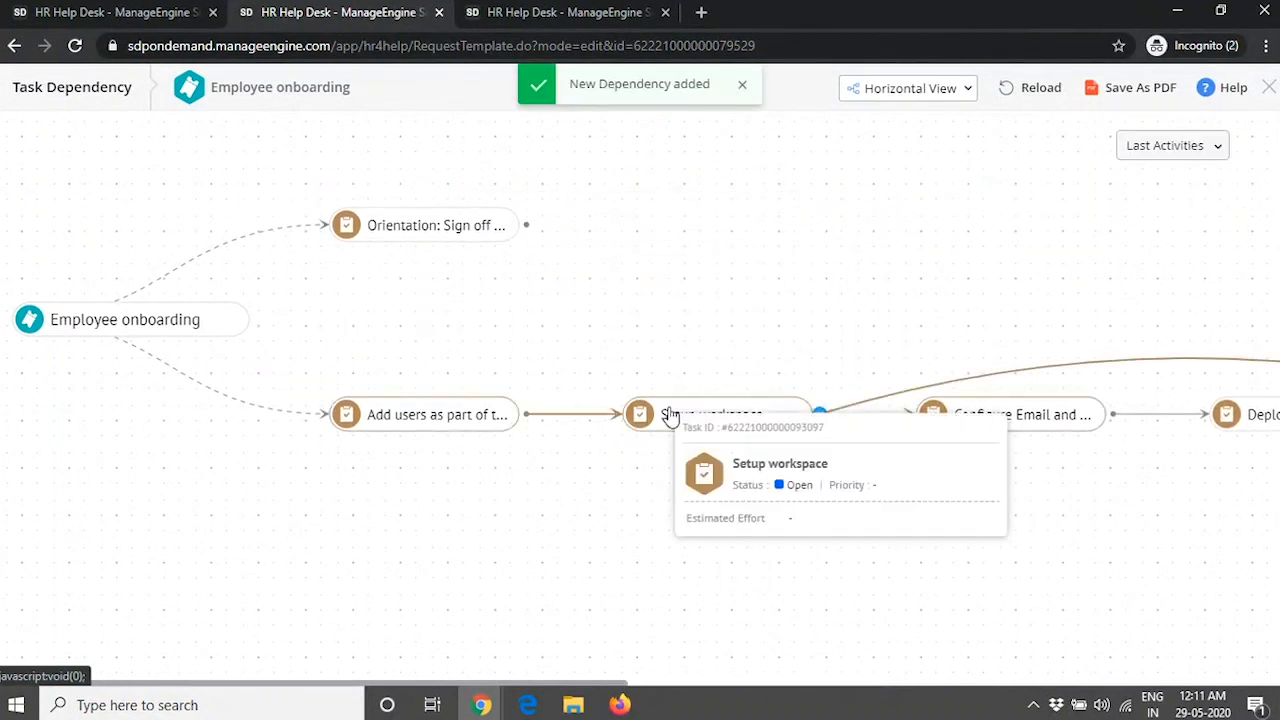
# - Add a dependency from the Orientation sign-off task to Configure Email and Login in AD, and close the dependency map
pyautogui.moveTo(704, 425)
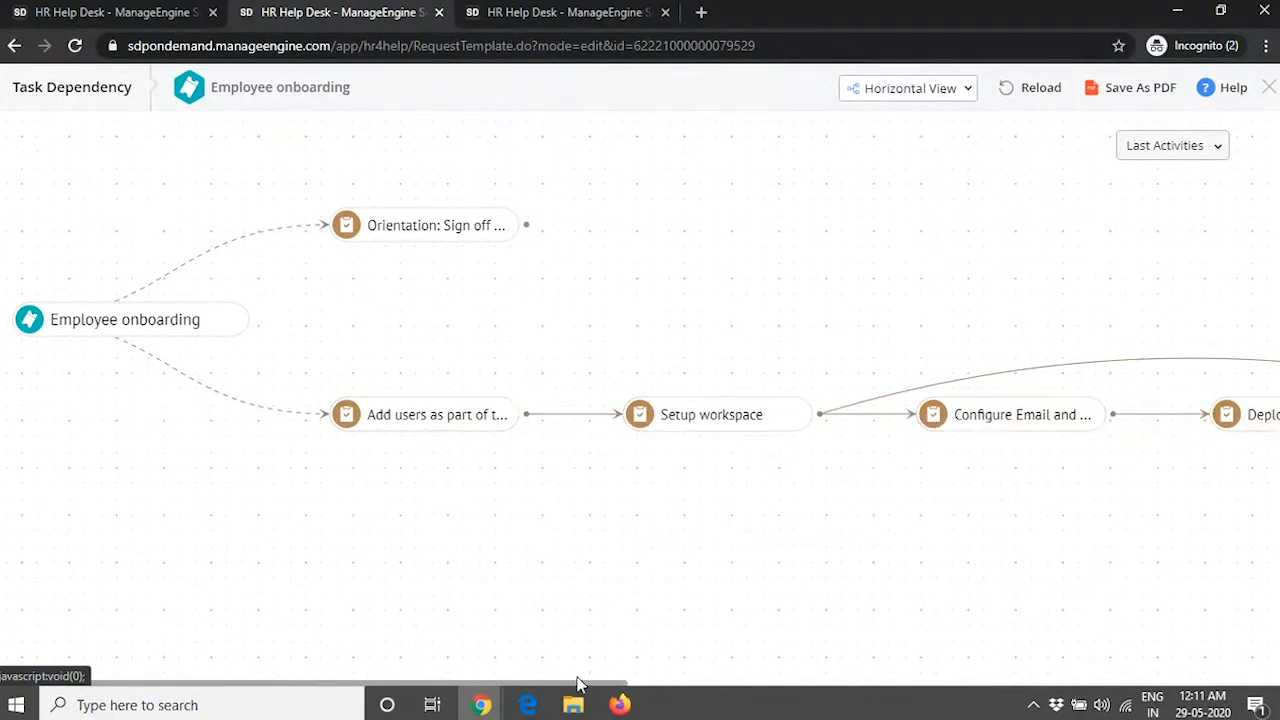
pyautogui.moveTo(583, 690); pyautogui.dragTo(733, 690)
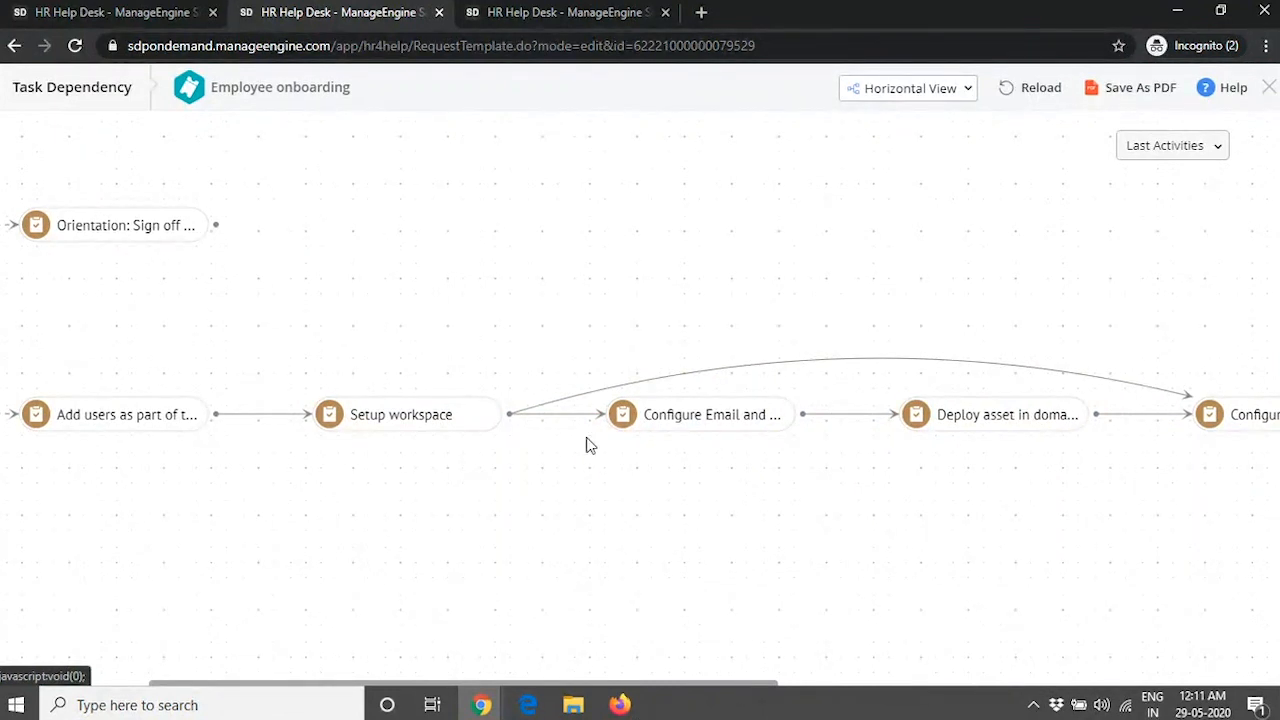
pyautogui.moveTo(218, 236)
pyautogui.moveTo(218, 236); pyautogui.dragTo(750, 413)
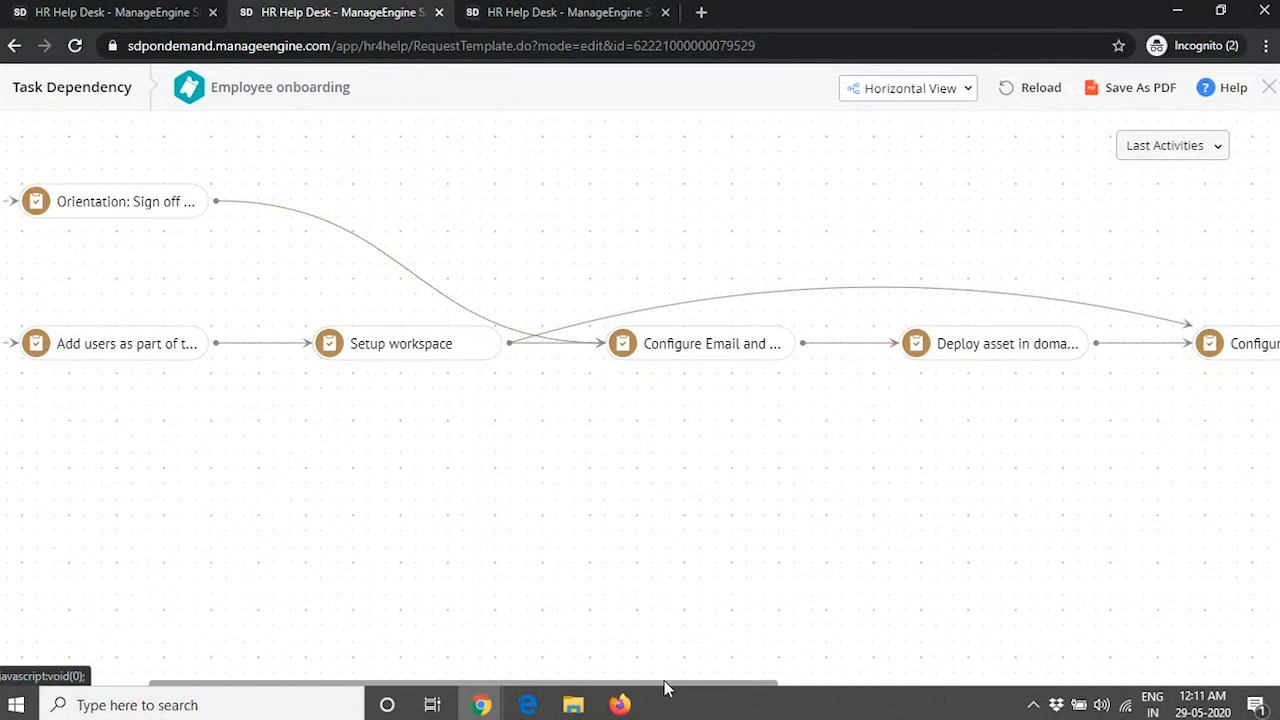
pyautogui.moveTo(667, 688); pyautogui.dragTo(486, 694)
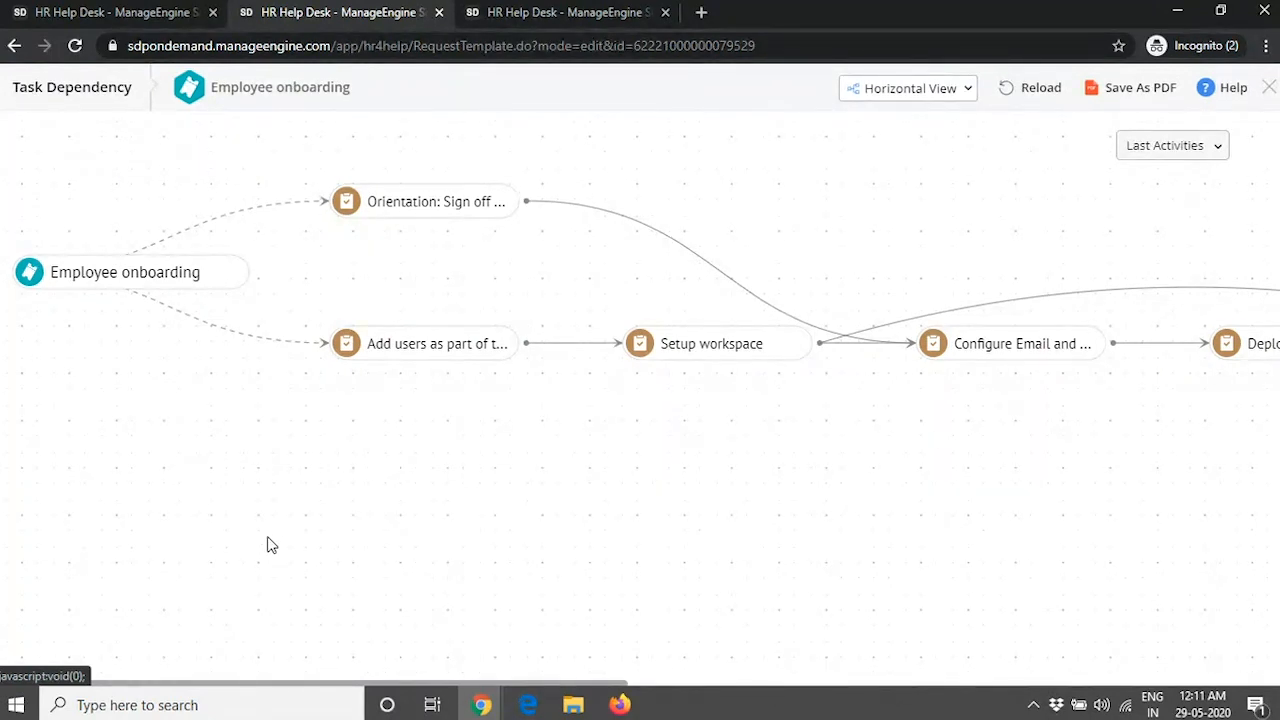
pyautogui.click(1269, 87)
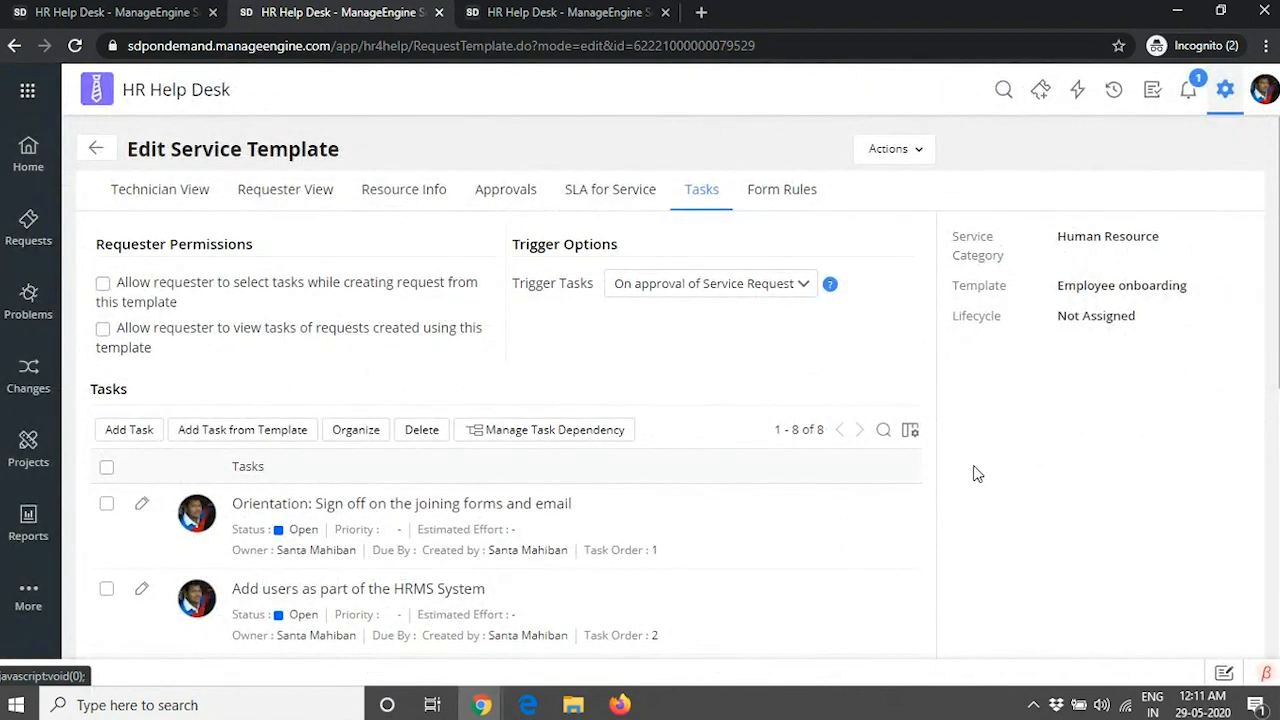
# - Review the trigger options for the template's tasks and the SLA assigned to the template
pyautogui.click(741, 287)
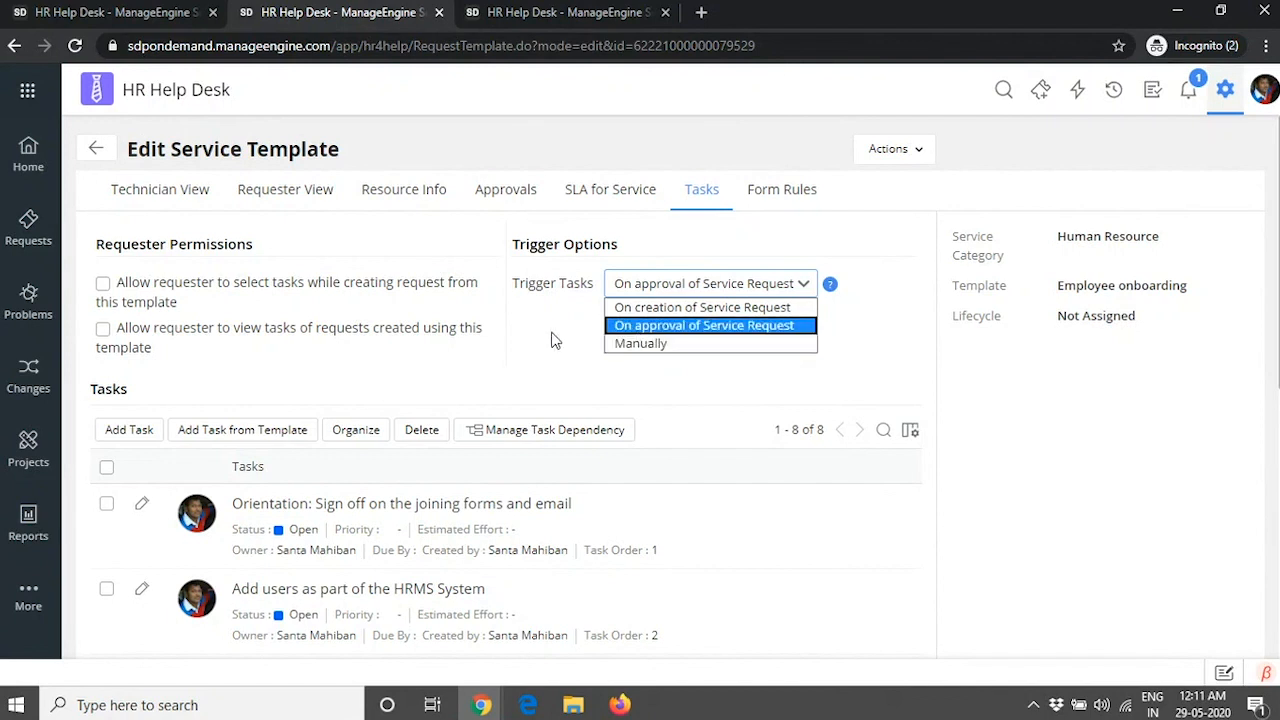
pyautogui.click(520, 336)
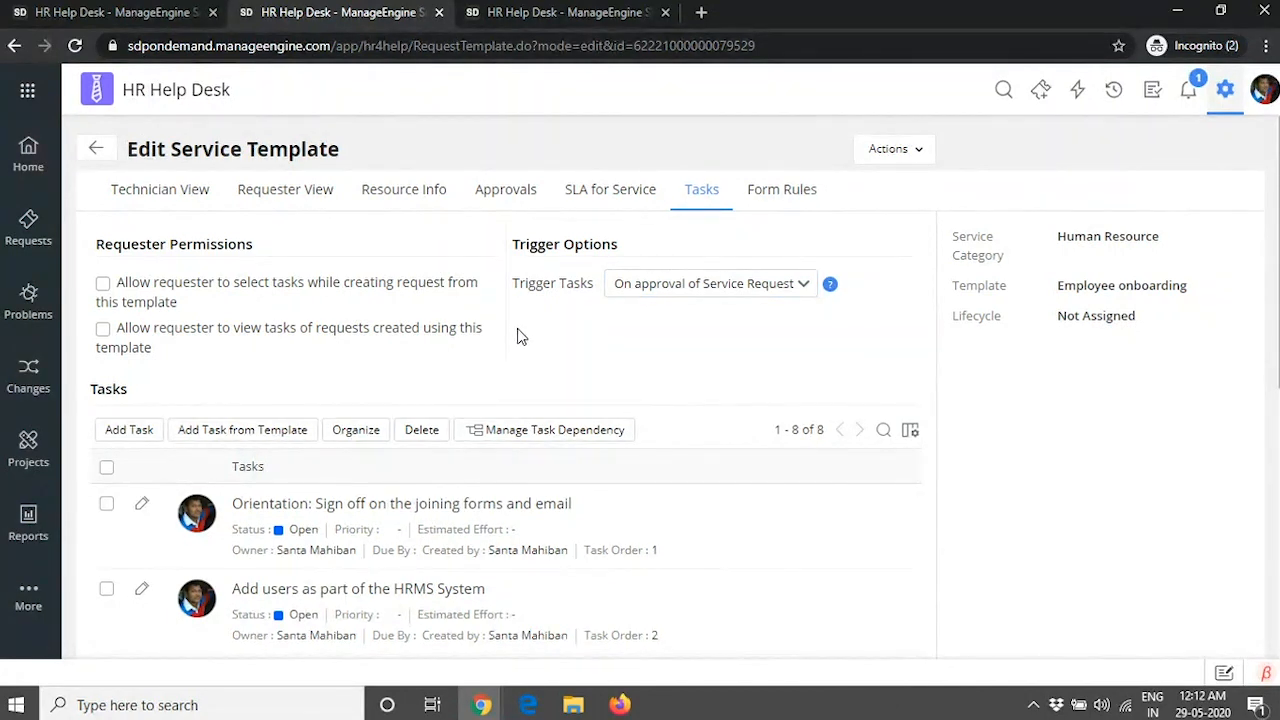
pyautogui.hotkey('alt', 'Tab')
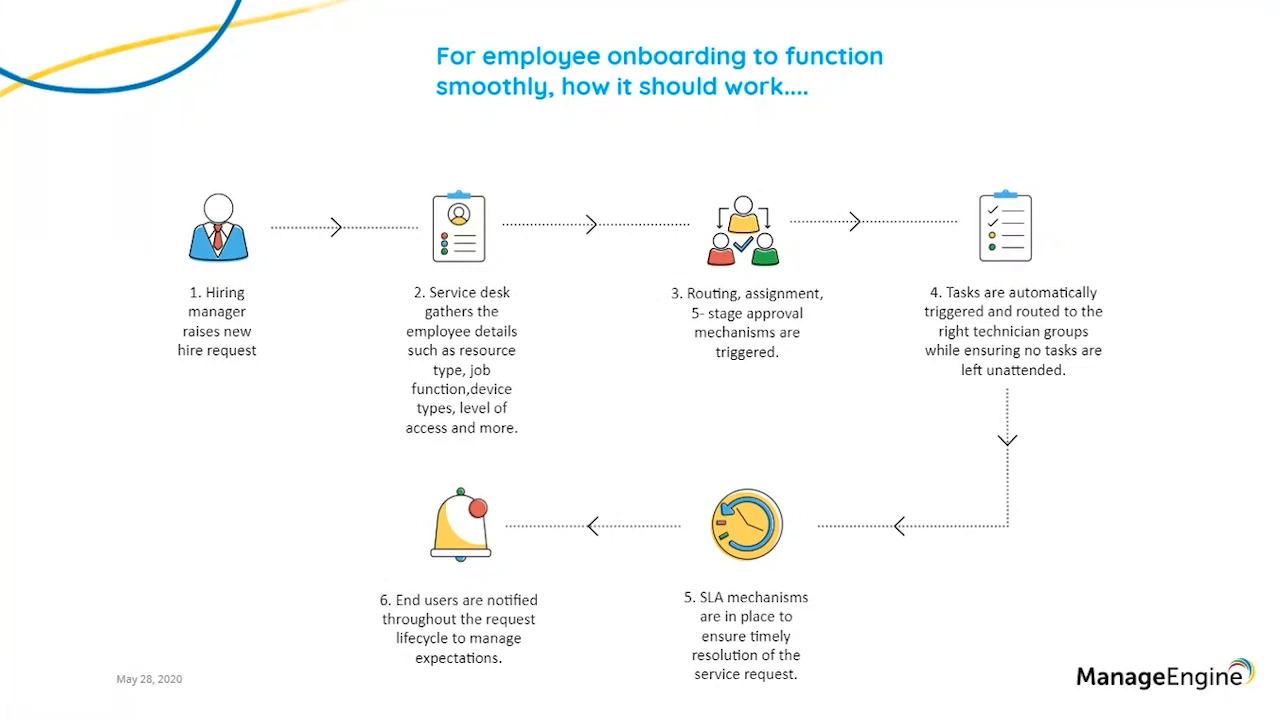
pyautogui.hotkey('alt', 'Tab')
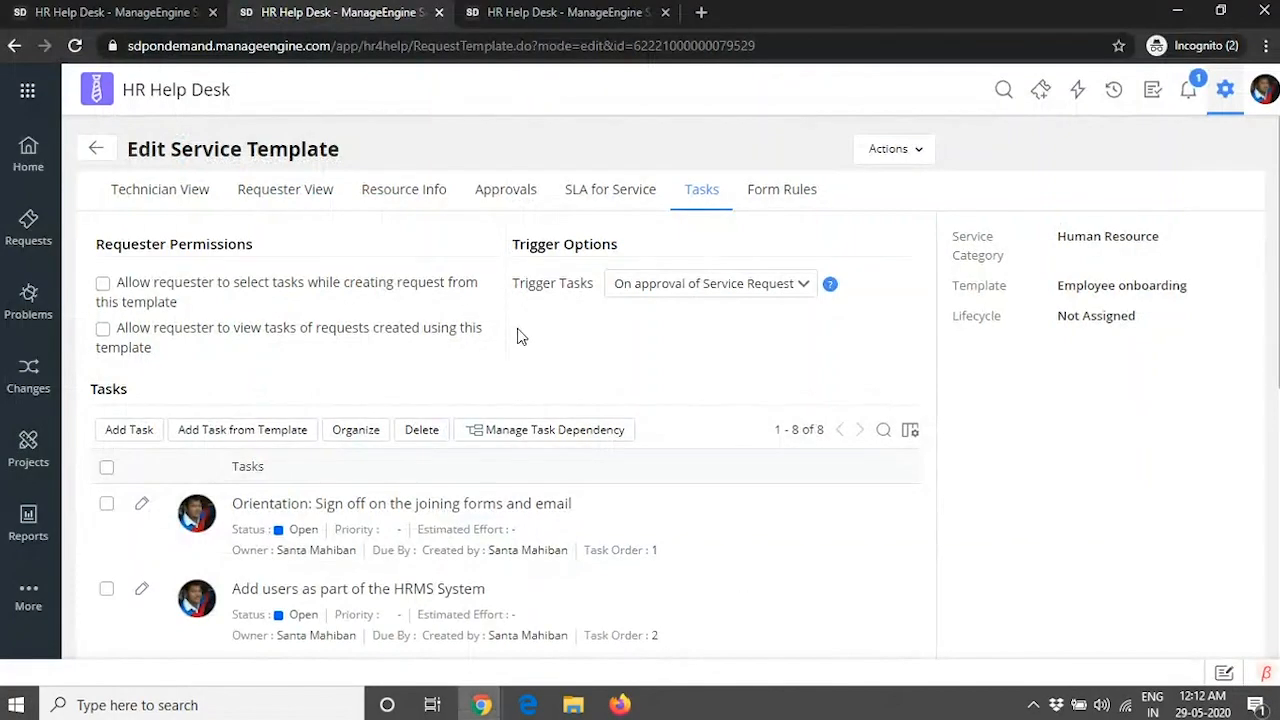
pyautogui.click(625, 194)
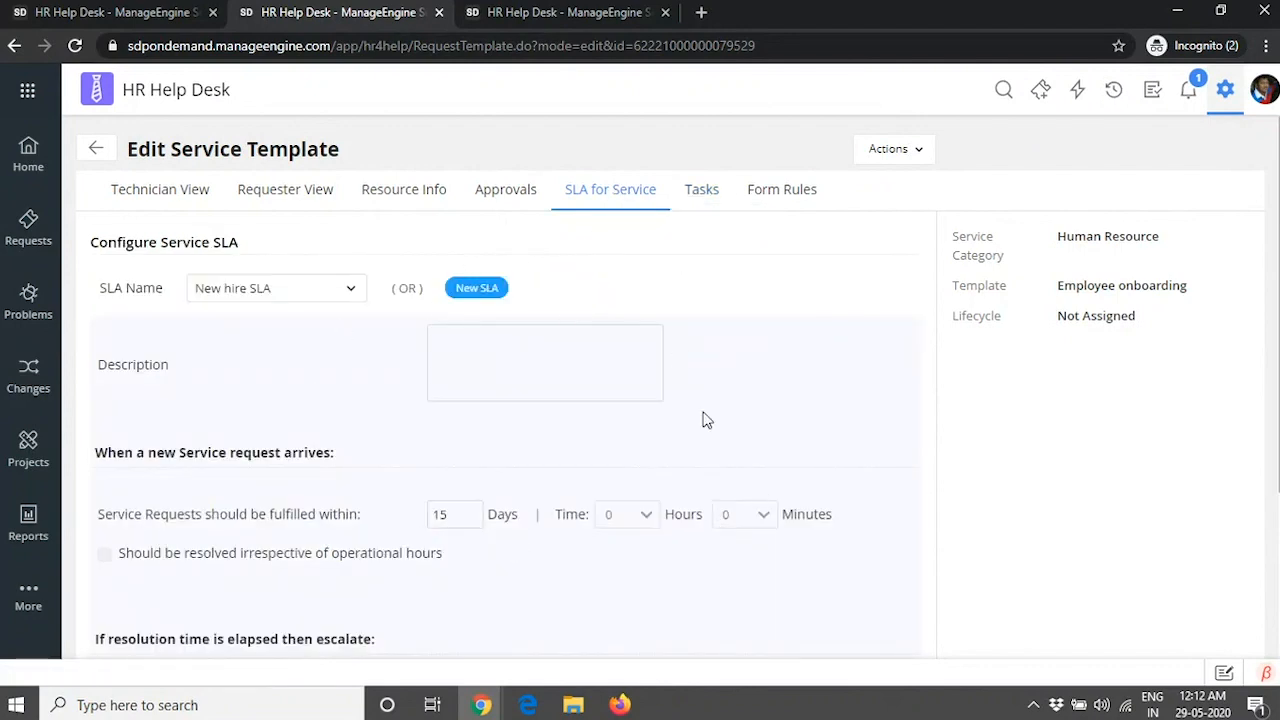
# - In the setup area's automation settings, open the New hire SLA from the service request SLAs for editing
pyautogui.click(545, 14)
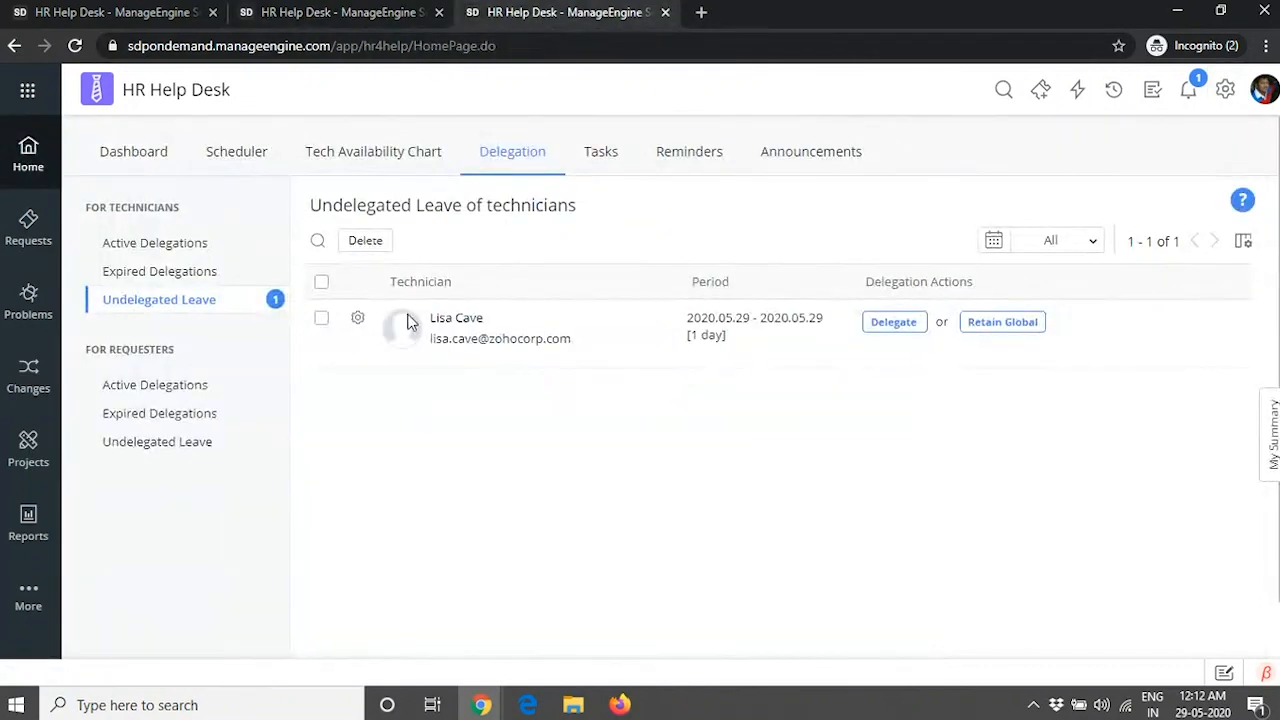
pyautogui.click(1225, 90)
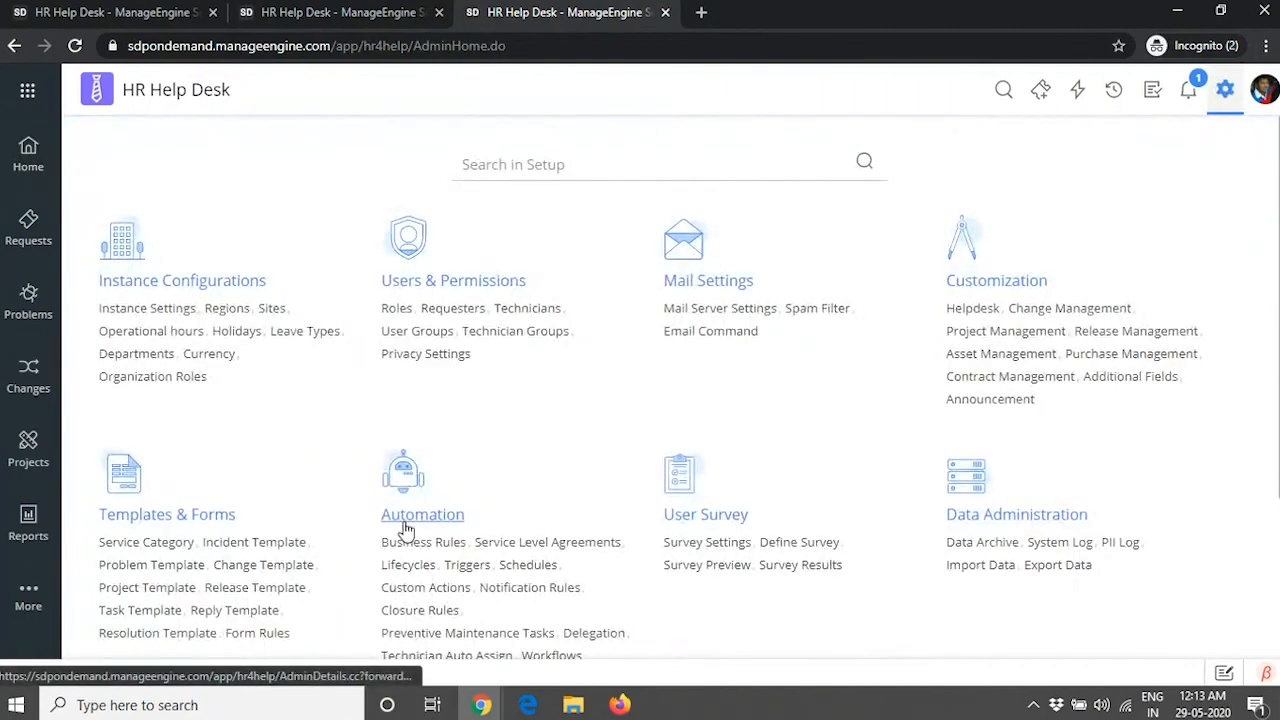
pyautogui.click(523, 549)
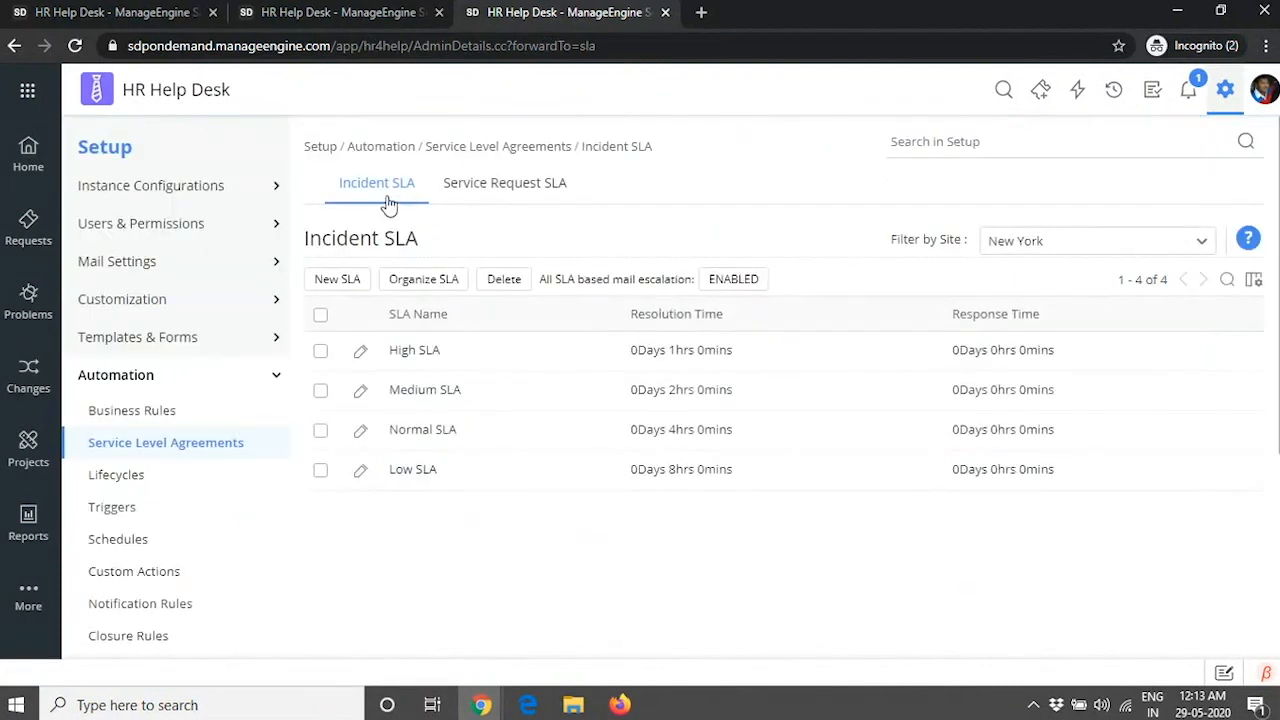
pyautogui.click(512, 190)
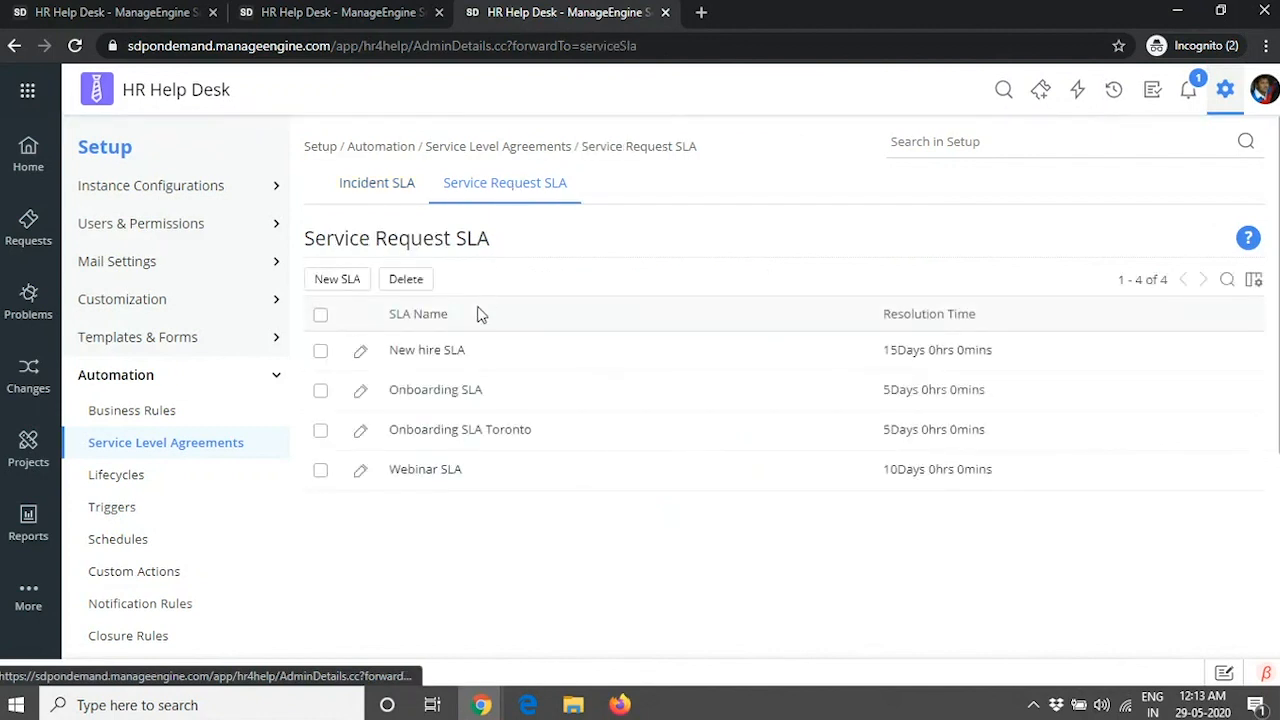
pyautogui.click(425, 354)
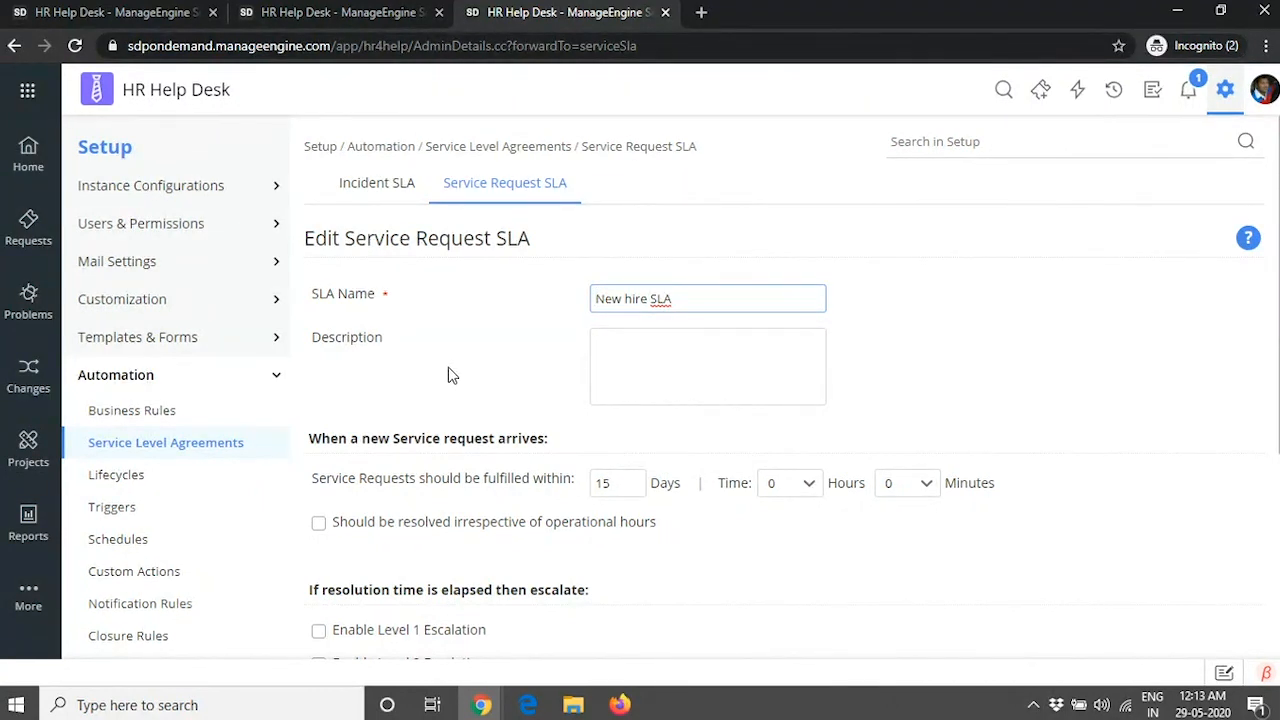
# - Return to the Employee onboarding template and review the service SLAs available for assignment
pyautogui.click(333, 6)
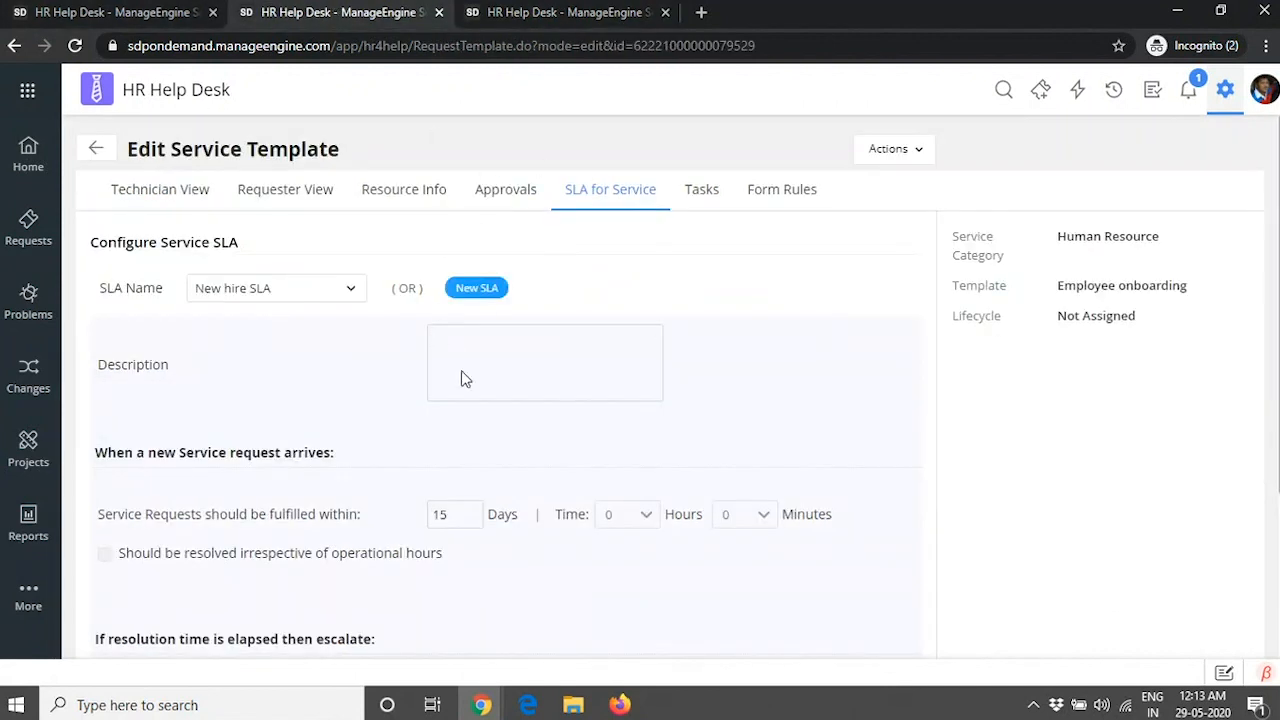
pyautogui.click(293, 298)
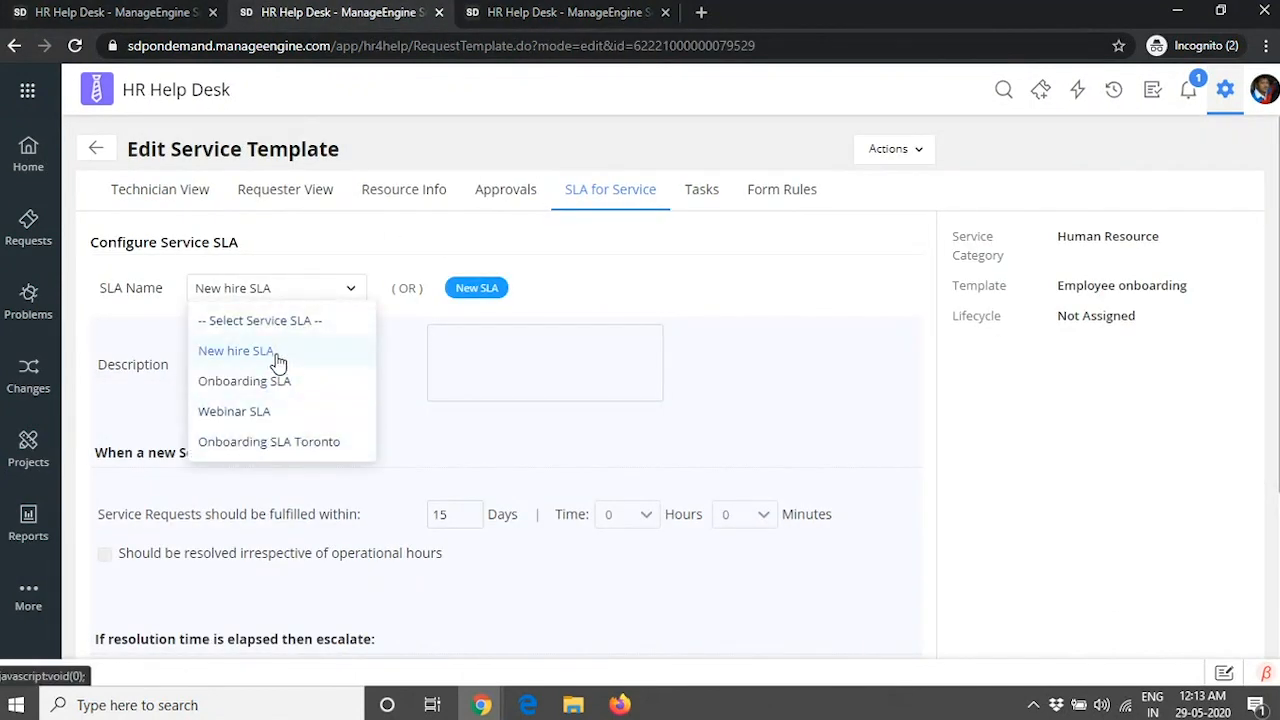
pyautogui.click(638, 281)
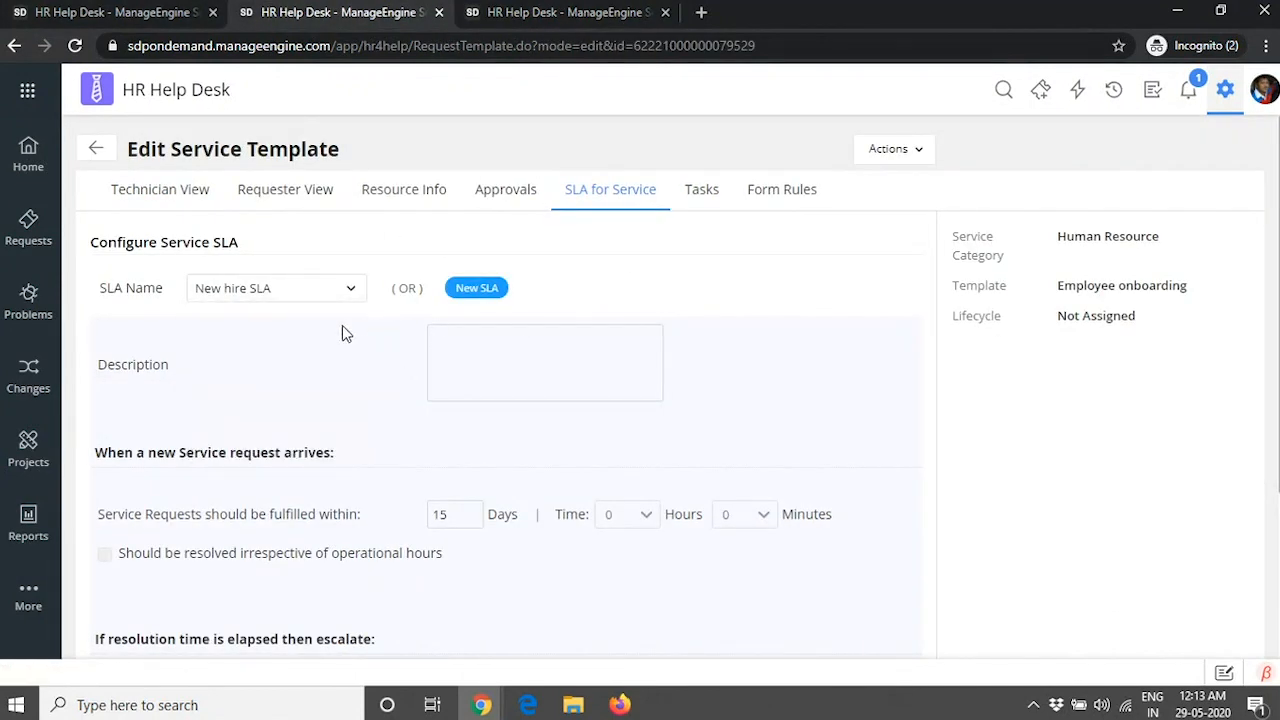
# - Switch to the requester's Firefox window and start a new service request from the Employee onboarding template, searching the templates for "em"
pyautogui.hotkey('alt', 'Tab')
pyautogui.hotkey('alt', 'Tab')
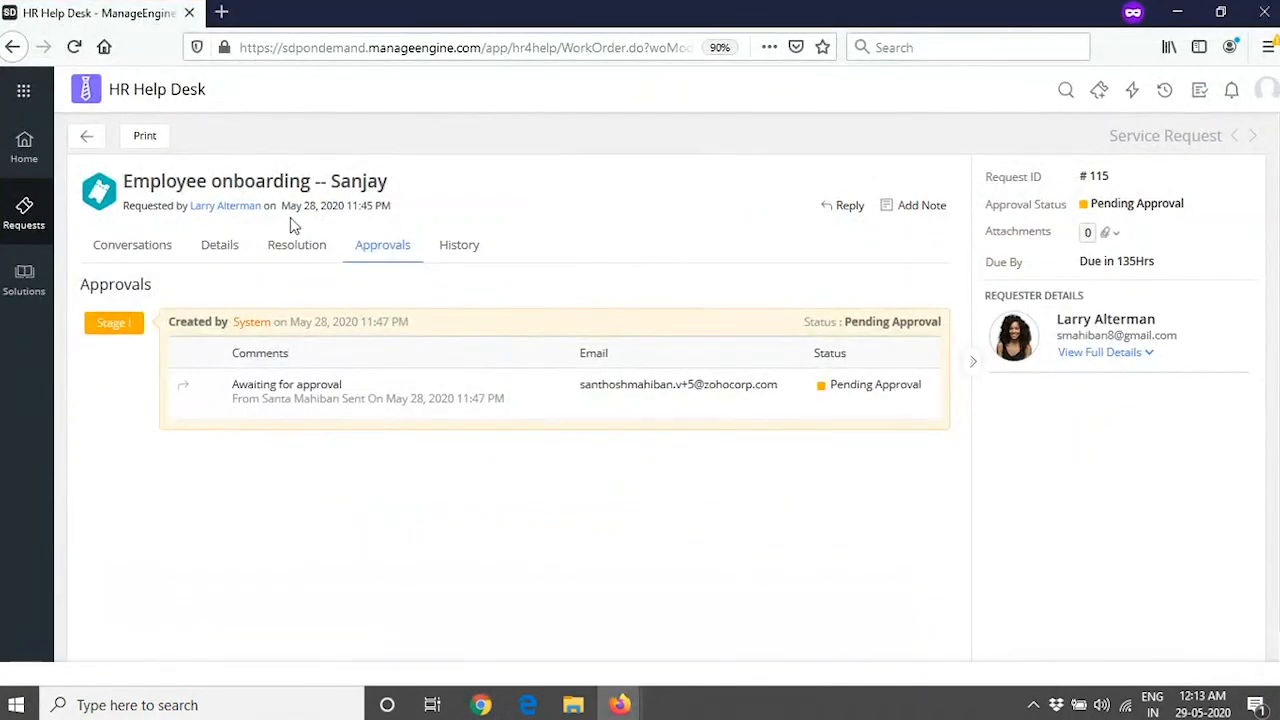
pyautogui.click(25, 212)
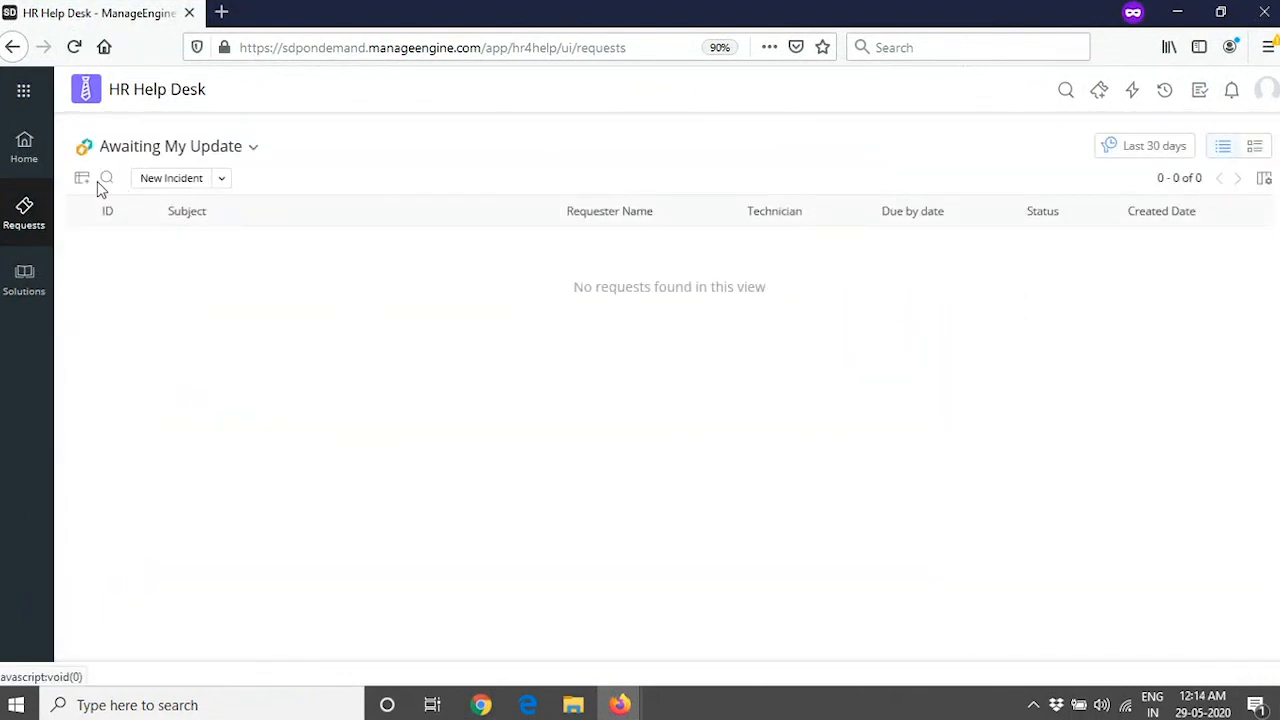
pyautogui.click(1099, 91)
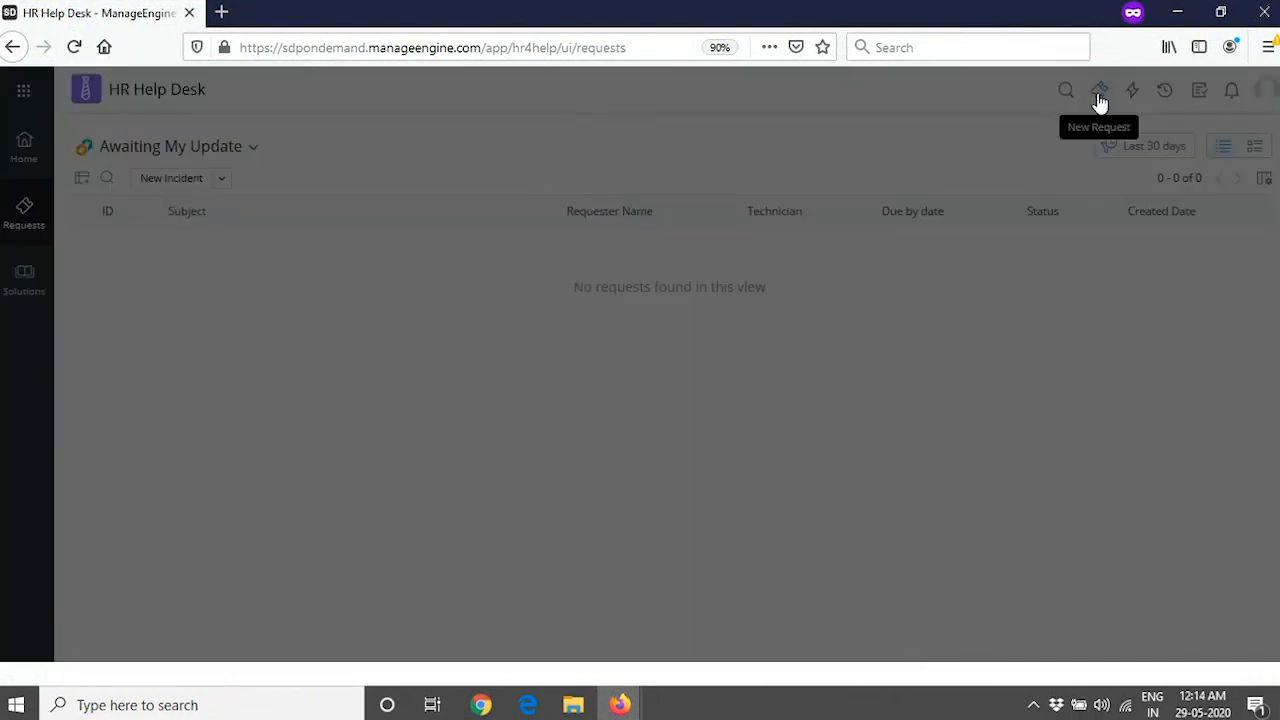
pyautogui.click(1052, 193)
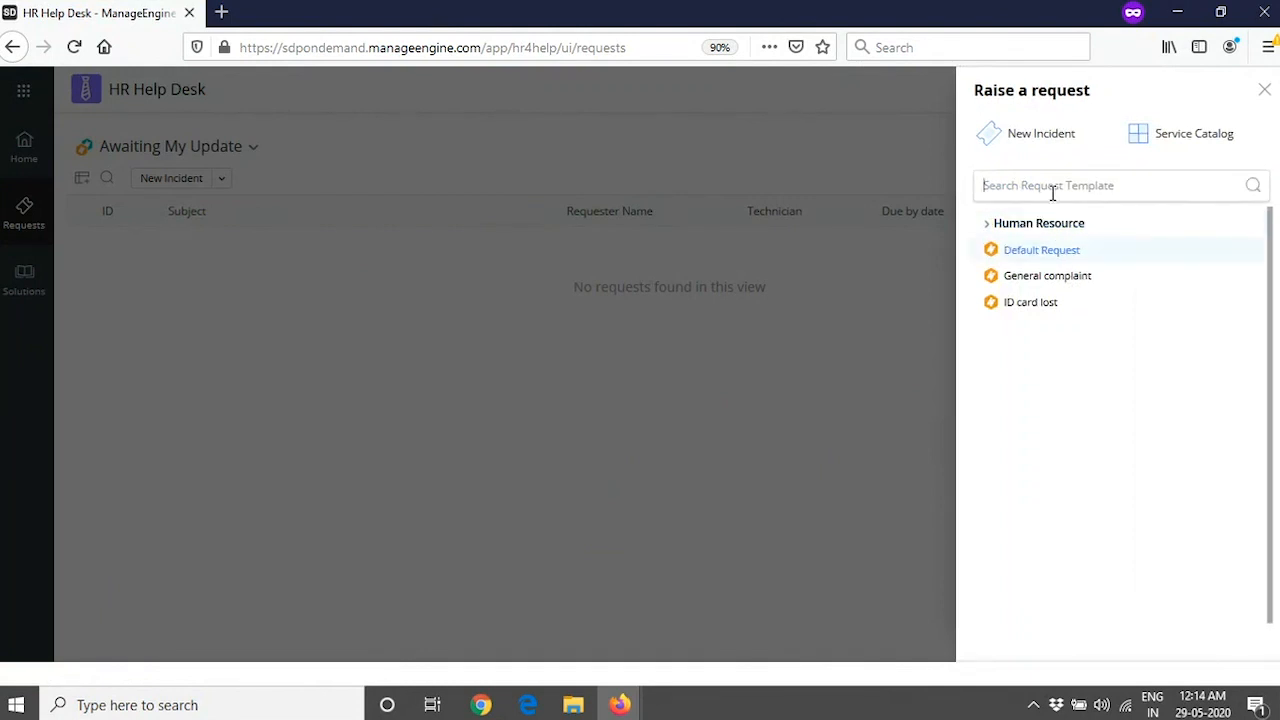
pyautogui.write('em')
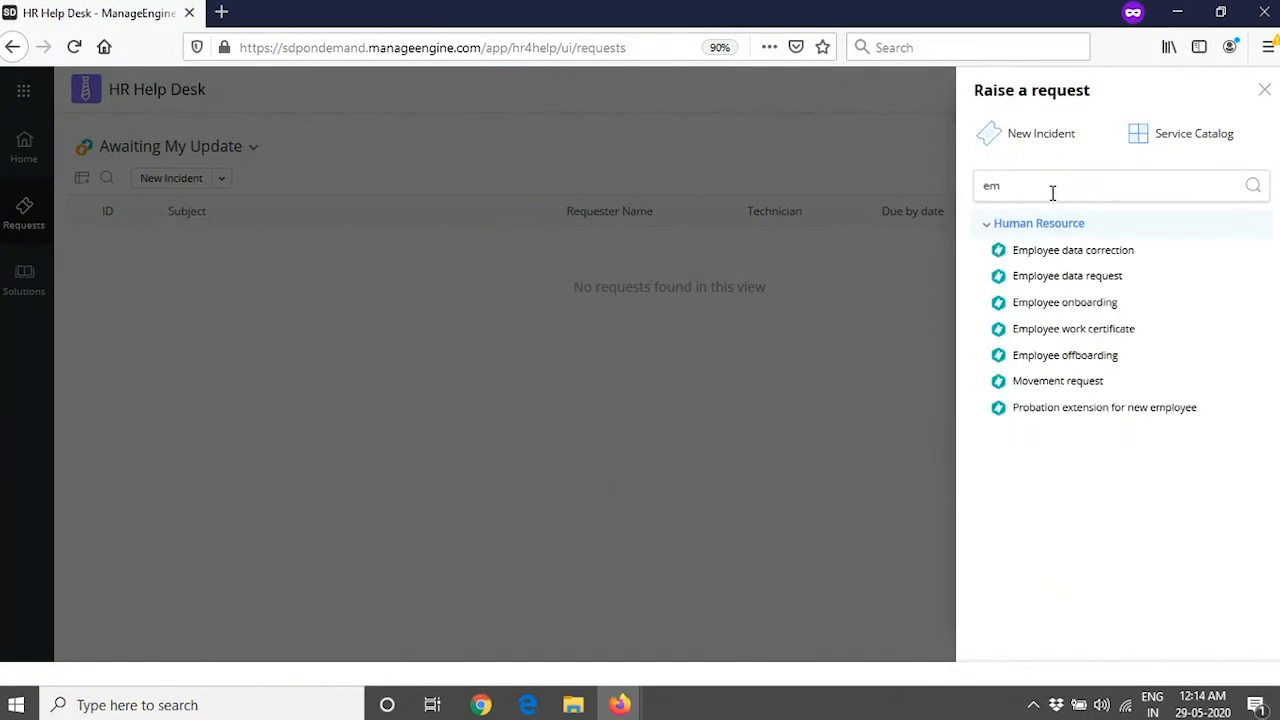
pyautogui.click(1108, 304)
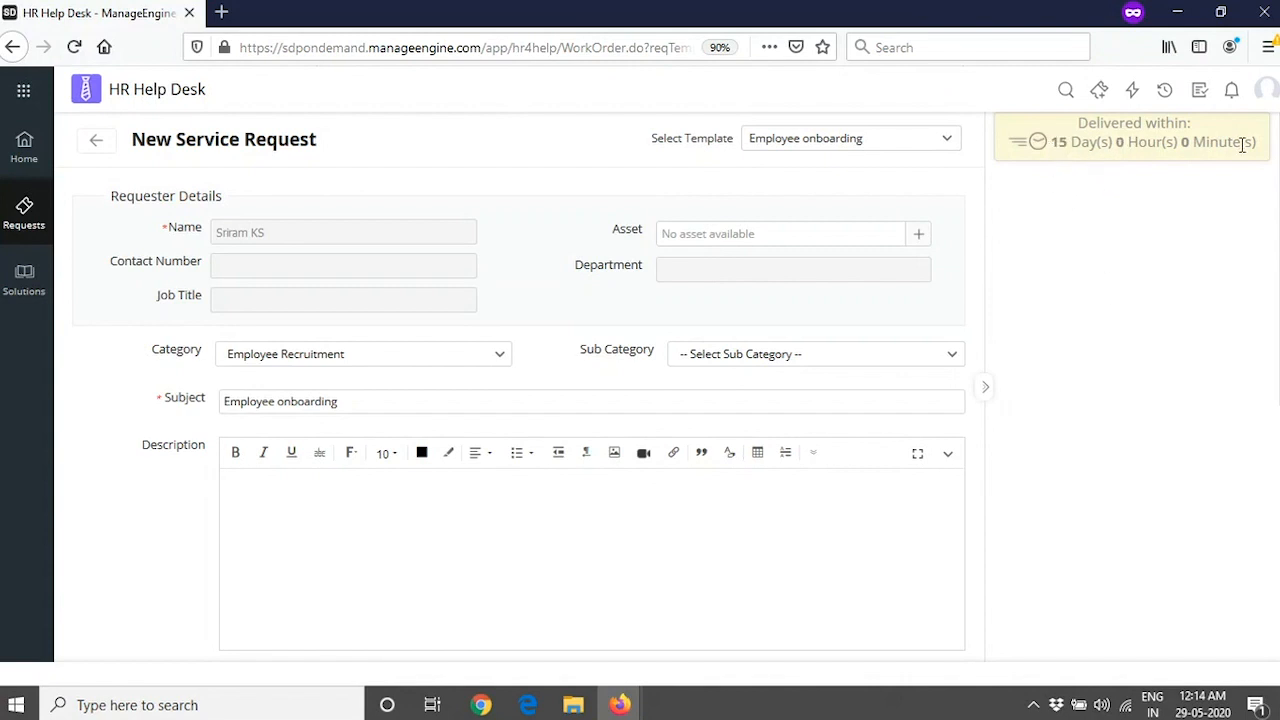
# - Back in Chrome, compare the New hire SLA in setup with the fulfilment time assigned to the Employee onboarding template
pyautogui.hotkey('alt', 'Tab')
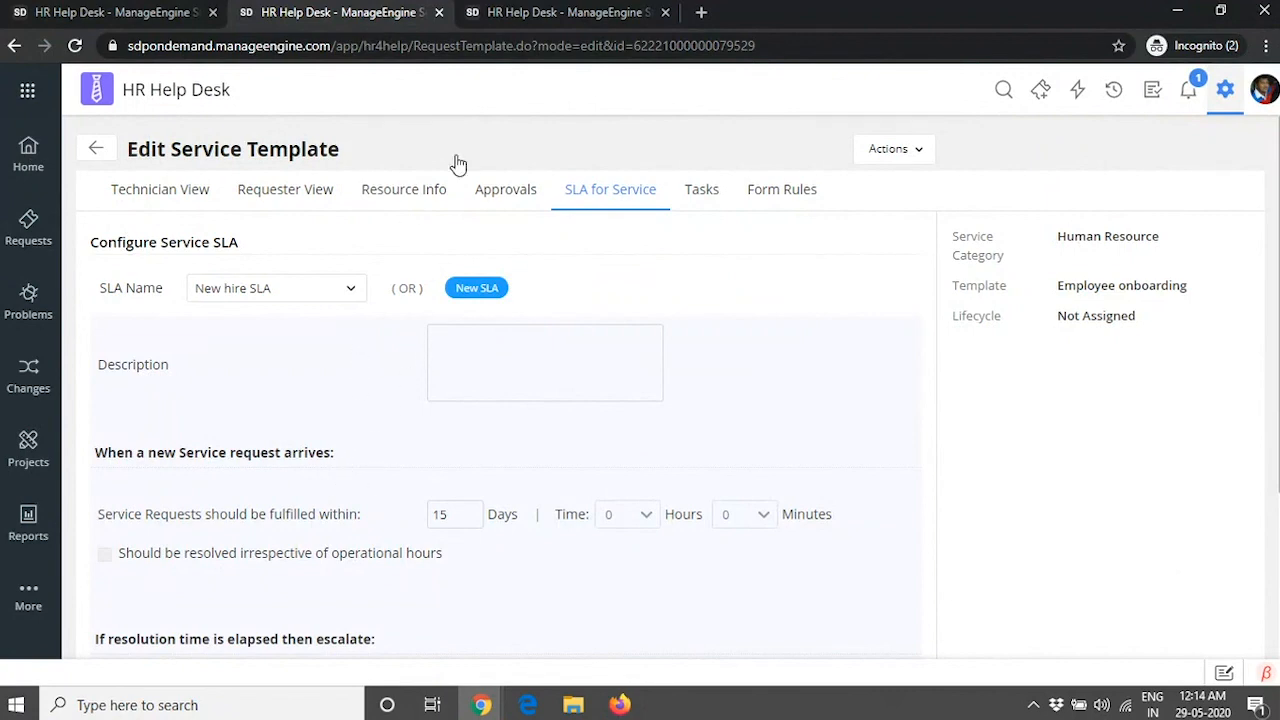
pyautogui.click(578, 12)
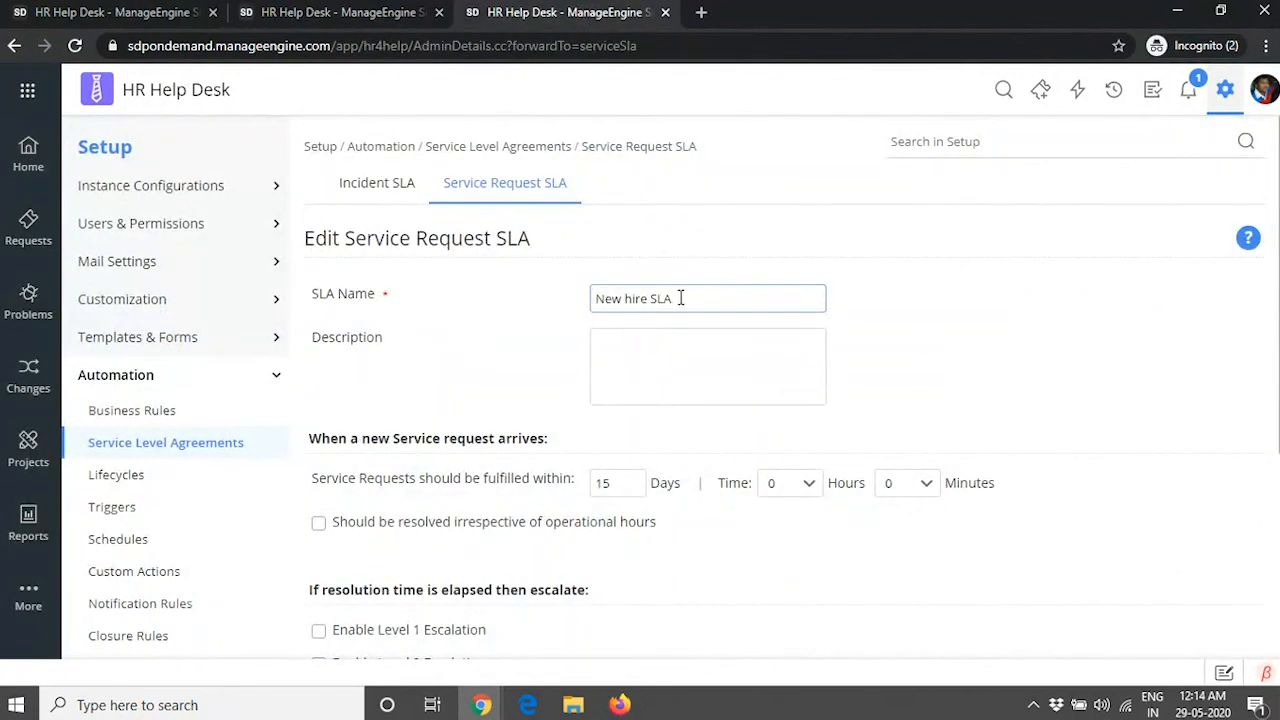
pyautogui.click(340, 15)
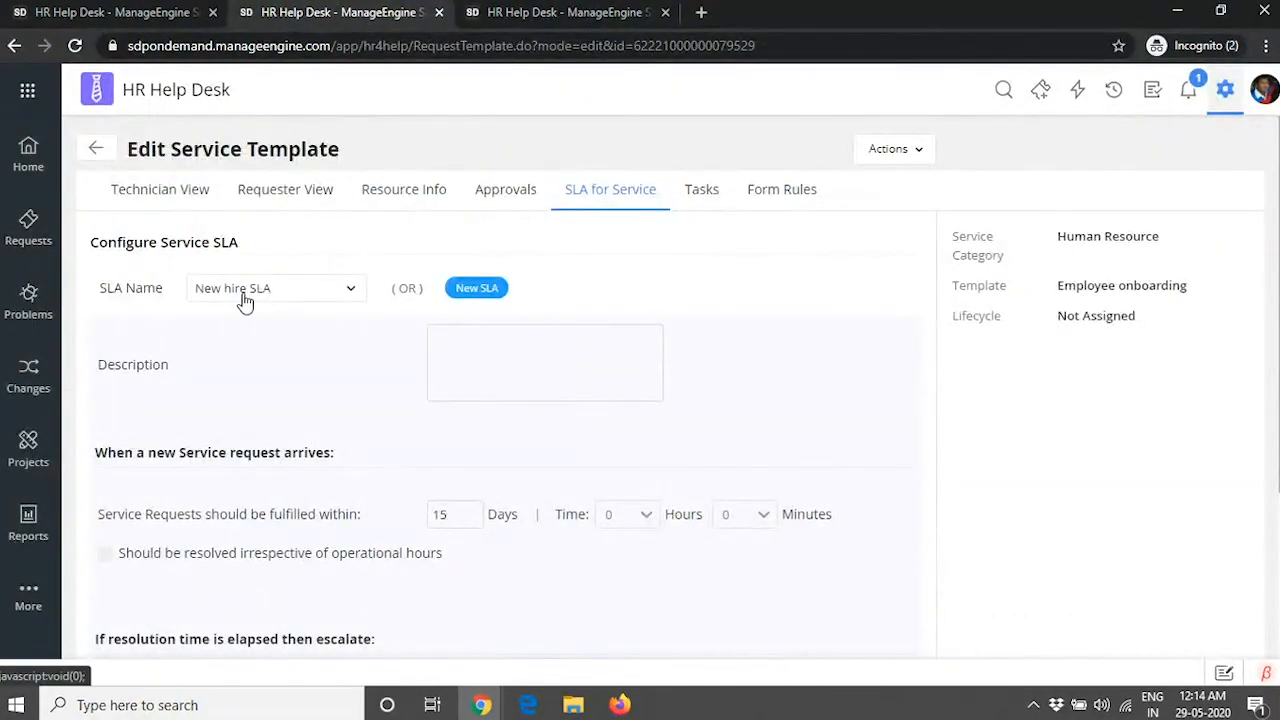
pyautogui.moveTo(1189, 286); pyautogui.dragTo(1058, 288)
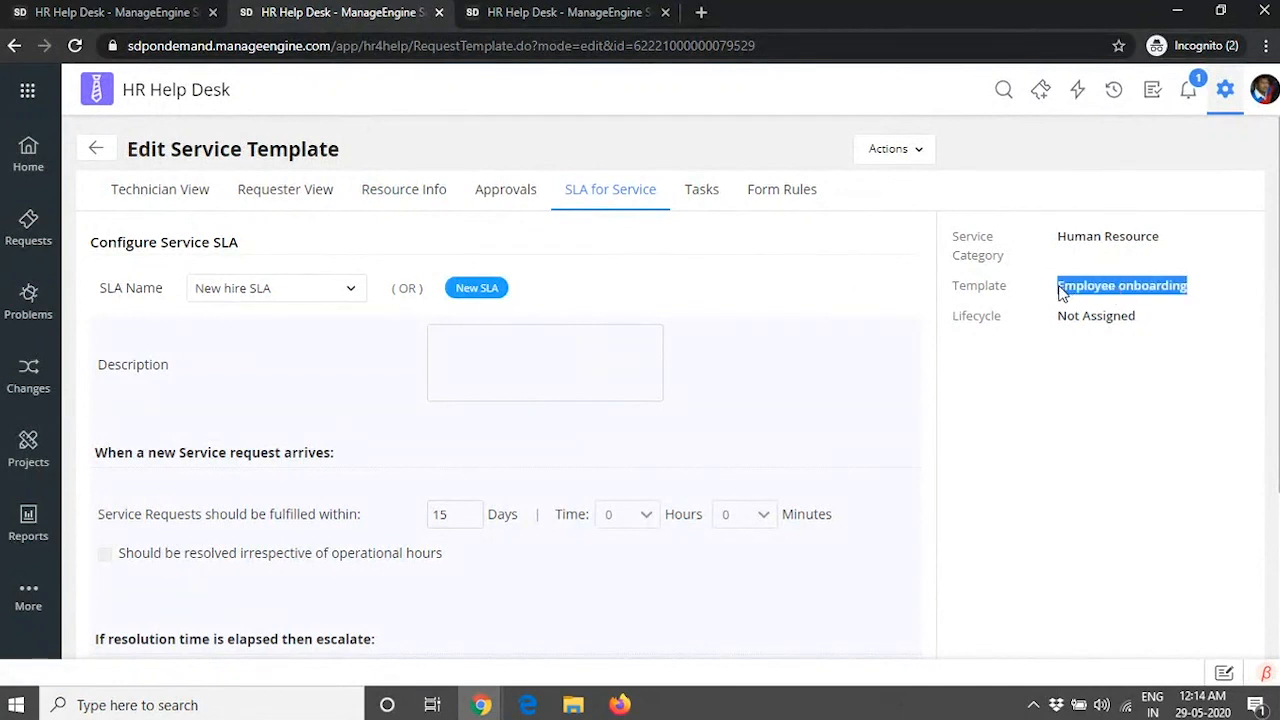
pyautogui.scroll(-1, 570, 345)
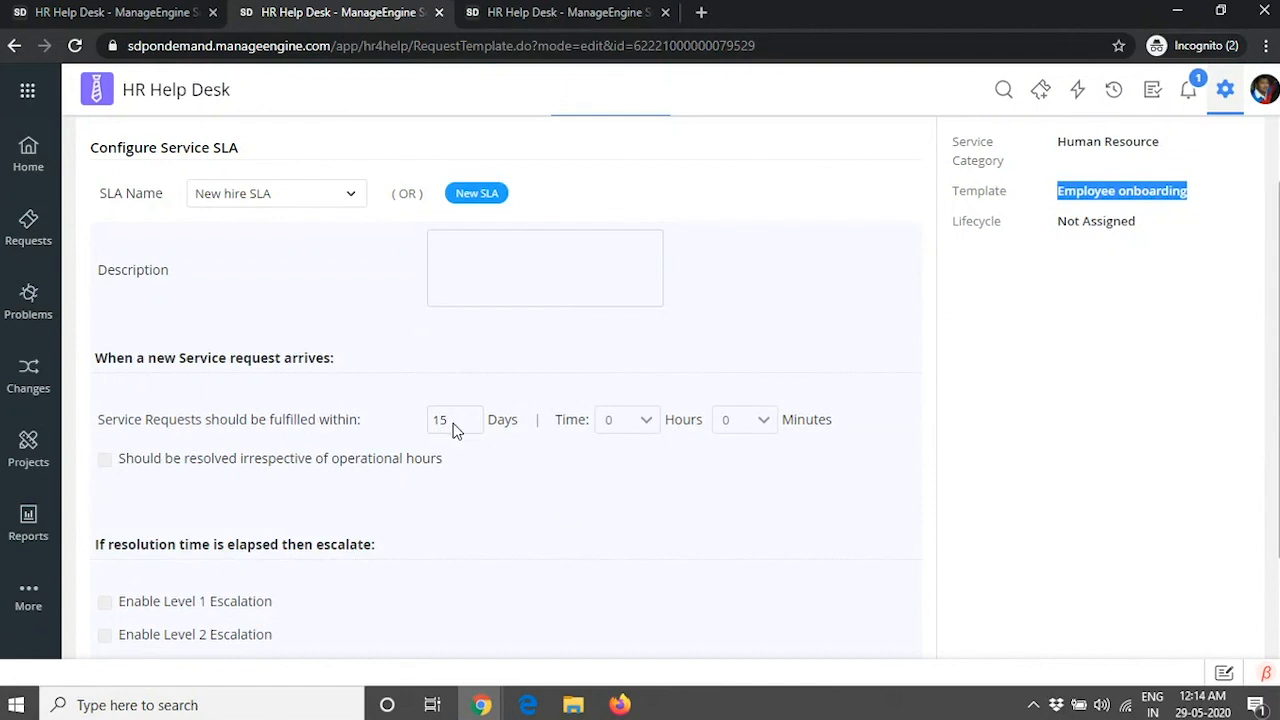
# - In the New hire SLA, try resolving requests irrespective of operational hours, holidays and weekends, and clear these options
pyautogui.click(620, 12)
pyautogui.scroll(-3, 700, 300)
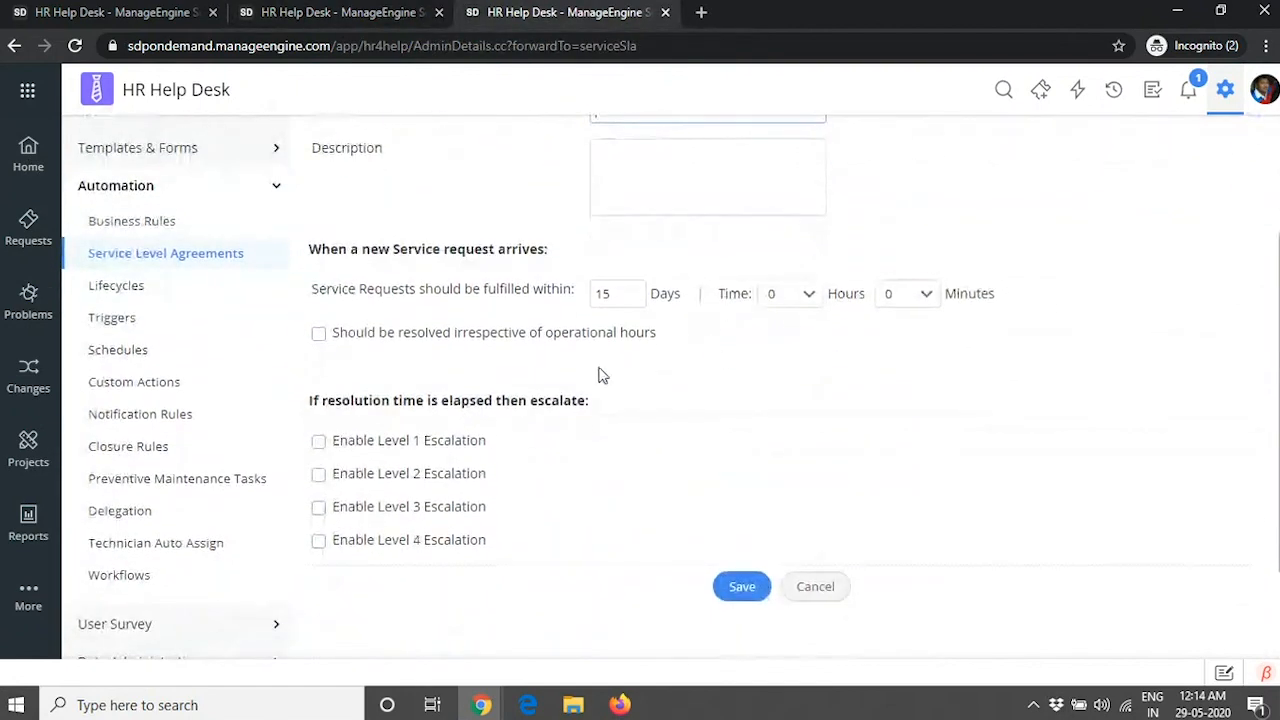
pyautogui.click(318, 336)
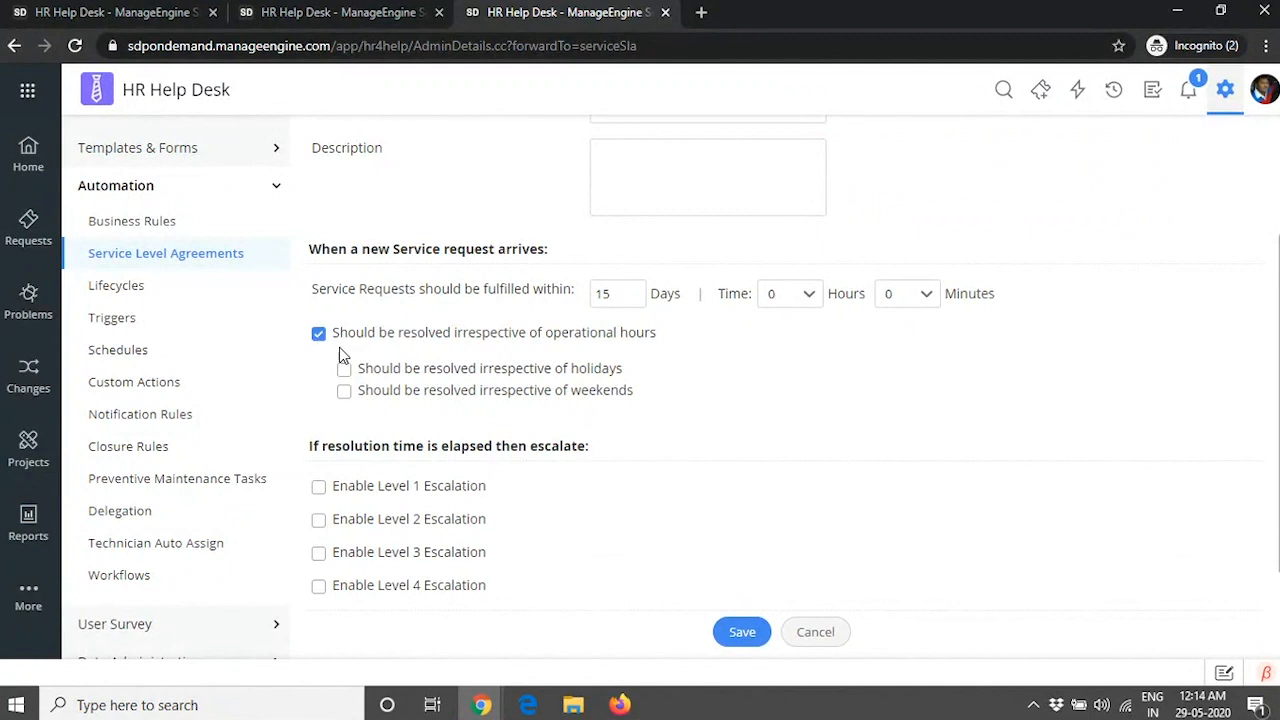
pyautogui.click(345, 372)
pyautogui.click(345, 394)
pyautogui.click(345, 394)
pyautogui.click(344, 370)
pyautogui.click(318, 334)
pyautogui.scroll(-1, 480, 368)
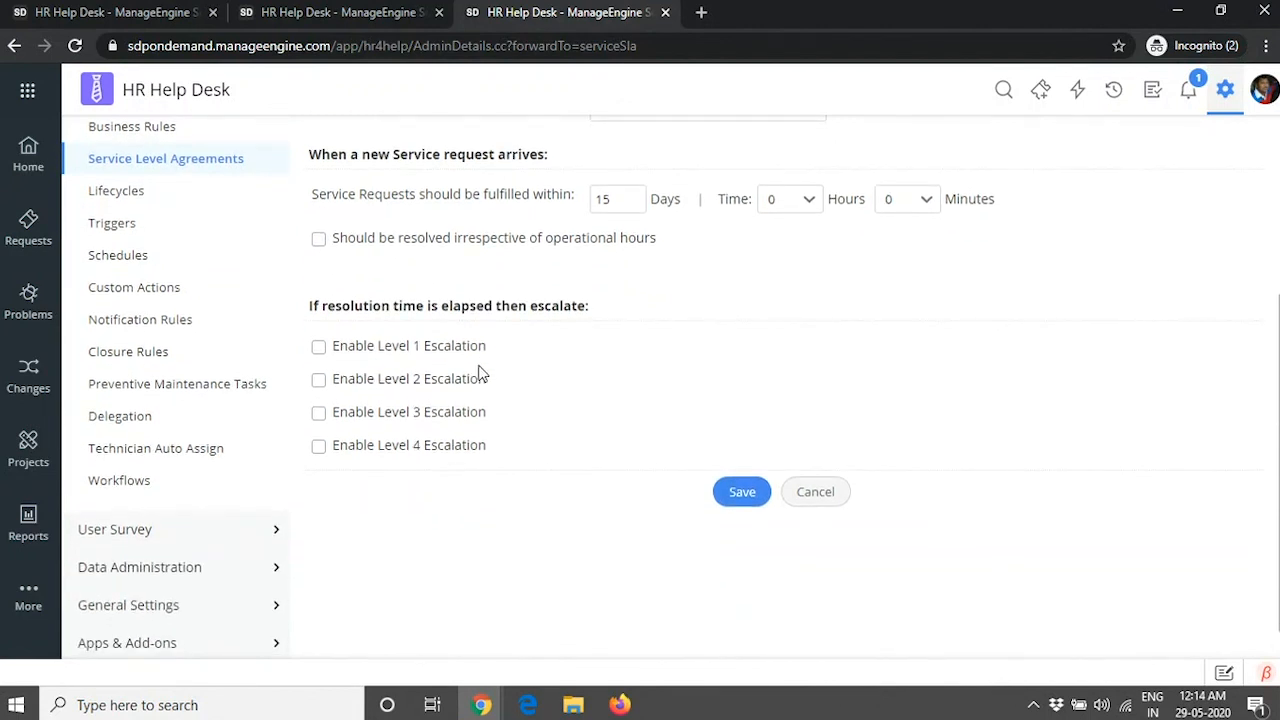
pyautogui.scroll(1, 480, 372)
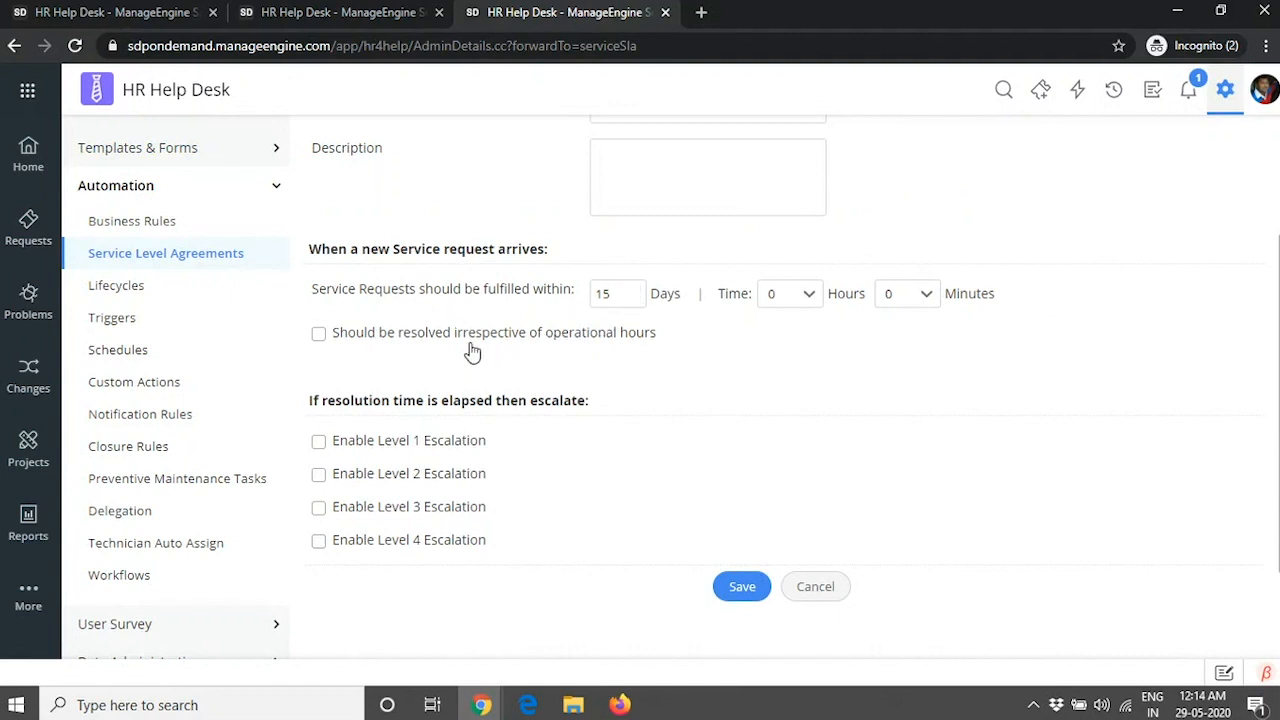
# - Enable Level 1 escalation for the New hire SLA and review its timing choices, organization roles and technicians to escalate to
pyautogui.click(320, 442)
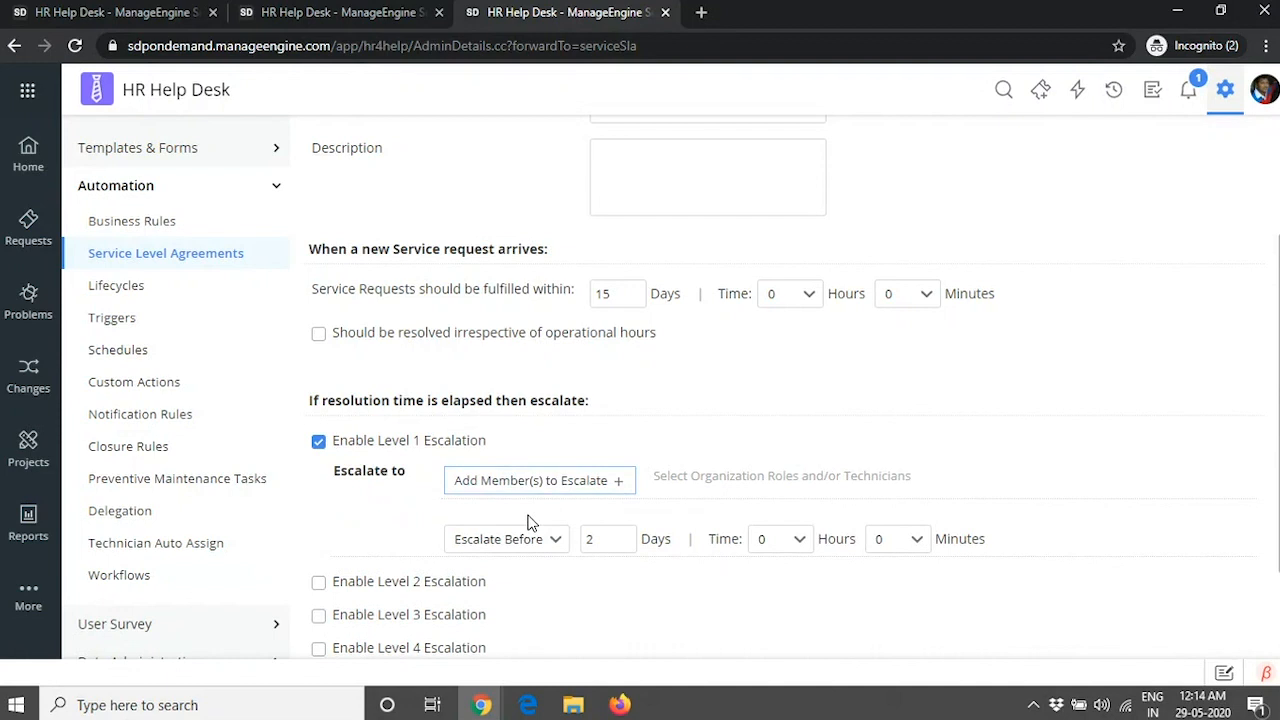
pyautogui.click(557, 488)
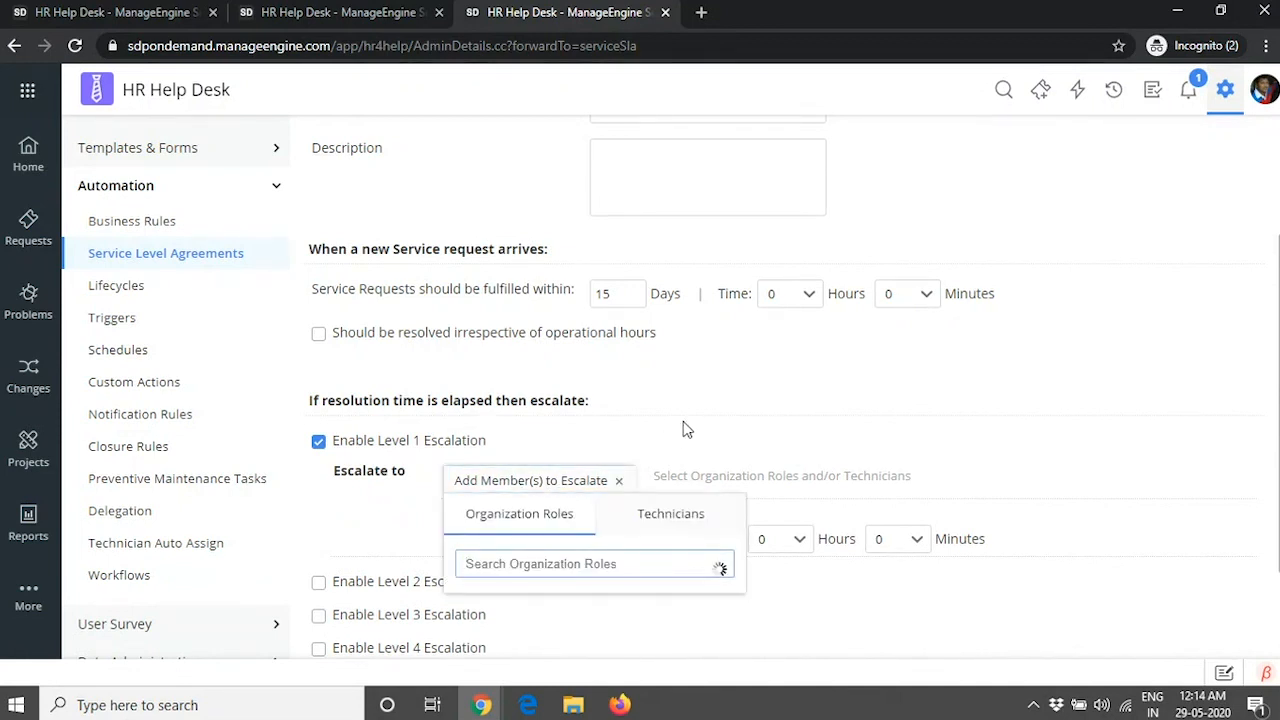
pyautogui.click(684, 422)
pyautogui.click(547, 540)
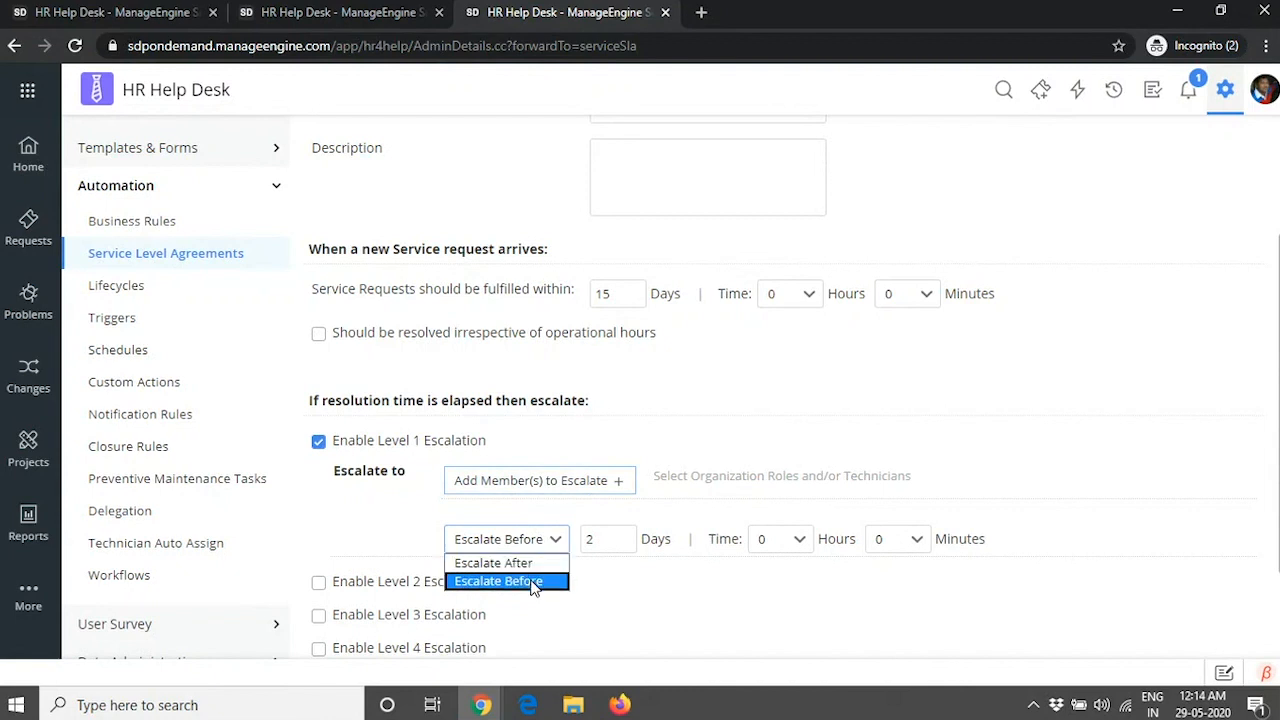
pyautogui.click(592, 488)
pyautogui.scroll(-1, 585, 486)
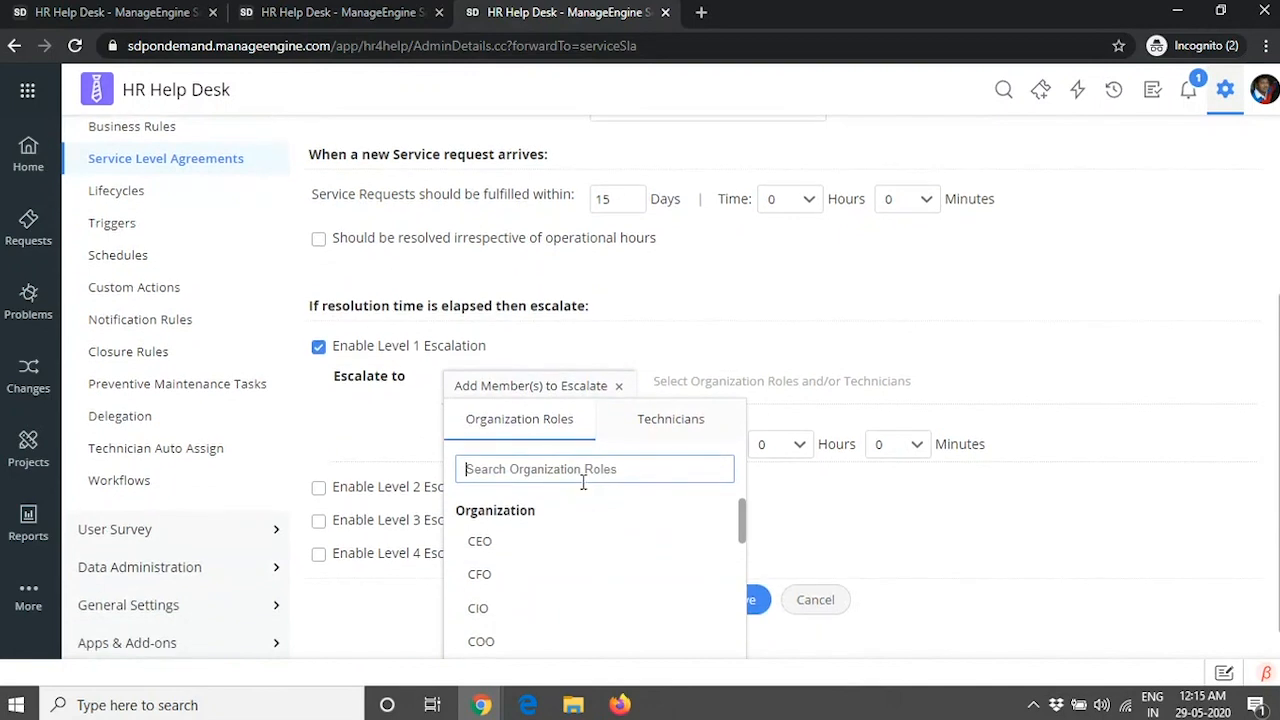
pyautogui.click(671, 386)
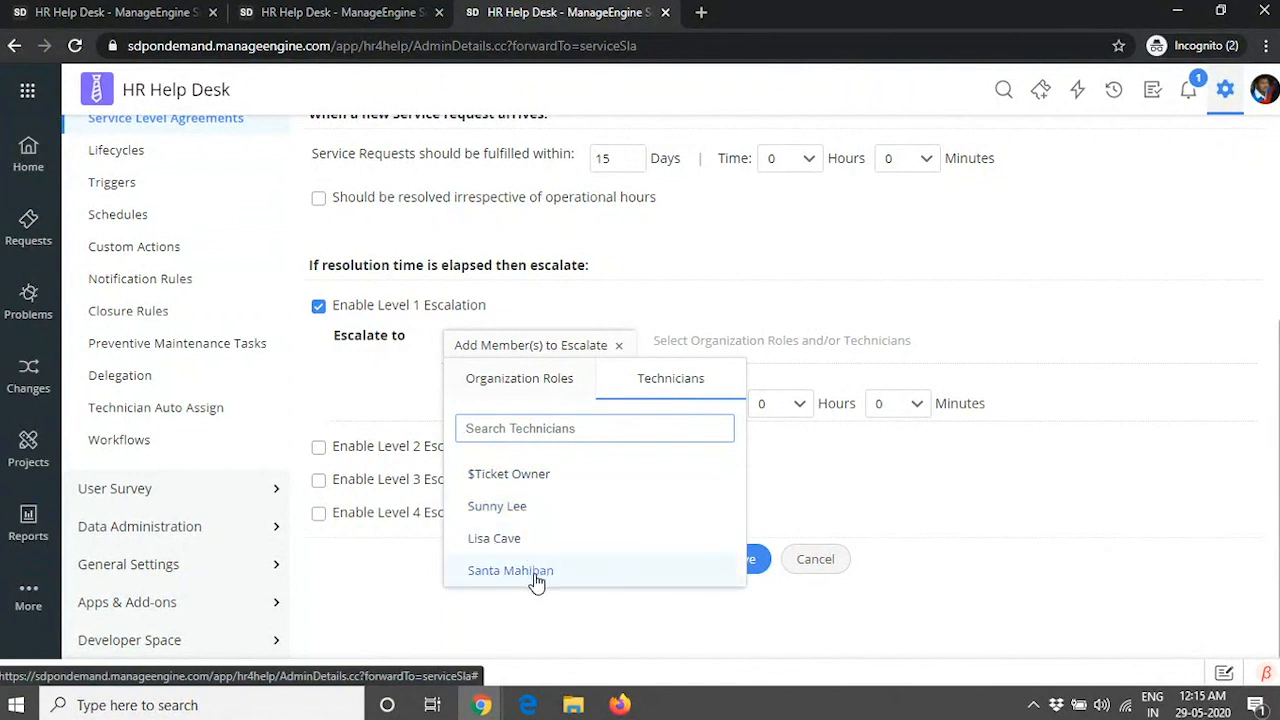
pyautogui.click(713, 320)
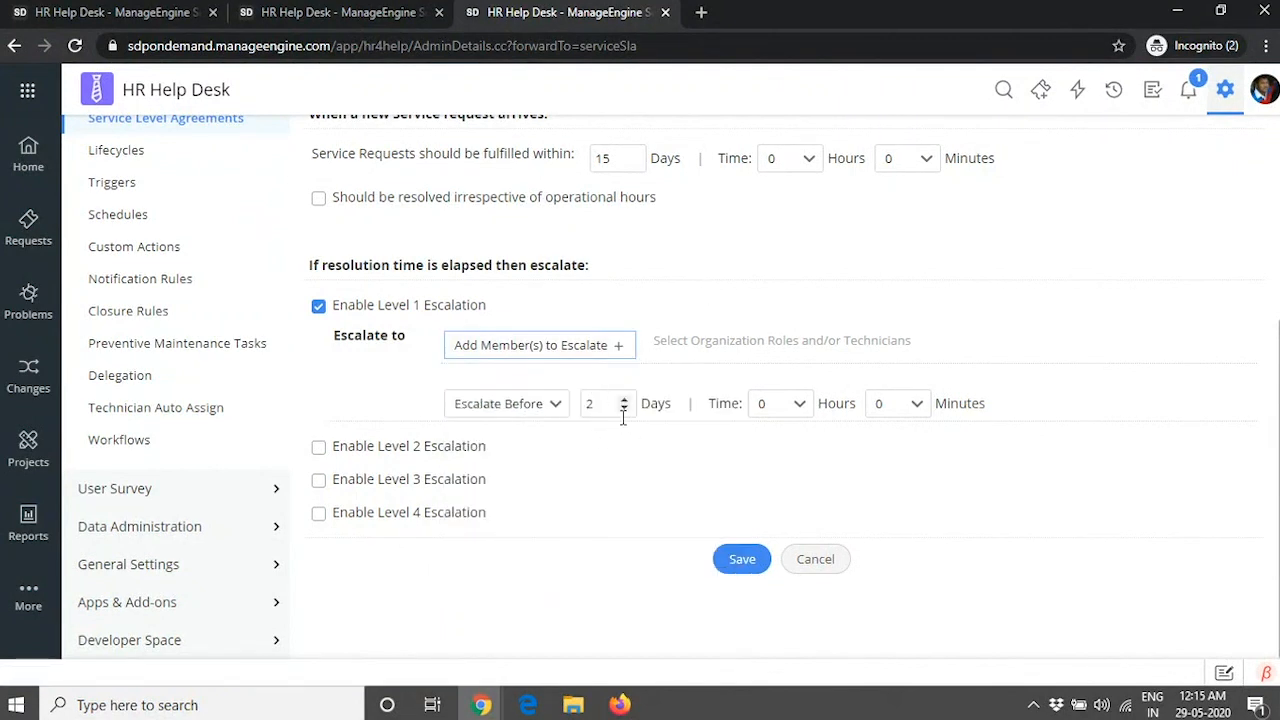
pyautogui.scroll(1, 725, 405)
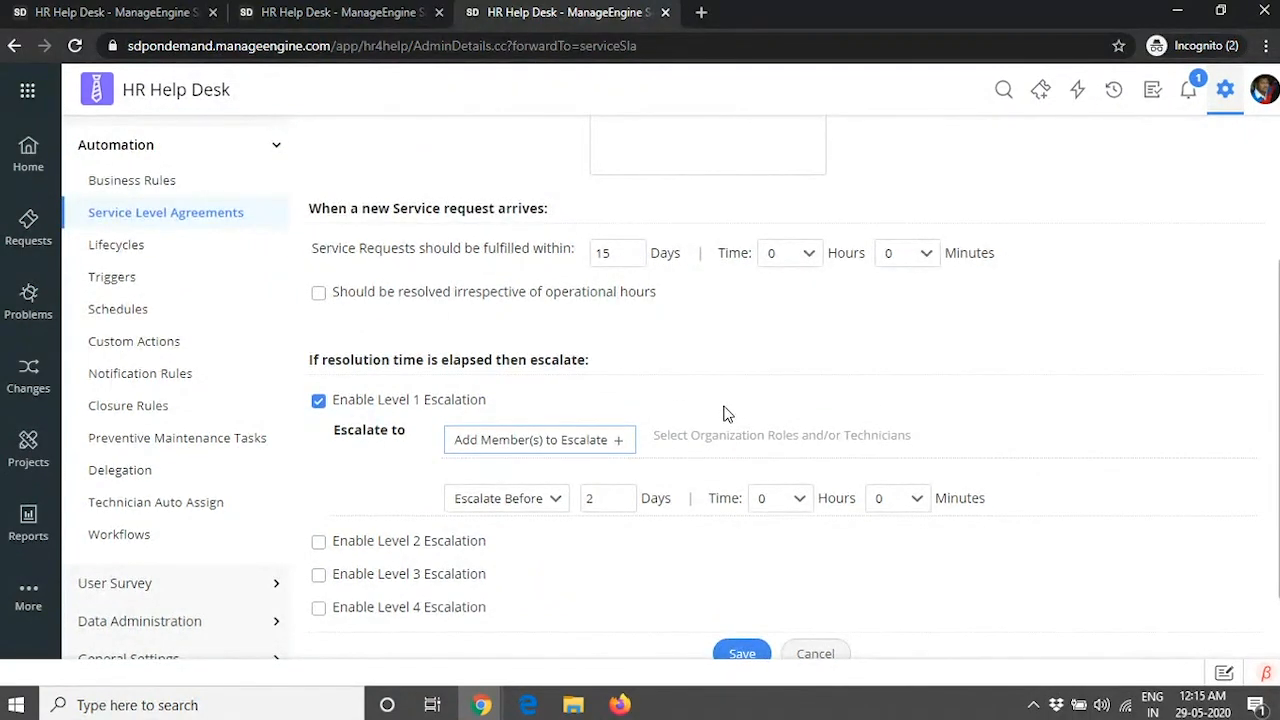
pyautogui.scroll(-1, 727, 414)
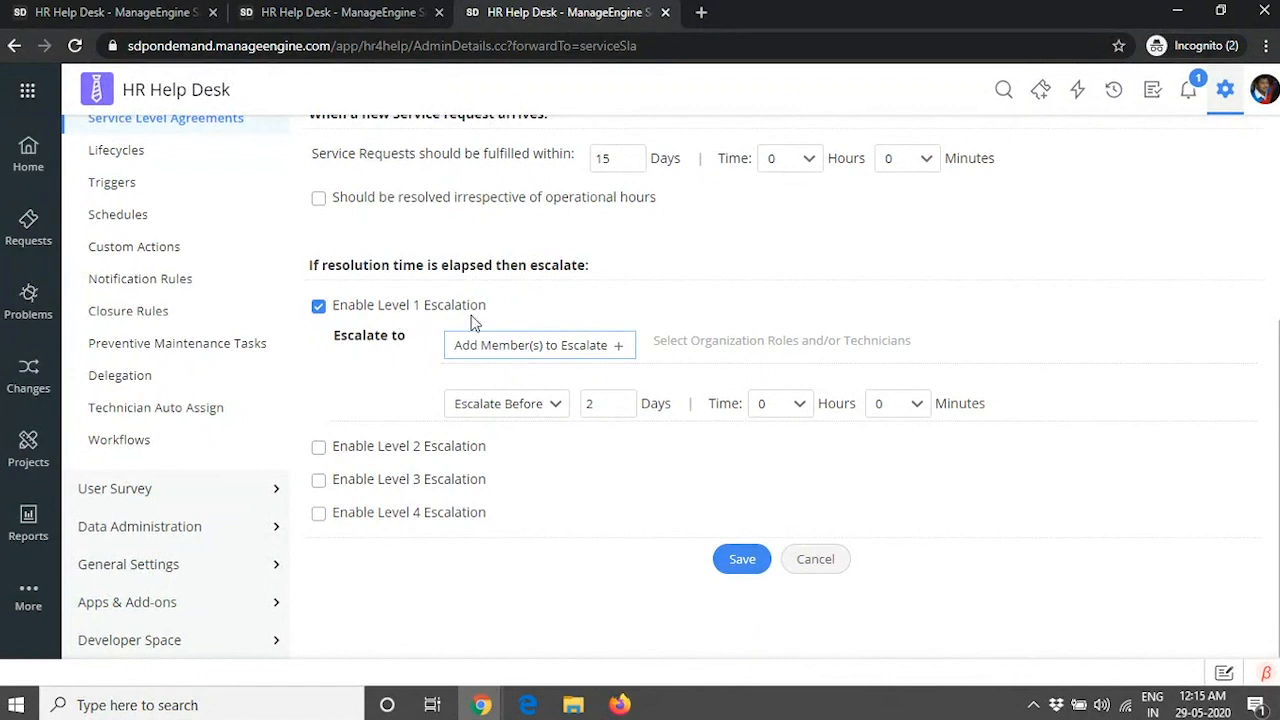
# - Enable Level 2, Level 3 and Level 4 escalation for the New hire SLA
pyautogui.click(354, 449)
pyautogui.scroll(-1, 370, 500)
pyautogui.click(383, 540)
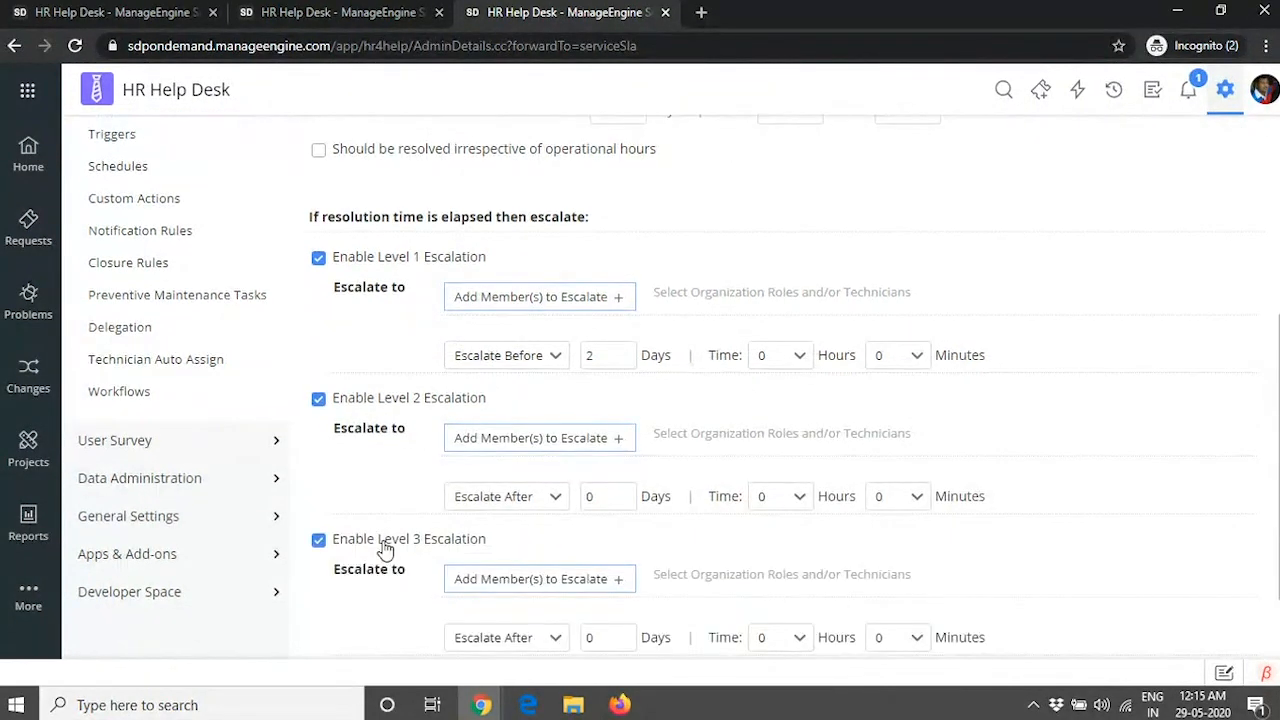
pyautogui.scroll(-2, 383, 577)
pyautogui.click(378, 573)
pyautogui.scroll(-2, 417, 455)
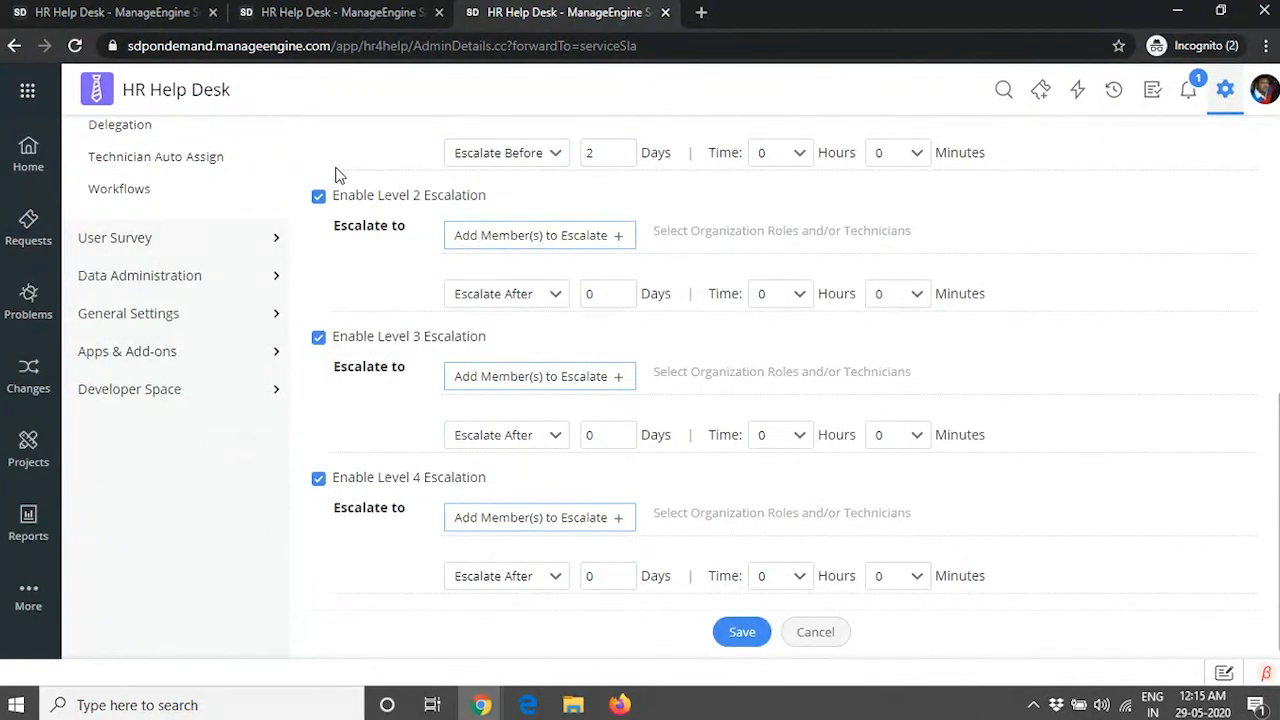
# - Return to the Employee onboarding request and open its list of tasks
pyautogui.click(383, 10)
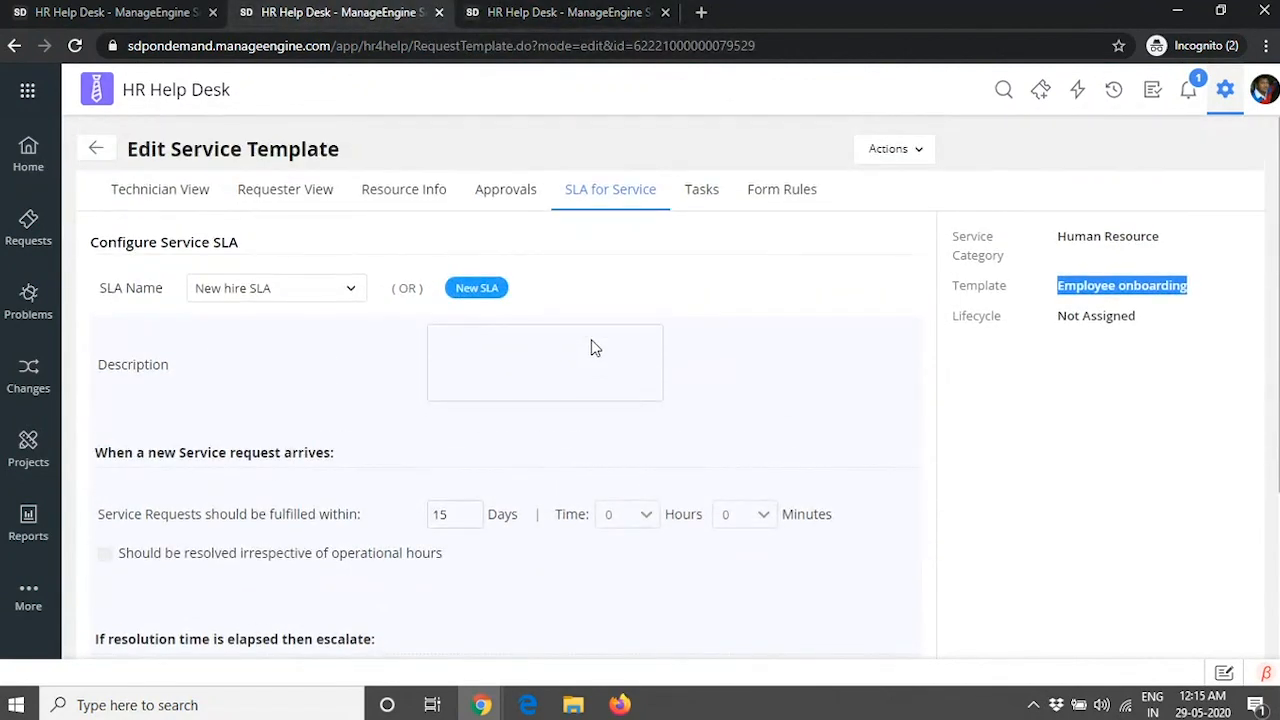
pyautogui.click(105, 10)
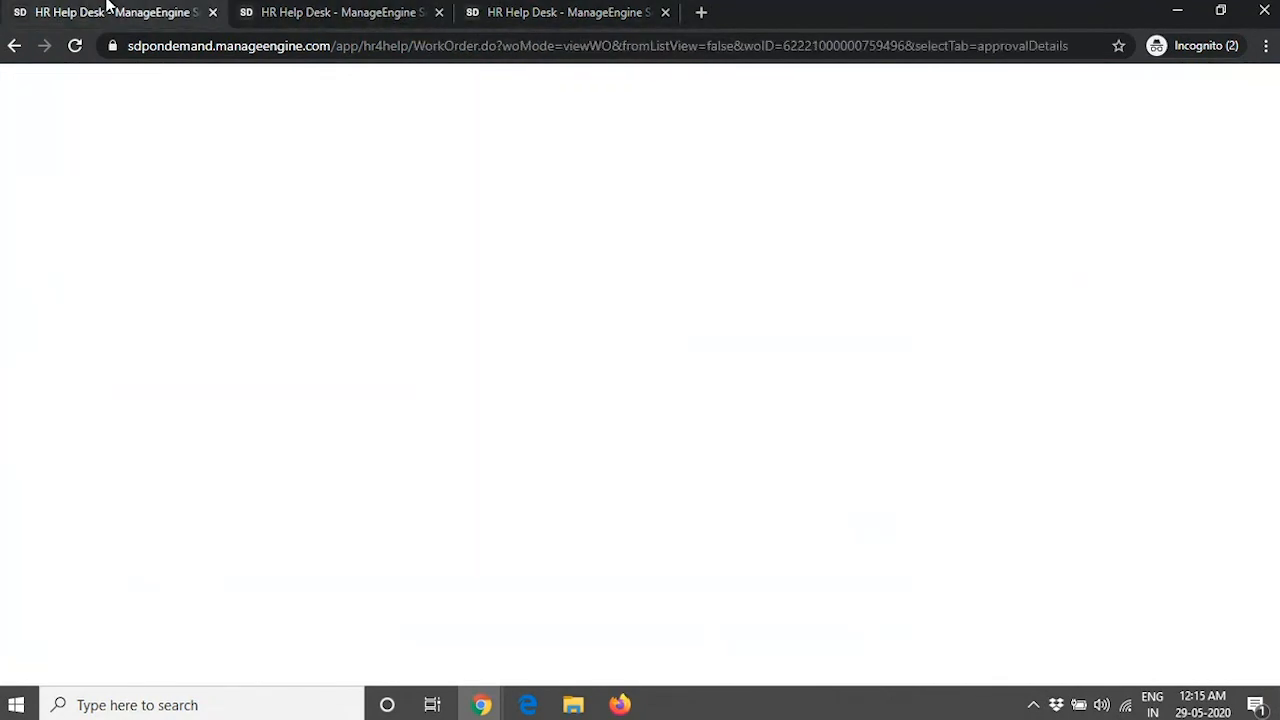
pyautogui.click(146, 268)
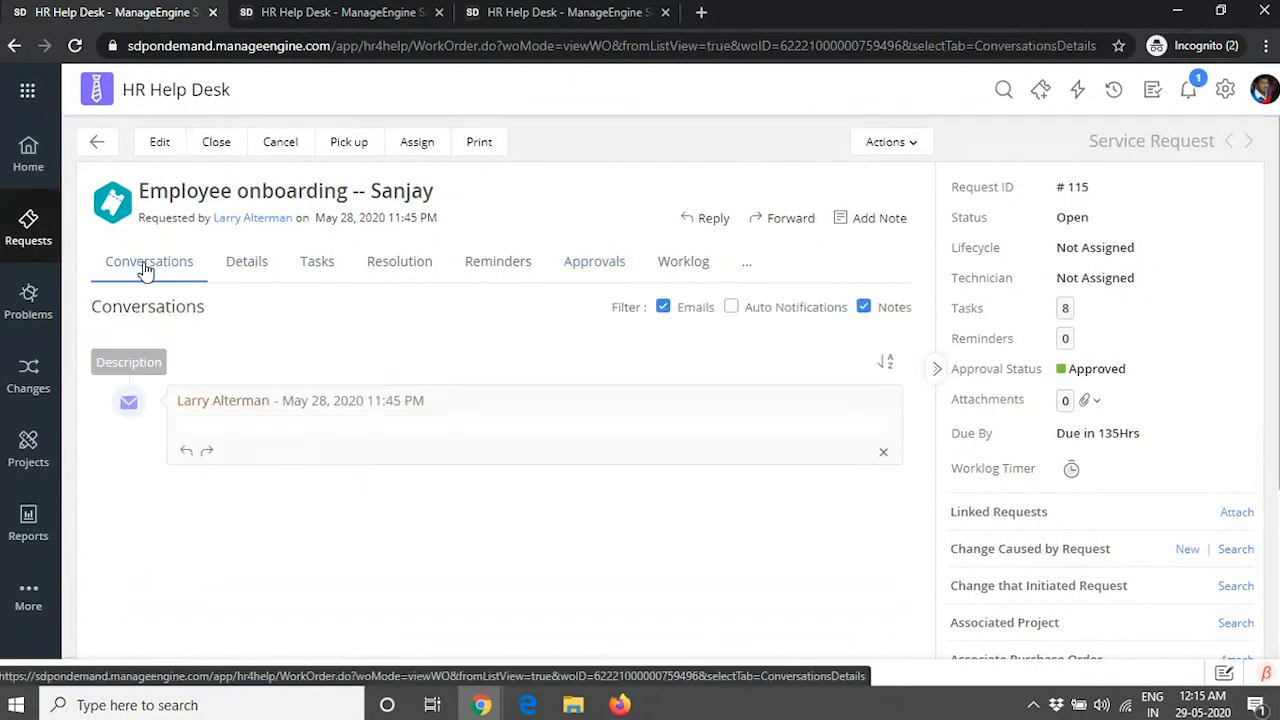
pyautogui.click(316, 272)
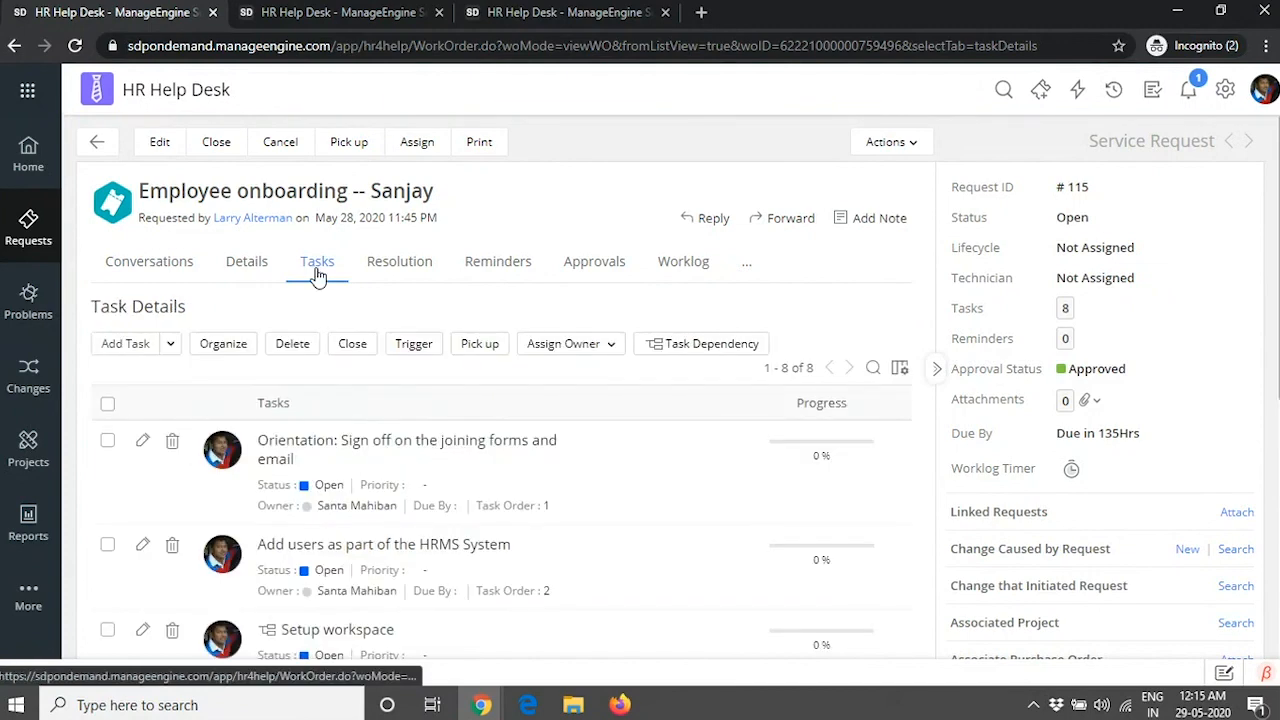
# - Select all tasks of the Employee onboarding request and close them together
pyautogui.click(107, 405)
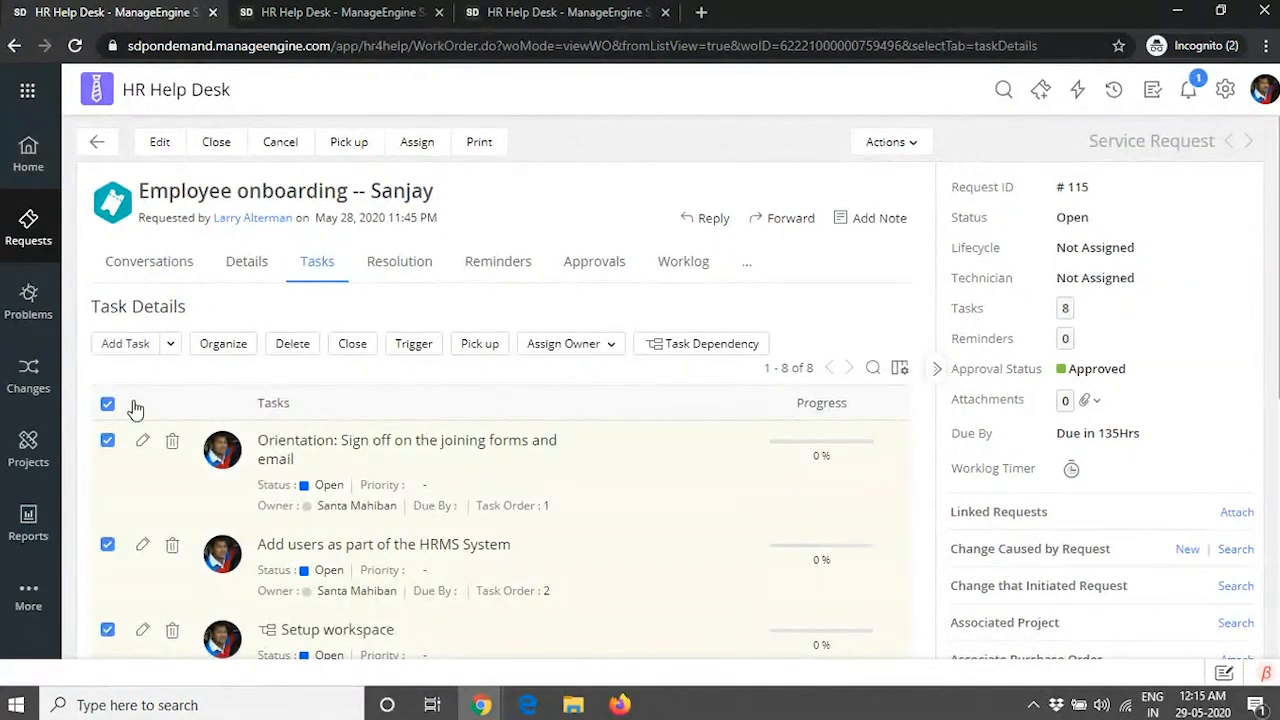
pyautogui.scroll(-1, 414, 386)
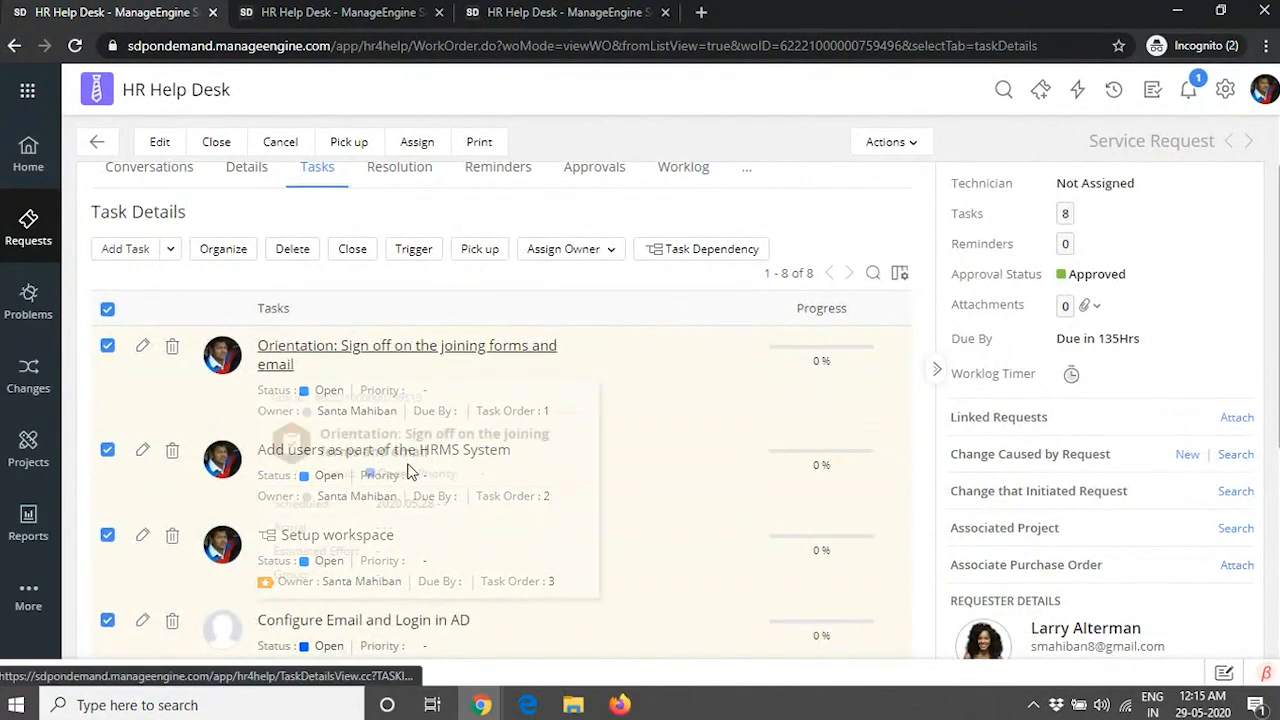
pyautogui.scroll(-3, 396, 540)
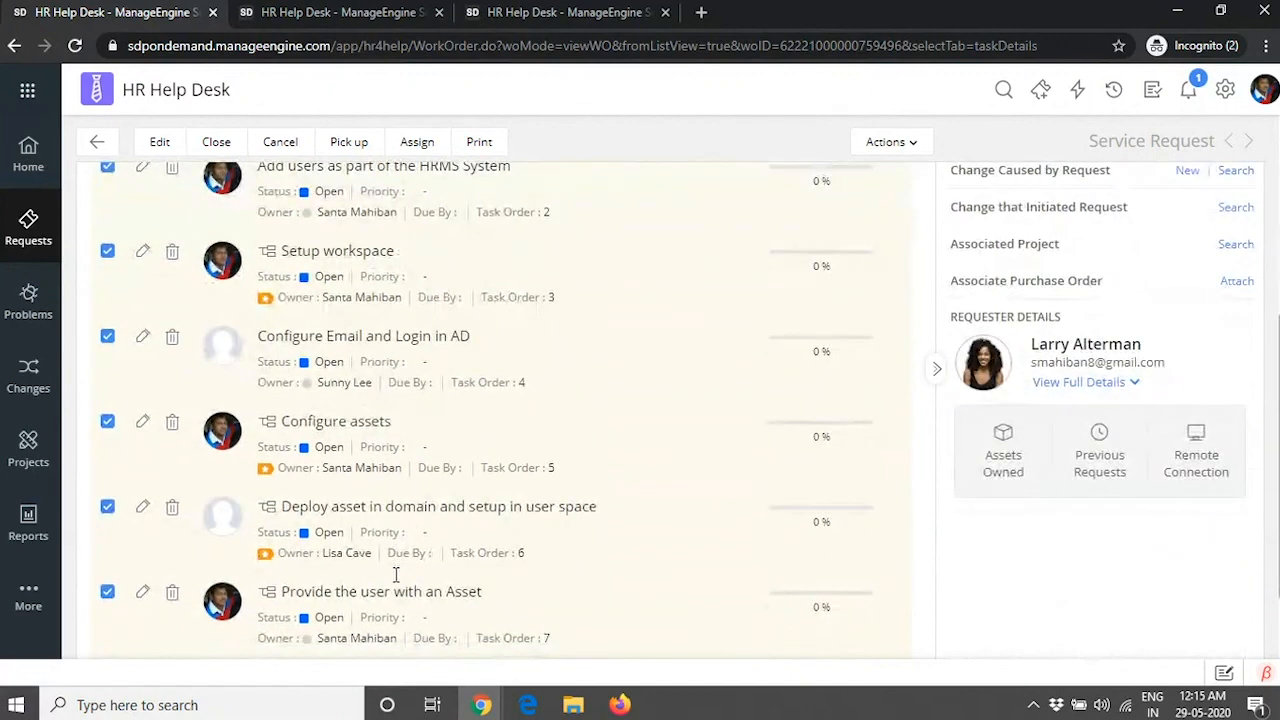
pyautogui.scroll(4, 396, 575)
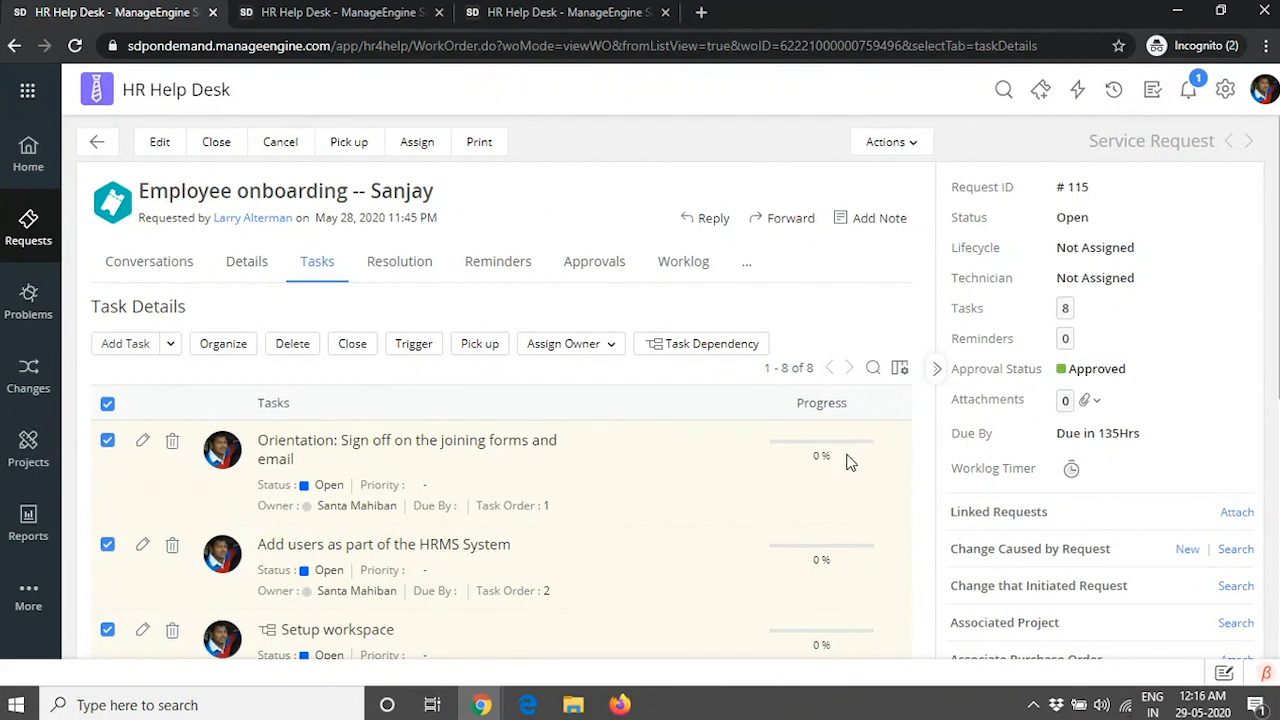
pyautogui.click(369, 347)
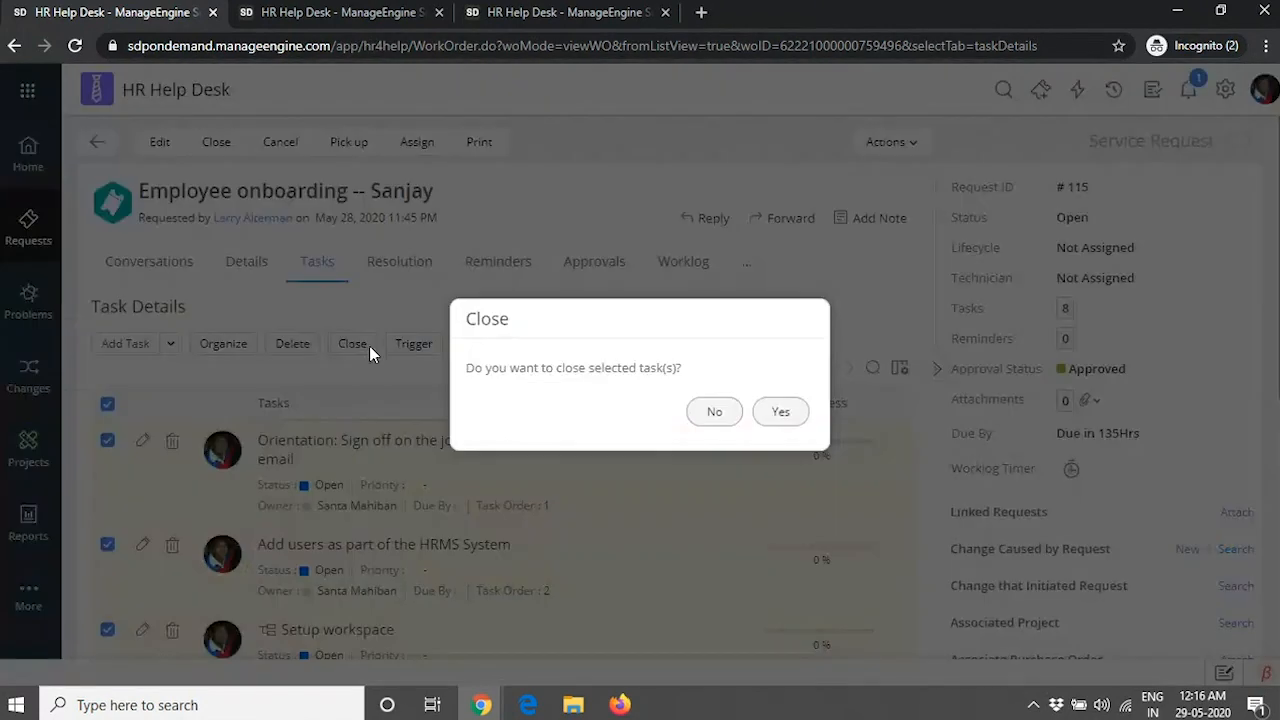
pyautogui.click(781, 411)
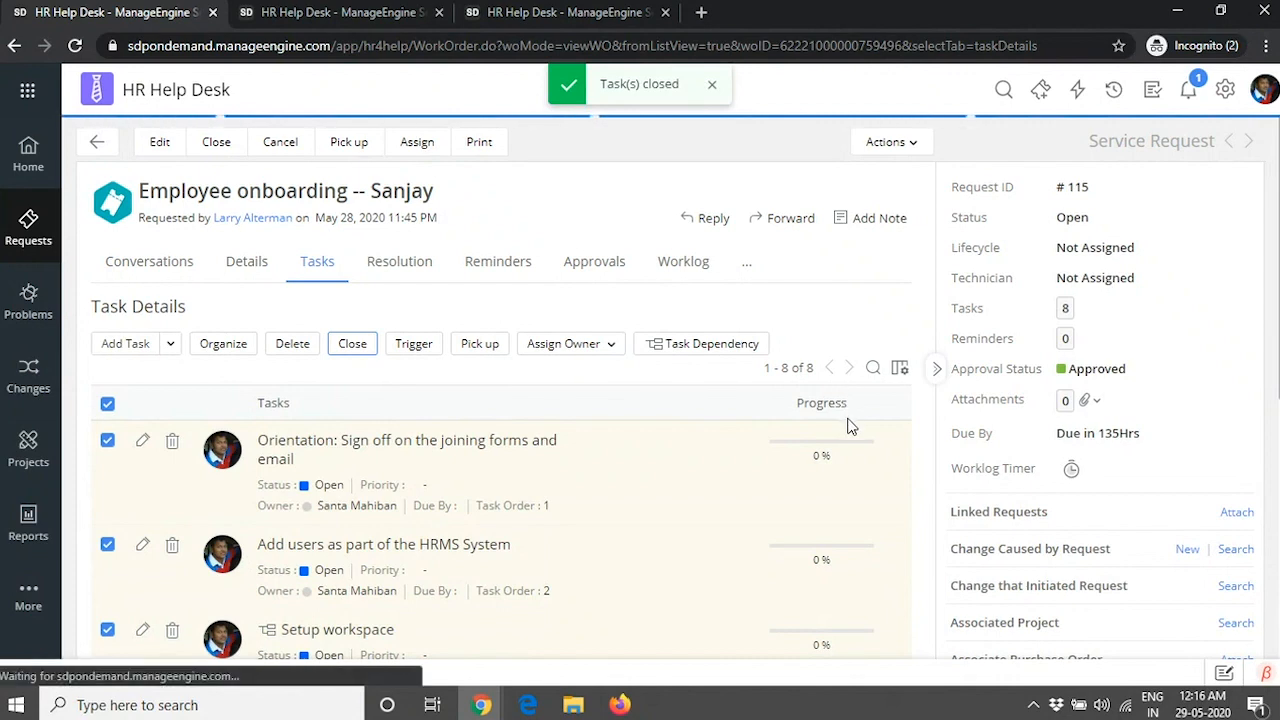
pyautogui.scroll(-1, 868, 481)
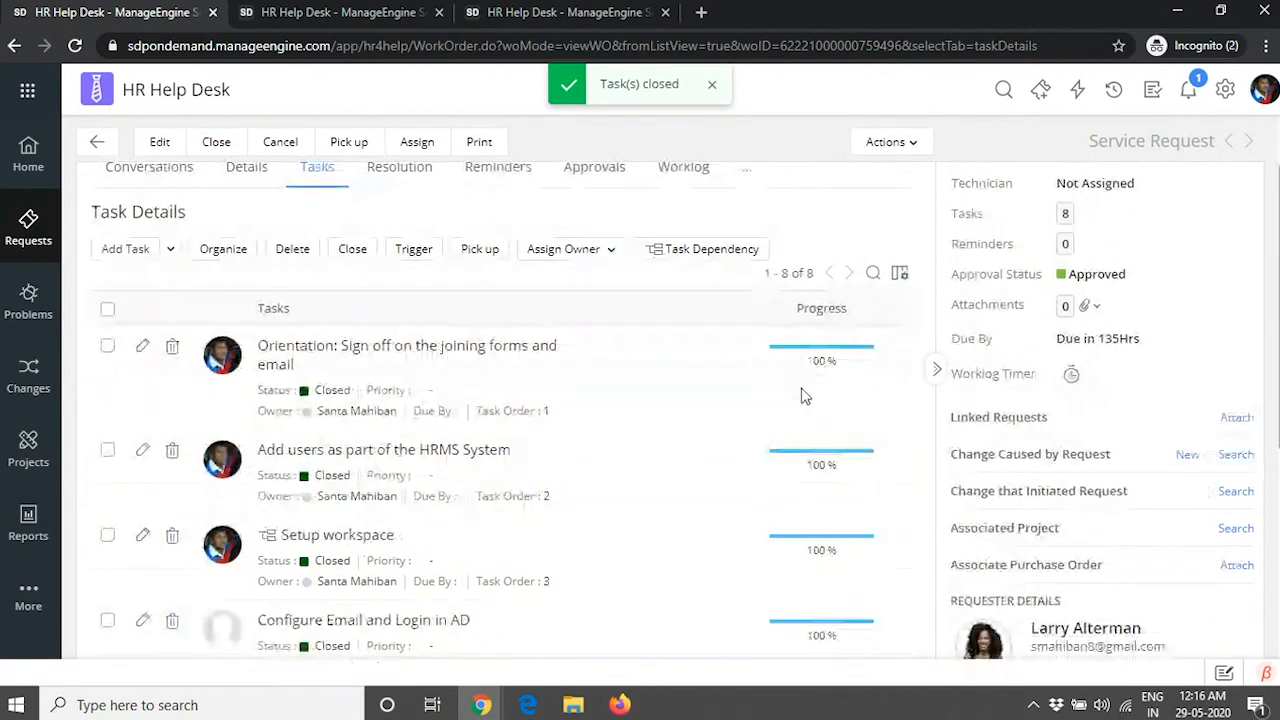
# - Look at the % Completed field in the form for adding a task, and leave the form without saving
pyautogui.click(122, 253)
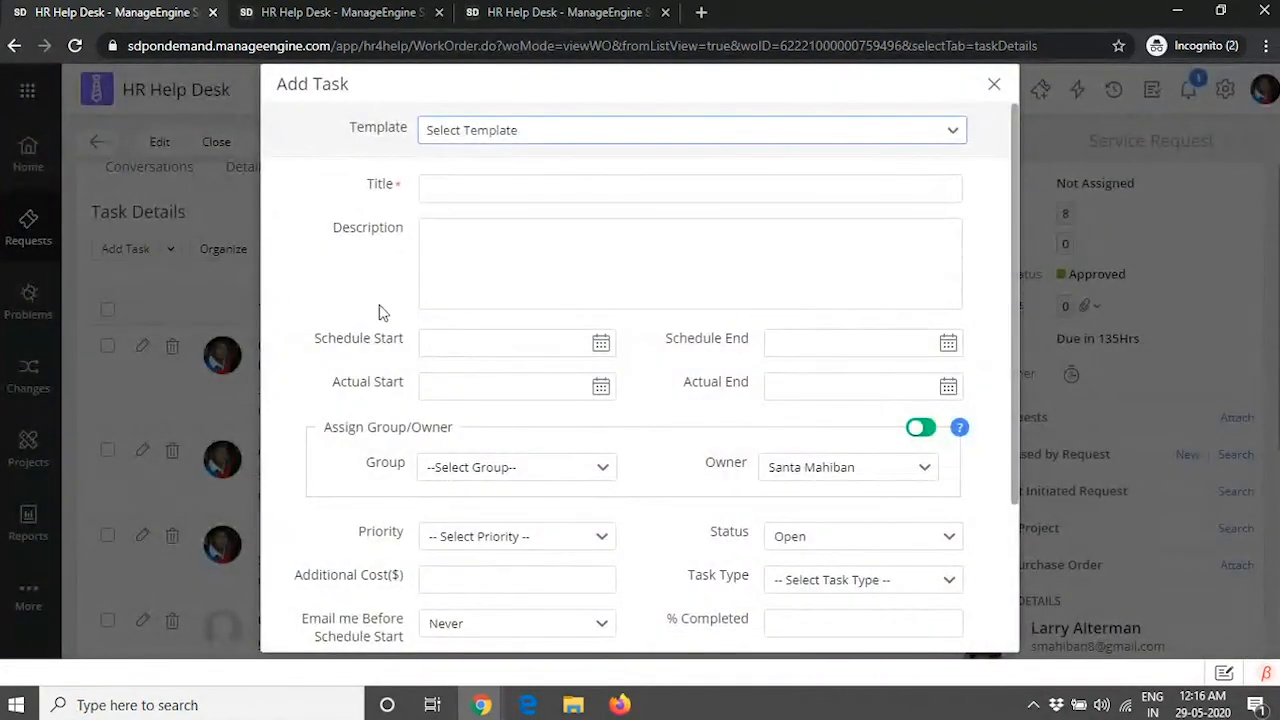
pyautogui.click(789, 623)
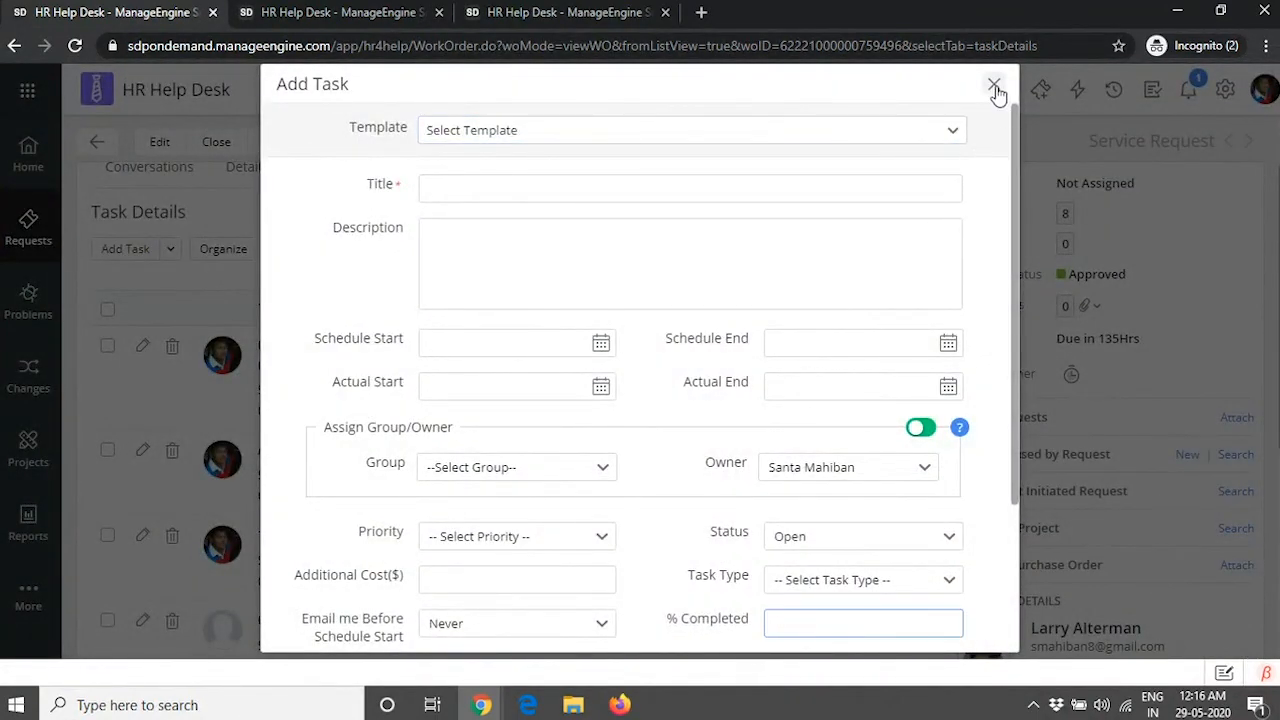
pyautogui.press('Escape')
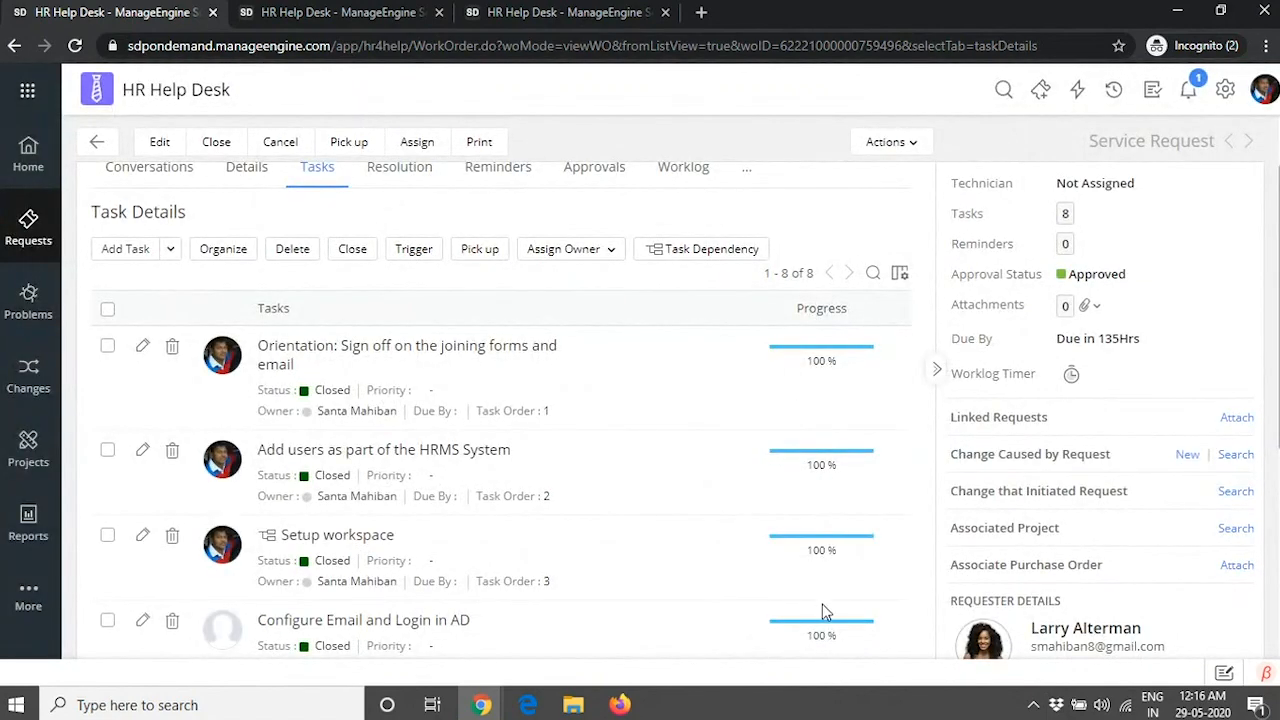
# - Reload the onboarding request, and open the Request Closure Rules in the automation setup alongside it
pyautogui.scroll(1, 490, 494)
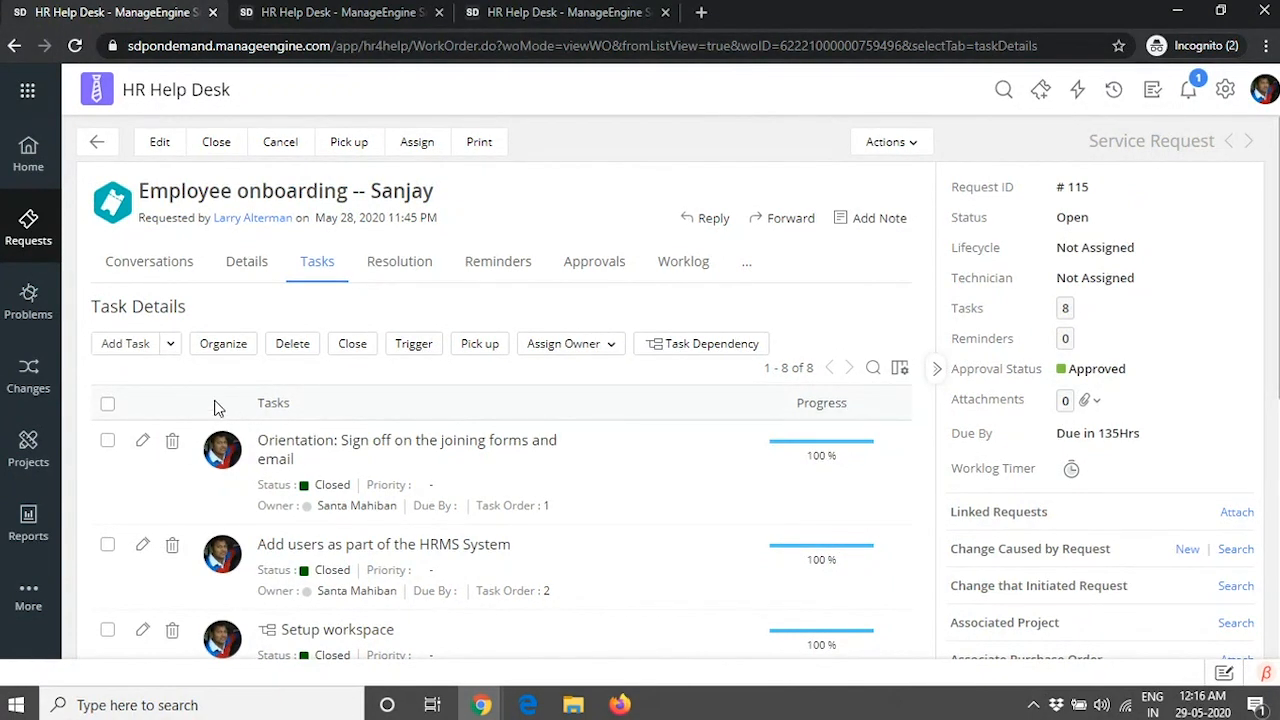
pyautogui.press('F5')
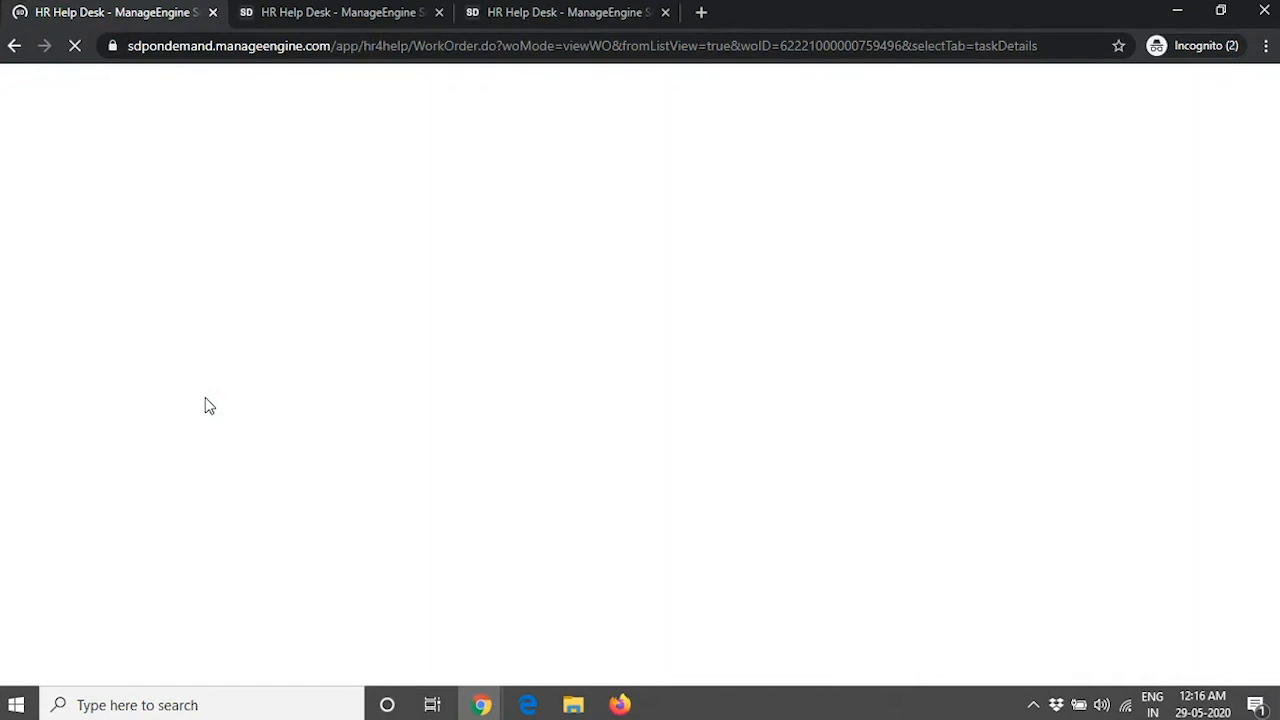
pyautogui.click(336, 9)
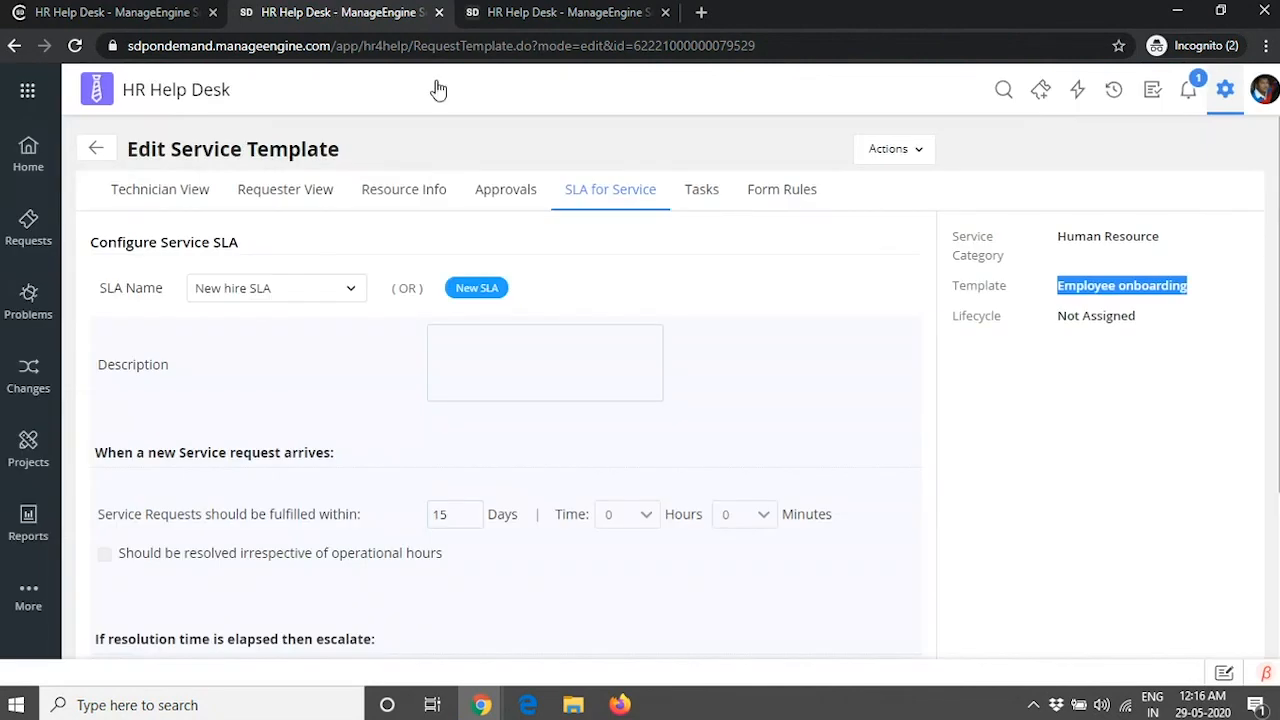
pyautogui.click(1227, 92)
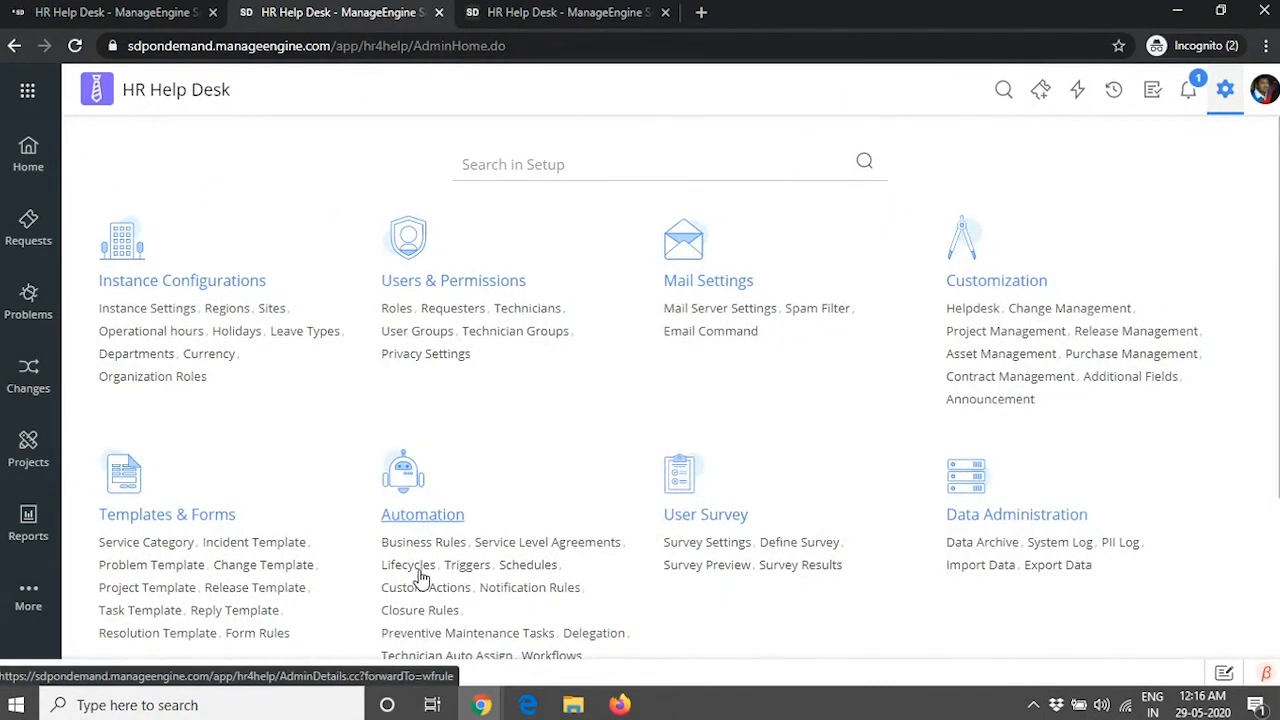
pyautogui.click(428, 612)
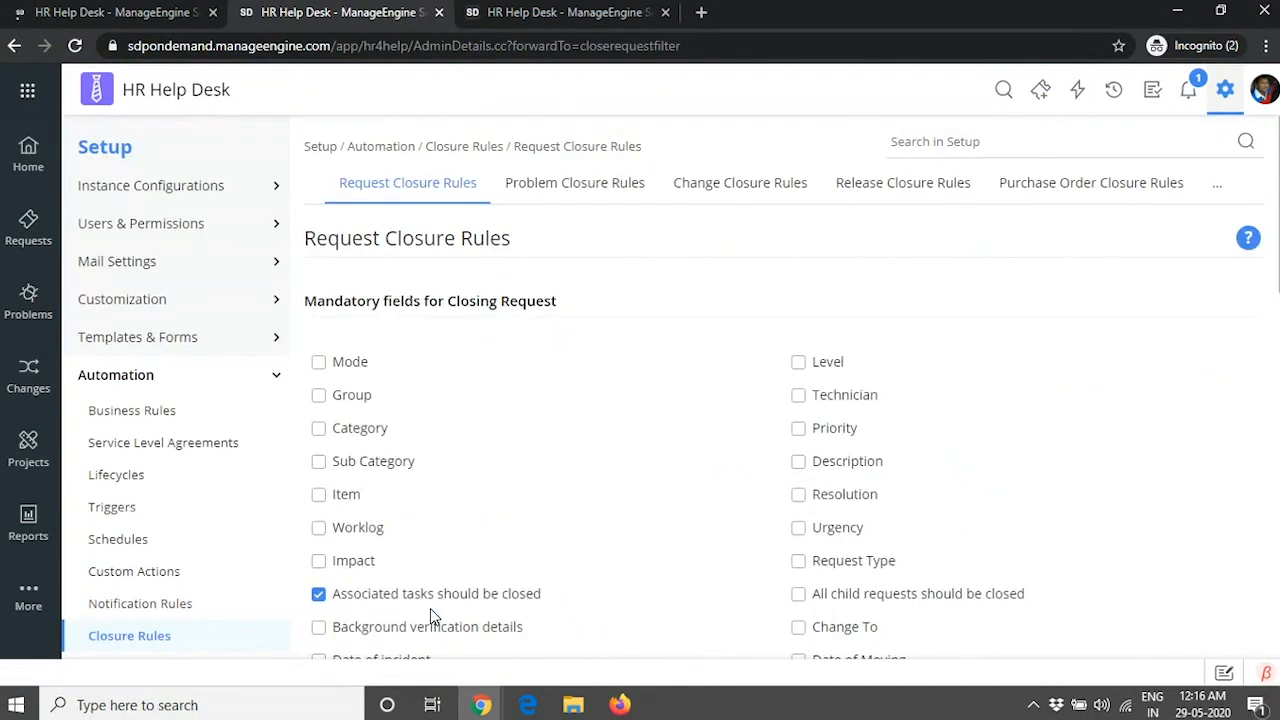
# - Check the onboarding request's status, and review the mandatory closing fields, user acknowledgment and closing options in the Request Closure Rules
pyautogui.click(130, 12)
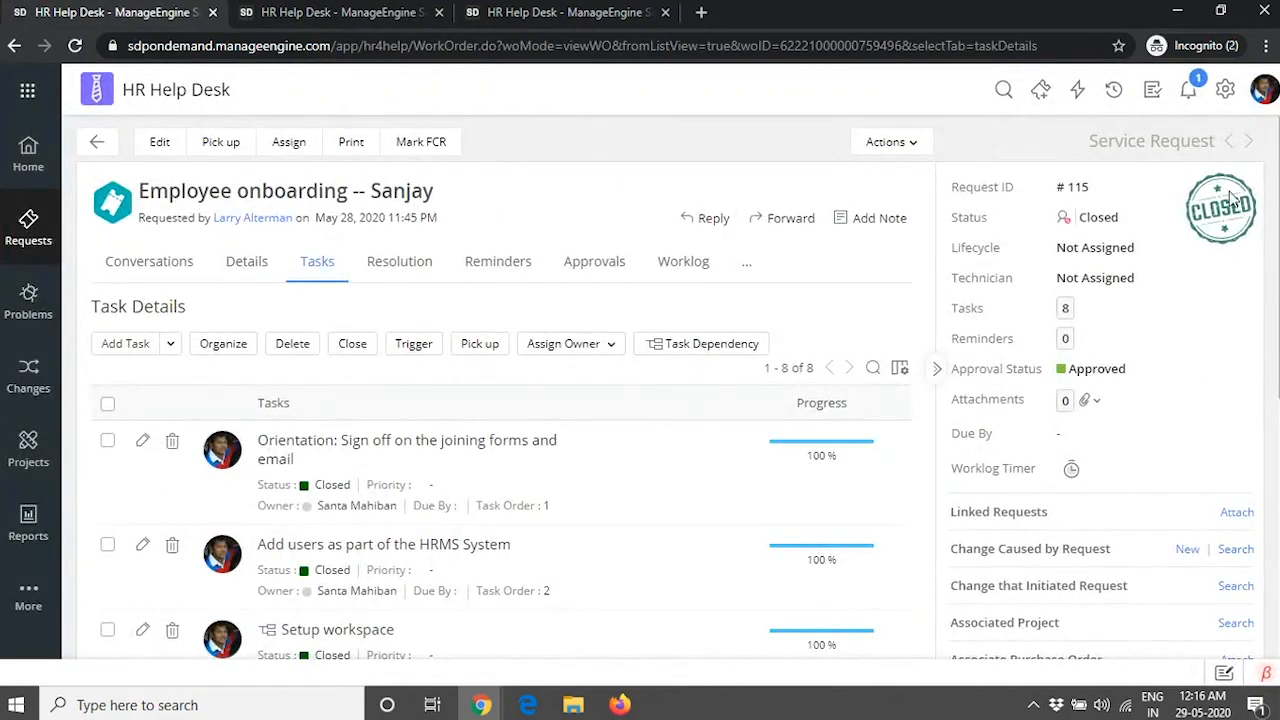
pyautogui.click(310, 12)
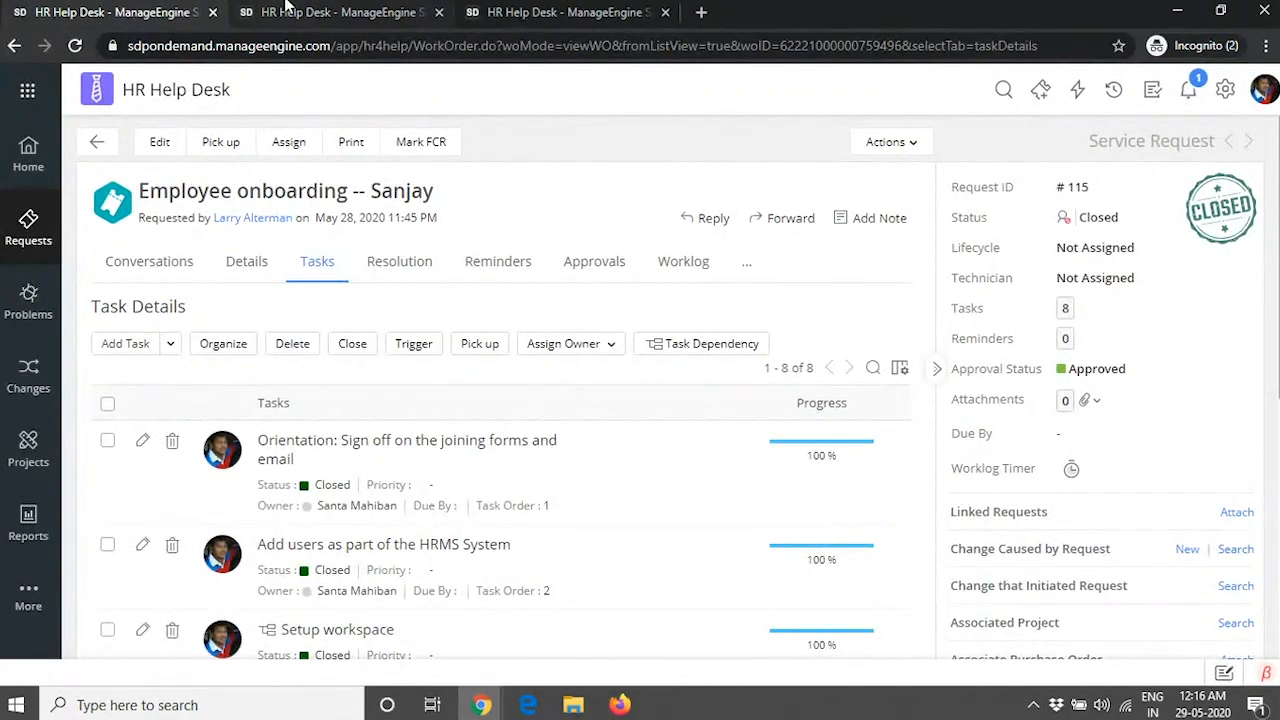
pyautogui.scroll(-1, 445, 424)
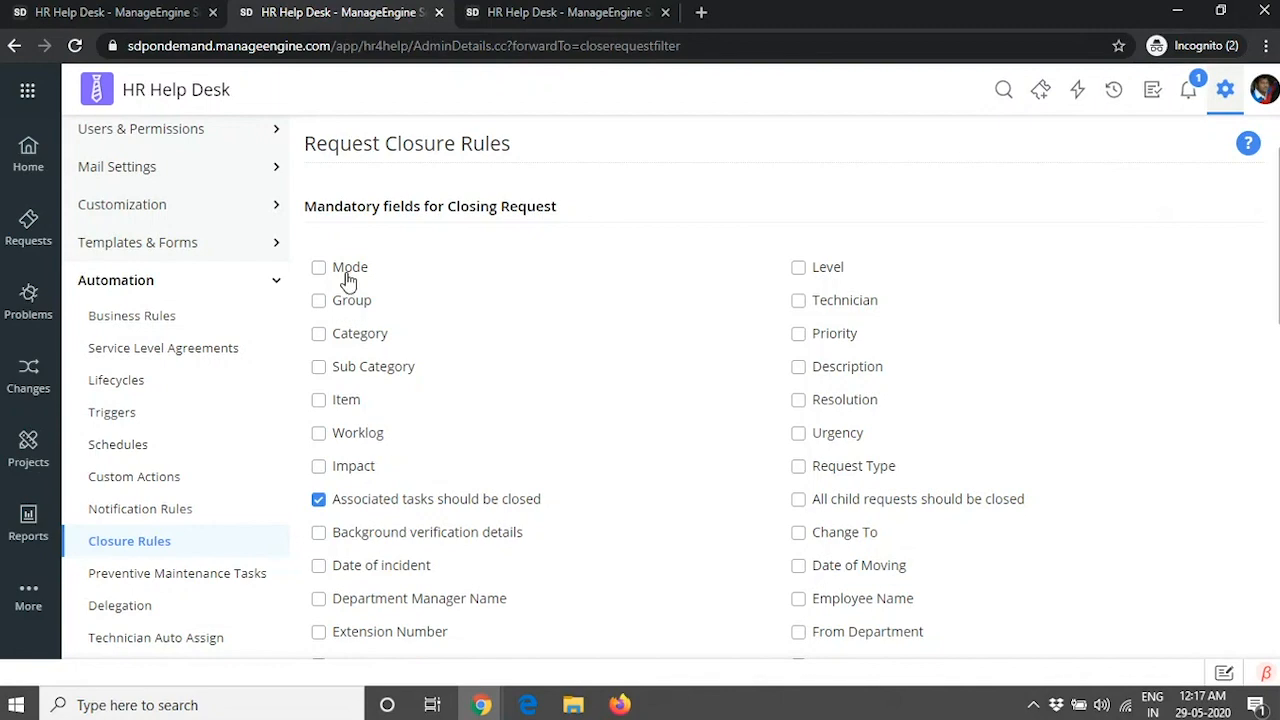
pyautogui.scroll(-3, 860, 440)
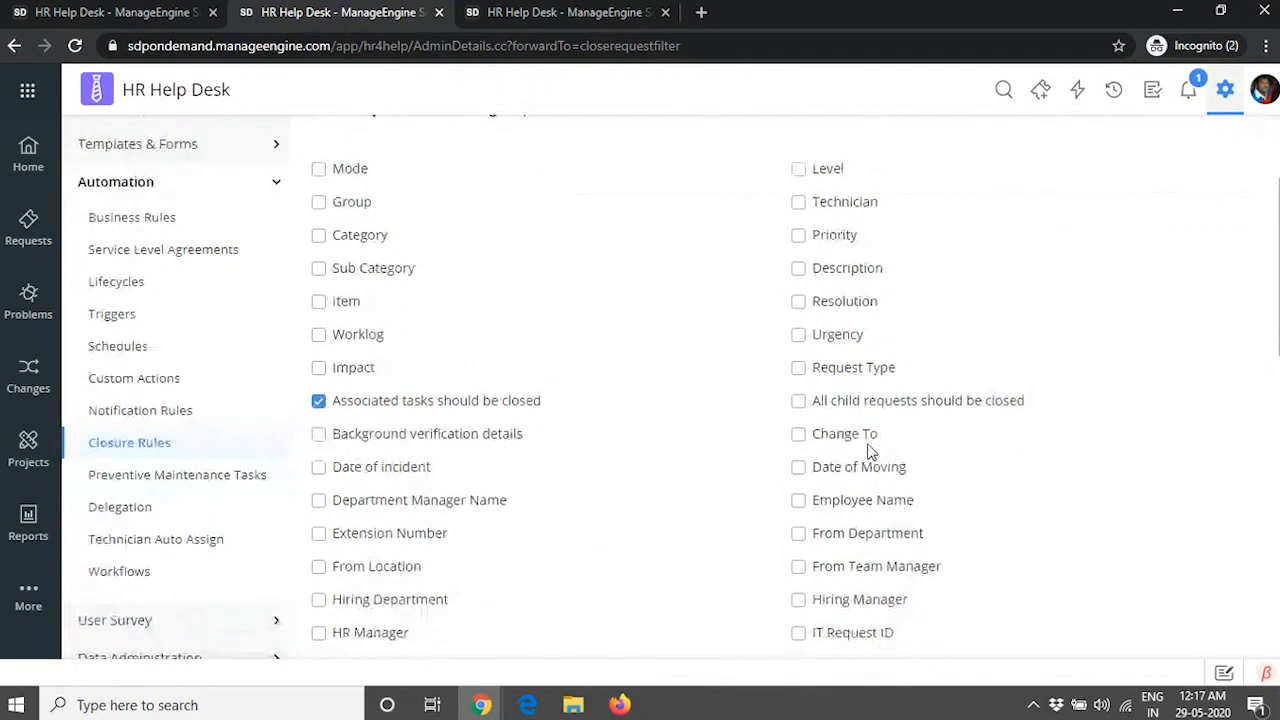
pyautogui.scroll(-4, 808, 403)
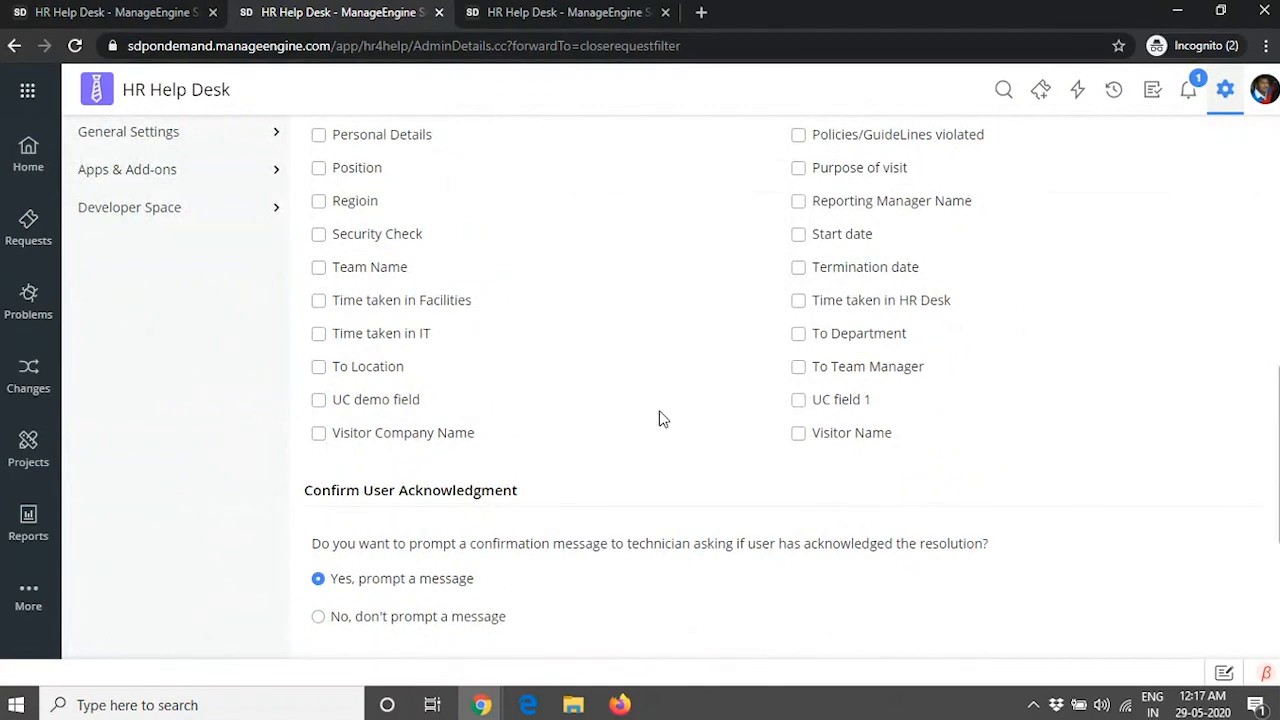
pyautogui.scroll(-3, 659, 412)
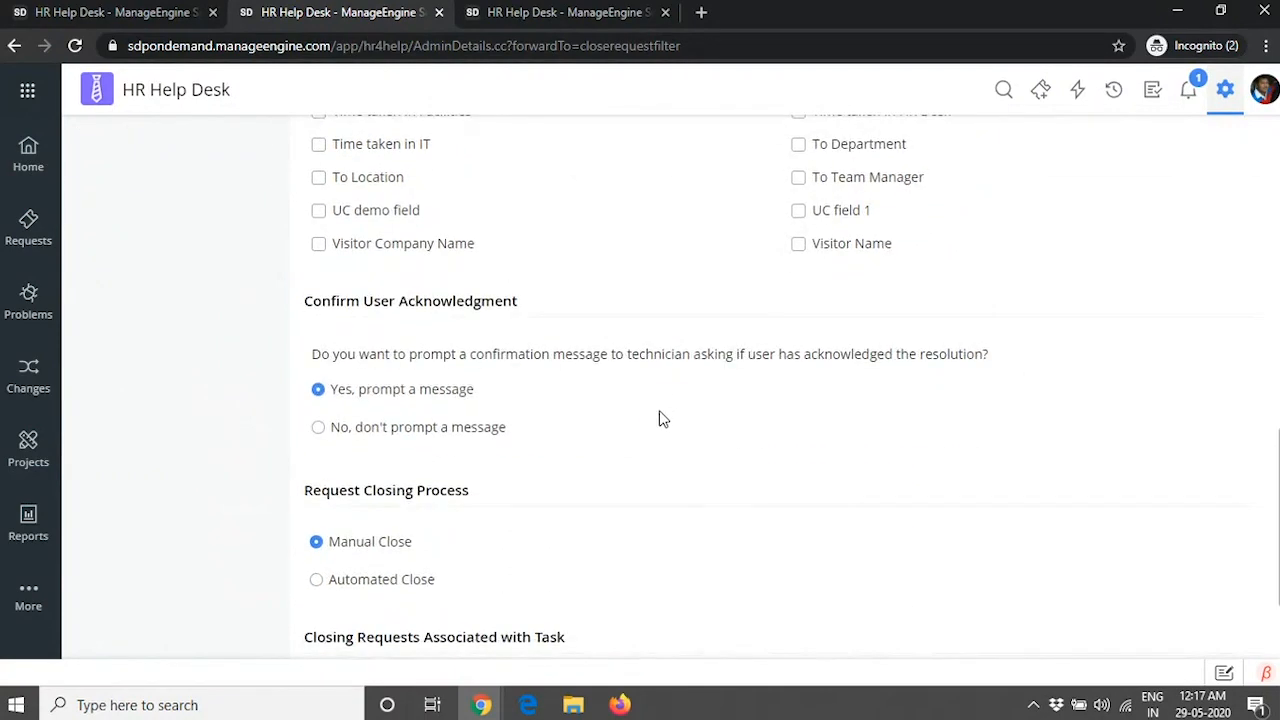
pyautogui.scroll(-1, 659, 418)
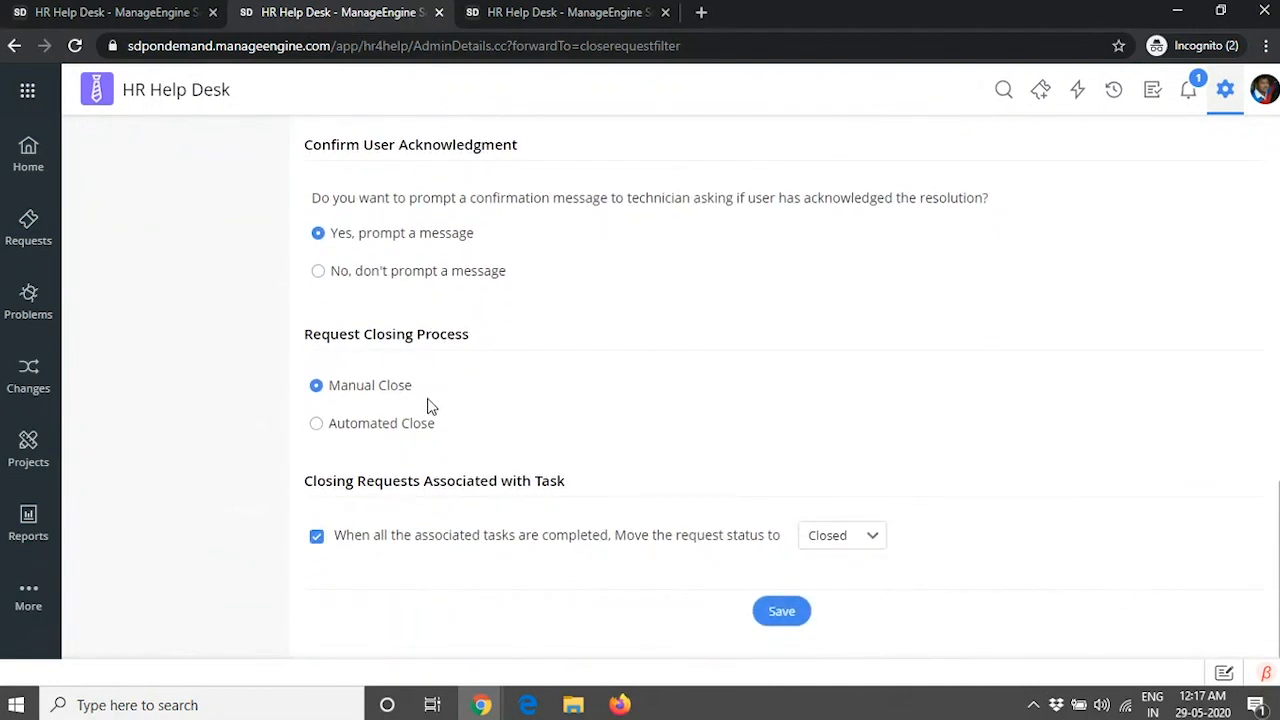
# - Set the request closing process to Automated Close with resolved requests closed after 1 day, and read the notes on automatic mode
pyautogui.click(364, 428)
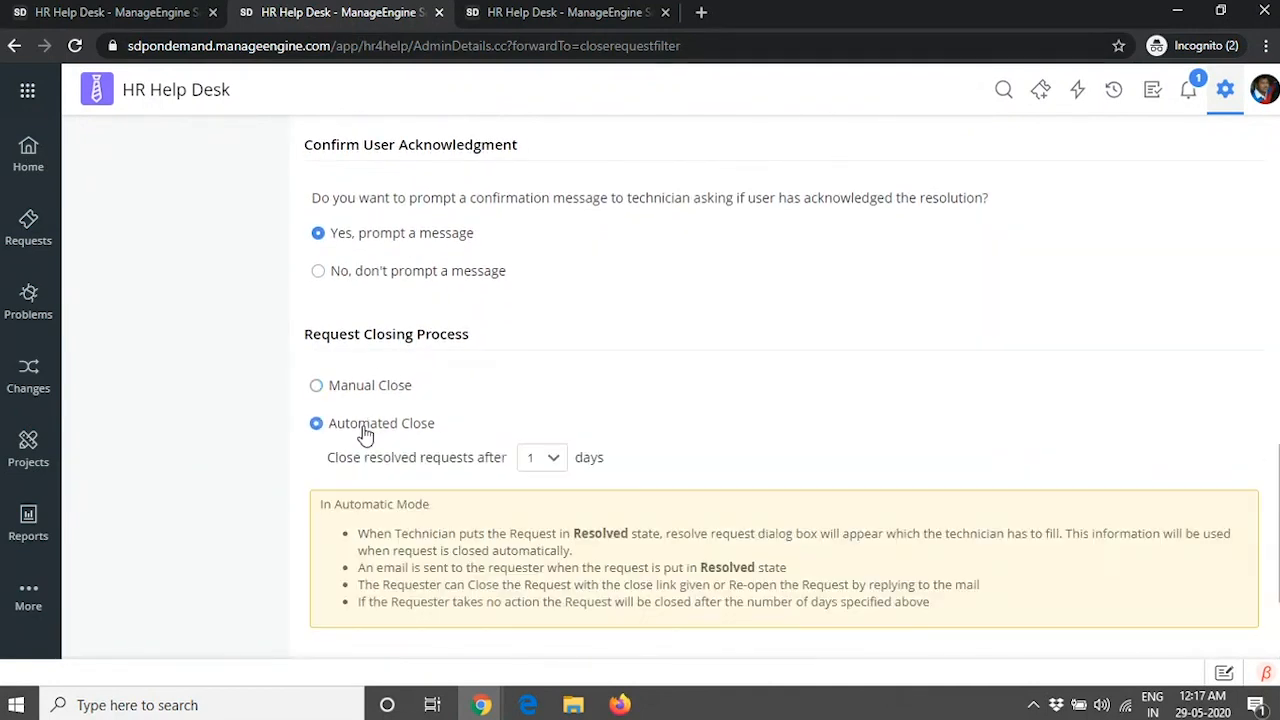
pyautogui.scroll(-2, 477, 423)
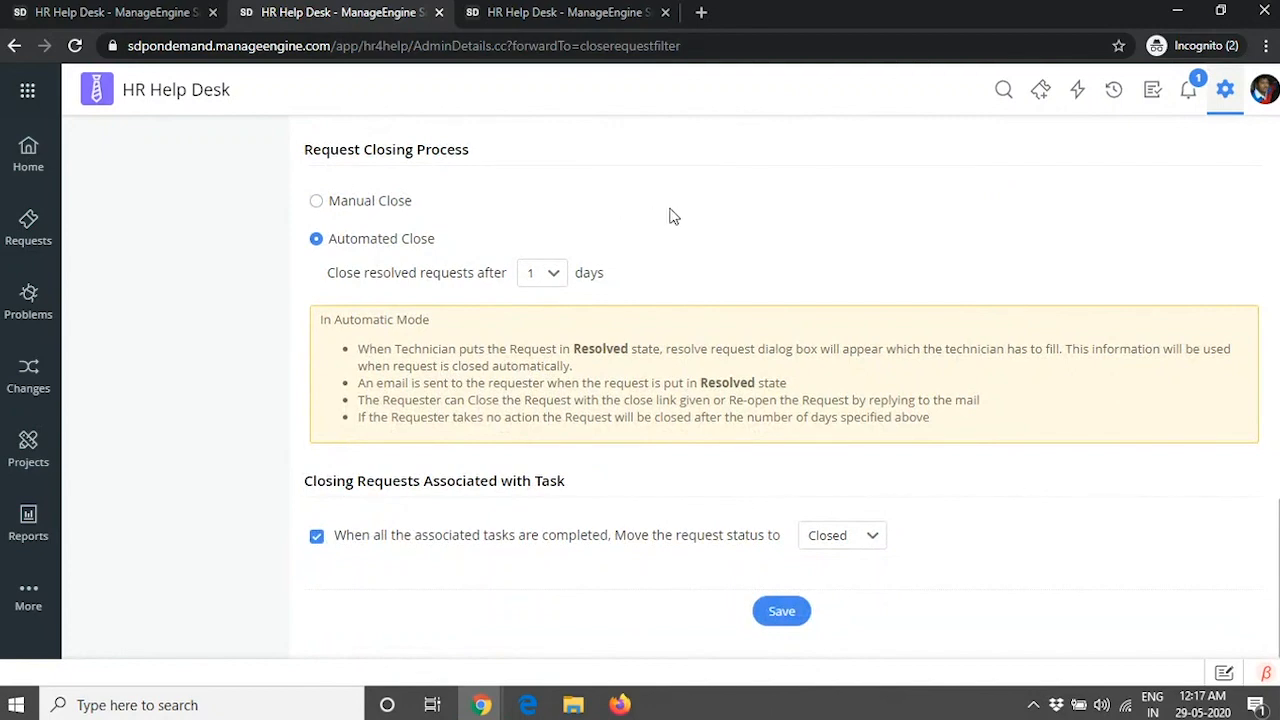
pyautogui.scroll(3, 678, 220)
pyautogui.scroll(-3, 680, 225)
pyautogui.moveTo(574, 348); pyautogui.dragTo(625, 348)
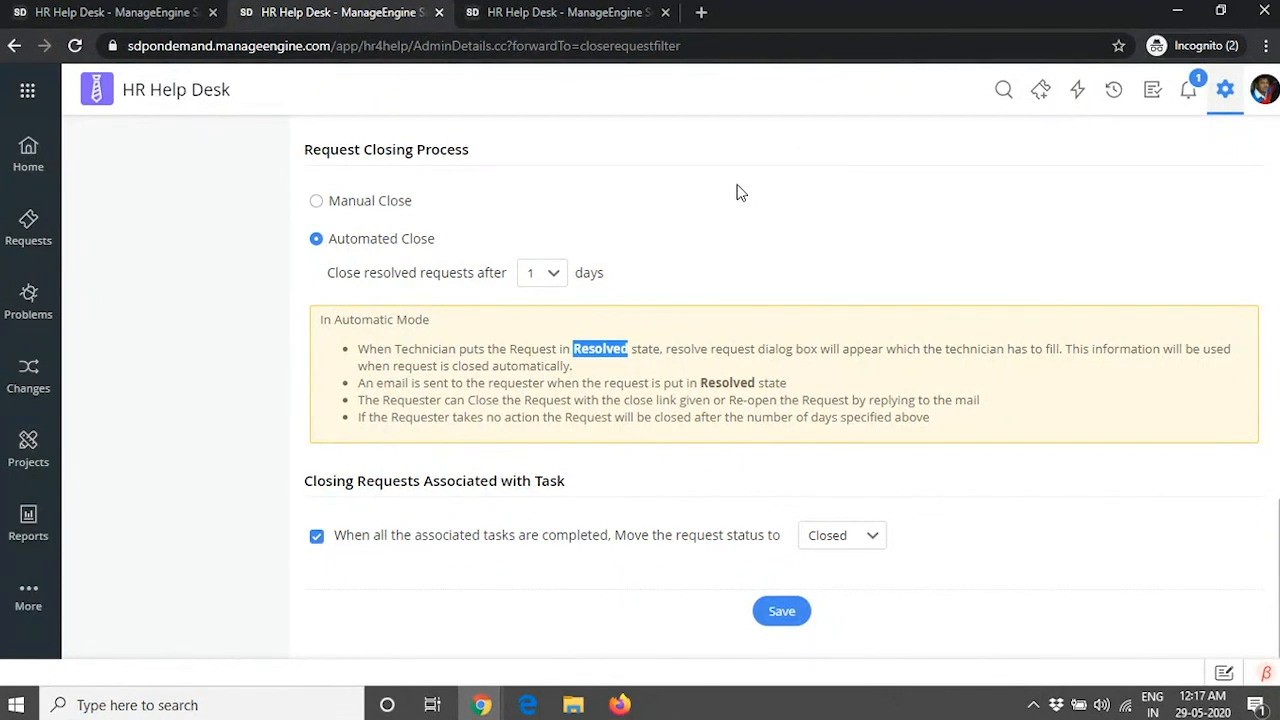
pyautogui.click(555, 274)
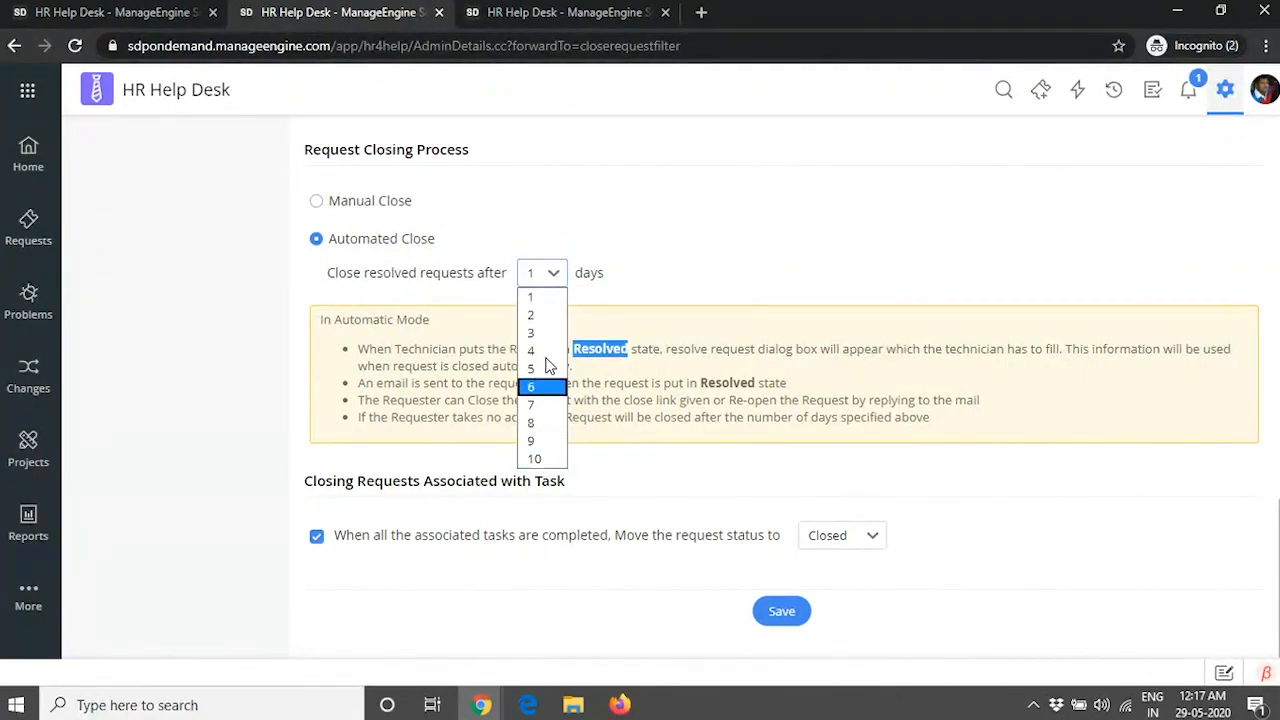
pyautogui.click(545, 298)
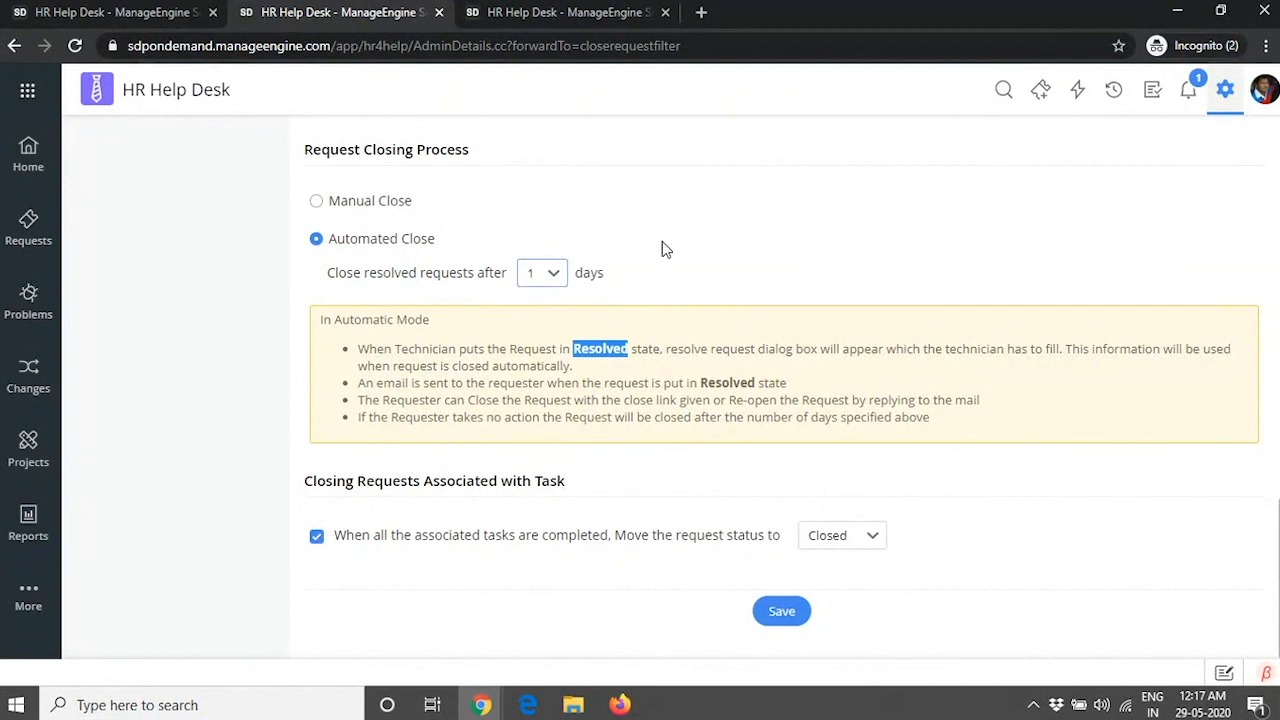
pyautogui.moveTo(337, 240); pyautogui.dragTo(436, 240)
pyautogui.click(738, 216)
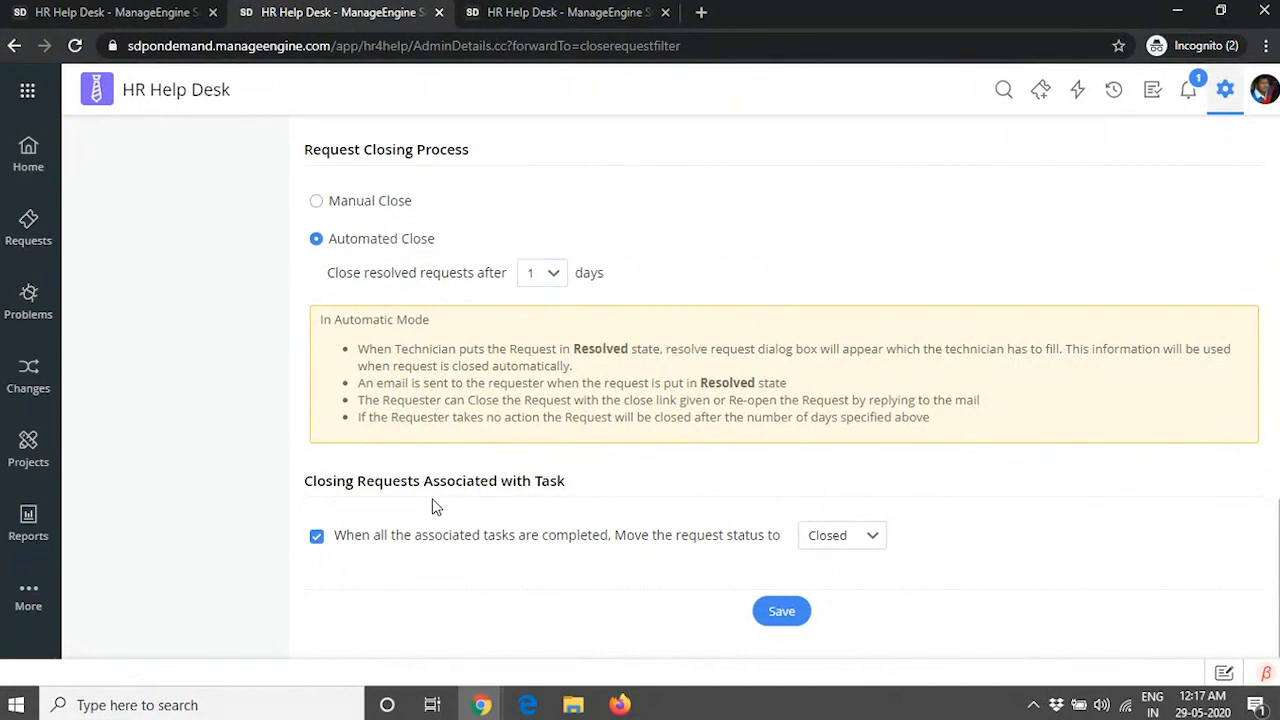
# - Compare the onboarding request's status with the closure rule that applies when all associated tasks are completed
pyautogui.click(163, 12)
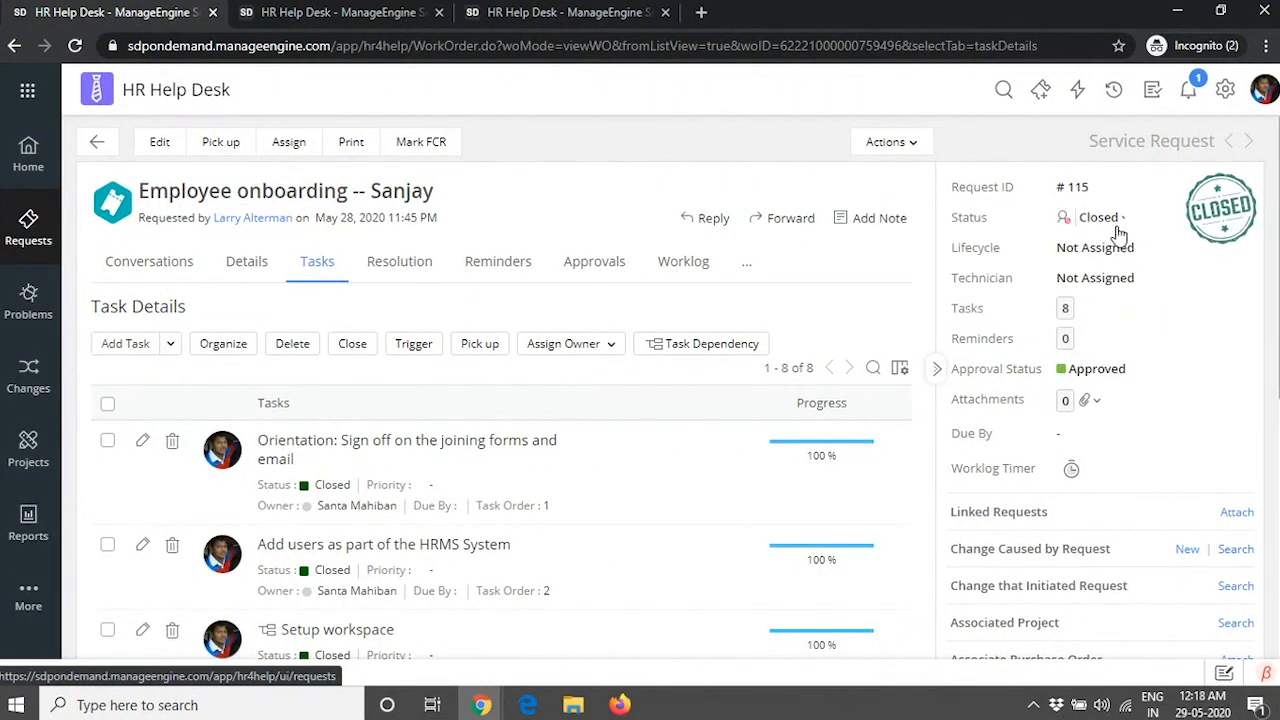
pyautogui.click(315, 10)
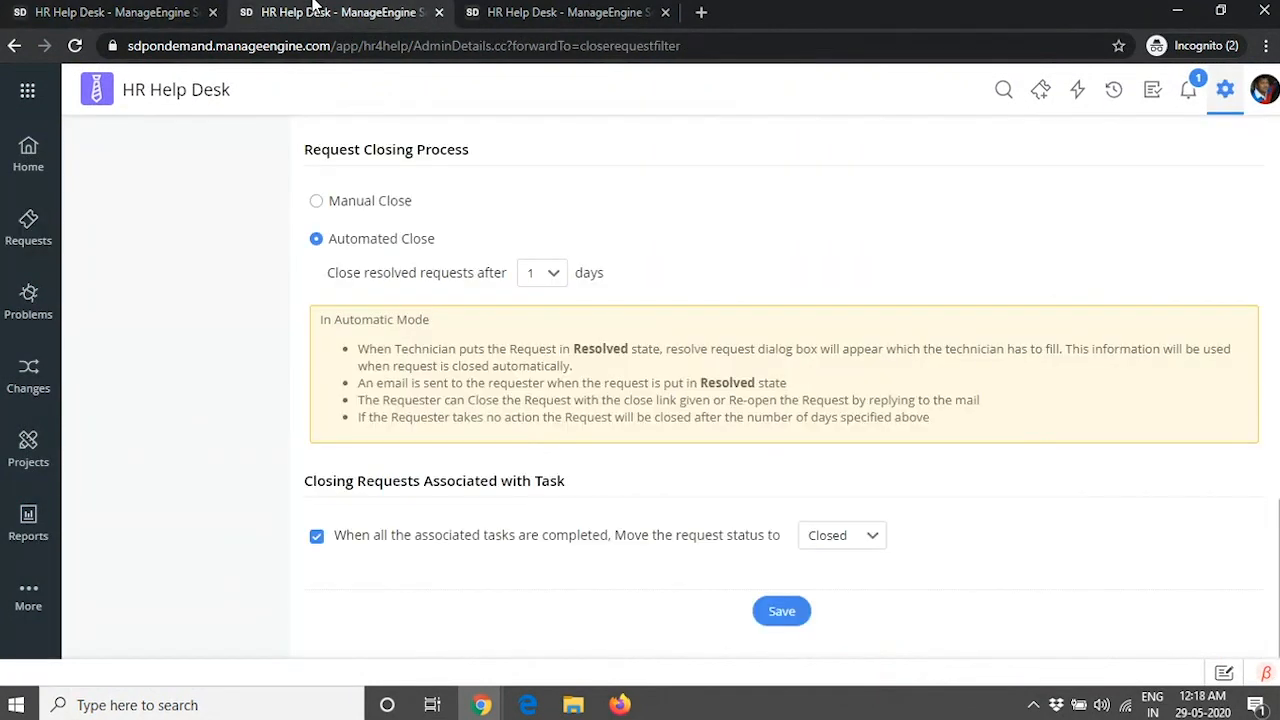
pyautogui.click(135, 10)
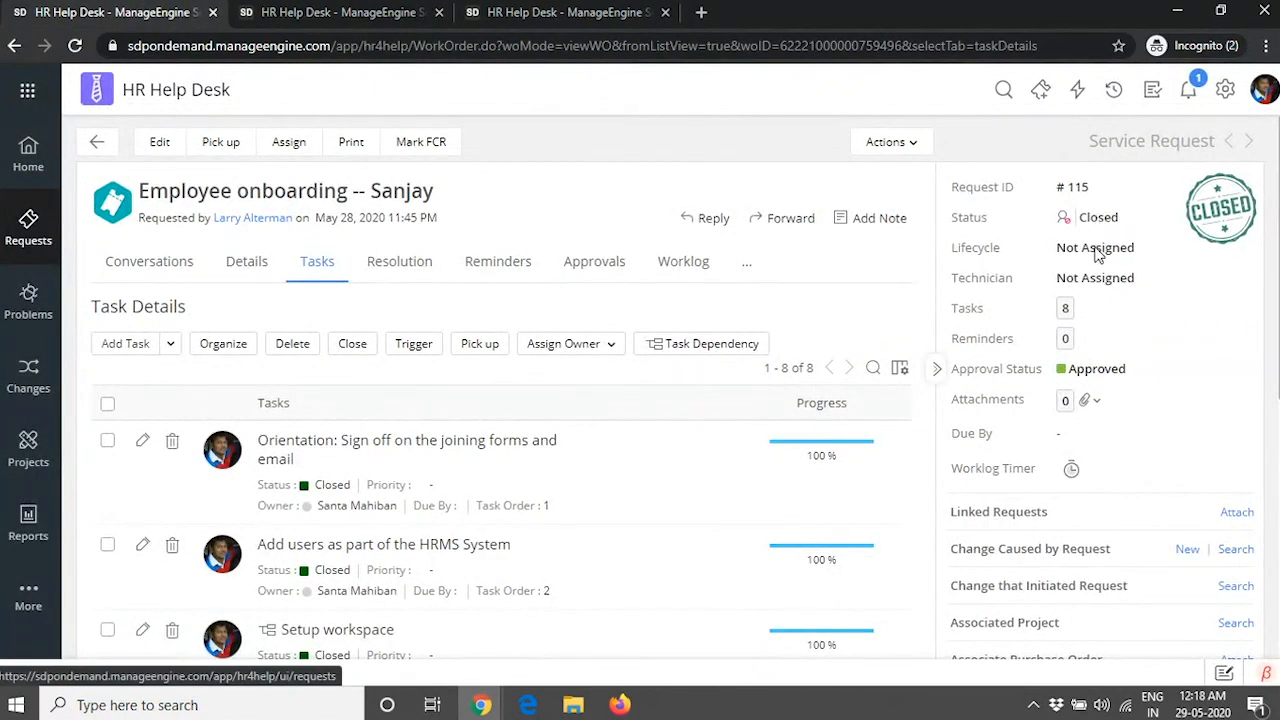
# - Review the status choices for requests whose associated tasks are all completed, and the Automated Close notes on re-opening requests by mail
pyautogui.click(310, 12)
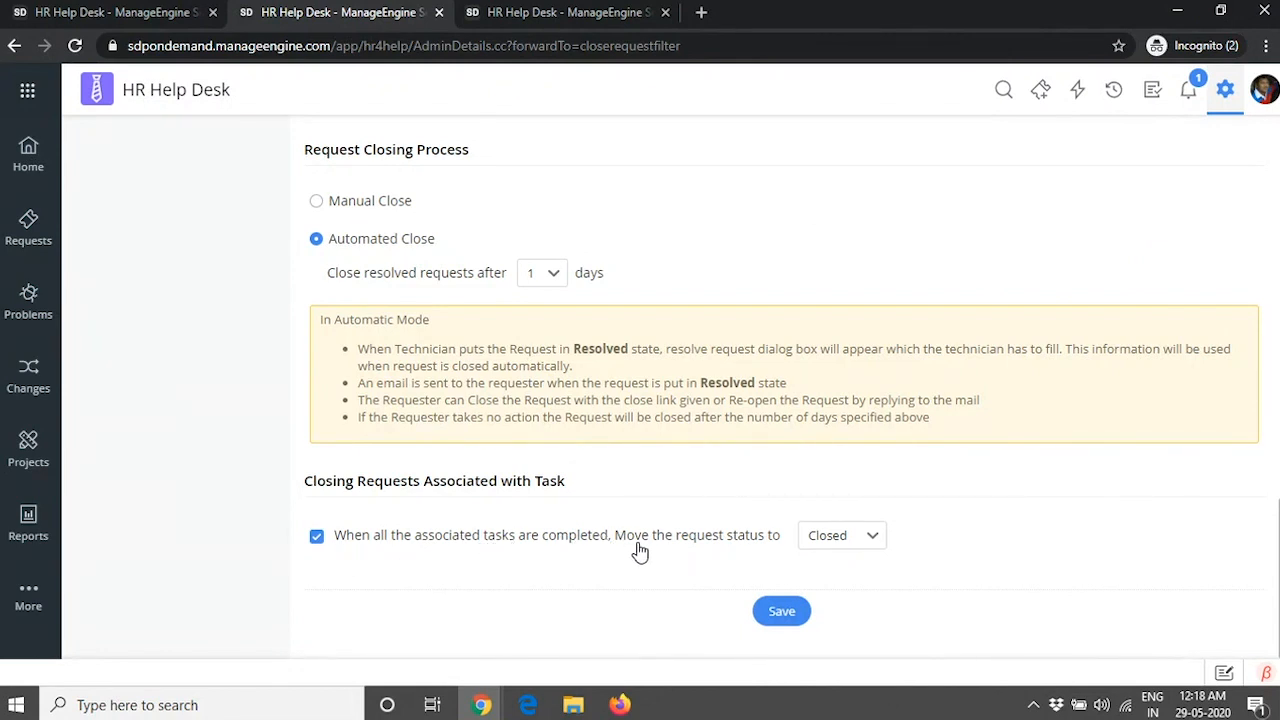
pyautogui.click(846, 541)
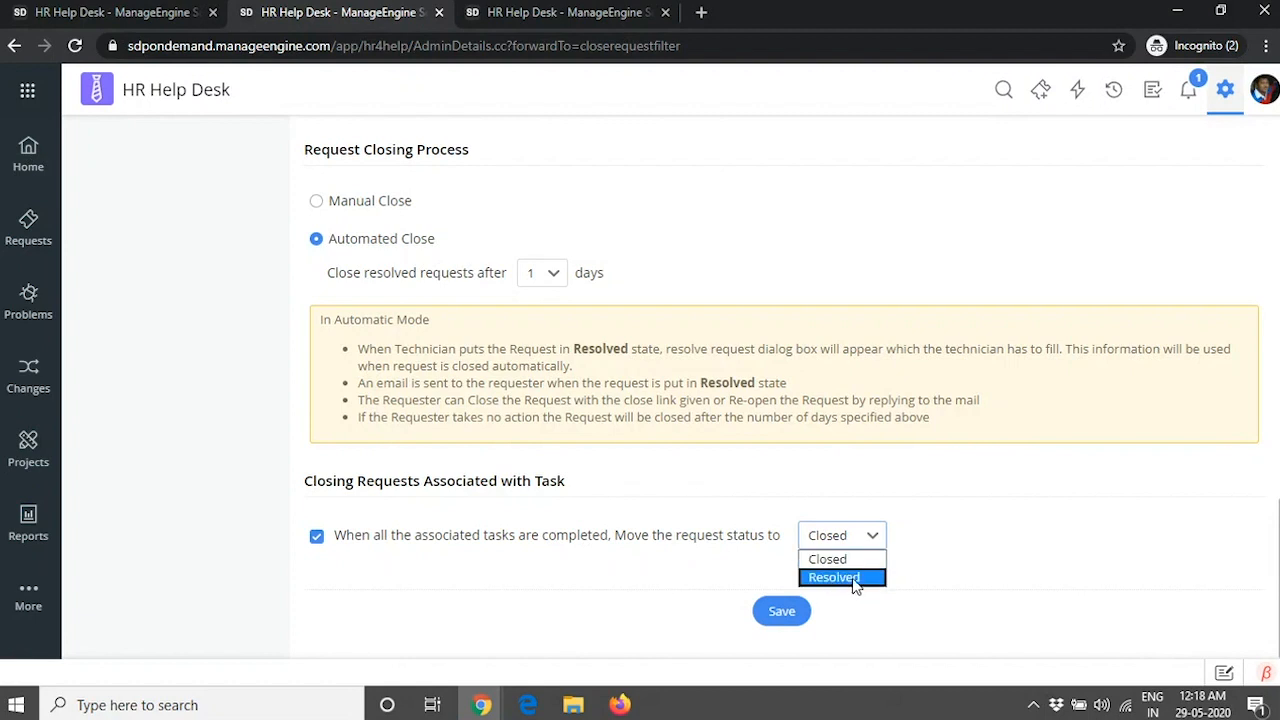
pyautogui.moveTo(626, 402); pyautogui.dragTo(990, 402)
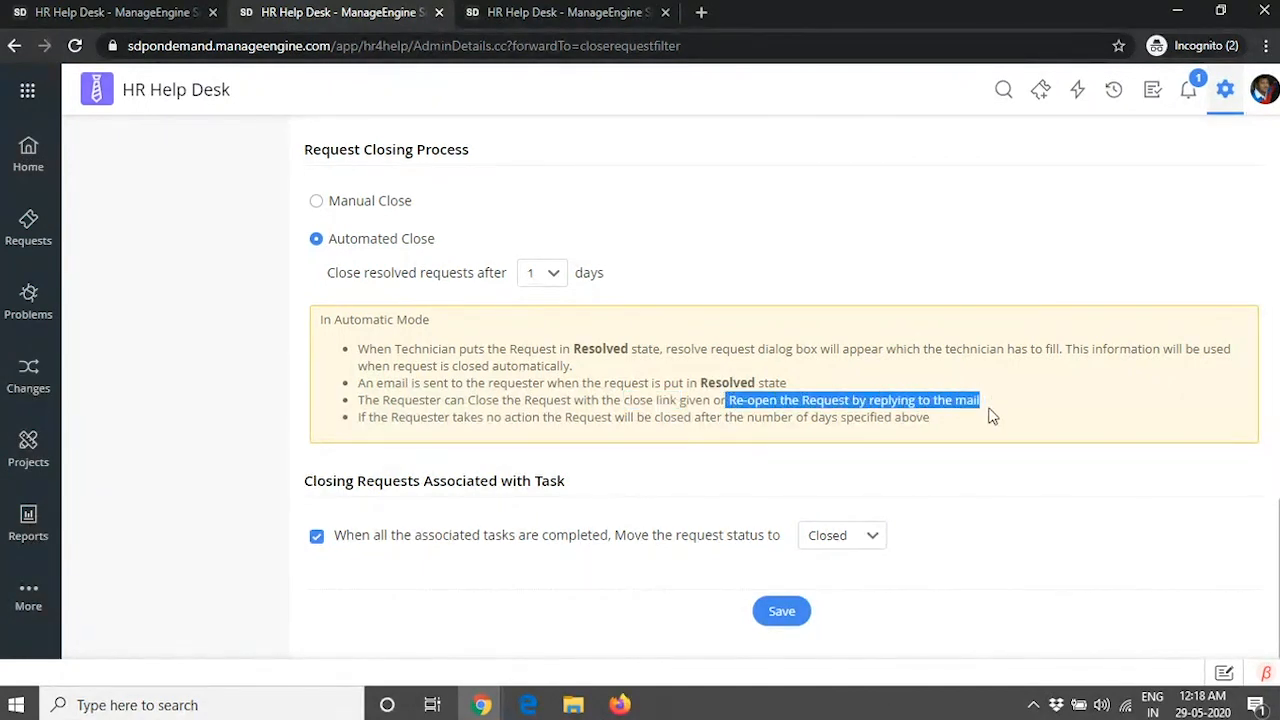
pyautogui.click(962, 478)
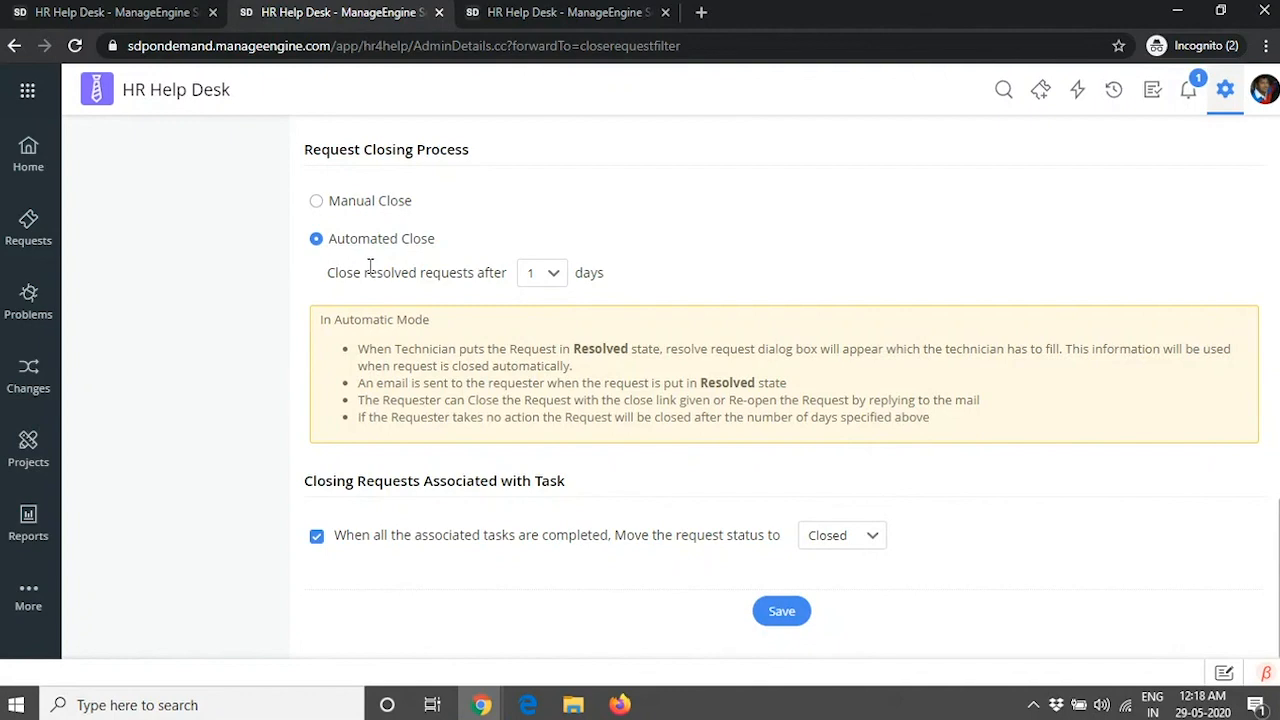
pyautogui.moveTo(330, 238); pyautogui.dragTo(486, 240)
pyautogui.click(634, 266)
pyautogui.scroll(3, 640, 273)
pyautogui.scroll(10, 640, 273)
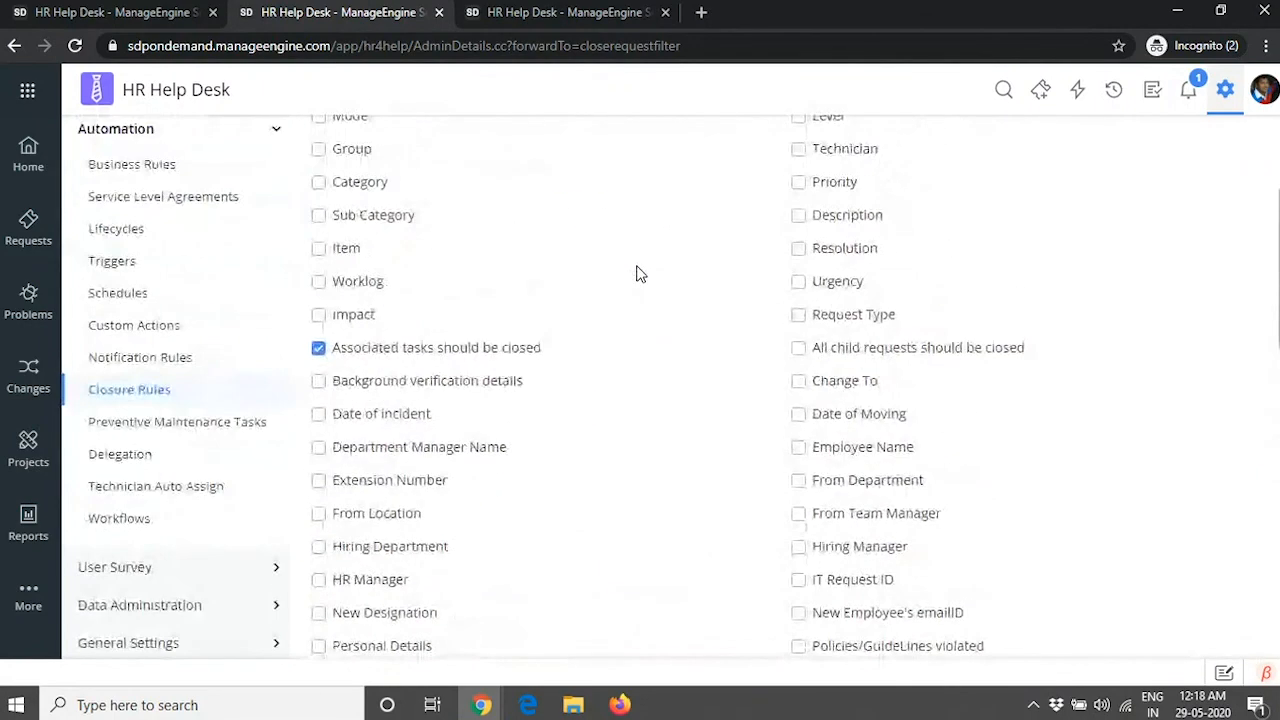
# - Open the request Notification Rules in the automation setup and review the requester and technician notification options
pyautogui.hotkey('alt', 'Tab')
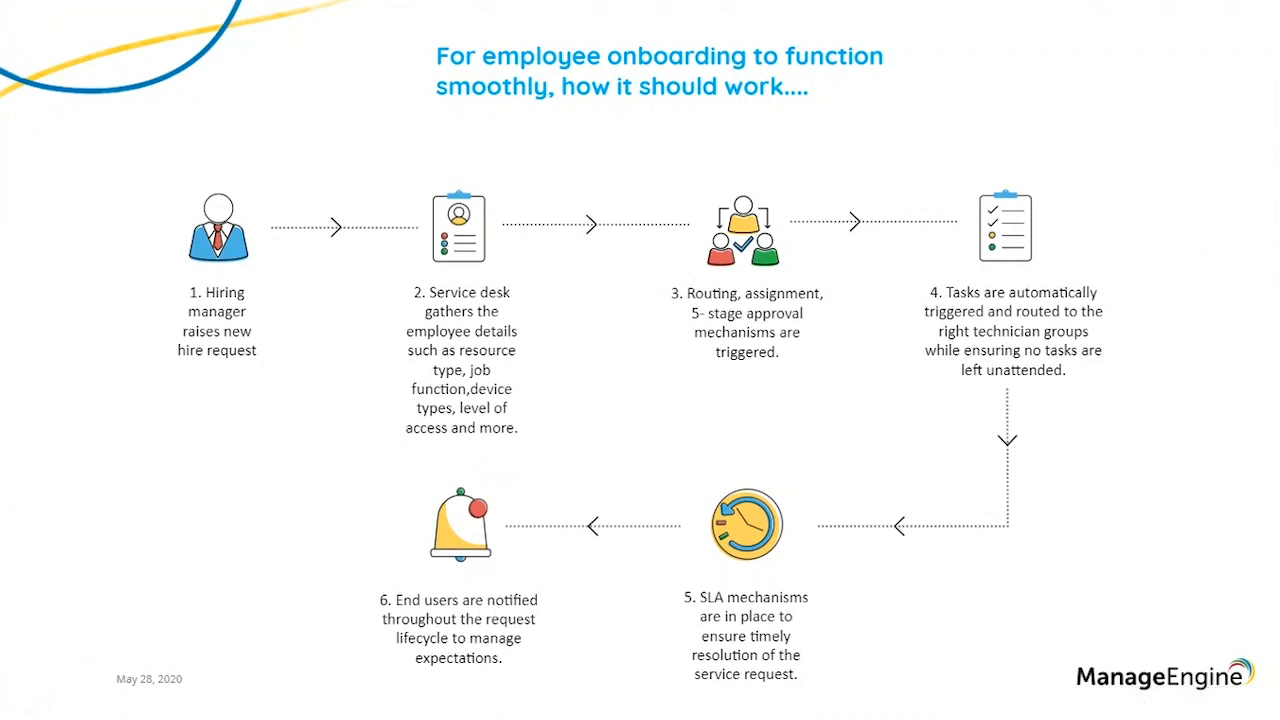
pyautogui.hotkey('alt', 'Tab')
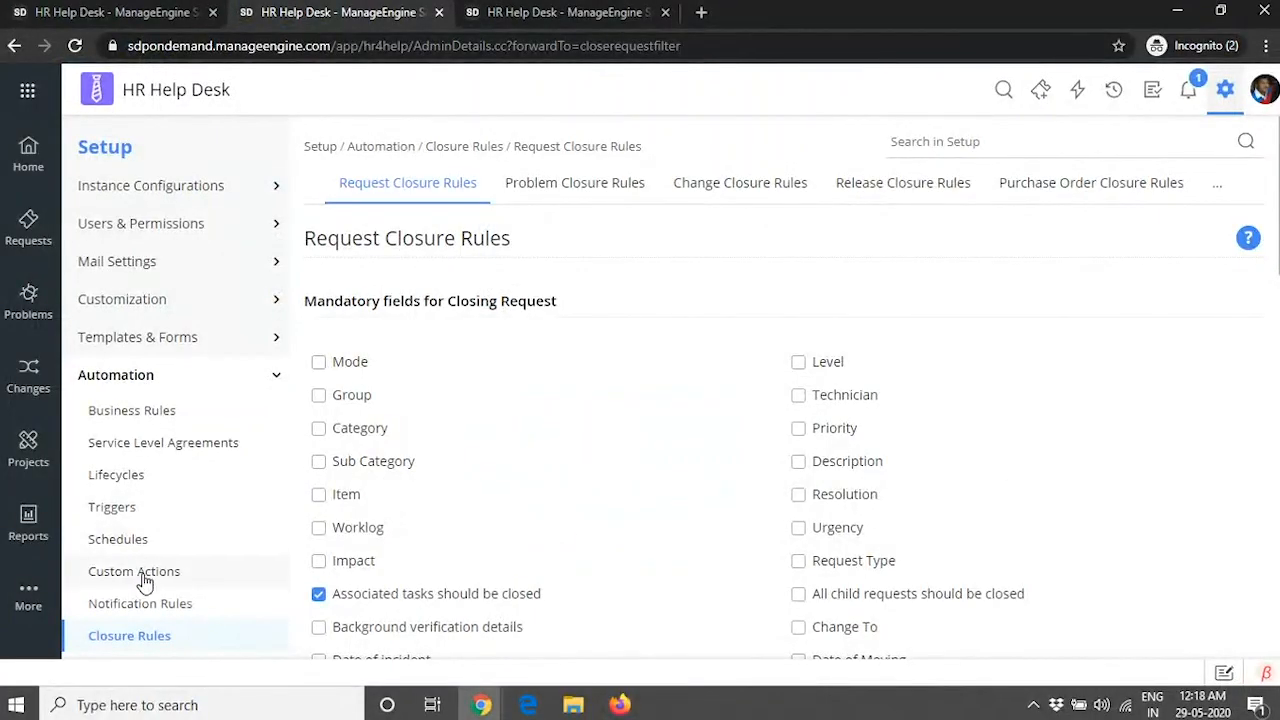
pyautogui.click(149, 604)
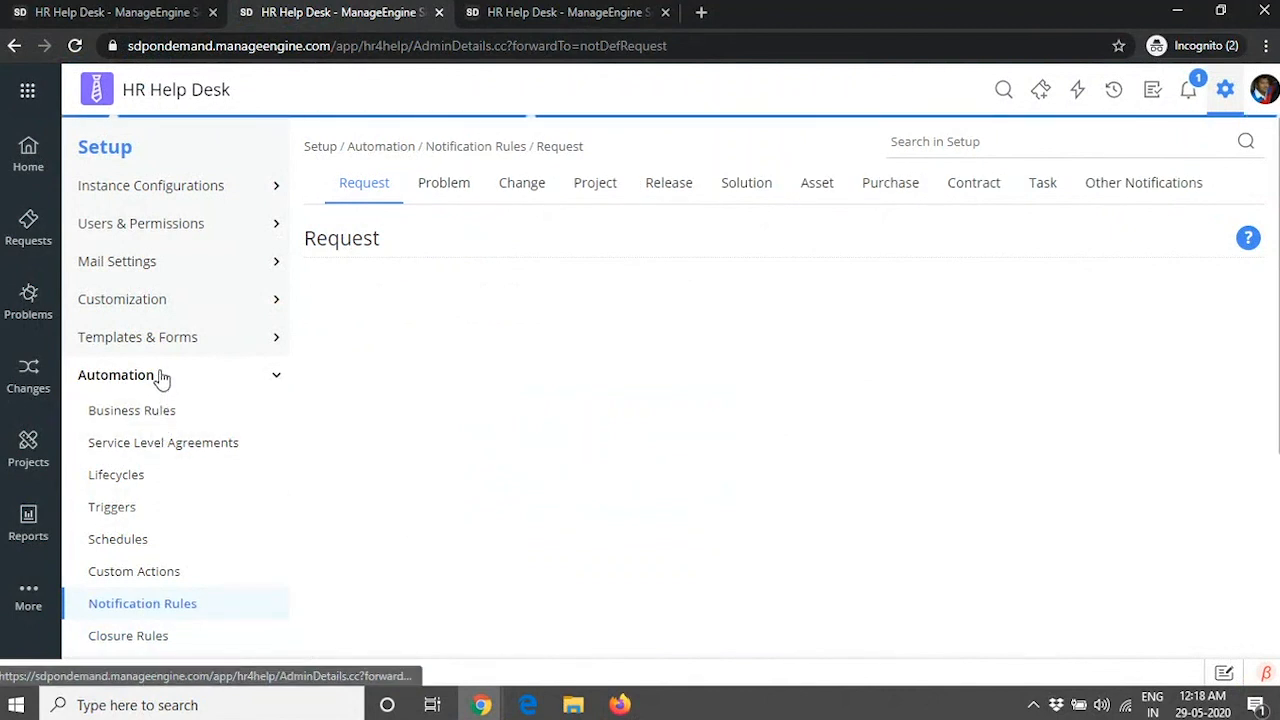
pyautogui.moveTo(919, 322)
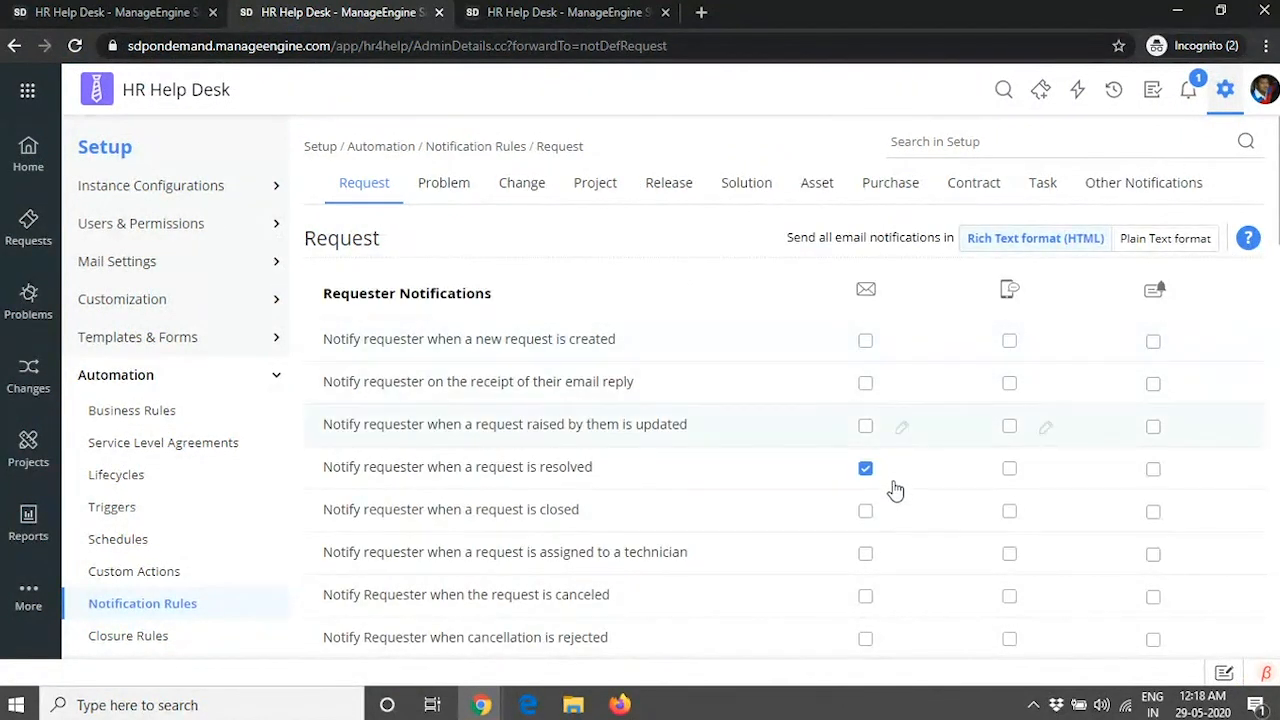
pyautogui.scroll(-1, 894, 490)
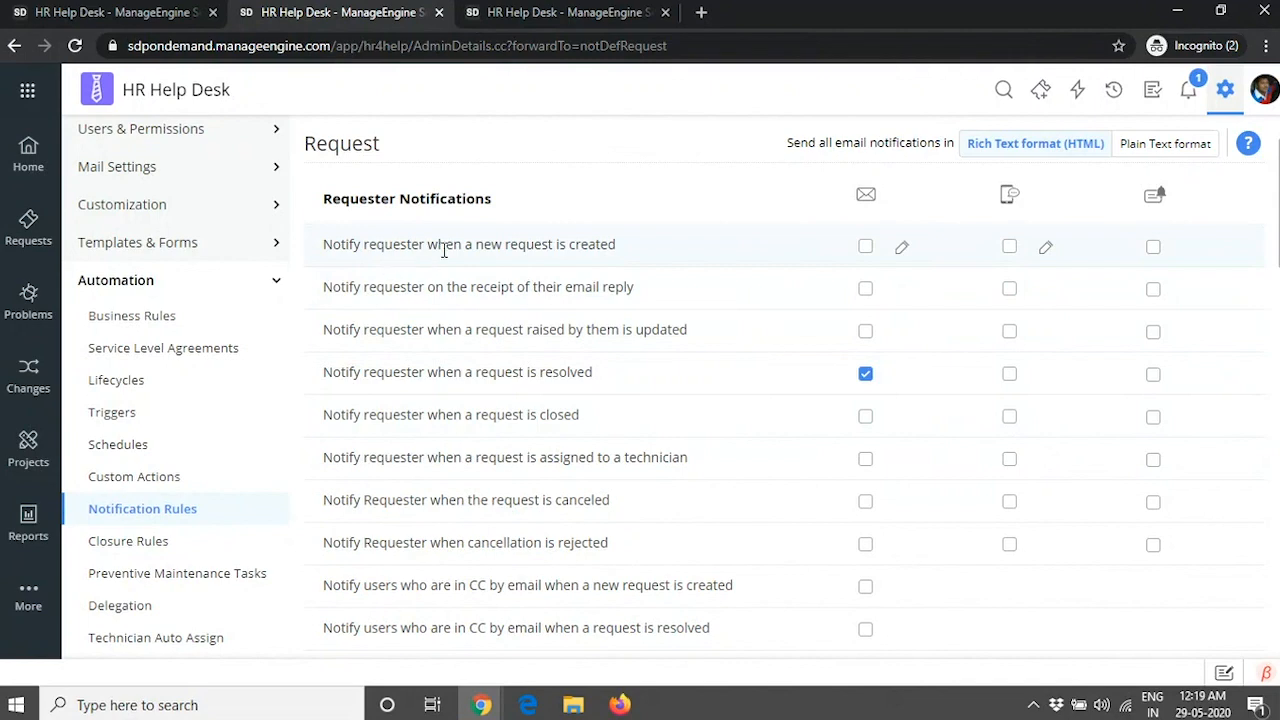
pyautogui.scroll(-2, 698, 258)
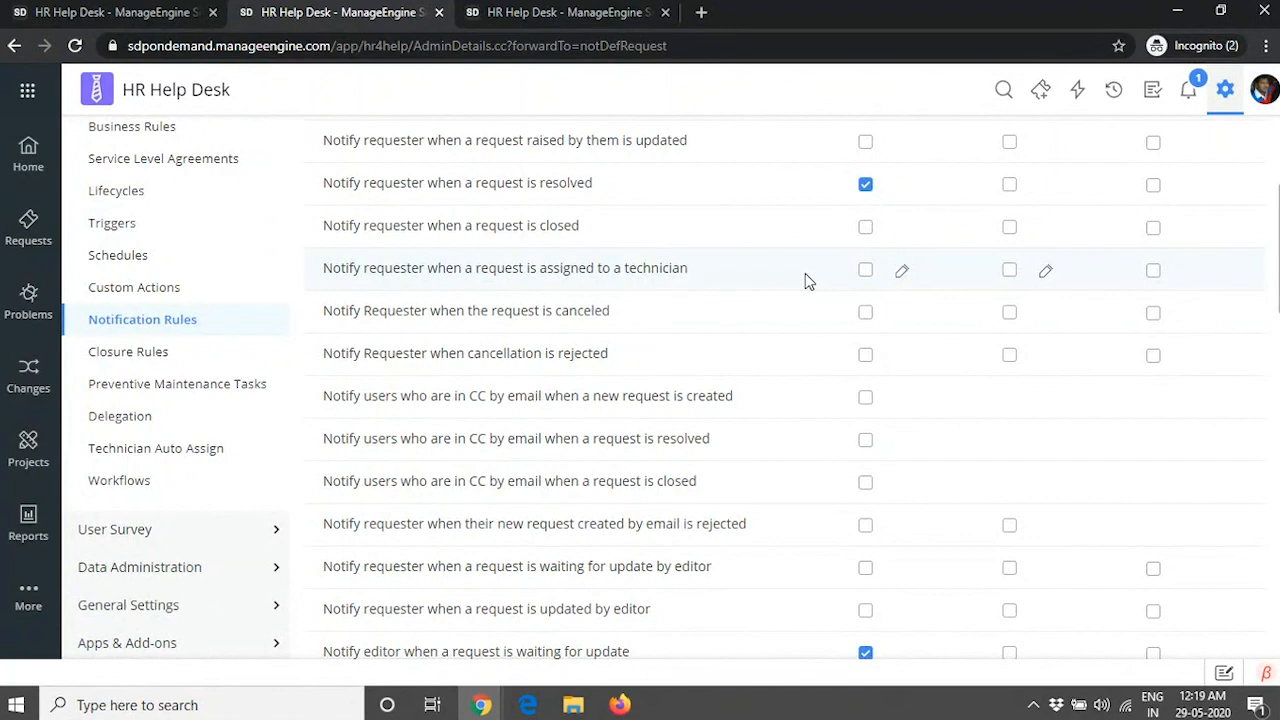
pyautogui.scroll(-5, 808, 281)
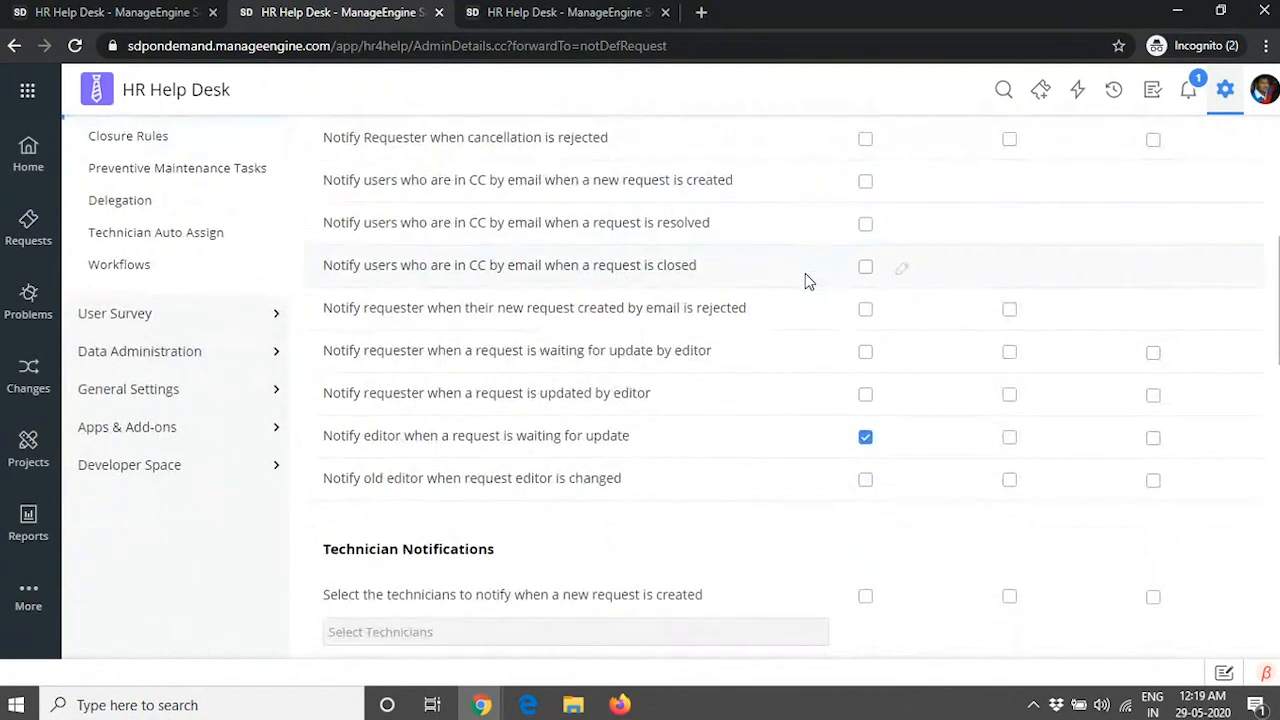
pyautogui.scroll(-1, 808, 281)
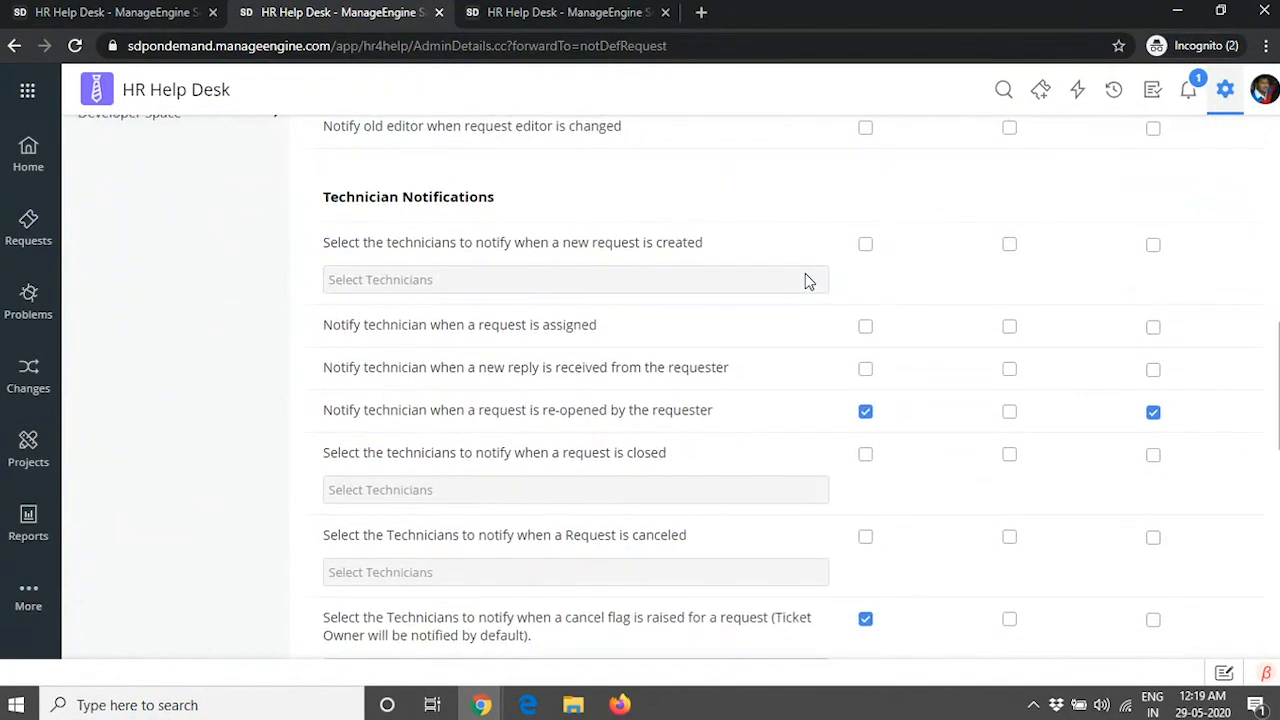
# - Turn on technician email notifications for new requester replies and assigned requests, and view the assignment notification's template without changing it
pyautogui.click(865, 371)
pyautogui.click(865, 328)
pyautogui.click(901, 329)
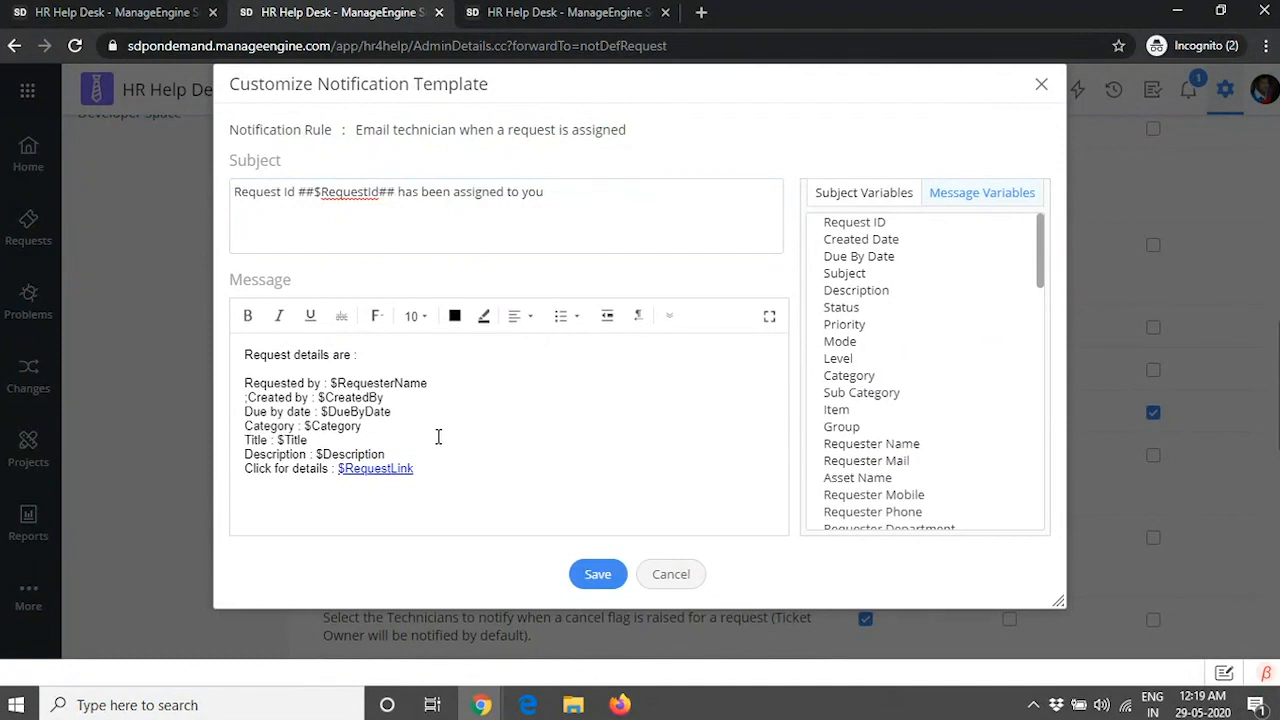
pyautogui.click(686, 577)
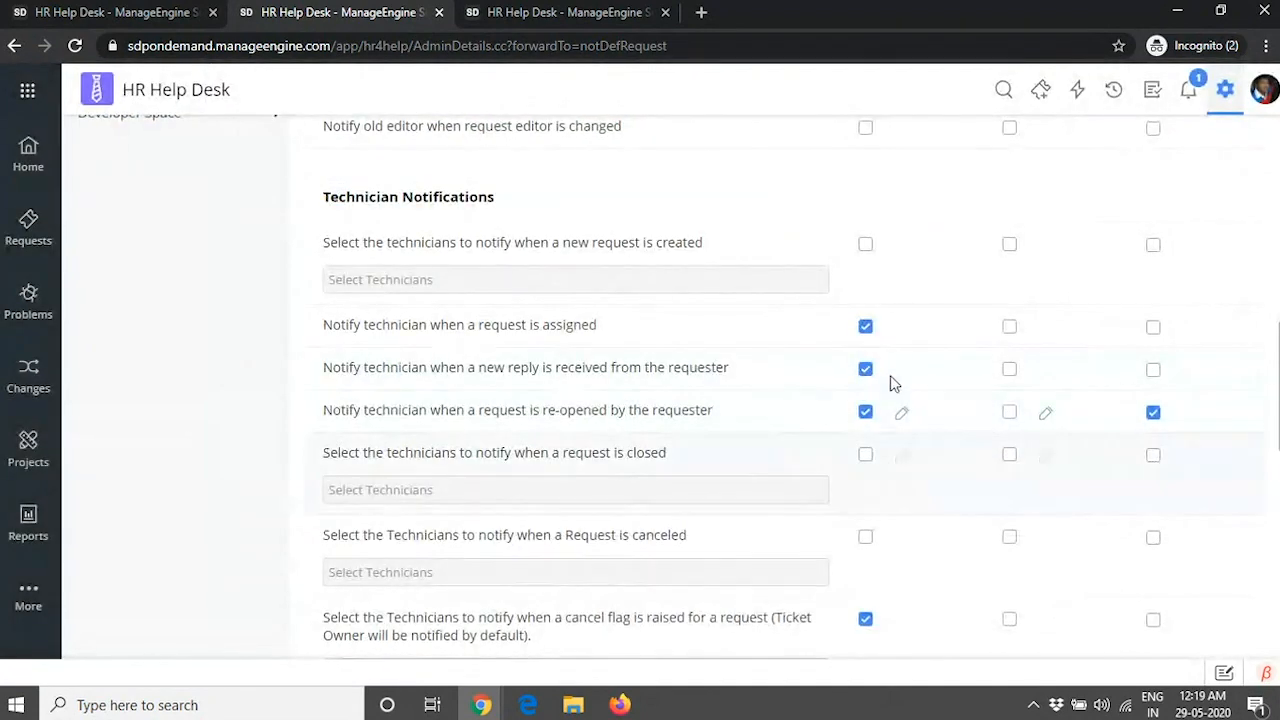
# - Recheck the requester notifications, and start a new business rule under the Service Request Business Rules
pyautogui.scroll(15, 870, 481)
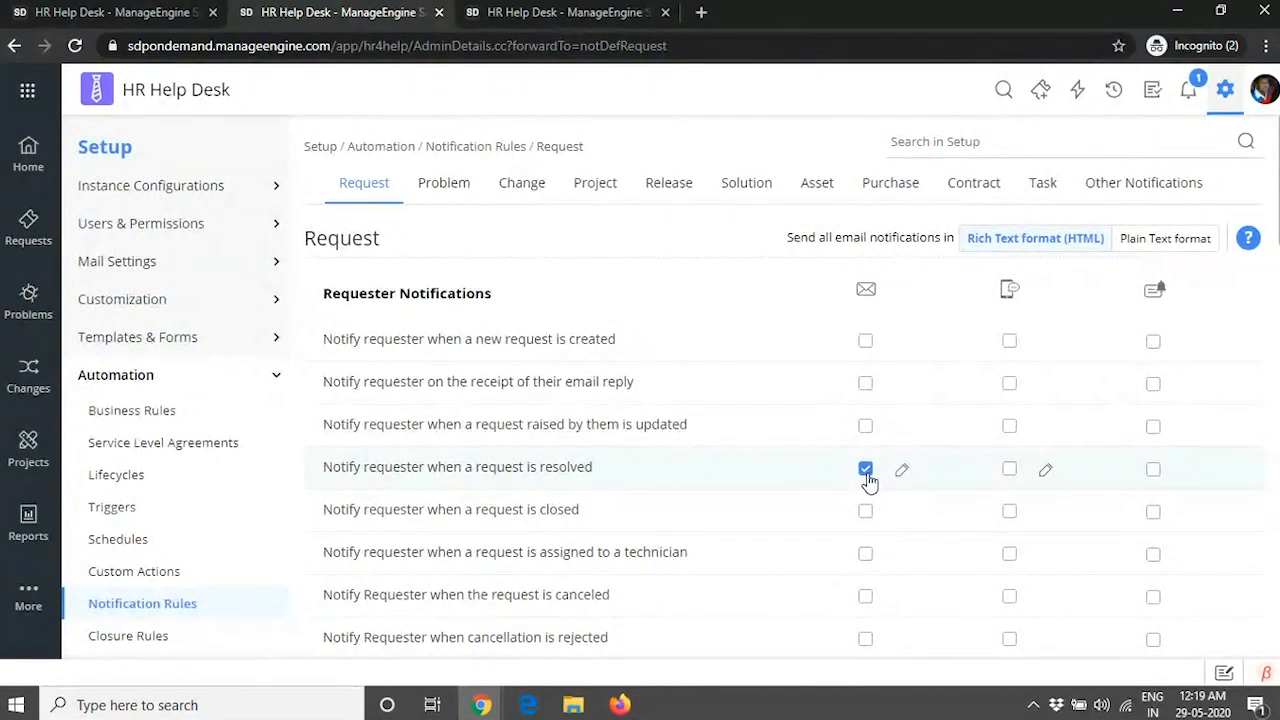
pyautogui.scroll(-3, 760, 367)
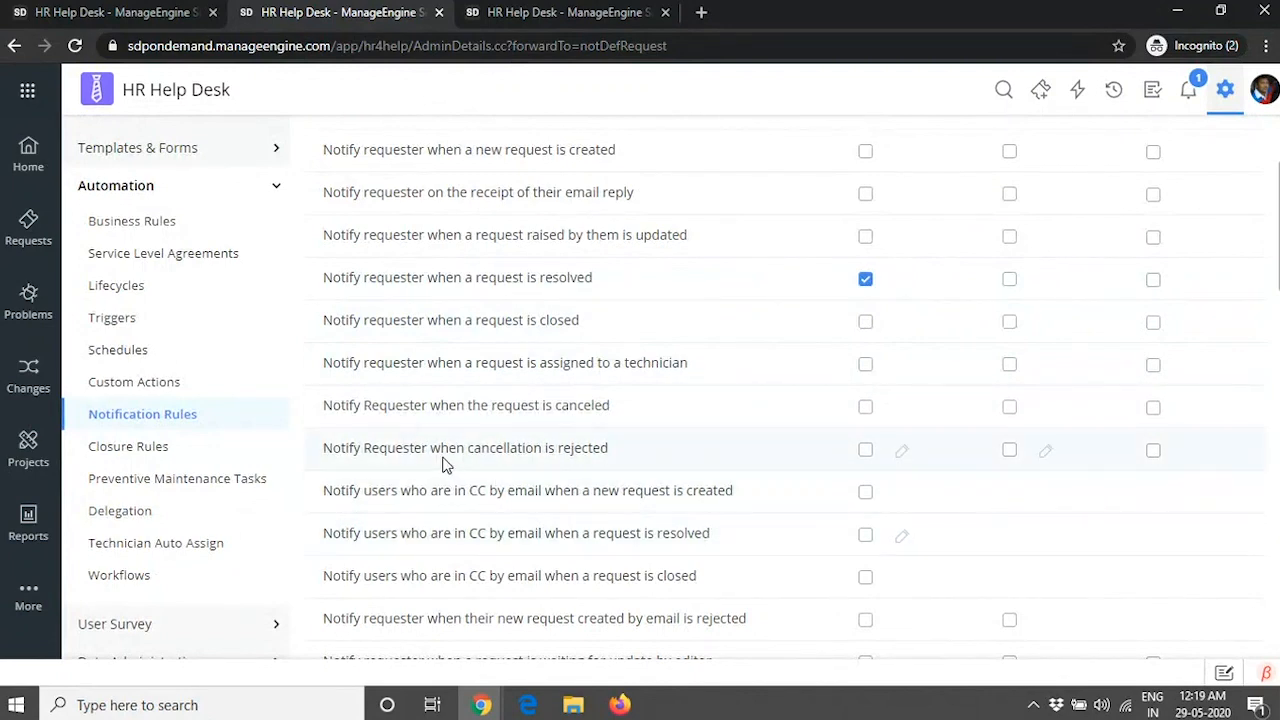
pyautogui.scroll(3, 430, 463)
pyautogui.click(171, 423)
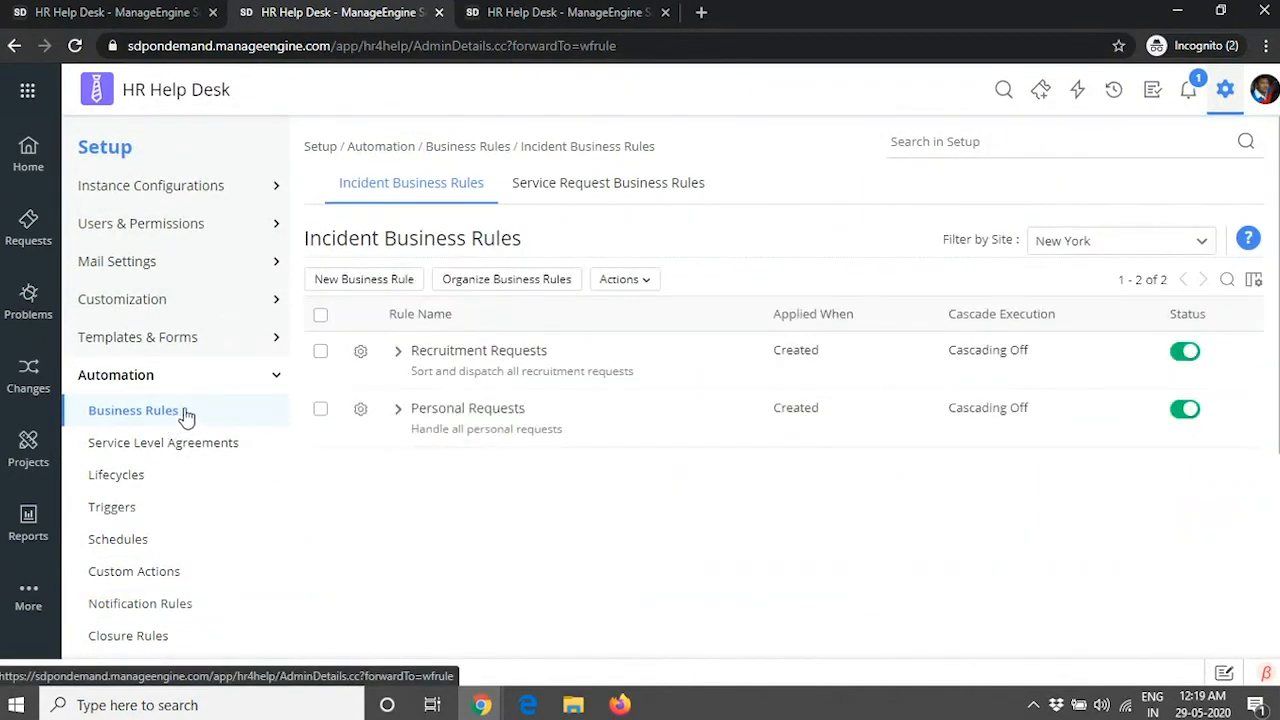
pyautogui.click(365, 287)
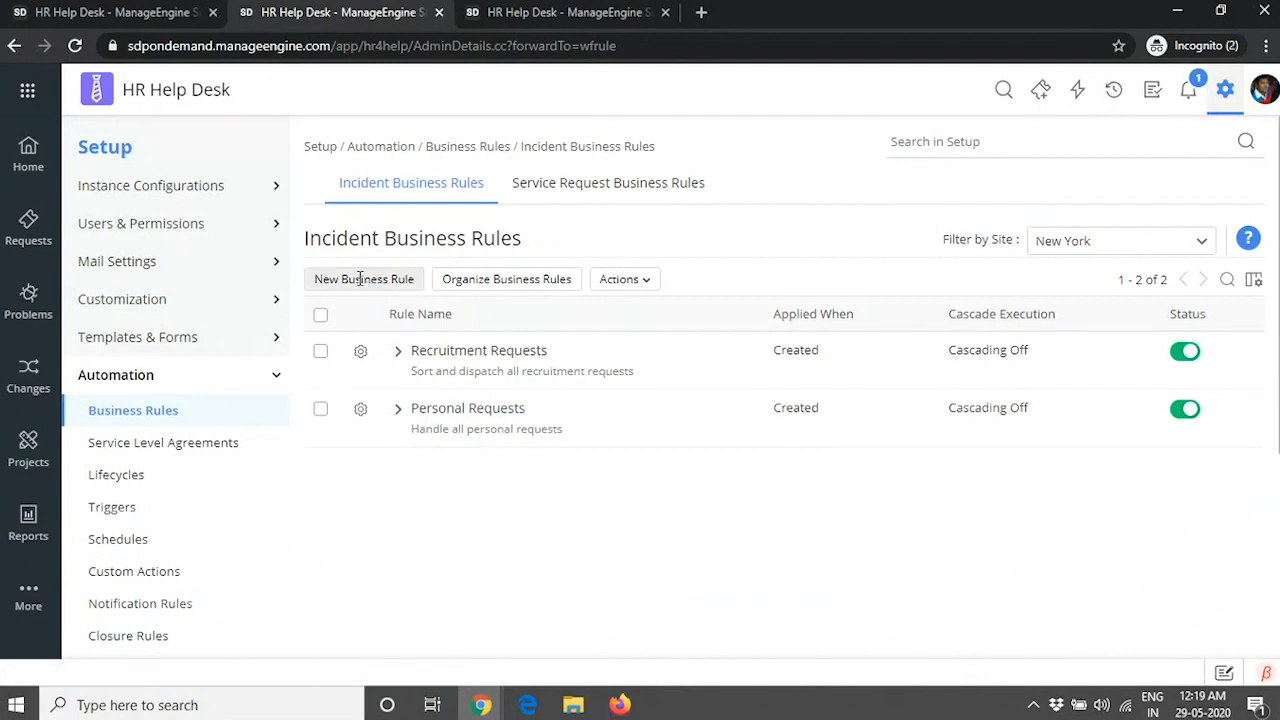
pyautogui.click(592, 192)
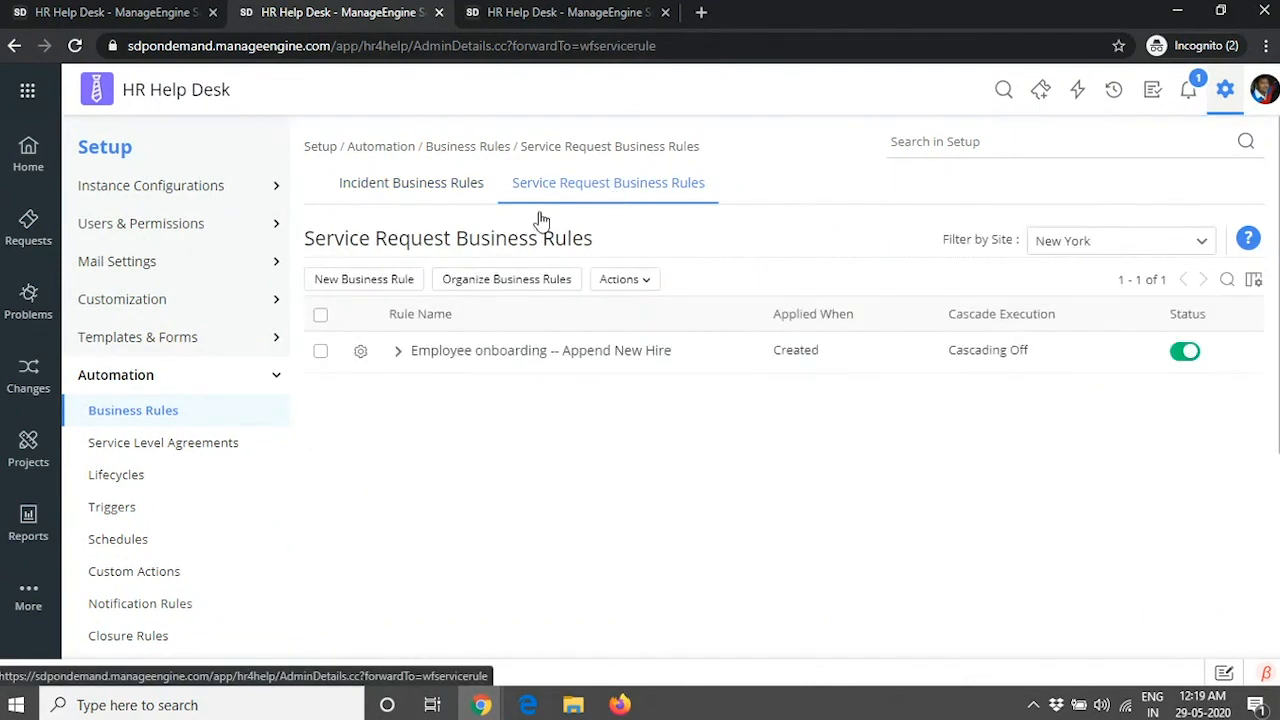
pyautogui.click(368, 279)
# - Set the new service request business rule to apply no condition when a request arrives
pyautogui.scroll(-2, 490, 350)
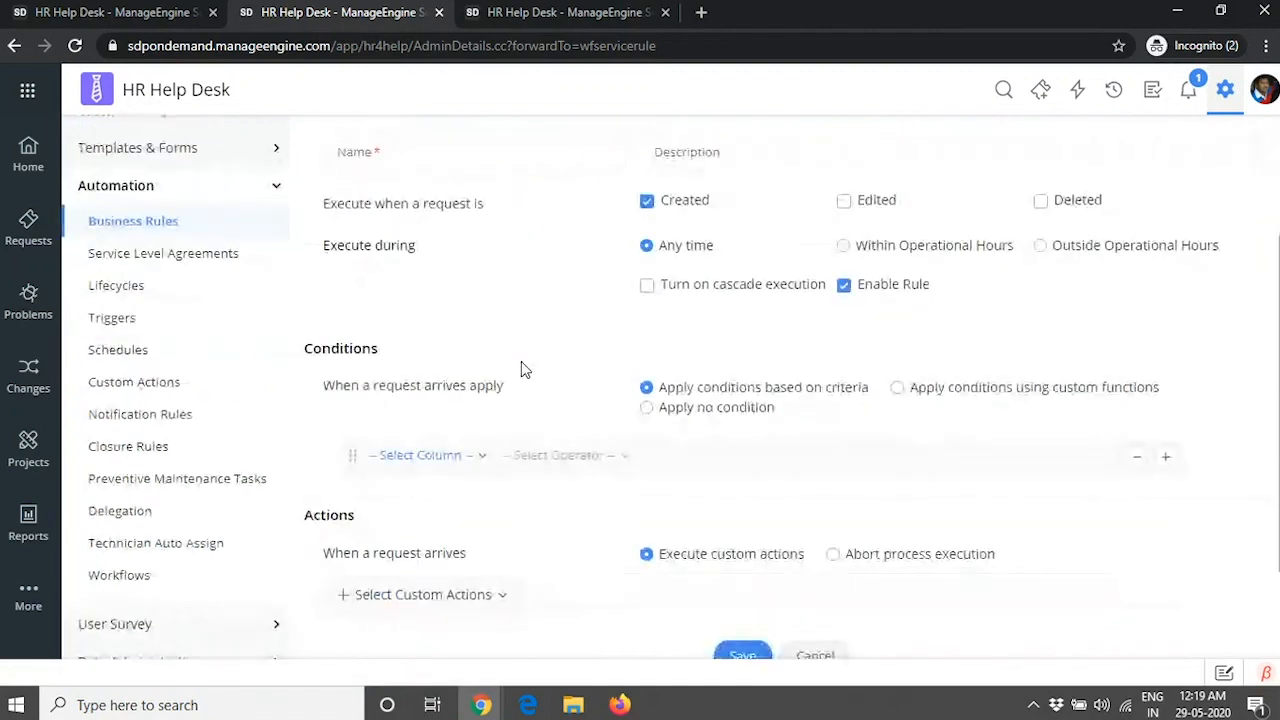
pyautogui.scroll(-1, 510, 370)
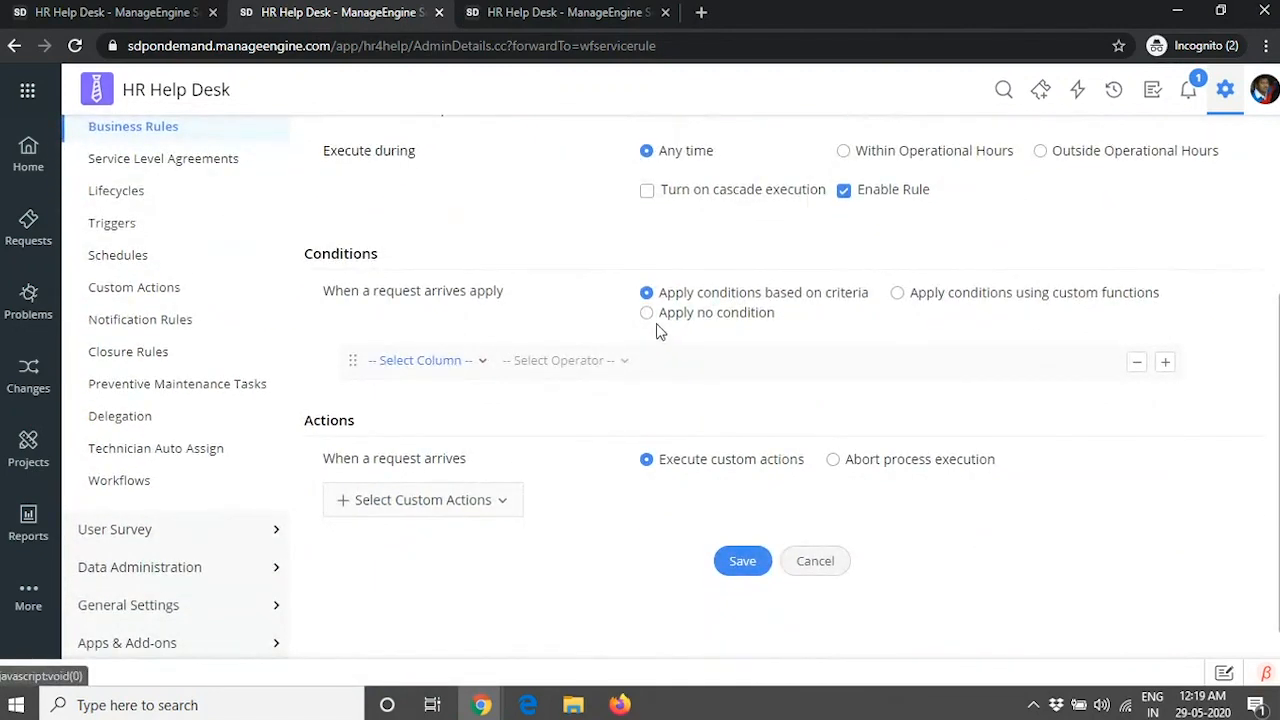
pyautogui.scroll(-1, 560, 360)
pyautogui.click(648, 273)
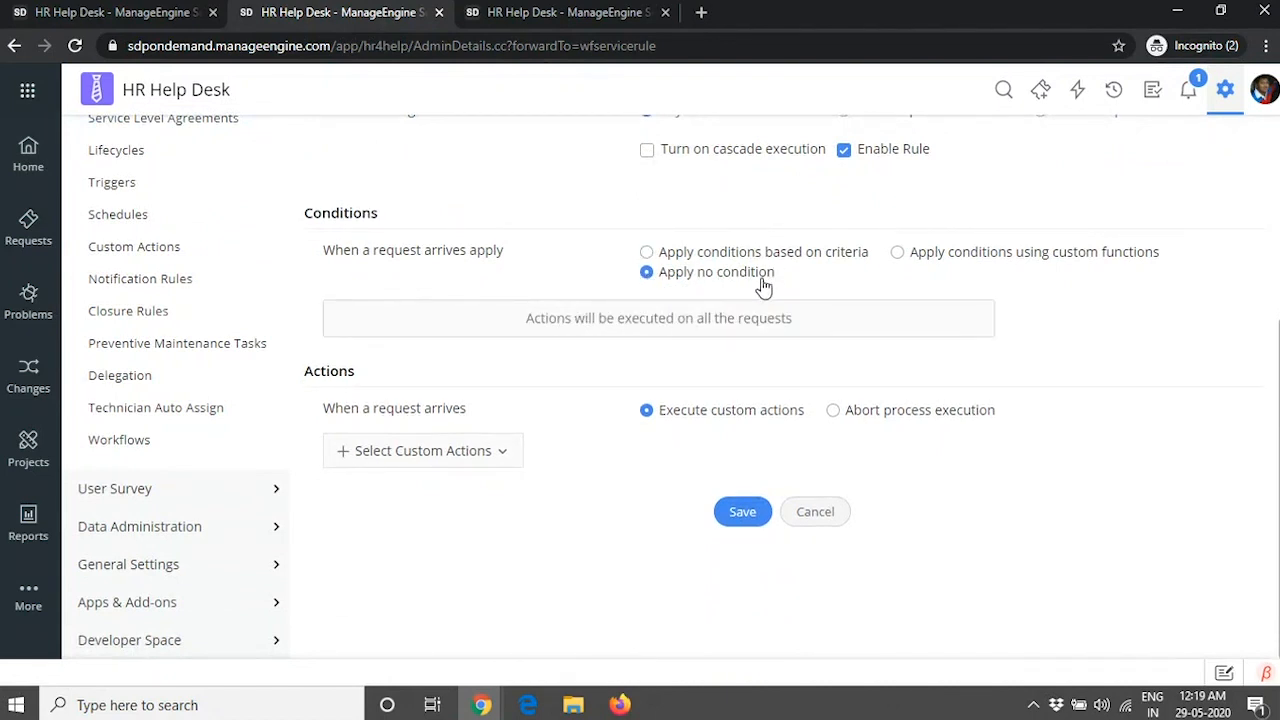
# - Start a new notification as the rule's custom action, and look through the recipient categories it can notify
pyautogui.click(463, 453)
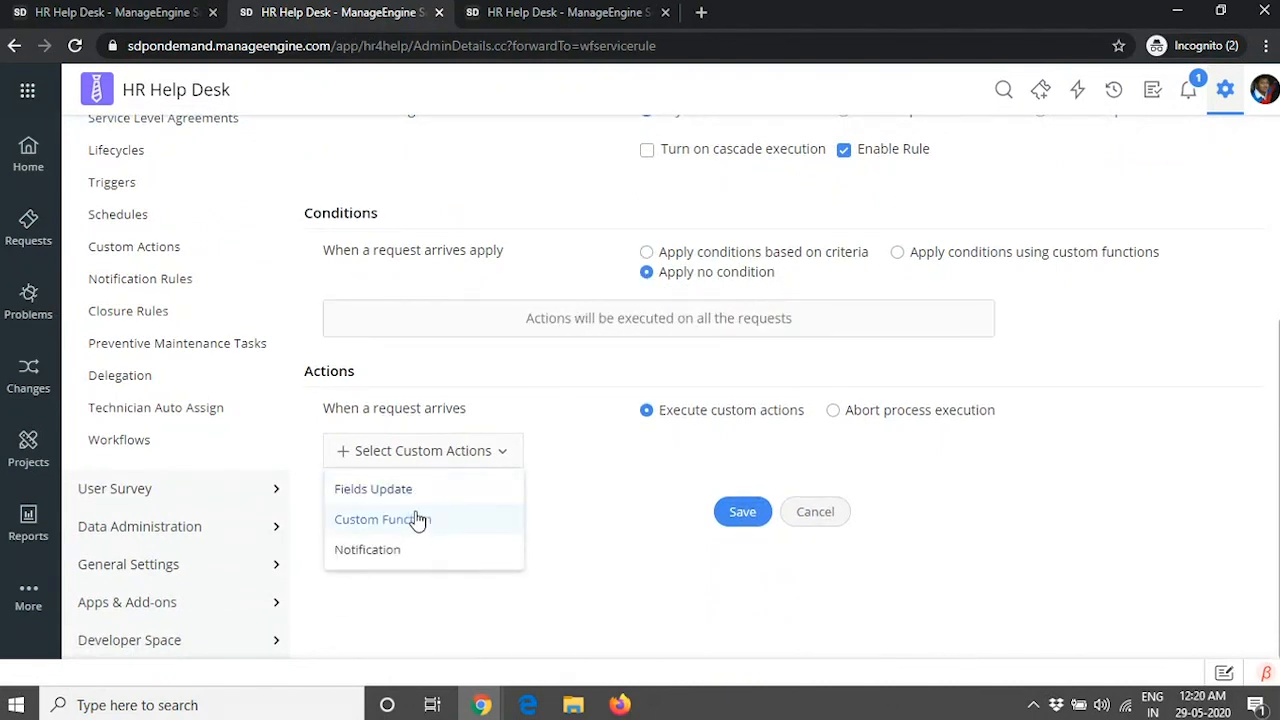
pyautogui.click(417, 557)
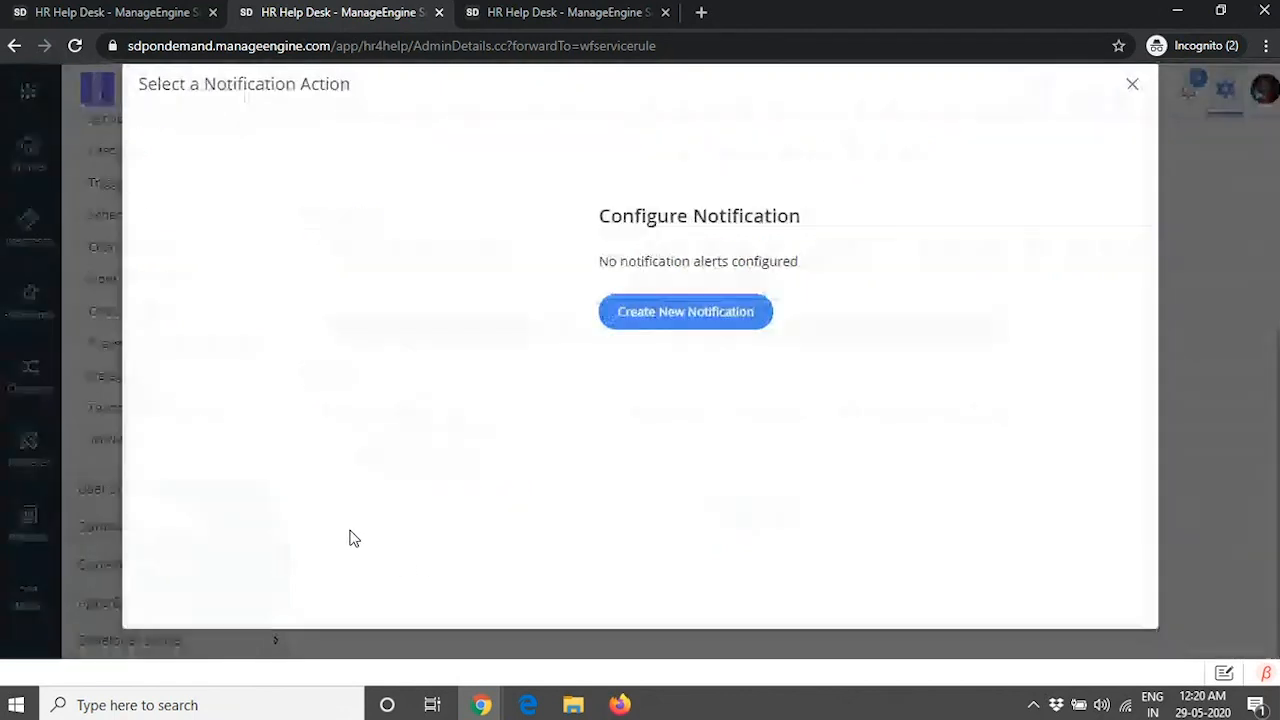
pyautogui.click(705, 316)
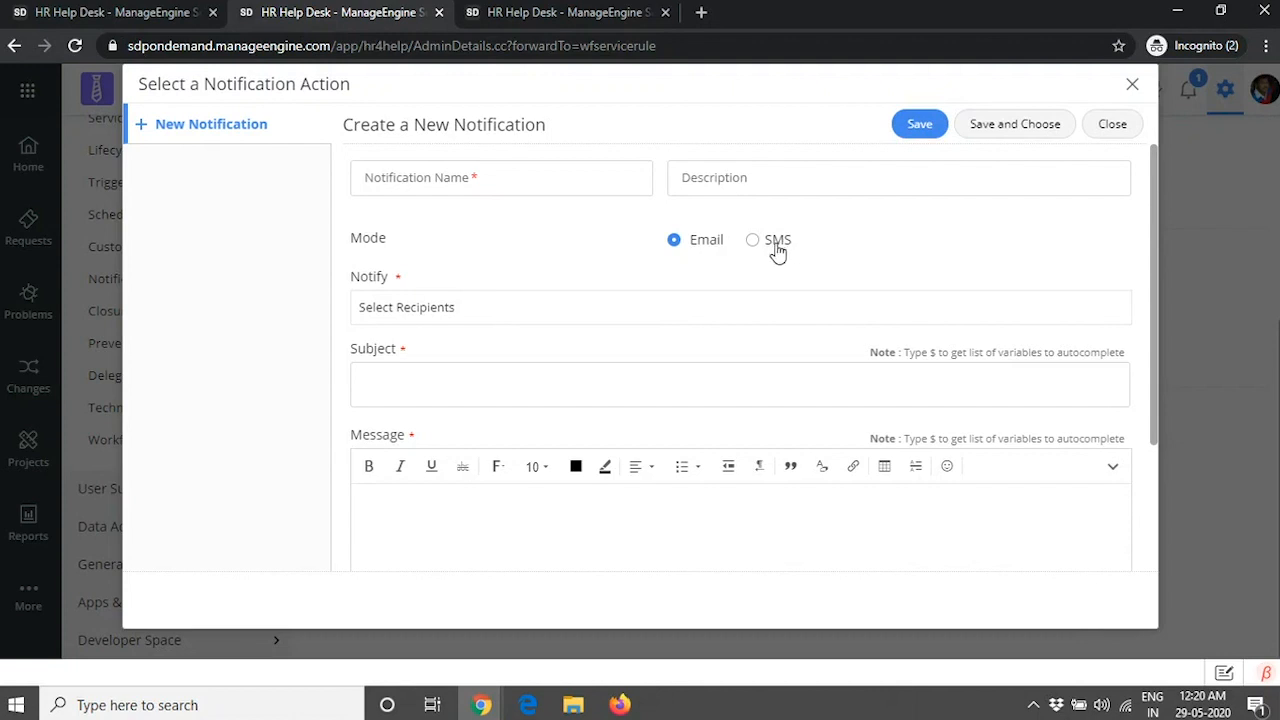
pyautogui.click(517, 313)
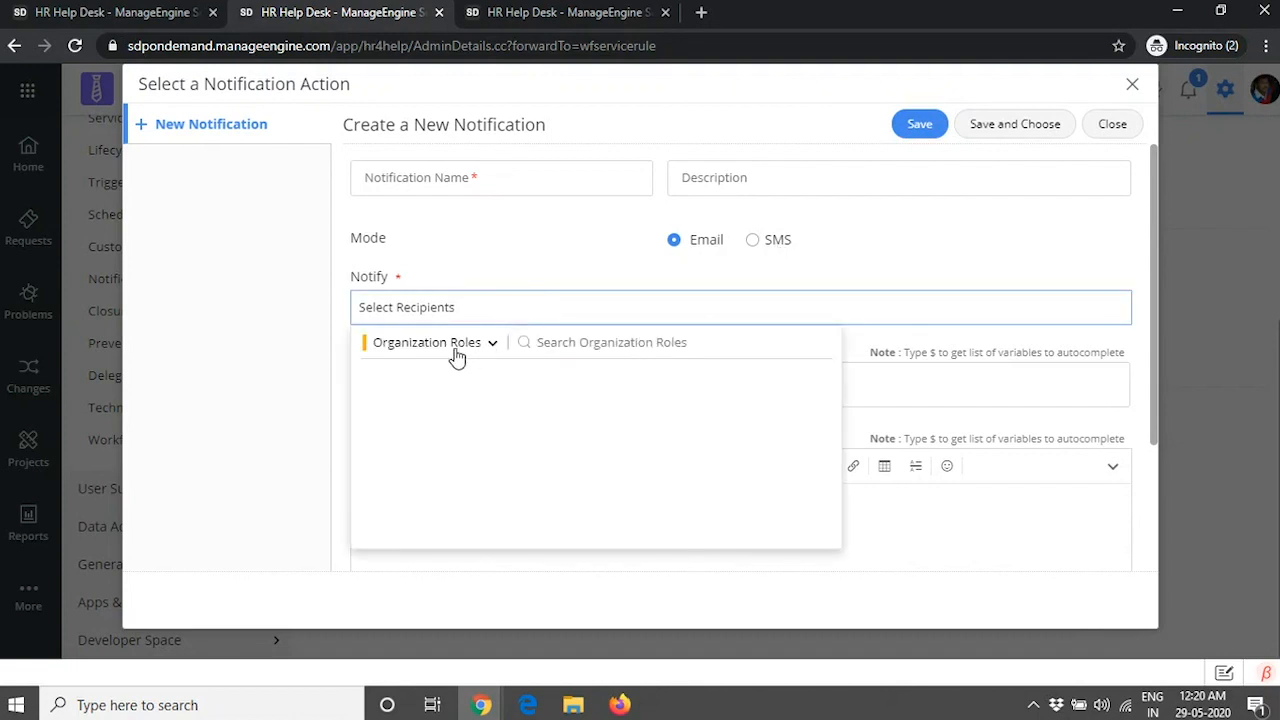
pyautogui.click(480, 345)
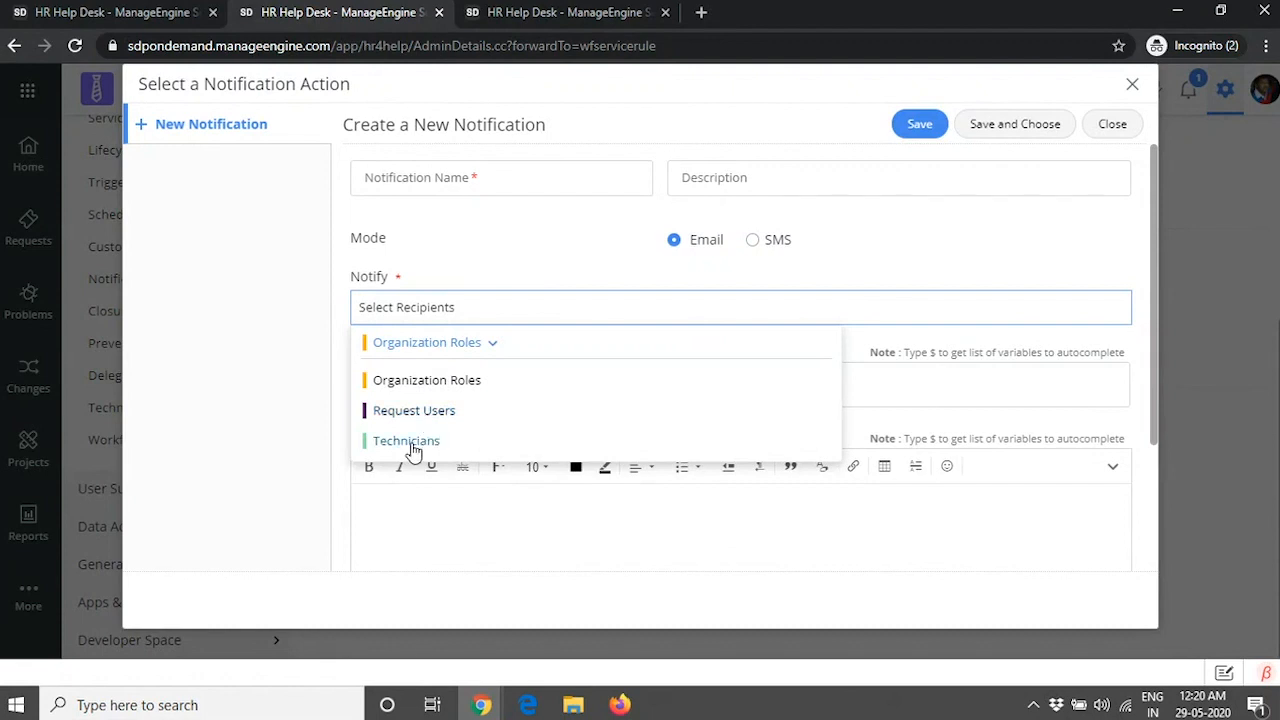
pyautogui.click(505, 263)
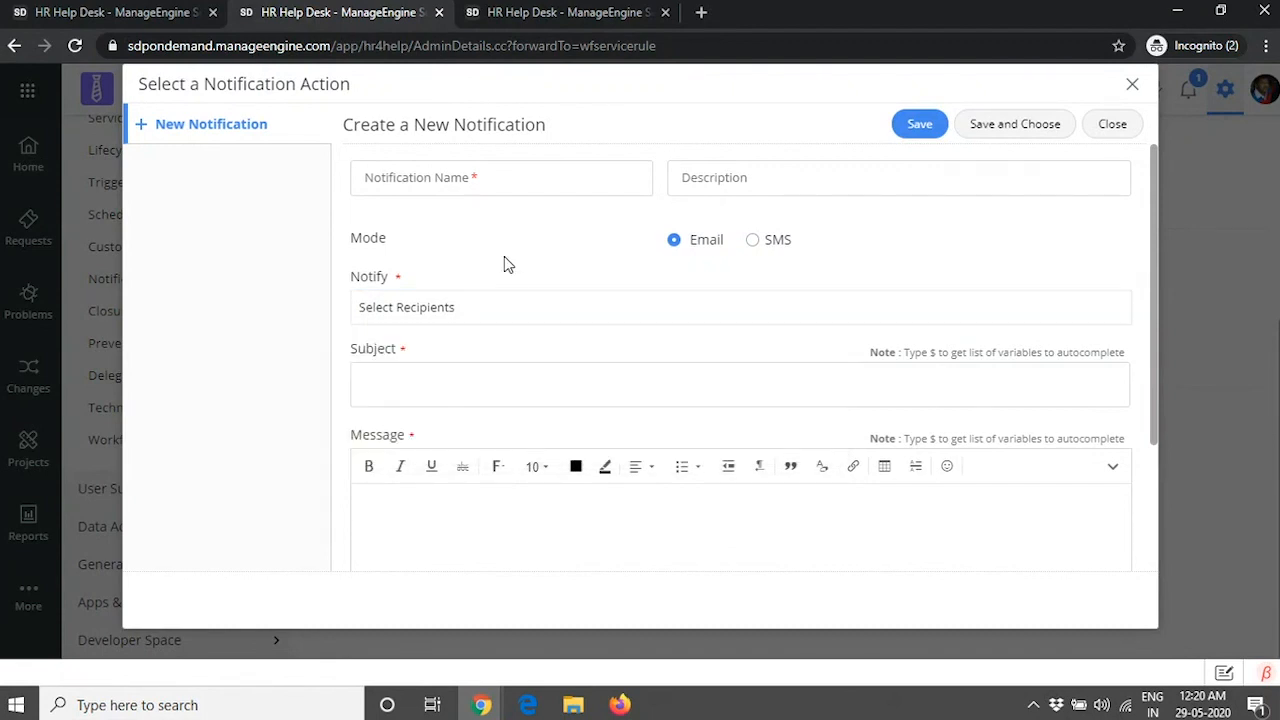
# - Browse the variables available for the new notification's message, and close the notification without saving it
pyautogui.click(435, 389)
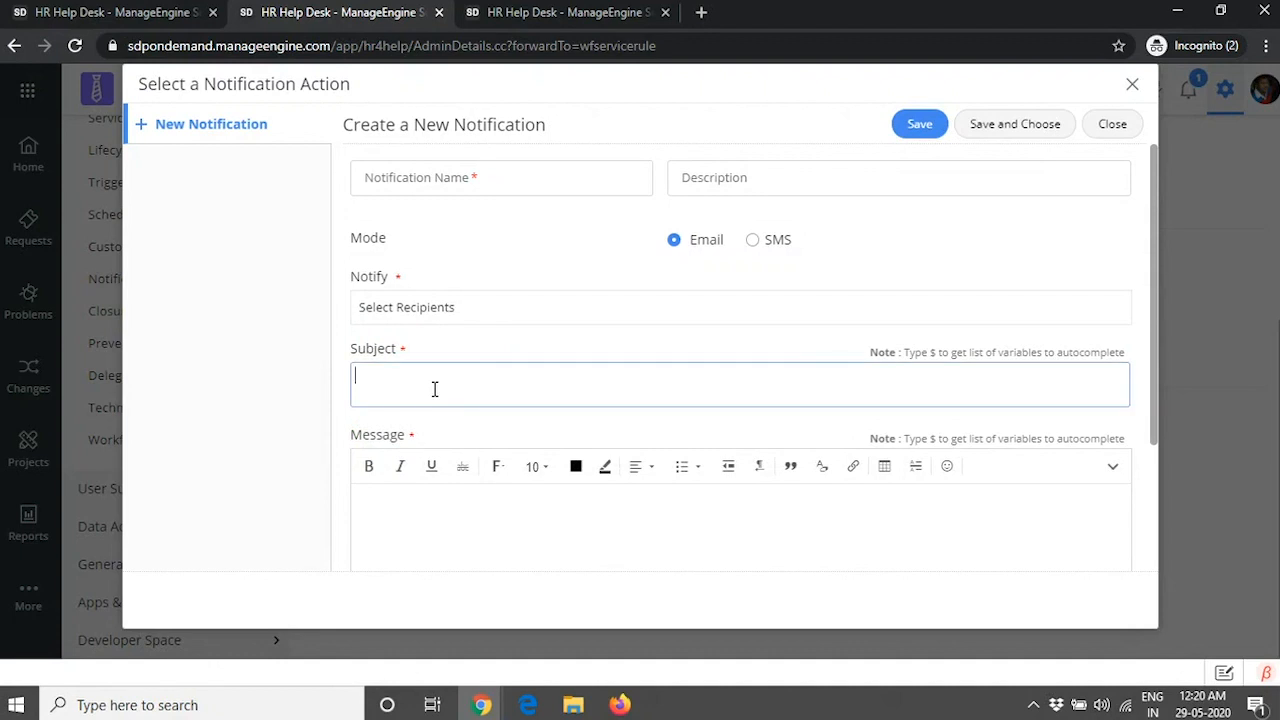
pyautogui.click(382, 508)
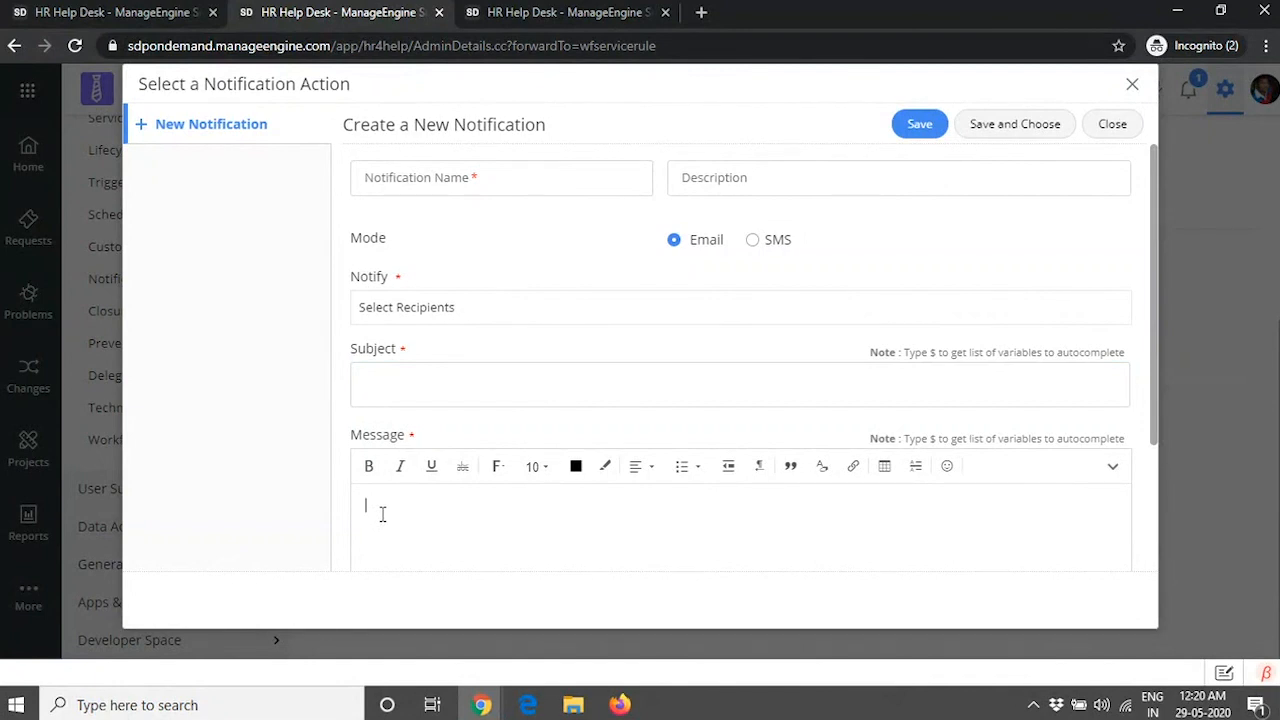
pyautogui.write('$')
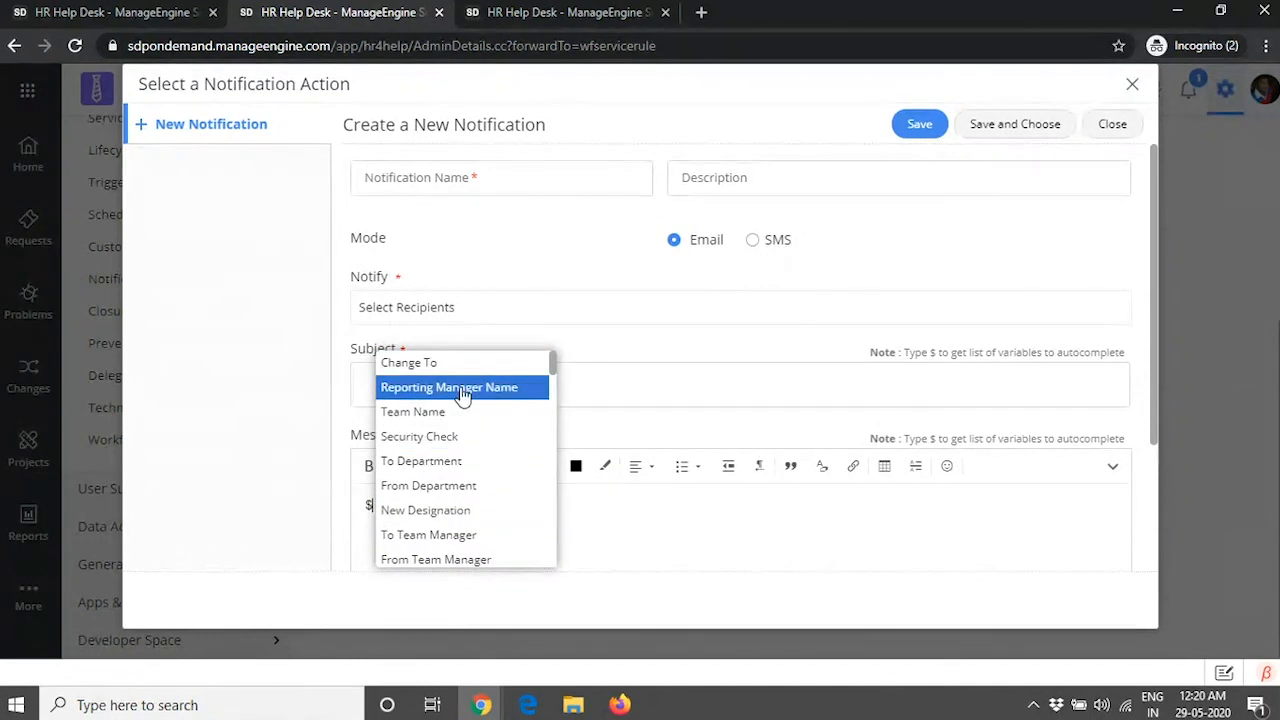
pyautogui.scroll(-5, 463, 462)
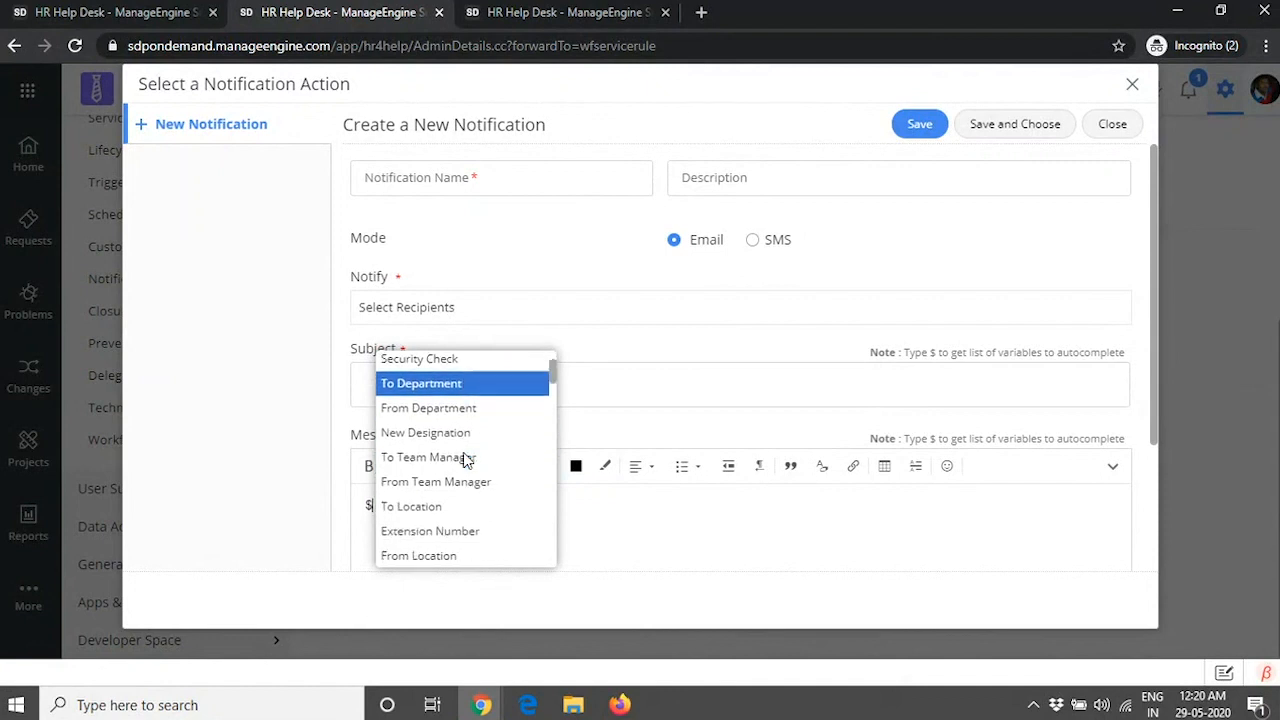
pyautogui.scroll(-10, 463, 466)
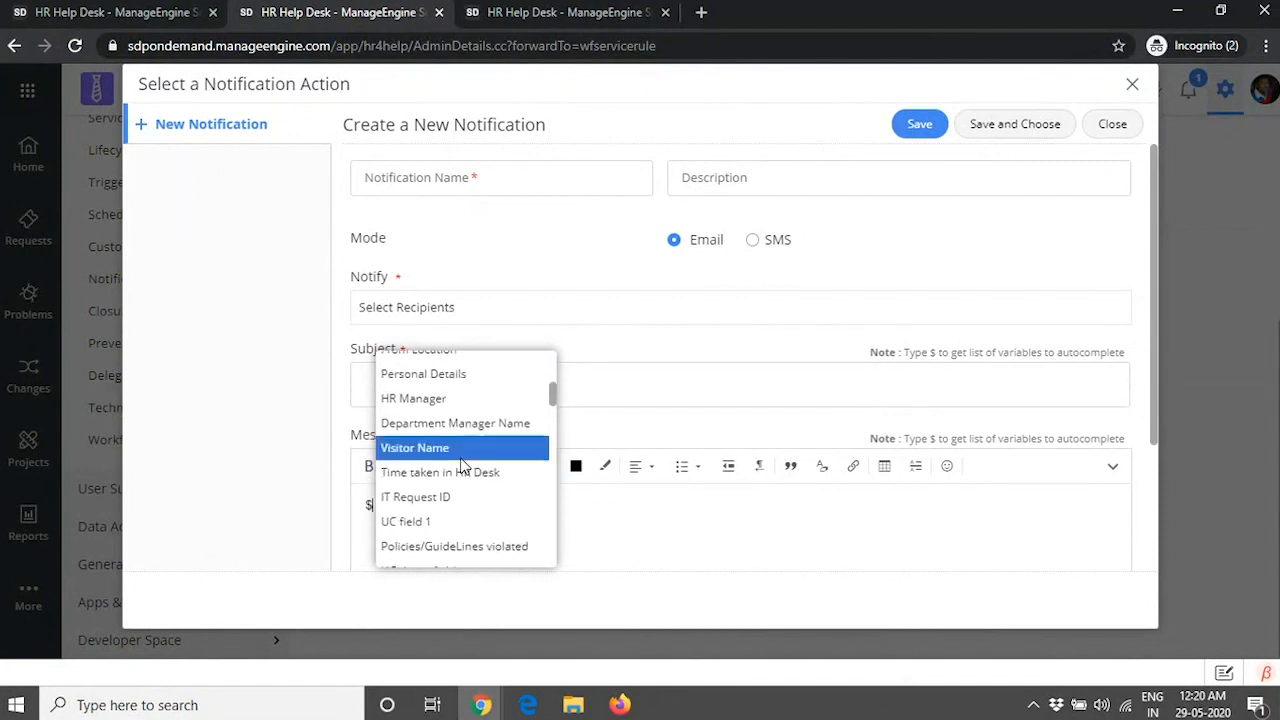
pyautogui.scroll(-5, 463, 466)
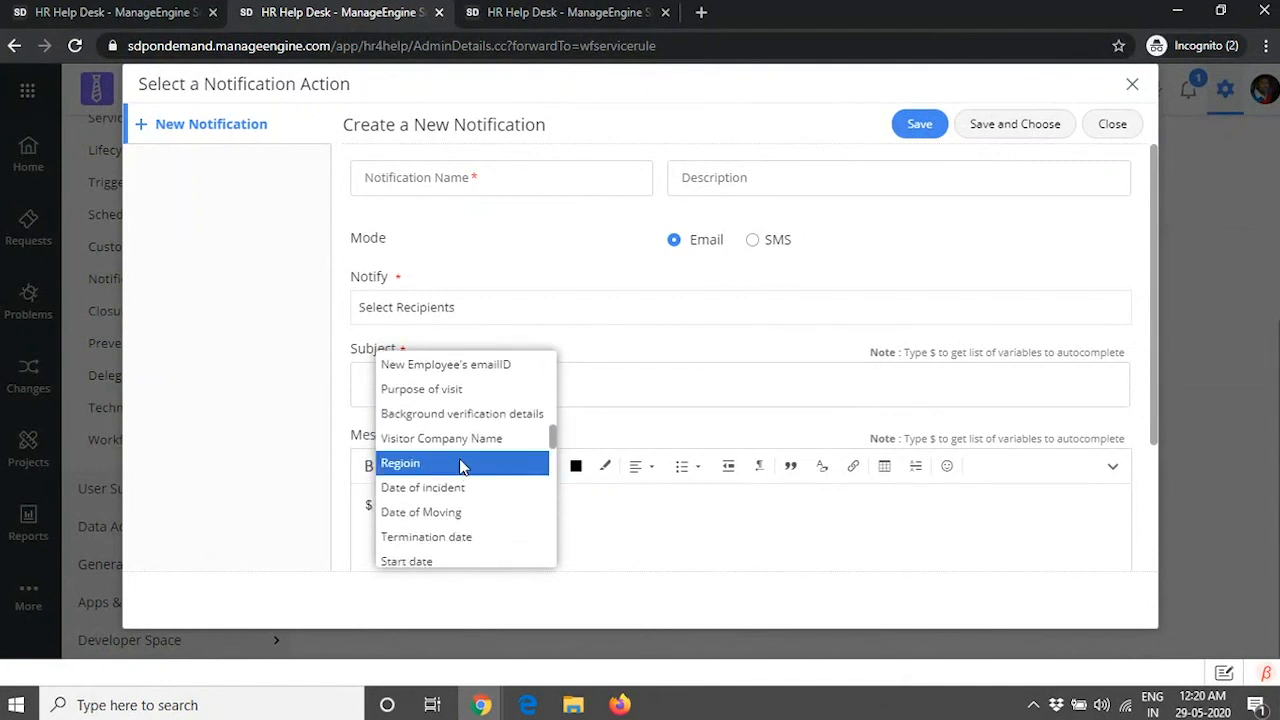
pyautogui.click(609, 521)
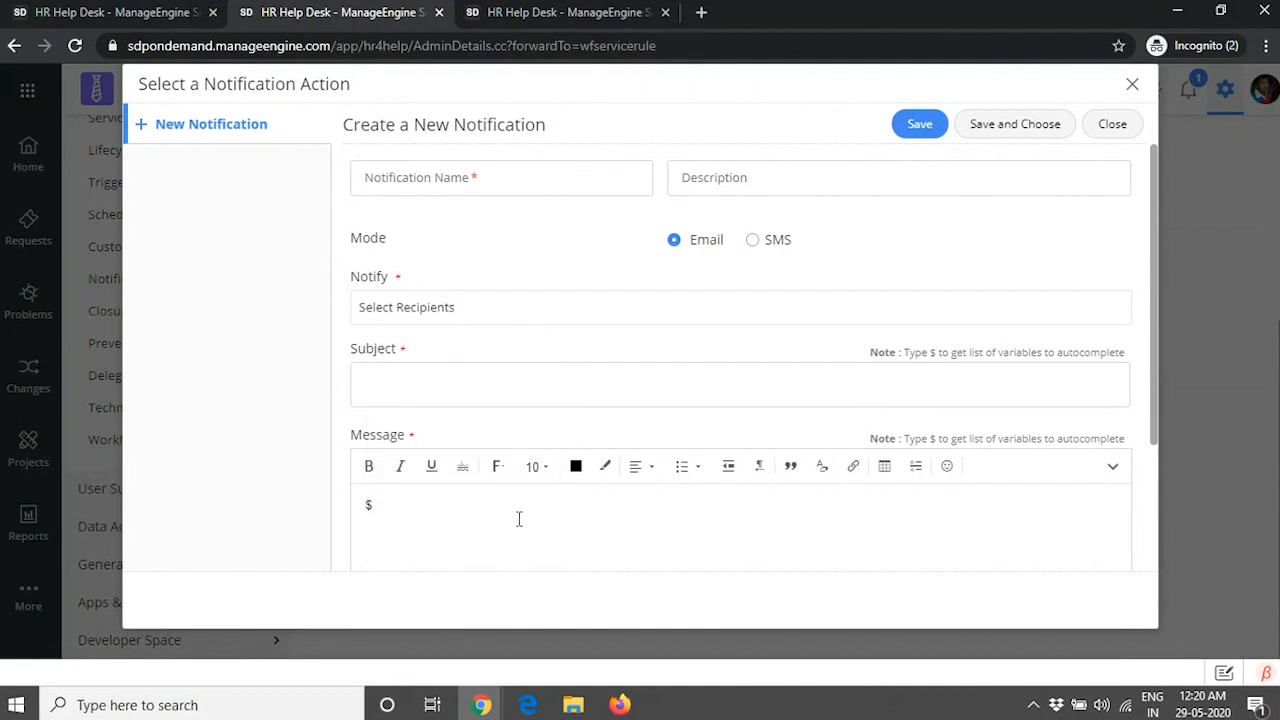
pyautogui.press('BackSpace')
pyautogui.click(1133, 90)
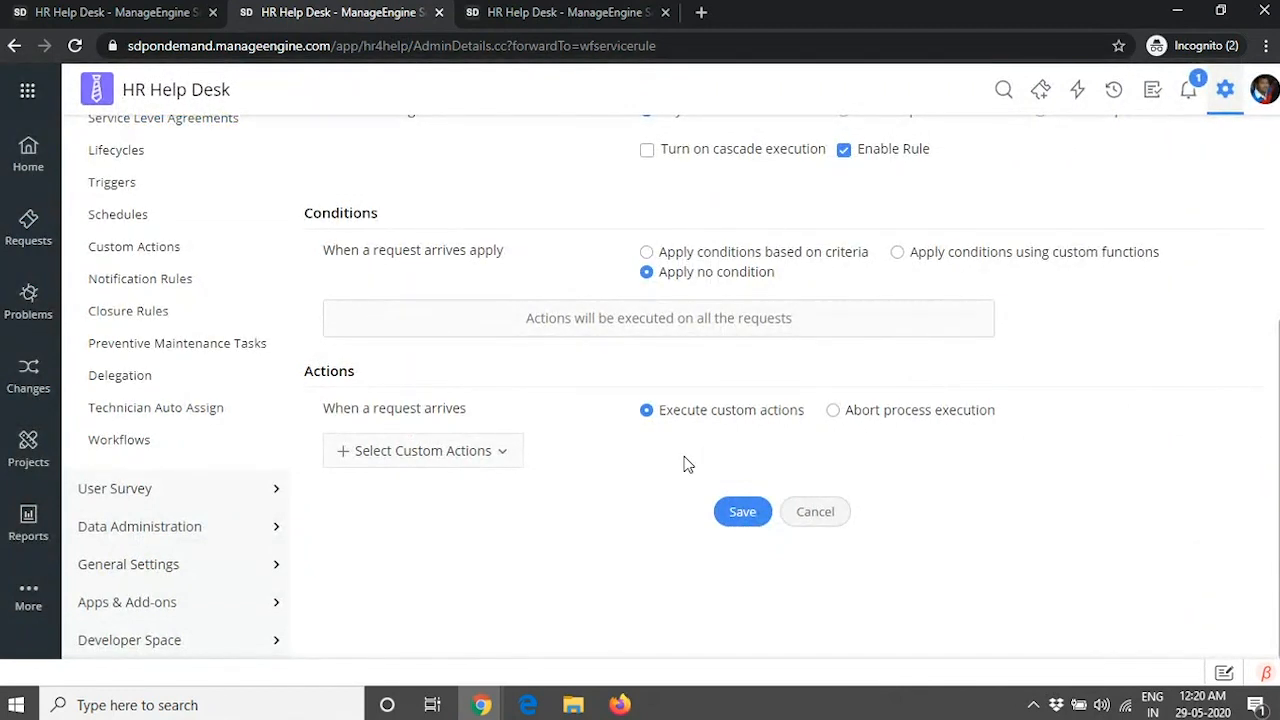
# - Review the user survey settings, including the requester survey email template and the survey messages, without changing them
pyautogui.click(234, 500)
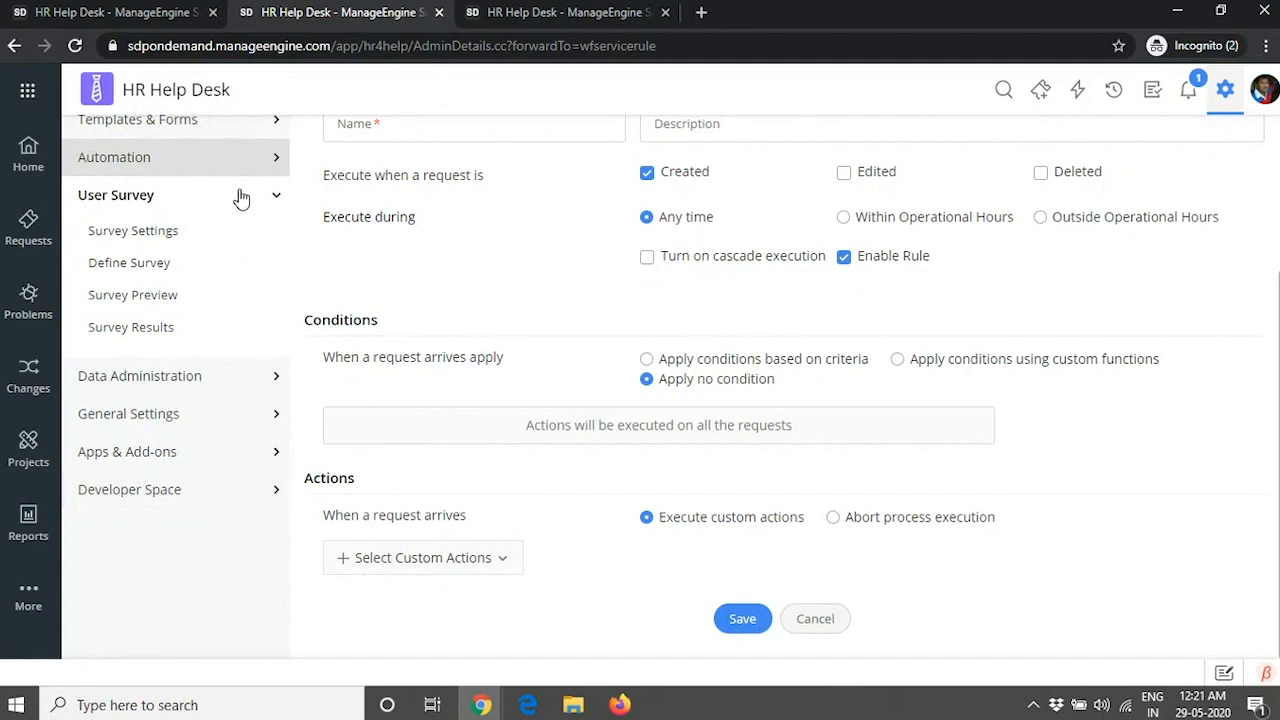
pyautogui.click(134, 230)
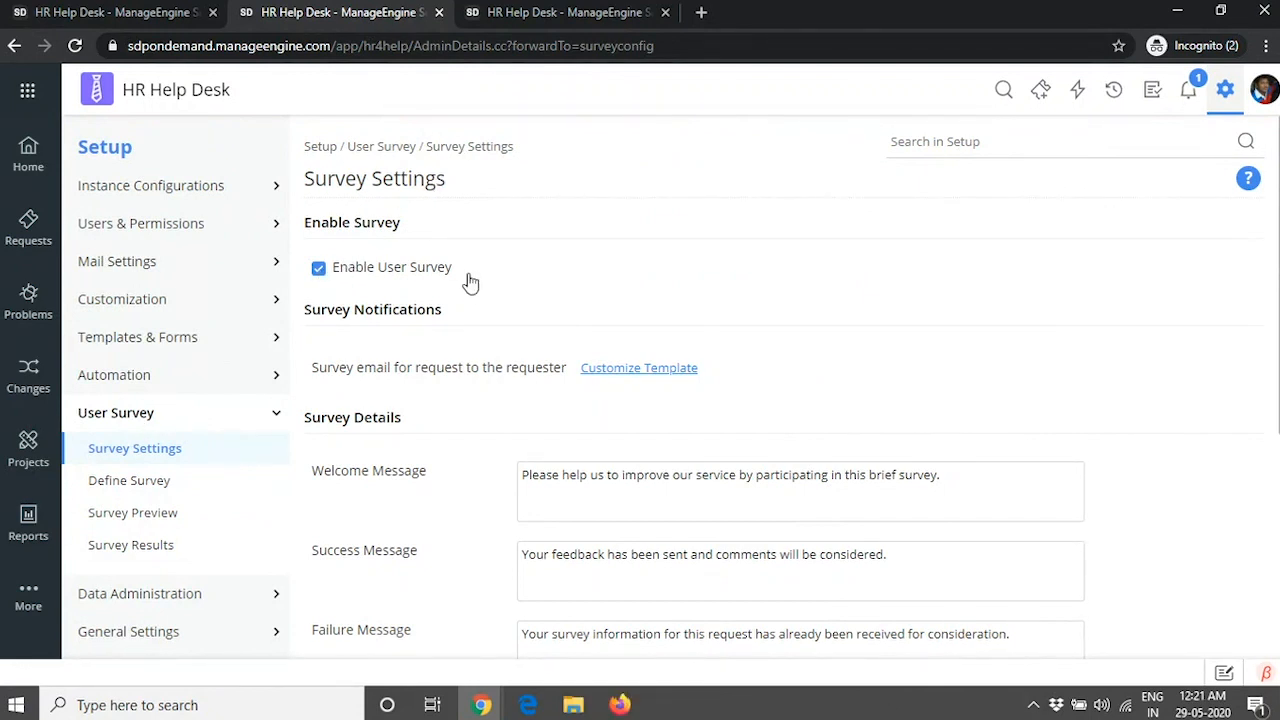
pyautogui.scroll(-1, 478, 276)
pyautogui.click(642, 273)
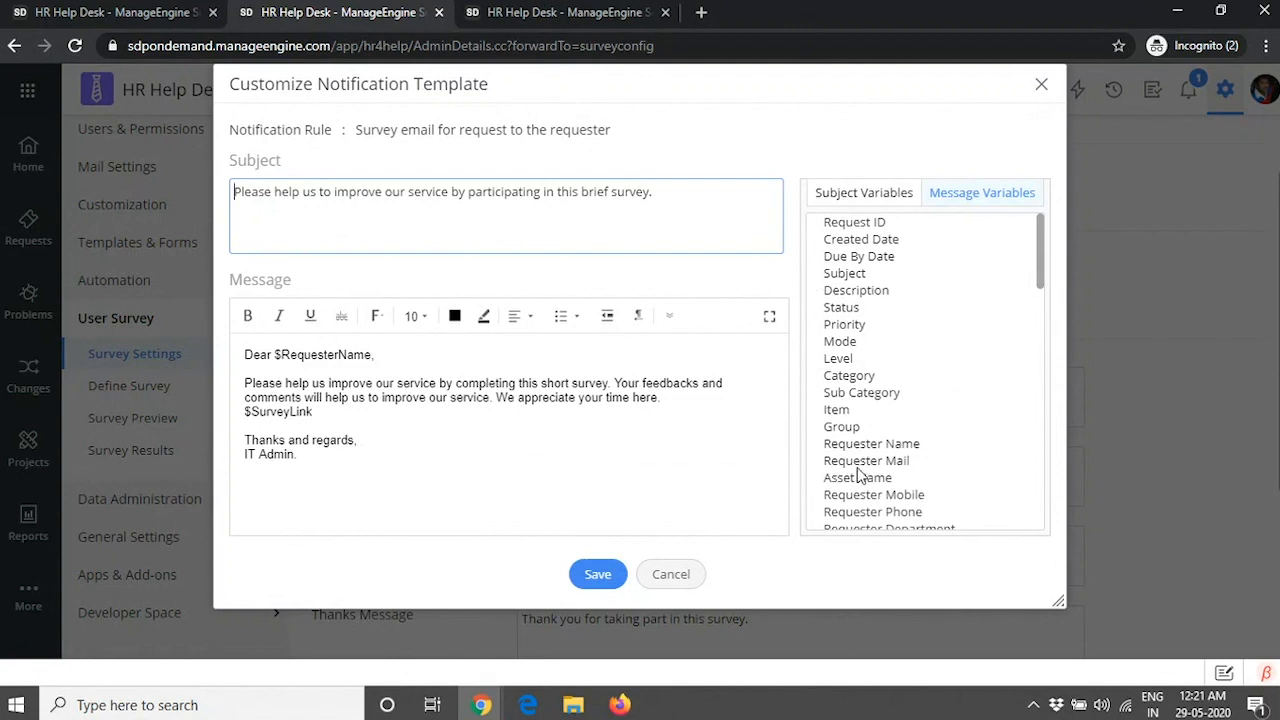
pyautogui.click(882, 195)
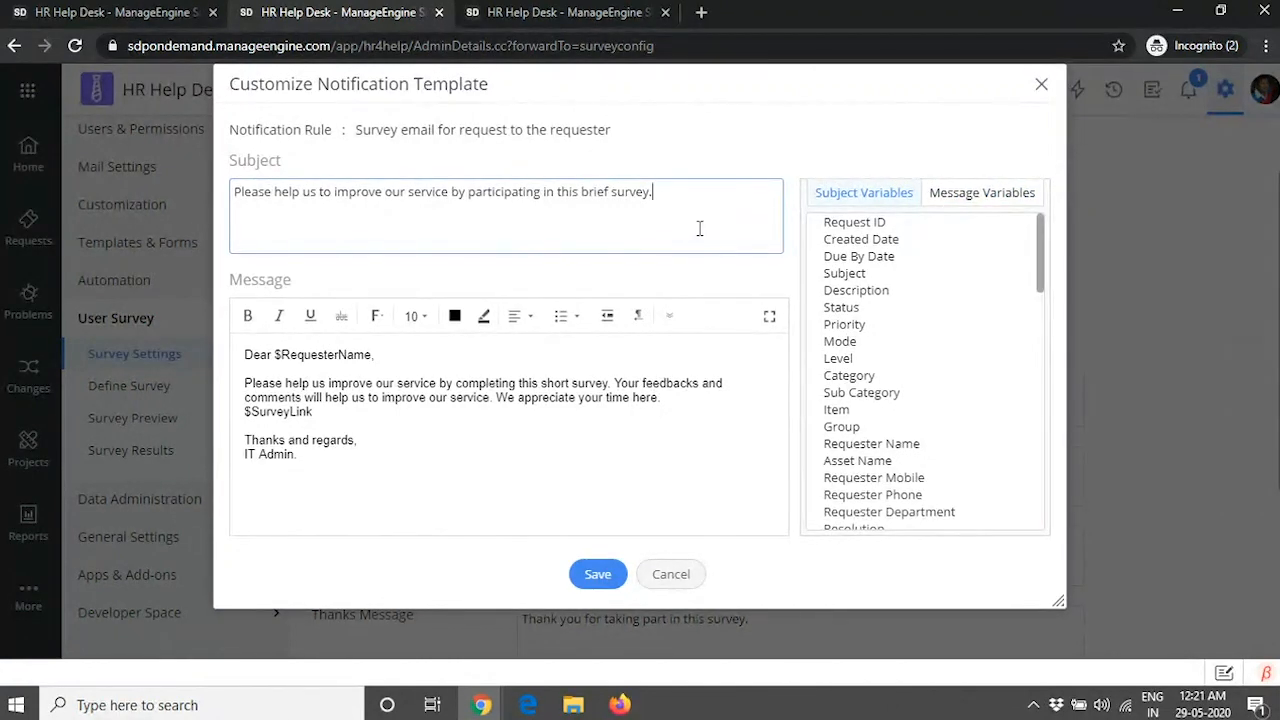
pyautogui.click(689, 575)
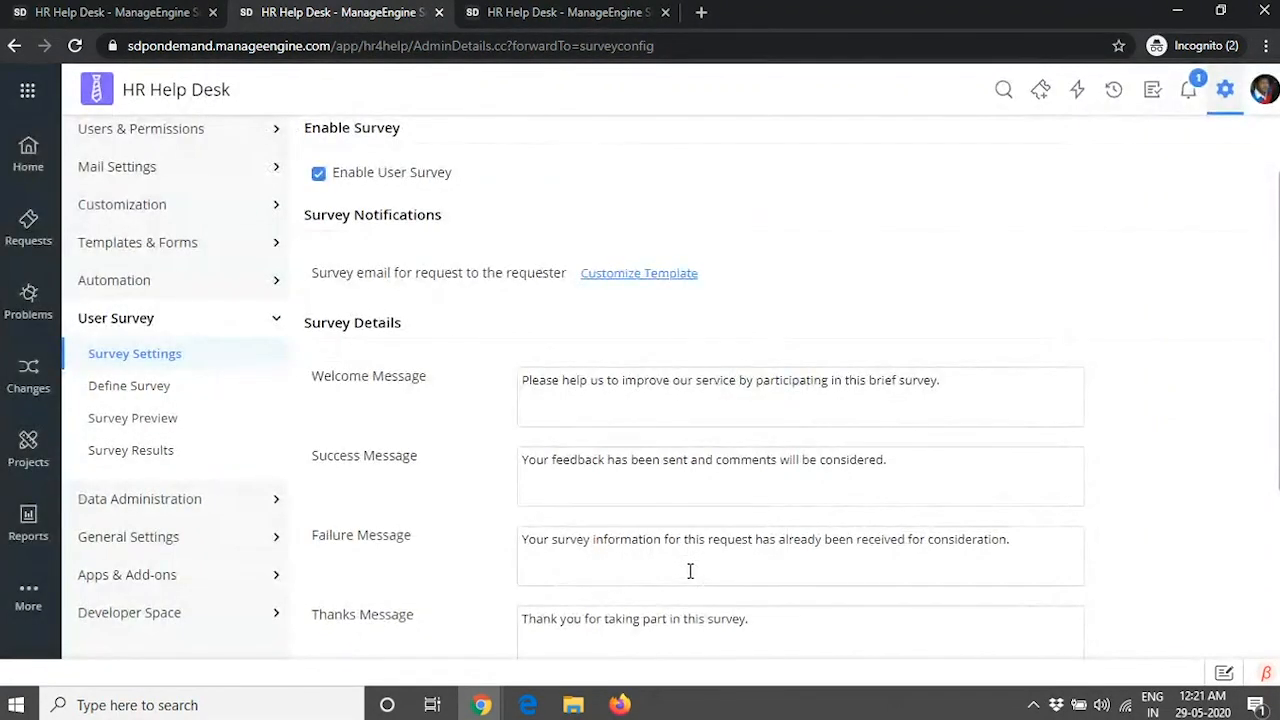
pyautogui.scroll(-2, 1013, 307)
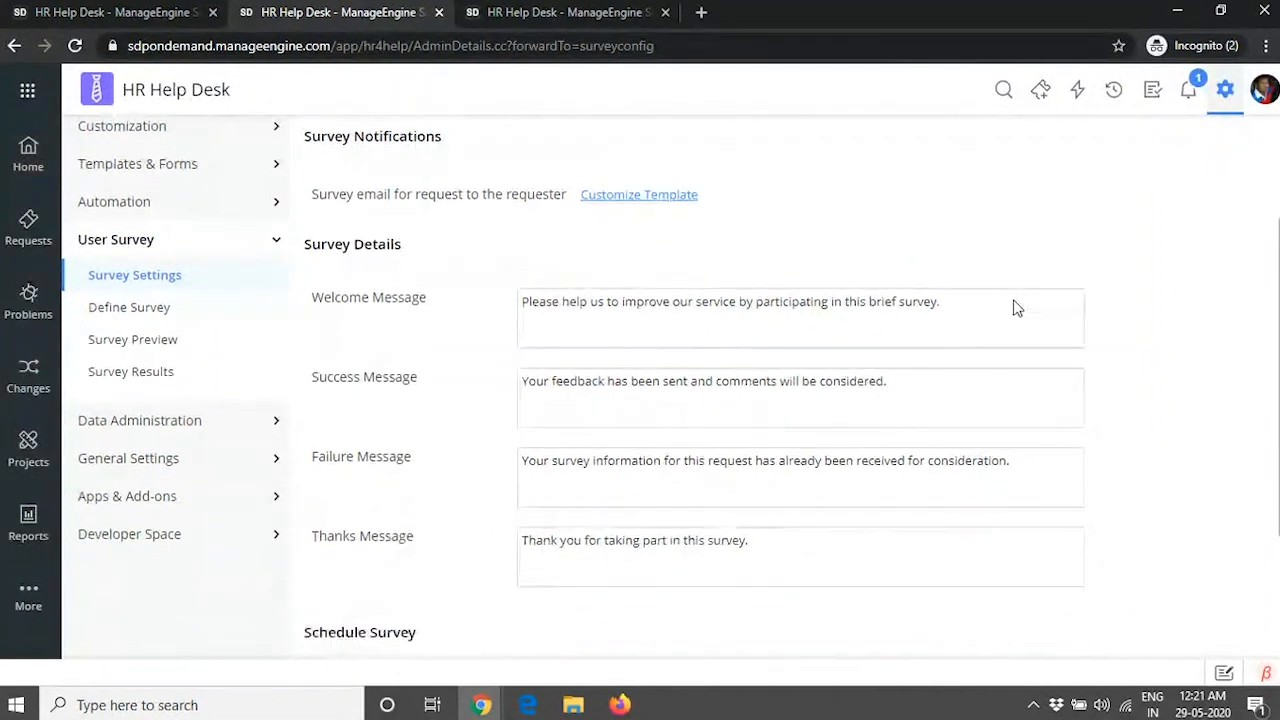
# - Review the defined survey's questions and satisfaction levels, along with its preview and the collected results
pyautogui.click(174, 201)
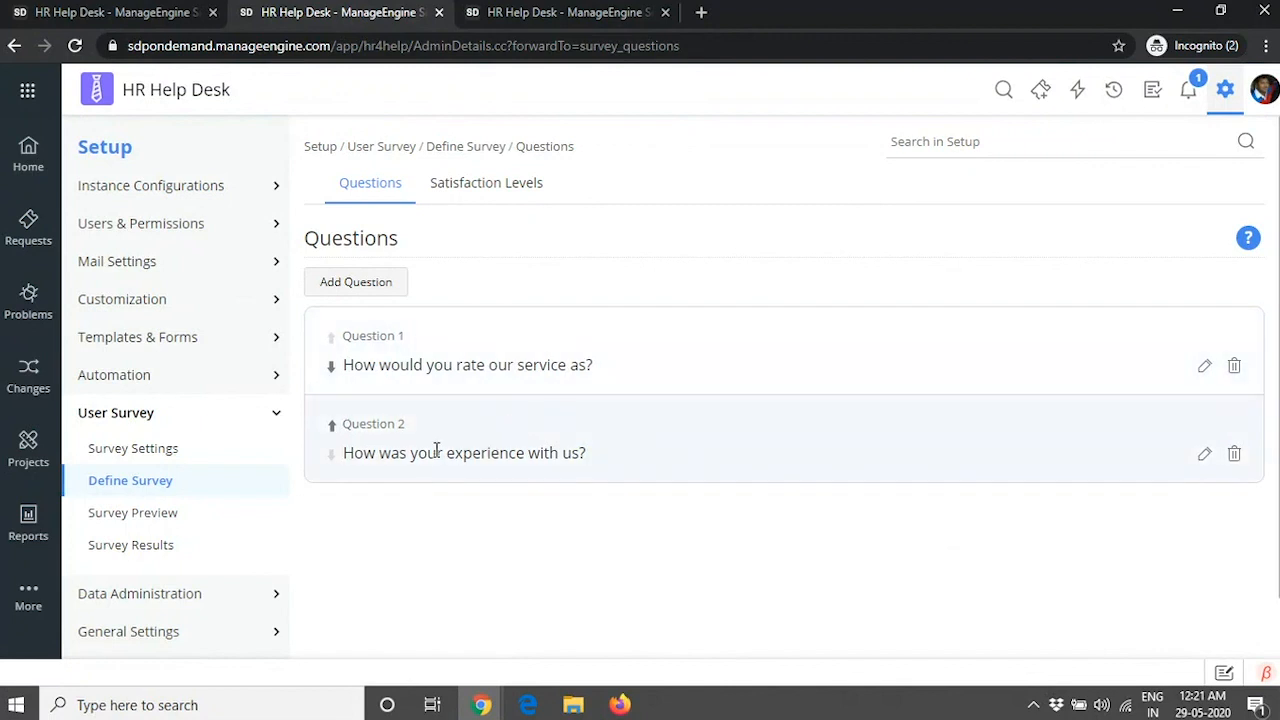
pyautogui.click(490, 188)
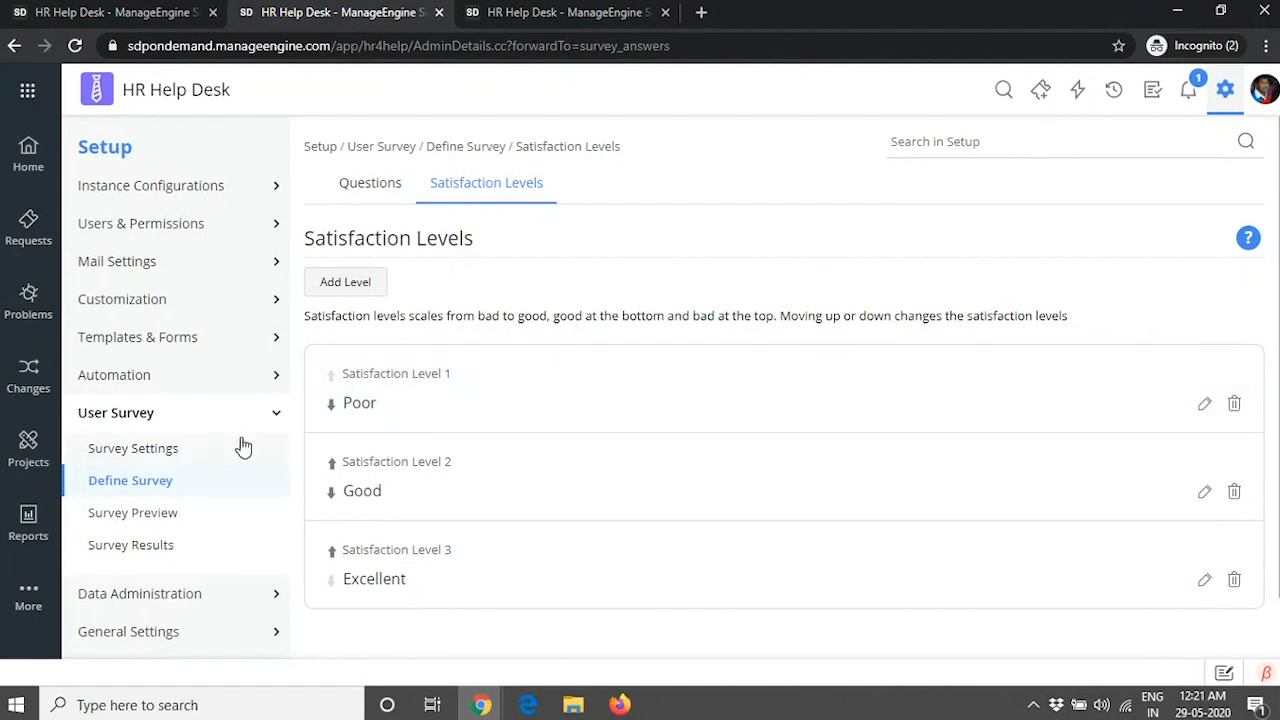
pyautogui.scroll(-1, 220, 460)
pyautogui.click(180, 450)
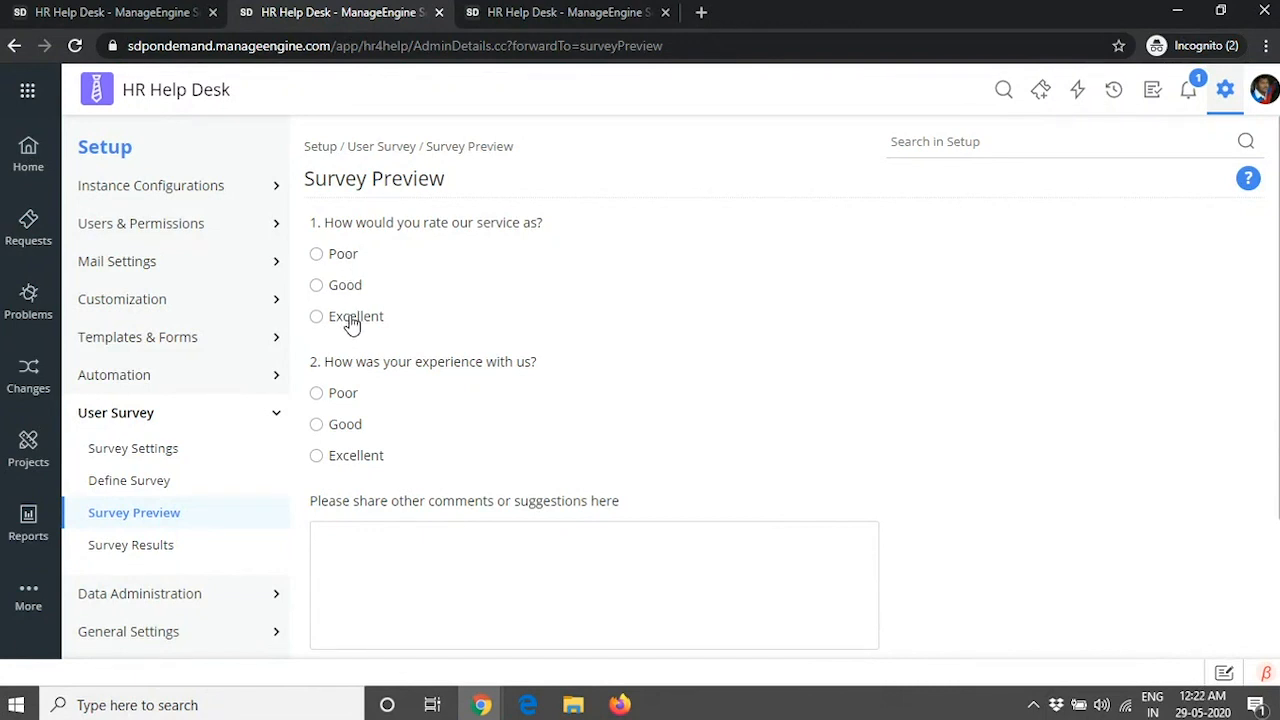
pyautogui.click(172, 552)
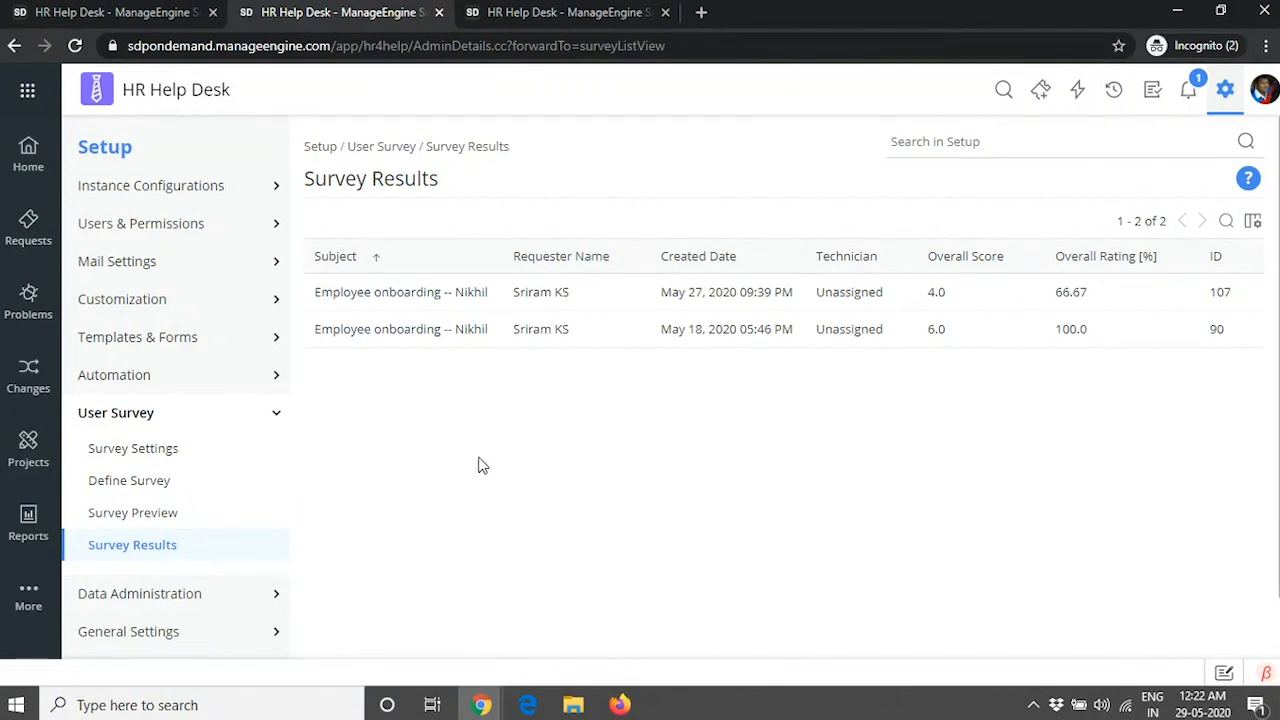
pyautogui.hotkey('alt', 'Tab')
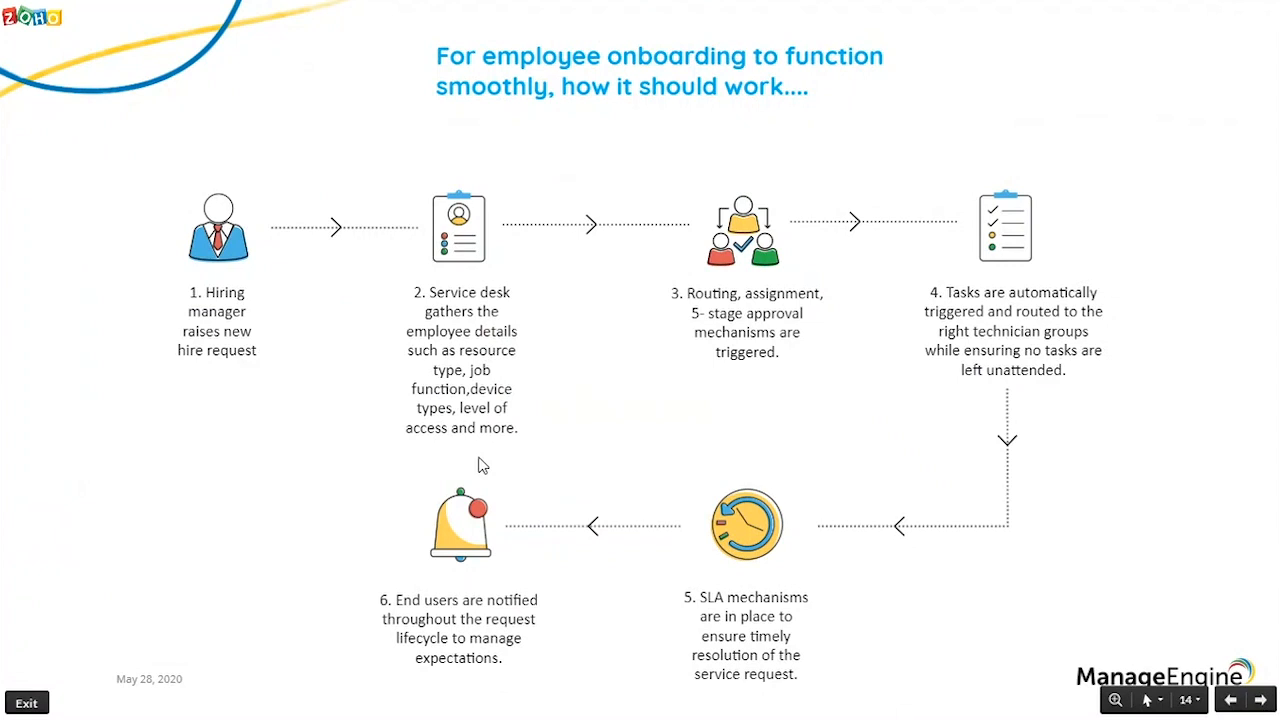
pyautogui.press('Right')
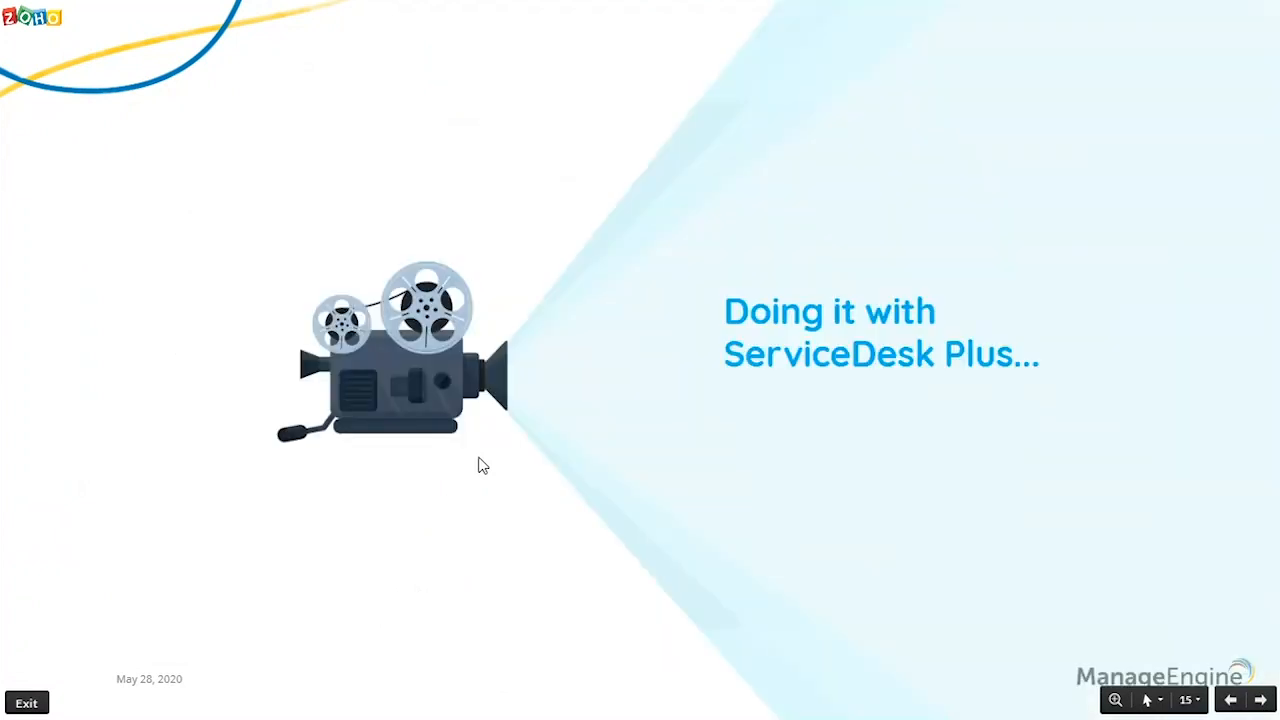
pyautogui.press('Right')
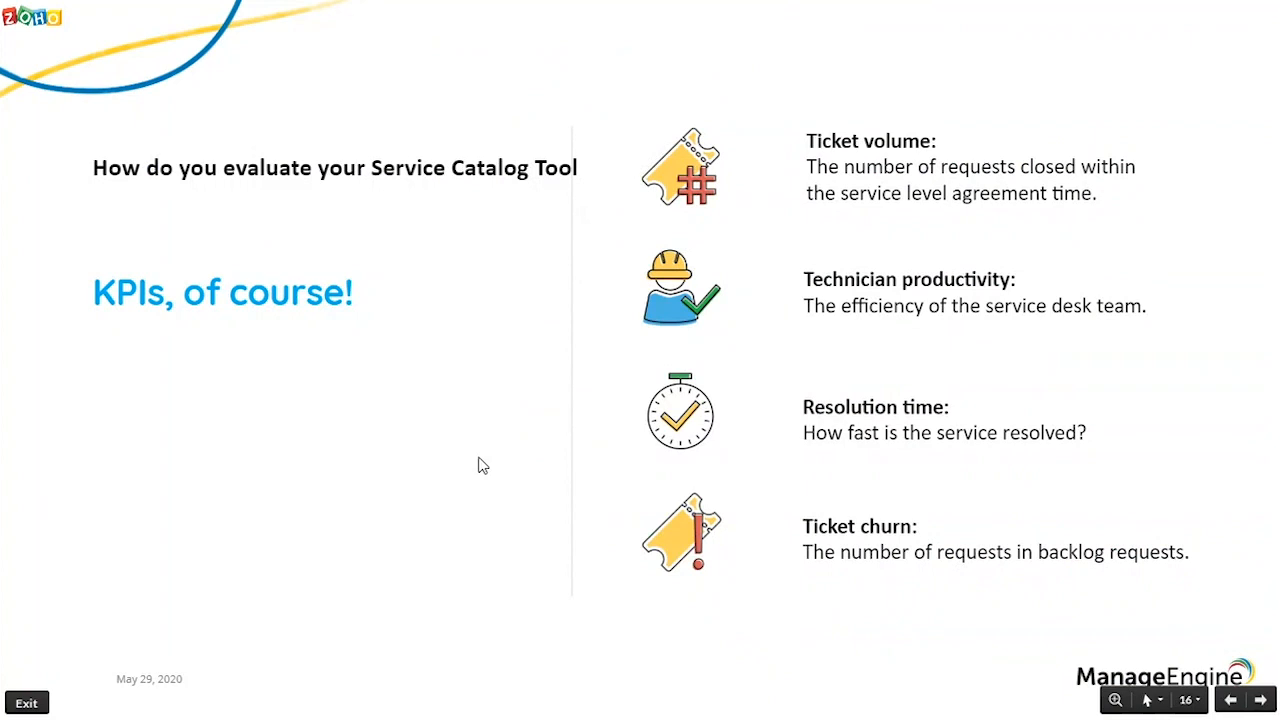
pyautogui.hotkey('alt', 'Tab')
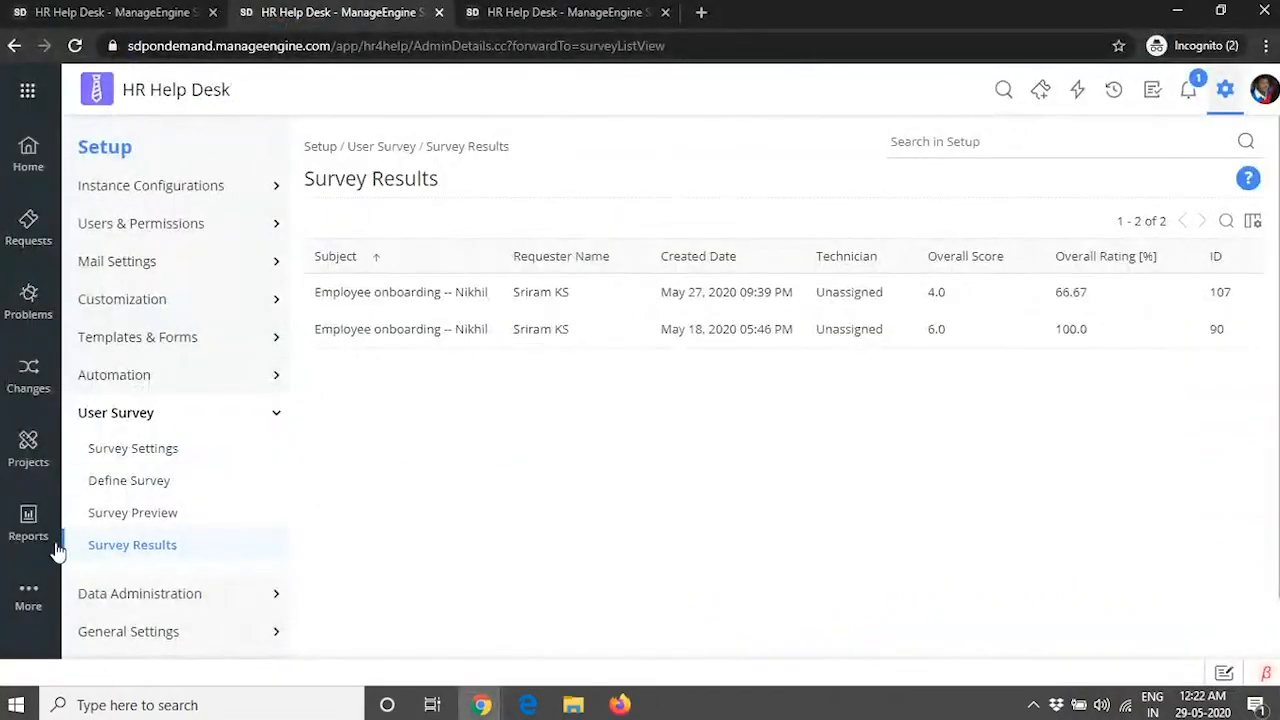
# - Open the reports module and look through the predefined report folders
pyautogui.click(30, 530)
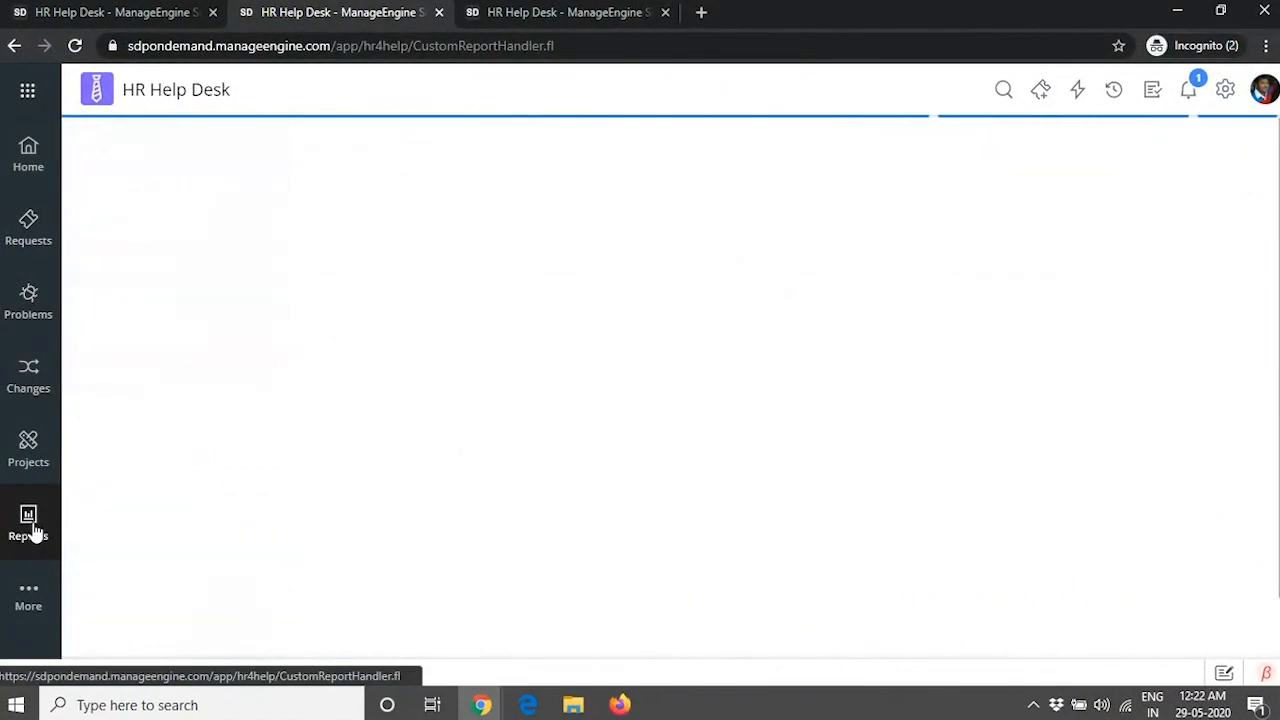
pyautogui.scroll(-2, 423, 345)
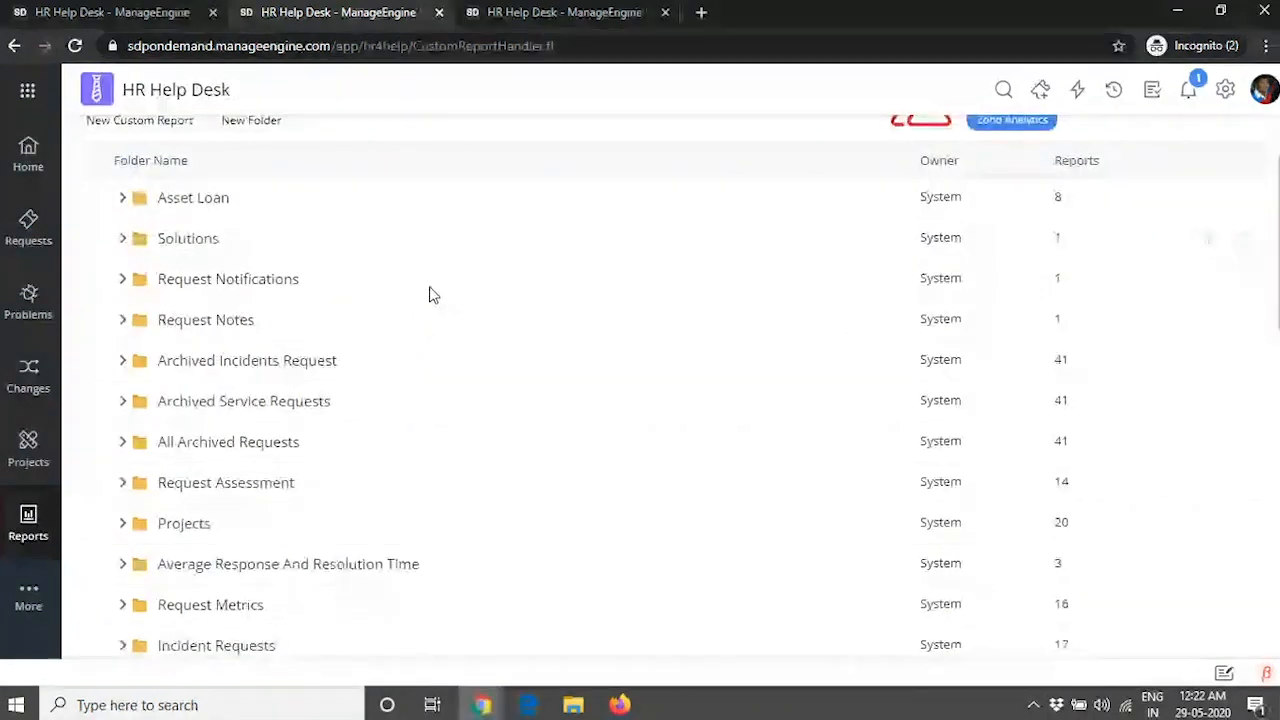
pyautogui.scroll(-4, 420, 309)
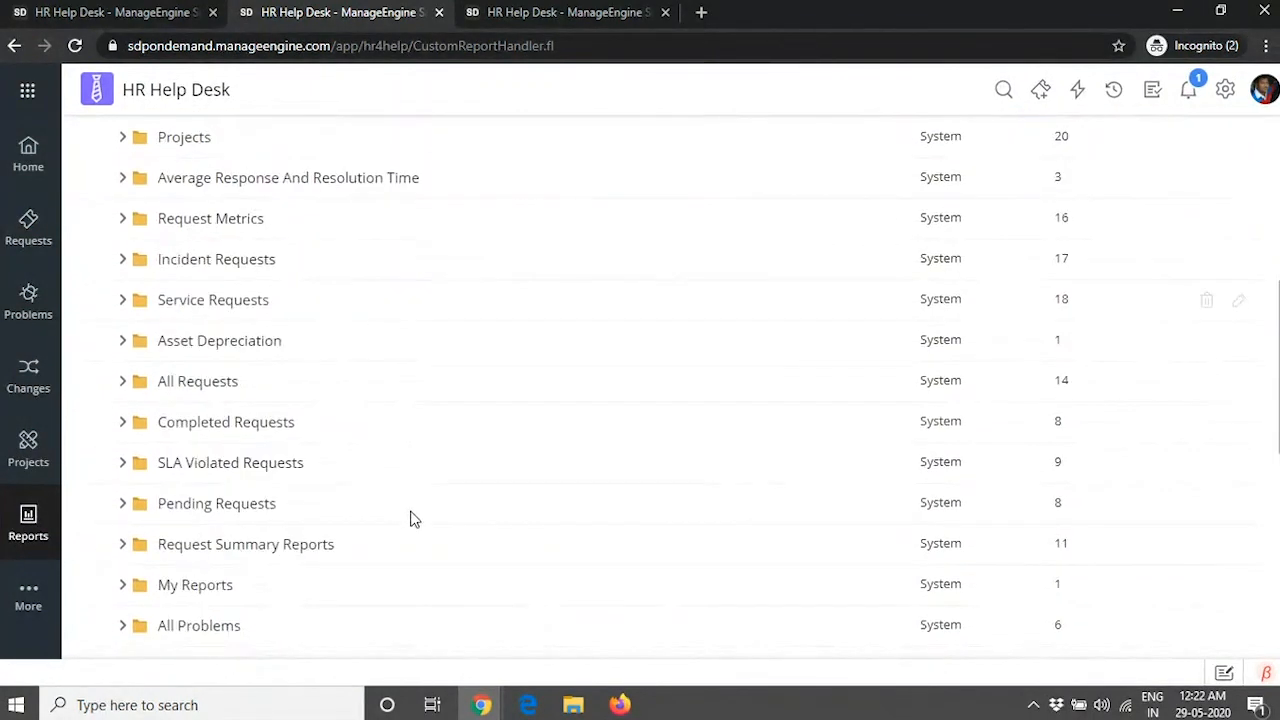
pyautogui.scroll(-5, 410, 535)
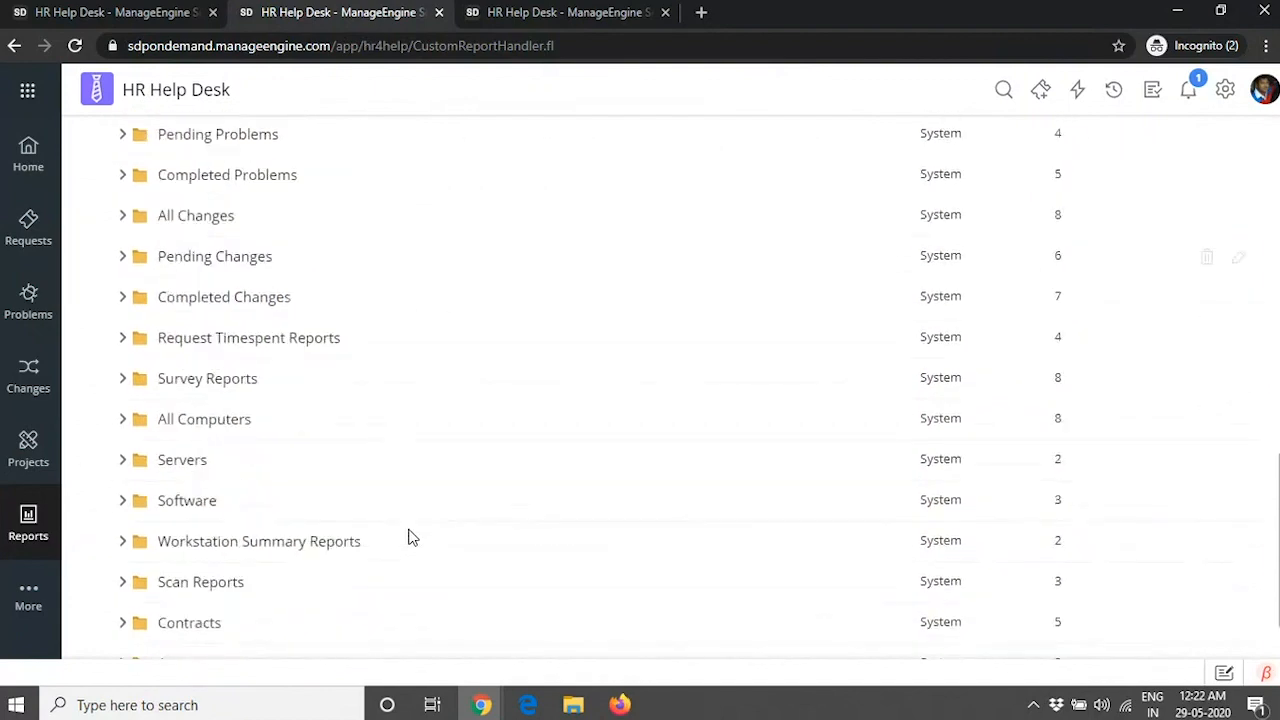
pyautogui.scroll(10, 410, 535)
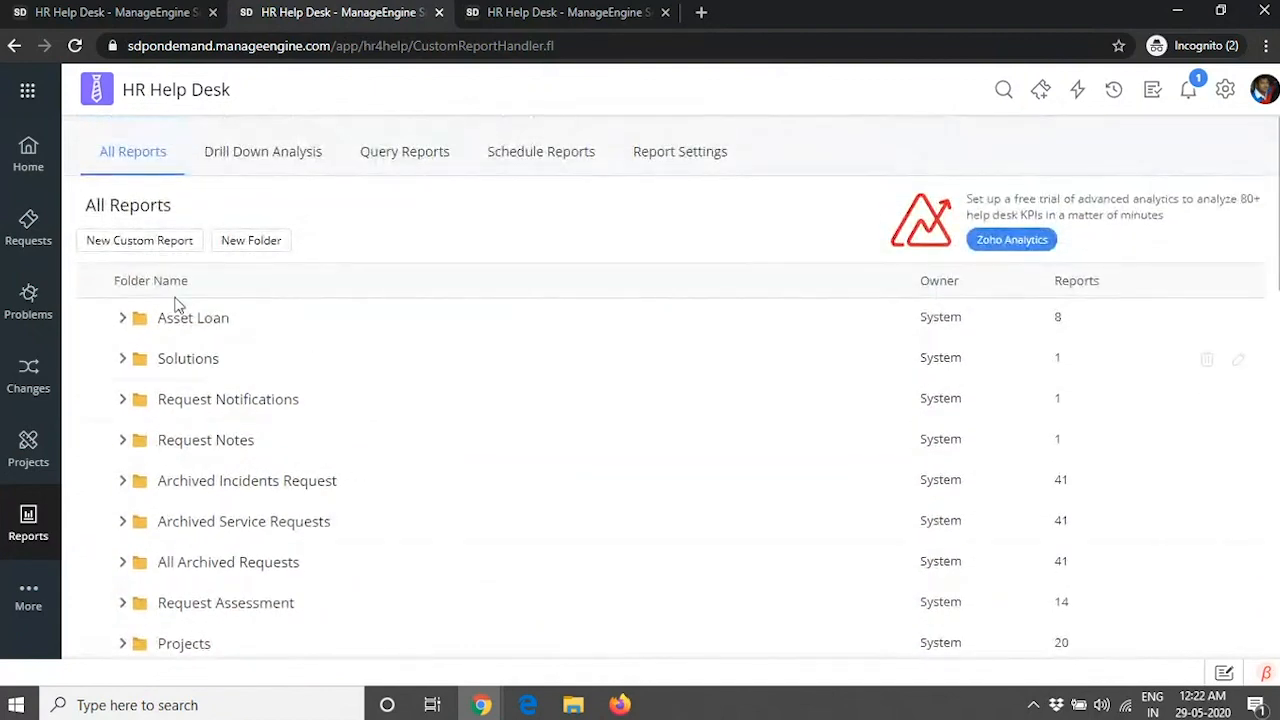
# - Create a custom tabular report on all active requests displaying RequestID, Request Mode, Group, Requester, Department and Category
pyautogui.click(153, 245)
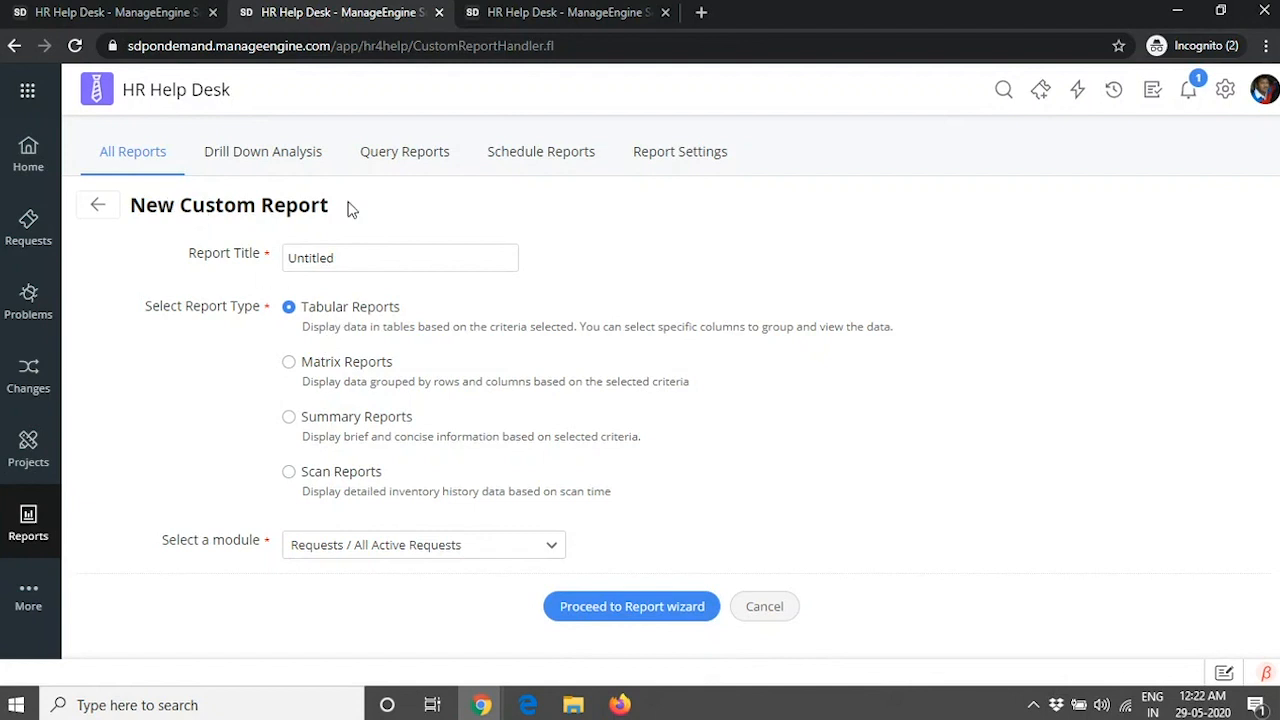
pyautogui.click(617, 612)
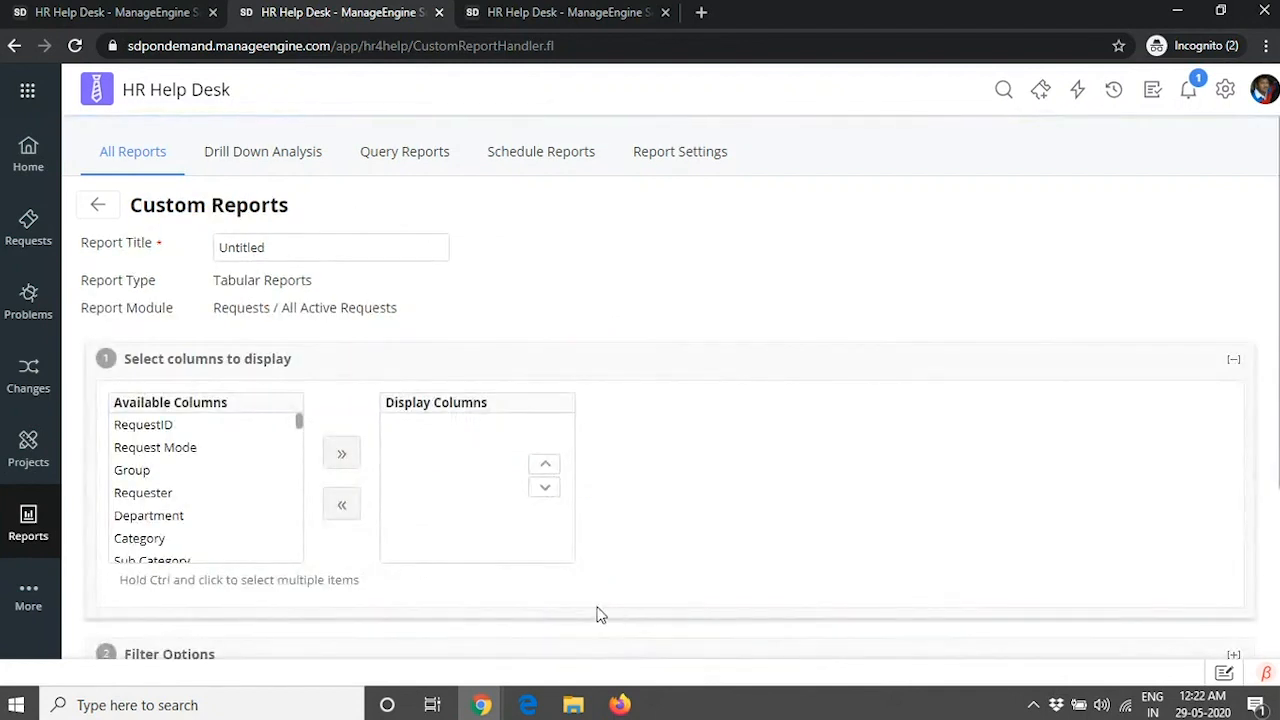
pyautogui.moveTo(183, 428); pyautogui.dragTo(211, 538)
pyautogui.click(345, 454)
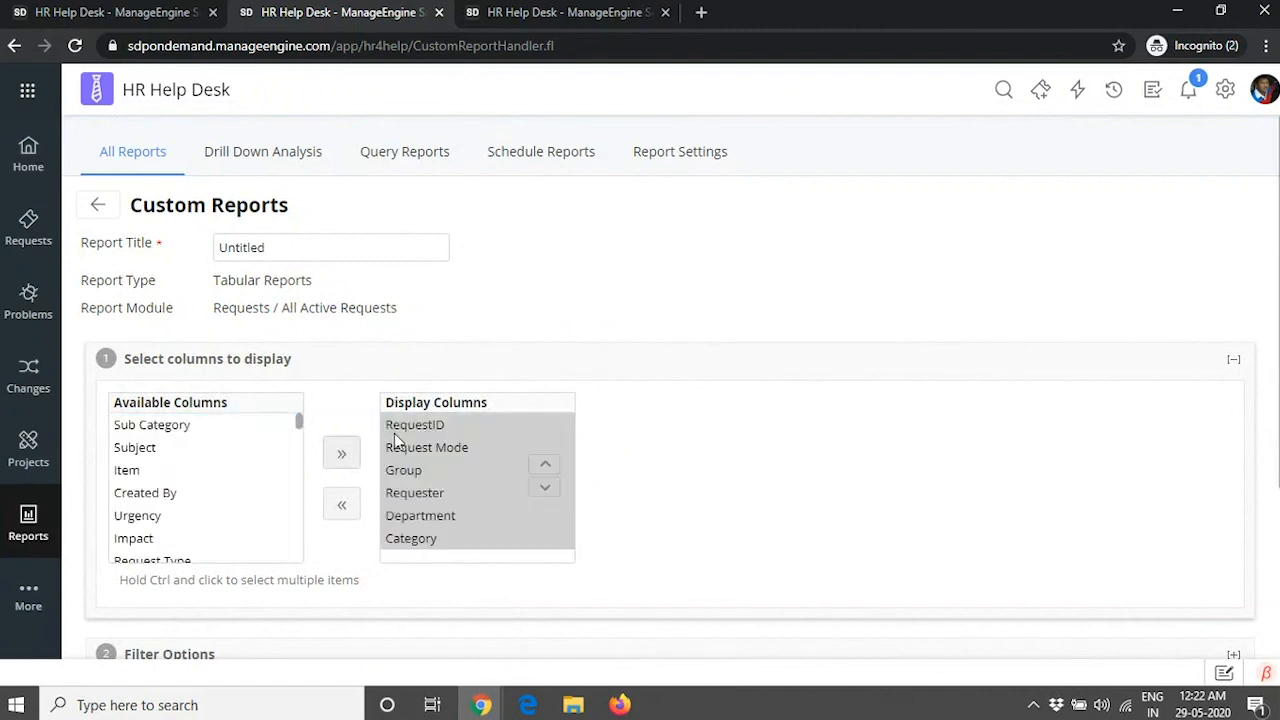
# - Set the custom report's date filter to Created Time during Today
pyautogui.scroll(-2, 357, 455)
pyautogui.click(312, 471)
pyautogui.scroll(-1, 312, 471)
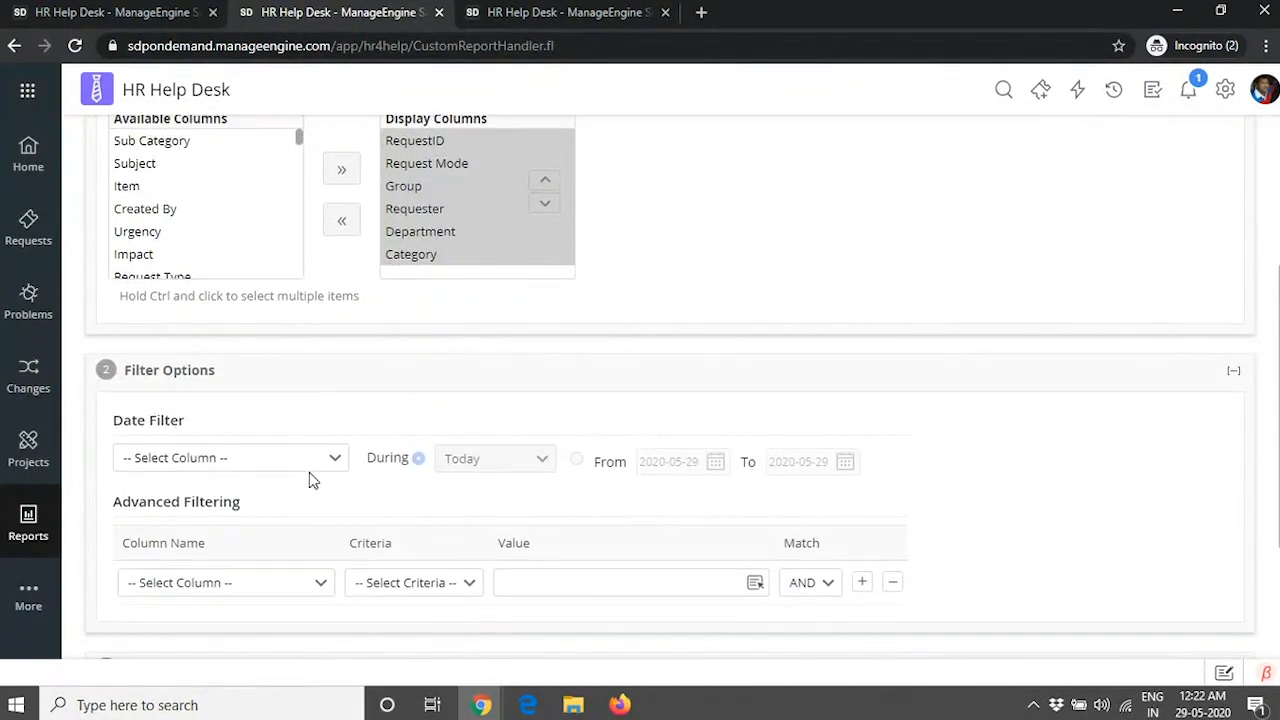
pyautogui.click(287, 466)
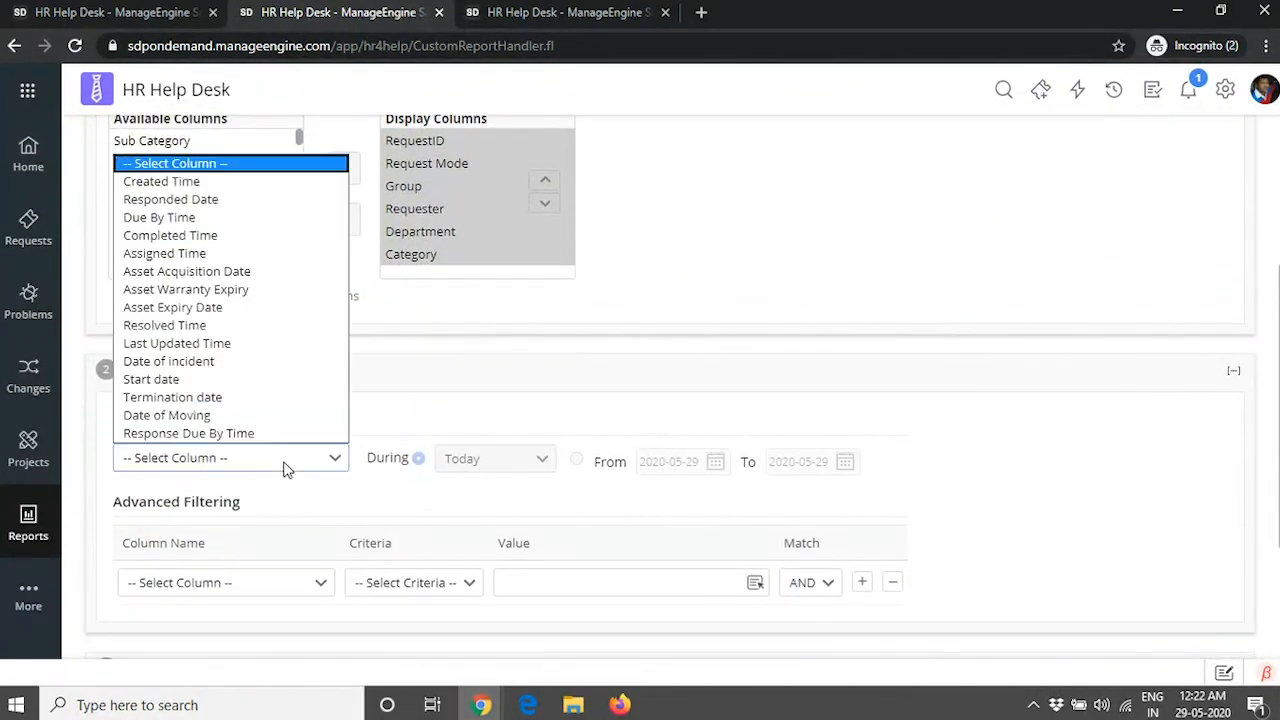
pyautogui.click(225, 186)
pyautogui.click(485, 468)
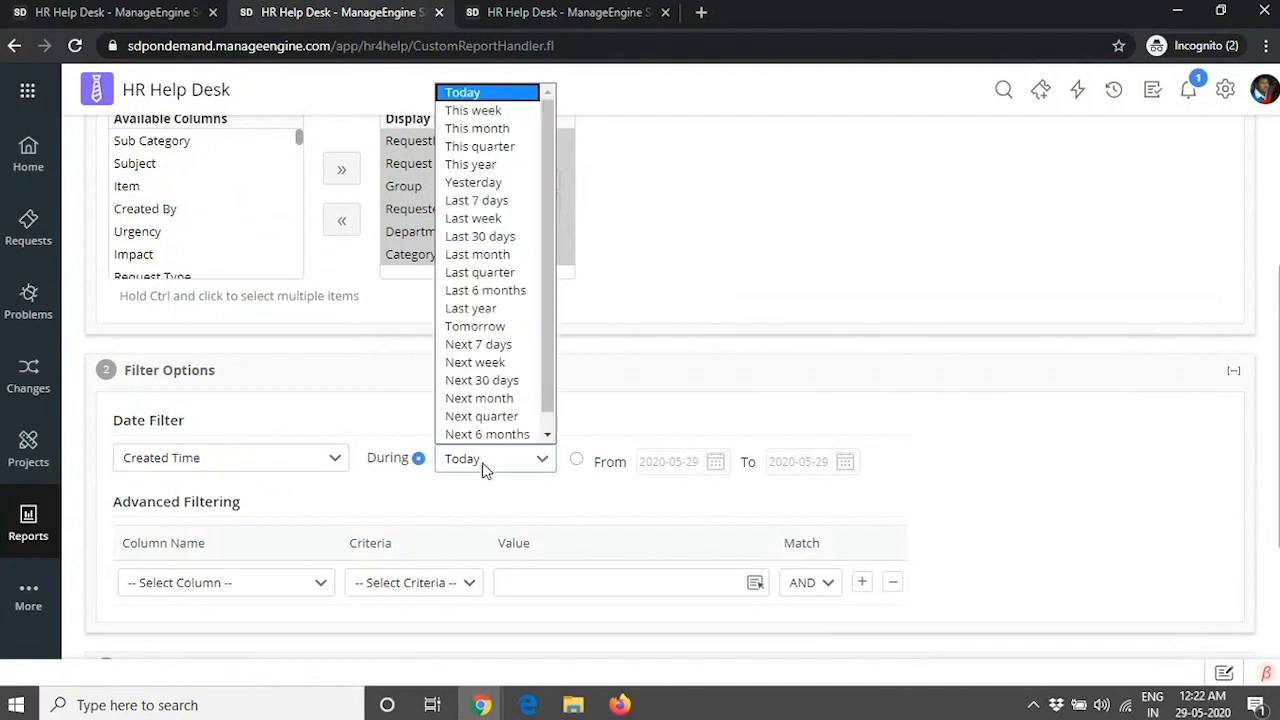
pyautogui.click(783, 305)
# - Run the custom report, and return to its column and filter settings
pyautogui.scroll(-2, 800, 391)
pyautogui.click(608, 622)
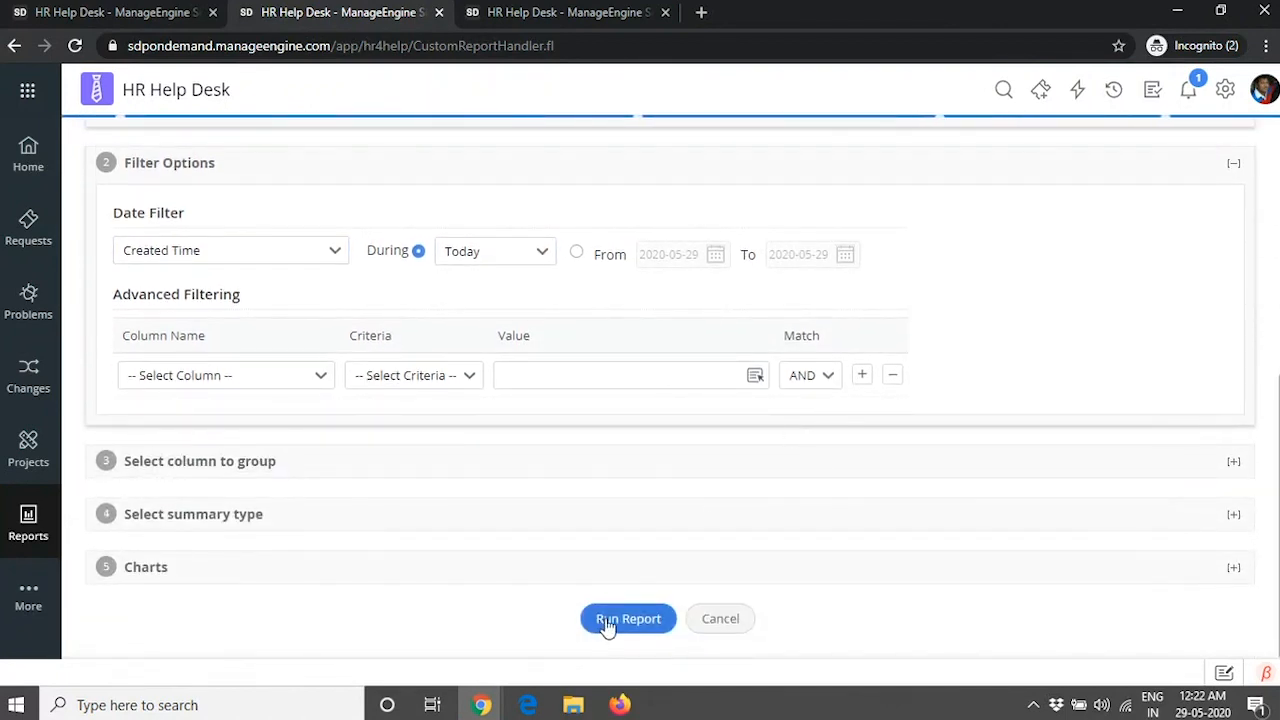
pyautogui.click(92, 240)
pyautogui.scroll(-1, 760, 512)
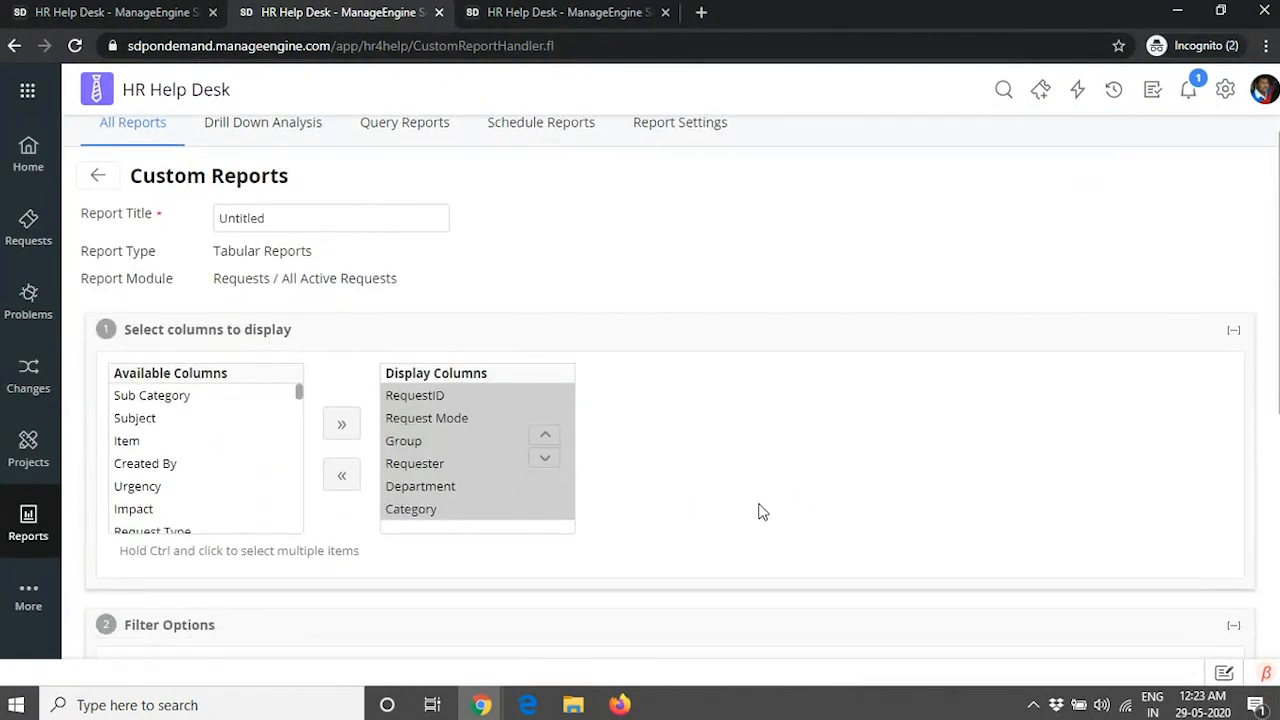
# - Set the custom report's date filter to Created Time during Yesterday and run the report
pyautogui.scroll(-3, 758, 512)
pyautogui.click(491, 458)
pyautogui.click(488, 165)
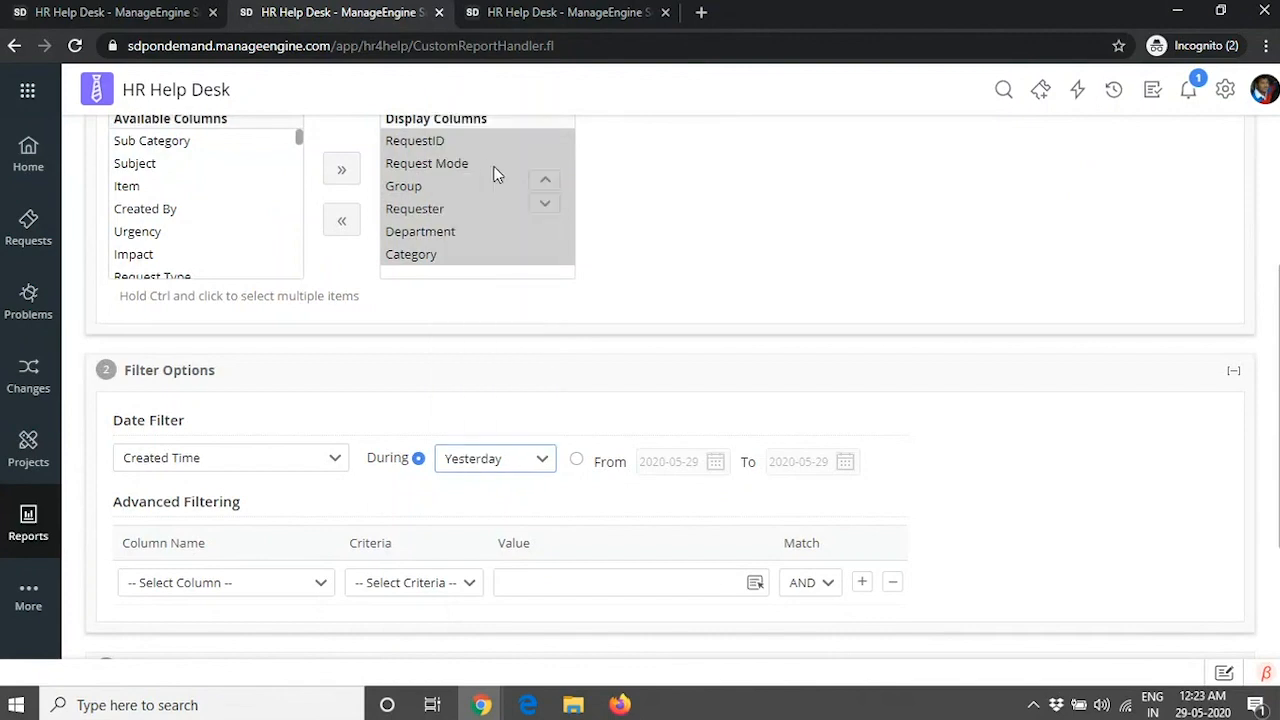
pyautogui.scroll(-3, 603, 540)
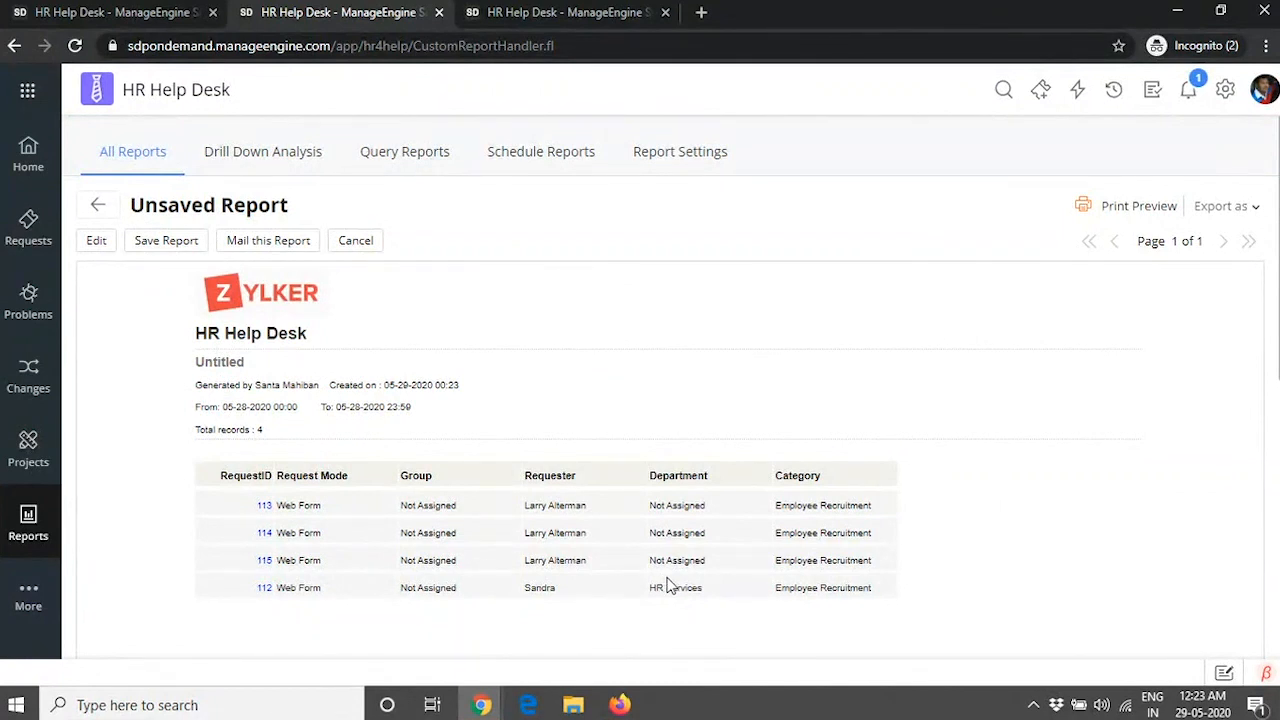
# - Return to the list of all report folders and look through the predefined reports in the Request Metrics folder
pyautogui.click(104, 210)
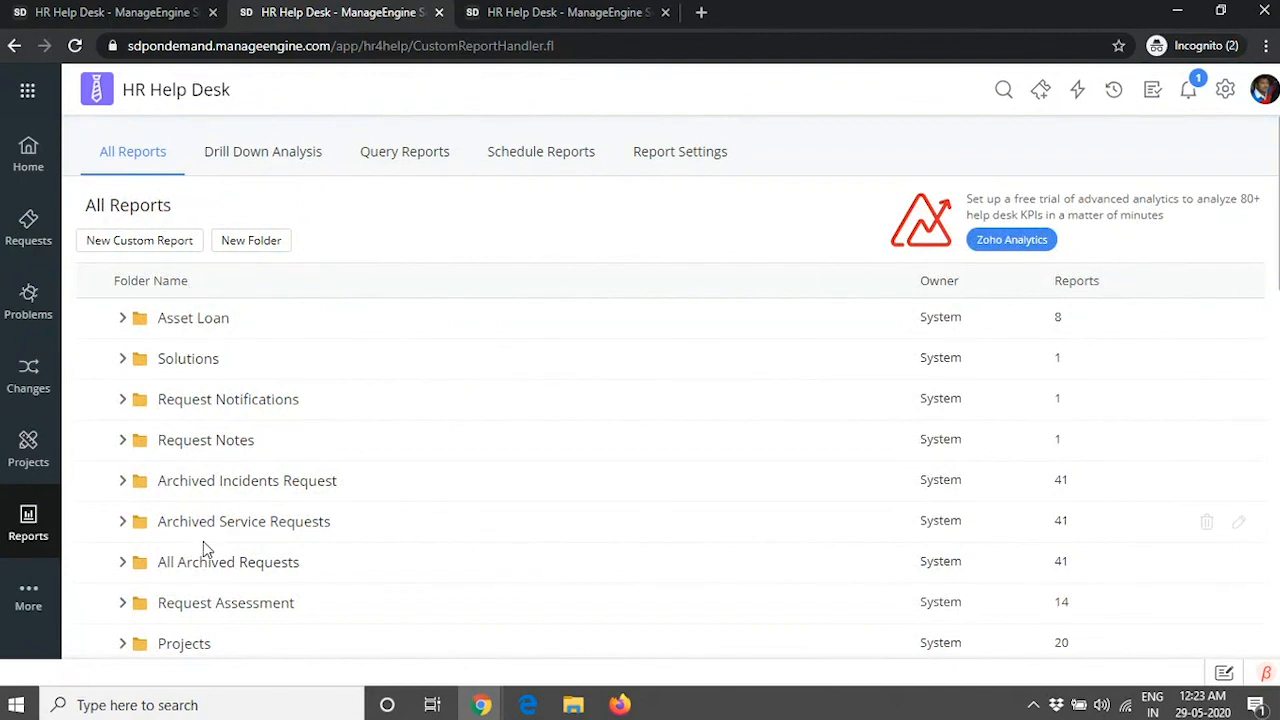
pyautogui.scroll(-2, 257, 494)
pyautogui.scroll(-1, 271, 506)
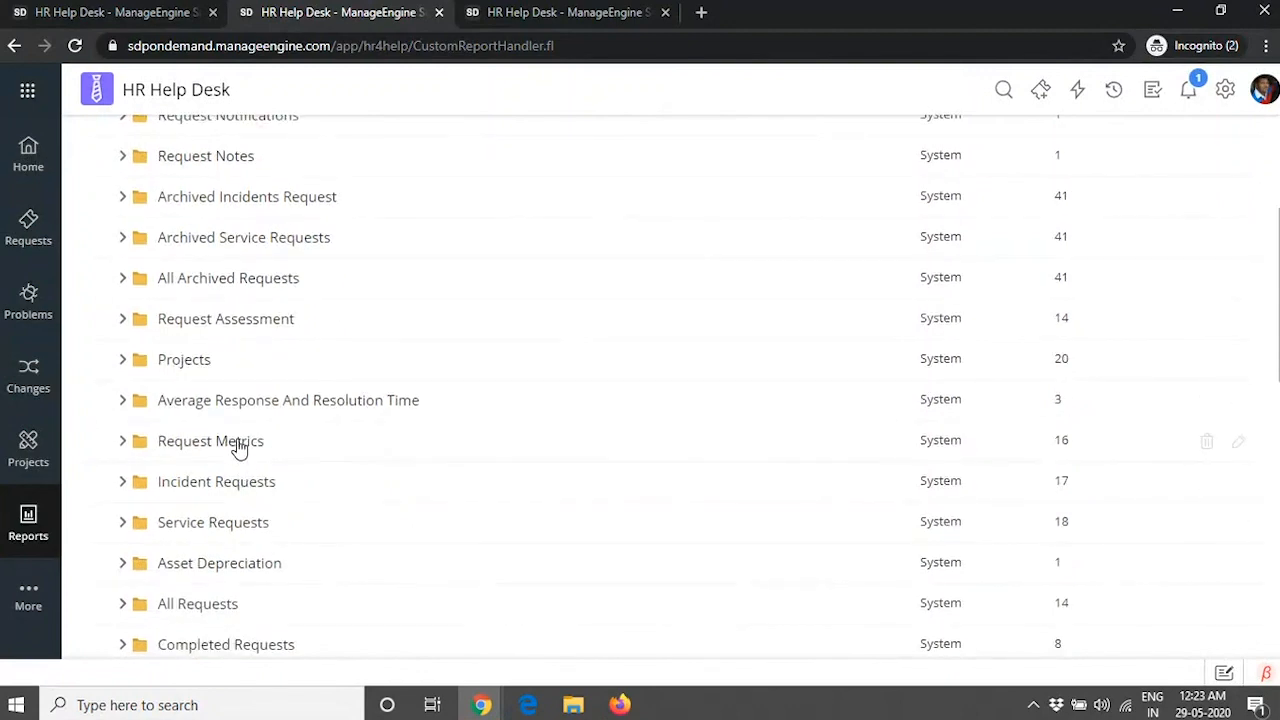
pyautogui.click(264, 446)
pyautogui.scroll(-2, 300, 454)
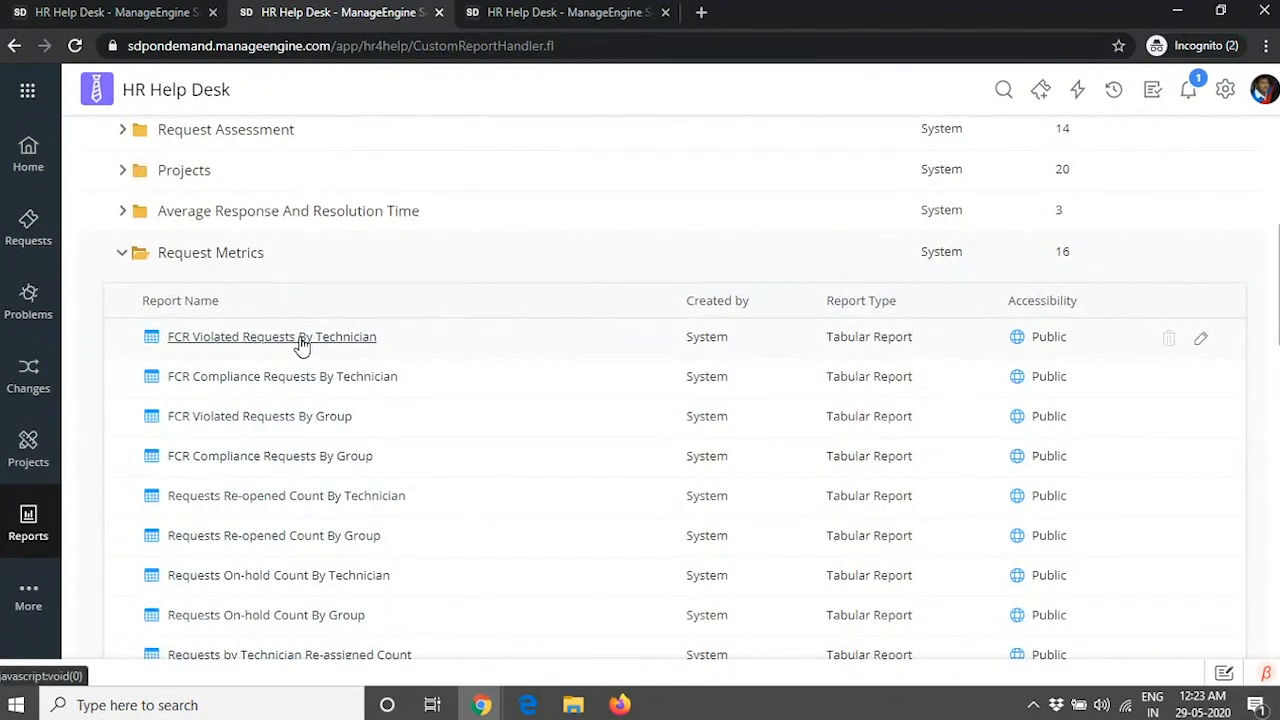
pyautogui.scroll(-1, 304, 344)
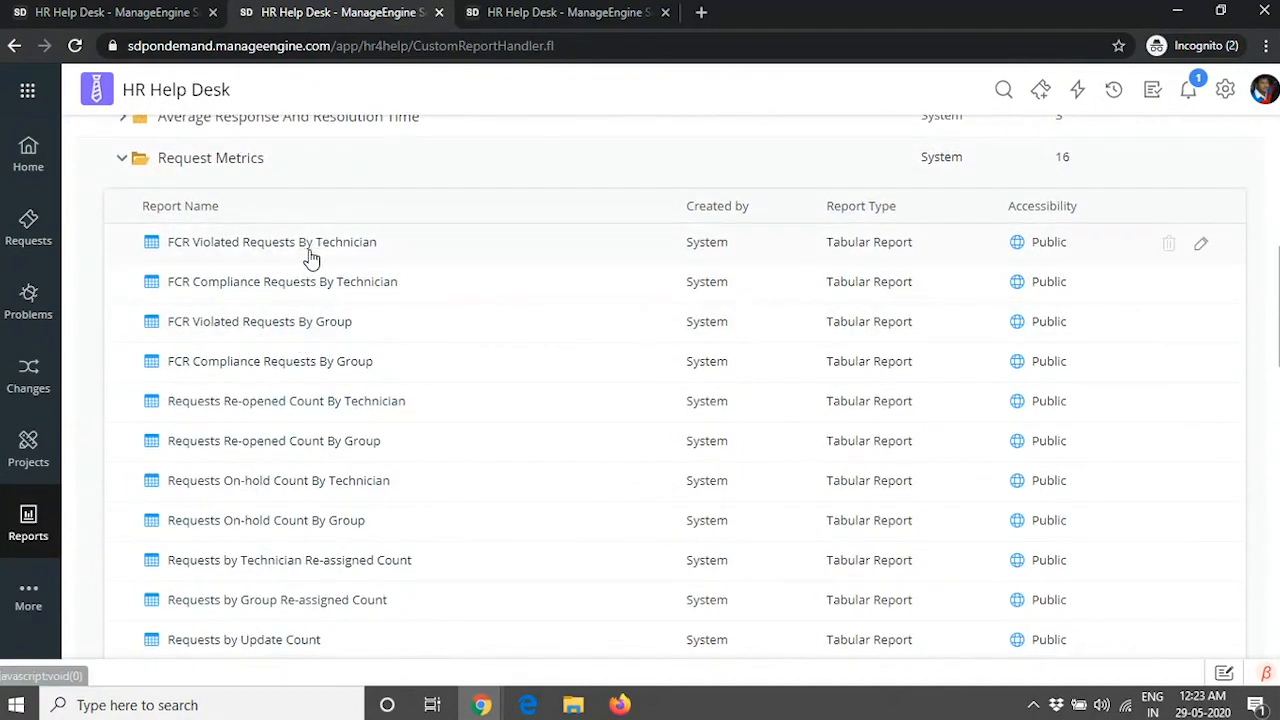
pyautogui.scroll(-3, 312, 290)
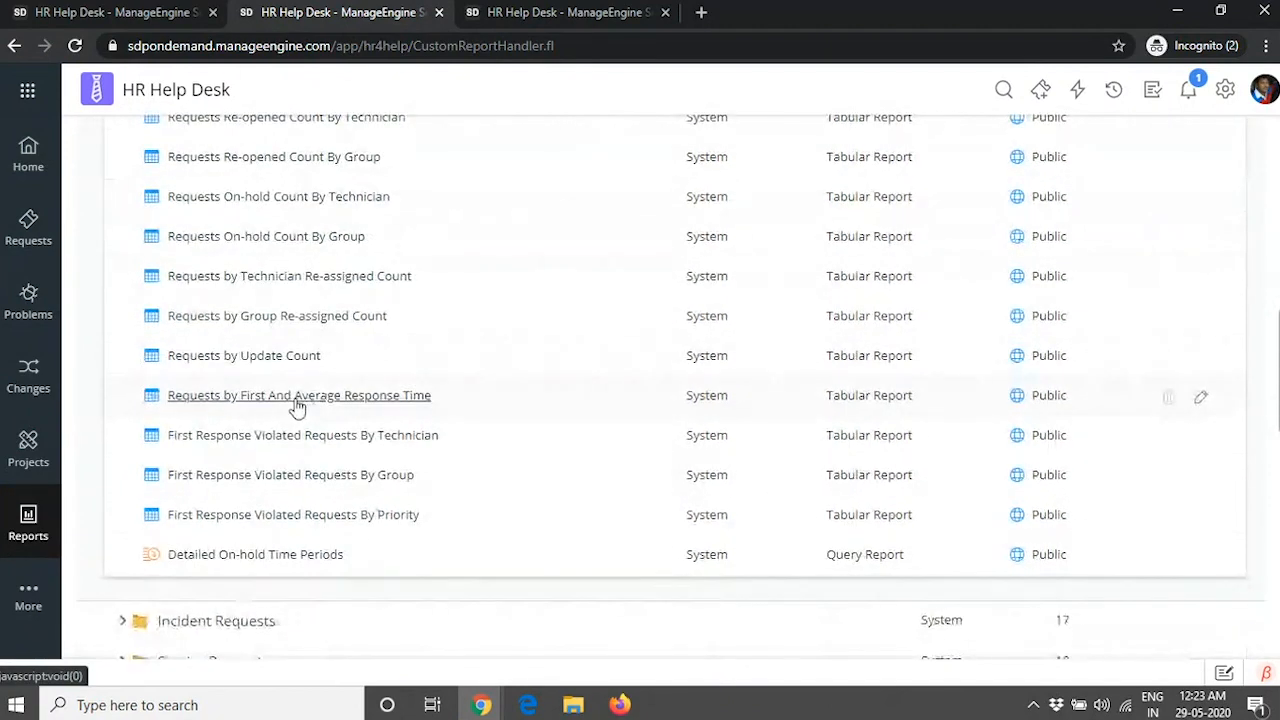
pyautogui.scroll(4, 311, 410)
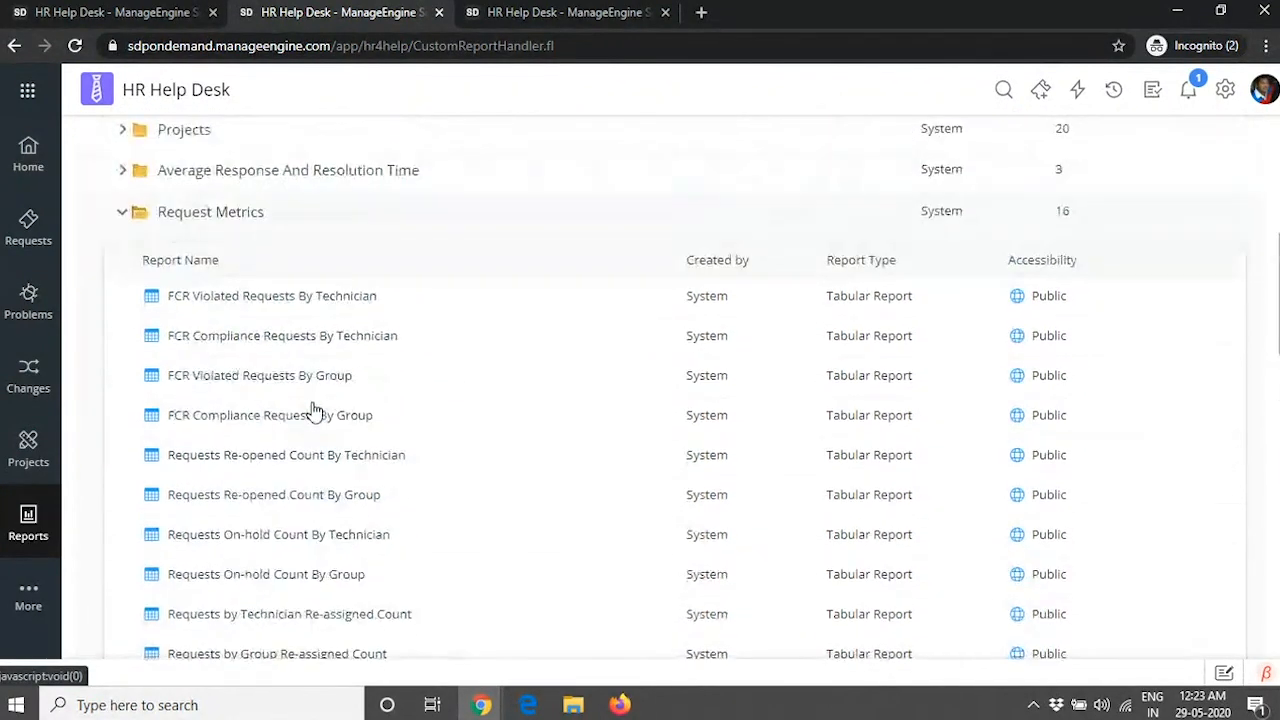
pyautogui.click(218, 262)
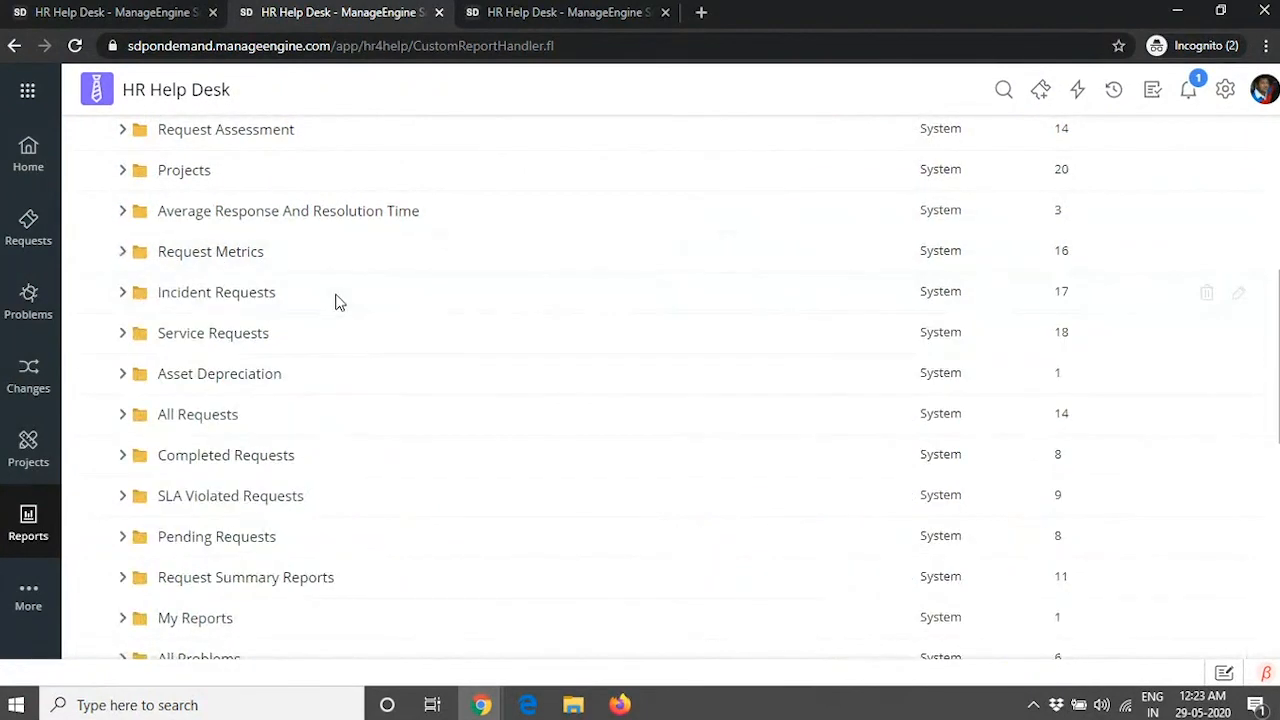
pyautogui.scroll(3, 334, 300)
pyautogui.scroll(2, 311, 316)
pyautogui.hotkey('alt', 'Tab')
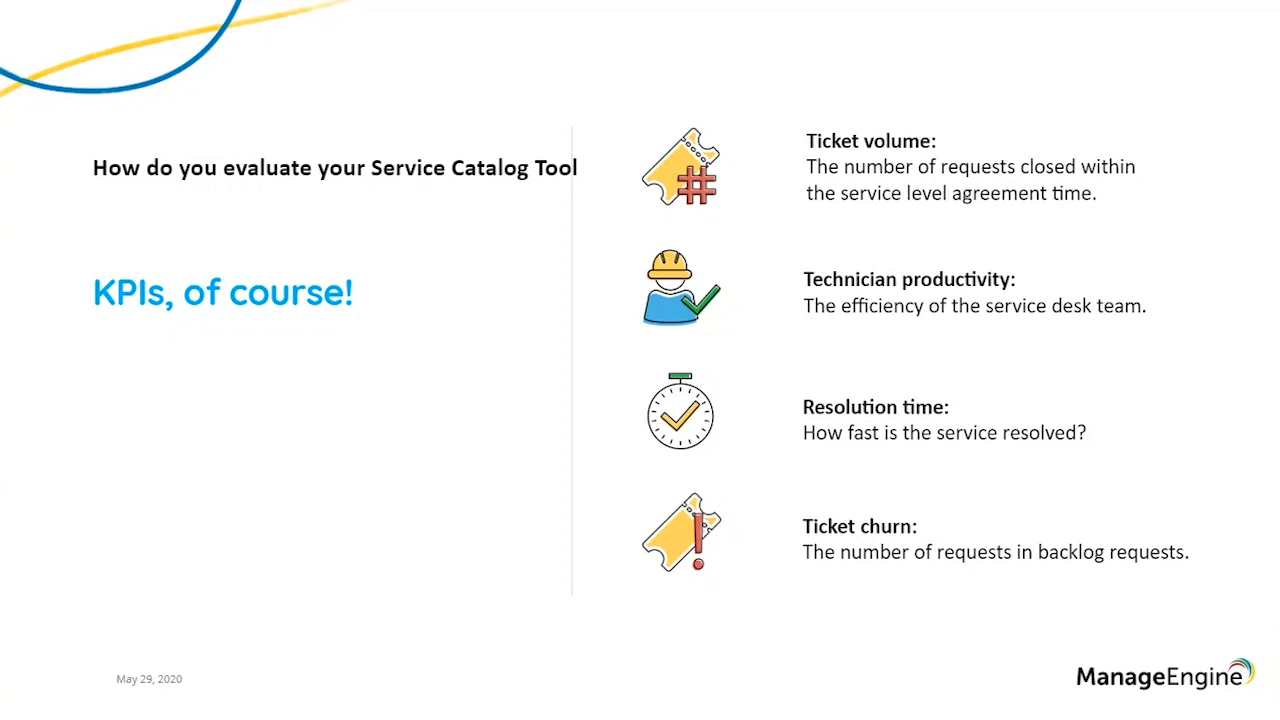
pyautogui.click(750, 313)
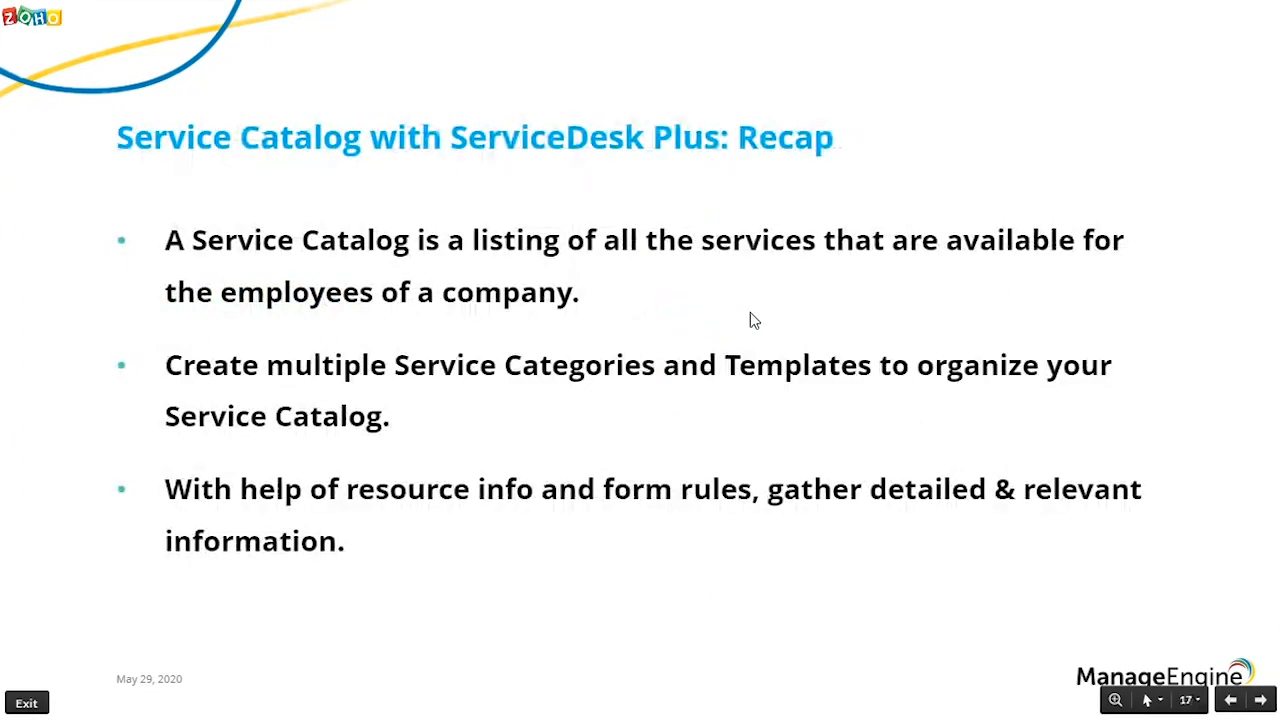